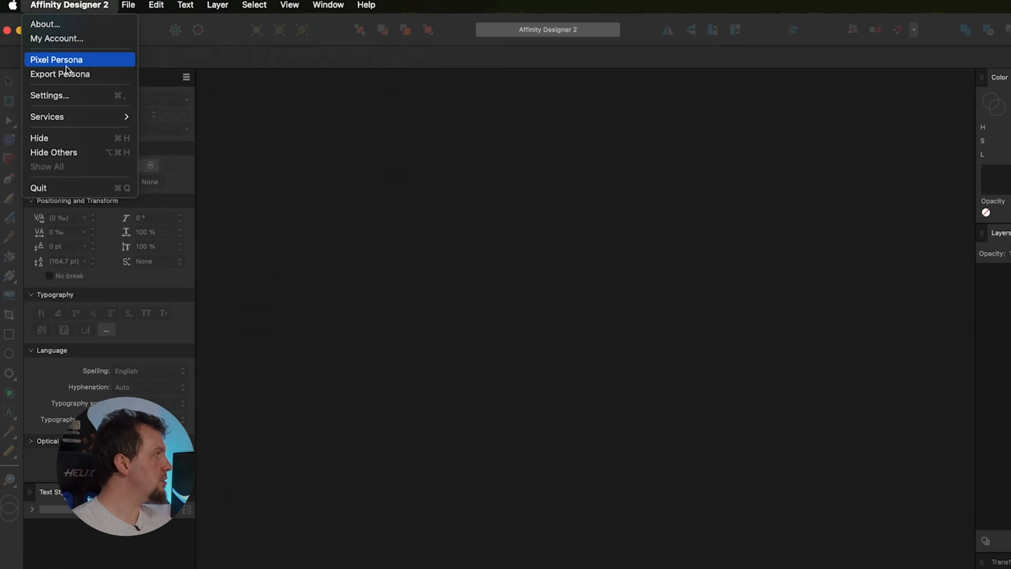
Step: Open the application settings and review the Color, Performance and Shortcuts categories
{"action": "left_click", "coordinate": [62, 97]}
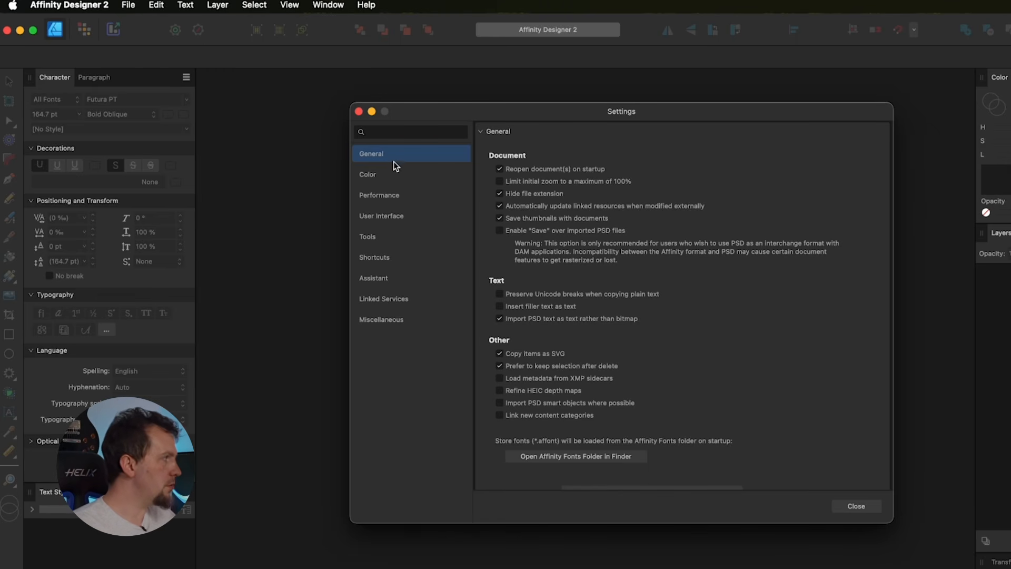
{"action": "left_click", "coordinate": [375, 175]}
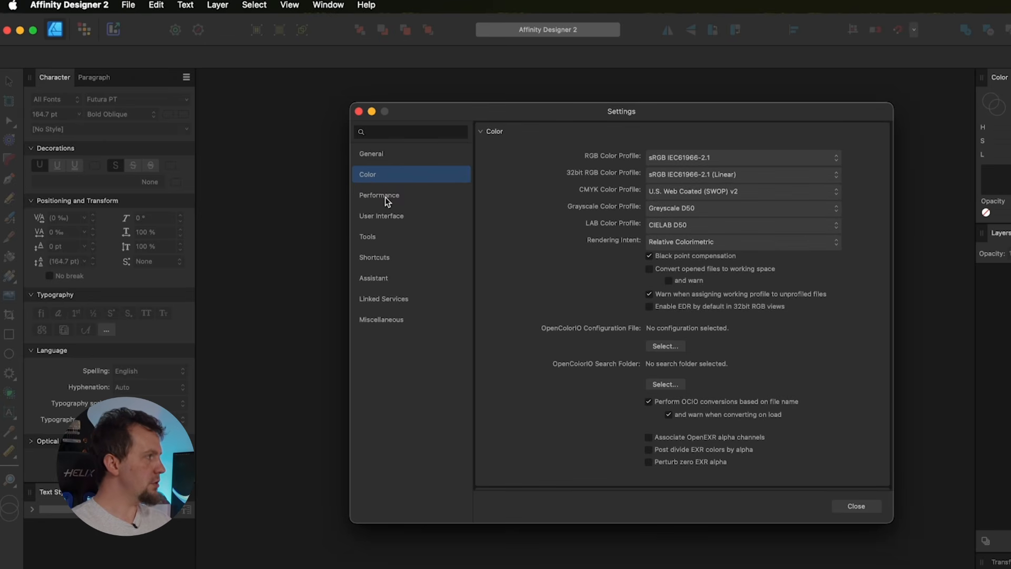
{"action": "left_click", "coordinate": [398, 197]}
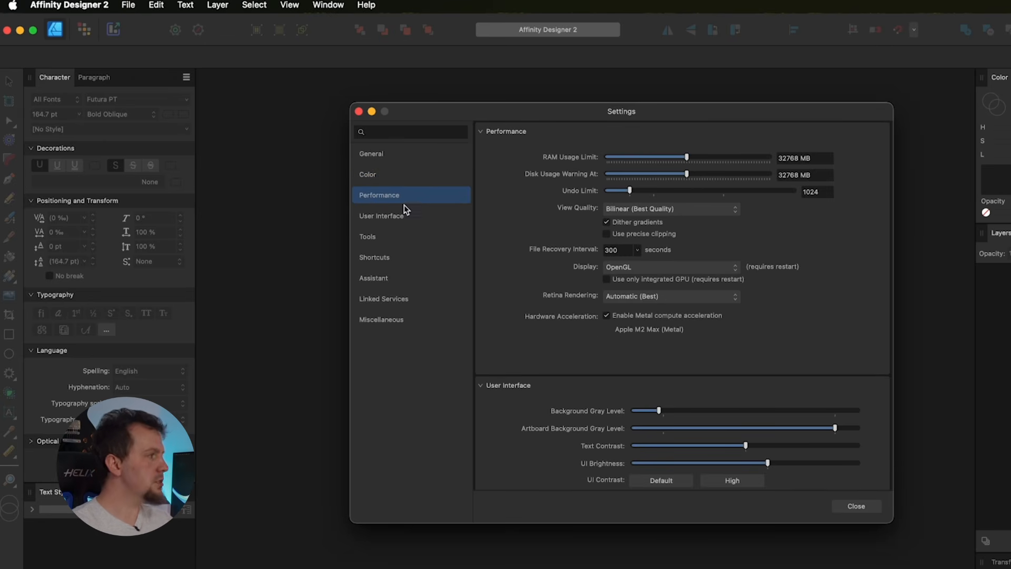
{"action": "left_click", "coordinate": [381, 256]}
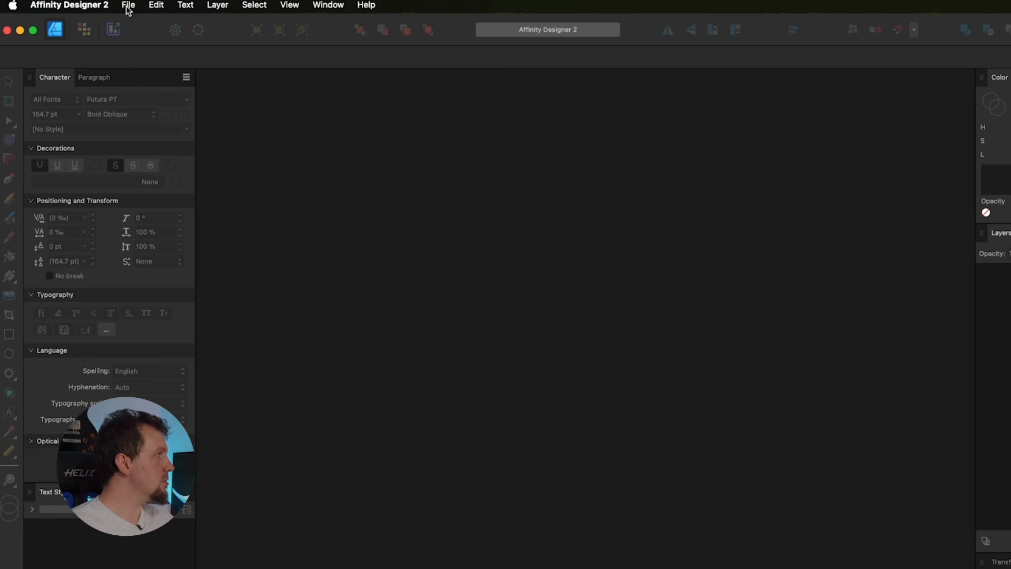
{"action": "left_click", "coordinate": [128, 6]}
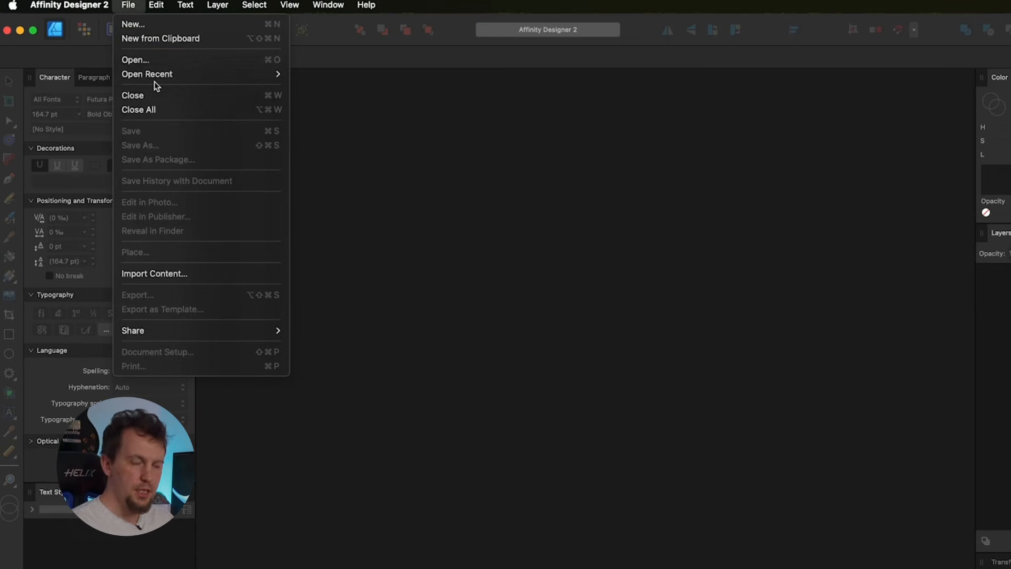
{"action": "mouse_move", "coordinate": [157, 7]}
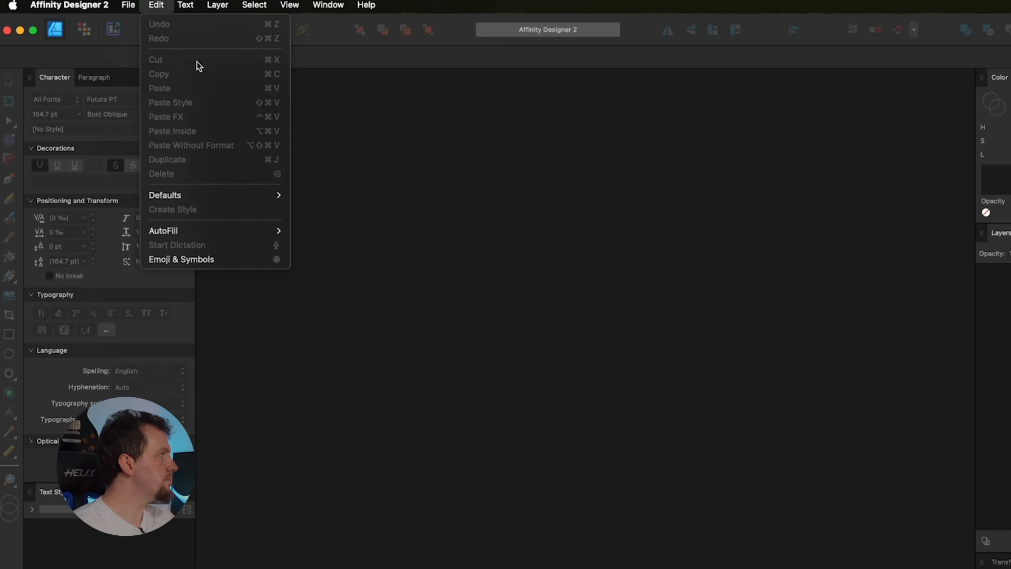
{"action": "mouse_move", "coordinate": [188, 8]}
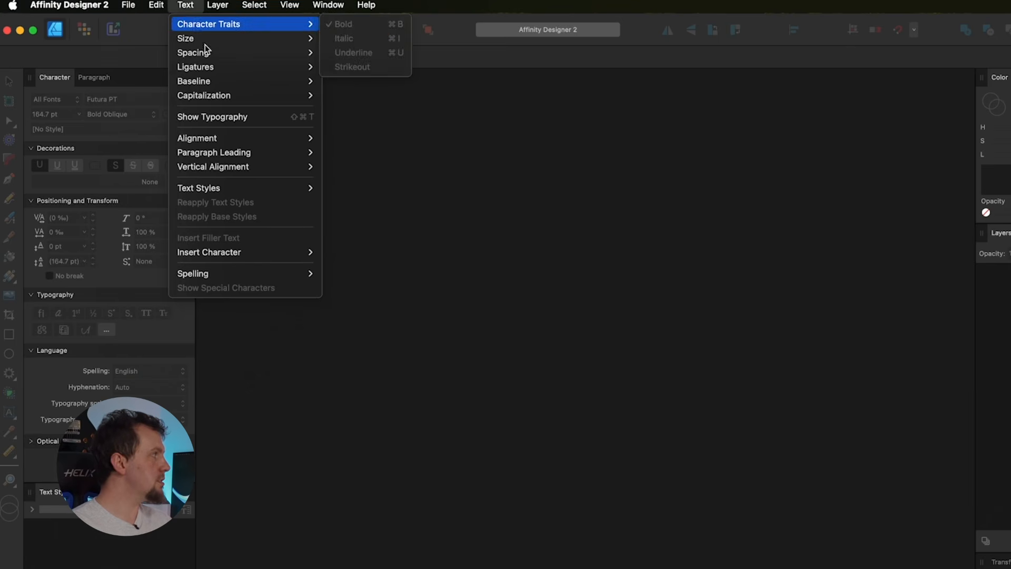
{"action": "mouse_move", "coordinate": [214, 56]}
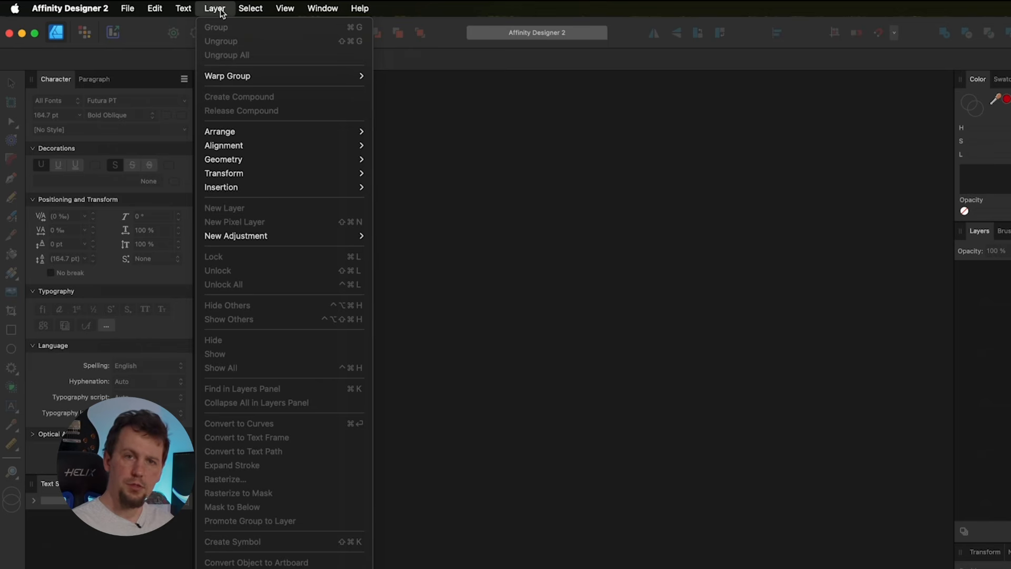
{"action": "mouse_move", "coordinate": [250, 14]}
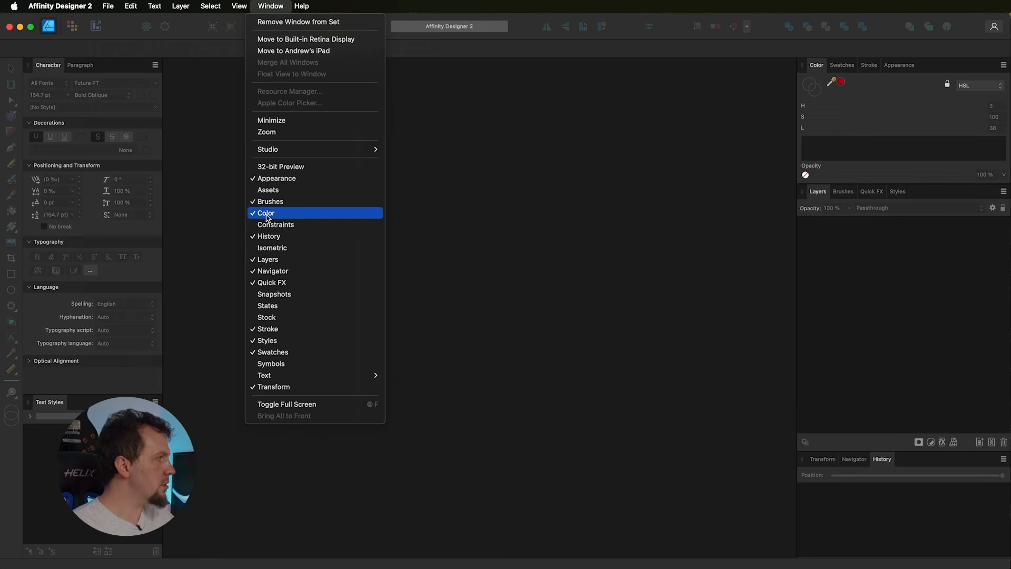
Step: Look through the Color, Swatches, Stroke and Appearance panels in turn
{"action": "left_click", "coordinate": [823, 67]}
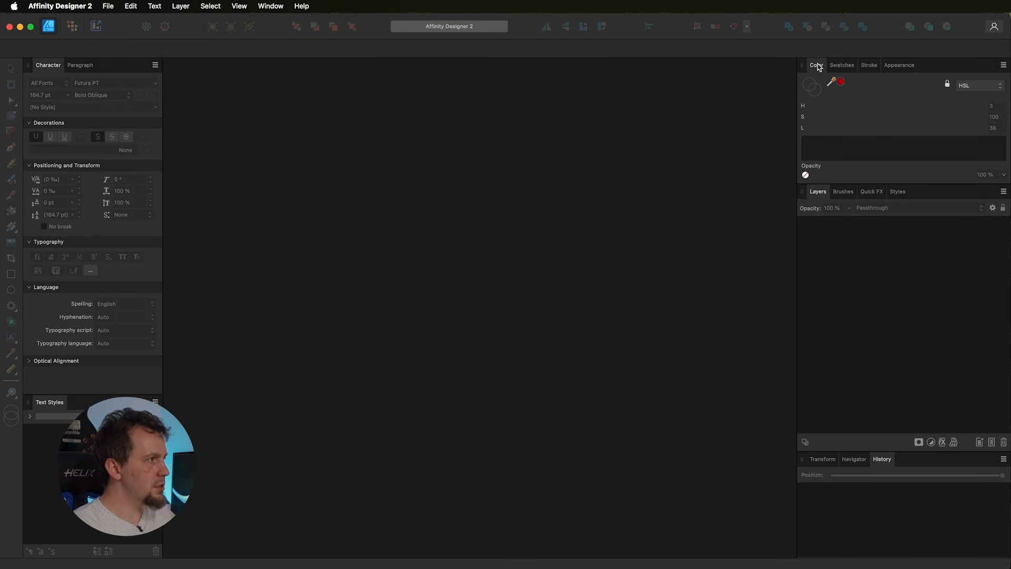
{"action": "left_click", "coordinate": [838, 66]}
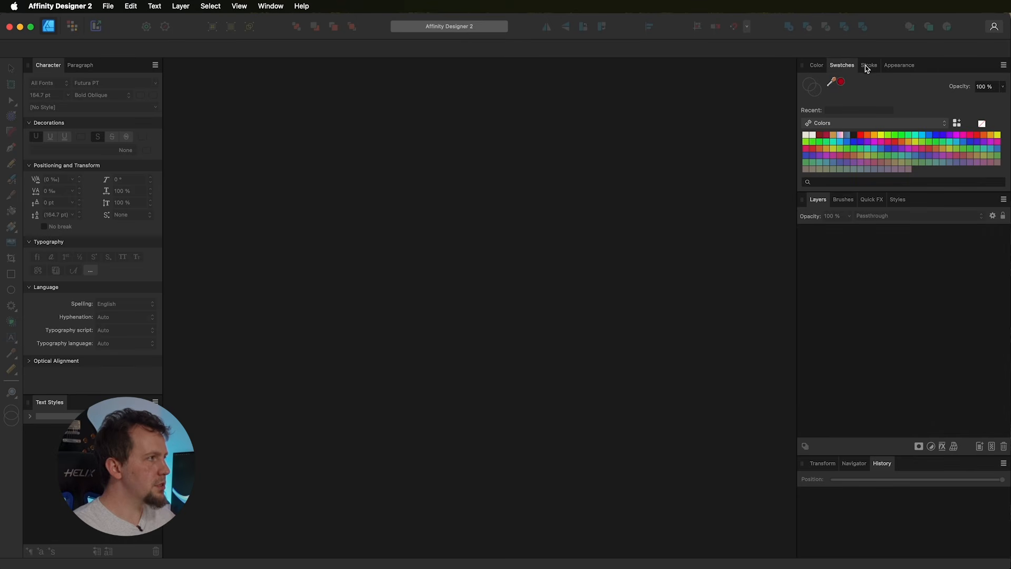
{"action": "left_click", "coordinate": [868, 65]}
{"action": "left_click", "coordinate": [886, 66]}
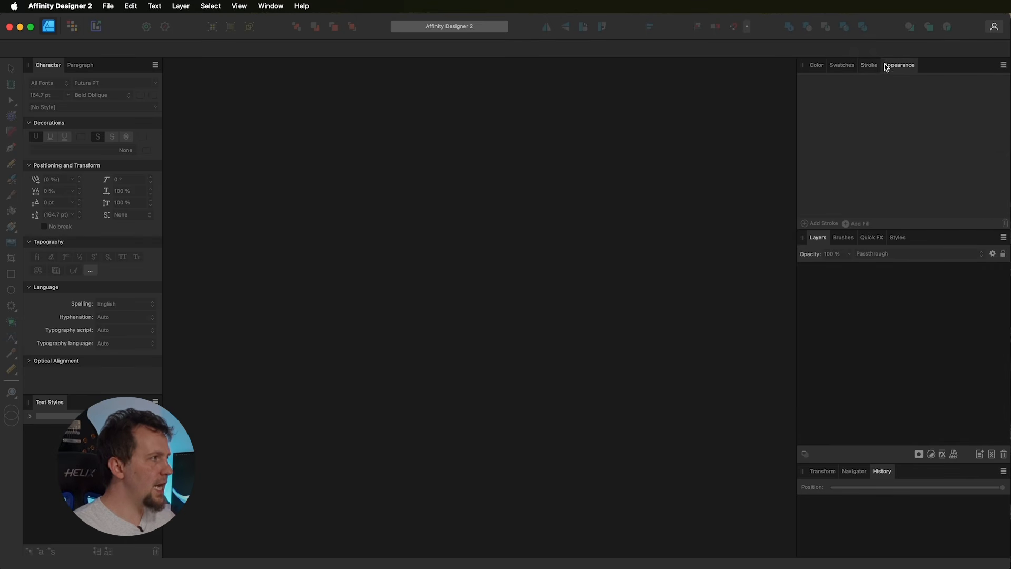
Step: Detach the Color panel from its group into a floating panel and close it
{"action": "left_click", "coordinate": [818, 66]}
{"action": "left_click_drag", "start_coordinate": [820, 69], "coordinate": [577, 87]}
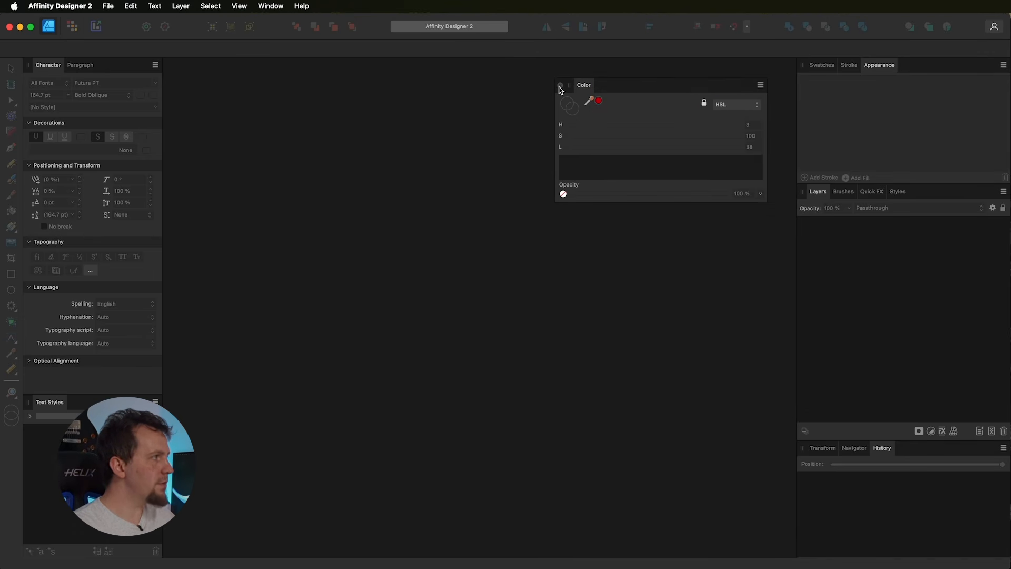
{"action": "left_click", "coordinate": [560, 86]}
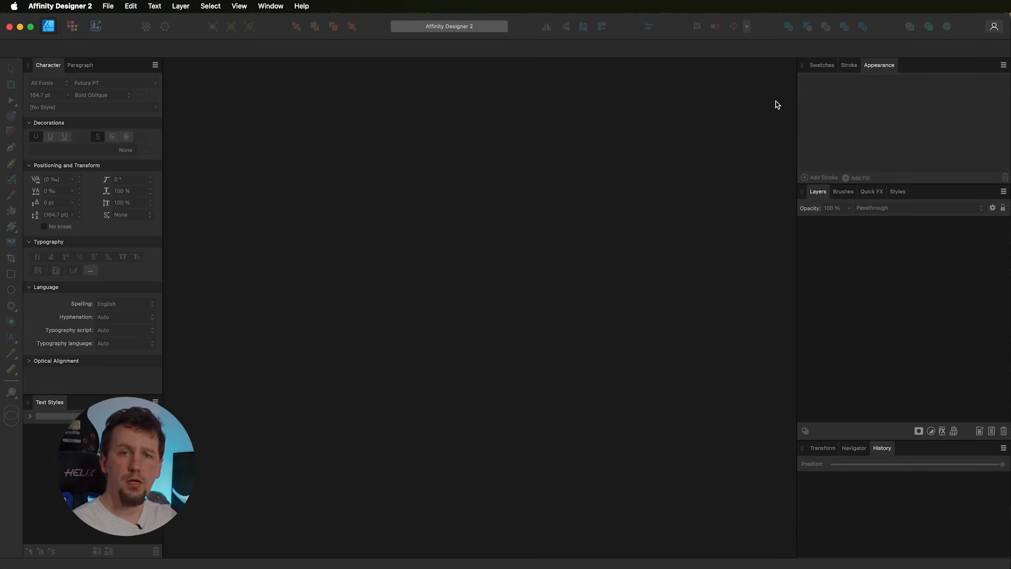
Step: Show the Color panel again and dock it back in its original group before Swatches
{"action": "left_click", "coordinate": [269, 6]}
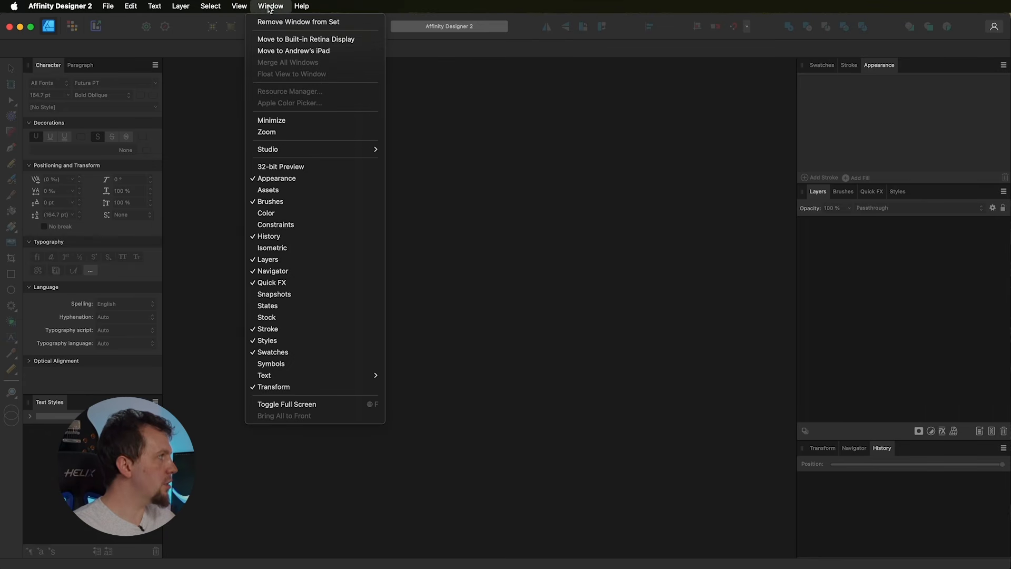
{"action": "left_click", "coordinate": [259, 213]}
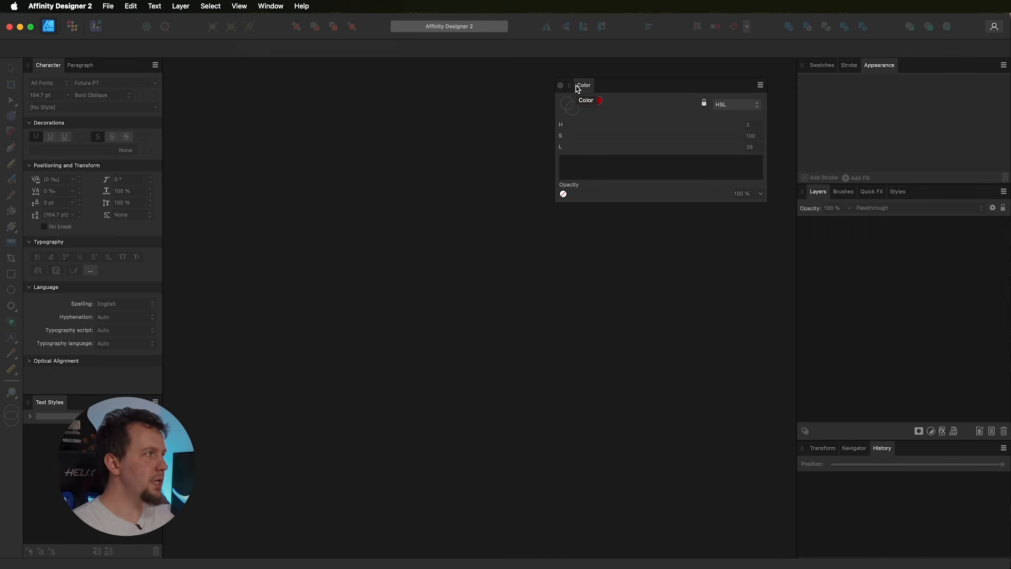
{"action": "left_click_drag", "start_coordinate": [581, 87], "coordinate": [823, 72]}
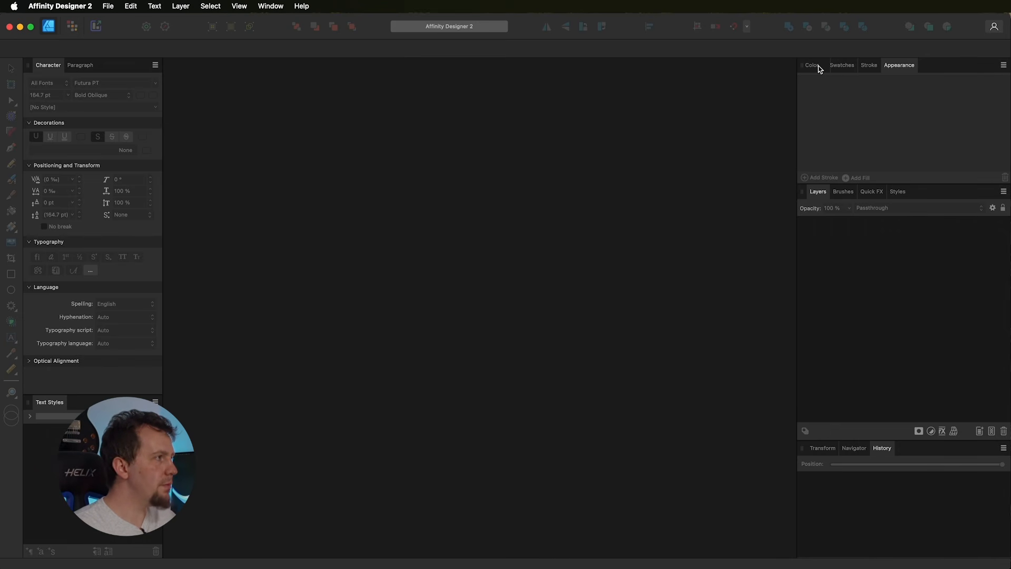
{"action": "left_click", "coordinate": [817, 65]}
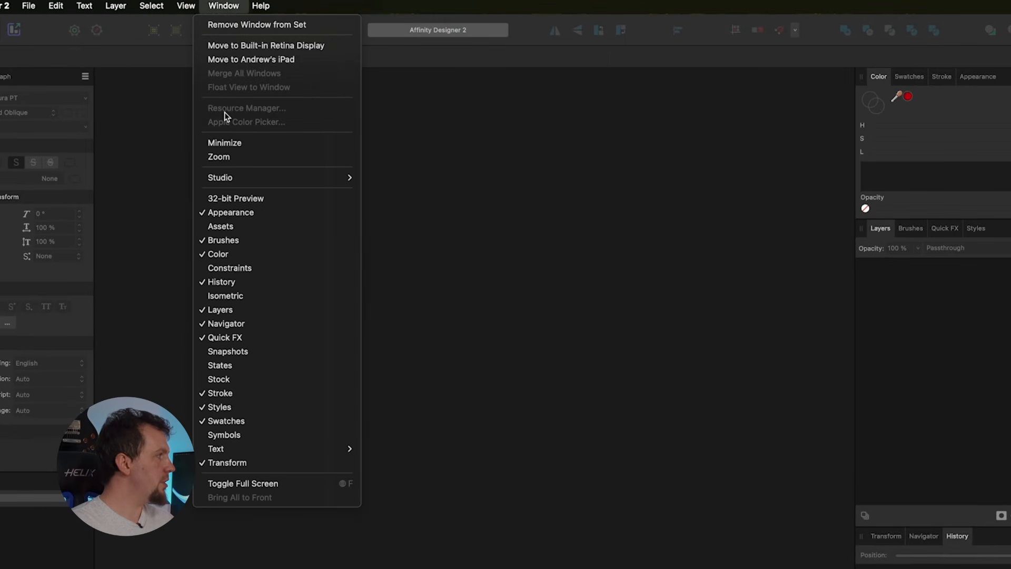
Step: Reset the studio to its default panel layout
{"action": "mouse_move", "coordinate": [229, 179]}
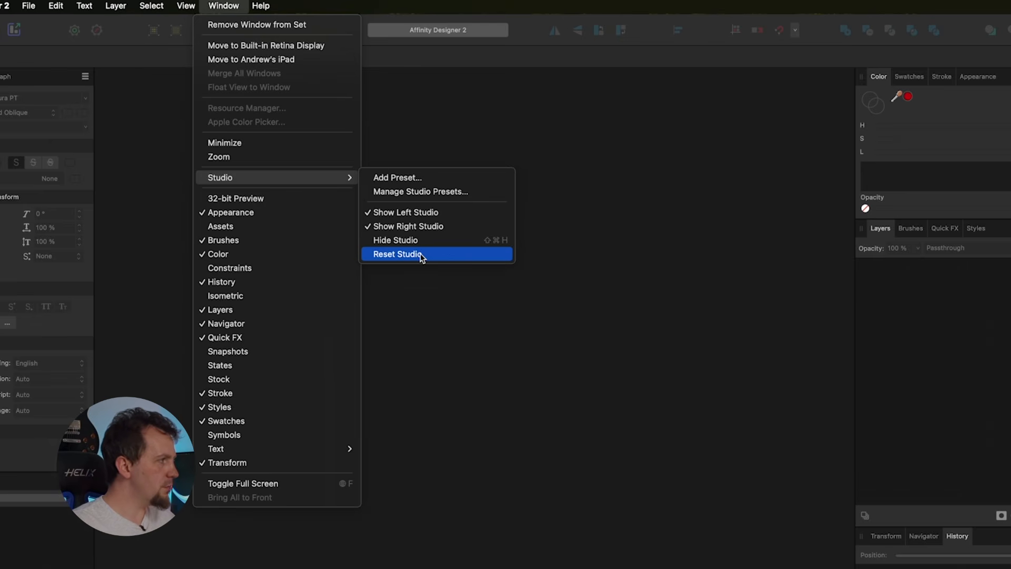
{"action": "left_click", "coordinate": [421, 255]}
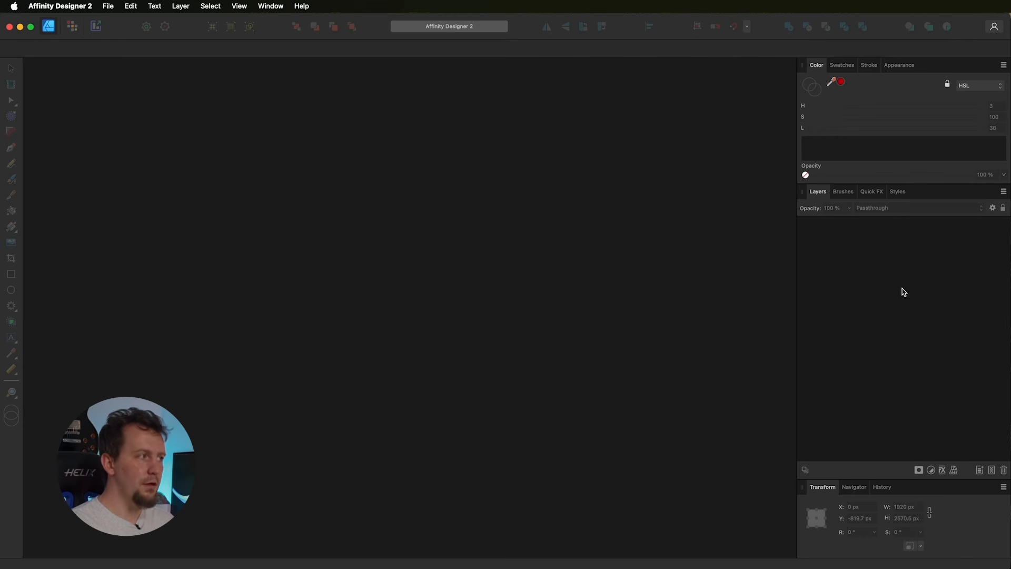
Step: Search the application help for "color" and examine where the matching commands, including Color and Apple Color Picker, are located
{"action": "left_click", "coordinate": [302, 6]}
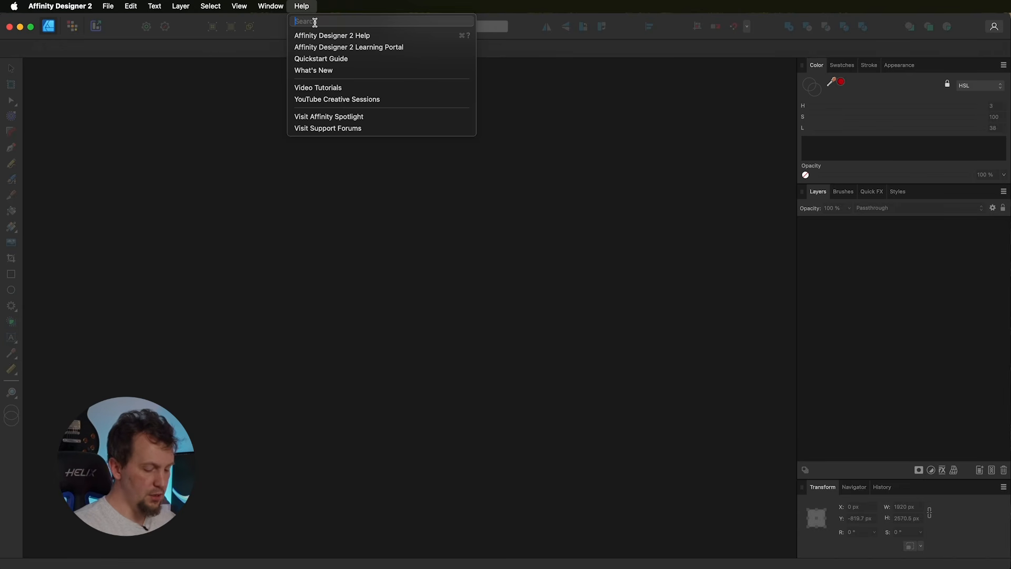
{"action": "type", "text": "color"}
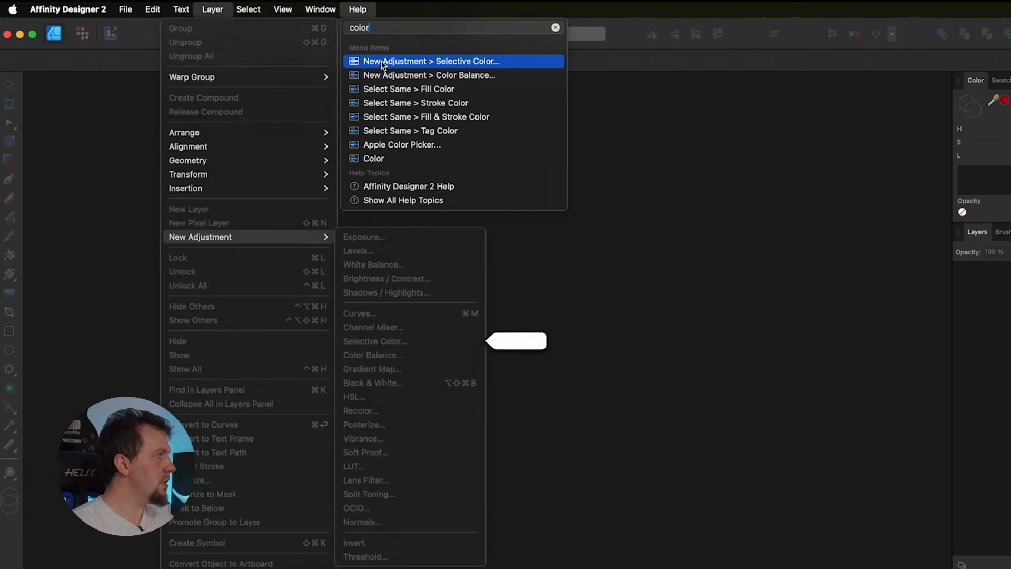
{"action": "mouse_move", "coordinate": [375, 119]}
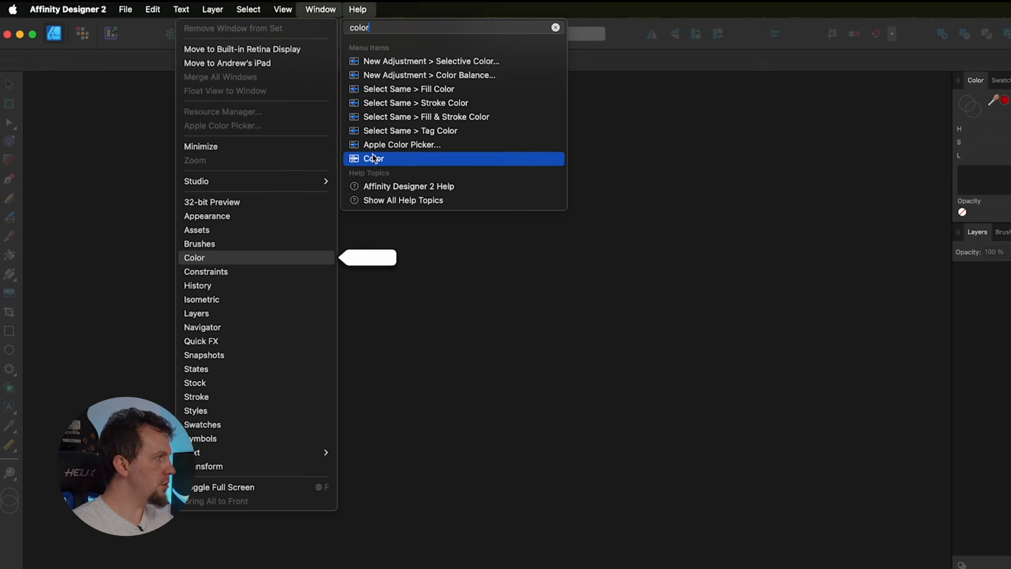
{"action": "mouse_move", "coordinate": [377, 144]}
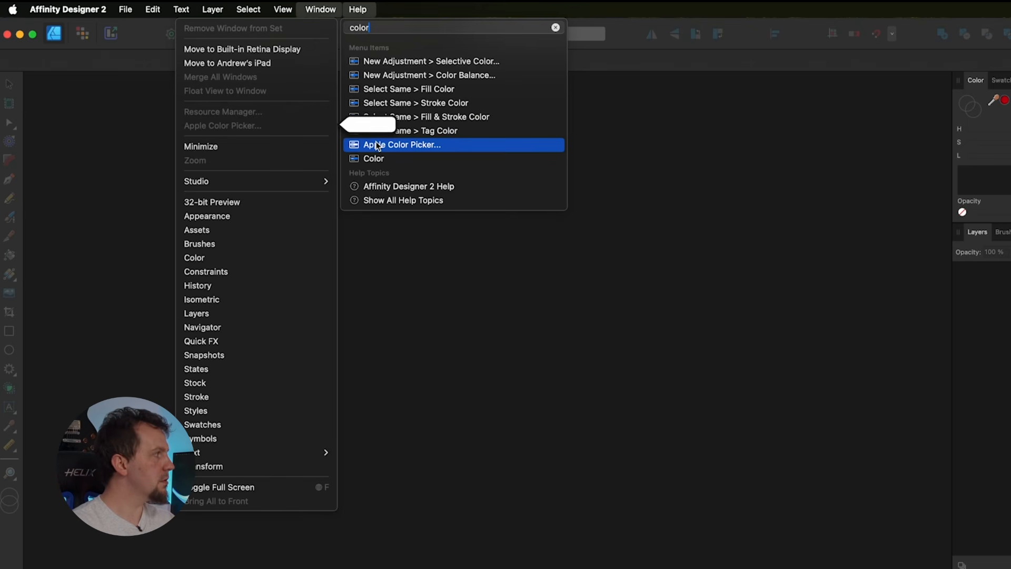
{"action": "left_click", "coordinate": [633, 198]}
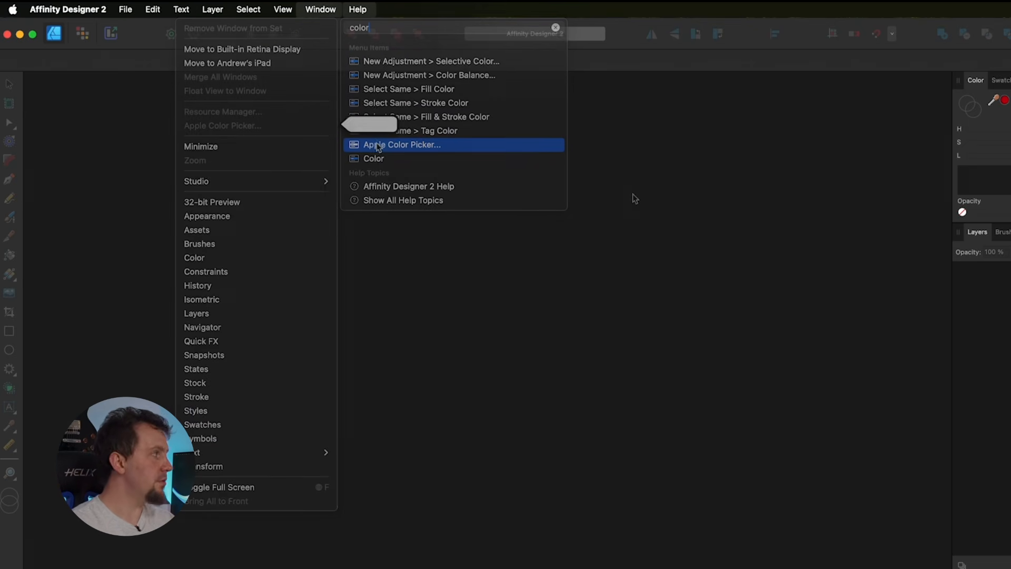
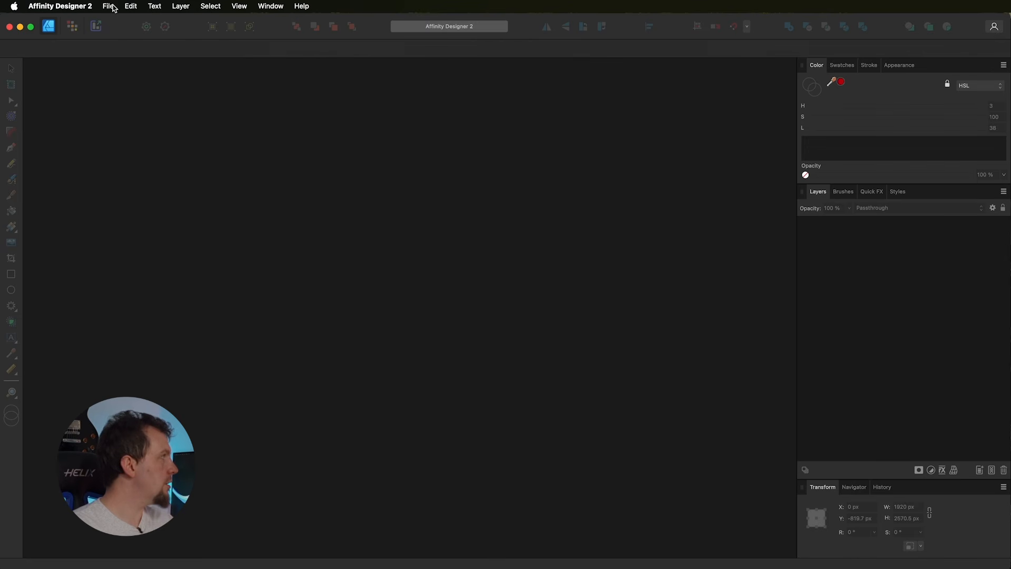
Step: Start setting up a new document and browse to the Print page presets
{"action": "left_click", "coordinate": [108, 6]}
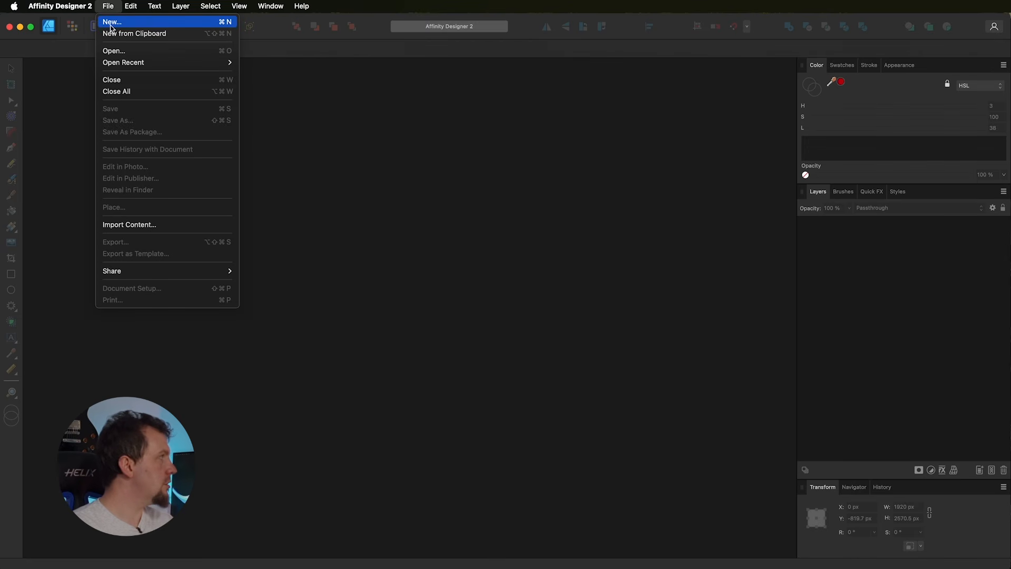
{"action": "left_click", "coordinate": [112, 22]}
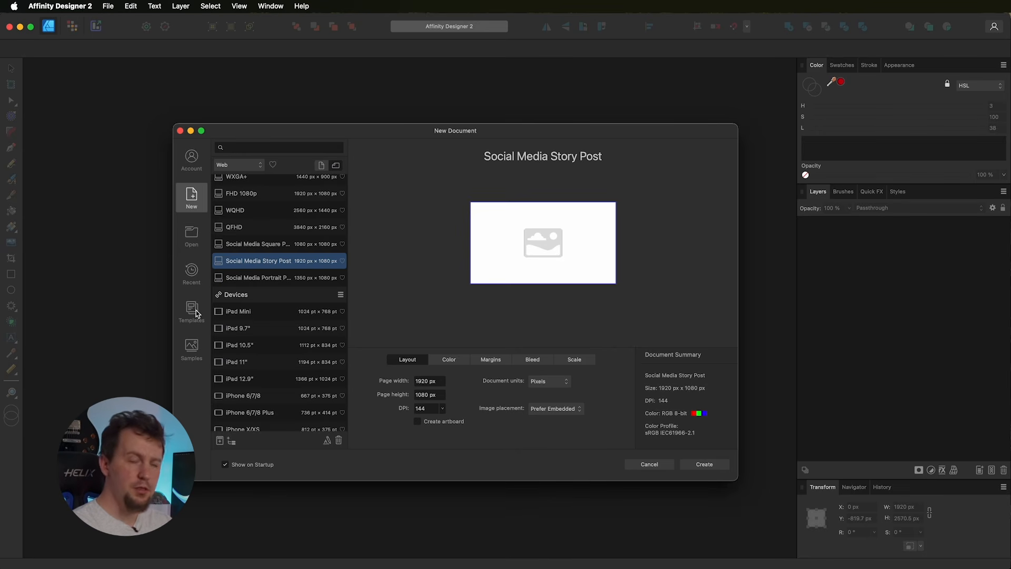
{"action": "left_click", "coordinate": [198, 344]}
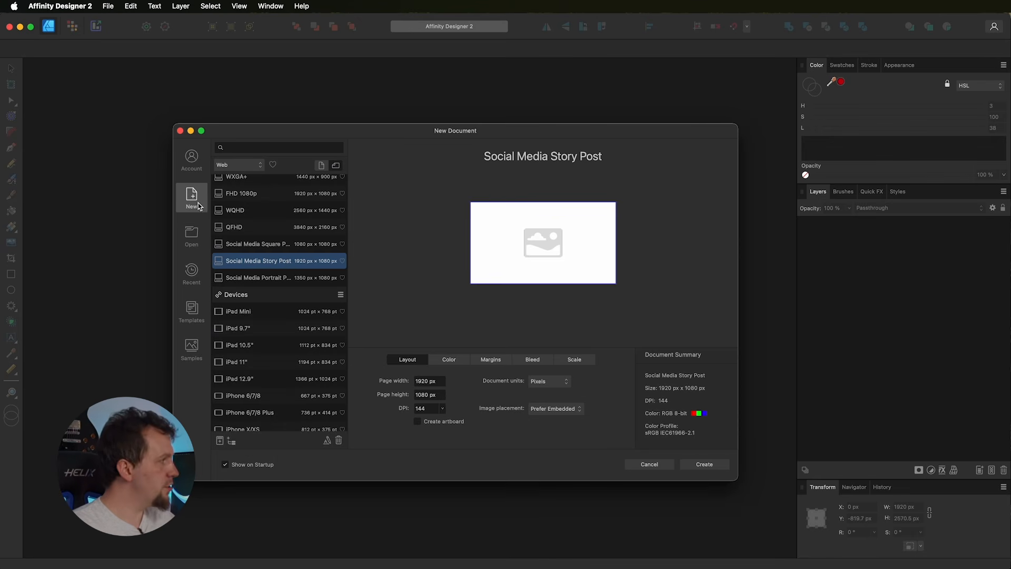
{"action": "scroll", "coordinate": [264, 250], "scroll_direction": "up", "scroll_amount": 10}
{"action": "scroll", "coordinate": [263, 249], "scroll_direction": "down", "scroll_amount": 4}
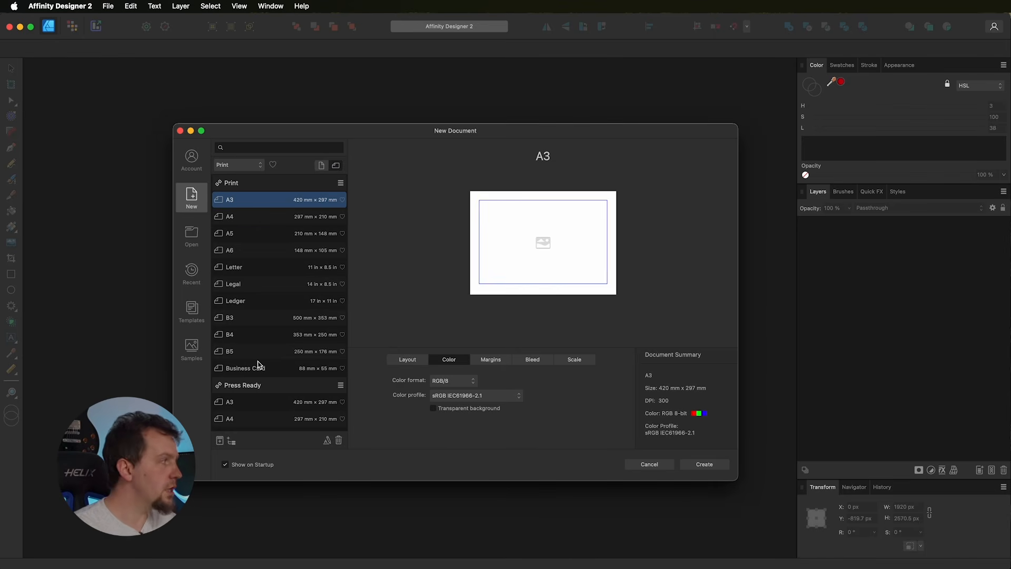
Step: Choose the Press Ready A3 preset and check its layout and color settings
{"action": "left_click", "coordinate": [241, 404]}
{"action": "left_click", "coordinate": [408, 361]}
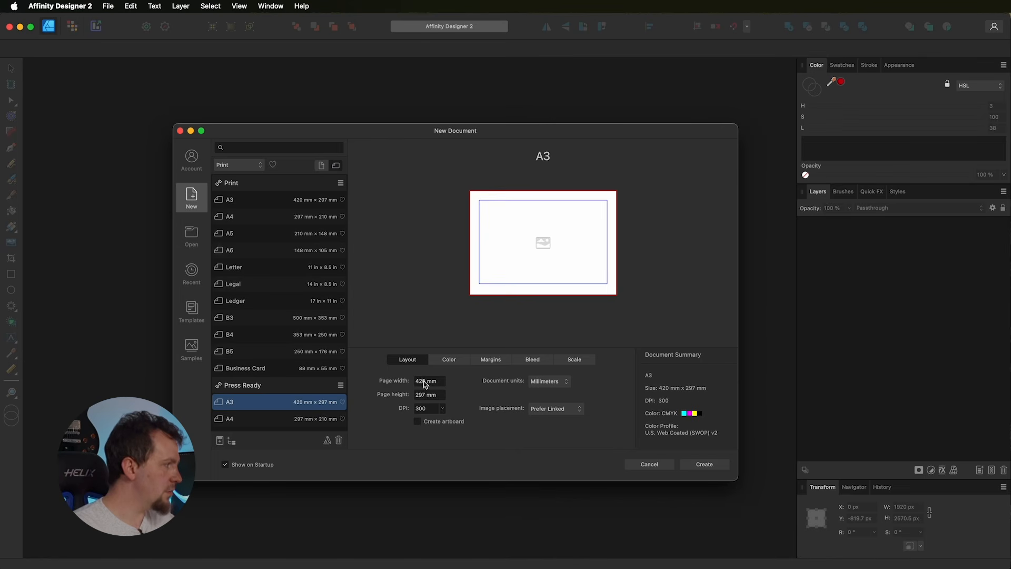
{"action": "left_click", "coordinate": [448, 361]}
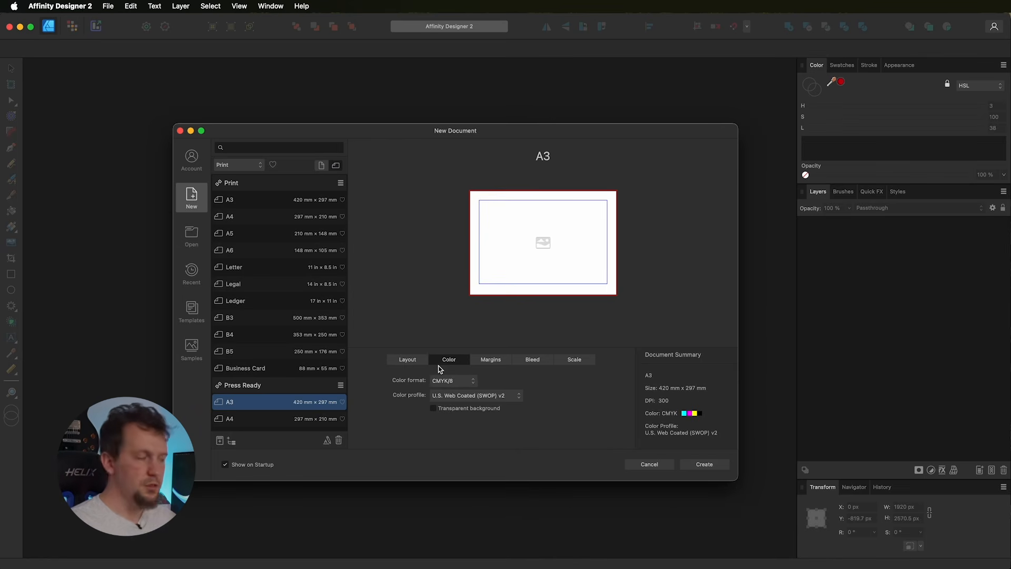
Step: Choose the Press Ready Letter preset for the new document and display its layout settings
{"action": "scroll", "coordinate": [245, 386], "scroll_direction": "down", "scroll_amount": 3}
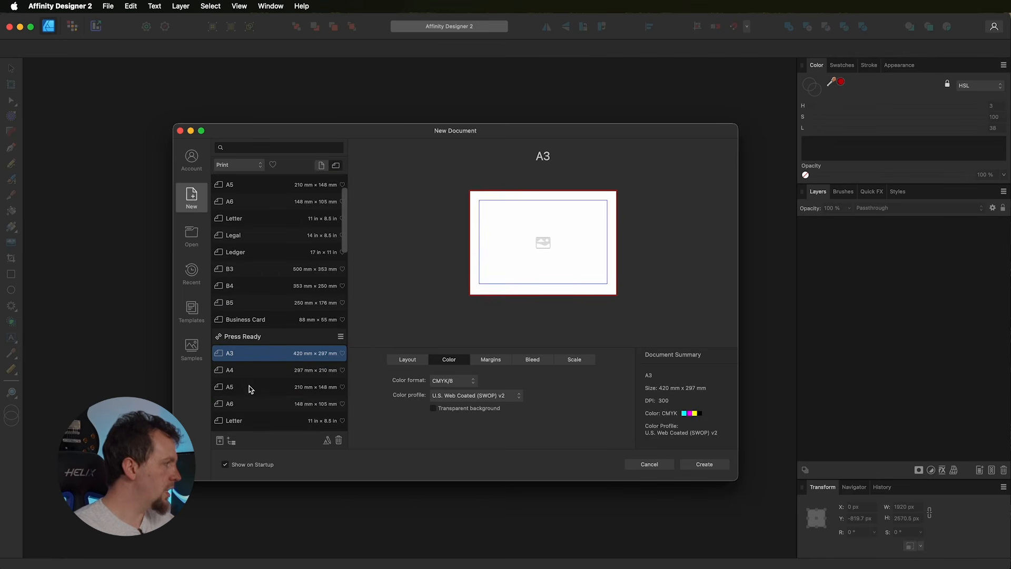
{"action": "scroll", "coordinate": [248, 388], "scroll_direction": "down", "scroll_amount": 3}
{"action": "left_click", "coordinate": [249, 383]}
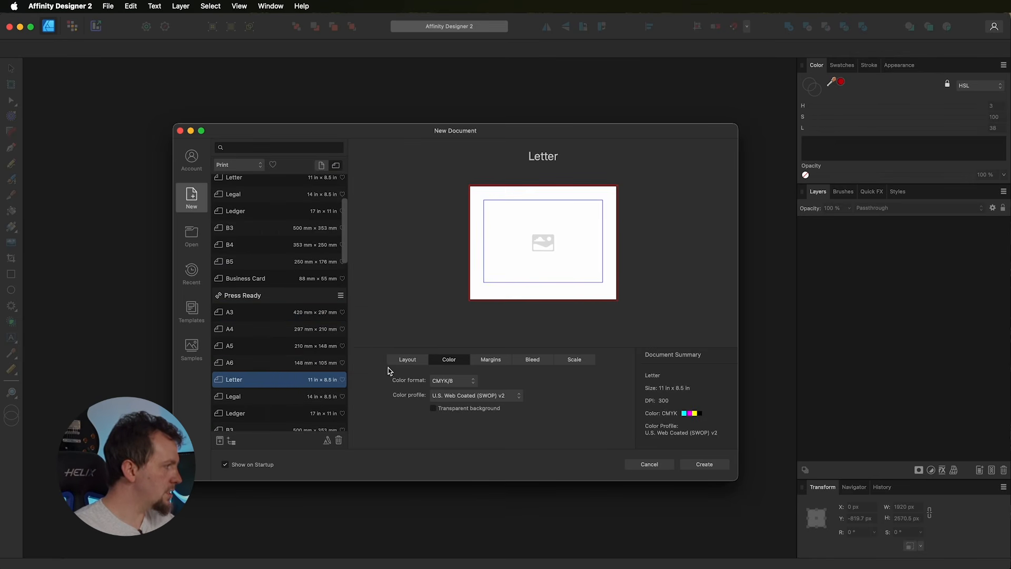
{"action": "left_click", "coordinate": [404, 359]}
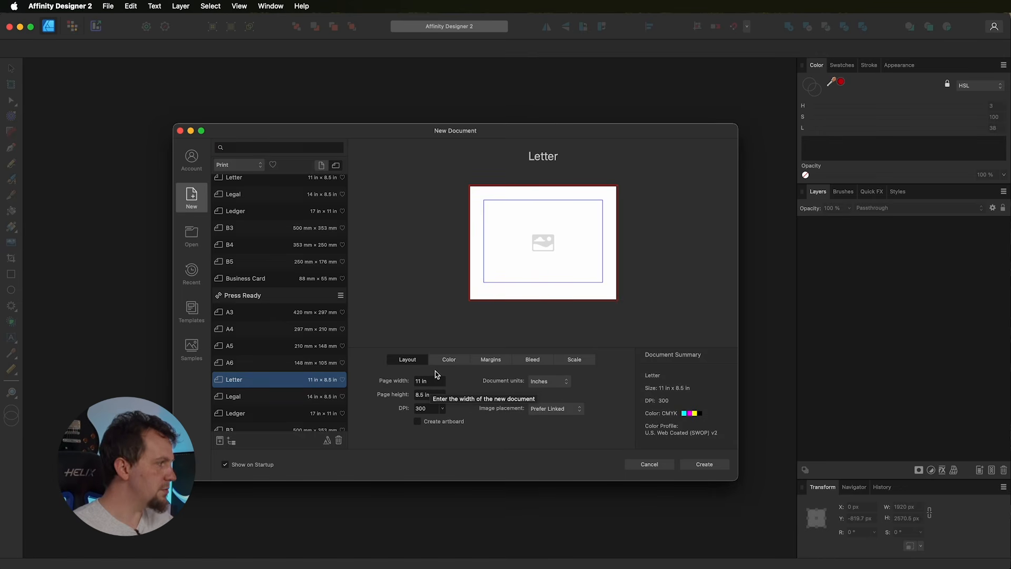
Step: Choose the Web preset Social Media Story Post for the new document and set it to portrait orientation, 1080 × 1920 px
{"action": "left_click", "coordinate": [448, 359]}
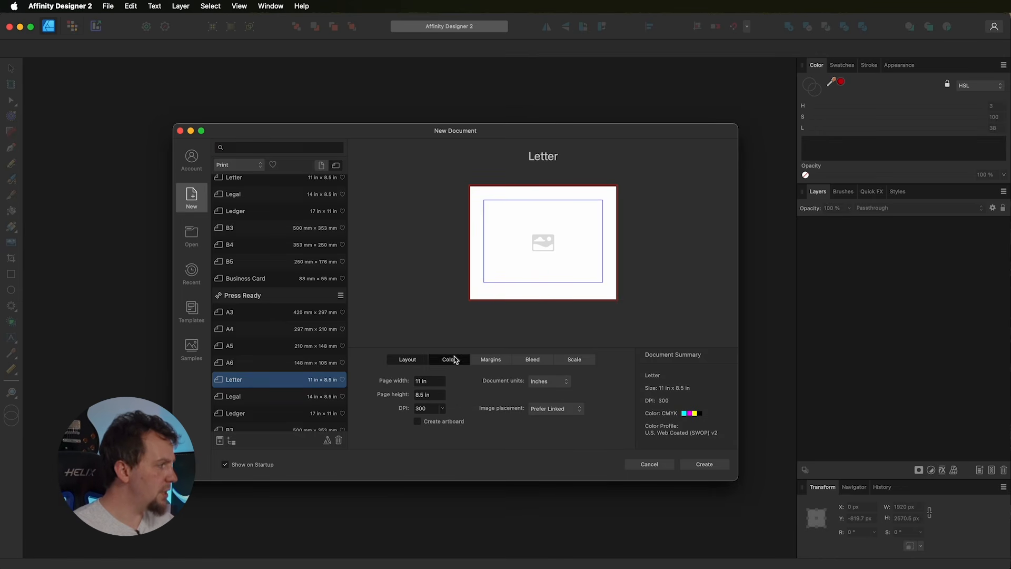
{"action": "left_click", "coordinate": [412, 359]}
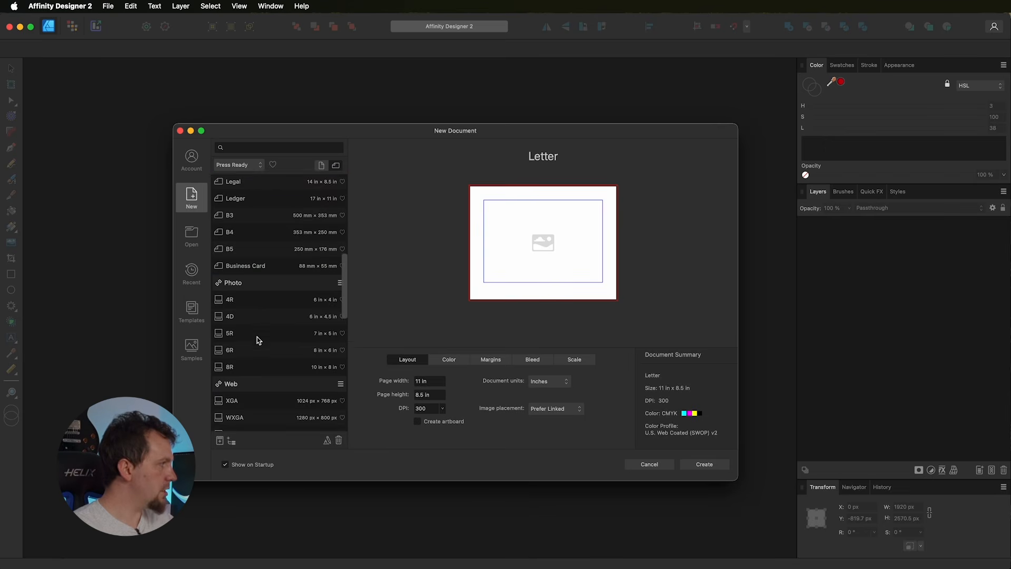
{"action": "scroll", "coordinate": [259, 339], "scroll_direction": "down", "scroll_amount": 5}
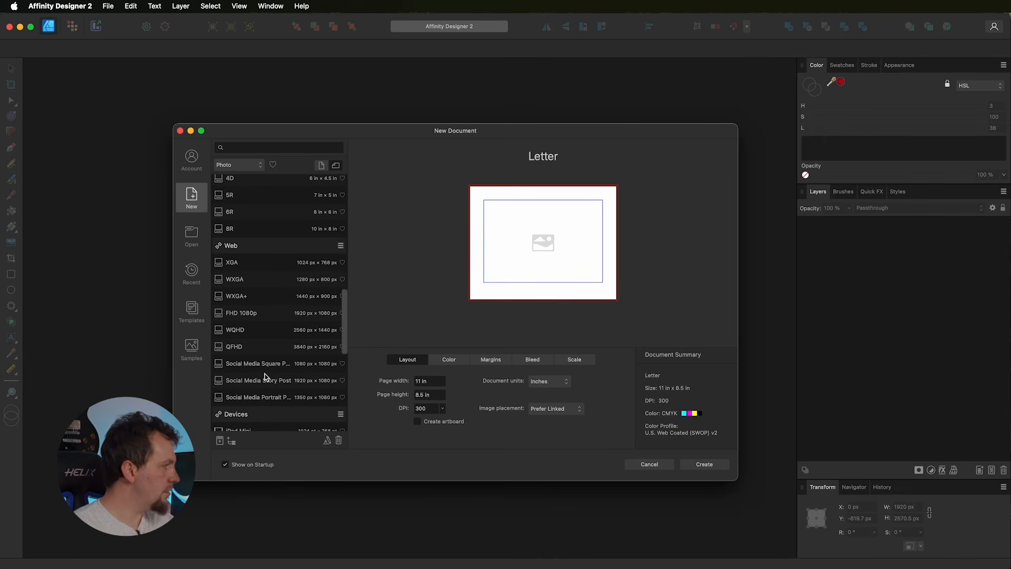
{"action": "left_click", "coordinate": [263, 382]}
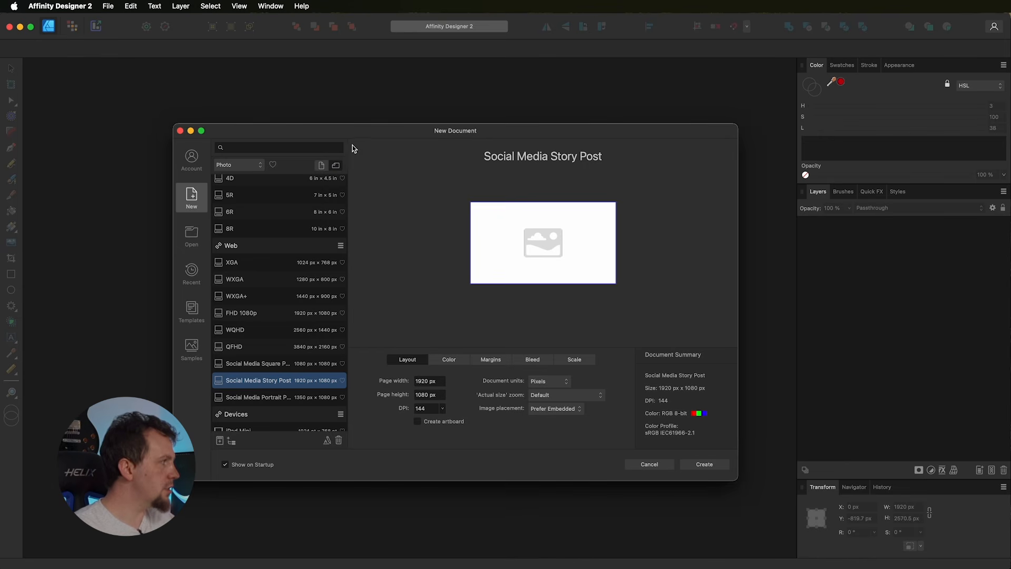
{"action": "left_click", "coordinate": [323, 168]}
{"action": "left_click", "coordinate": [340, 166]}
{"action": "left_click", "coordinate": [323, 167]}
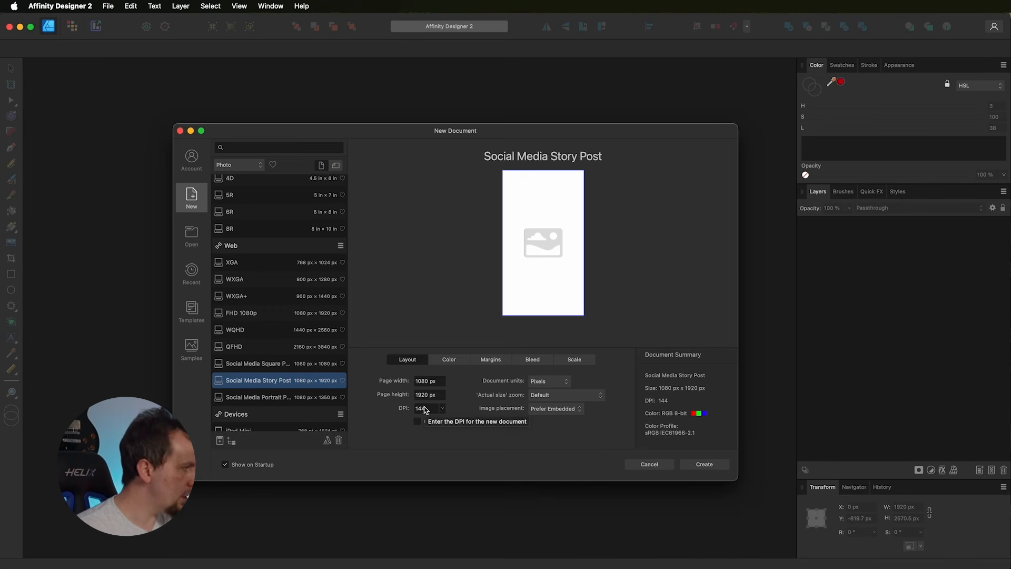
Step: Check the preset's color, margin, bleed and scale settings, and create the document
{"action": "left_click", "coordinate": [452, 361]}
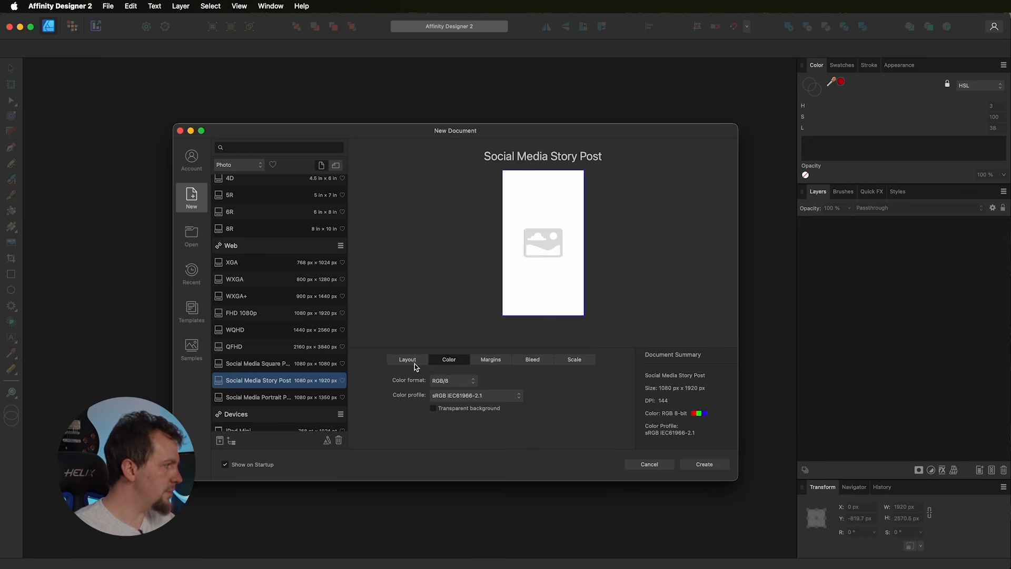
{"action": "left_click", "coordinate": [503, 362]}
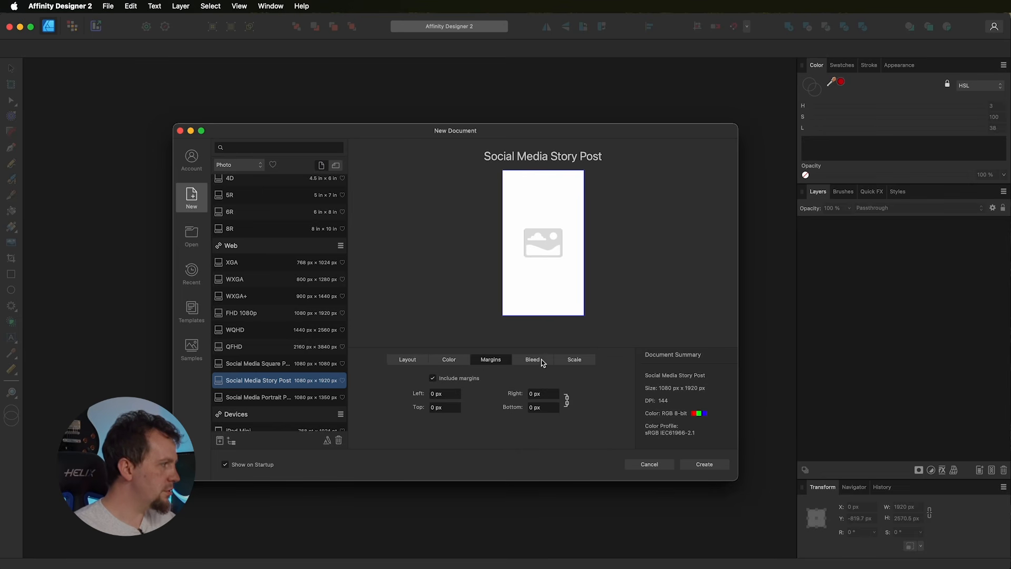
{"action": "left_click", "coordinate": [542, 361]}
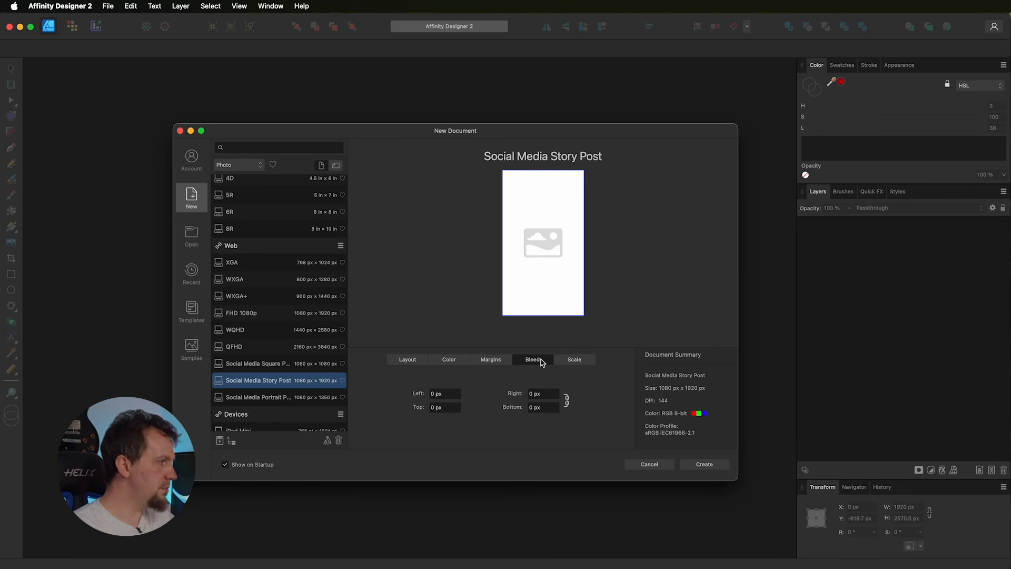
{"action": "left_click", "coordinate": [568, 362]}
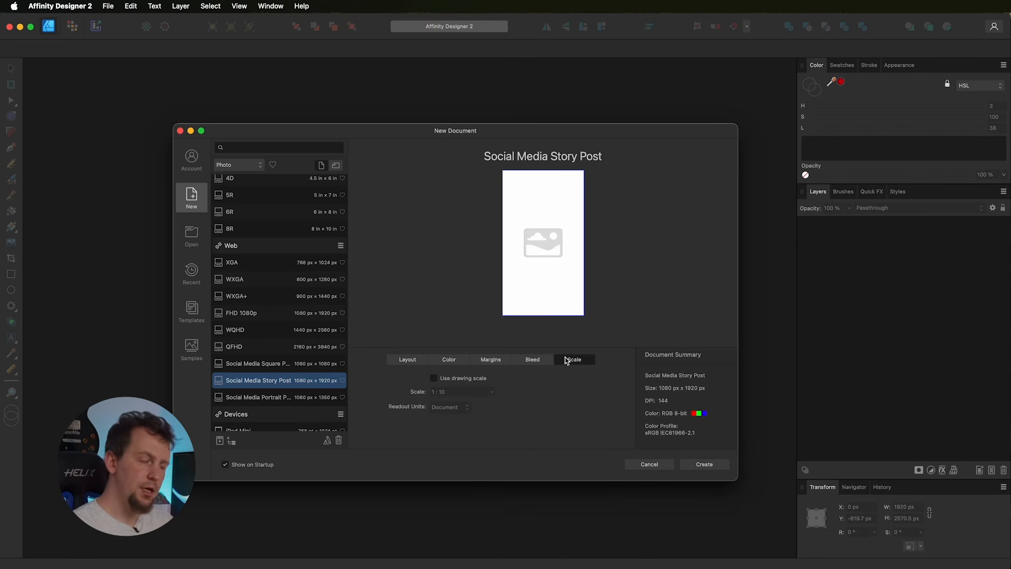
{"action": "left_click", "coordinate": [416, 362]}
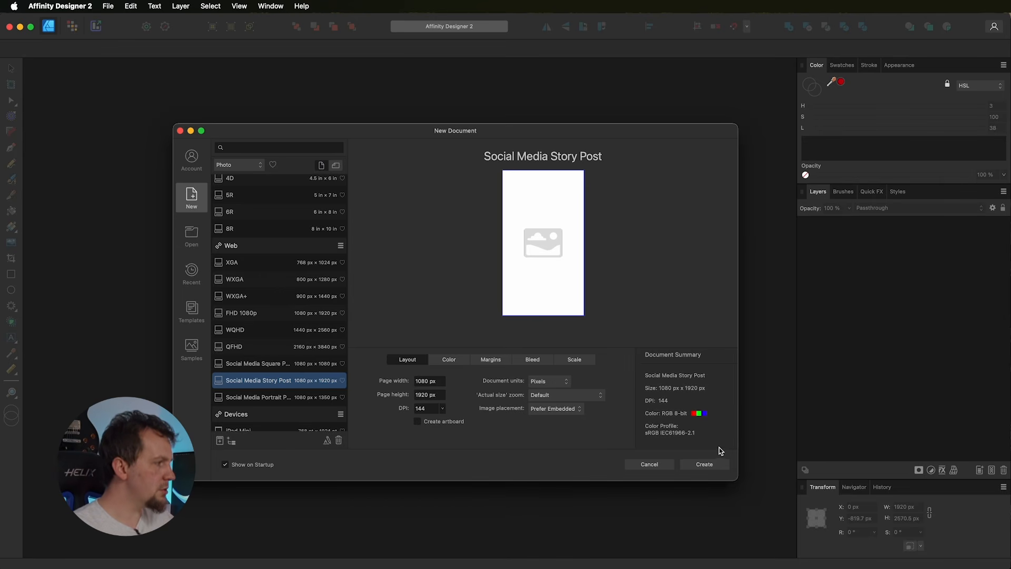
{"action": "left_click", "coordinate": [704, 465]}
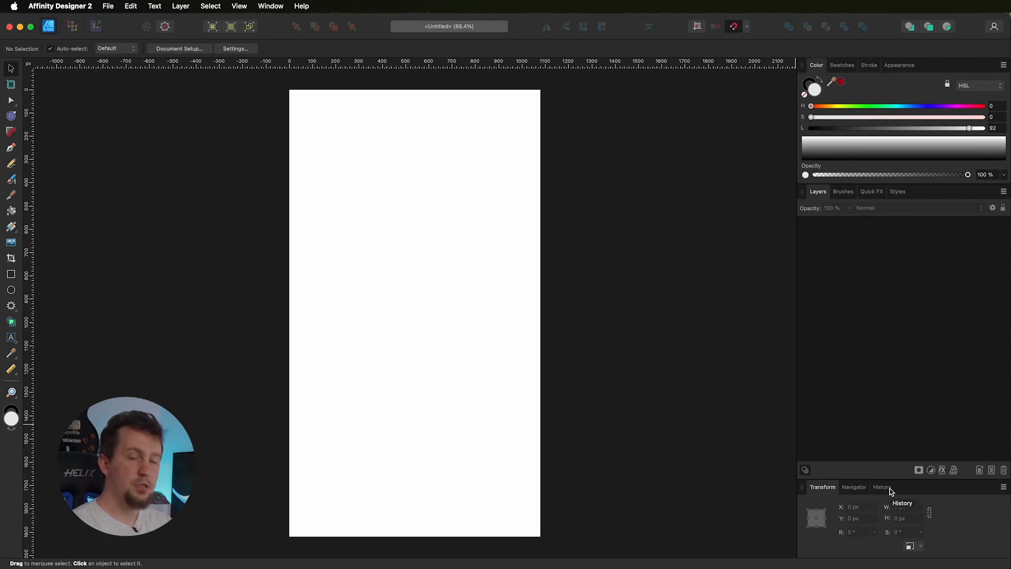
Step: Float the History panel beside the page and insert three document-sized artboards
{"action": "left_click_drag", "start_coordinate": [888, 489], "coordinate": [623, 109]}
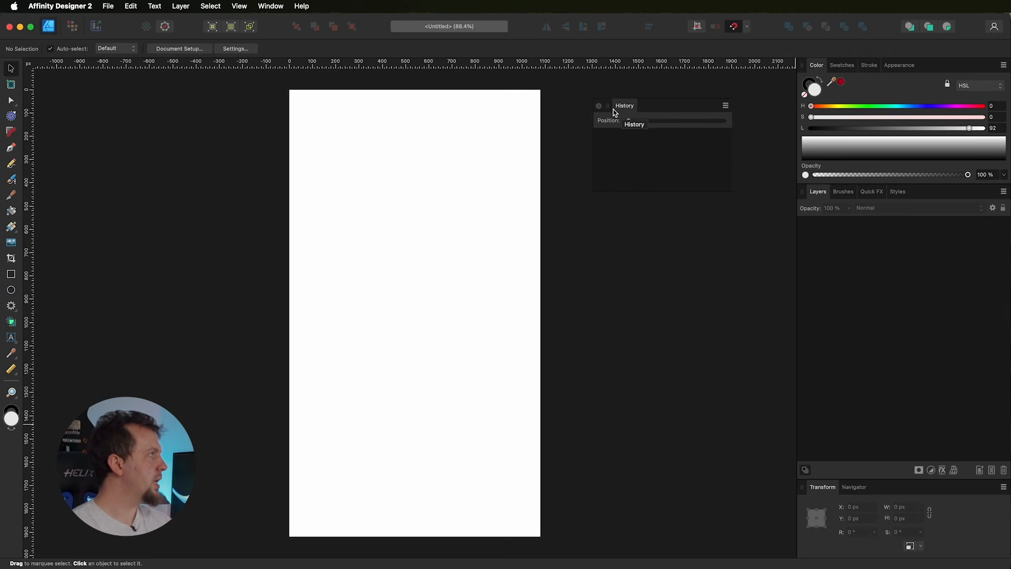
{"action": "left_click", "coordinate": [11, 86]}
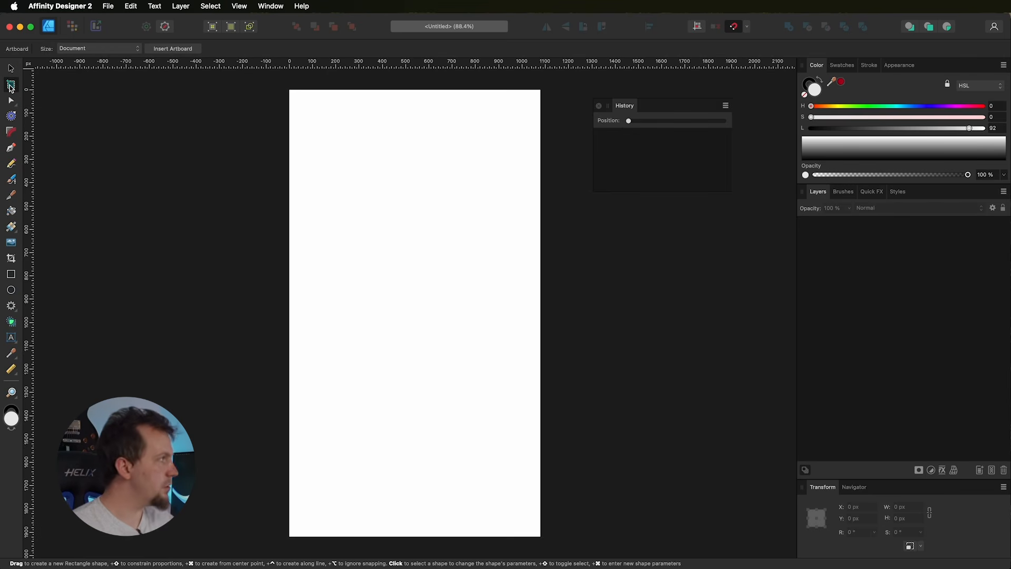
{"action": "left_click", "coordinate": [173, 49]}
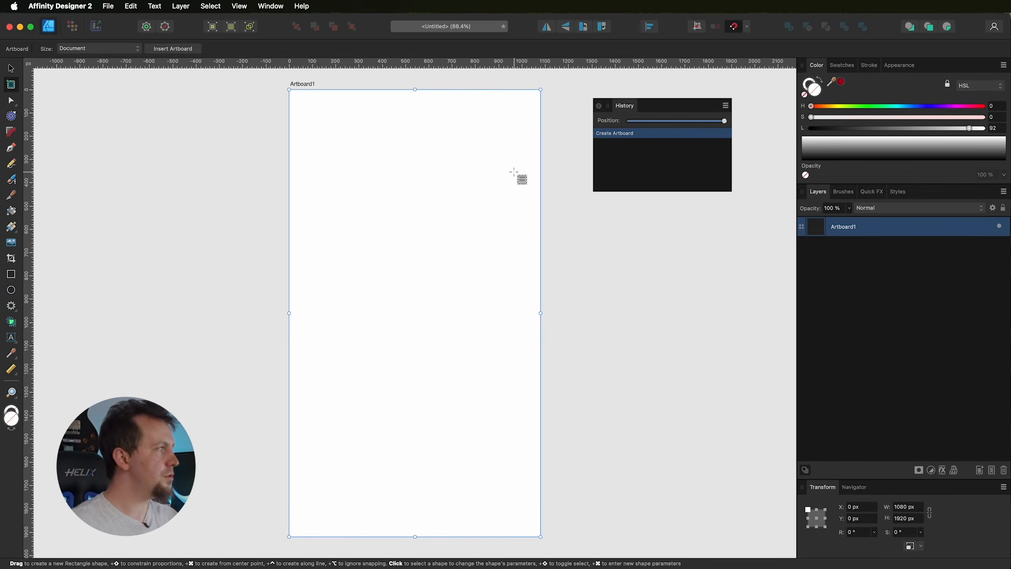
{"action": "left_click", "coordinate": [193, 50]}
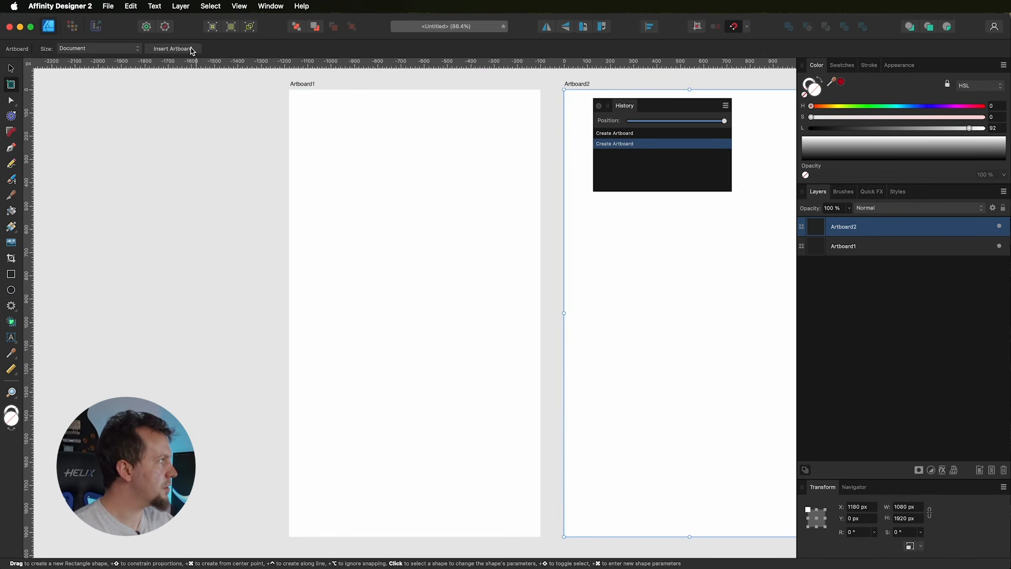
{"action": "left_click", "coordinate": [192, 51]}
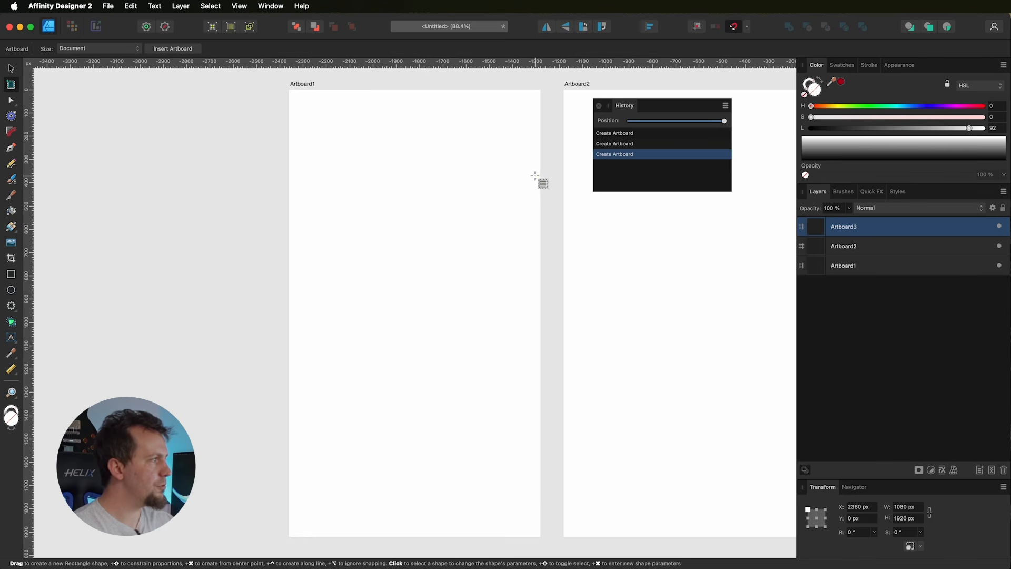
Step: Pan and zoom around the canvas until all three artboards are completely in view and clear of the History panel
{"action": "scroll", "coordinate": [542, 182], "scroll_direction": "right", "scroll_amount": 5}
{"action": "scroll", "coordinate": [534, 177], "scroll_direction": "right", "scroll_amount": 4}
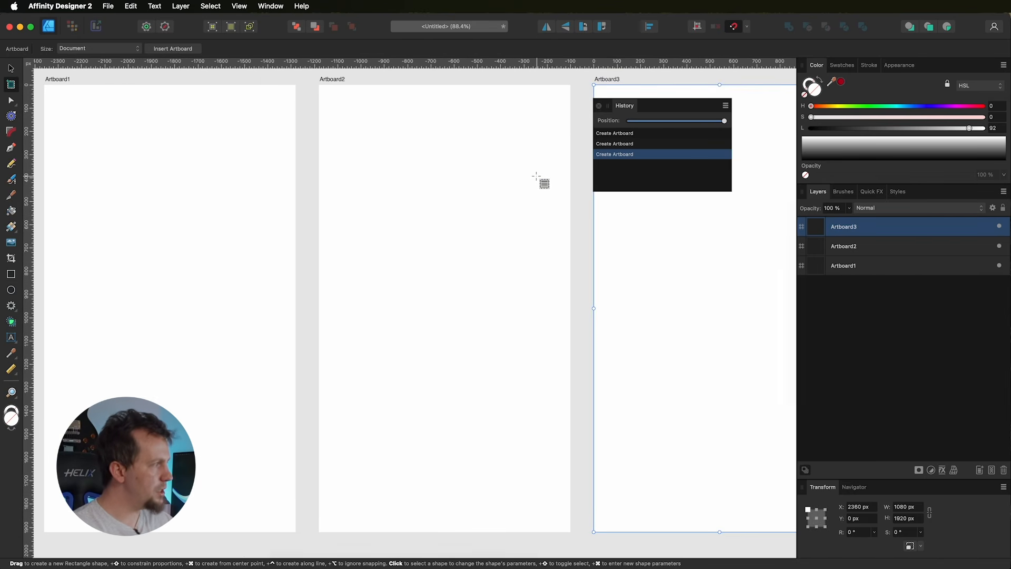
{"action": "scroll", "coordinate": [535, 189], "scroll_direction": "down", "scroll_amount": 2}
{"action": "scroll", "coordinate": [534, 189], "scroll_direction": "down", "scroll_amount": 2}
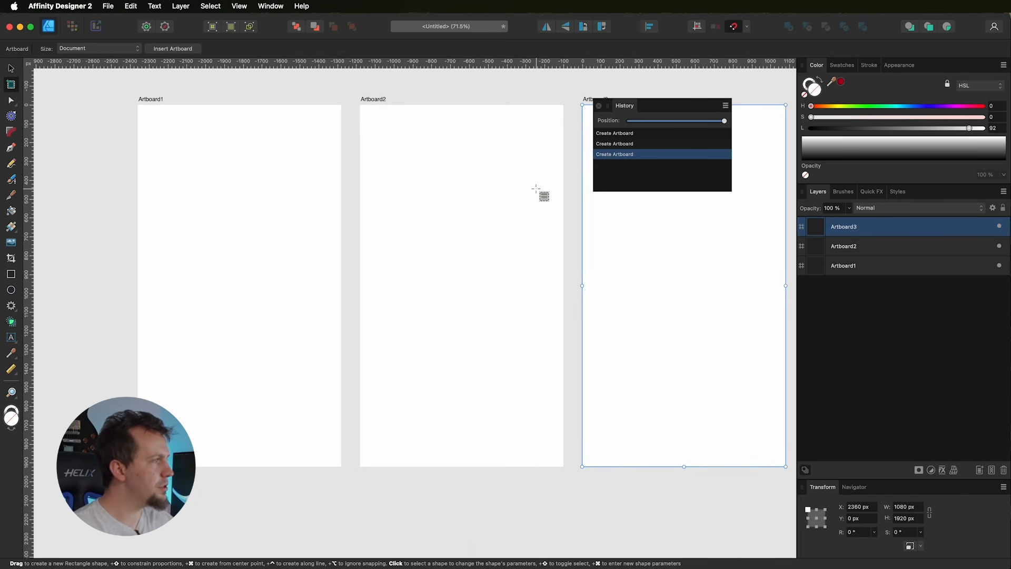
{"action": "scroll", "coordinate": [536, 190], "scroll_direction": "down", "scroll_amount": 2}
{"action": "scroll", "coordinate": [535, 190], "scroll_direction": "up", "scroll_amount": 4}
{"action": "scroll", "coordinate": [536, 190], "scroll_direction": "down", "scroll_amount": 2}
{"action": "scroll", "coordinate": [535, 190], "scroll_direction": "up", "scroll_amount": 1}
{"action": "scroll", "coordinate": [535, 190], "scroll_direction": "down", "scroll_amount": 3}
{"action": "scroll", "coordinate": [535, 190], "scroll_direction": "up", "scroll_amount": 4}
{"action": "scroll", "coordinate": [536, 190], "scroll_direction": "down", "scroll_amount": 3}
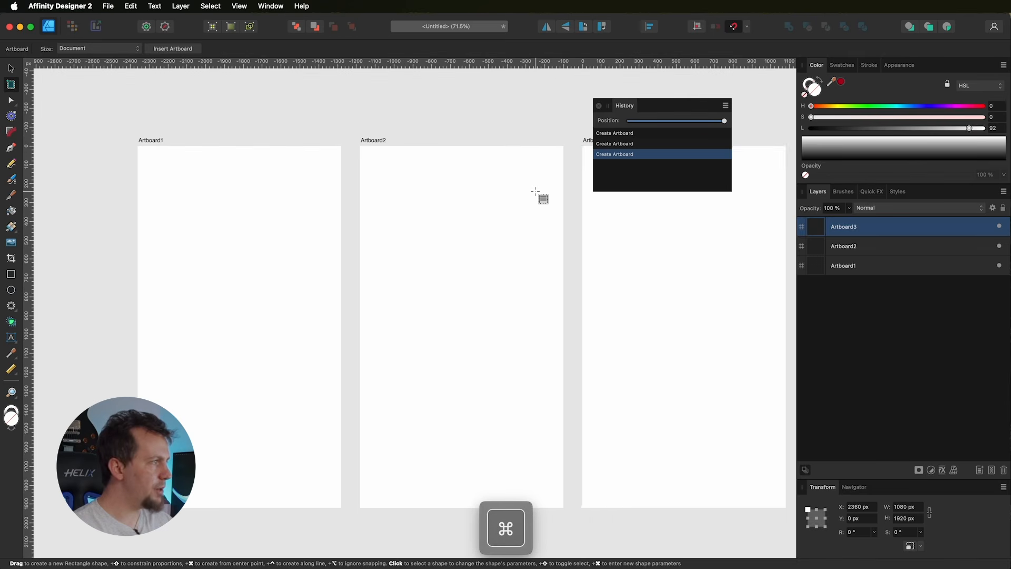
{"action": "key", "text": "space"}
{"action": "left_click_drag", "start_coordinate": [547, 212], "coordinate": [548, 182]}
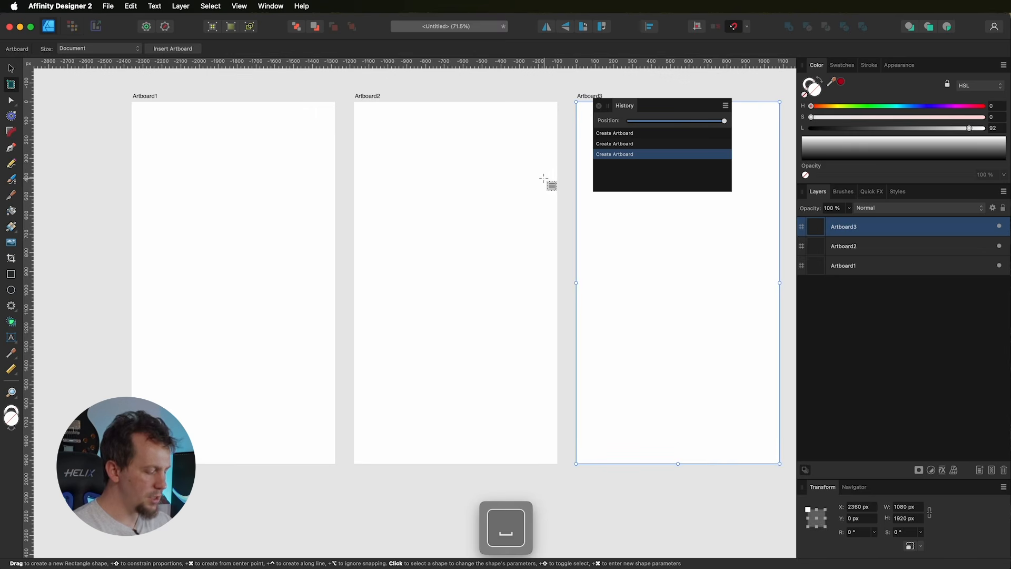
{"action": "scroll", "coordinate": [543, 180], "scroll_direction": "down", "scroll_amount": 3, "text": "alt"}
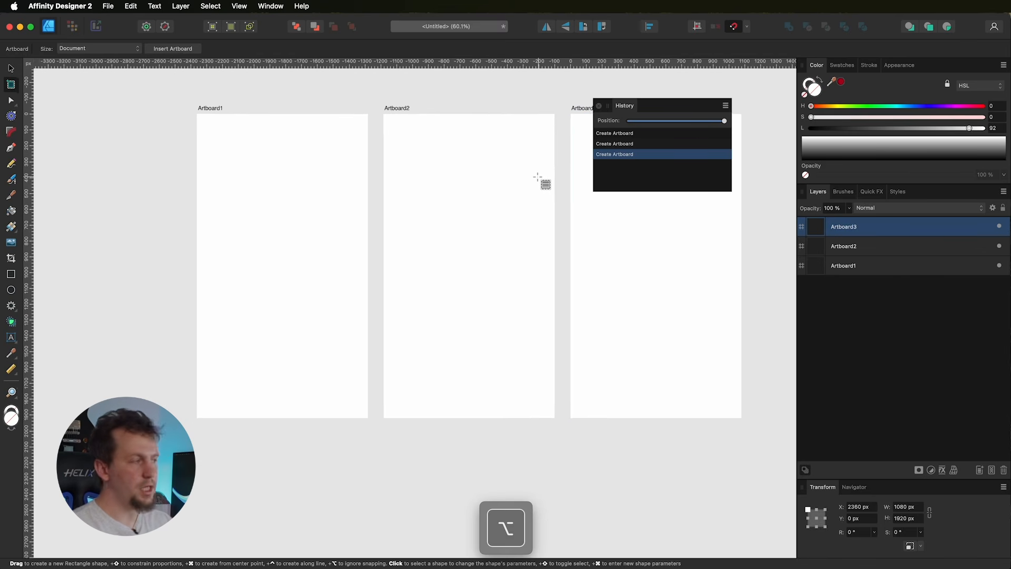
{"action": "scroll", "coordinate": [541, 179], "scroll_direction": "down", "scroll_amount": 5, "text": "alt"}
{"action": "scroll", "coordinate": [537, 178], "scroll_direction": "up", "scroll_amount": 2, "text": "alt"}
{"action": "scroll", "coordinate": [537, 178], "scroll_direction": "down", "scroll_amount": 3, "text": "alt"}
{"action": "left_click_drag", "start_coordinate": [537, 177], "coordinate": [418, 237]}
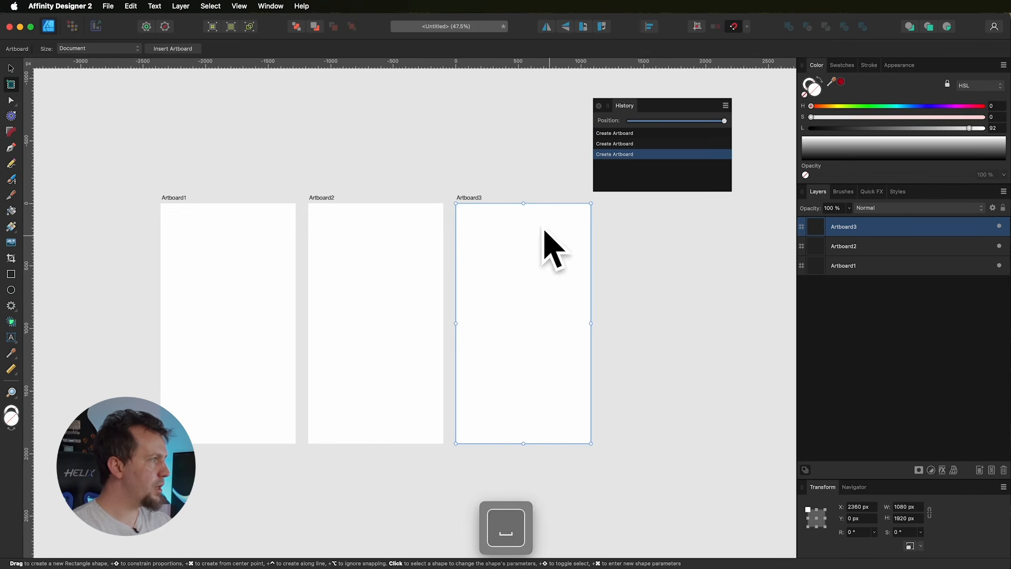
Step: Step back and forth through the artboard history, ending at the second Create Artboard state
{"action": "left_click", "coordinate": [628, 143]}
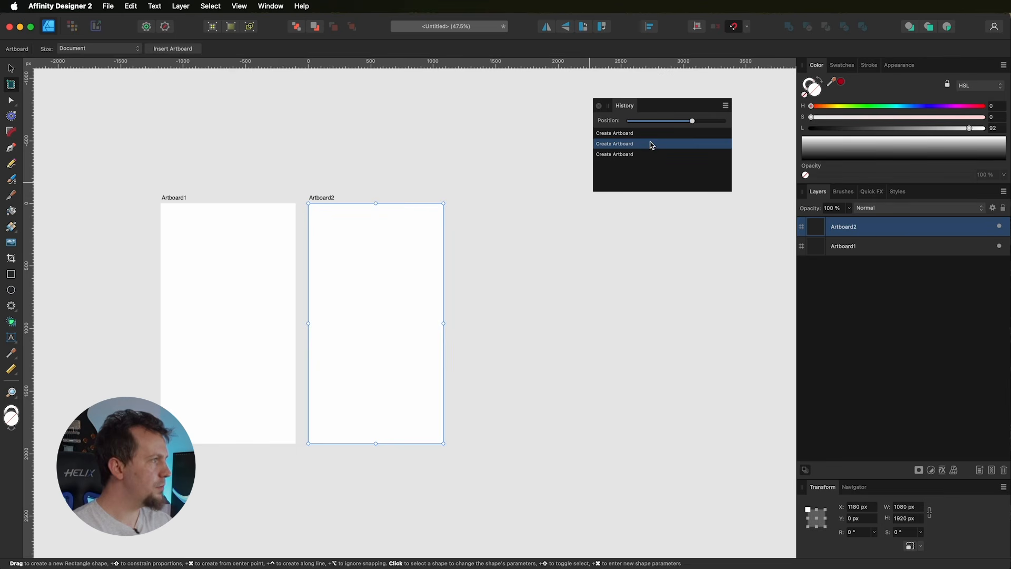
{"action": "left_click_drag", "start_coordinate": [691, 122], "coordinate": [660, 123]}
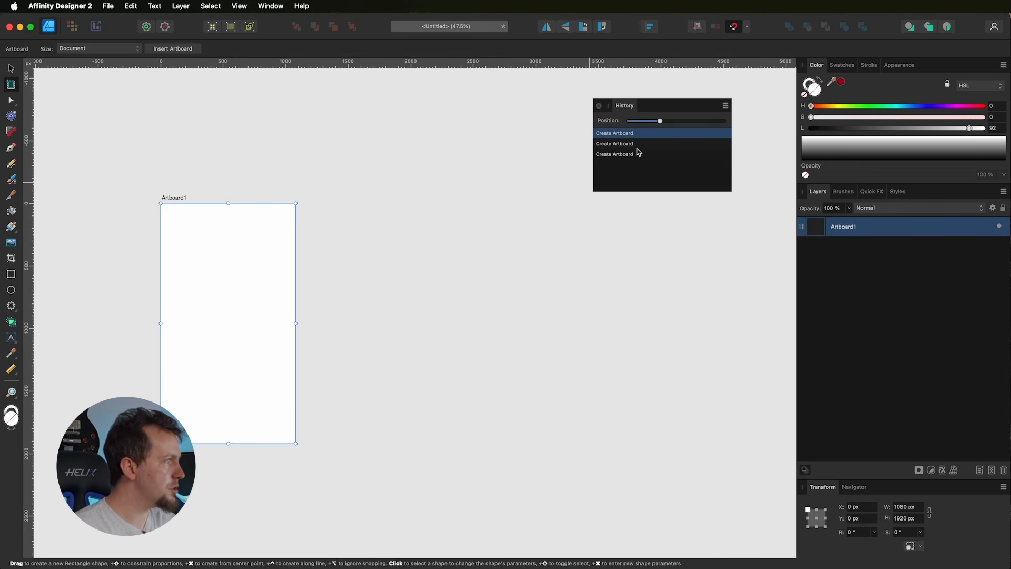
{"action": "left_click", "coordinate": [637, 148]}
{"action": "left_click", "coordinate": [636, 151]}
{"action": "left_click", "coordinate": [638, 144]}
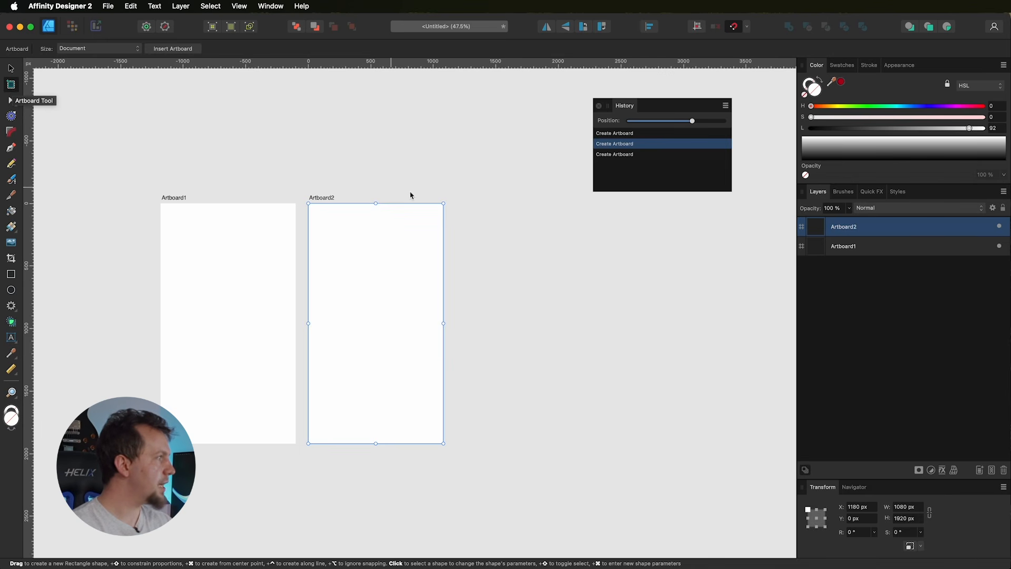
Step: Draw a square artboard of about 1920 × 1920 px beside the second one, and cycle the history to its alternative future
{"action": "left_click_drag", "start_coordinate": [459, 204], "coordinate": [749, 411]}
{"action": "key", "text": "shift"}
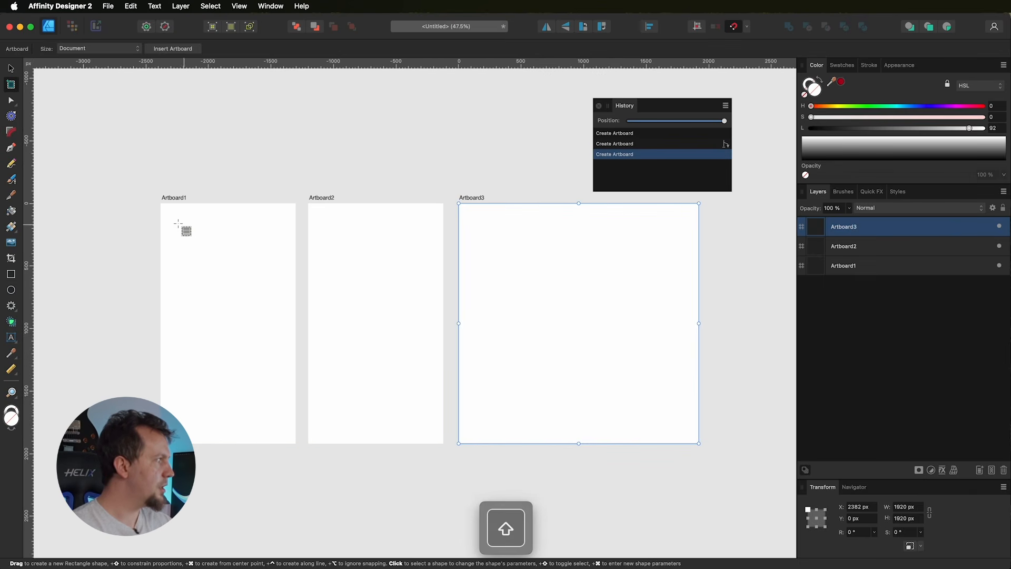
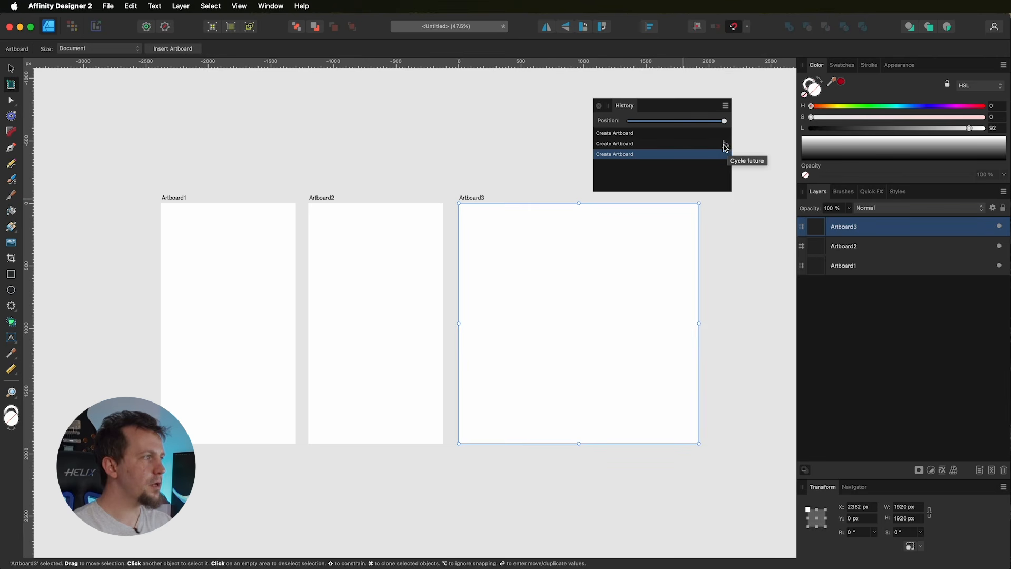
{"action": "left_click", "coordinate": [725, 146]}
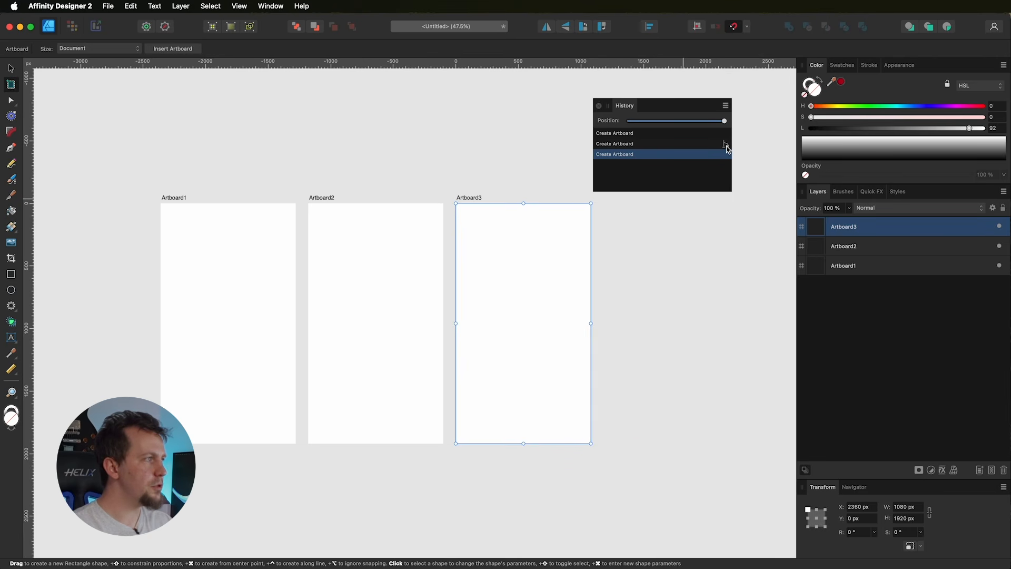
Step: Revert to the first Create Artboard state, dock the History panel beside Navigator, and fit the artboard to the window
{"action": "left_click", "coordinate": [633, 135]}
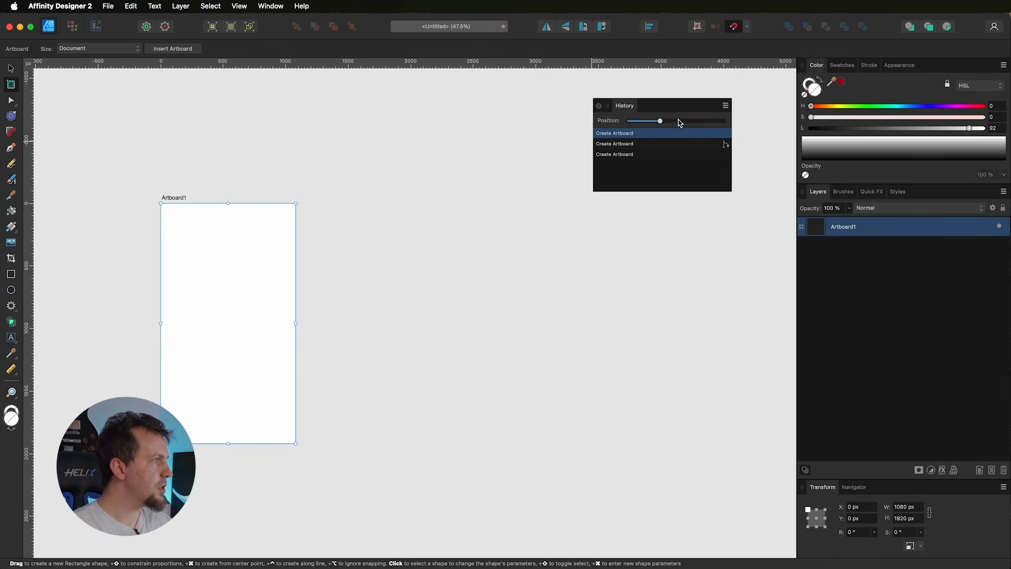
{"action": "left_click_drag", "start_coordinate": [645, 107], "coordinate": [902, 499]}
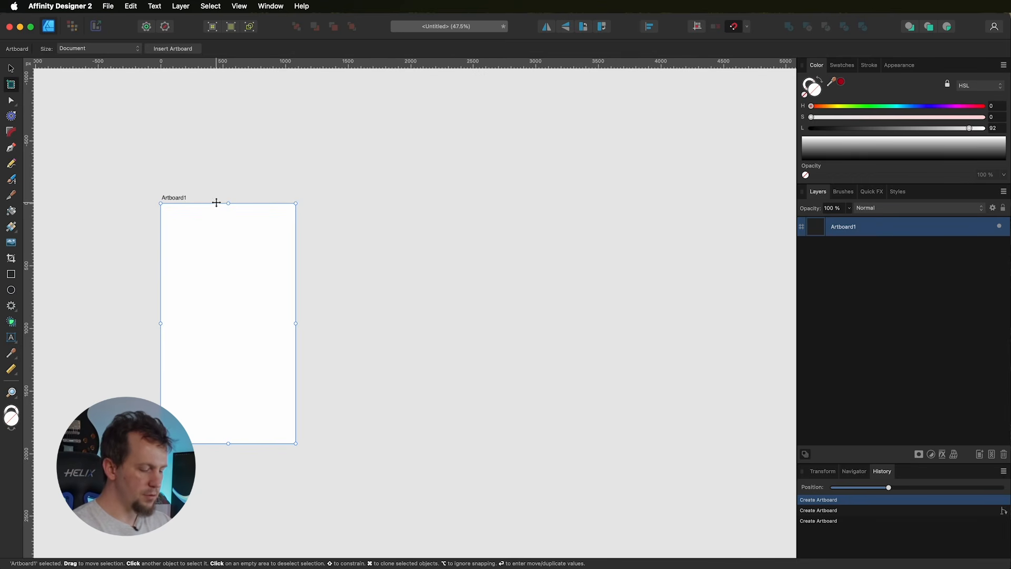
{"action": "key", "text": "super+0"}
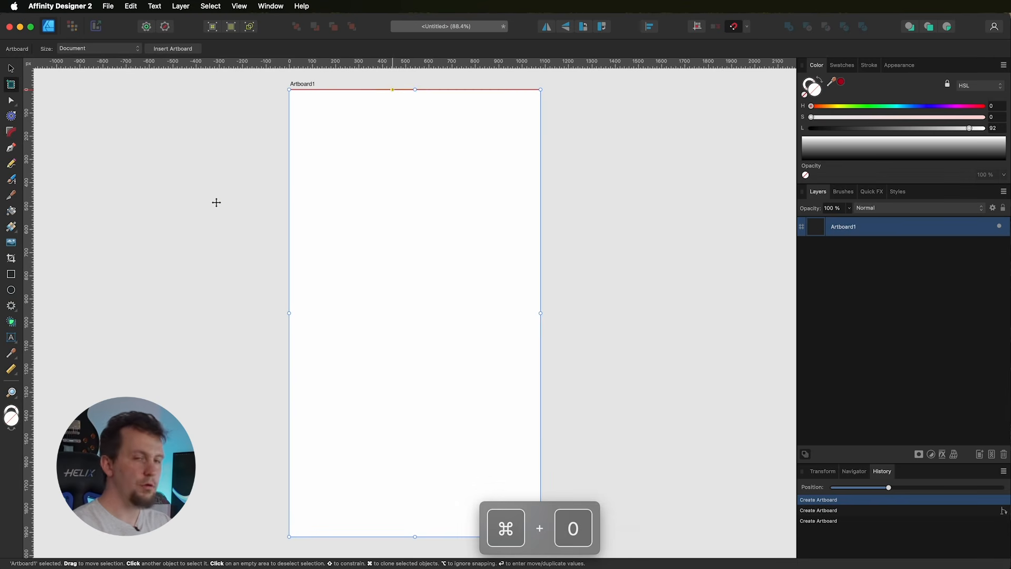
{"action": "key", "text": "m"}
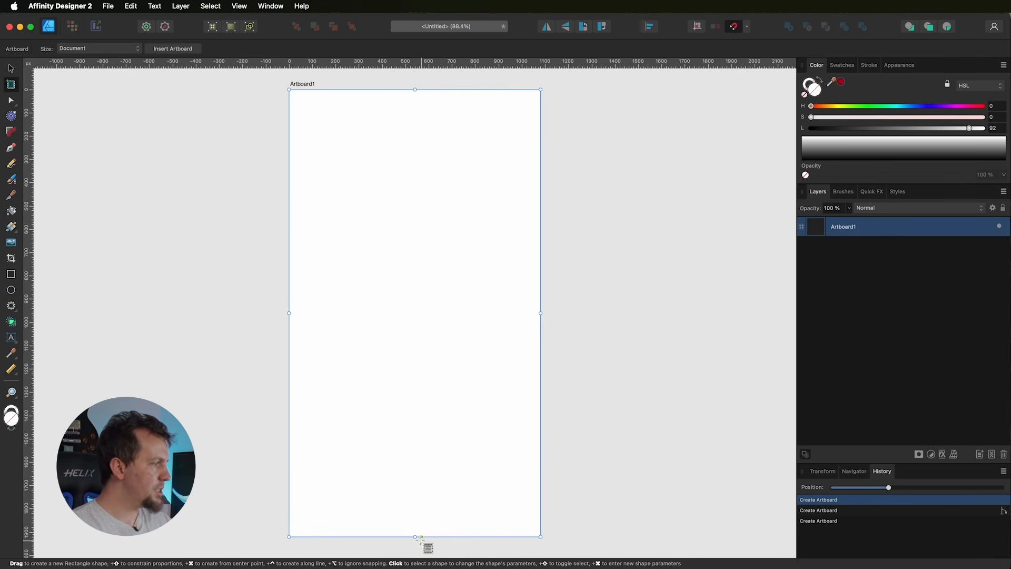
{"action": "key", "text": "super"}
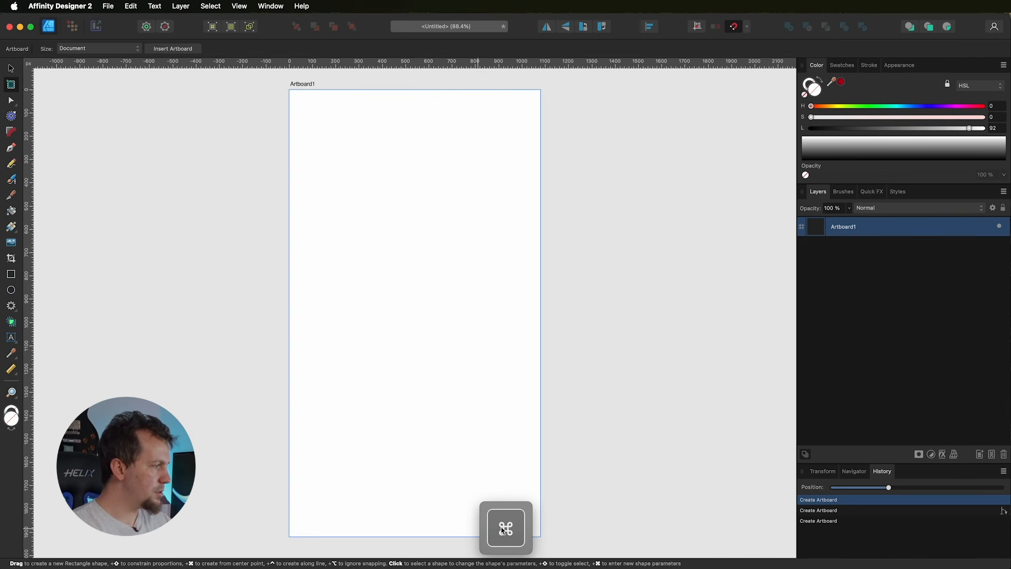
{"action": "key", "text": "shift"}
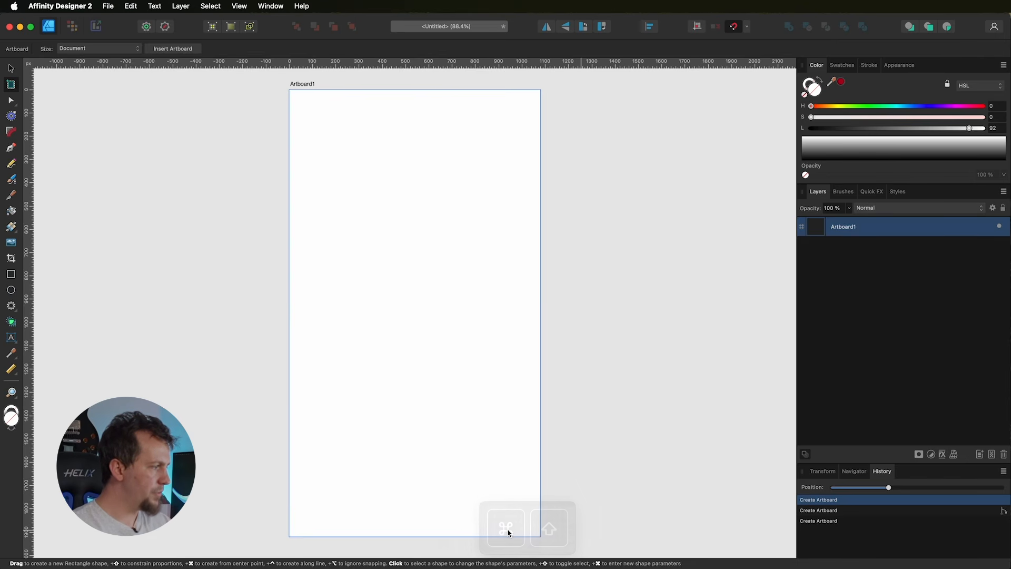
{"action": "key", "text": "shift"}
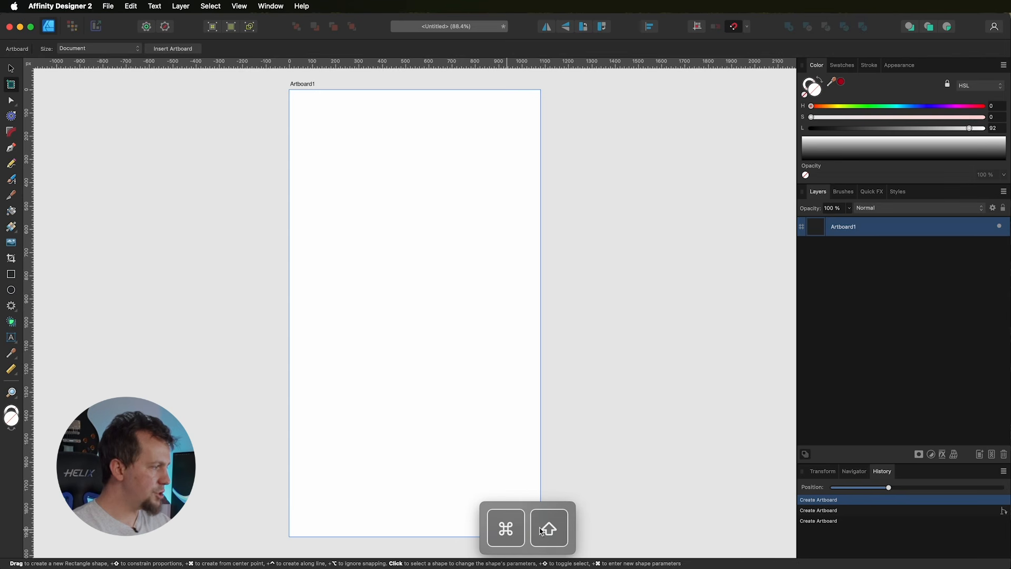
Step: Clear the artboard selection and load all seven images from the Iceberg References folder for placing
{"action": "key", "text": "alt"}
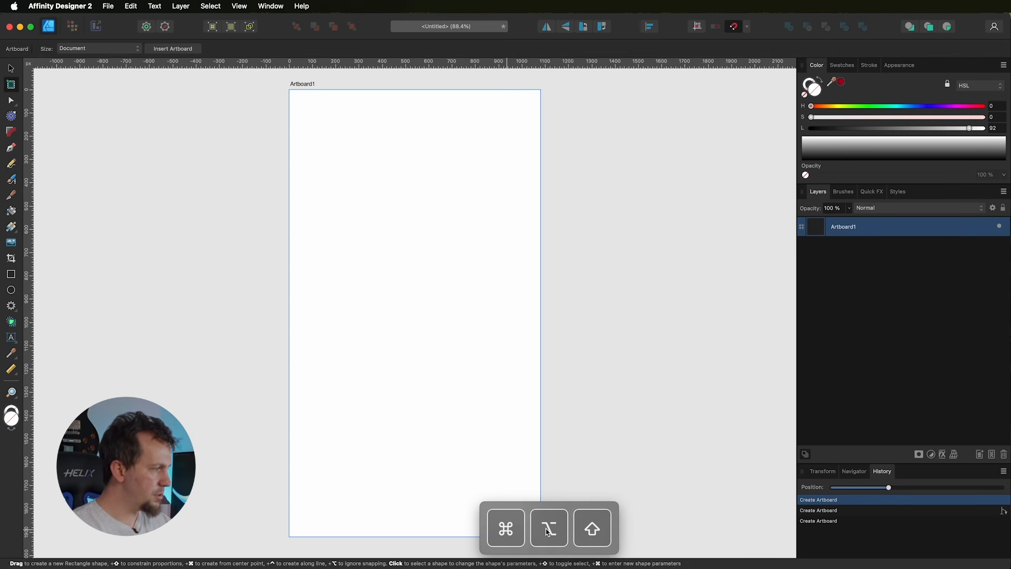
{"action": "key", "text": "ctrl"}
{"action": "left_click", "coordinate": [212, 102]}
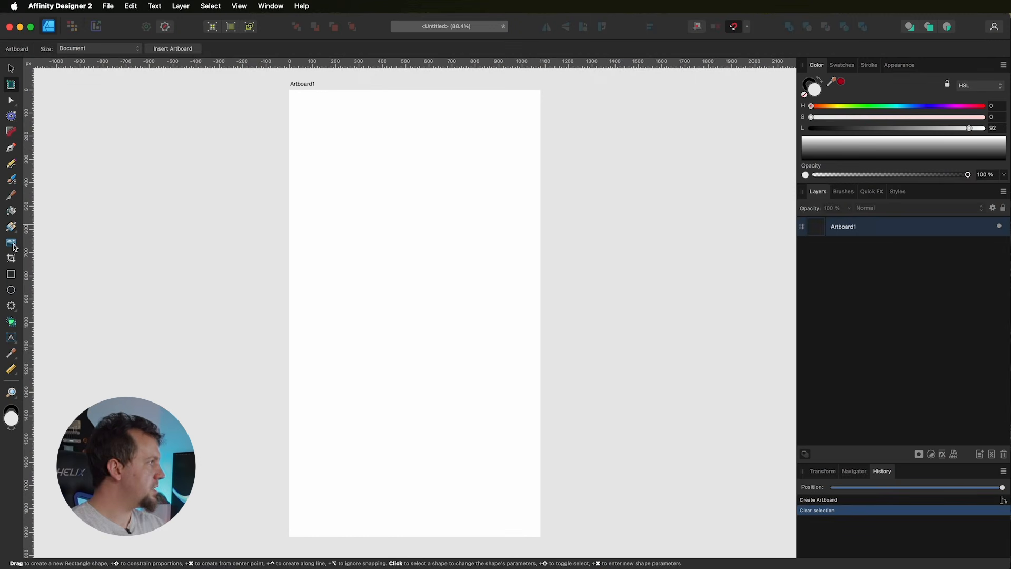
{"action": "left_click", "coordinate": [12, 245]}
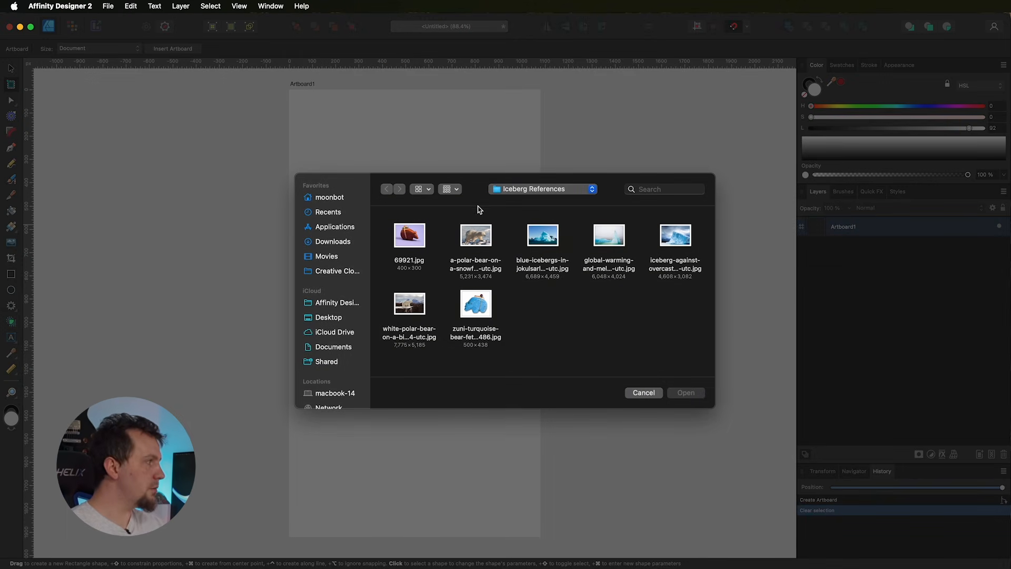
{"action": "left_click_drag", "start_coordinate": [376, 212], "coordinate": [696, 347]}
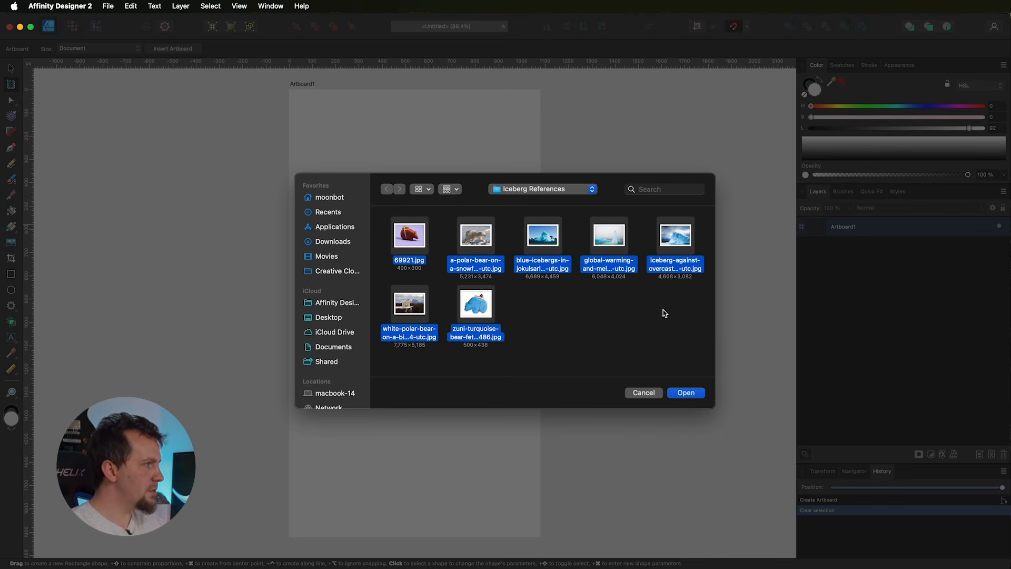
{"action": "left_click", "coordinate": [685, 393]}
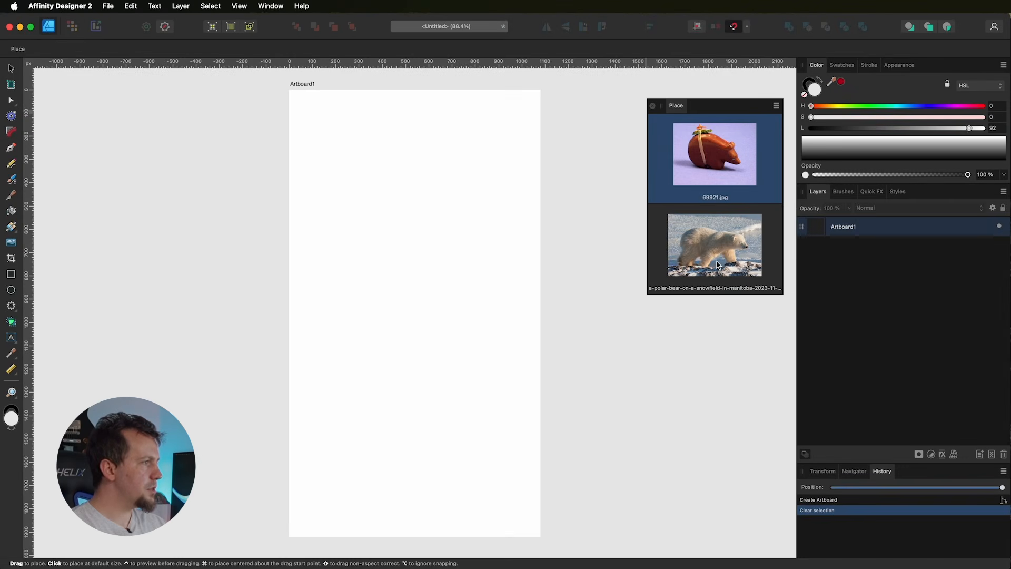
Step: Place 69921.jpg against the artboard's upper-left edge and the snowfield polar bear photo directly beneath it at the same width
{"action": "scroll", "coordinate": [718, 266], "scroll_direction": "down", "scroll_amount": 5}
{"action": "scroll", "coordinate": [718, 267], "scroll_direction": "up", "scroll_amount": 5}
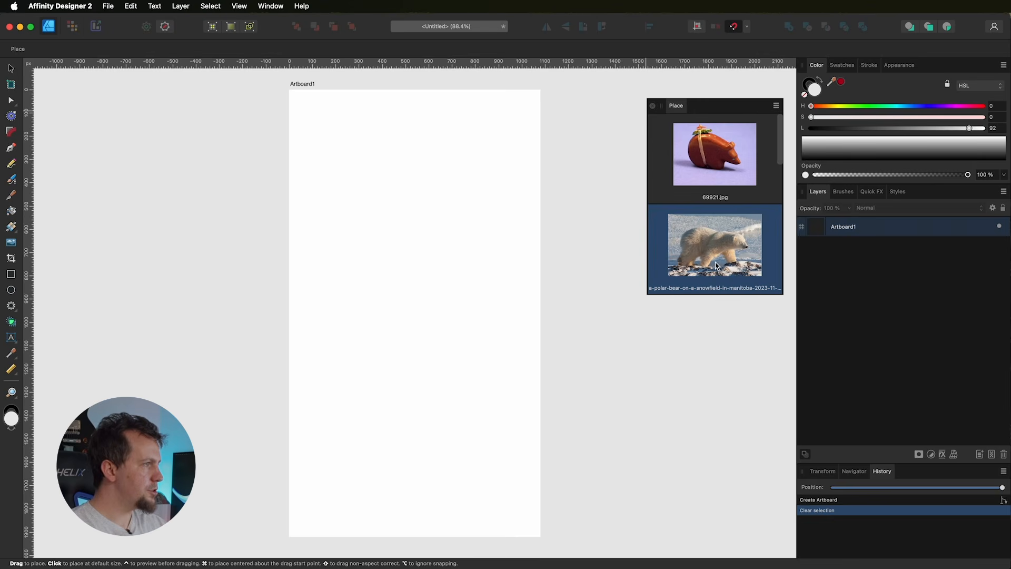
{"action": "left_click", "coordinate": [723, 159]}
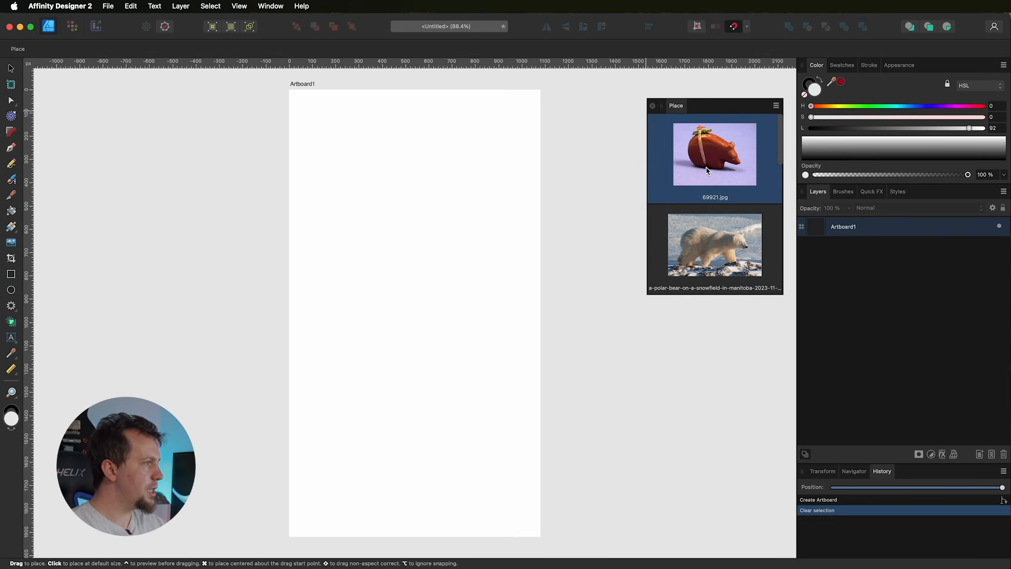
{"action": "scroll", "coordinate": [712, 200], "scroll_direction": "down", "scroll_amount": 5}
{"action": "scroll", "coordinate": [715, 238], "scroll_direction": "up", "scroll_amount": 5}
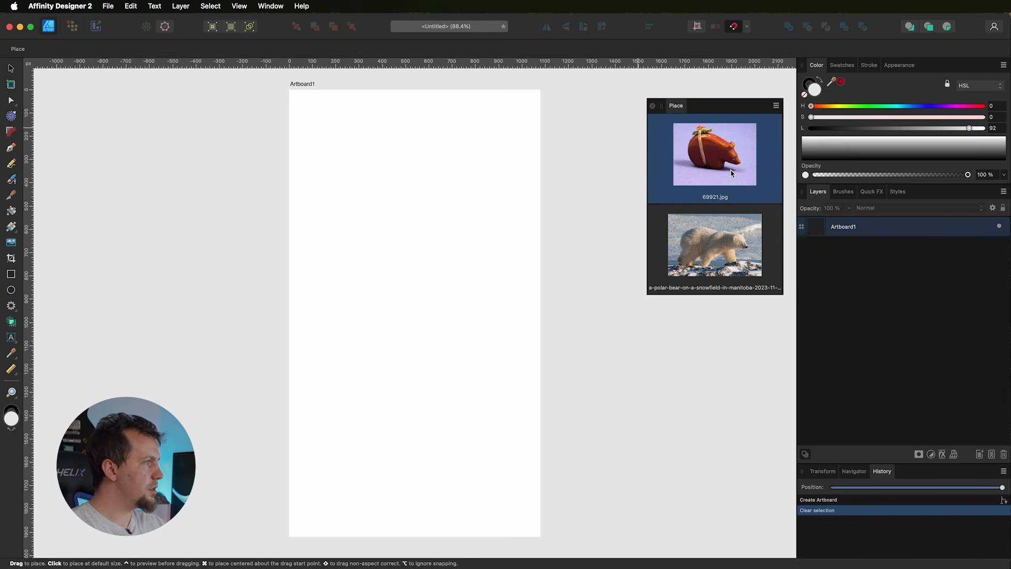
{"action": "left_click_drag", "start_coordinate": [289, 90], "coordinate": [131, 213]}
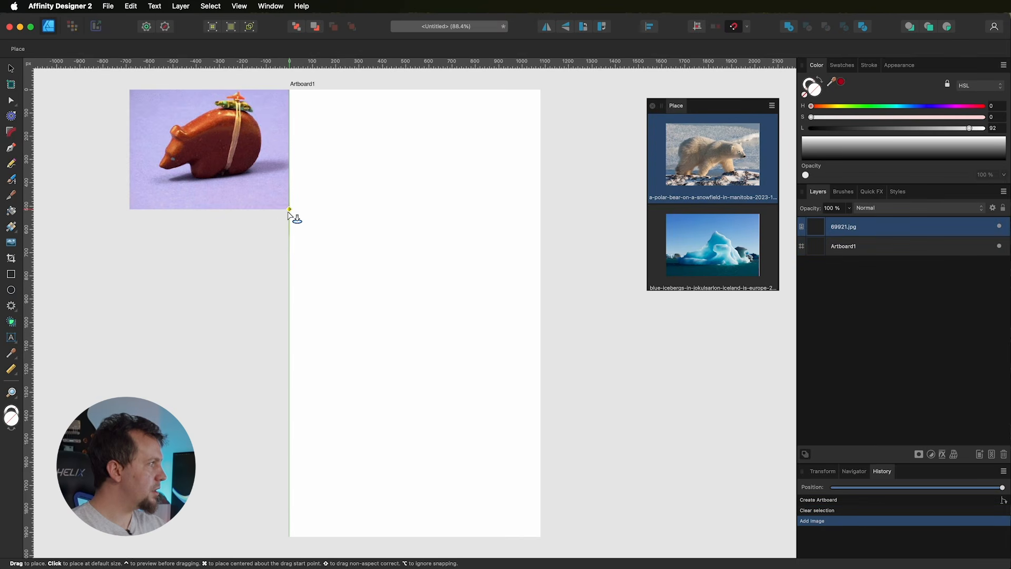
{"action": "left_click_drag", "start_coordinate": [289, 210], "coordinate": [129, 315]}
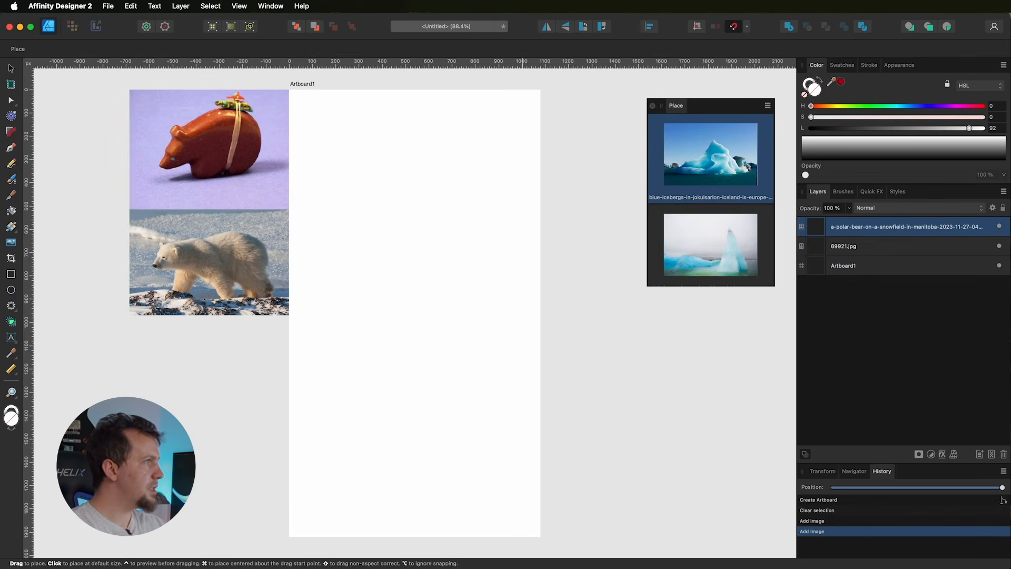
Step: Continue the column left of the artboard by placing the blue-icebergs and global-warming photos beneath the polar bear
{"action": "left_click", "coordinate": [748, 27]}
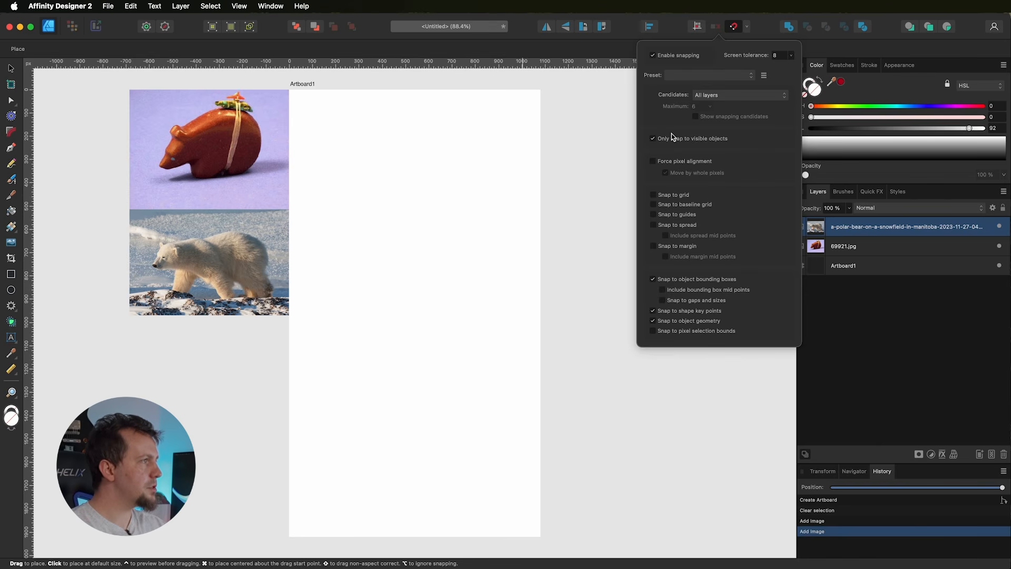
{"action": "left_click", "coordinate": [766, 29]}
{"action": "left_click_drag", "start_coordinate": [289, 316], "coordinate": [130, 364]}
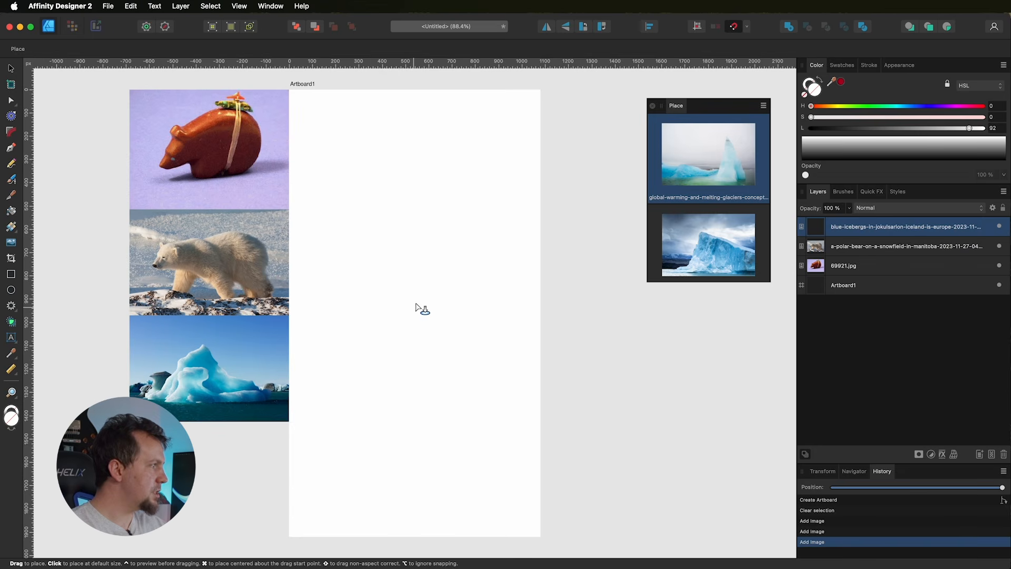
{"action": "left_click", "coordinate": [421, 300]}
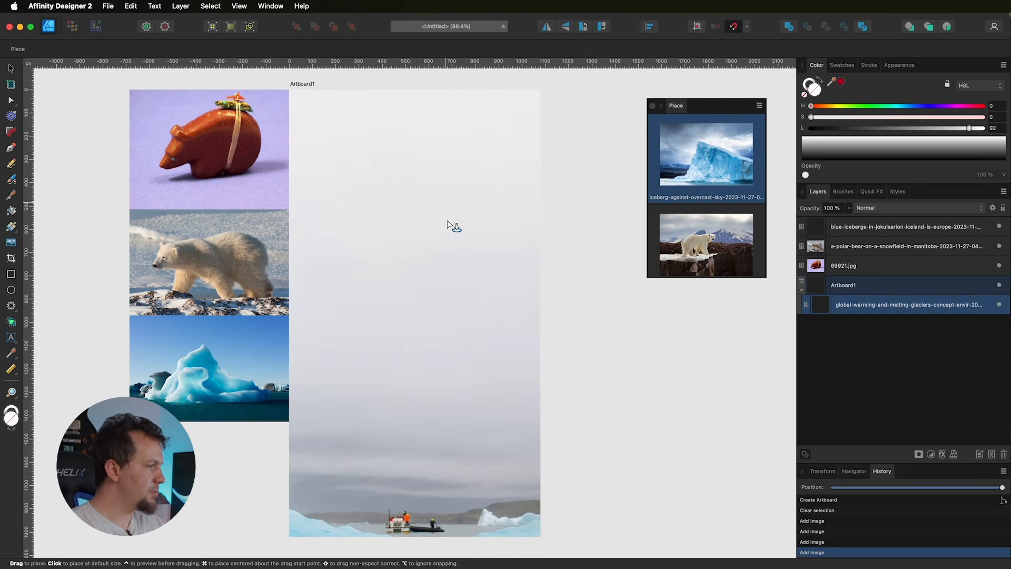
{"action": "key", "text": "super+z"}
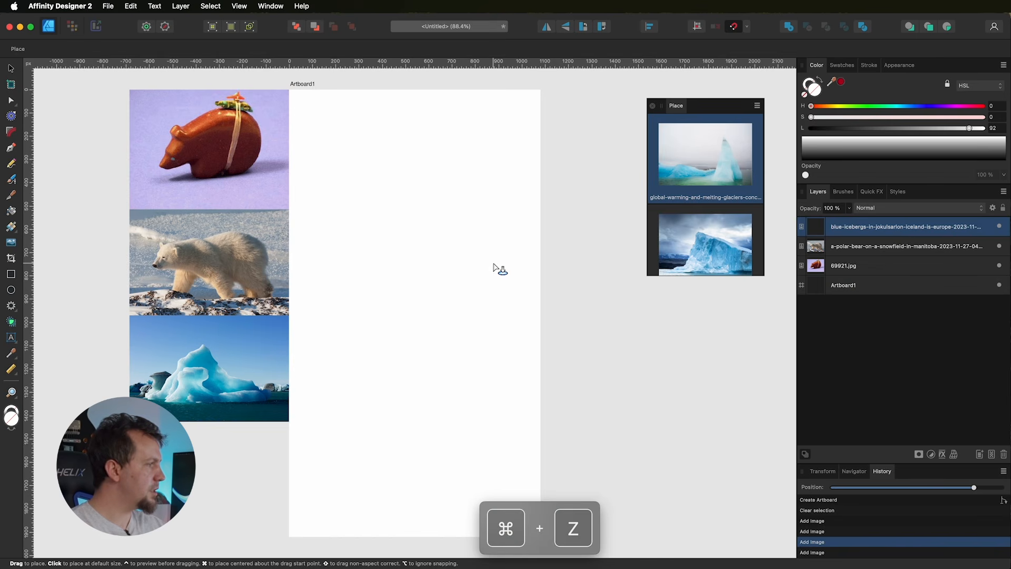
{"action": "left_click_drag", "start_coordinate": [289, 422], "coordinate": [202, 518]}
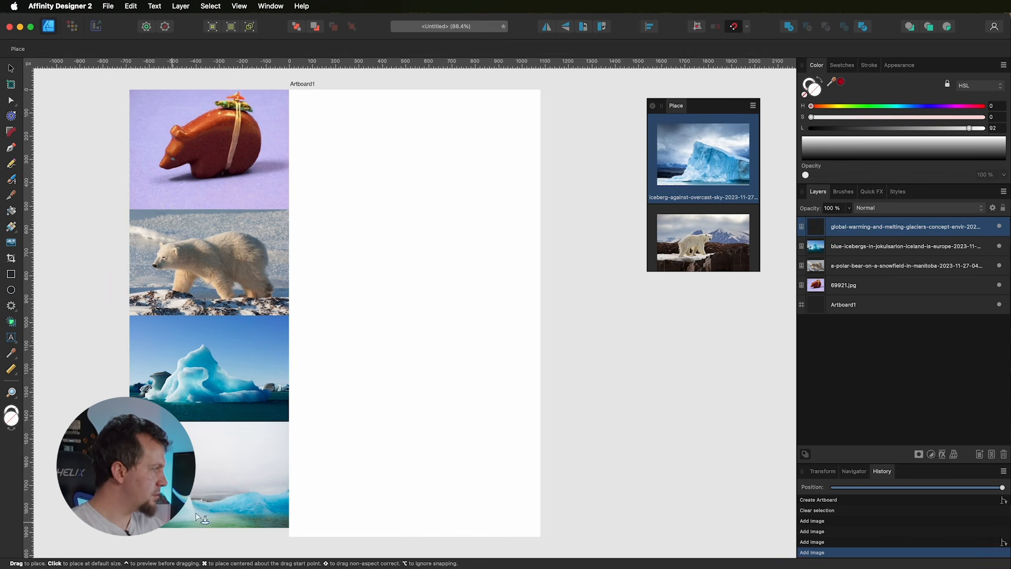
Step: Place the overcast-sky iceberg, white polar bear and turquoise bear images in a column along the artboard's right edge
{"action": "left_click_drag", "start_coordinate": [542, 92], "coordinate": [713, 205]}
{"action": "left_click_drag", "start_coordinate": [542, 207], "coordinate": [719, 308]}
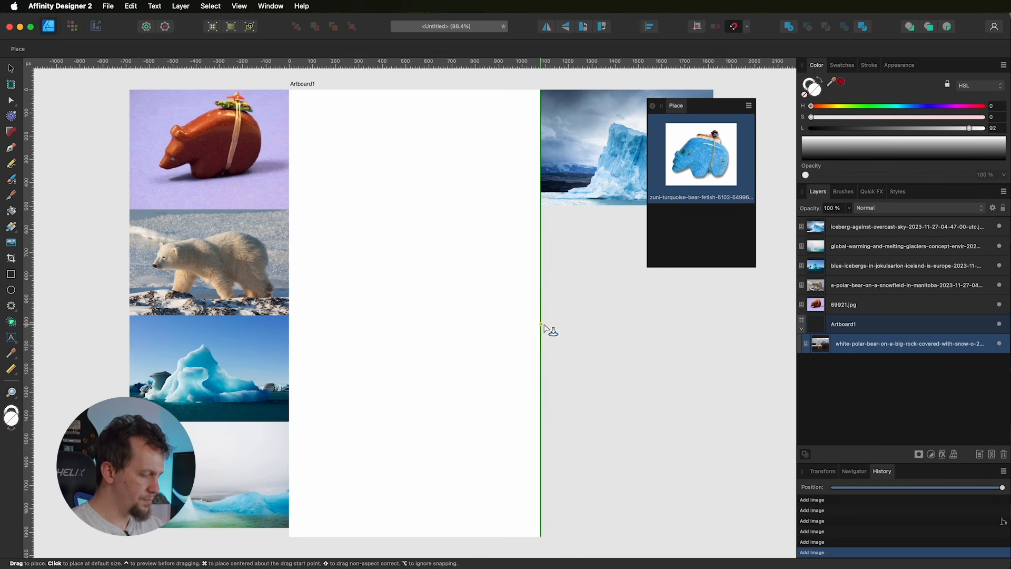
{"action": "key", "text": "super"}
{"action": "key", "text": "super+z"}
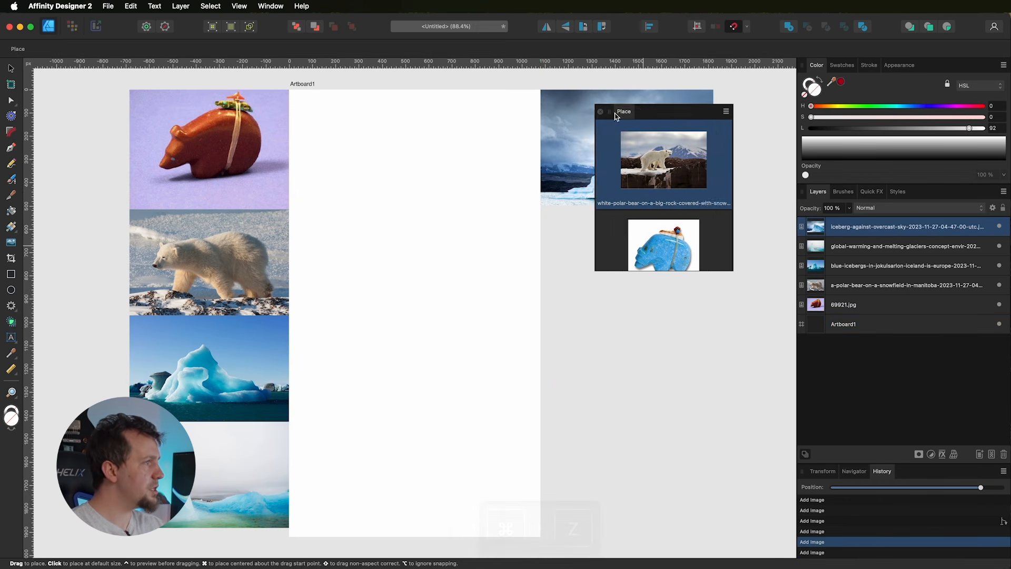
{"action": "left_click_drag", "start_coordinate": [717, 207], "coordinate": [568, 359]}
{"action": "left_click_drag", "start_coordinate": [714, 321], "coordinate": [539, 470]}
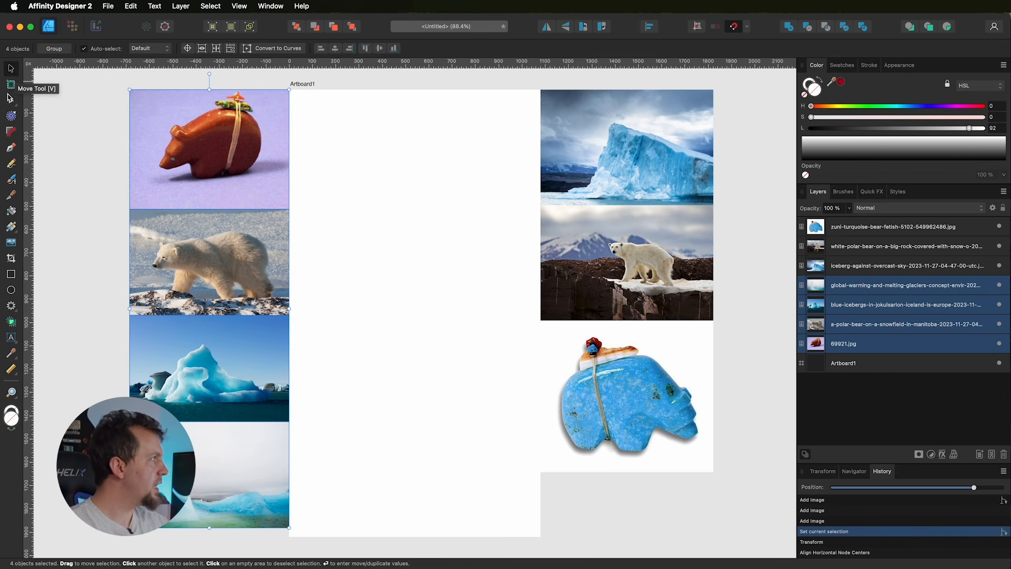
Step: Use the Move Tool to select the four images left of the artboard, first individually and again with a marquee
{"action": "left_click", "coordinate": [11, 102]}
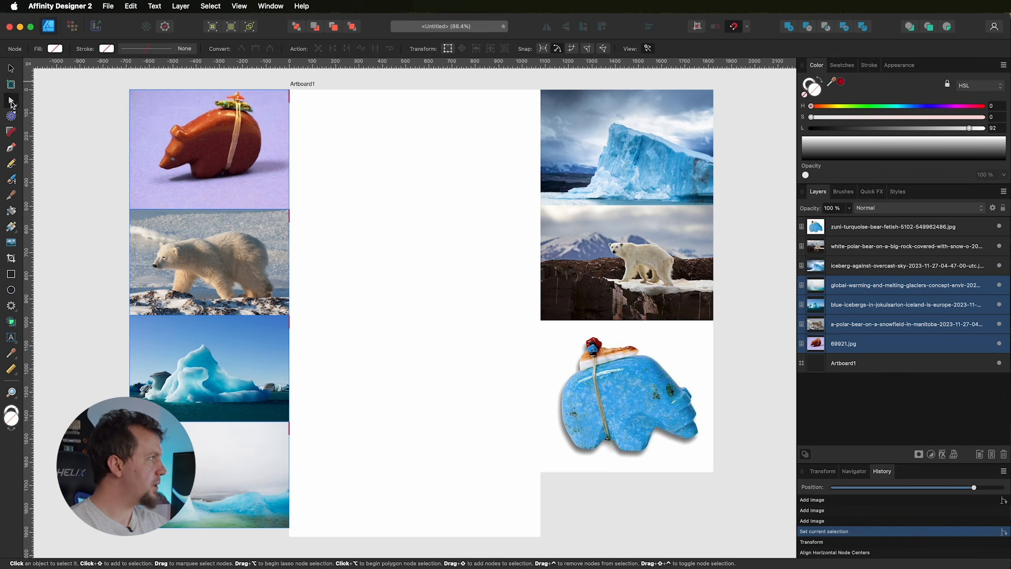
{"action": "left_click", "coordinate": [11, 68]}
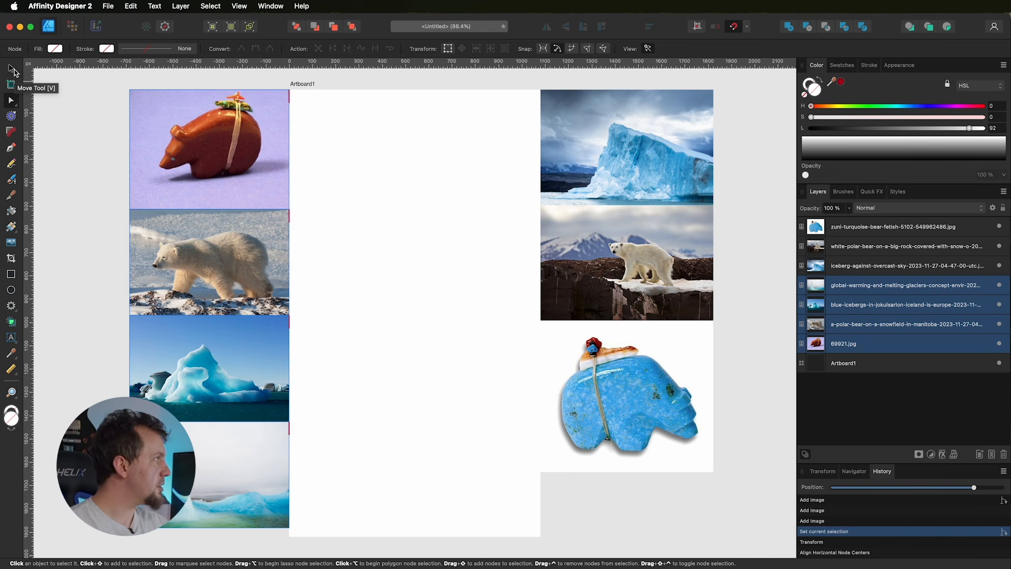
{"action": "left_click", "coordinate": [97, 149]}
{"action": "left_click", "coordinate": [192, 142]}
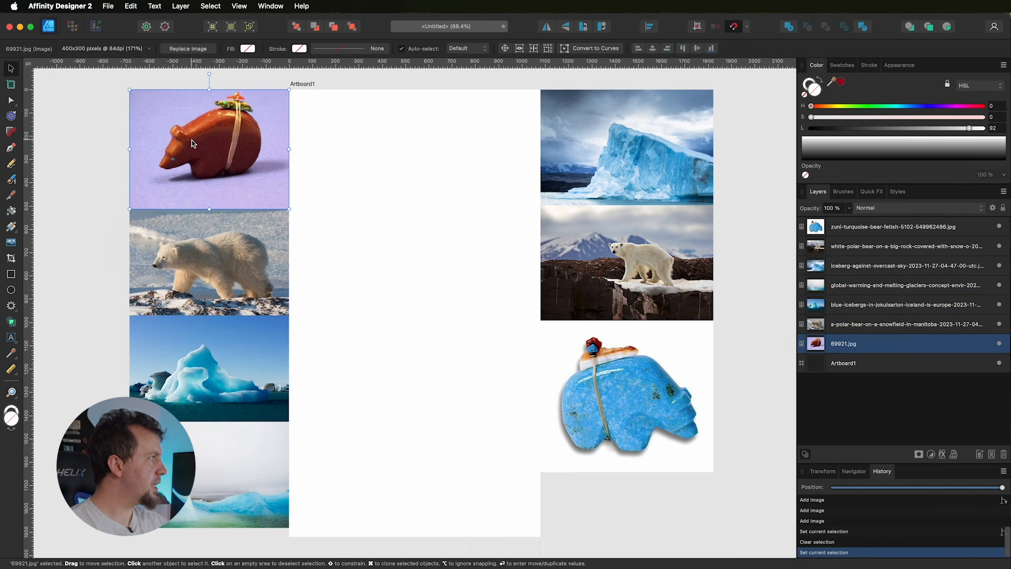
{"action": "left_click", "coordinate": [194, 256], "text": "shift"}
{"action": "left_click", "coordinate": [209, 369], "text": "shift"}
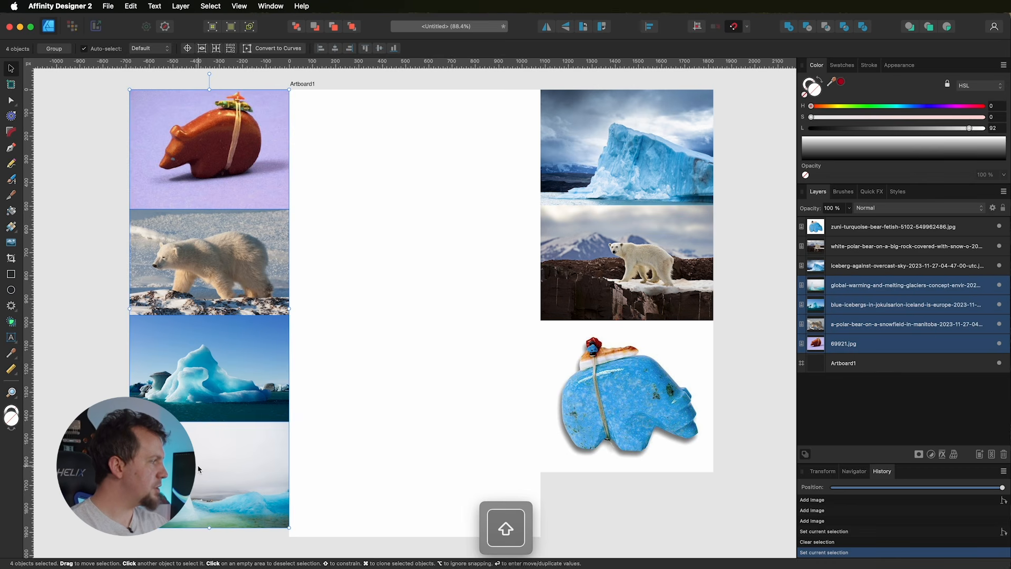
{"action": "left_click", "coordinate": [95, 227]}
{"action": "left_click_drag", "start_coordinate": [70, 75], "coordinate": [284, 553]}
Step: Try resizing and rotating the four selected images as one object, undoing each transform
{"action": "key", "text": "super+z"}
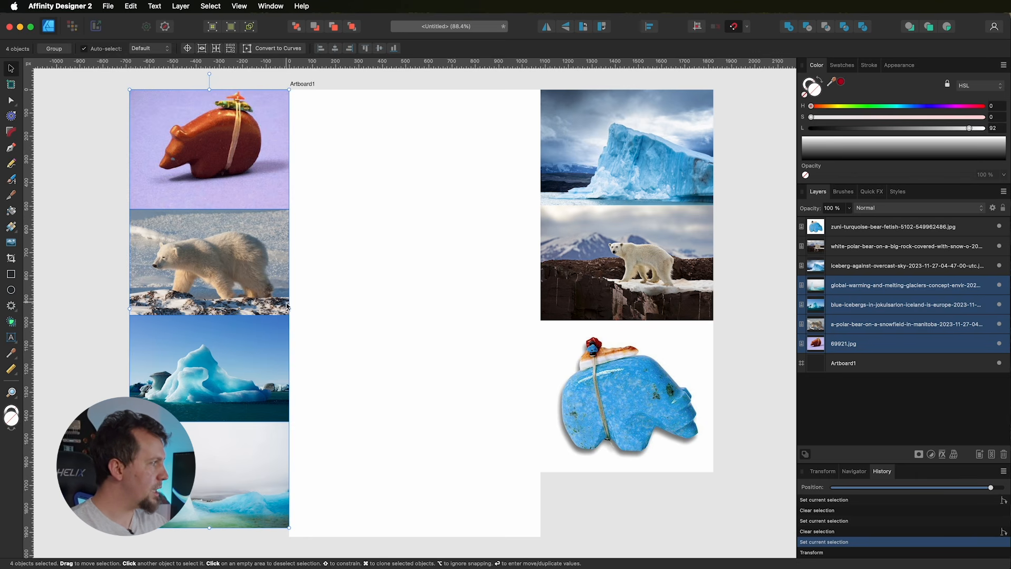
{"action": "left_click_drag", "start_coordinate": [289, 308], "coordinate": [263, 338]}
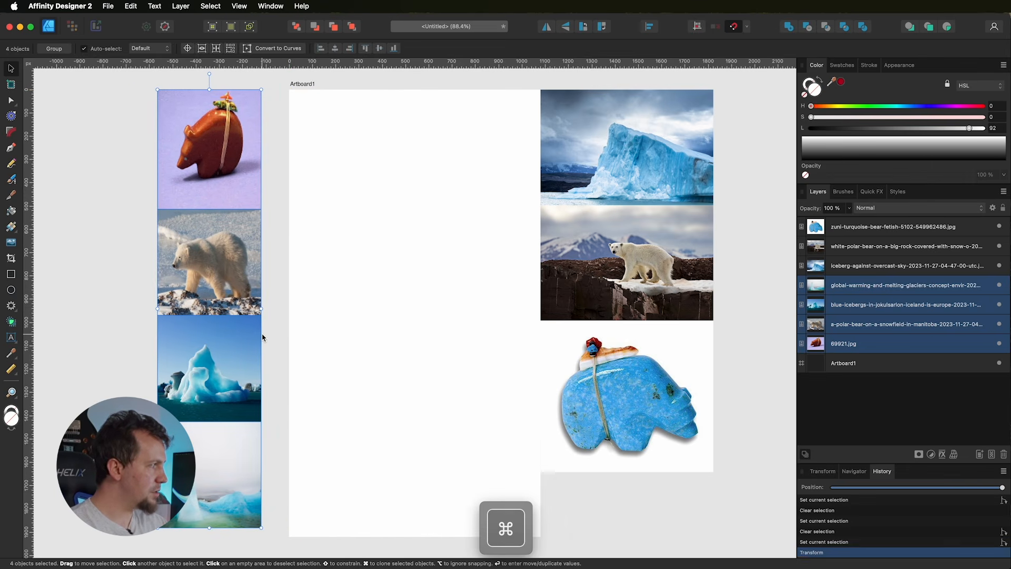
{"action": "key", "text": "super+z"}
{"action": "mouse_move", "coordinate": [289, 90]}
{"action": "left_mouse_down"}
{"action": "mouse_move", "coordinate": [231, 194]}
{"action": "mouse_move", "coordinate": [270, 129]}
{"action": "mouse_move", "coordinate": [246, 138]}
{"action": "mouse_move", "coordinate": [256, 125]}
{"action": "mouse_move", "coordinate": [221, 117]}
{"action": "mouse_move", "coordinate": [255, 119]}
{"action": "mouse_move", "coordinate": [273, 134]}
{"action": "mouse_move", "coordinate": [261, 161]}
{"action": "mouse_move", "coordinate": [275, 170]}
{"action": "mouse_move", "coordinate": [288, 158]}
{"action": "mouse_move", "coordinate": [288, 148]}
{"action": "mouse_move", "coordinate": [277, 155]}
{"action": "mouse_move", "coordinate": [299, 93]}
{"action": "left_mouse_up"}
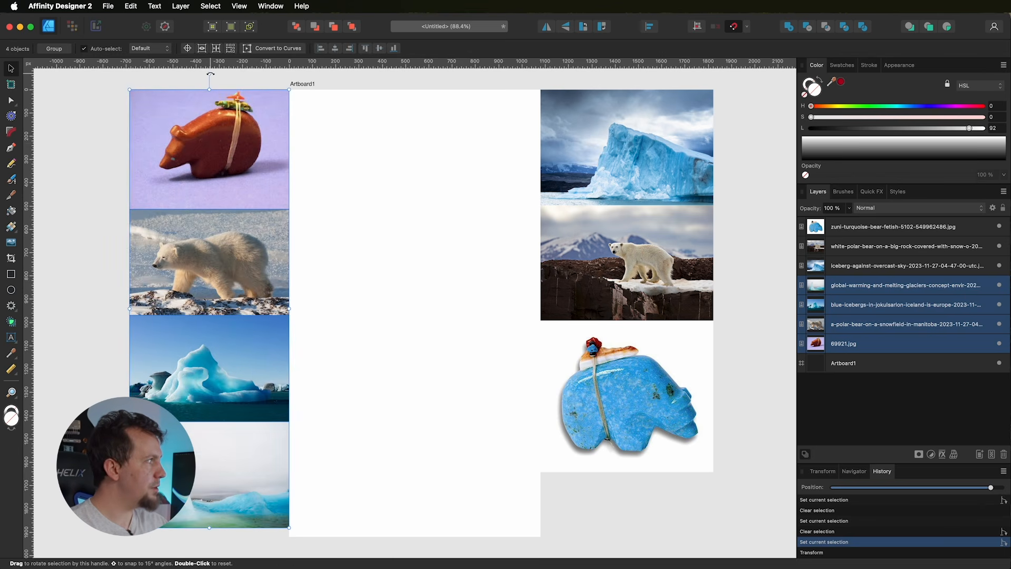
{"action": "left_click_drag", "start_coordinate": [210, 74], "coordinate": [247, 79]}
{"action": "key", "text": "super+z"}
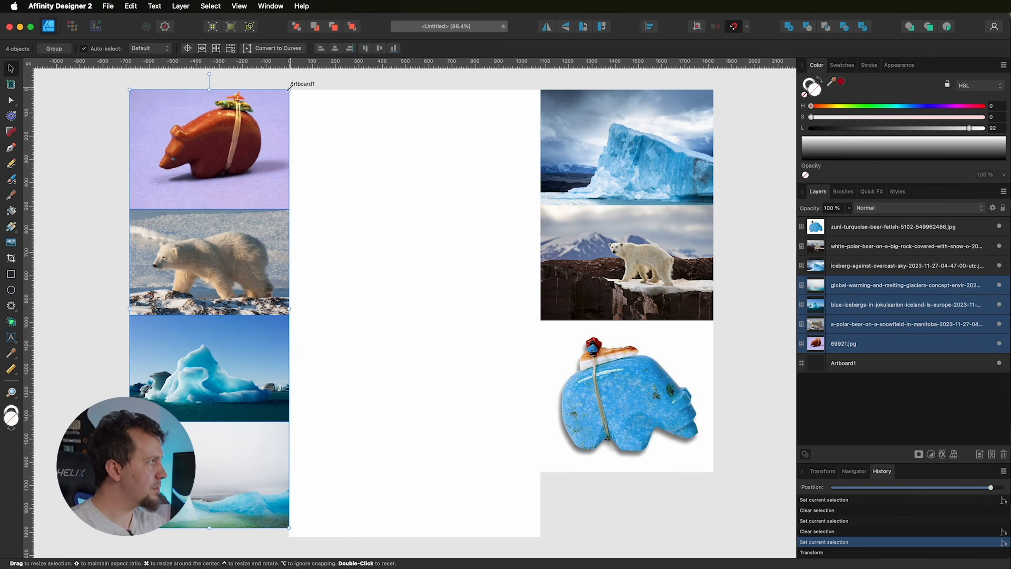
{"action": "mouse_move", "coordinate": [294, 84]}
{"action": "left_mouse_down"}
{"action": "mouse_move", "coordinate": [432, 173]}
{"action": "mouse_move", "coordinate": [419, 131]}
{"action": "mouse_move", "coordinate": [320, 92]}
{"action": "mouse_move", "coordinate": [361, 109]}
{"action": "mouse_move", "coordinate": [367, 130]}
{"action": "mouse_move", "coordinate": [297, 86]}
{"action": "left_mouse_up"}
{"action": "key", "text": "ctrl"}
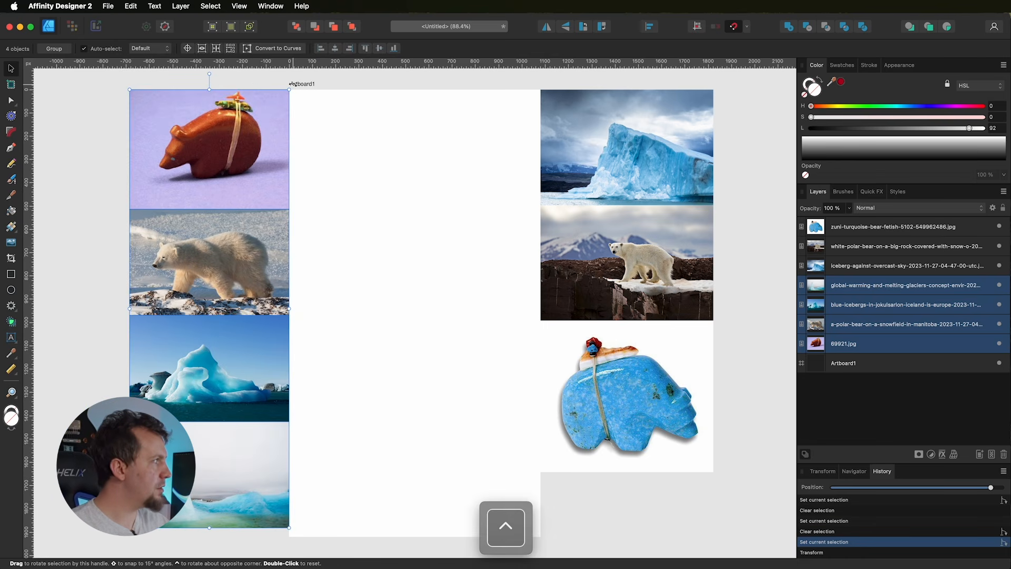
Step: Move the four images slightly left to leave a gap beside the artboard, and try grouping them before undoing the group
{"action": "left_click_drag", "start_coordinate": [323, 102], "coordinate": [266, 127]}
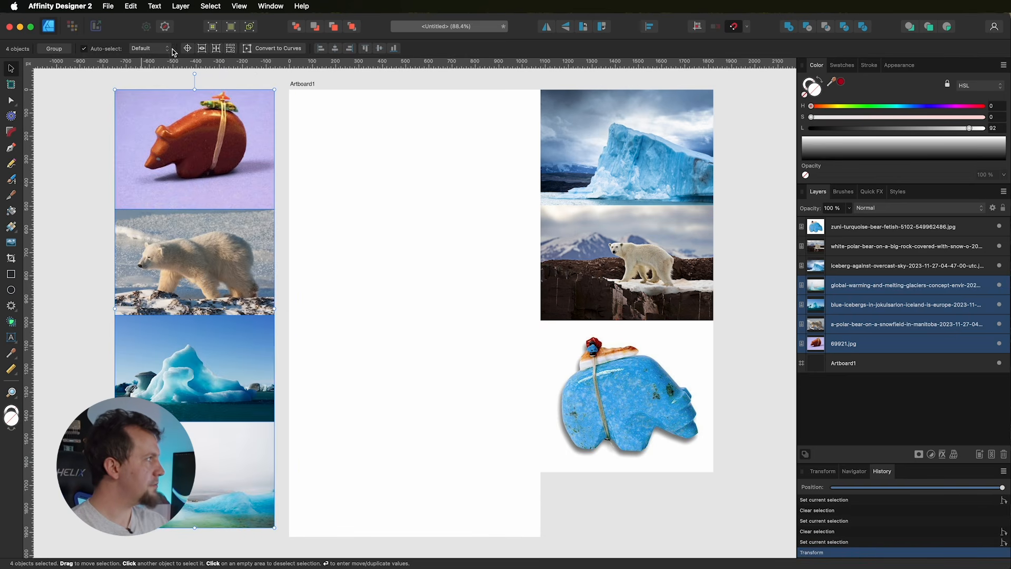
{"action": "left_click", "coordinate": [53, 49]}
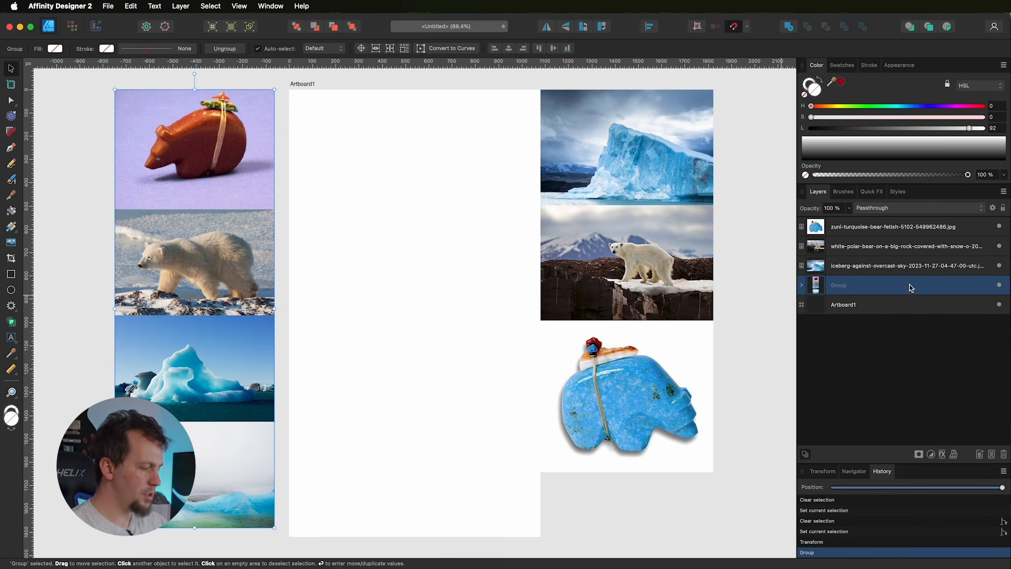
{"action": "key", "text": "super+z"}
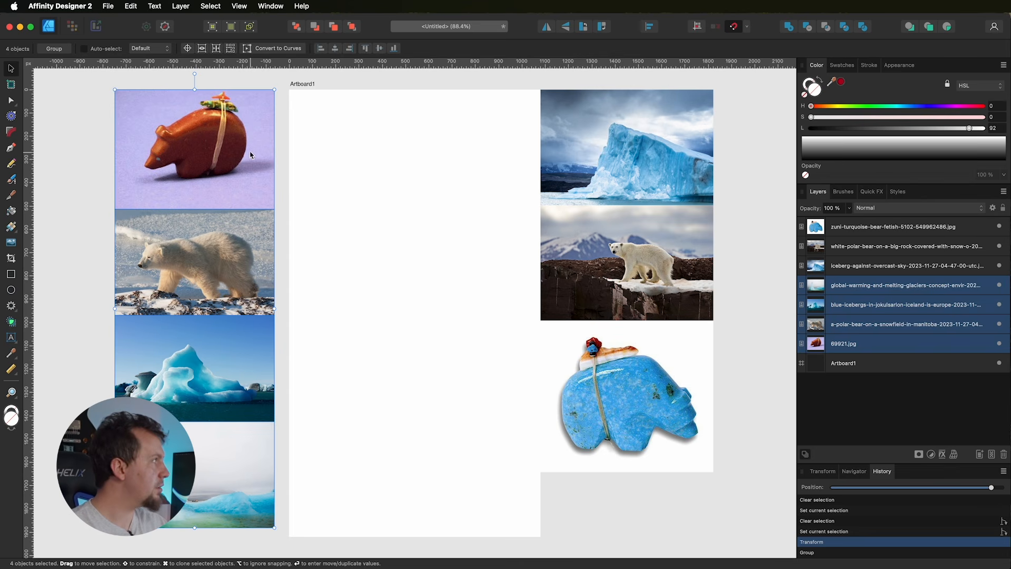
Step: Select the layers from the global-warming image through 69921.jpg, and keep auto-select on Default
{"action": "left_click", "coordinate": [917, 266]}
{"action": "left_click", "coordinate": [917, 246]}
{"action": "left_click", "coordinate": [916, 232]}
{"action": "left_click", "coordinate": [915, 269]}
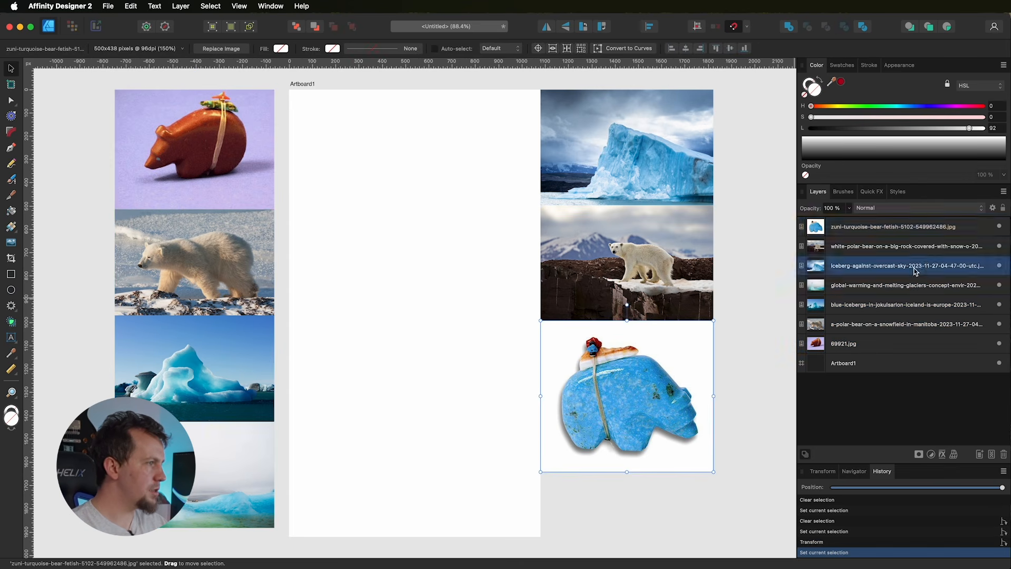
{"action": "left_click", "coordinate": [911, 286]}
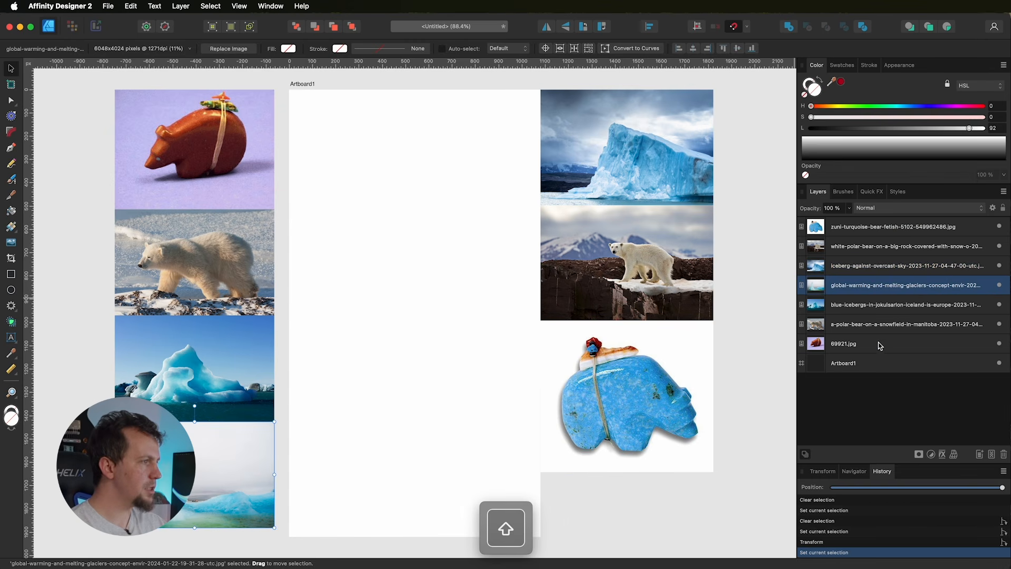
{"action": "left_click", "coordinate": [879, 344], "text": "shift"}
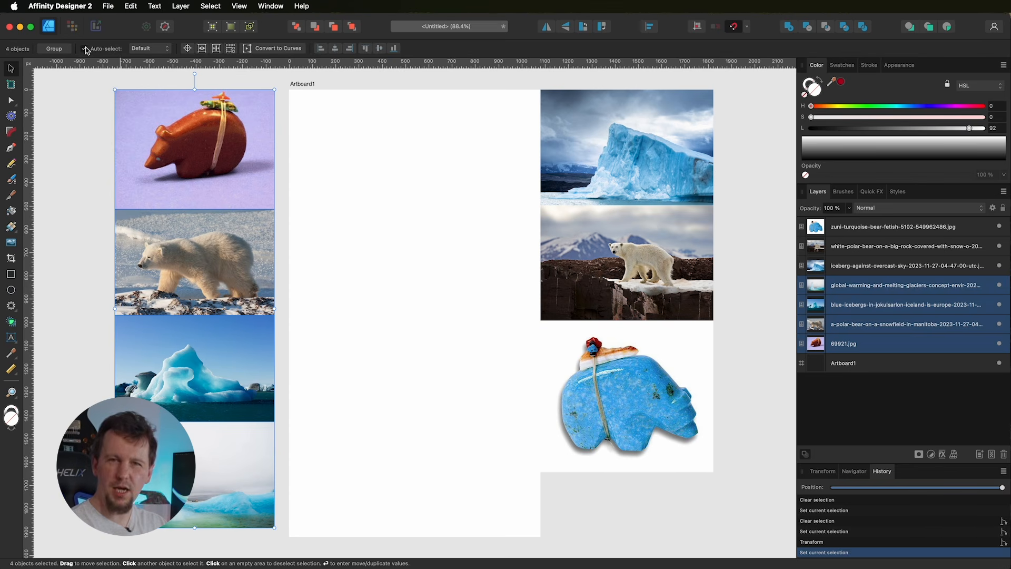
{"action": "left_click", "coordinate": [145, 51]}
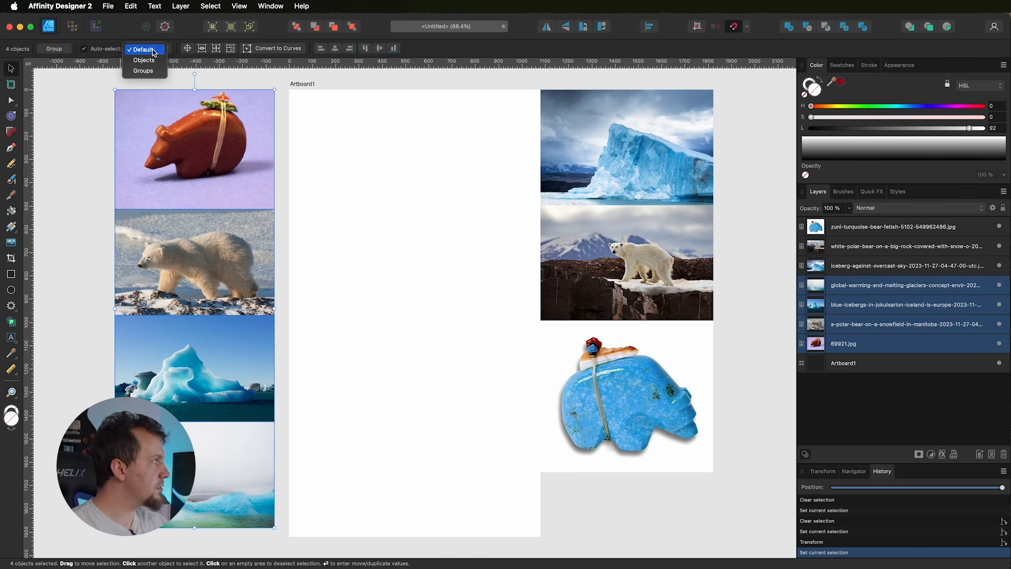
{"action": "left_click", "coordinate": [143, 49]}
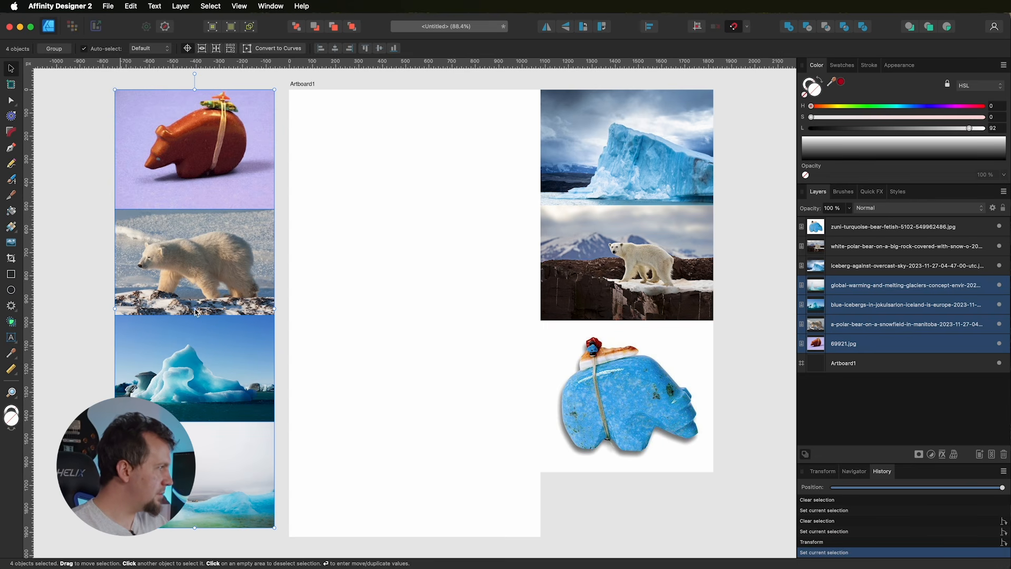
Step: Move the transform origin of the four selected images onto the artboard, try rotating them around it, and undo the rotation
{"action": "left_click_drag", "start_coordinate": [195, 311], "coordinate": [269, 307]}
{"action": "mouse_move", "coordinate": [358, 295]}
{"action": "left_mouse_down"}
{"action": "mouse_move", "coordinate": [408, 231]}
{"action": "mouse_move", "coordinate": [425, 311]}
{"action": "left_mouse_up"}
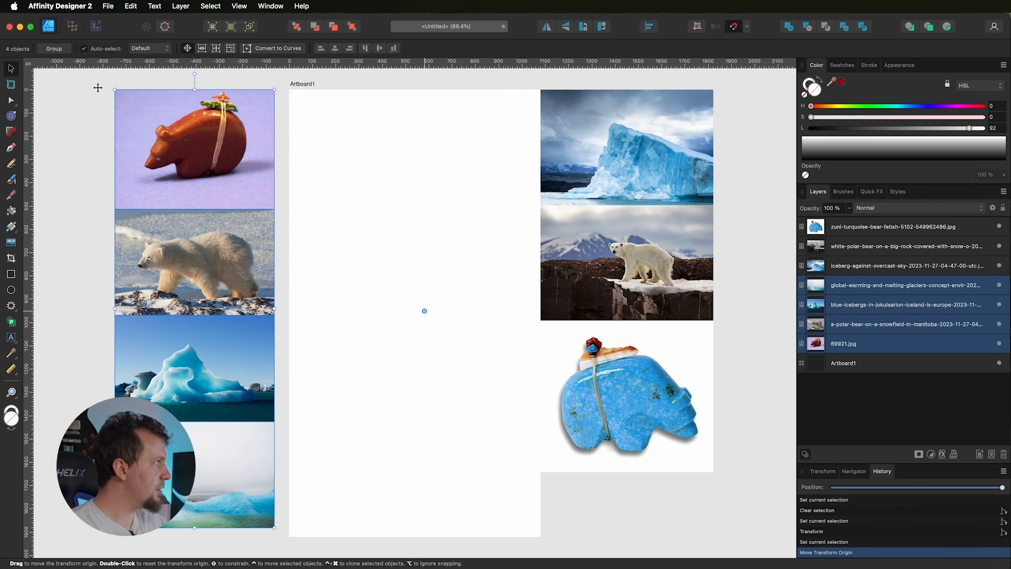
{"action": "left_click_drag", "start_coordinate": [195, 74], "coordinate": [339, 223]}
{"action": "key", "text": "super+z"}
Step: Try scaling the four selected images towards the relocated transform origin, undoing both resizes
{"action": "left_click_drag", "start_coordinate": [114, 90], "coordinate": [321, 242]}
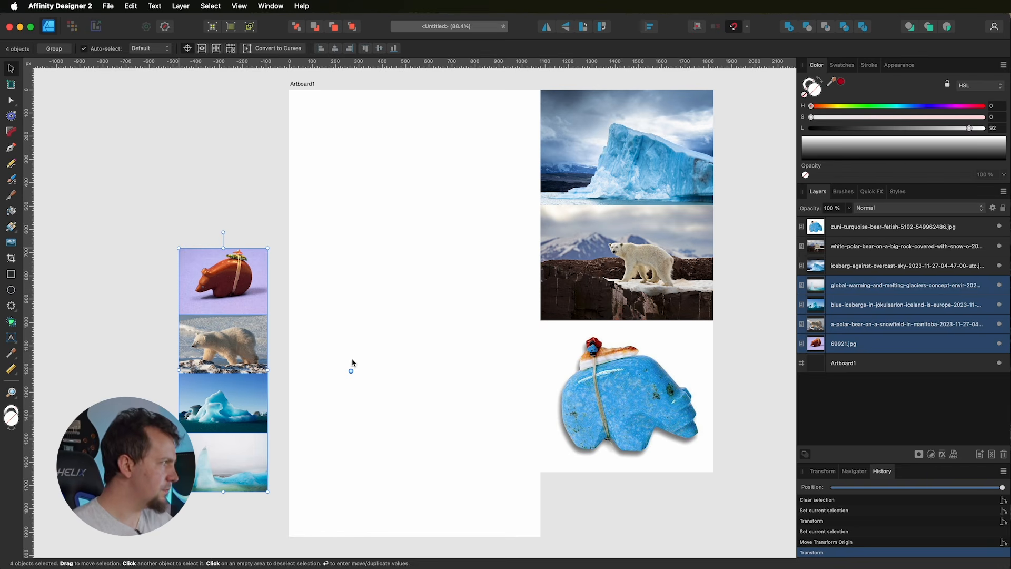
{"action": "left_click_drag", "start_coordinate": [180, 250], "coordinate": [210, 298]}
{"action": "key", "text": "super+z"}
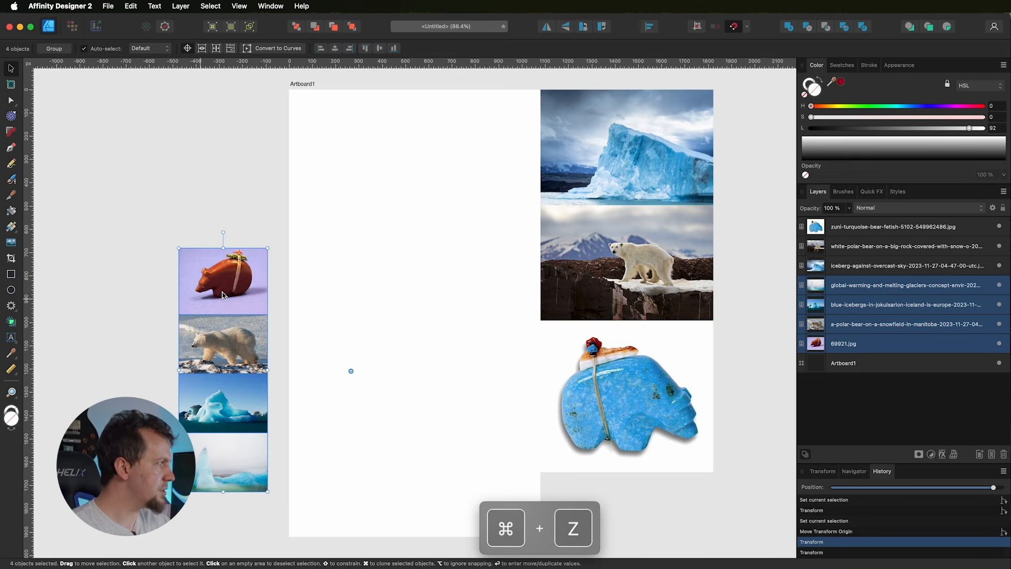
{"action": "key", "text": "super+z"}
Step: Hide the transform origin, enable Hide Selection while Dragging, and move the four images slightly further left of the artboard
{"action": "left_click", "coordinate": [187, 49]}
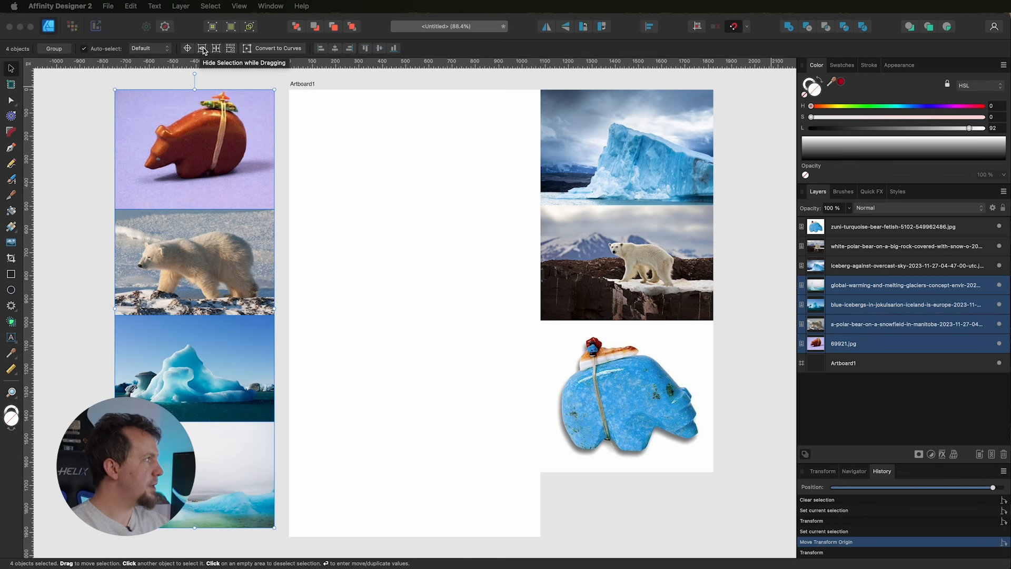
{"action": "left_click", "coordinate": [202, 48]}
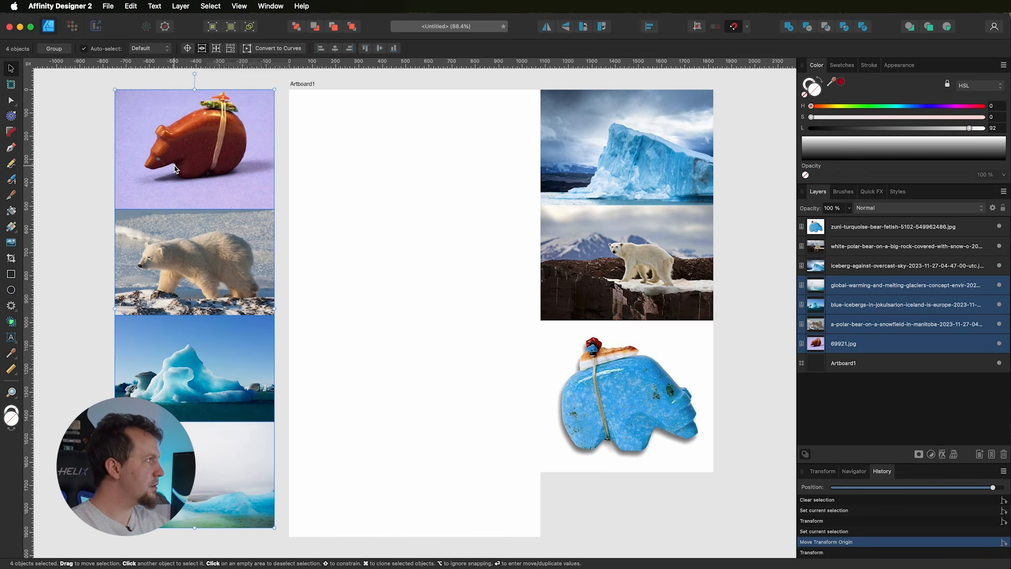
{"action": "mouse_move", "coordinate": [193, 167]}
{"action": "left_mouse_down"}
{"action": "mouse_move", "coordinate": [451, 174]}
{"action": "mouse_move", "coordinate": [263, 167]}
{"action": "mouse_move", "coordinate": [121, 181]}
{"action": "mouse_move", "coordinate": [188, 169]}
{"action": "mouse_move", "coordinate": [720, 172]}
{"action": "mouse_move", "coordinate": [151, 171]}
{"action": "mouse_move", "coordinate": [440, 167]}
{"action": "mouse_move", "coordinate": [166, 167]}
{"action": "mouse_move", "coordinate": [194, 152]}
{"action": "mouse_move", "coordinate": [472, 147]}
{"action": "mouse_move", "coordinate": [194, 151]}
{"action": "left_mouse_up"}
Step: Use the alignment handles to align the four images further left, undo the extra right-edge alignment, and hide the handles
{"action": "left_click", "coordinate": [217, 49]}
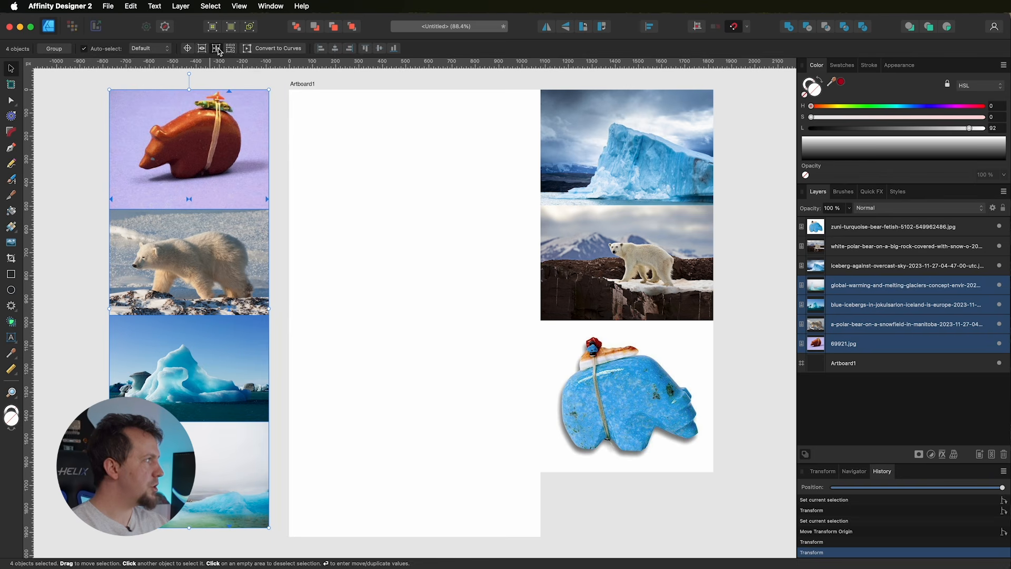
{"action": "mouse_move", "coordinate": [189, 199]}
{"action": "left_mouse_down"}
{"action": "mouse_move", "coordinate": [217, 197]}
{"action": "mouse_move", "coordinate": [155, 199]}
{"action": "mouse_move", "coordinate": [168, 199]}
{"action": "left_mouse_up"}
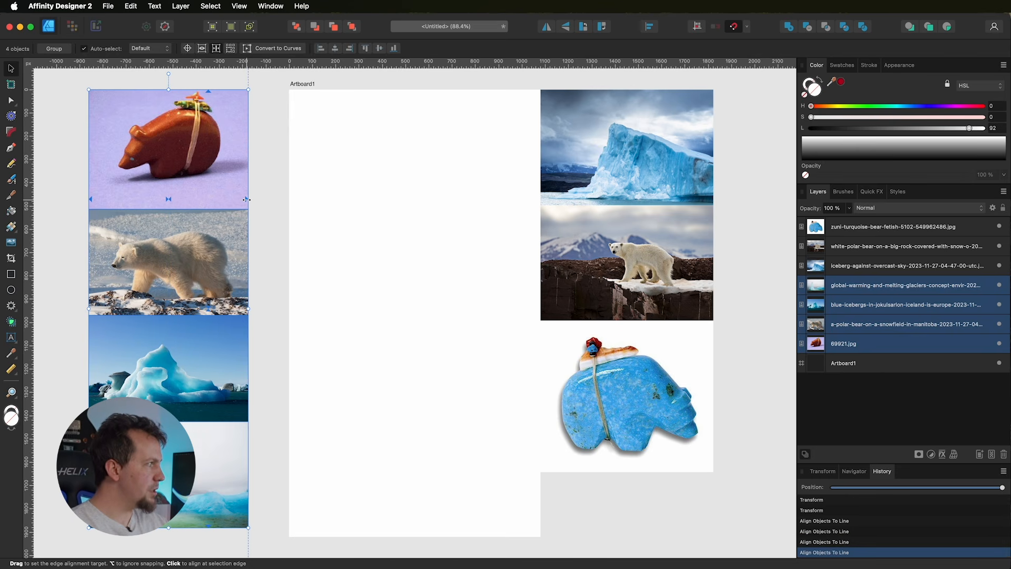
{"action": "left_click_drag", "start_coordinate": [247, 200], "coordinate": [270, 199]}
{"action": "key", "text": "super+z"}
{"action": "left_click", "coordinate": [219, 49]}
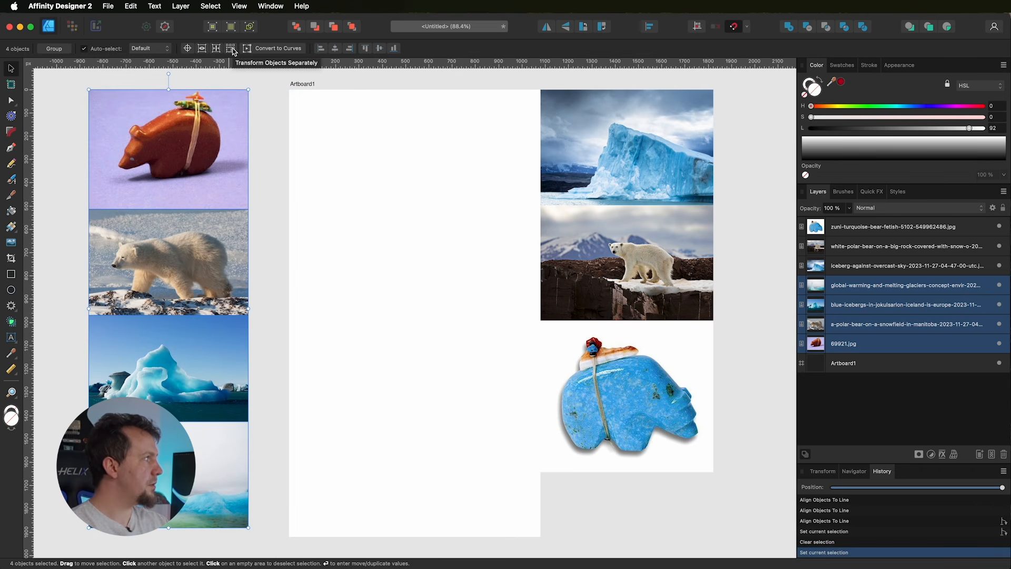
Step: Try resizing and rotating the four images individually with Transform Objects Separately, undoing the rotation
{"action": "left_click", "coordinate": [232, 49]}
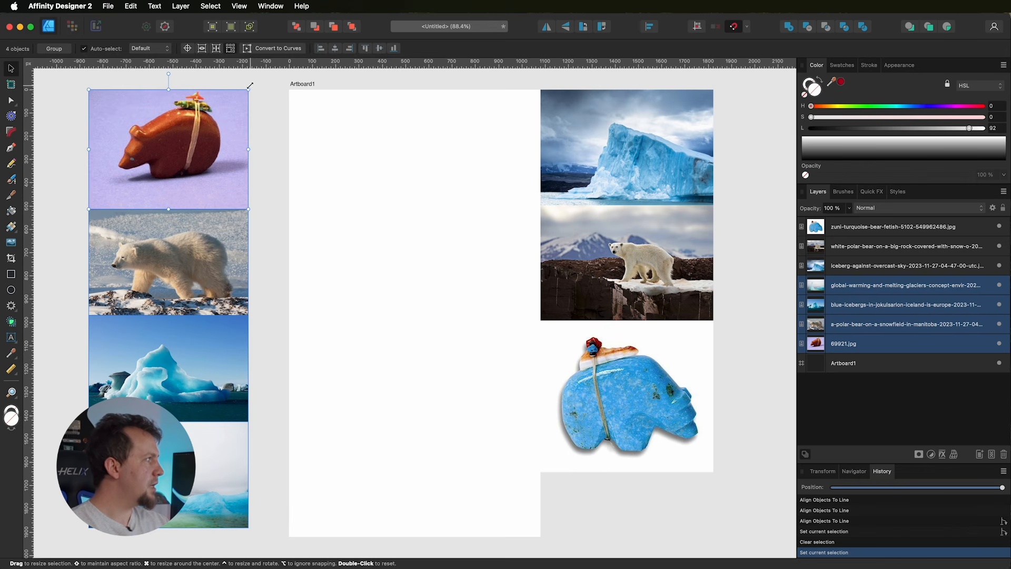
{"action": "mouse_move", "coordinate": [251, 85]}
{"action": "left_mouse_down"}
{"action": "mouse_move", "coordinate": [270, 162]}
{"action": "mouse_move", "coordinate": [264, 79]}
{"action": "mouse_move", "coordinate": [267, 91]}
{"action": "mouse_move", "coordinate": [248, 90]}
{"action": "mouse_move", "coordinate": [263, 100]}
{"action": "mouse_move", "coordinate": [288, 169]}
{"action": "mouse_move", "coordinate": [261, 210]}
{"action": "mouse_move", "coordinate": [217, 223]}
{"action": "mouse_move", "coordinate": [314, 161]}
{"action": "mouse_move", "coordinate": [297, 73]}
{"action": "mouse_move", "coordinate": [258, 84]}
{"action": "left_mouse_up"}
{"action": "key", "text": "shift"}
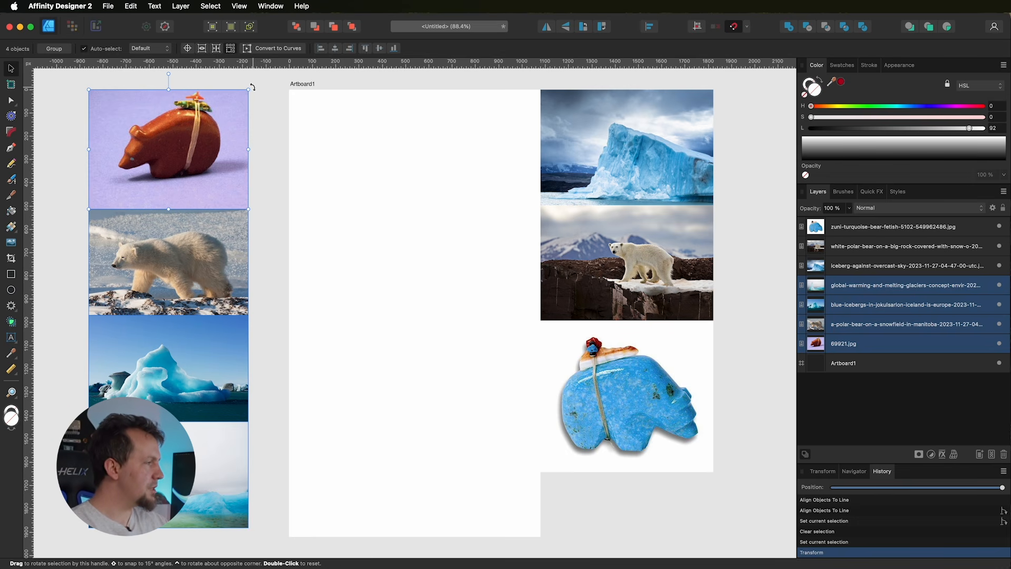
{"action": "left_click_drag", "start_coordinate": [252, 86], "coordinate": [277, 153]}
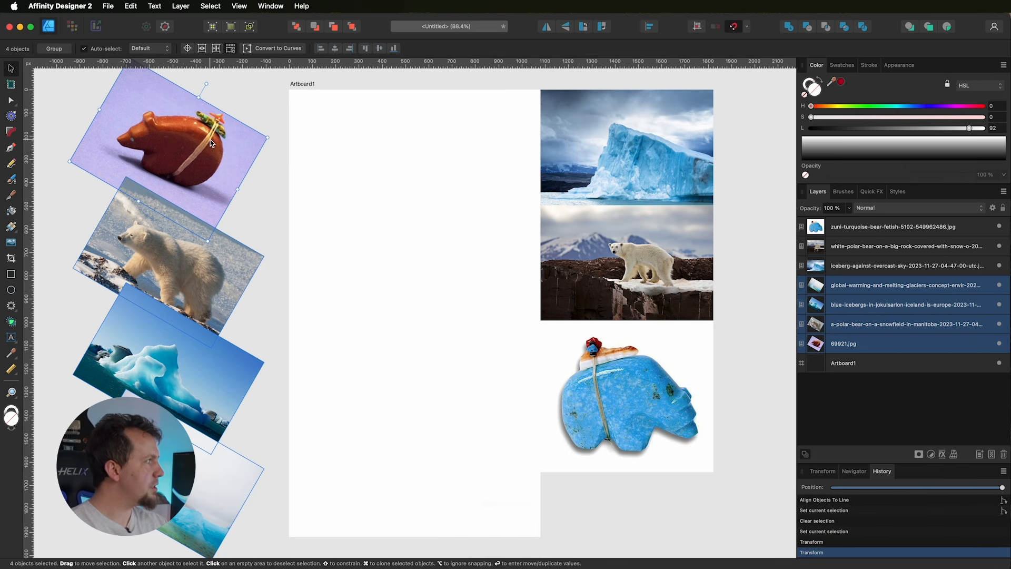
{"action": "key", "text": "ctrl+z"}
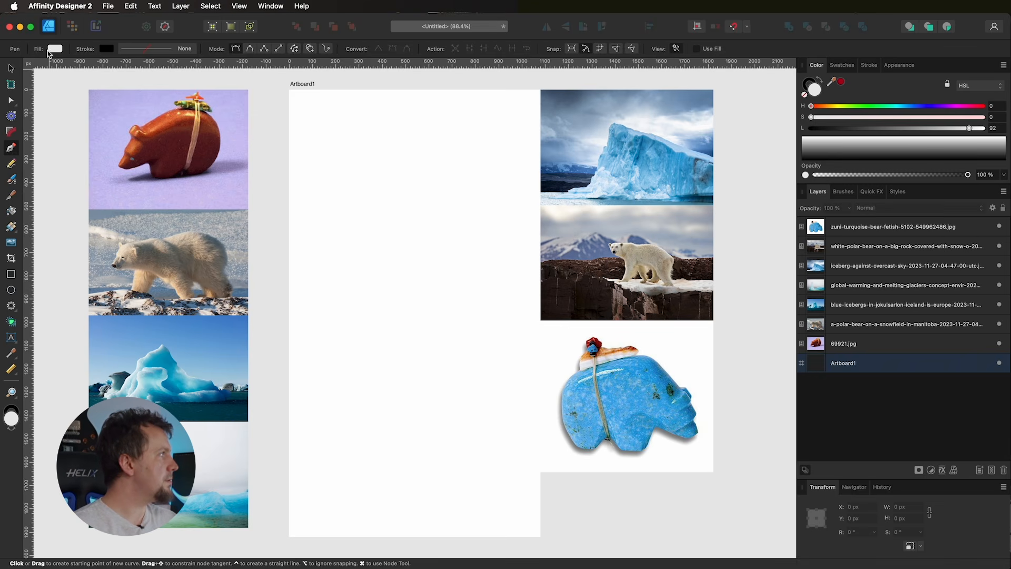
Step: Check the Pen Tool's stroke options, try a closed three-node rounded curve in Smart mode on the artboard, and undo it
{"action": "left_click", "coordinate": [161, 50]}
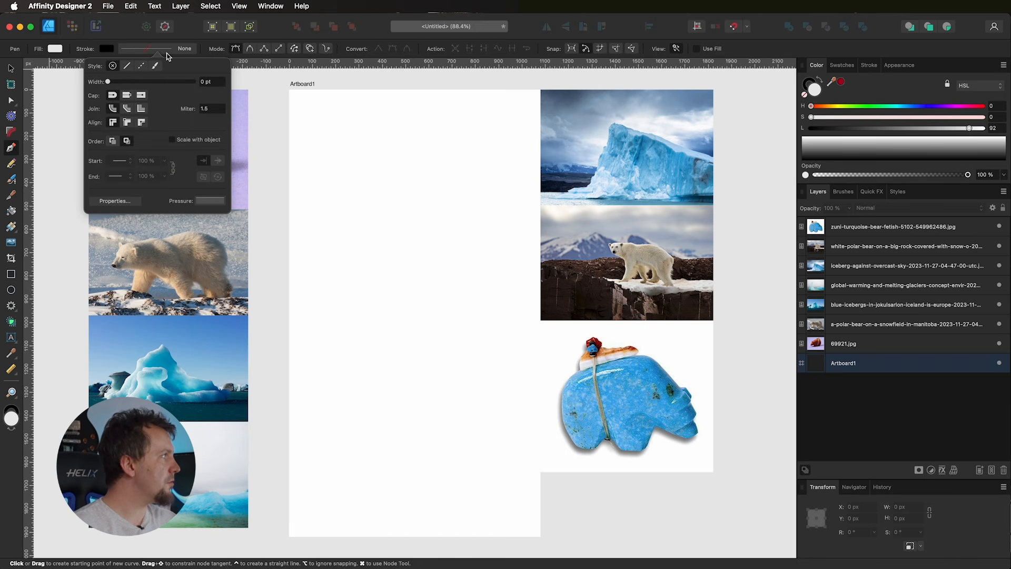
{"action": "left_click", "coordinate": [179, 51]}
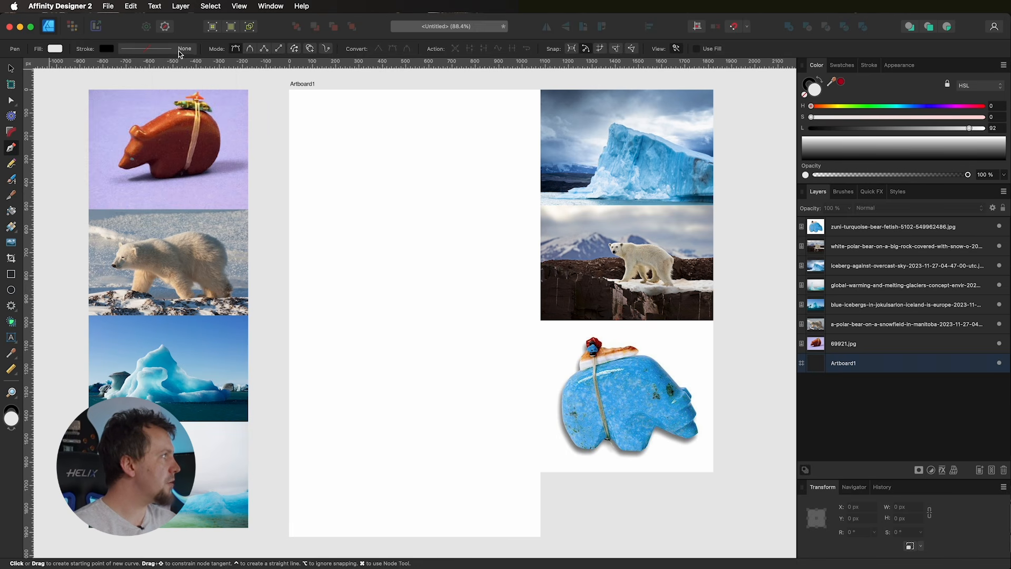
{"action": "left_click", "coordinate": [250, 49]}
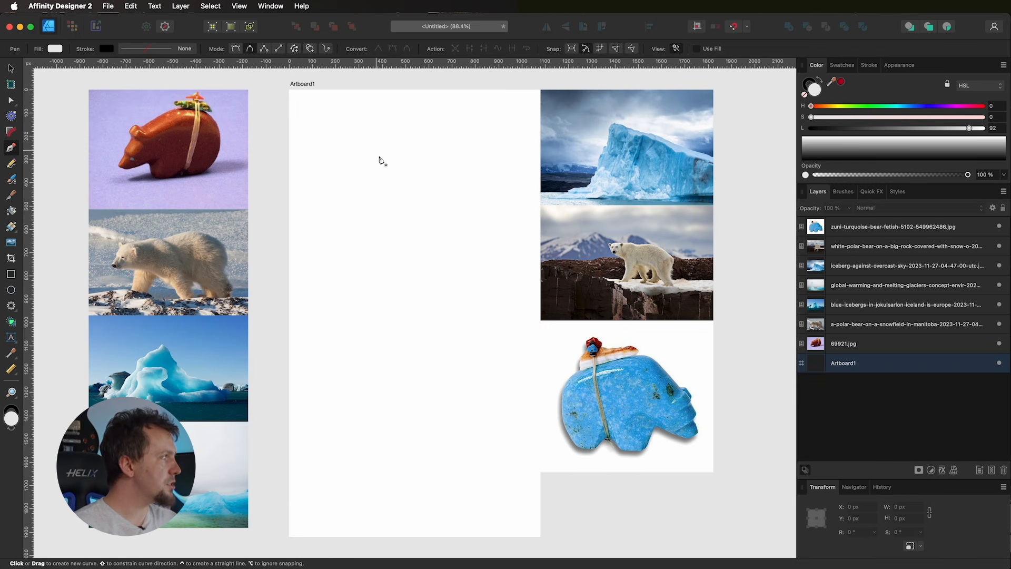
{"action": "left_click", "coordinate": [468, 222]}
{"action": "left_click", "coordinate": [388, 271]}
{"action": "left_click", "coordinate": [379, 161]}
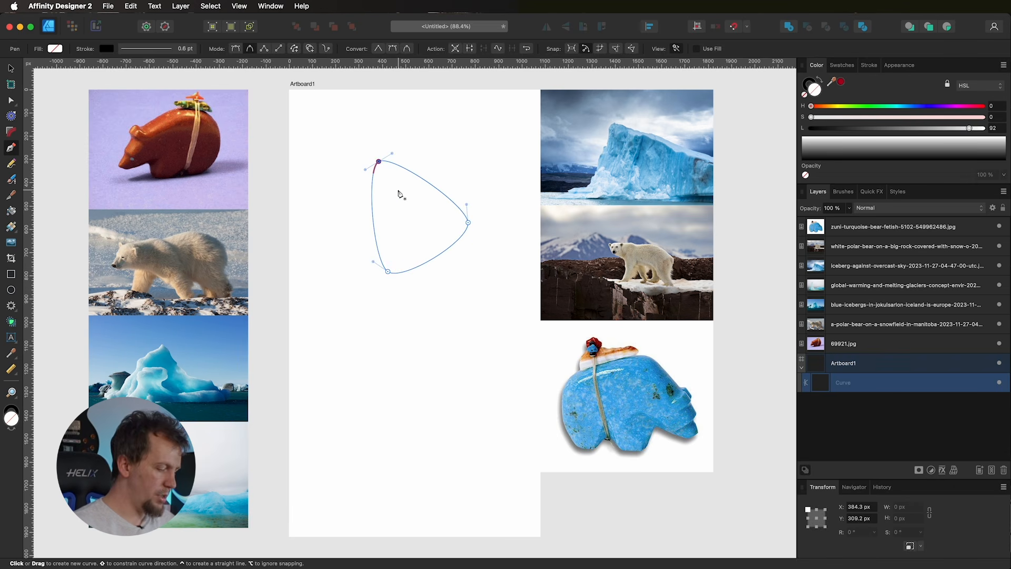
{"action": "key", "text": "super+z"}
{"action": "key", "text": "super+z"}
{"action": "key", "text": "super+z"}
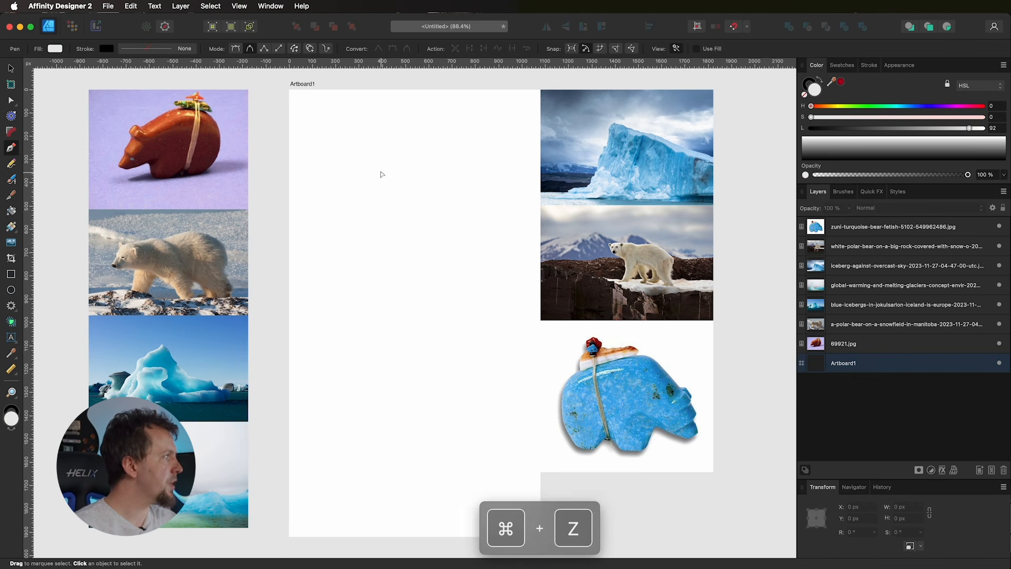
Step: Try a closed five-node straight-sided shape with the Pen Tool in Polygon mode, notched on its left side, and undo it
{"action": "left_click", "coordinate": [264, 48]}
{"action": "left_click", "coordinate": [370, 249]}
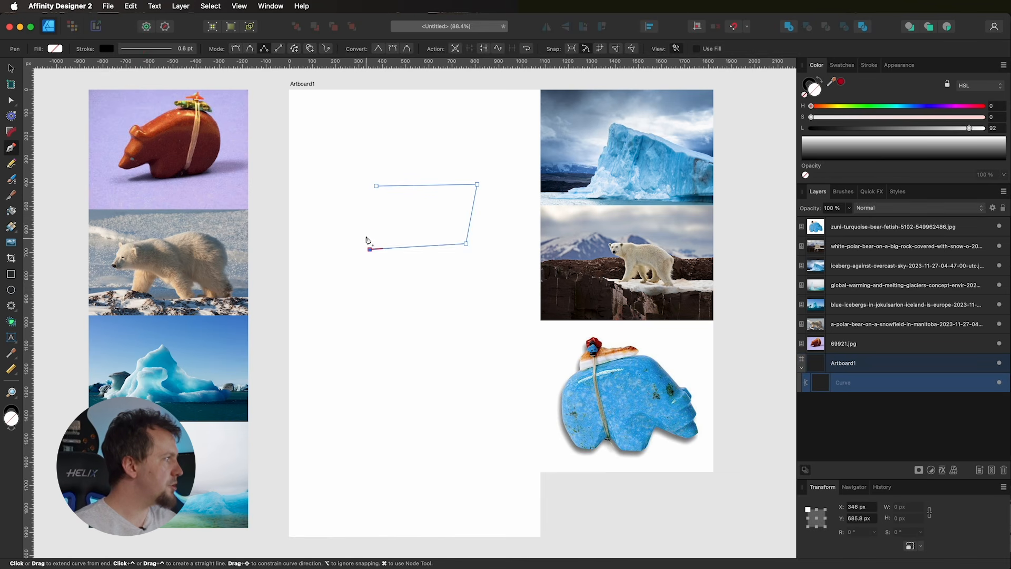
{"action": "left_click", "coordinate": [356, 219]}
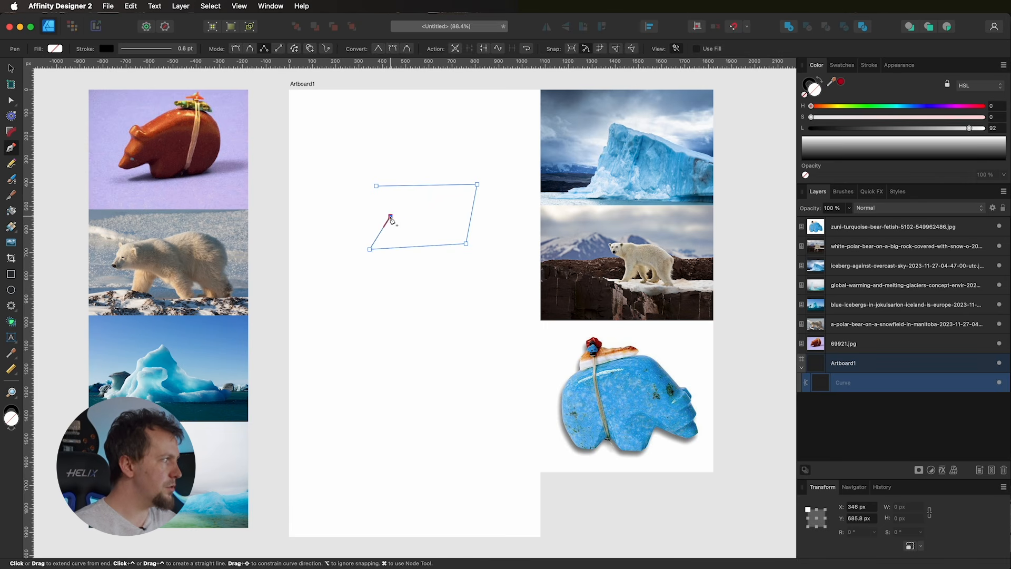
{"action": "left_click", "coordinate": [376, 187]}
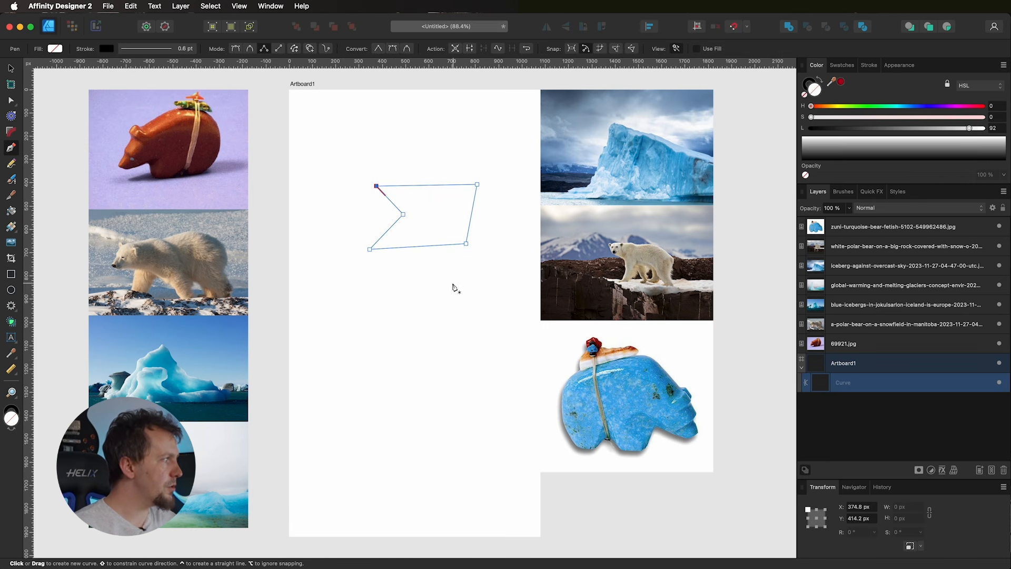
{"action": "key", "text": "super+z"}
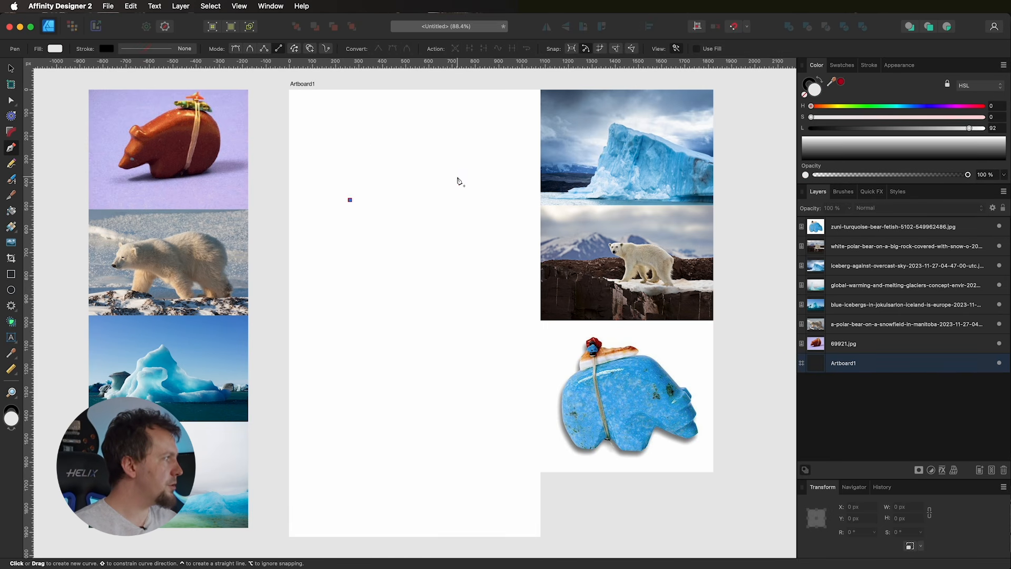
Step: Try three separate slanted straight lines with the Pen Tool in Line mode, one below the other, and undo them
{"action": "left_click", "coordinate": [460, 175]}
{"action": "left_click", "coordinate": [471, 236]}
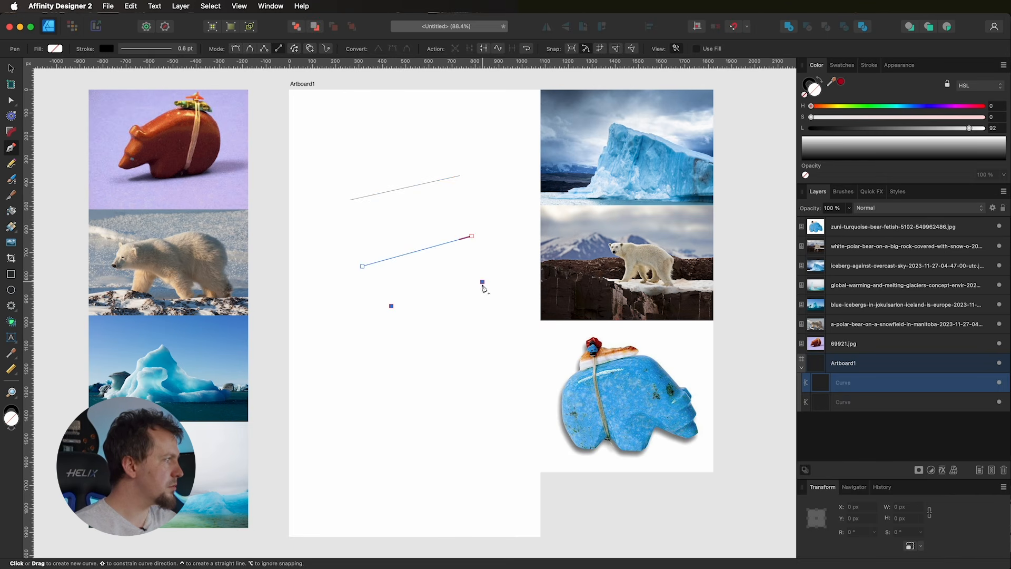
{"action": "left_click", "coordinate": [483, 283]}
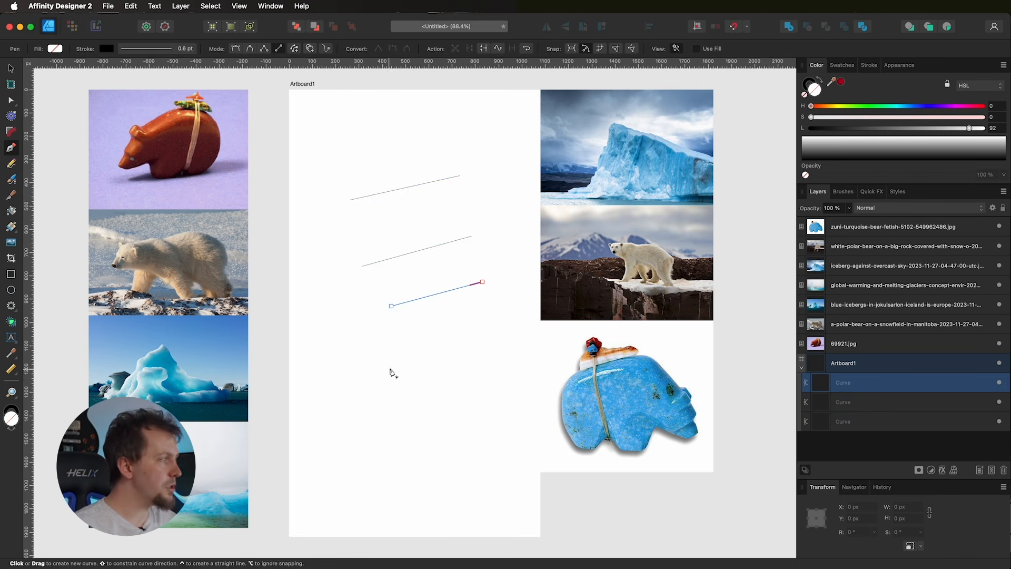
{"action": "key", "text": "ctrl+z"}
{"action": "key", "text": "ctrl+z"}
{"action": "key", "text": "ctrl+z"}
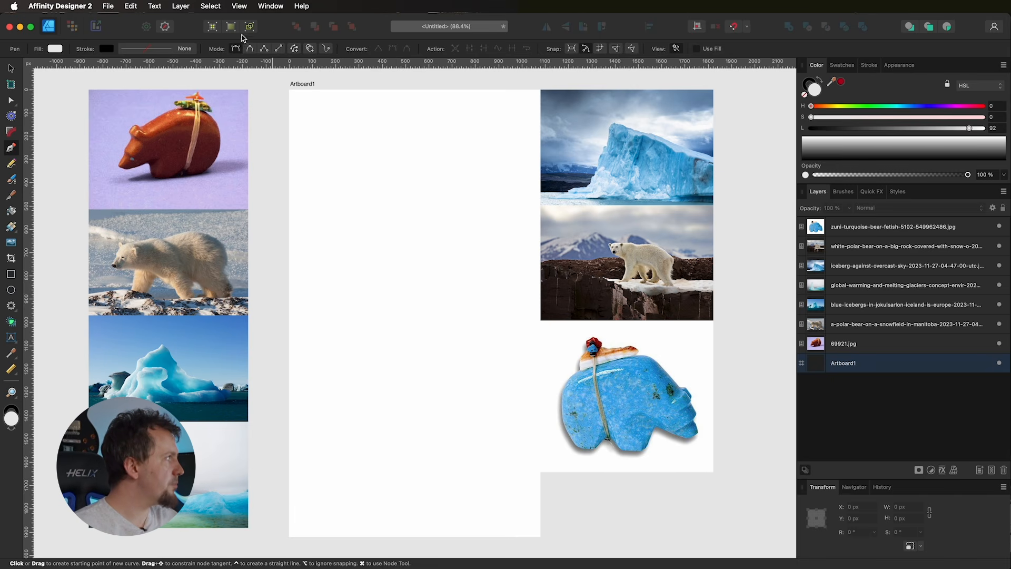
Step: Start a curve in Pen mode in the artboard's upper half with two sharp nodes and a smooth third node to the right
{"action": "left_click", "coordinate": [339, 225]}
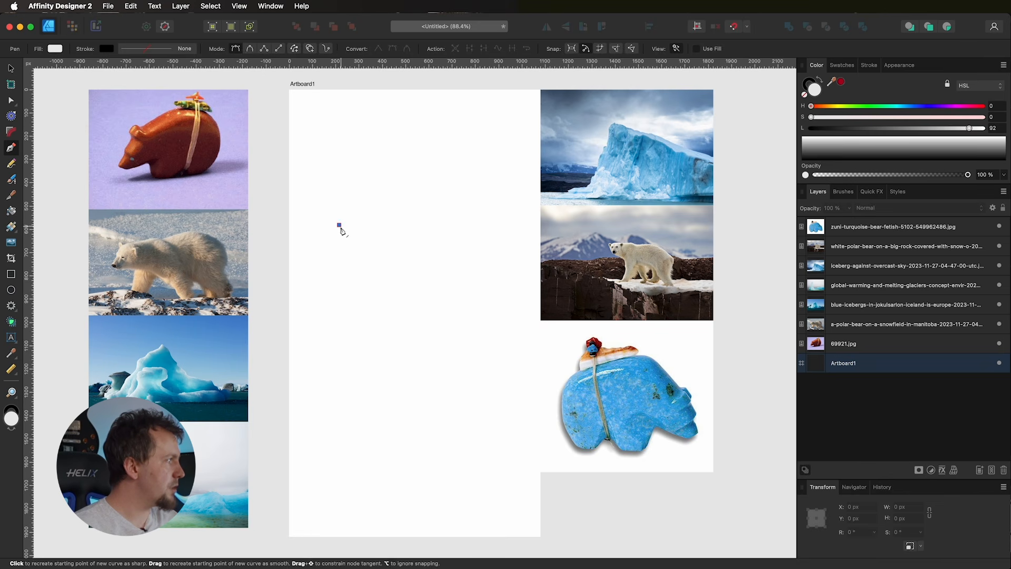
{"action": "left_click", "coordinate": [409, 209]}
{"action": "left_click_drag", "start_coordinate": [462, 226], "coordinate": [481, 216]}
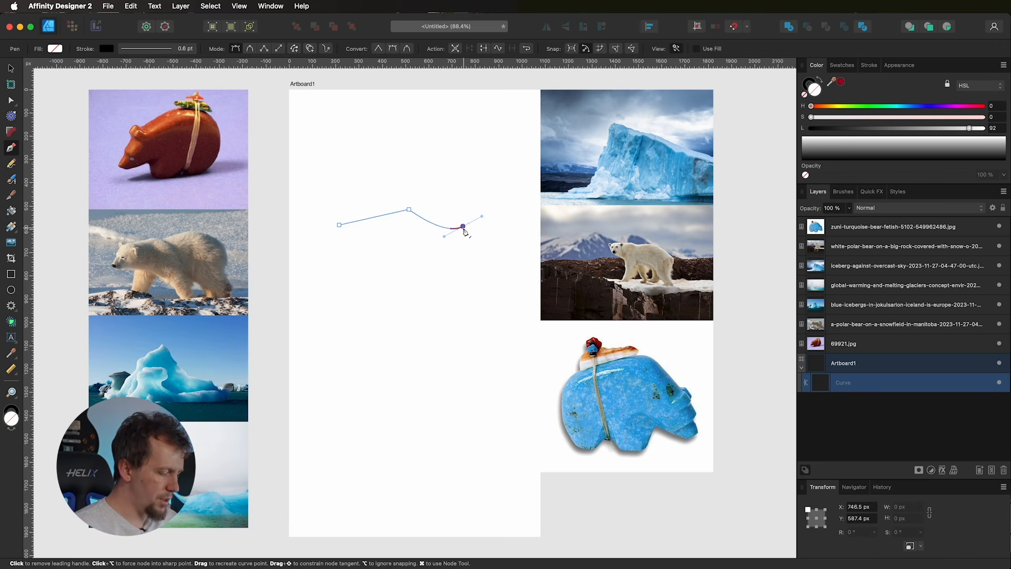
Step: Try converting the curve's smooth end node to a sharp point, and undo back to the first straight segment
{"action": "key", "text": "alt"}
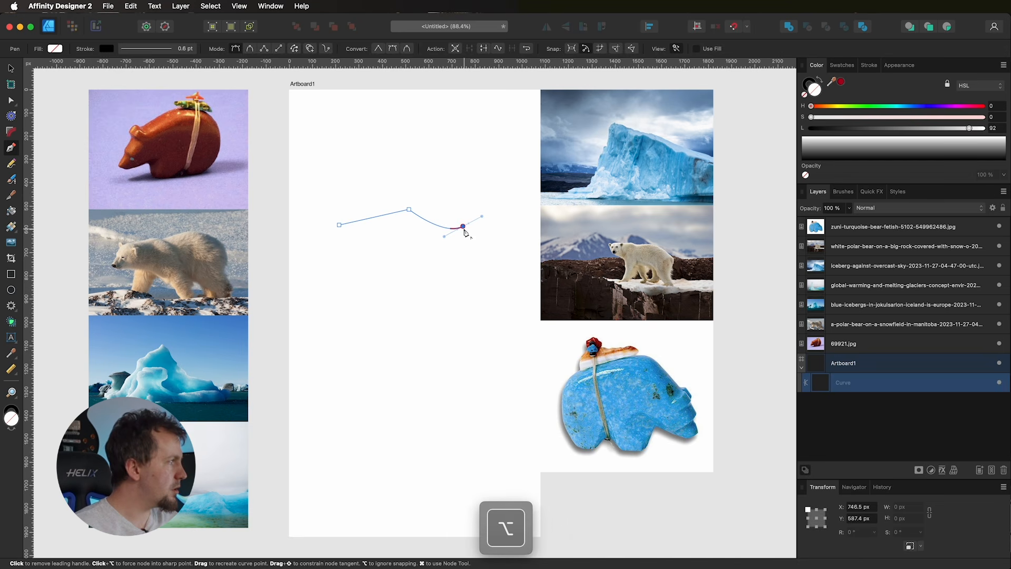
{"action": "left_click", "coordinate": [463, 228], "text": "alt"}
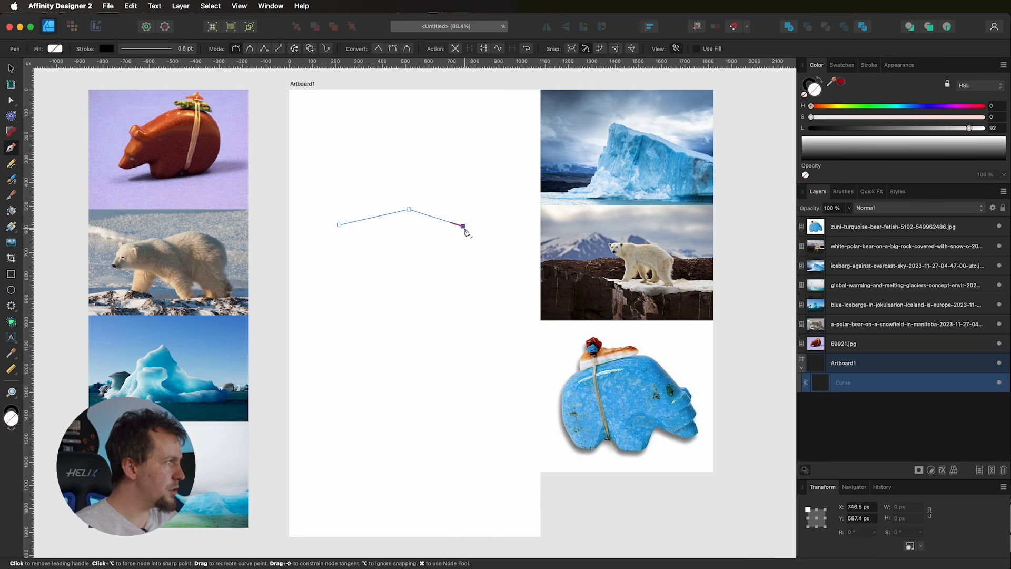
{"action": "key", "text": "alt"}
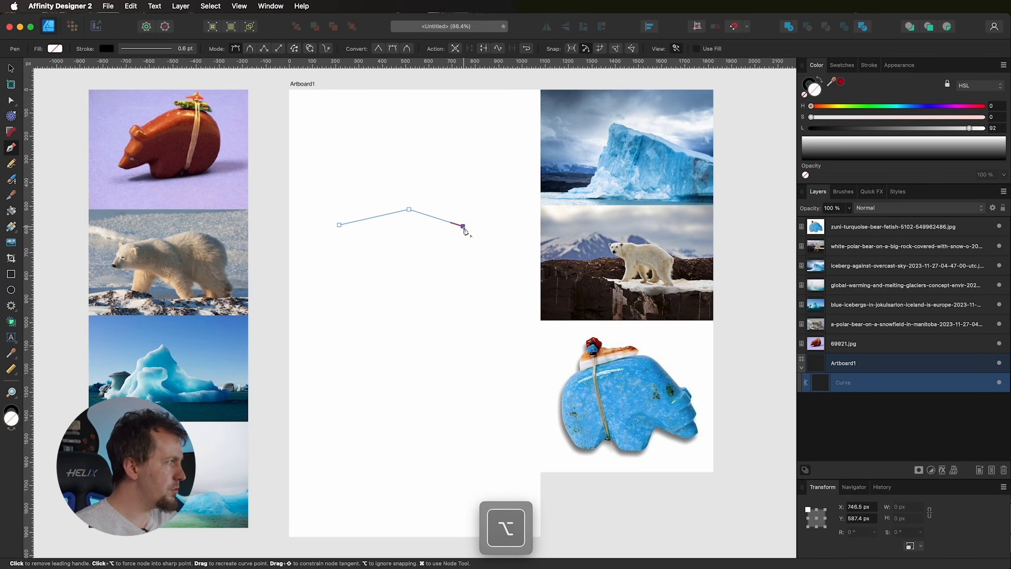
{"action": "left_click", "coordinate": [463, 228], "text": "alt"}
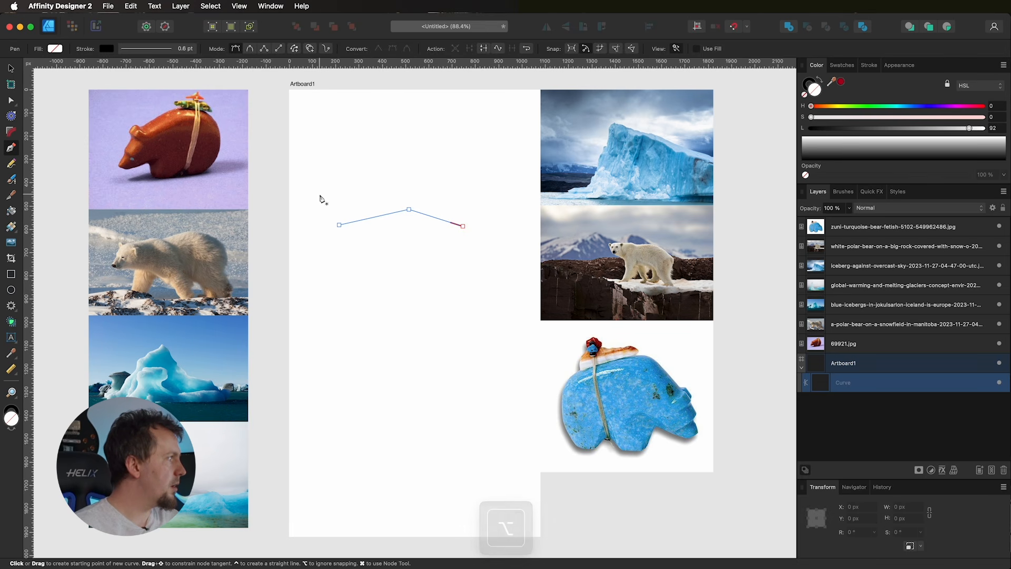
{"action": "key", "text": "super+z"}
{"action": "key", "text": "super+z"}
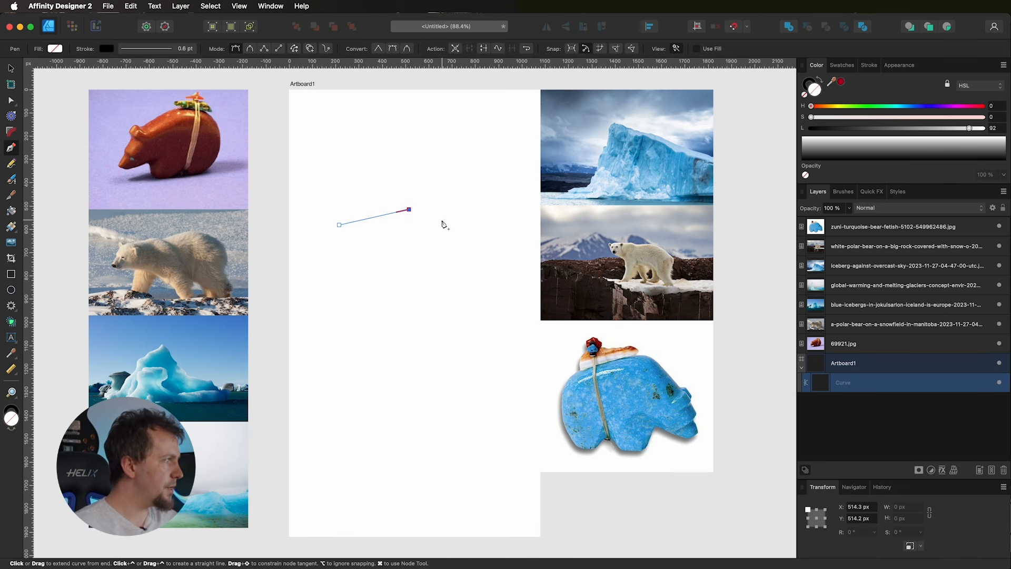
Step: Extend the curve with three sharp nodes, running down to the right and back to the left
{"action": "left_click", "coordinate": [450, 221]}
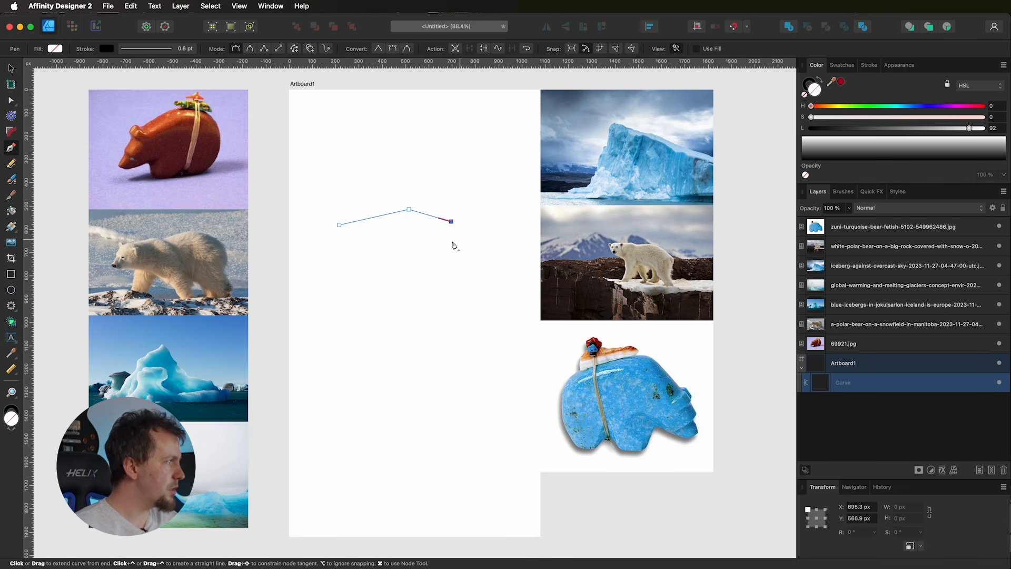
{"action": "left_click", "coordinate": [474, 245]}
{"action": "left_click", "coordinate": [428, 254]}
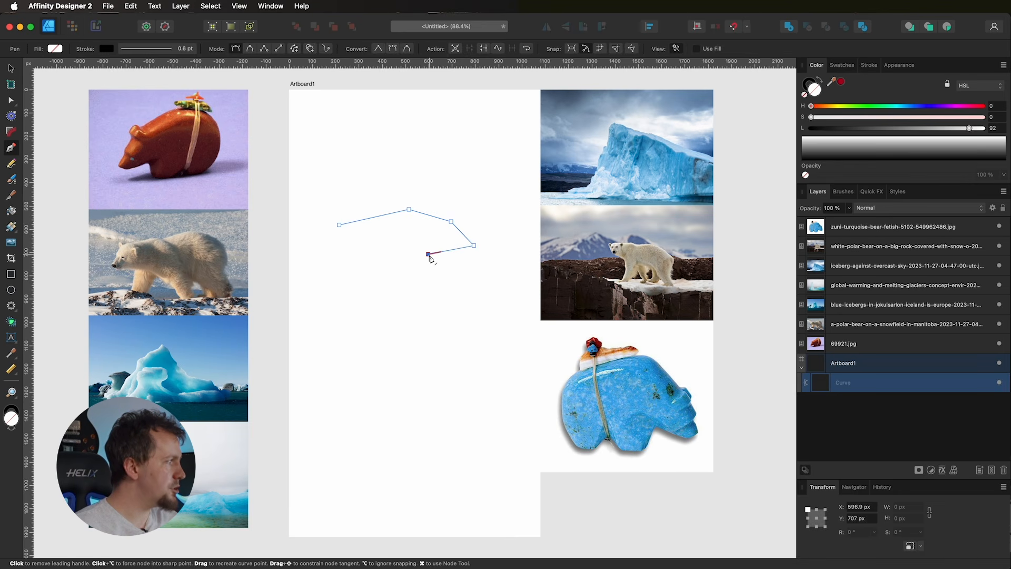
Step: Shift the curve's last sharp node slightly right and add a smooth node up to its left, repositioning it while placing it
{"action": "key", "text": "super"}
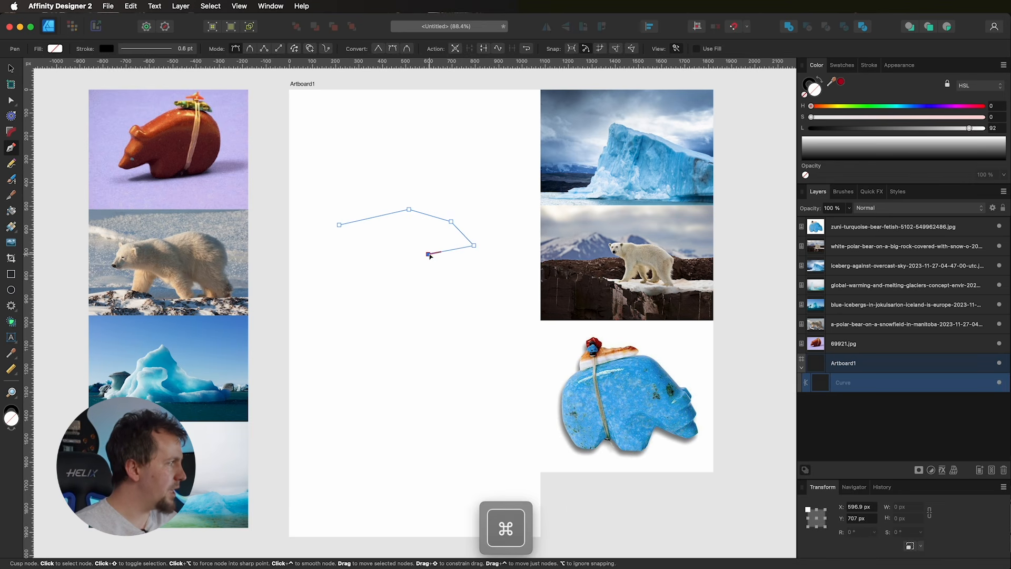
{"action": "left_click_drag", "start_coordinate": [429, 254], "coordinate": [386, 247]}
{"action": "key", "text": "space"}
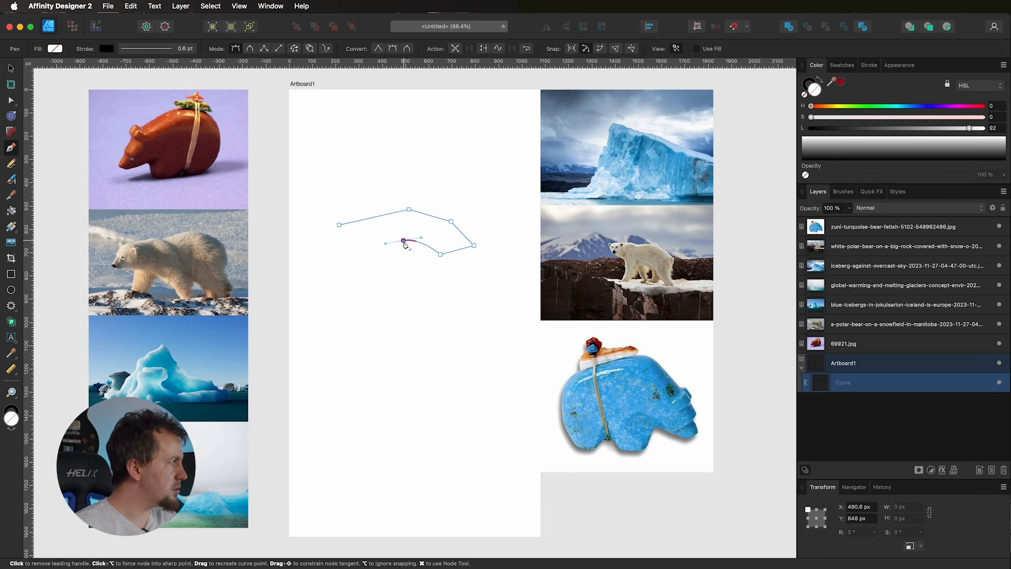
Step: Convert the curve's smooth end node to a sharp point, add a sharp node to its lower left and close the curve
{"action": "key", "text": "alt"}
{"action": "left_click", "coordinate": [403, 241], "text": "alt"}
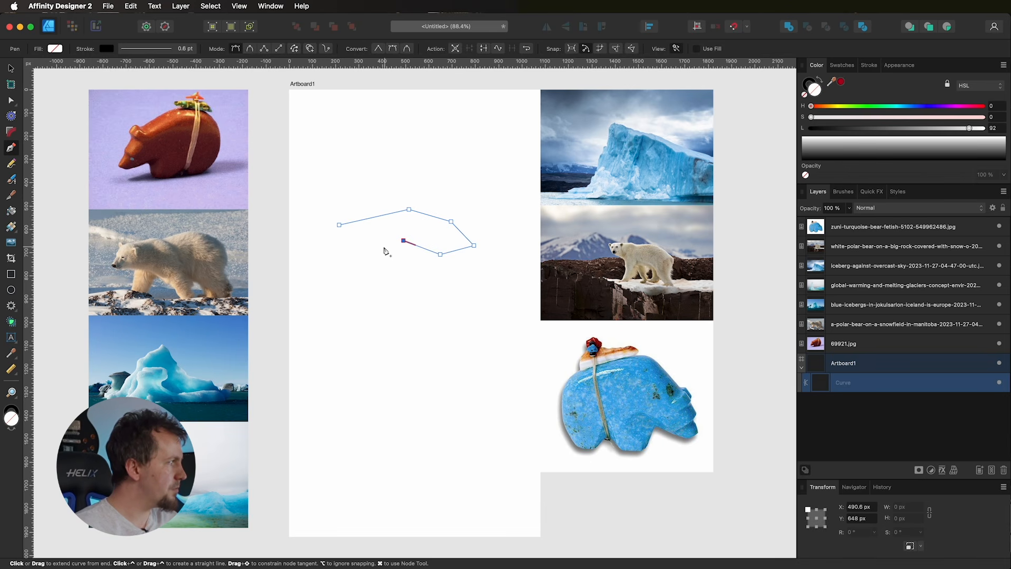
{"action": "left_click", "coordinate": [368, 248]}
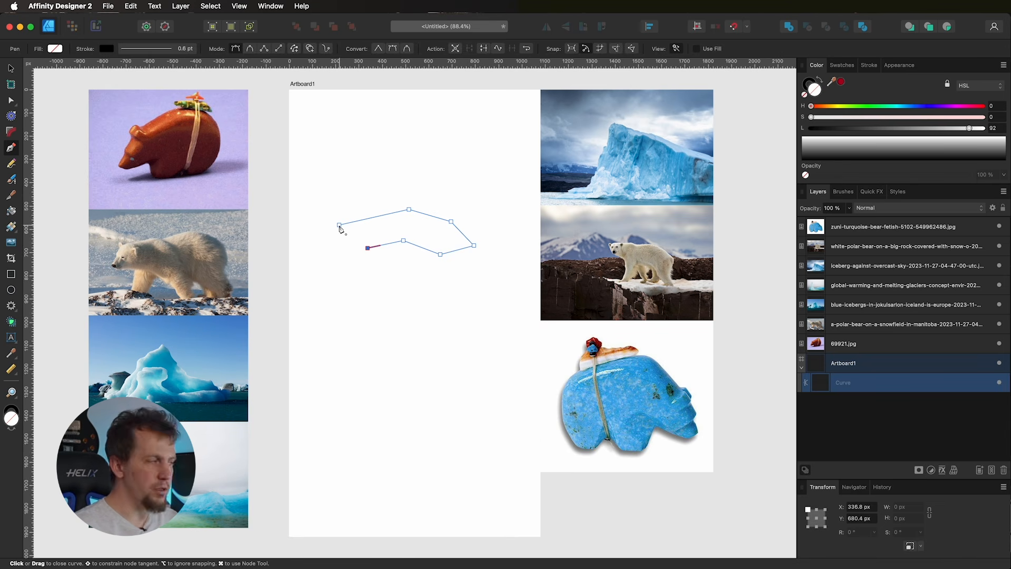
{"action": "left_click", "coordinate": [484, 48]}
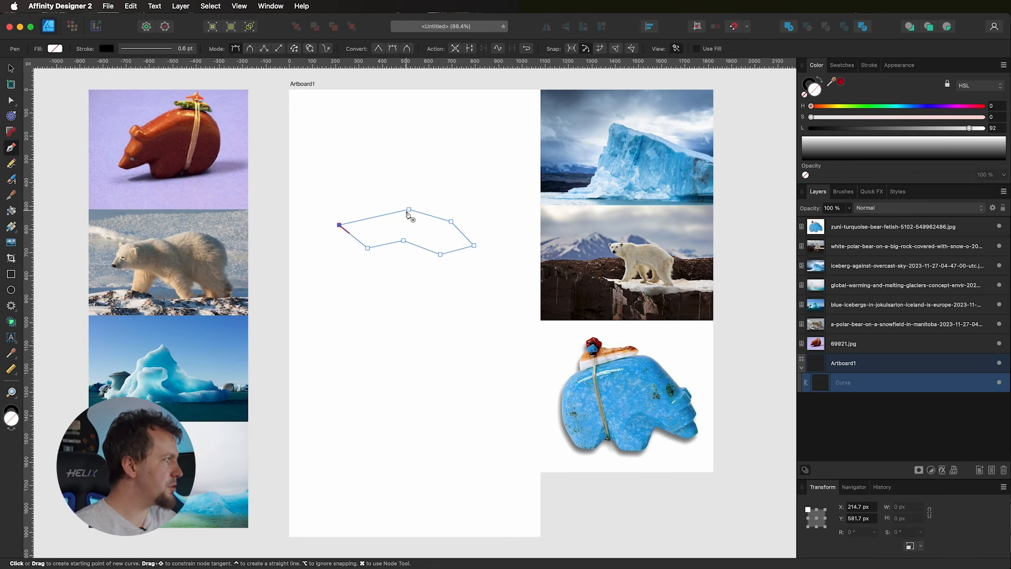
Step: Reposition nodes of the closed curve: the first top node left, the second top node up-left, and the far-right node slightly up
{"action": "key", "text": "super"}
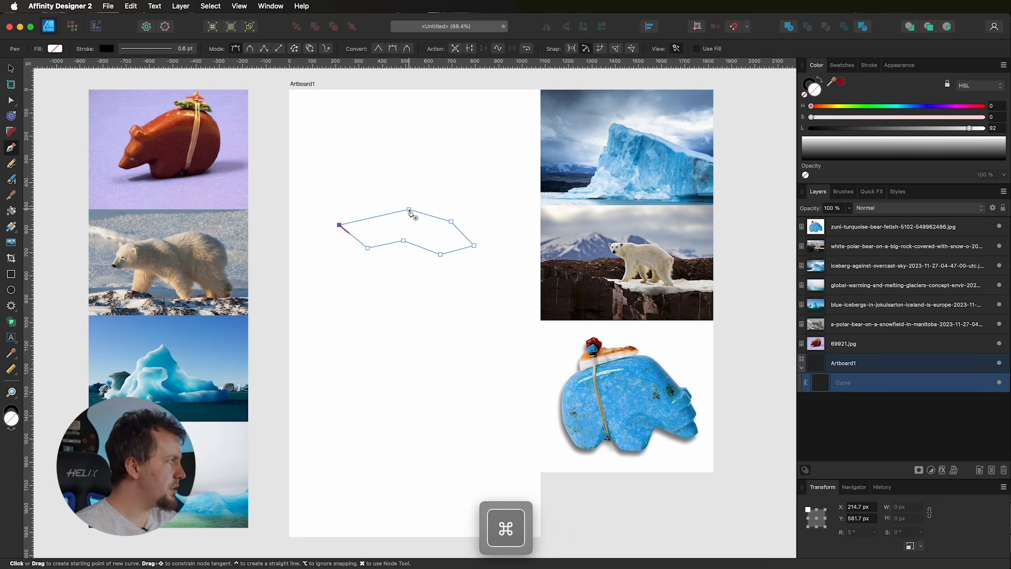
{"action": "left_click_drag", "start_coordinate": [410, 210], "coordinate": [378, 213]}
{"action": "left_click_drag", "start_coordinate": [453, 223], "coordinate": [444, 215]}
{"action": "left_click_drag", "start_coordinate": [475, 247], "coordinate": [474, 238]}
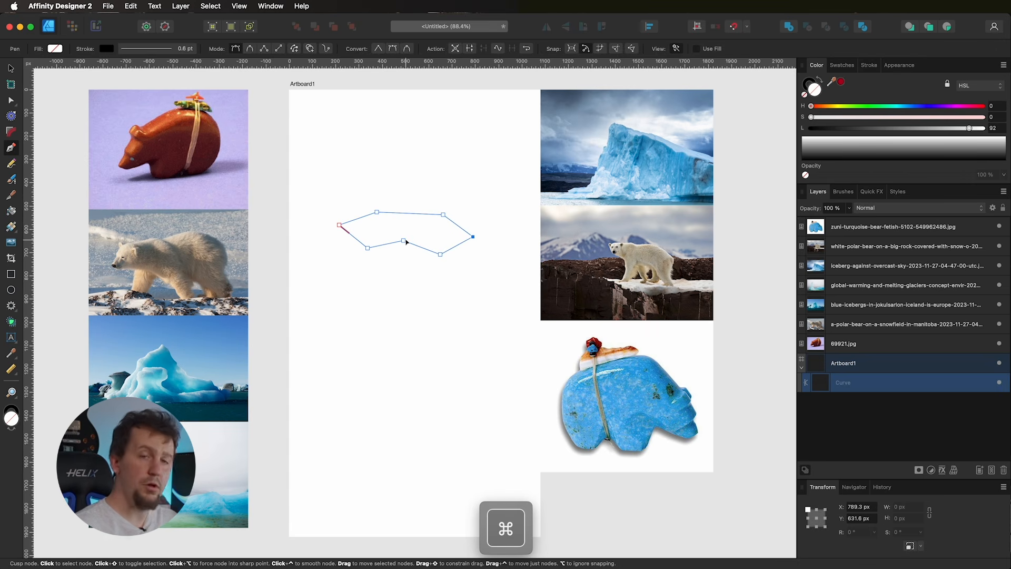
Step: Try bending the curve's top segment, and force both of its end nodes back to sharp points
{"action": "mouse_move", "coordinate": [403, 215]}
{"action": "left_mouse_down"}
{"action": "mouse_move", "coordinate": [405, 191]}
{"action": "mouse_move", "coordinate": [405, 220]}
{"action": "left_mouse_up"}
{"action": "mouse_move", "coordinate": [406, 203]}
{"action": "left_mouse_down"}
{"action": "mouse_move", "coordinate": [408, 224]}
{"action": "mouse_move", "coordinate": [407, 211]}
{"action": "left_mouse_up"}
{"action": "left_click", "coordinate": [406, 211]}
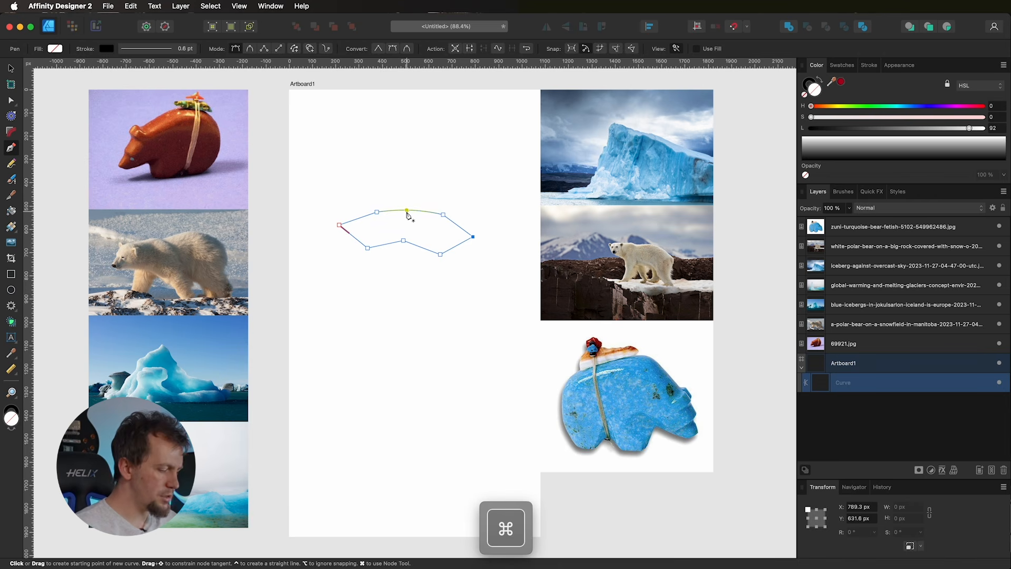
{"action": "left_click", "coordinate": [443, 216], "text": "alt+super"}
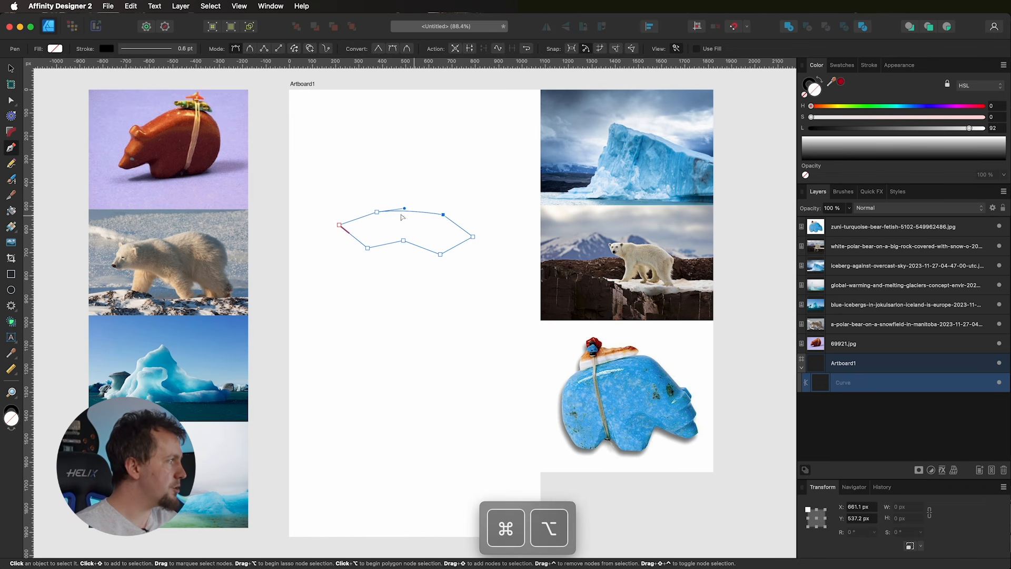
{"action": "left_click", "coordinate": [377, 212], "text": "alt+super"}
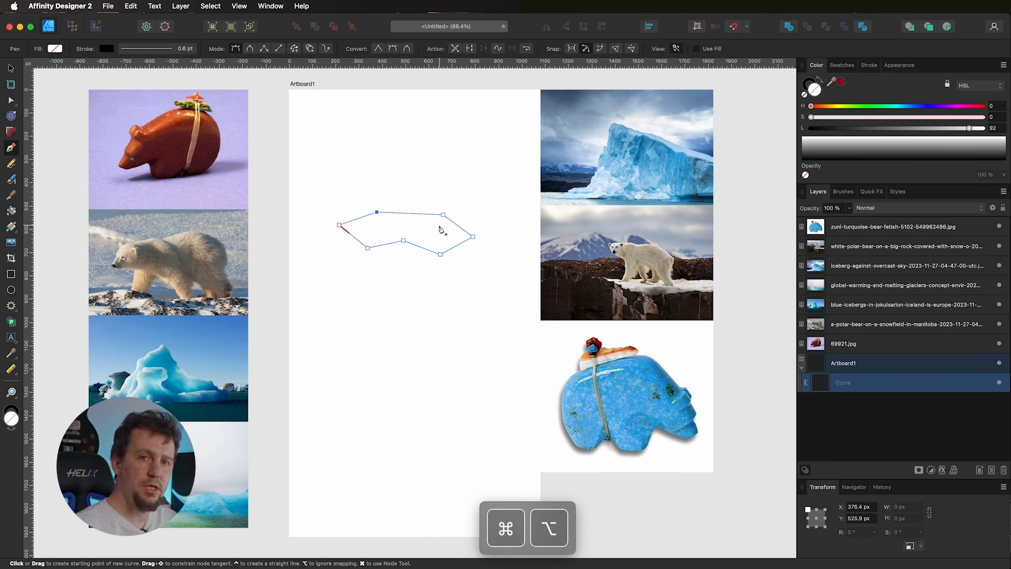
Step: Bend the top and upper-right segments outward, and convert all nodes except the leftmost one to sharp
{"action": "left_click", "coordinate": [442, 214], "text": "super"}
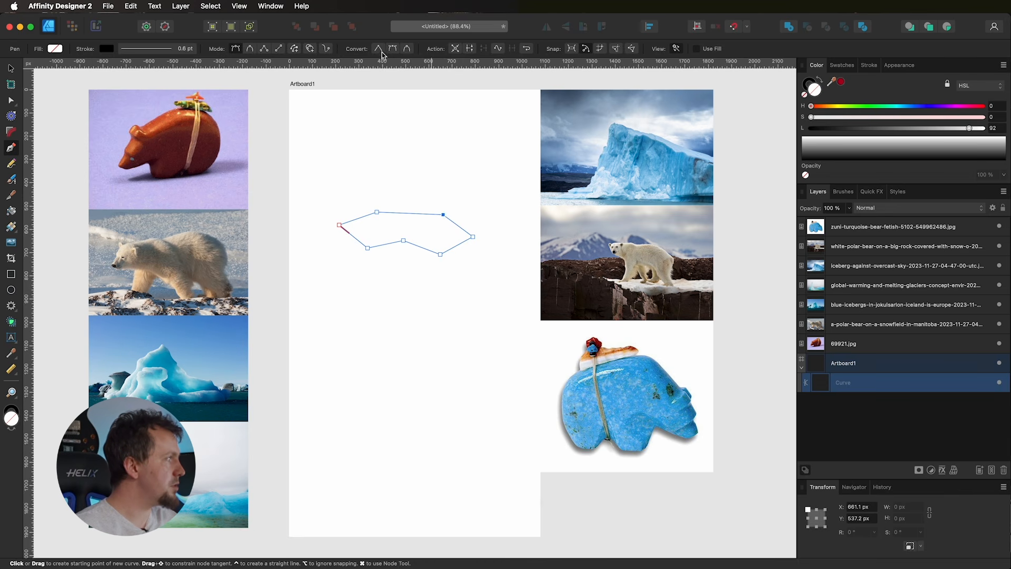
{"action": "key", "text": "super"}
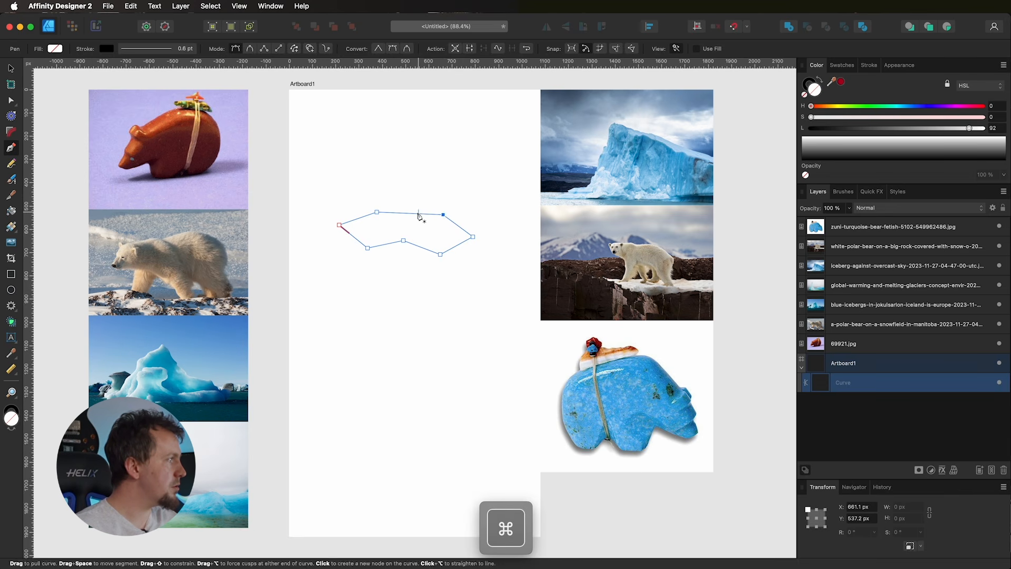
{"action": "left_click_drag", "start_coordinate": [416, 213], "coordinate": [415, 179]}
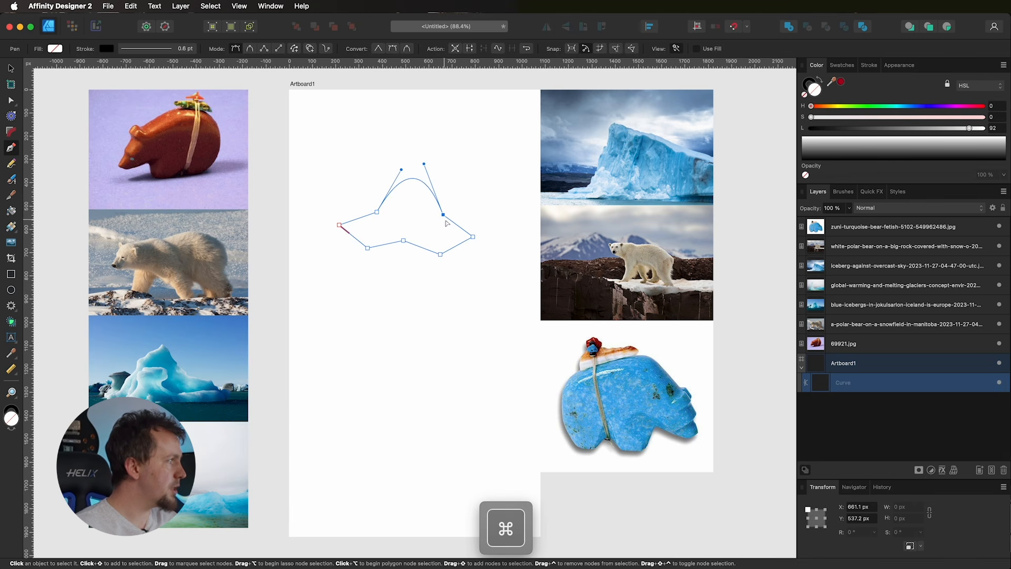
{"action": "left_click_drag", "start_coordinate": [457, 226], "coordinate": [470, 214]}
{"action": "key", "text": "super"}
{"action": "left_click_drag", "start_coordinate": [366, 157], "coordinate": [489, 280]}
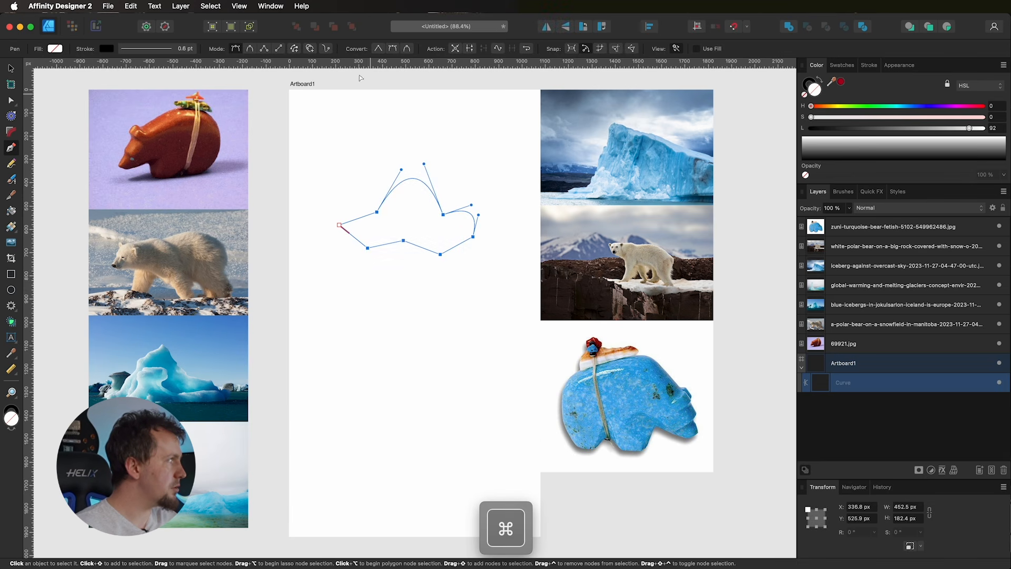
{"action": "left_click", "coordinate": [378, 48]}
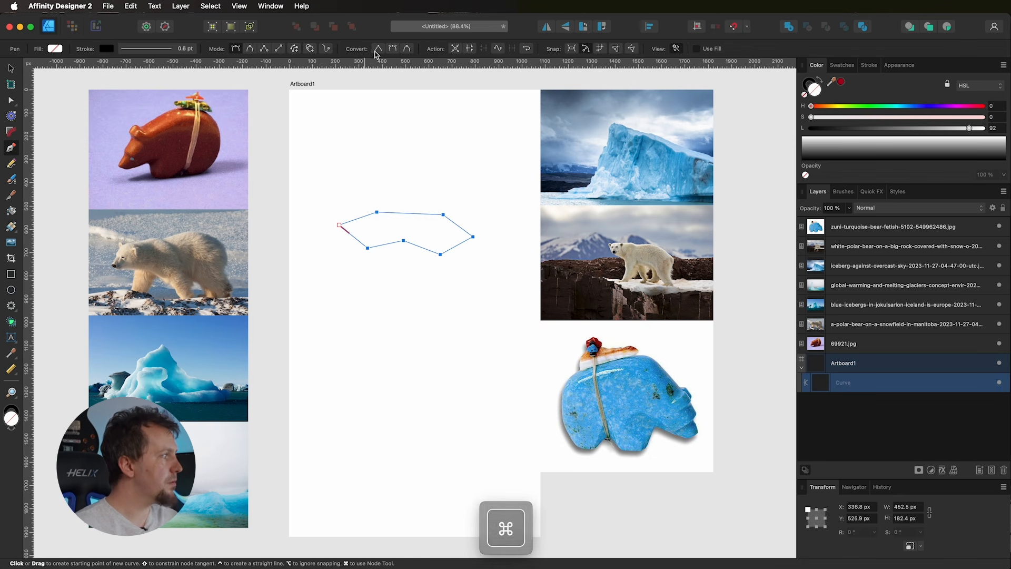
Step: Shift all the selected nodes together slightly right and down, and deselect them
{"action": "key", "text": "super"}
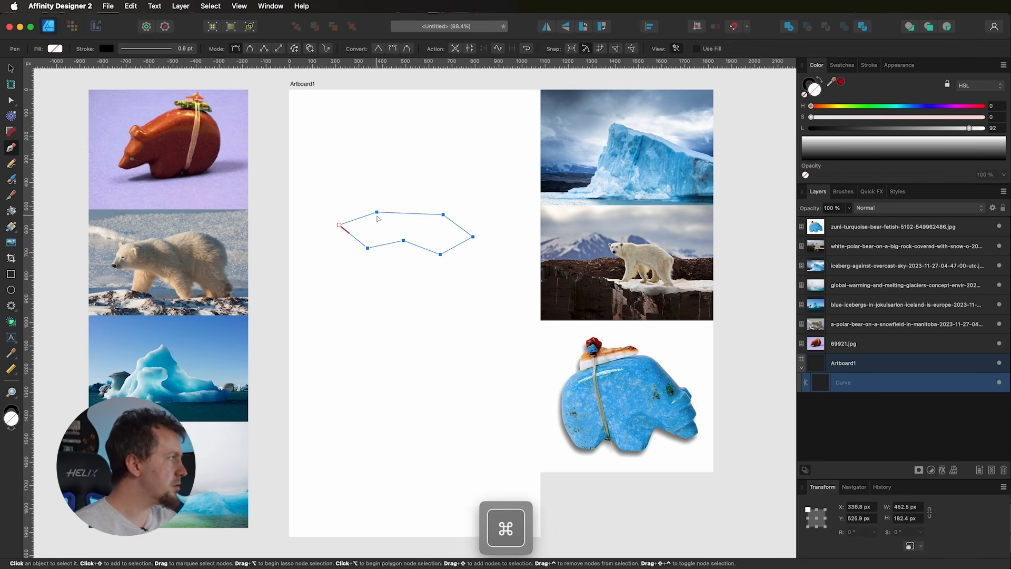
{"action": "left_click_drag", "start_coordinate": [381, 214], "coordinate": [386, 217]}
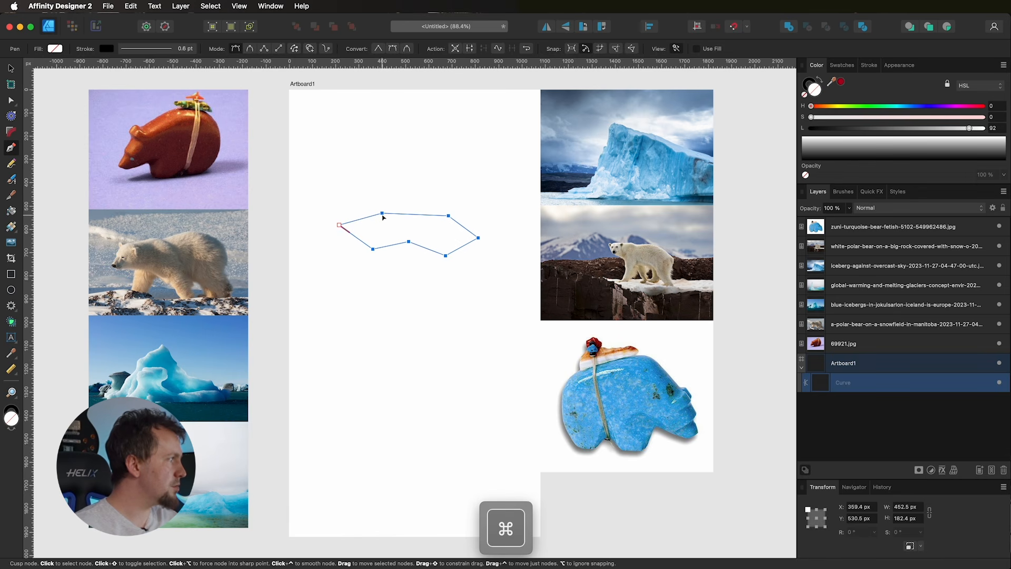
{"action": "left_click", "coordinate": [390, 227]}
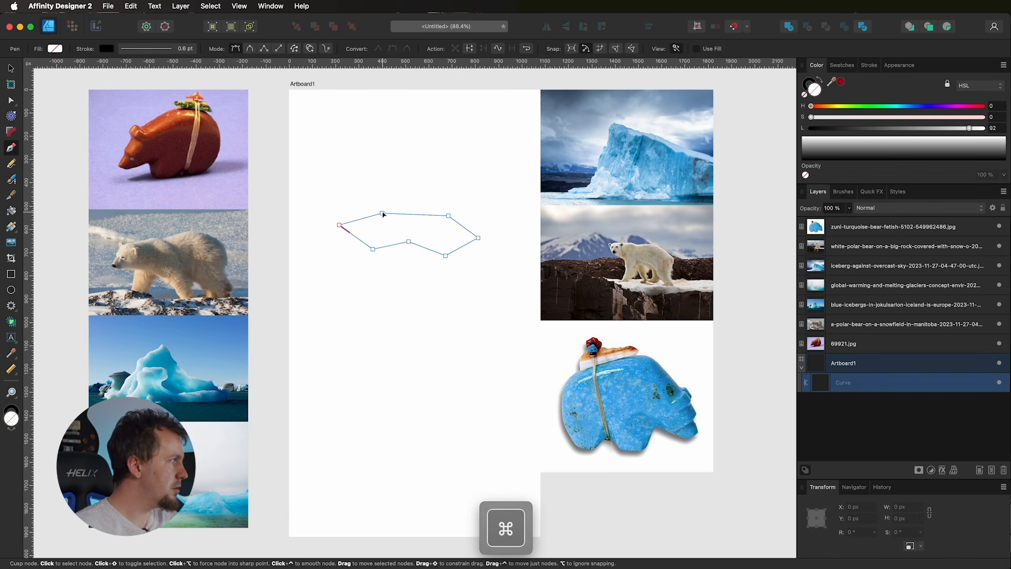
Step: Move the two top nodes inward, the far-right node further right, and the lower-right node slightly up
{"action": "left_click", "coordinate": [382, 213]}
{"action": "left_click_drag", "start_coordinate": [383, 215], "coordinate": [442, 216]}
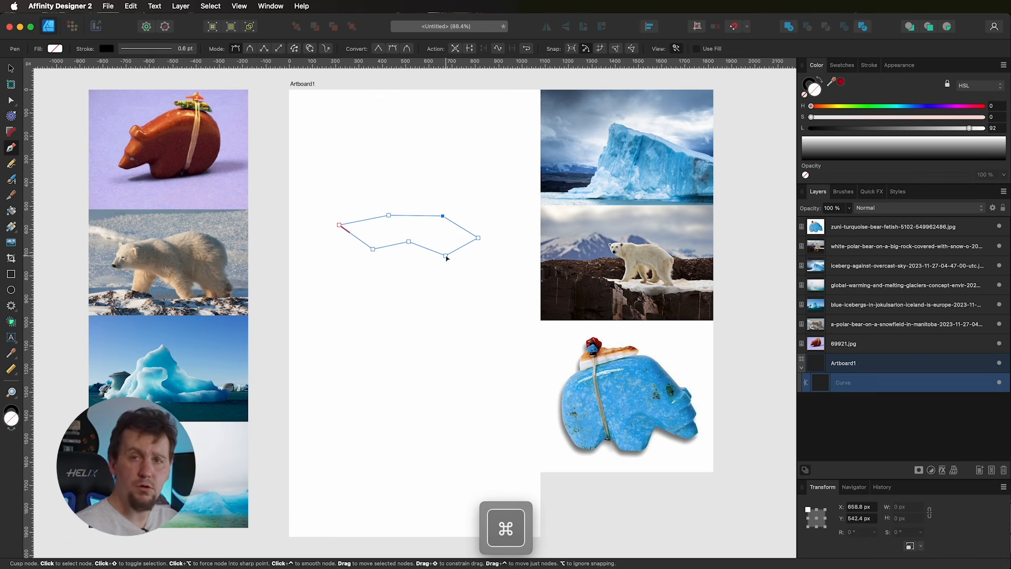
{"action": "left_click_drag", "start_coordinate": [446, 256], "coordinate": [491, 237]}
{"action": "left_click_drag", "start_coordinate": [435, 252], "coordinate": [448, 255]}
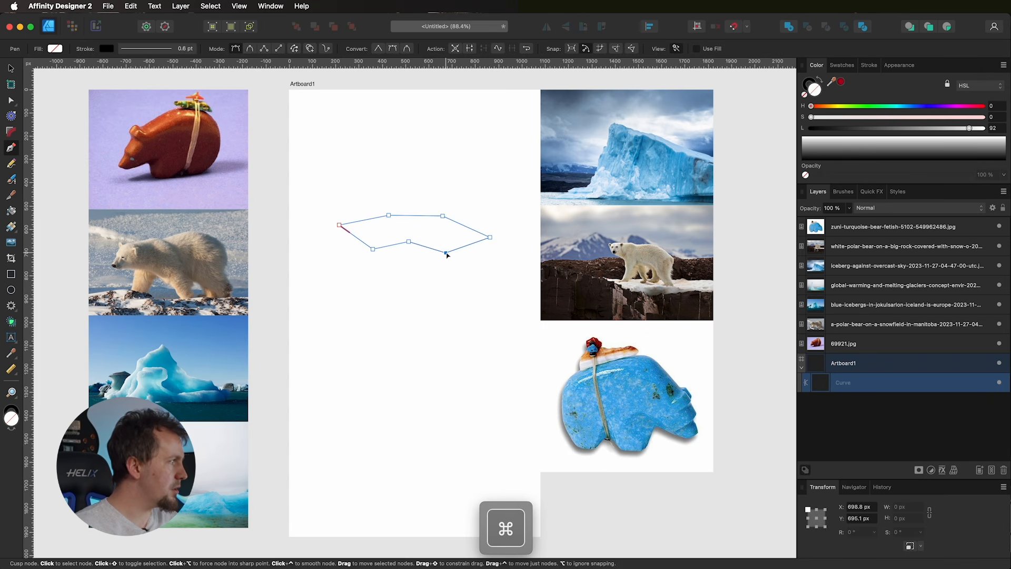
Step: Shift the upper-right and far-right nodes together slightly right, and move the middle and left bottom nodes slightly right and up
{"action": "left_click", "coordinate": [443, 216], "text": "super"}
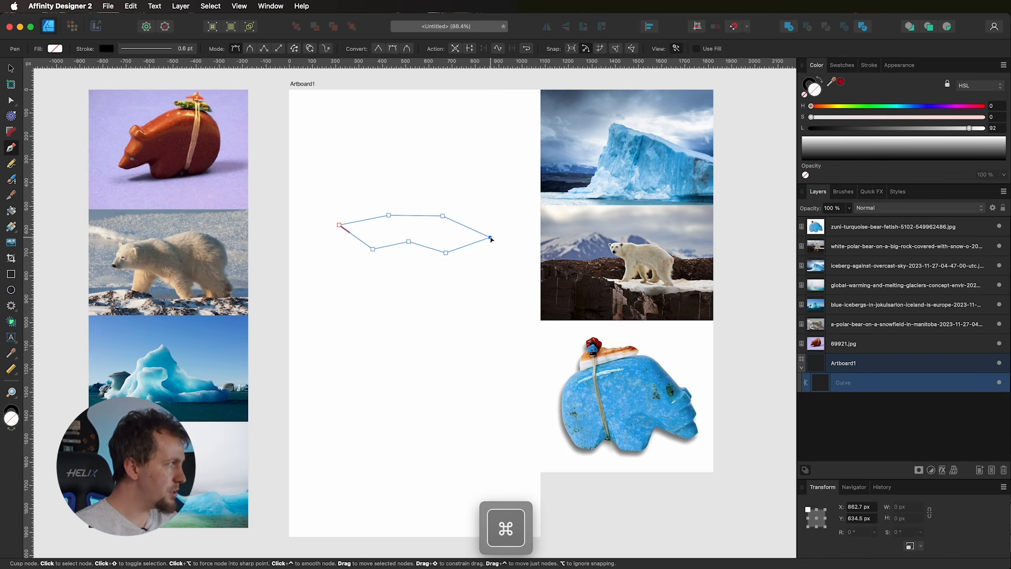
{"action": "left_click", "coordinate": [442, 216], "text": "shift+super"}
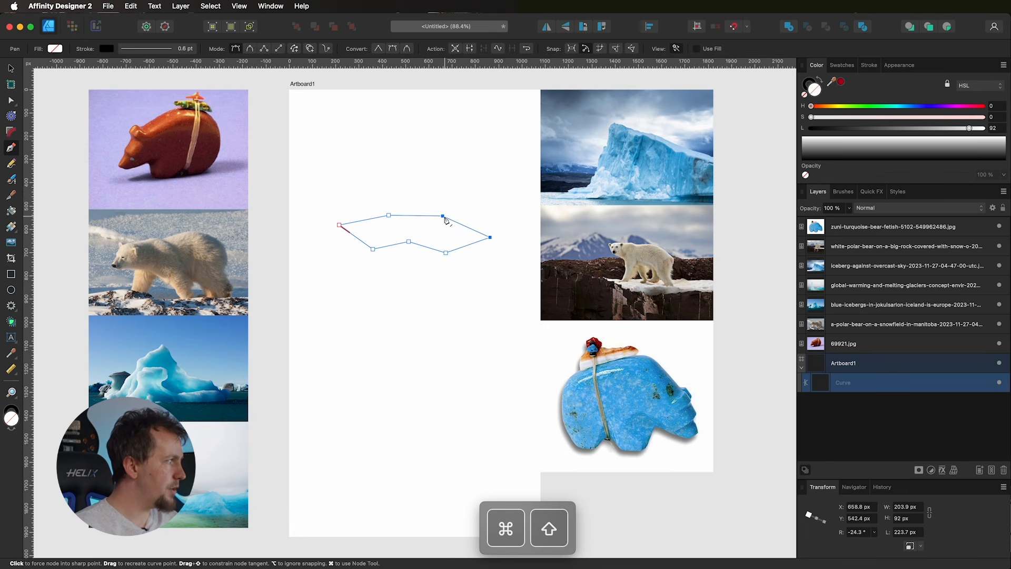
{"action": "key", "text": "super"}
{"action": "left_click_drag", "start_coordinate": [448, 215], "coordinate": [411, 243]}
{"action": "key", "text": "shift"}
{"action": "left_click_drag", "start_coordinate": [373, 249], "coordinate": [384, 247]}
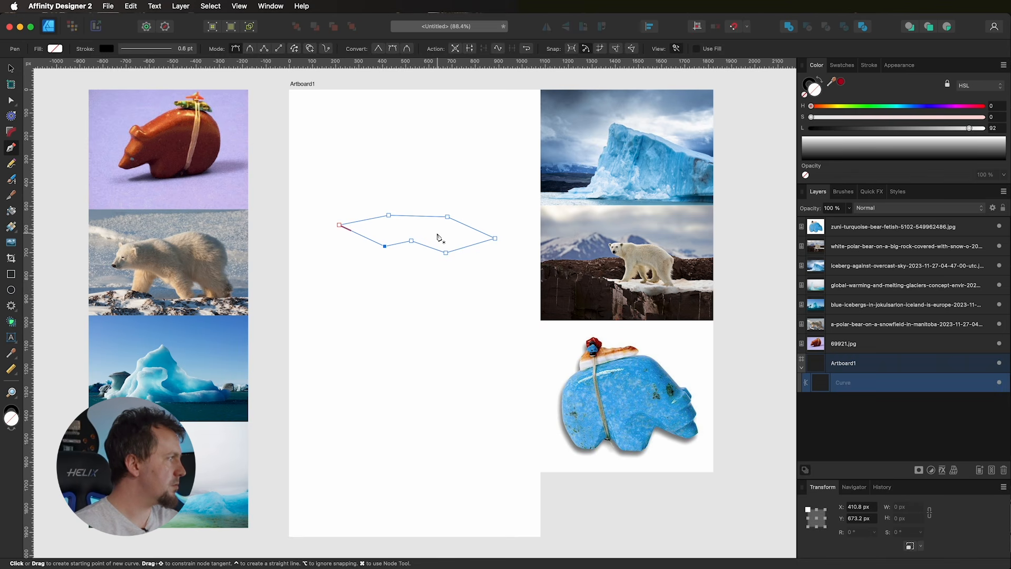
Step: Duplicate the closed curve with the Move Tool, placing the copy about 33 px straight below the original
{"action": "key", "text": "v"}
{"action": "key", "text": "alt"}
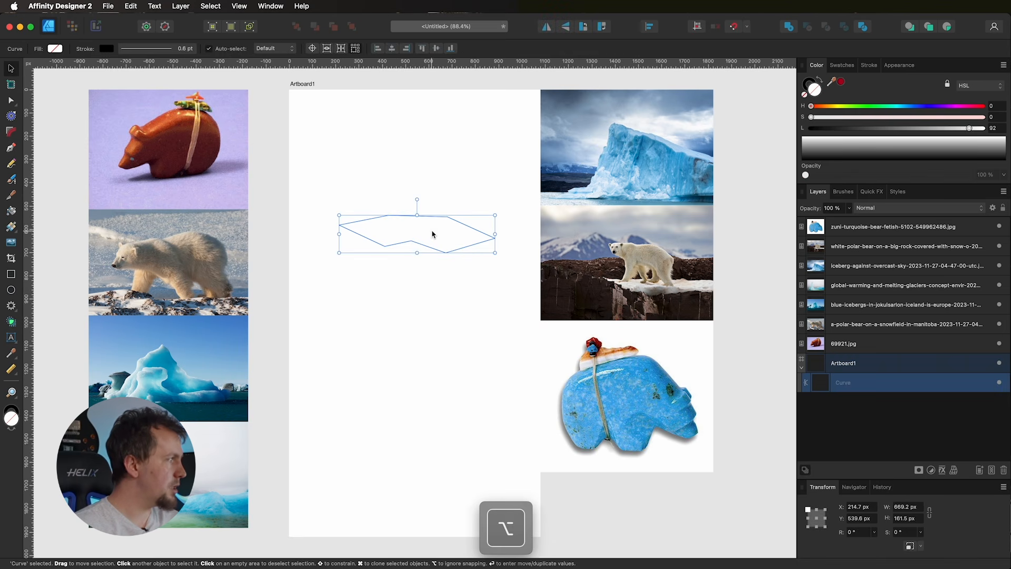
{"action": "mouse_move", "coordinate": [442, 218]}
{"action": "left_mouse_down"}
{"action": "mouse_move", "coordinate": [446, 242]}
{"action": "mouse_move", "coordinate": [442, 227]}
{"action": "left_mouse_up"}
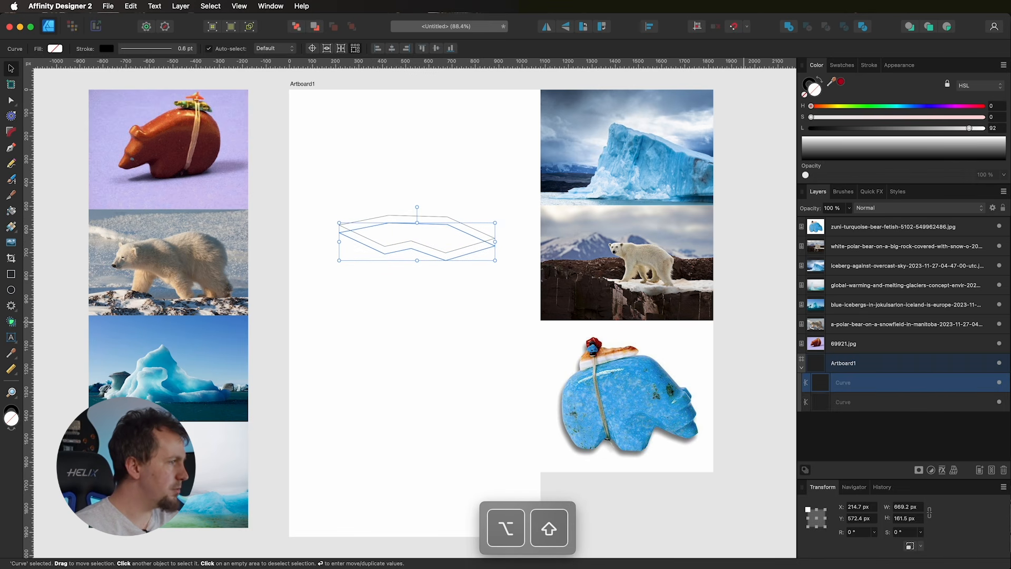
Step: Rename both curve layers as "top iceberg"
{"action": "left_click", "coordinate": [875, 405]}
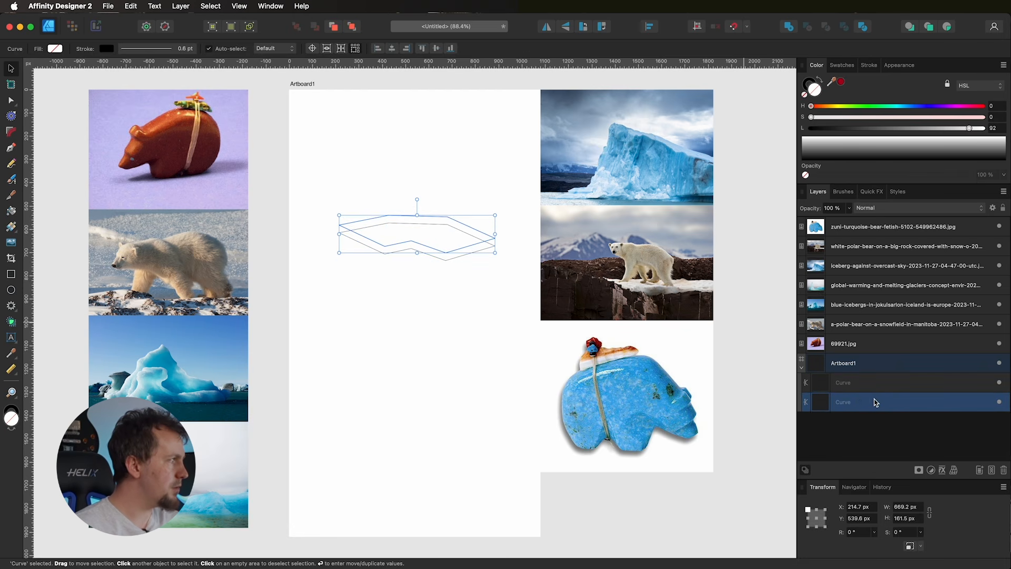
{"action": "double_click", "coordinate": [842, 383]}
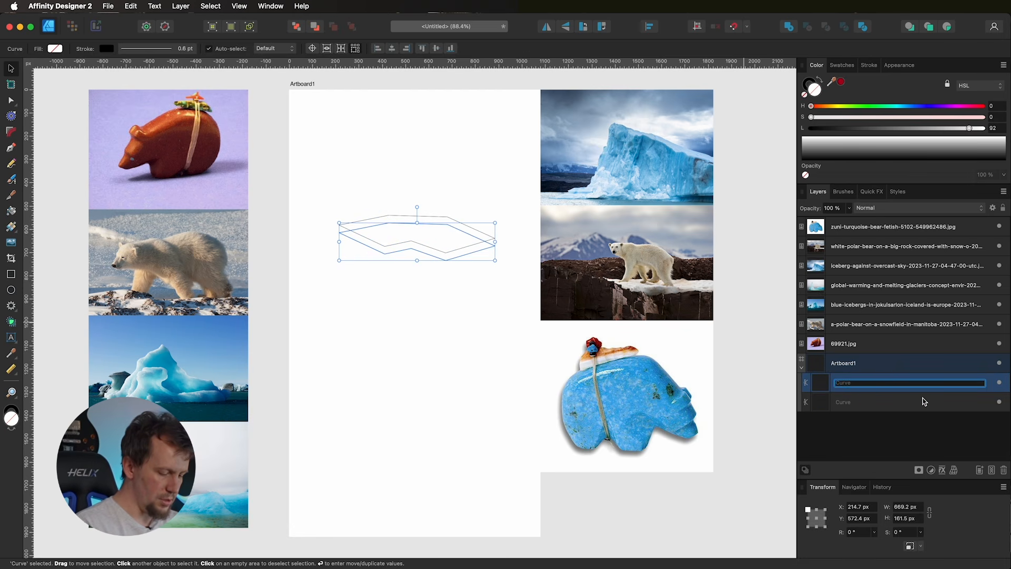
{"action": "type", "text": "top iceberg"}
{"action": "key", "text": "Return"}
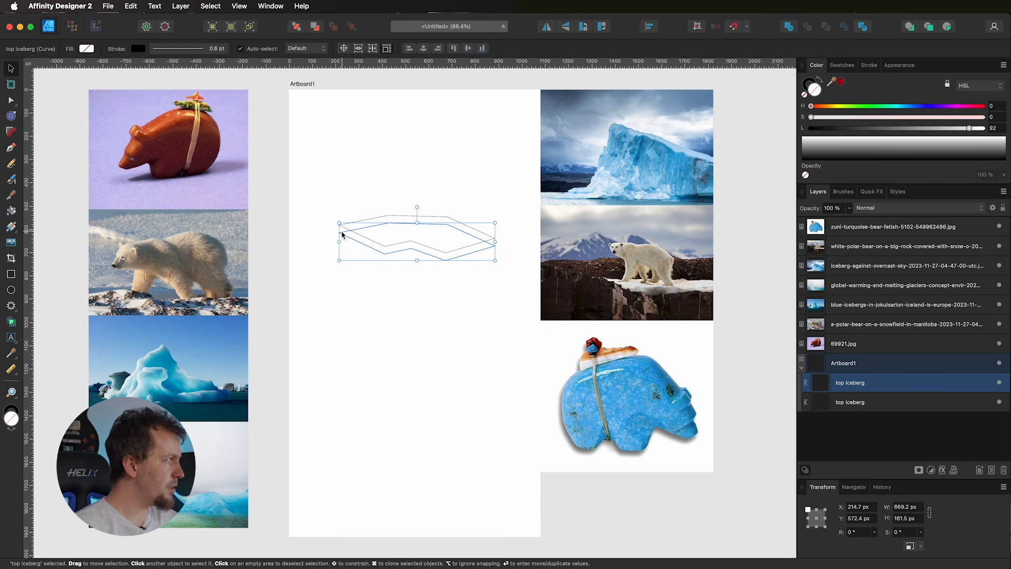
Step: Switch to the Pen Tool and apply the Curve drawing snapping preset
{"action": "left_click", "coordinate": [12, 149]}
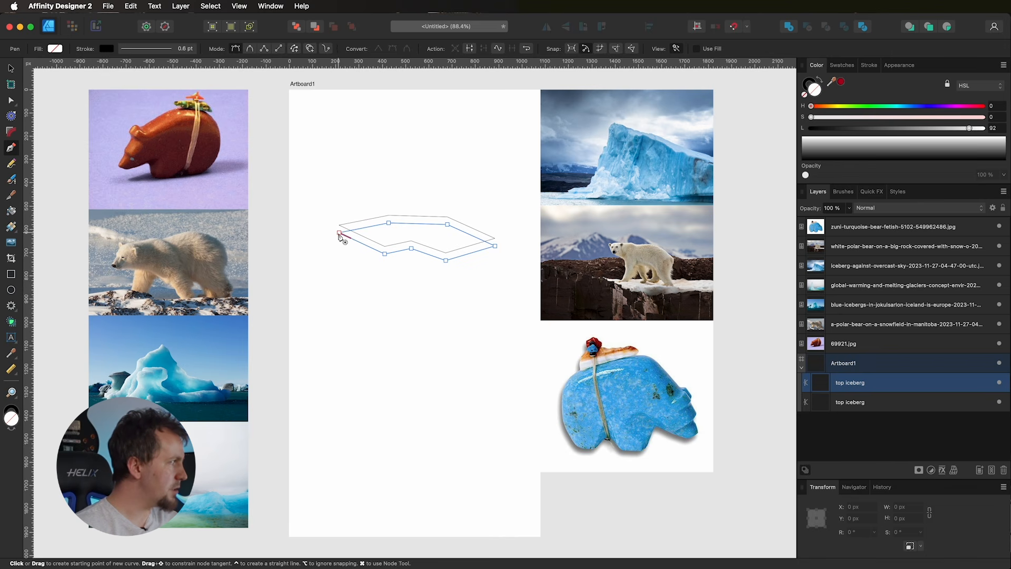
{"action": "left_click", "coordinate": [747, 28]}
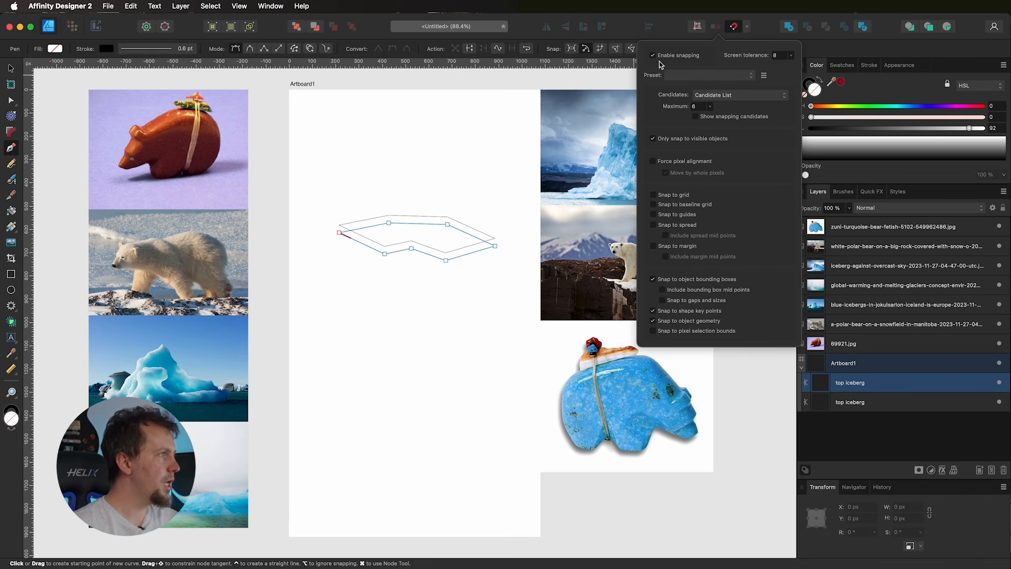
{"action": "left_click", "coordinate": [678, 77]}
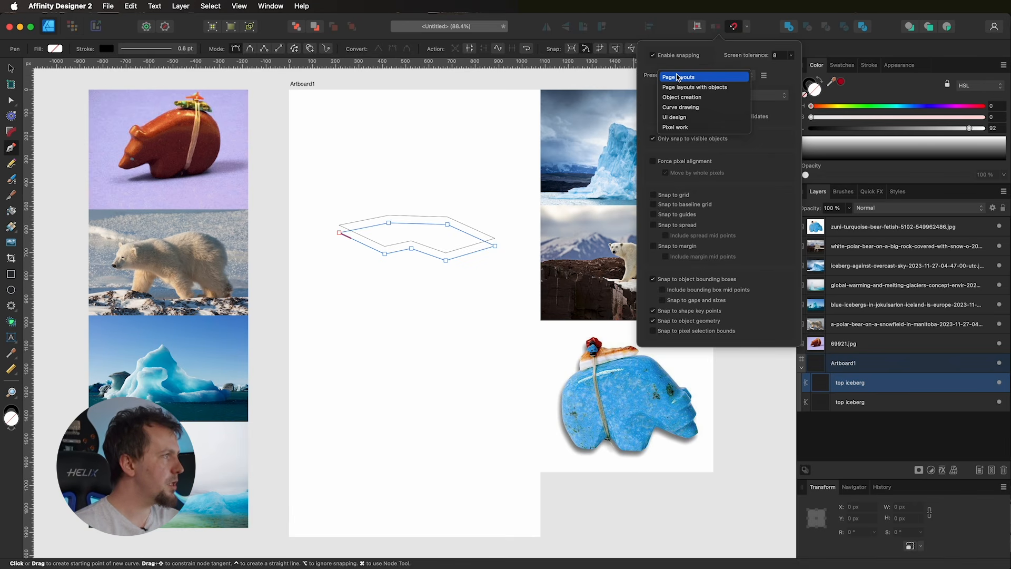
{"action": "left_click", "coordinate": [679, 107]}
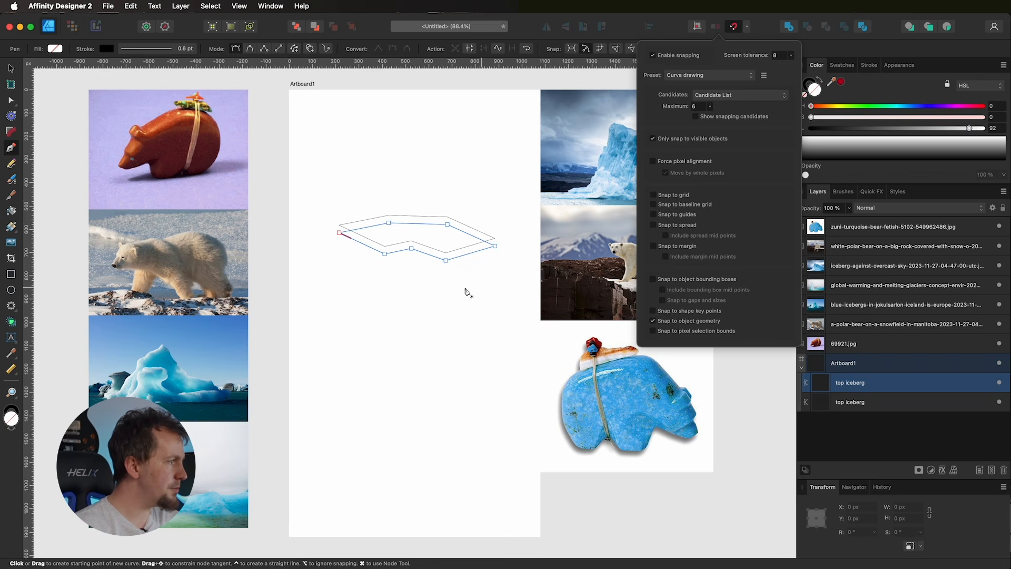
{"action": "left_click", "coordinate": [648, 26]}
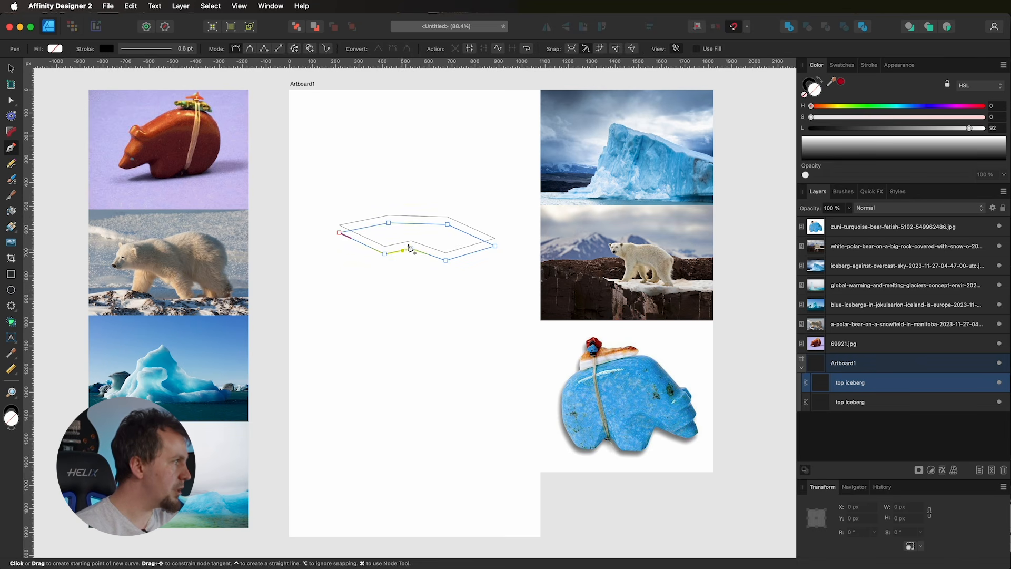
Step: Enable snapping to shape key points and object bounding boxes
{"action": "left_click", "coordinate": [746, 27]}
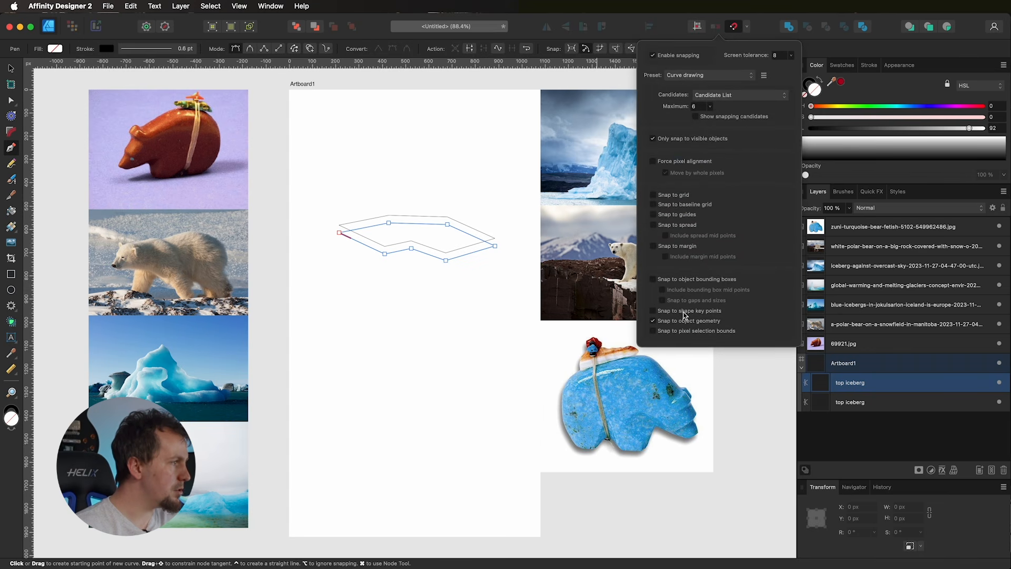
{"action": "left_click", "coordinate": [653, 311]}
{"action": "left_click", "coordinate": [654, 321]}
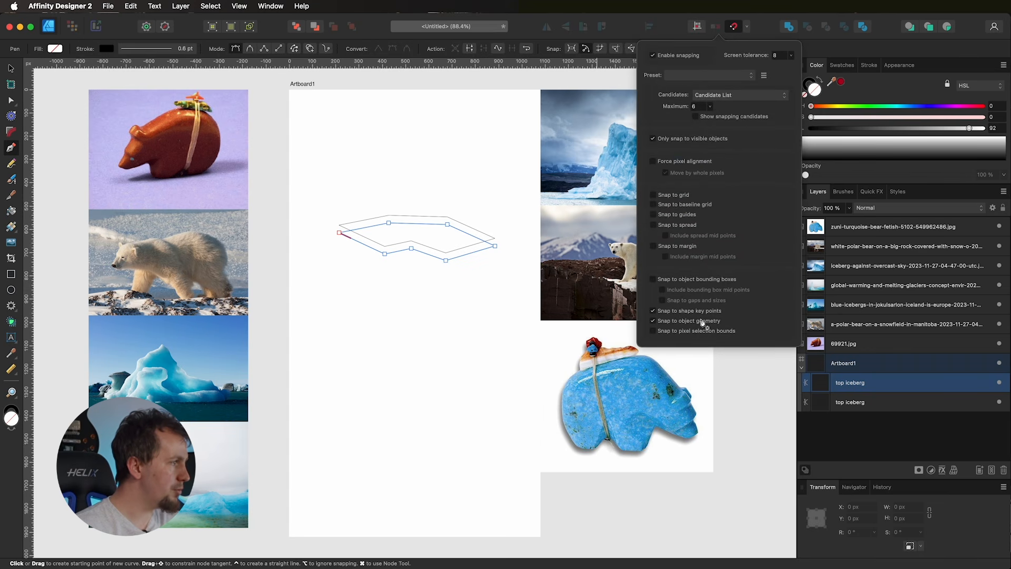
{"action": "left_click", "coordinate": [653, 279]}
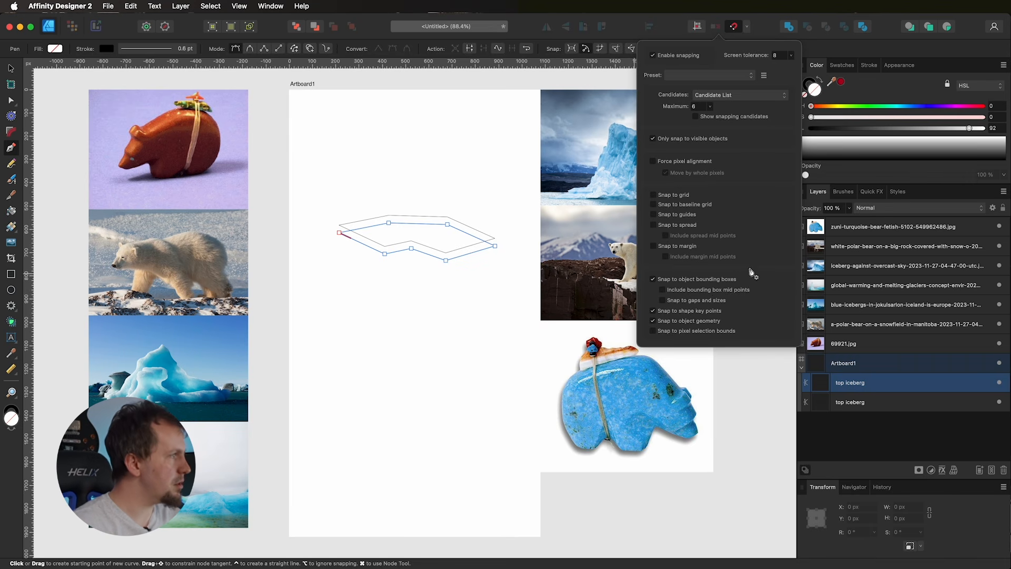
{"action": "left_click", "coordinate": [748, 27]}
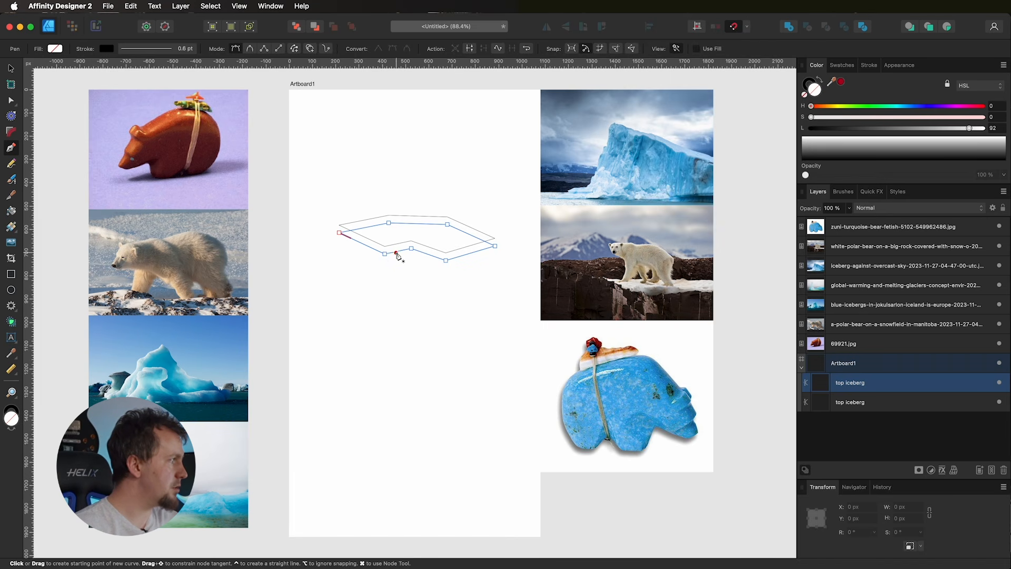
Step: Draw a closed, tapering underwater iceberg outline with the Pen Tool, from the lower top outline's outer-left corner to its outer-right corner
{"action": "left_click", "coordinate": [339, 232]}
{"action": "left_click", "coordinate": [349, 313]}
{"action": "left_click", "coordinate": [372, 325]}
{"action": "left_click", "coordinate": [397, 397]}
{"action": "left_click", "coordinate": [416, 408]}
{"action": "left_click", "coordinate": [439, 400]}
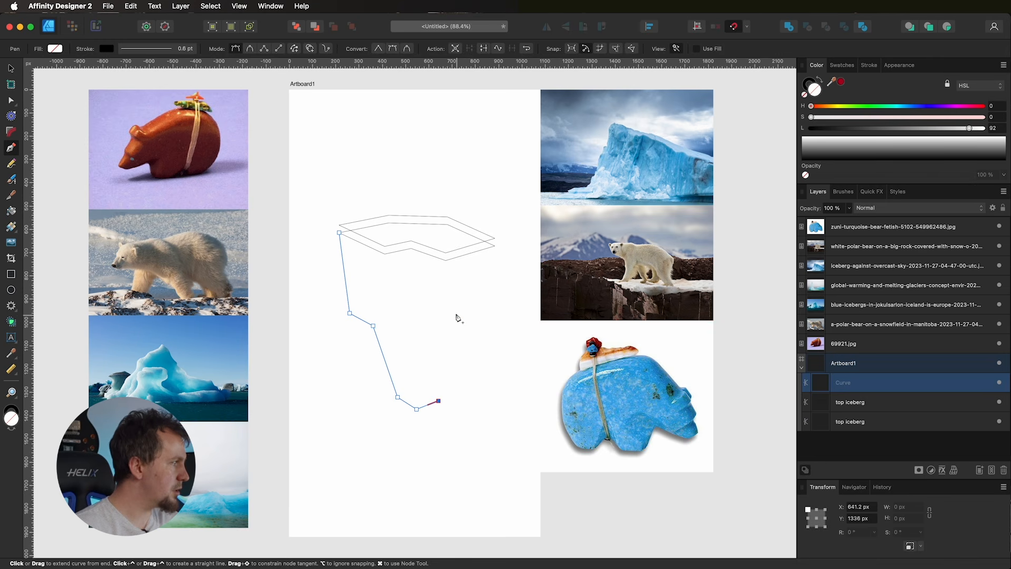
{"action": "left_click", "coordinate": [451, 321]}
{"action": "left_click", "coordinate": [471, 305]}
{"action": "left_click", "coordinate": [495, 246]}
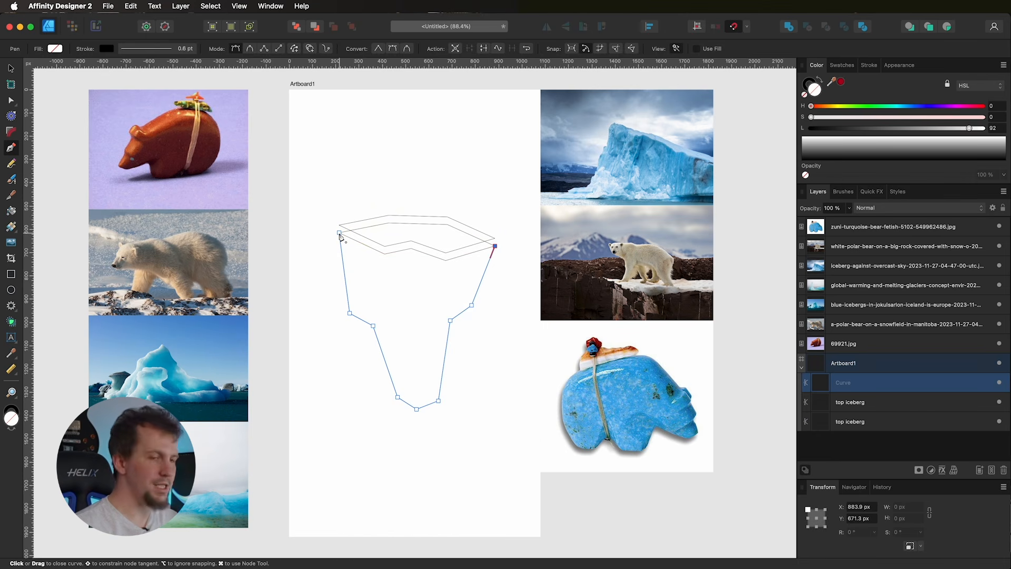
{"action": "left_click", "coordinate": [483, 49]}
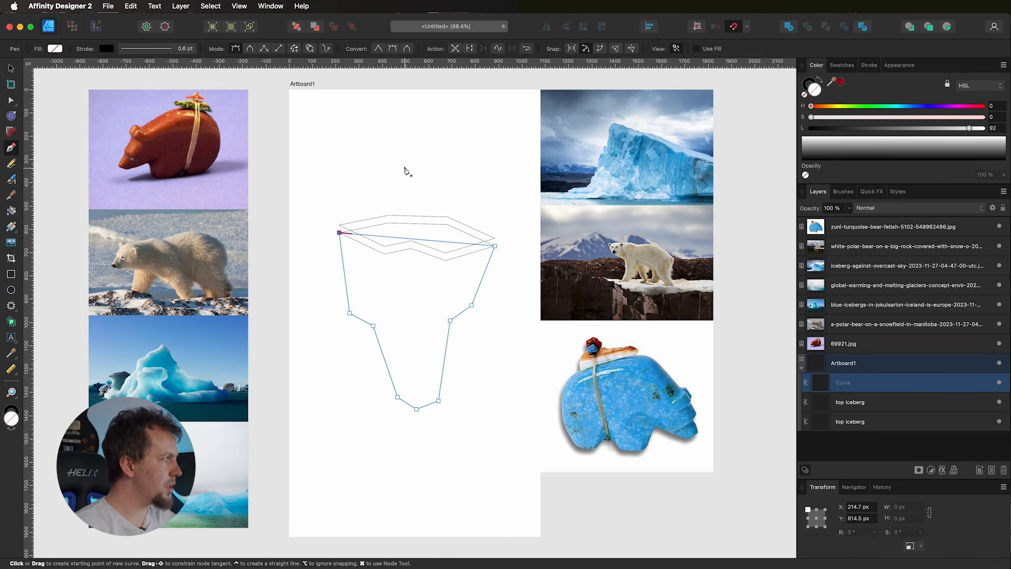
Step: Start the bear outline on the iceberg top with smooth Pen Tool nodes, curving up the rump and over the back to about X 728, Y 246 px
{"action": "scroll", "coordinate": [398, 200], "scroll_direction": "up", "scroll_amount": 5}
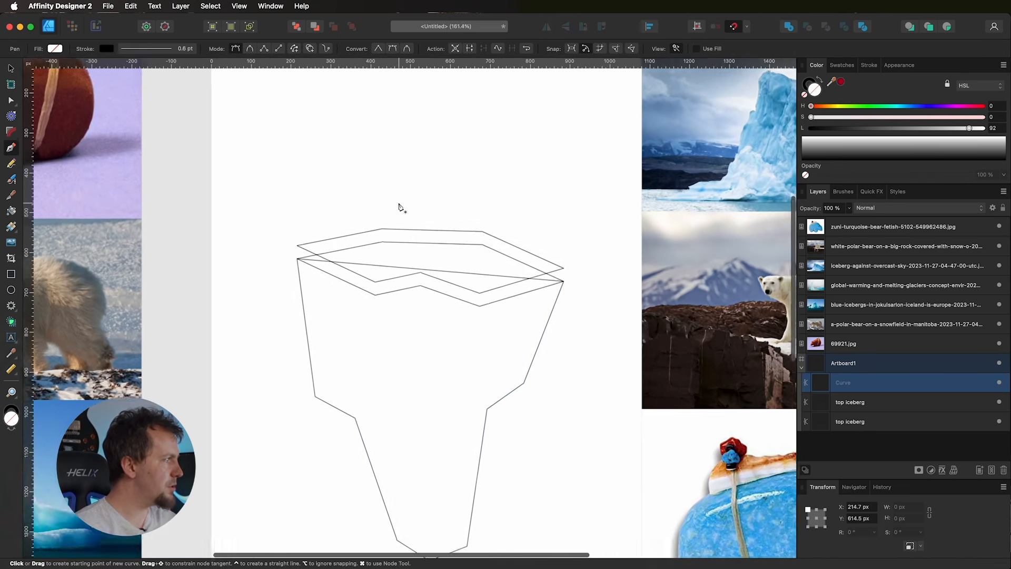
{"action": "scroll", "coordinate": [399, 204], "scroll_direction": "down", "scroll_amount": 5}
{"action": "scroll", "coordinate": [399, 208], "scroll_direction": "up", "scroll_amount": 3}
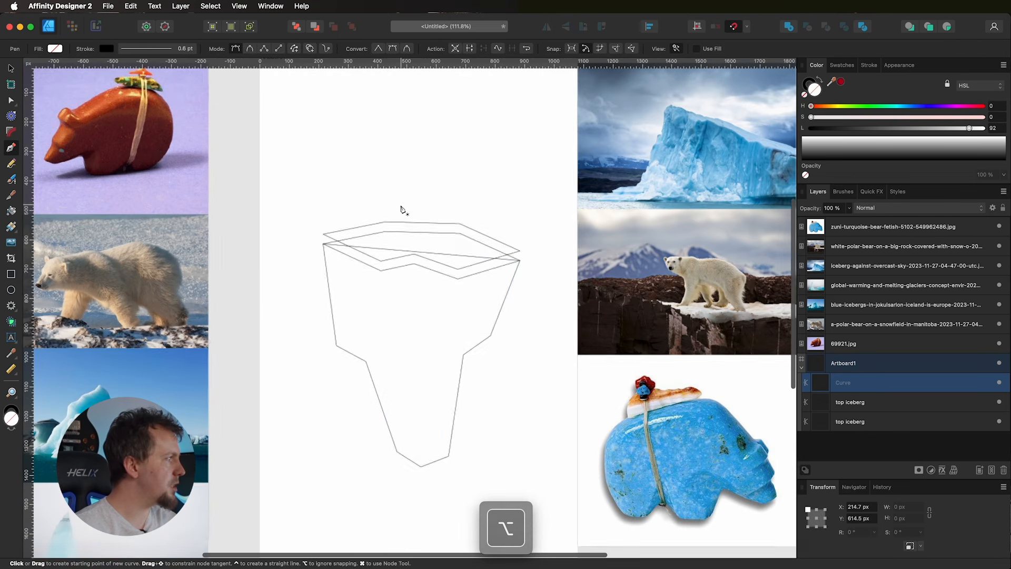
{"action": "scroll", "coordinate": [403, 211], "scroll_direction": "down", "scroll_amount": 1}
{"action": "scroll", "coordinate": [401, 212], "scroll_direction": "down", "scroll_amount": 3}
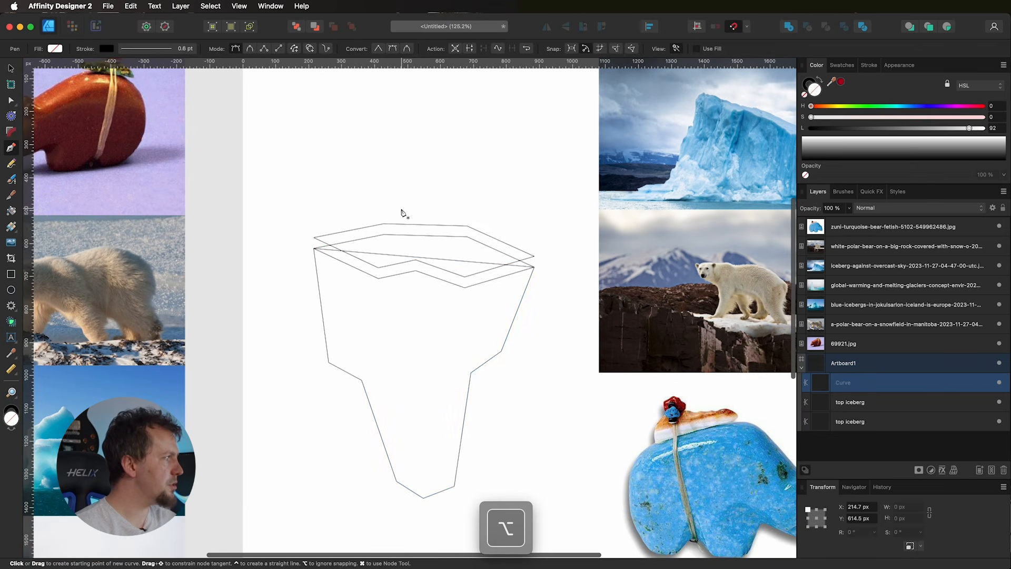
{"action": "left_click_drag", "start_coordinate": [408, 171], "coordinate": [411, 246]}
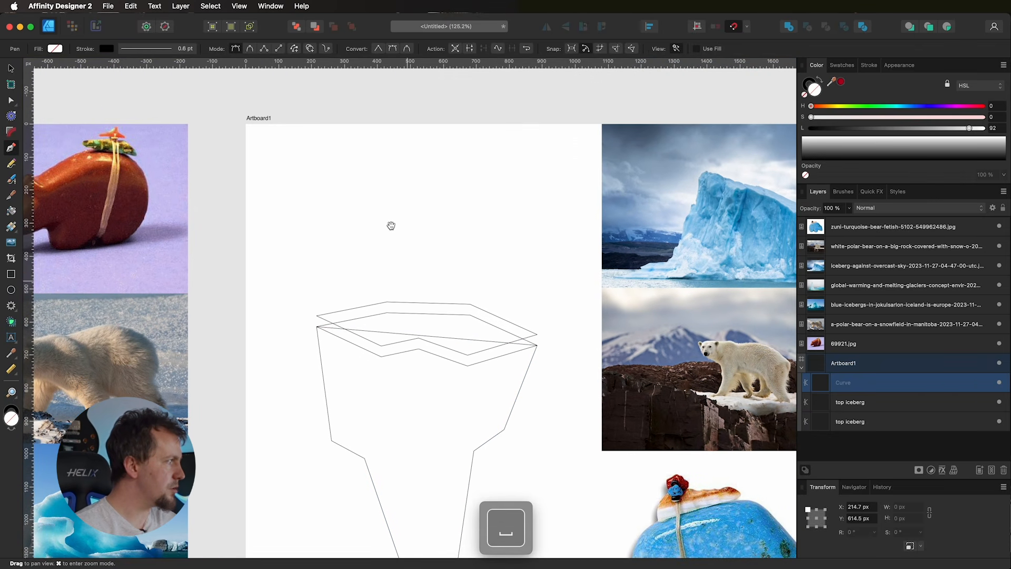
{"action": "left_click_drag", "start_coordinate": [388, 251], "coordinate": [386, 243]}
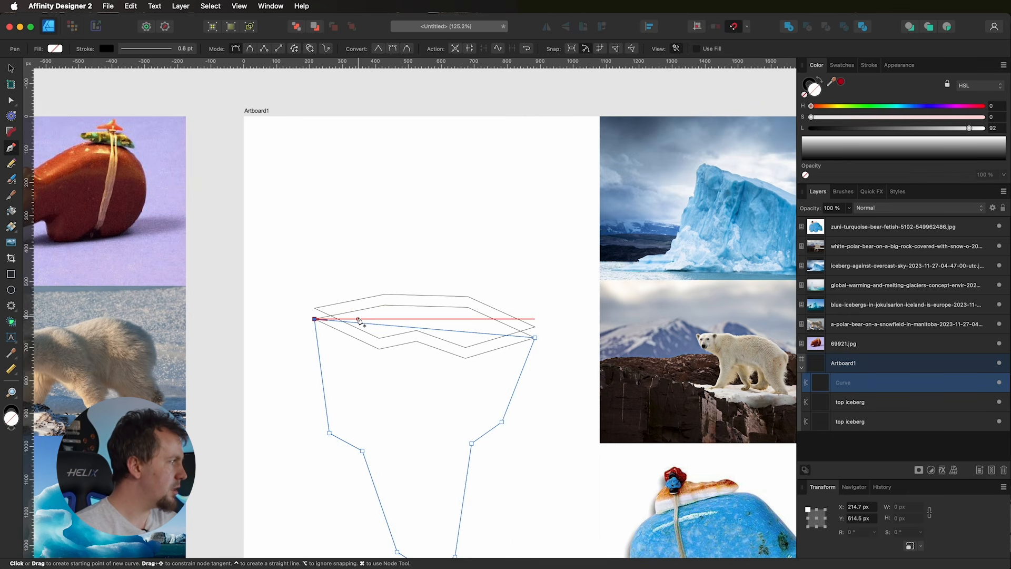
{"action": "left_click", "coordinate": [358, 319]}
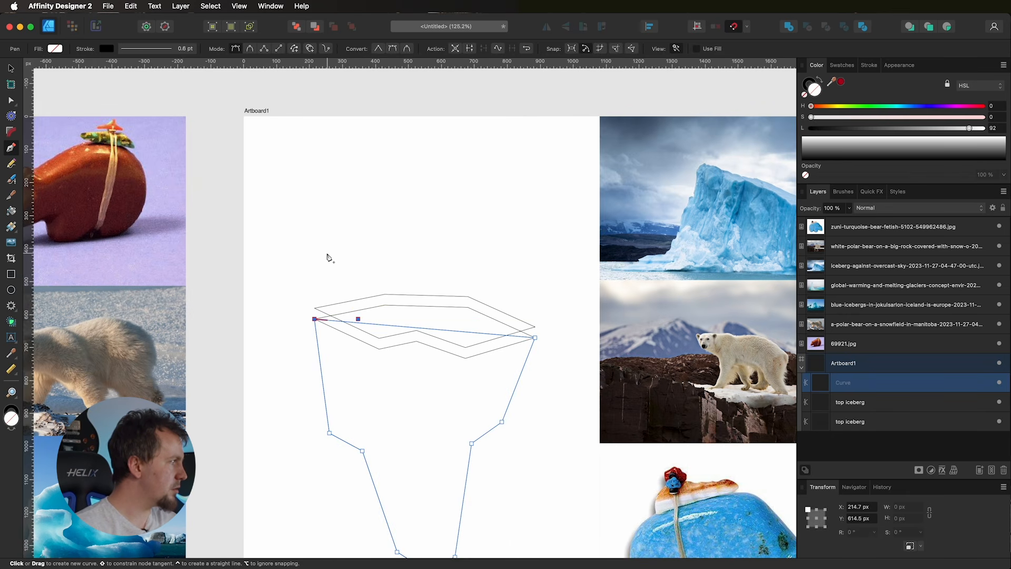
{"action": "left_click_drag", "start_coordinate": [341, 233], "coordinate": [359, 210]}
{"action": "key", "text": "space"}
{"action": "key", "text": "space"}
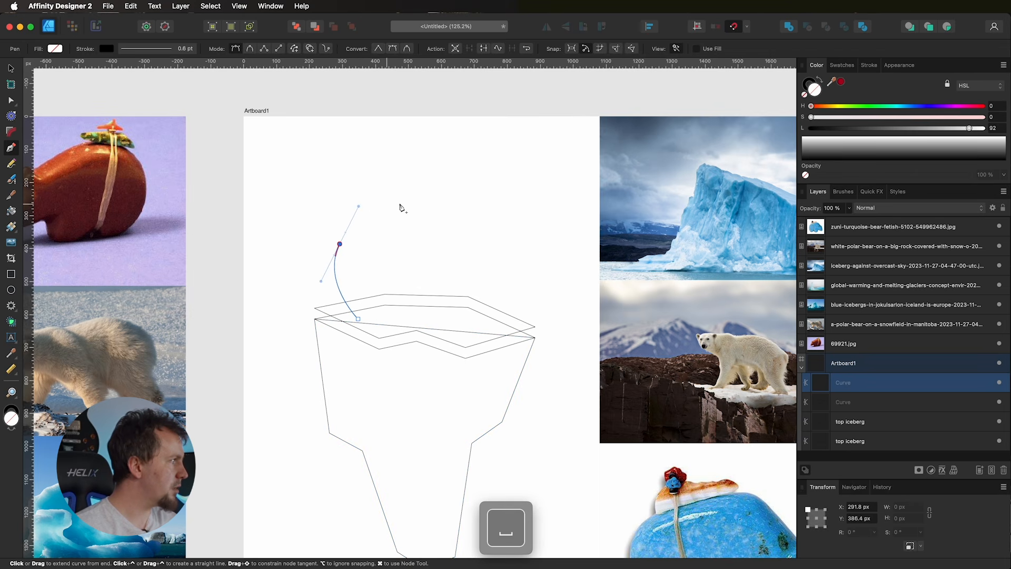
{"action": "left_click_drag", "start_coordinate": [469, 195], "coordinate": [510, 214]}
{"action": "key", "text": "space"}
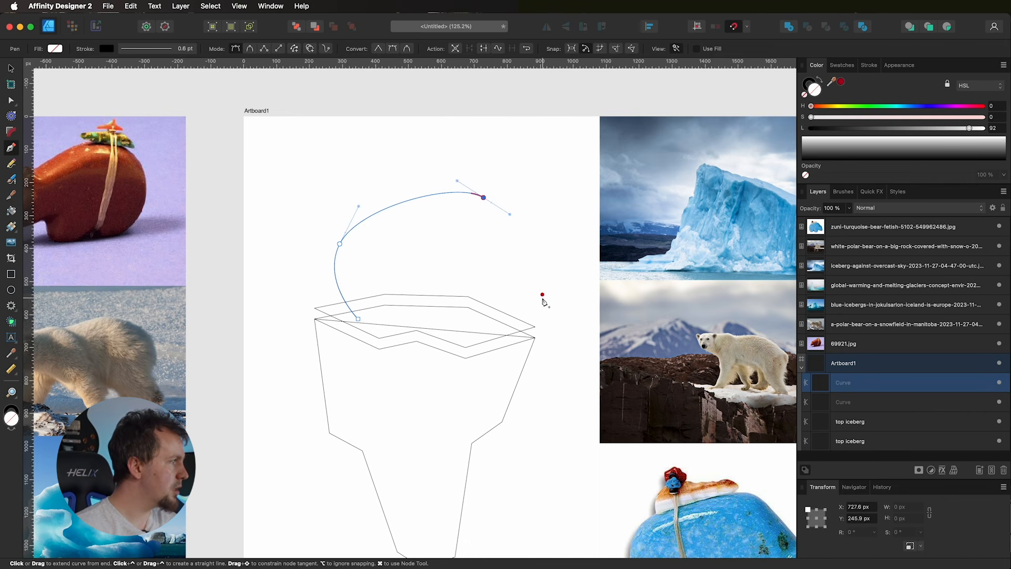
Step: Extend the bear outline down the neck and around the ear, face and snout with short straight segments, turning snapping off for the fine nodes
{"action": "left_click", "coordinate": [555, 294]}
{"action": "key", "text": "space"}
{"action": "left_click_drag", "start_coordinate": [554, 305], "coordinate": [469, 285]}
{"action": "left_click", "coordinate": [478, 275]}
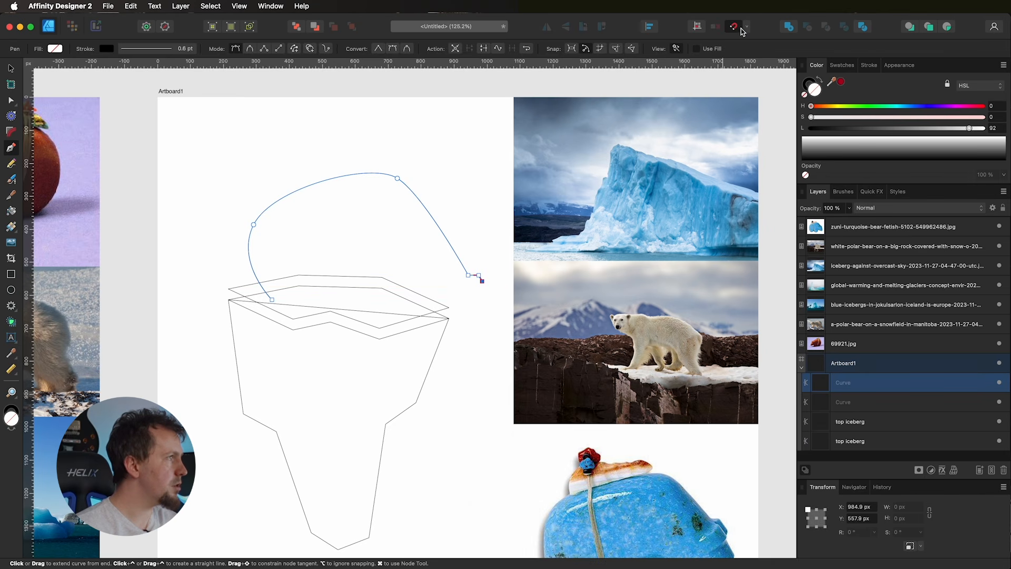
{"action": "left_click", "coordinate": [479, 301]}
{"action": "left_click", "coordinate": [479, 307]}
{"action": "left_click", "coordinate": [484, 319]}
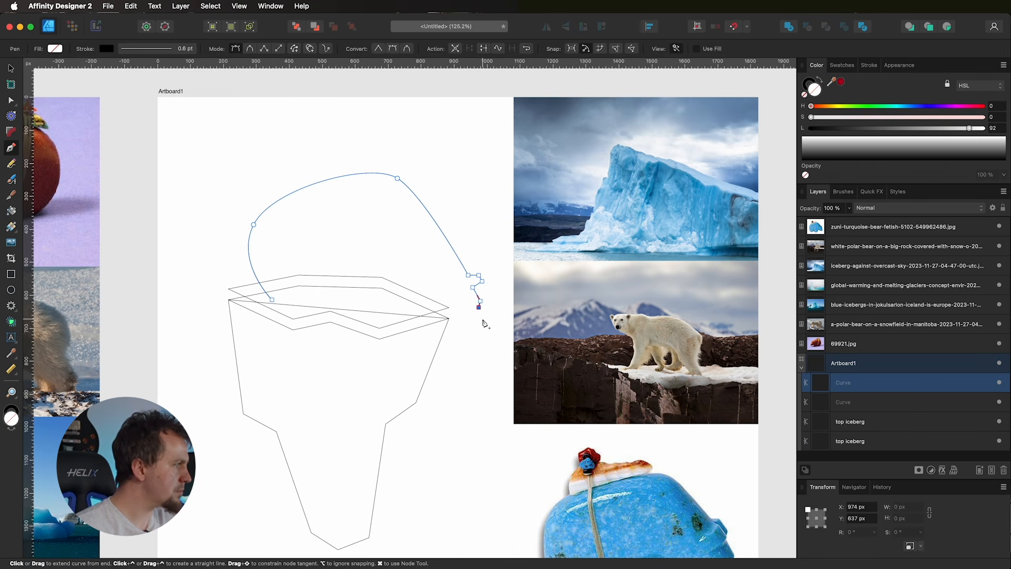
{"action": "left_click", "coordinate": [470, 322]}
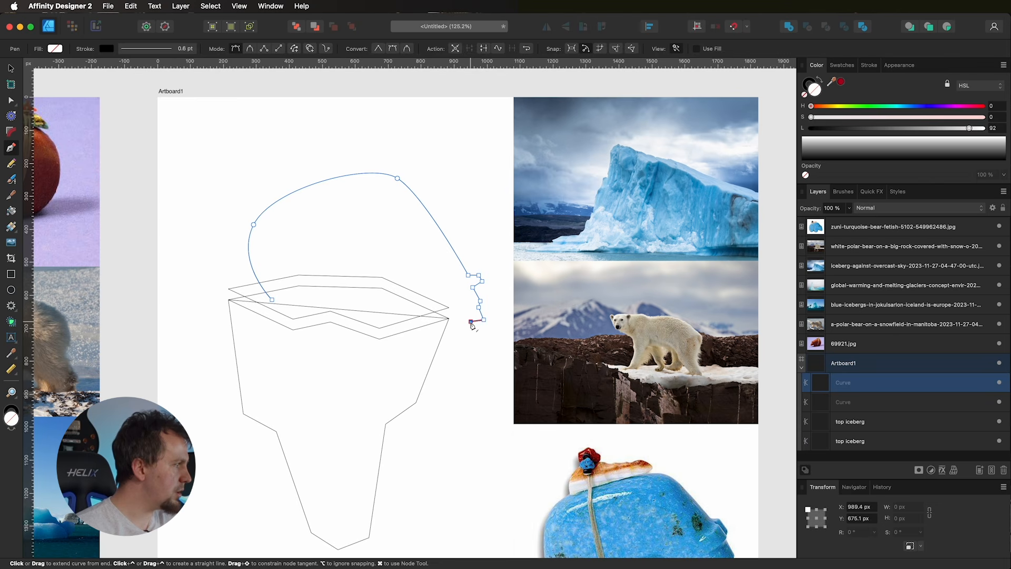
Step: Complete the bear's throat, feet and the arch between its legs with straight segments, closing the outline at its starting node
{"action": "left_click", "coordinate": [430, 284]}
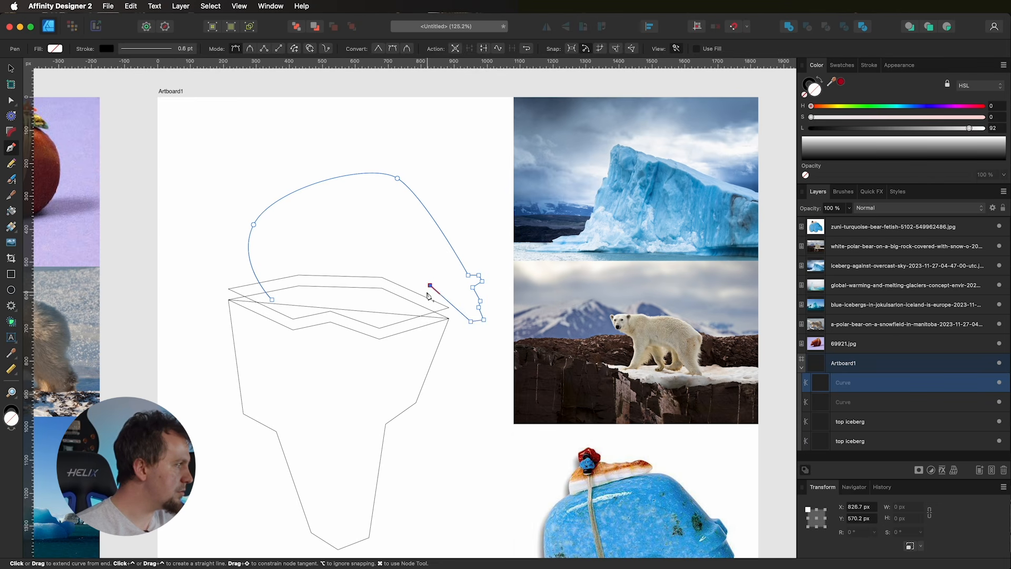
{"action": "left_click", "coordinate": [399, 306]}
{"action": "left_click", "coordinate": [370, 306]}
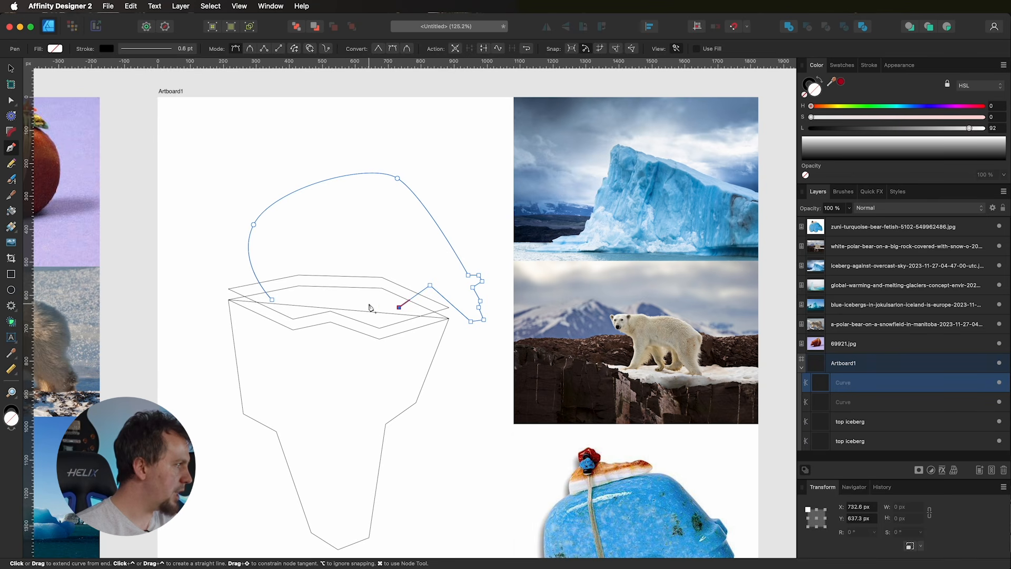
{"action": "left_click", "coordinate": [343, 283]}
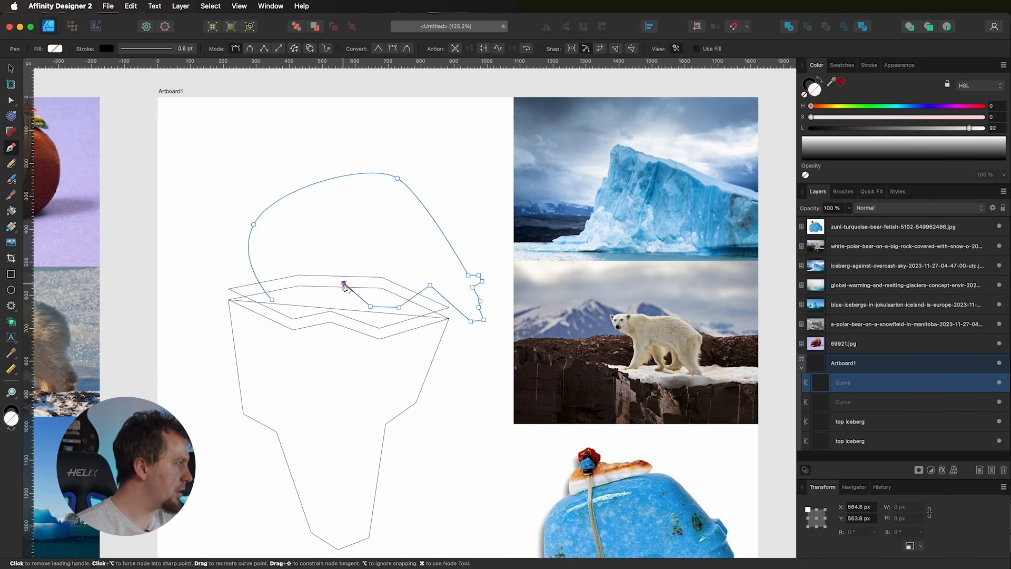
{"action": "left_click", "coordinate": [317, 300]}
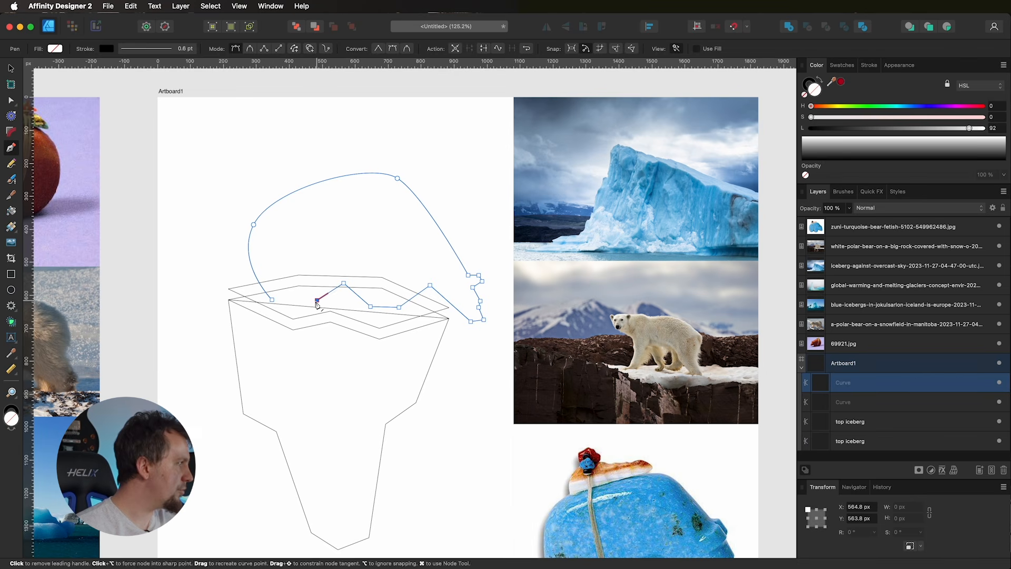
{"action": "left_click", "coordinate": [273, 301]}
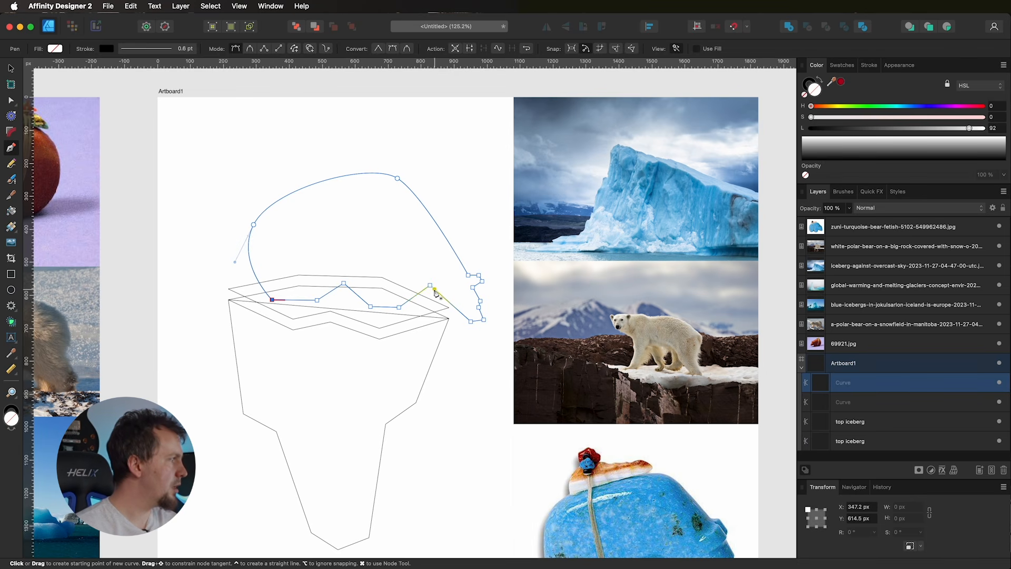
Step: Using the Node Tool's Transform Mode, rotate the bear's head nodes about 17° and enlarge them to about 200 × 218 px
{"action": "scroll", "coordinate": [438, 292], "scroll_direction": "down", "scroll_amount": 2}
{"action": "scroll", "coordinate": [435, 292], "scroll_direction": "down", "scroll_amount": 1}
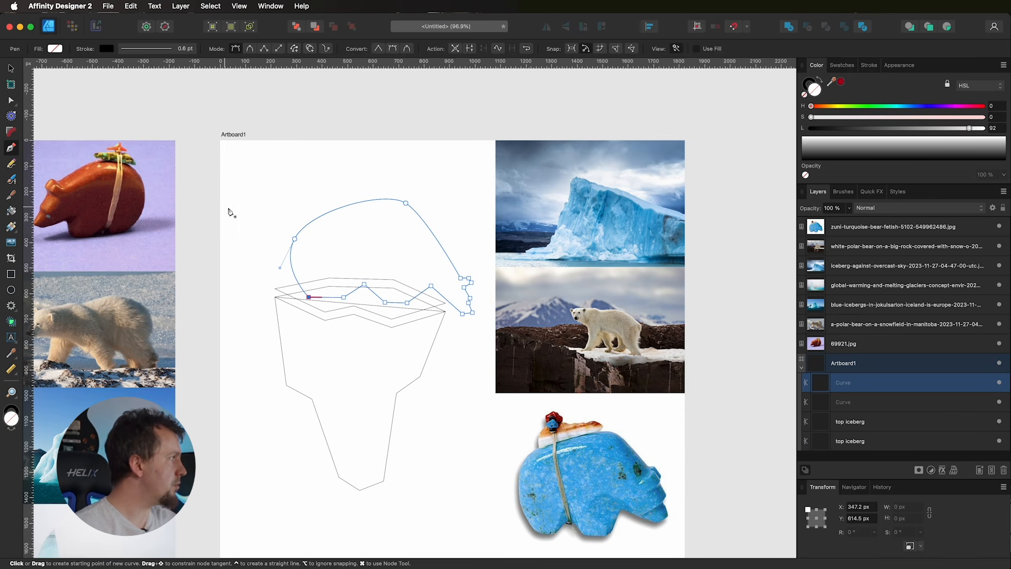
{"action": "left_click", "coordinate": [11, 100]}
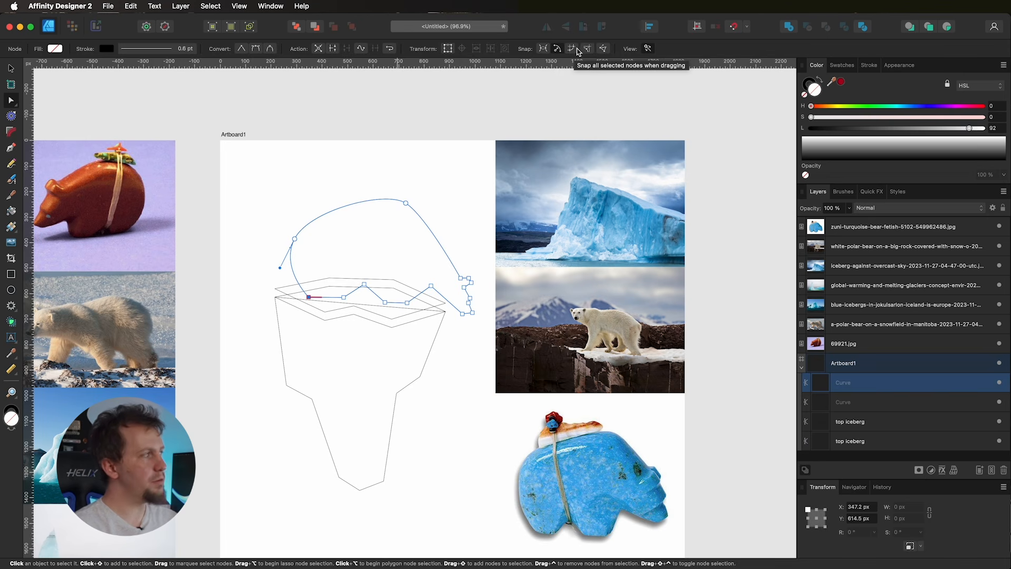
{"action": "left_click", "coordinate": [735, 25]}
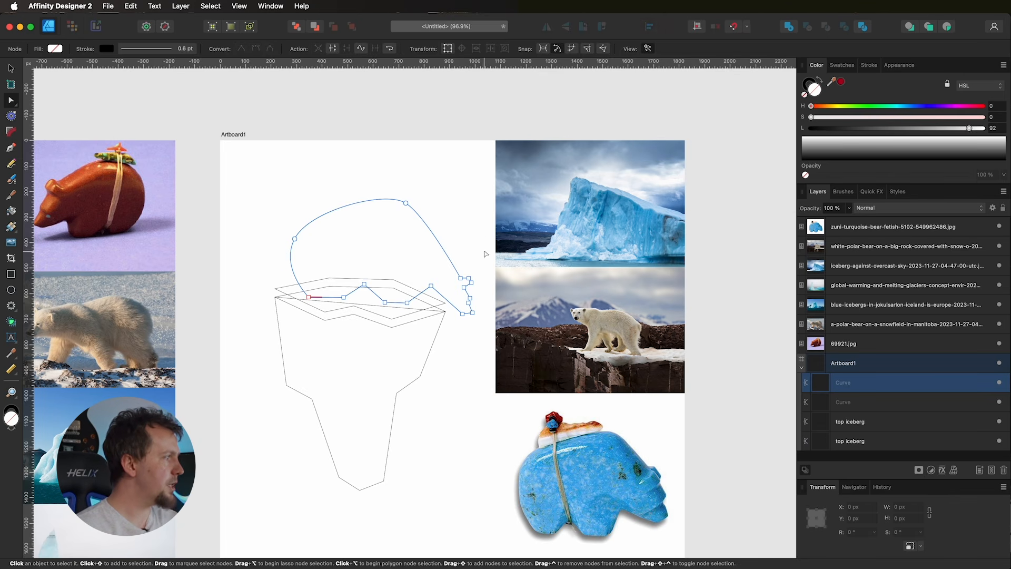
{"action": "left_click_drag", "start_coordinate": [487, 253], "coordinate": [426, 335]}
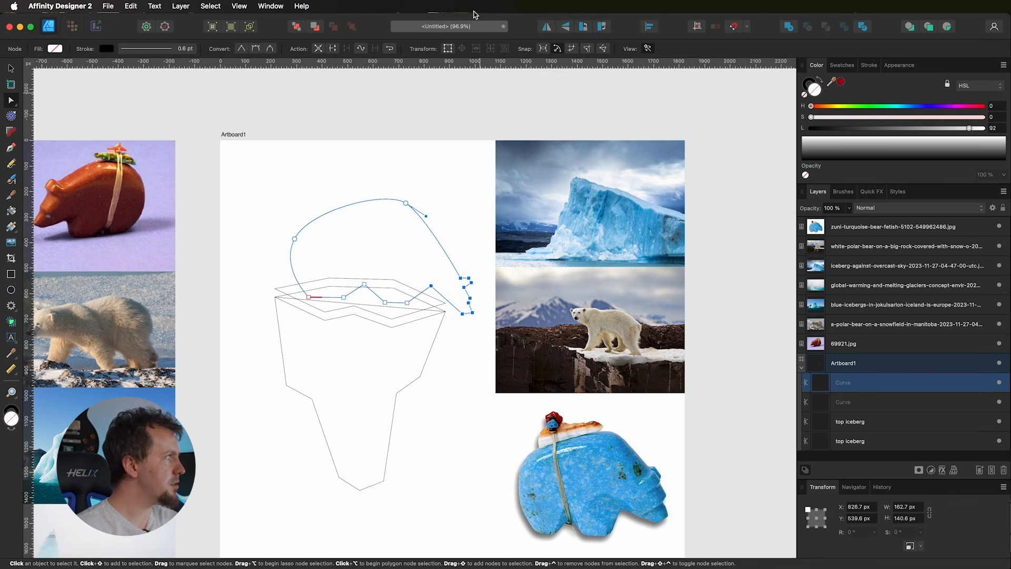
{"action": "left_click", "coordinate": [448, 49]}
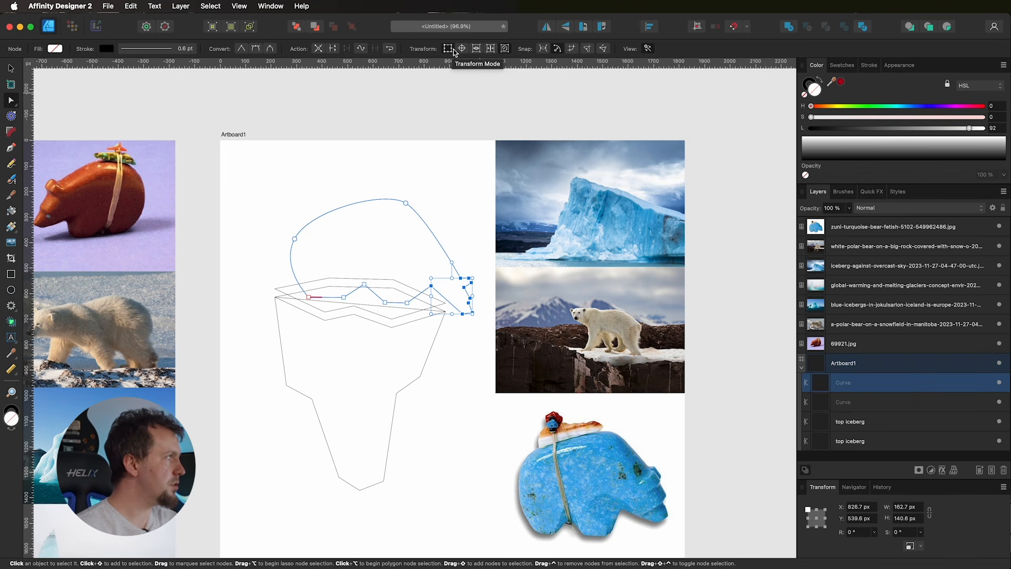
{"action": "left_click_drag", "start_coordinate": [473, 276], "coordinate": [444, 252]}
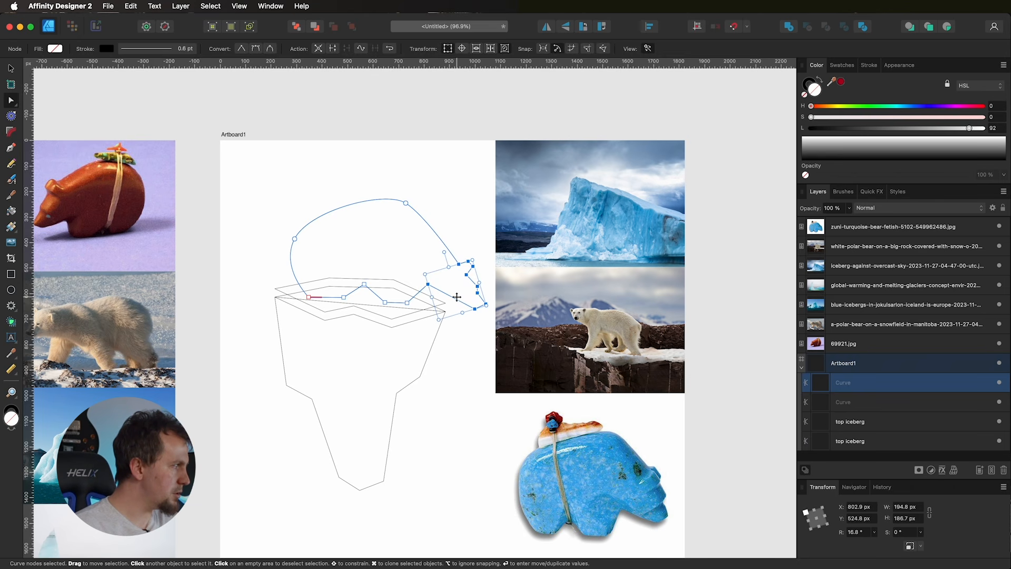
{"action": "left_click_drag", "start_coordinate": [449, 268], "coordinate": [447, 261]}
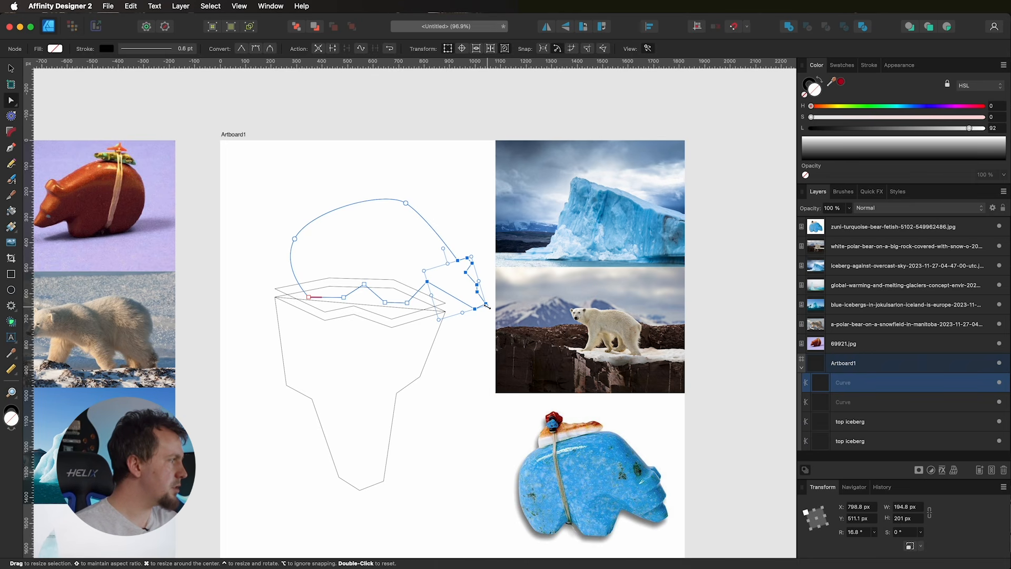
{"action": "left_click_drag", "start_coordinate": [486, 305], "coordinate": [498, 310]}
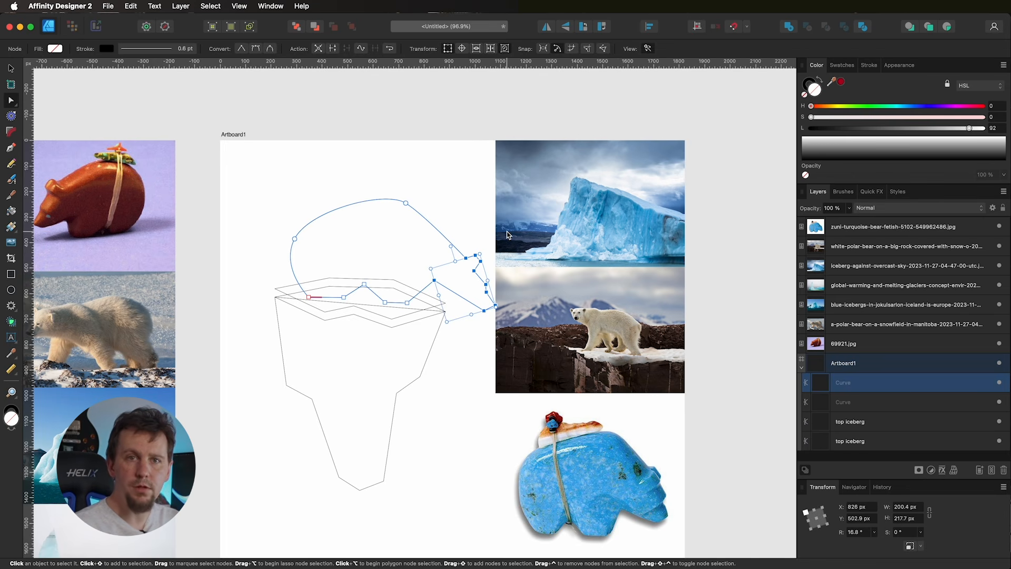
{"action": "left_click", "coordinate": [469, 212]}
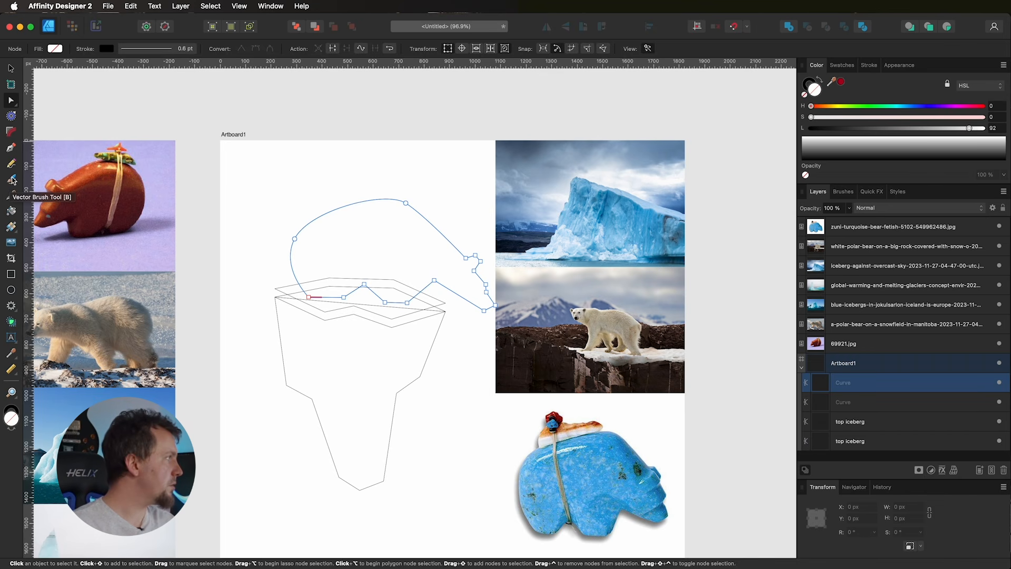
Step: Round the arch between the bear's legs to a radius of about 79 px with the Corner Tool, comparing concave and Rounded corner types
{"action": "left_click", "coordinate": [11, 132]}
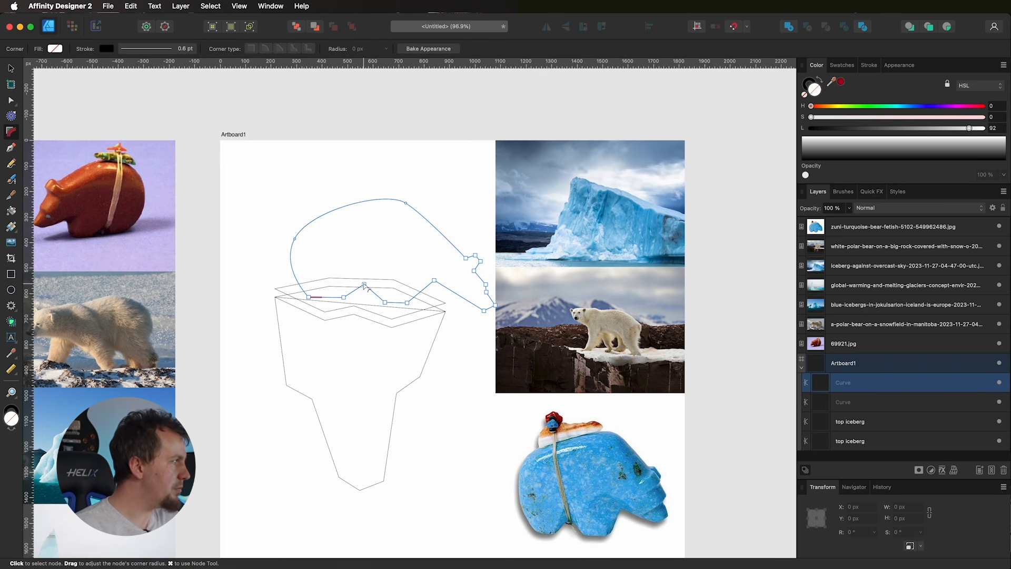
{"action": "left_click", "coordinate": [364, 286]}
{"action": "left_click_drag", "start_coordinate": [364, 299], "coordinate": [366, 308]}
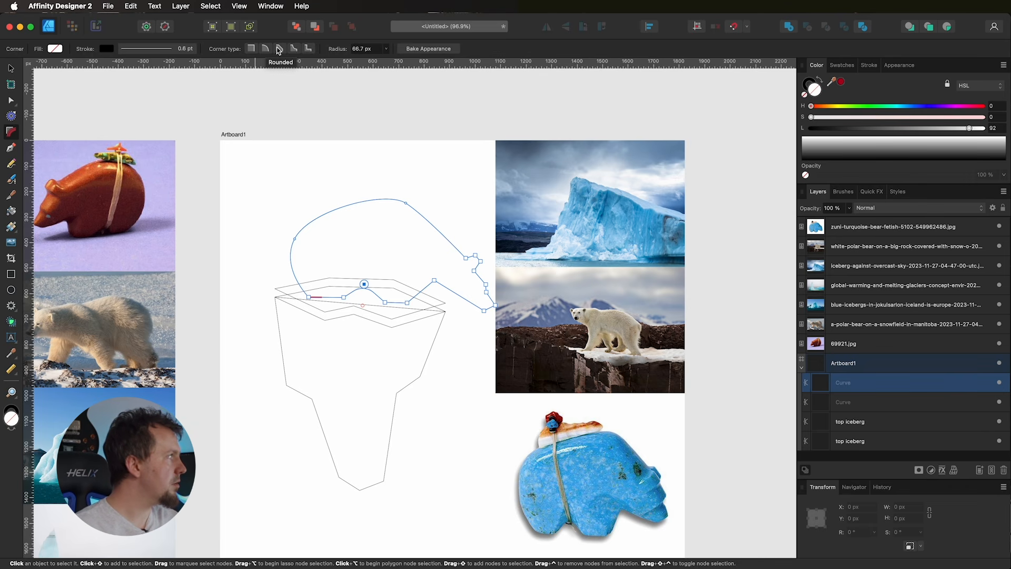
{"action": "left_click", "coordinate": [295, 51]}
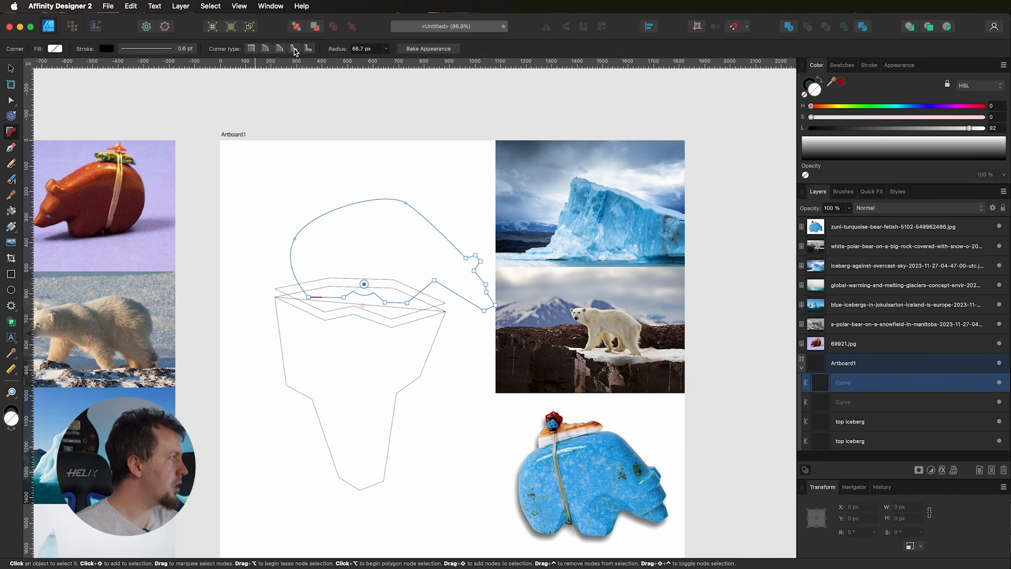
{"action": "left_click_drag", "start_coordinate": [365, 286], "coordinate": [369, 311]}
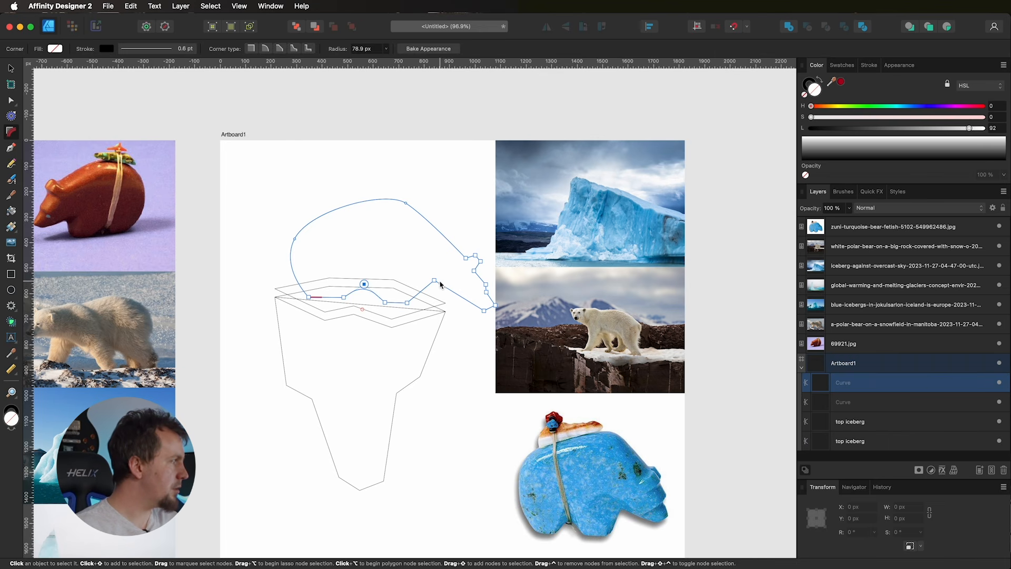
Step: Round the bear's throat corner and the front foot's two corners, giving the foot radii of about 23 px and 8 px
{"action": "left_click_drag", "start_coordinate": [434, 280], "coordinate": [442, 316]}
{"action": "left_click", "coordinate": [408, 303]}
{"action": "left_click_drag", "start_coordinate": [415, 311], "coordinate": [430, 301]}
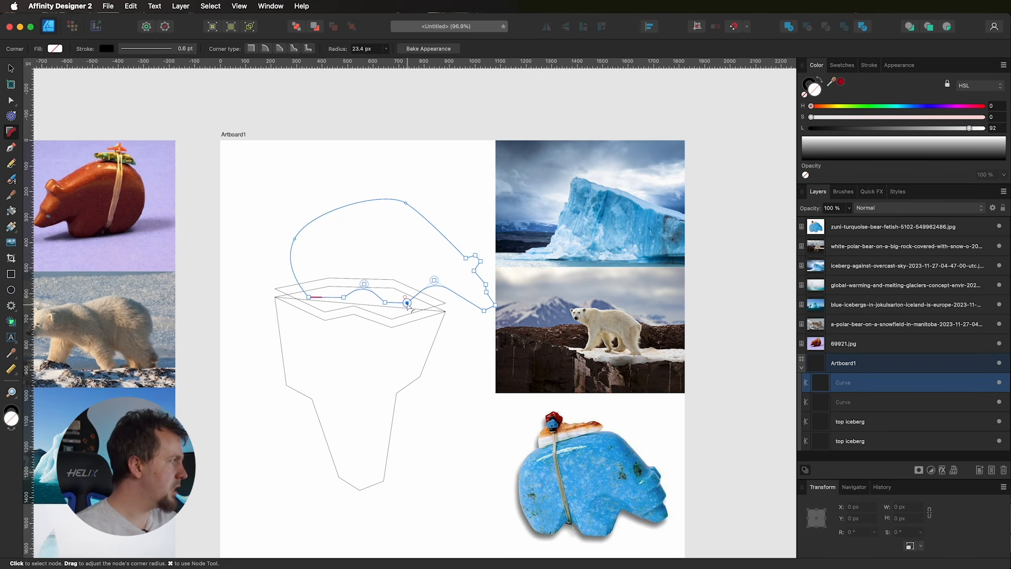
{"action": "scroll", "coordinate": [410, 307], "scroll_direction": "up", "scroll_amount": 5}
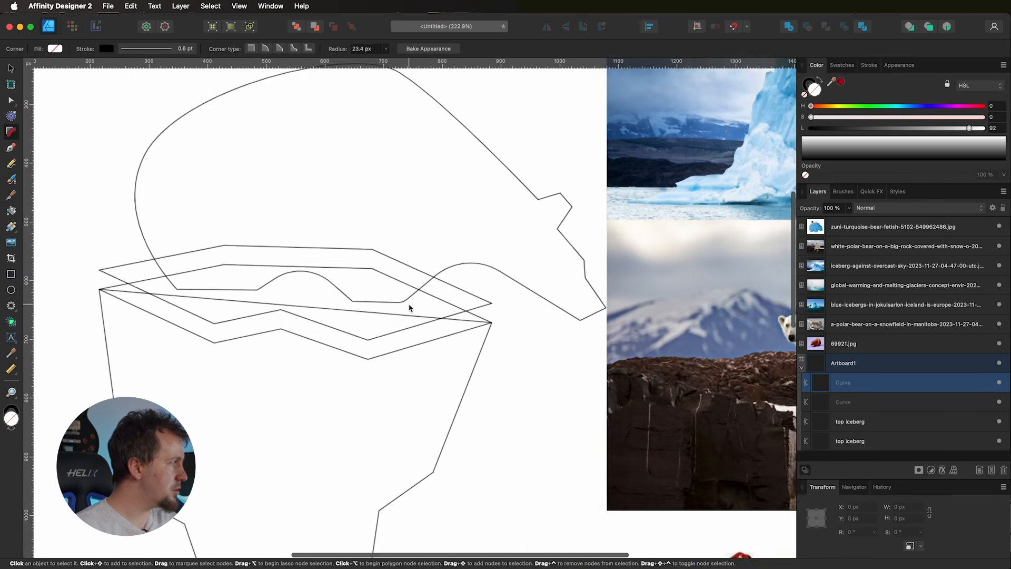
{"action": "left_click", "coordinate": [350, 299]}
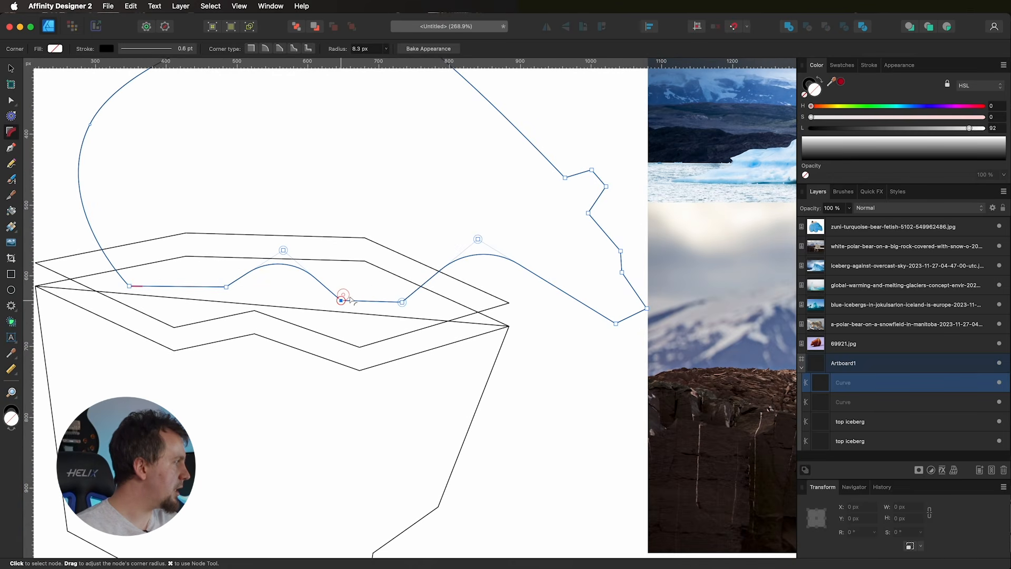
Step: Round the hind foot's two corners and the snout's two corners, giving the heel a radius of about 26 px and the chin 12 px
{"action": "left_click", "coordinate": [226, 287]}
{"action": "left_click", "coordinate": [129, 285]}
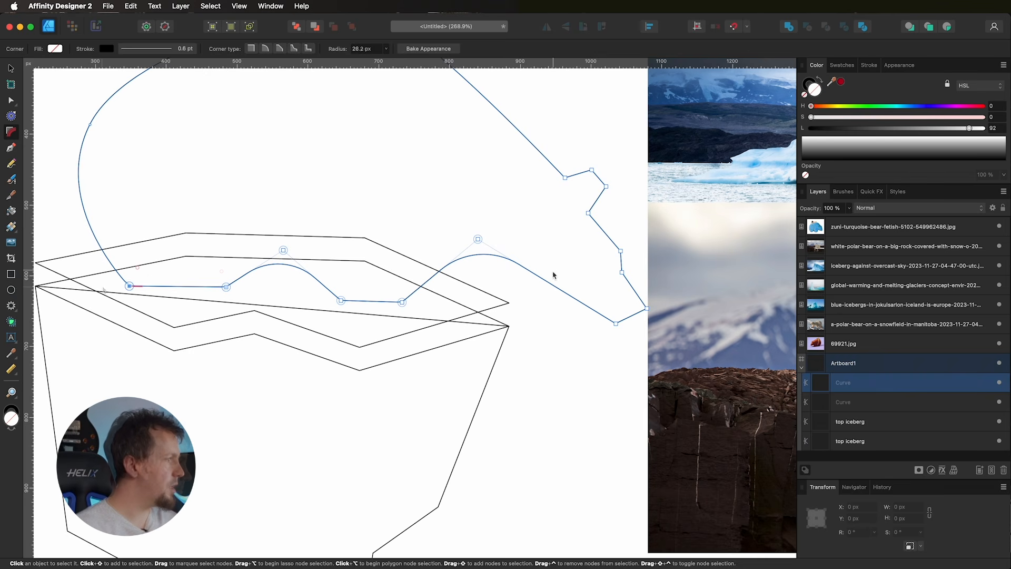
{"action": "key", "text": "space"}
{"action": "left_click_drag", "start_coordinate": [585, 276], "coordinate": [370, 296]}
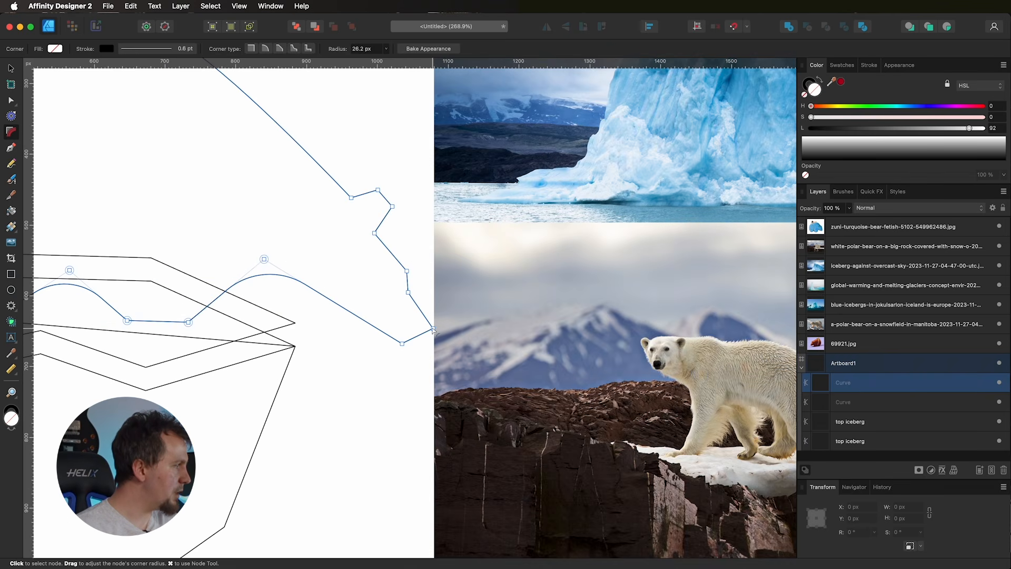
{"action": "left_click", "coordinate": [432, 329]}
{"action": "left_click", "coordinate": [402, 344]}
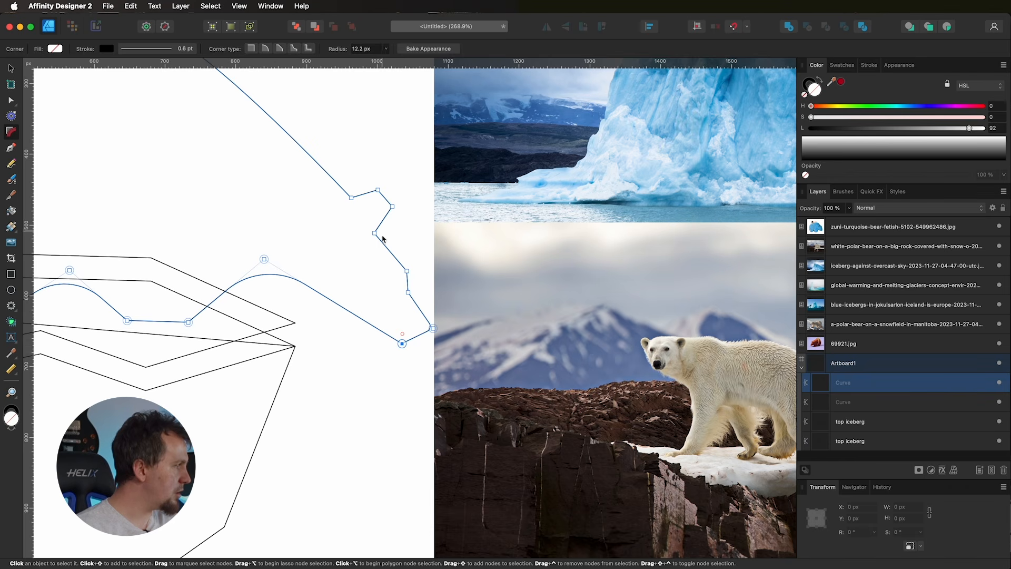
Step: Round the forehead and ear corners of the bear's head, with radii of about 16 px in front of the ear and 11 px at its front corner
{"action": "left_click", "coordinate": [408, 292]}
{"action": "left_click", "coordinate": [374, 233]}
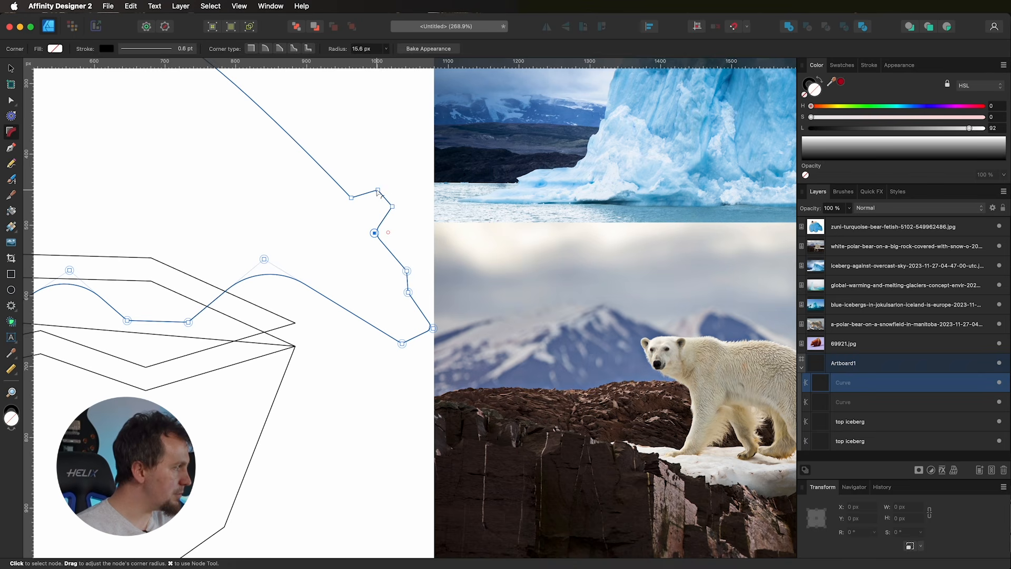
{"action": "left_click", "coordinate": [351, 198]}
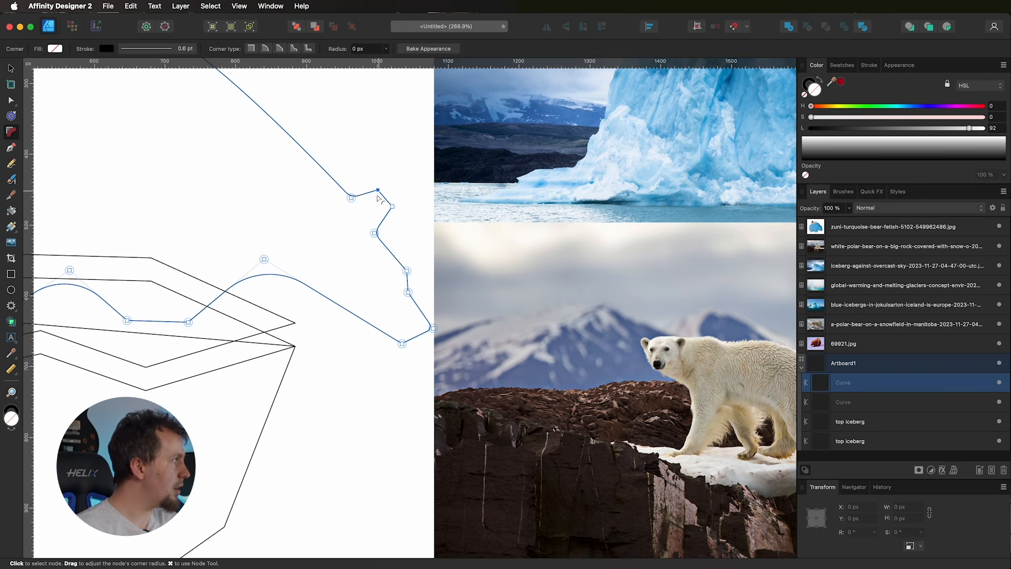
{"action": "left_click", "coordinate": [392, 206]}
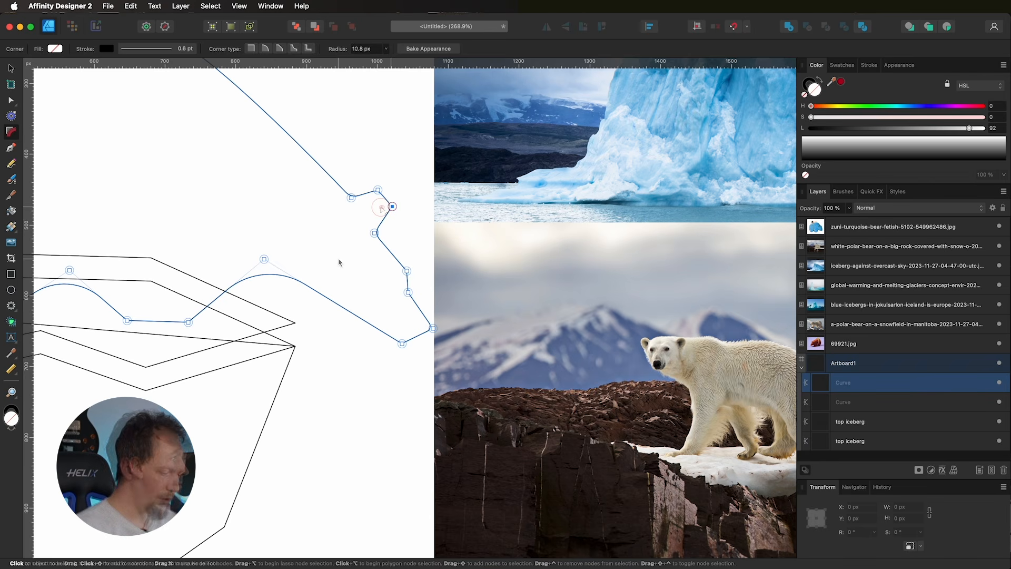
Step: With the Node Tool, compare the back's curve nodes and their handles with the rounded front foot and throat corners
{"action": "key", "text": "cmd+0"}
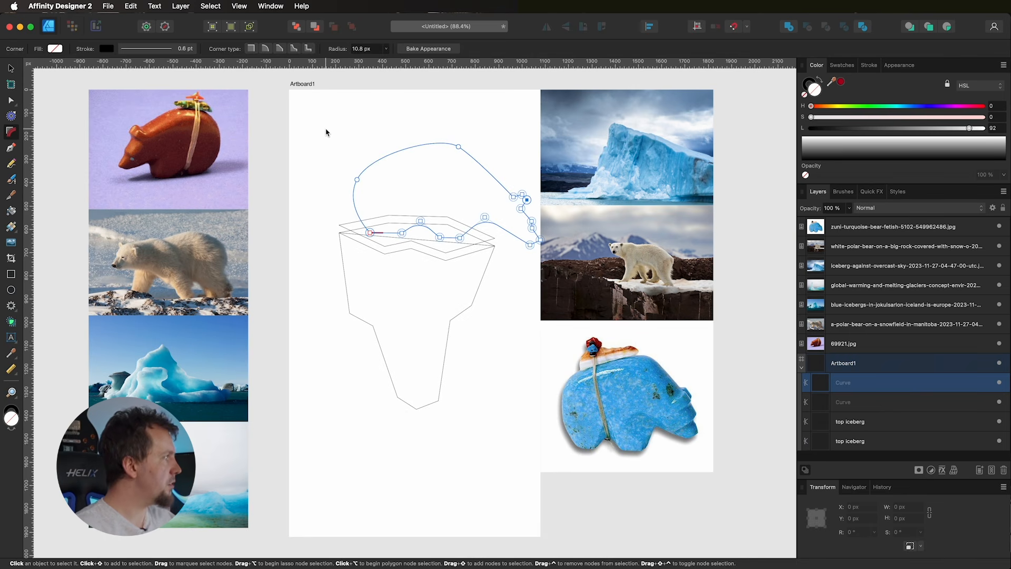
{"action": "key", "text": "a"}
{"action": "left_click", "coordinate": [357, 179]}
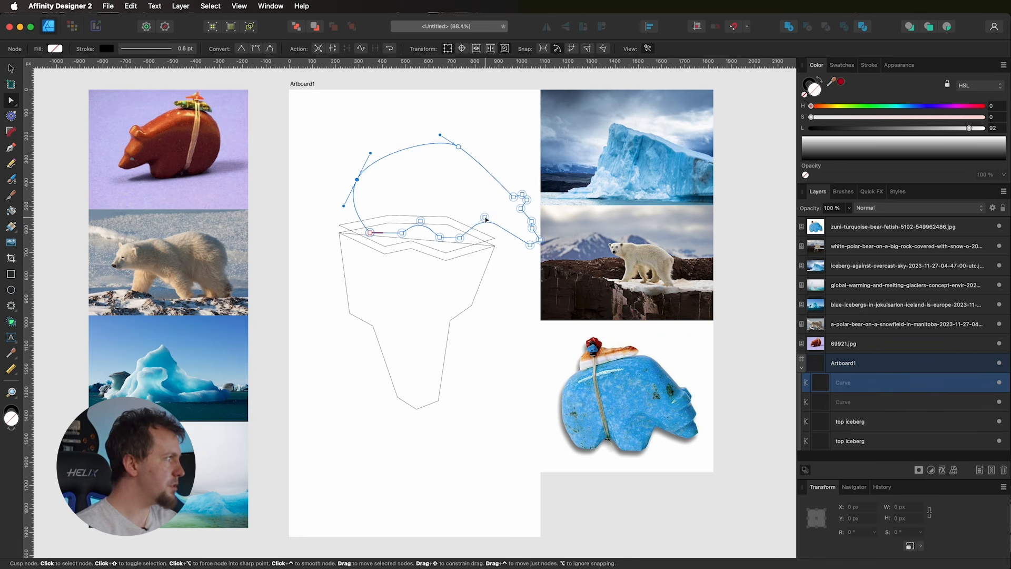
{"action": "left_click", "coordinate": [458, 147]}
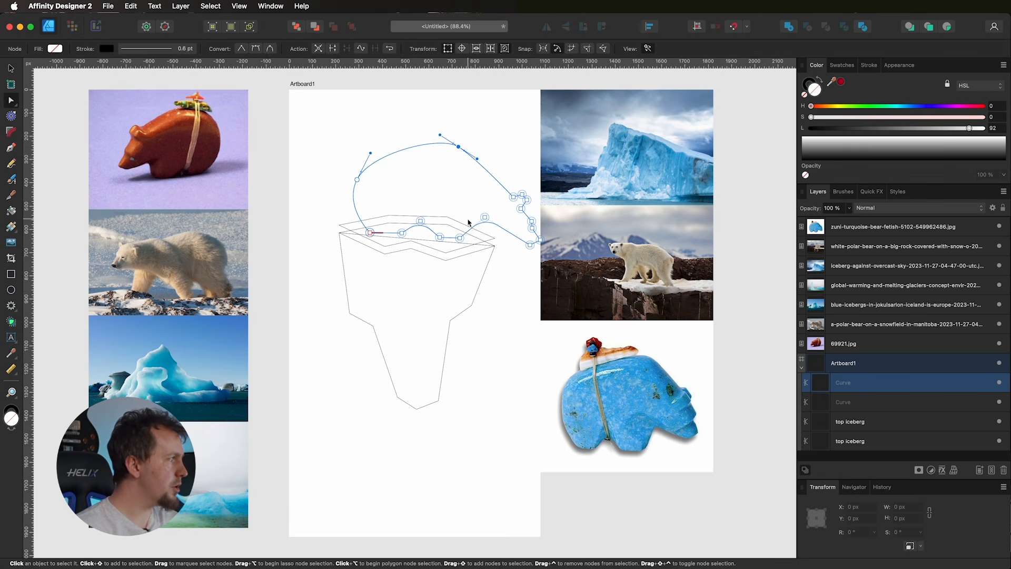
{"action": "left_click", "coordinate": [460, 239]}
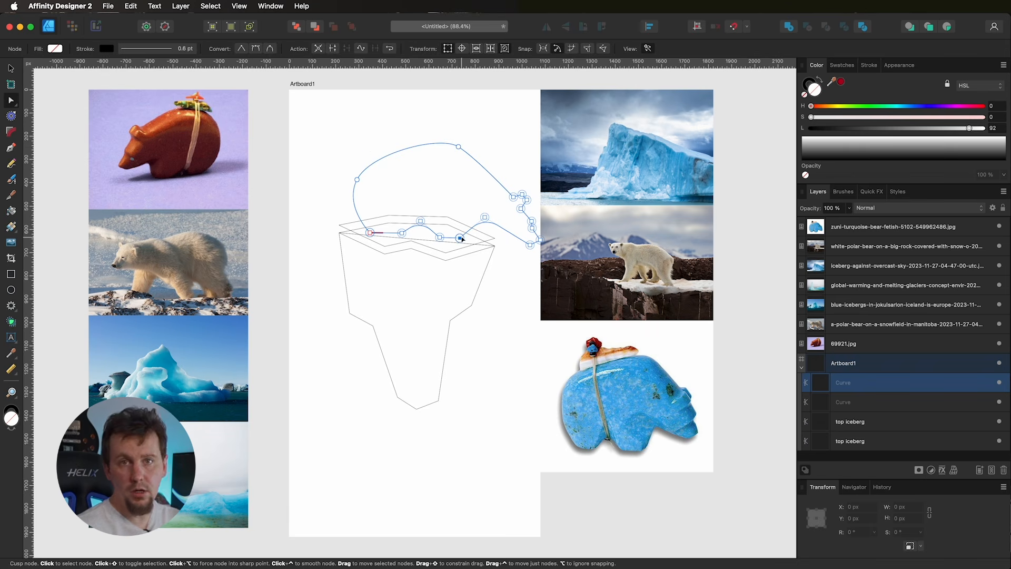
{"action": "left_click", "coordinate": [484, 217]}
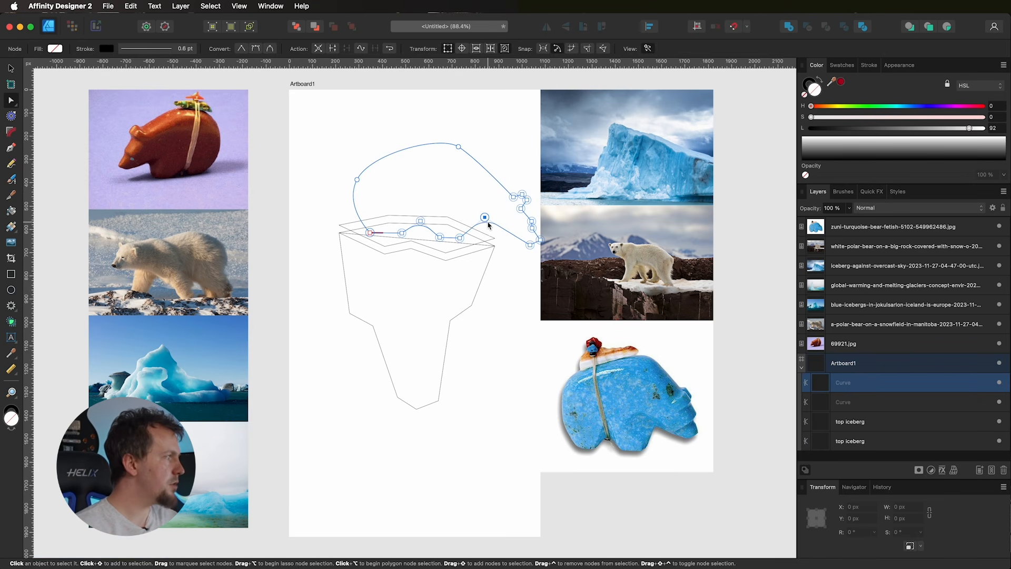
Step: Shift the rounded throat, leg arch and foot corner nodes slightly with the Node Tool to refine the bear's underside
{"action": "scroll", "coordinate": [485, 223], "scroll_direction": "up", "scroll_amount": 3}
{"action": "scroll", "coordinate": [487, 225], "scroll_direction": "up", "scroll_amount": 2}
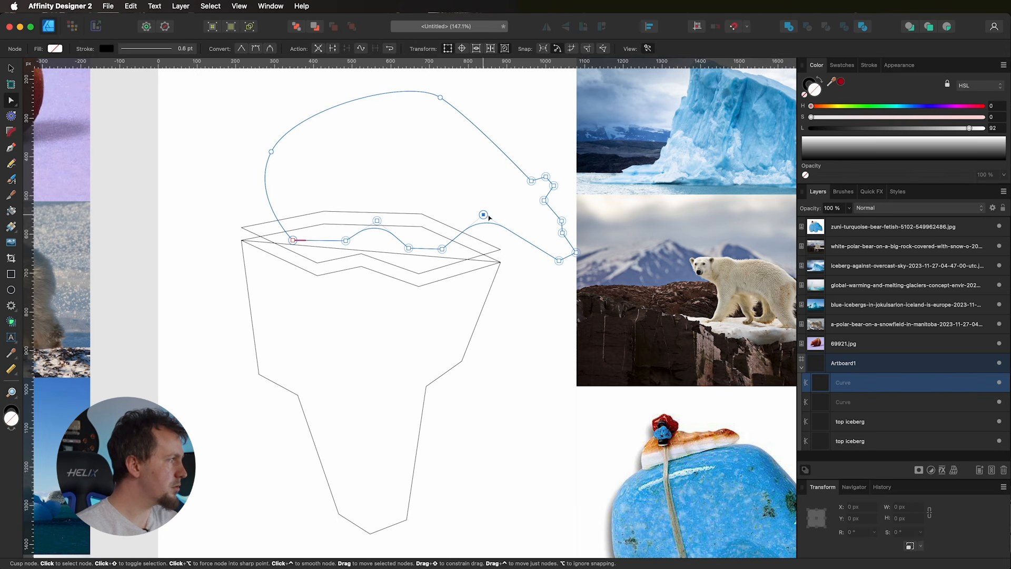
{"action": "mouse_move", "coordinate": [502, 219]}
{"action": "left_mouse_down"}
{"action": "mouse_move", "coordinate": [506, 227]}
{"action": "mouse_move", "coordinate": [489, 230]}
{"action": "mouse_move", "coordinate": [500, 221]}
{"action": "mouse_move", "coordinate": [499, 229]}
{"action": "left_mouse_up"}
{"action": "left_click", "coordinate": [559, 261]}
{"action": "left_click", "coordinate": [409, 248]}
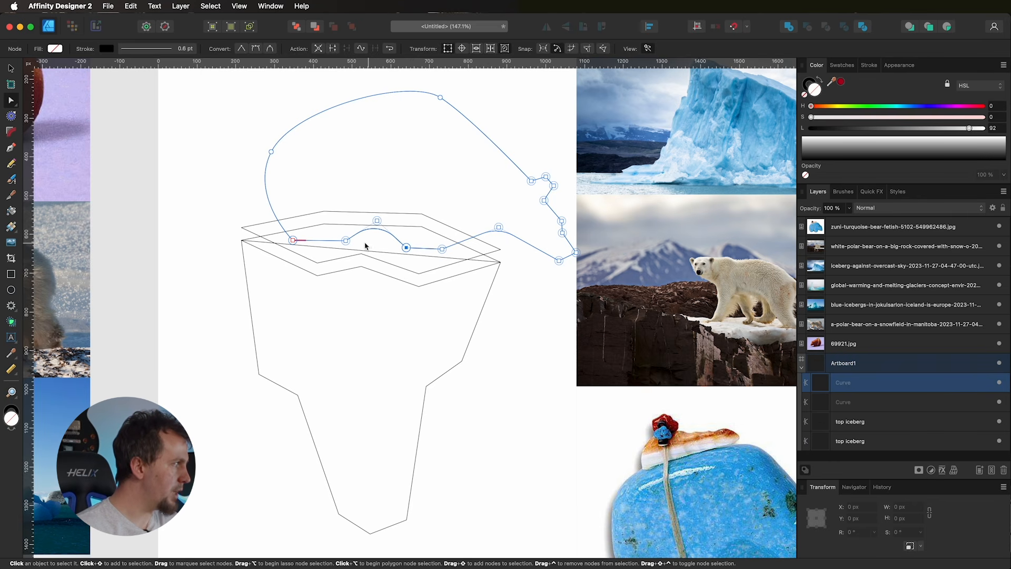
{"action": "left_click_drag", "start_coordinate": [377, 220], "coordinate": [375, 223]}
Step: Add a node just above the toe of the front and hind feet and pull each toe corner forward to form paws
{"action": "left_click", "coordinate": [457, 243]}
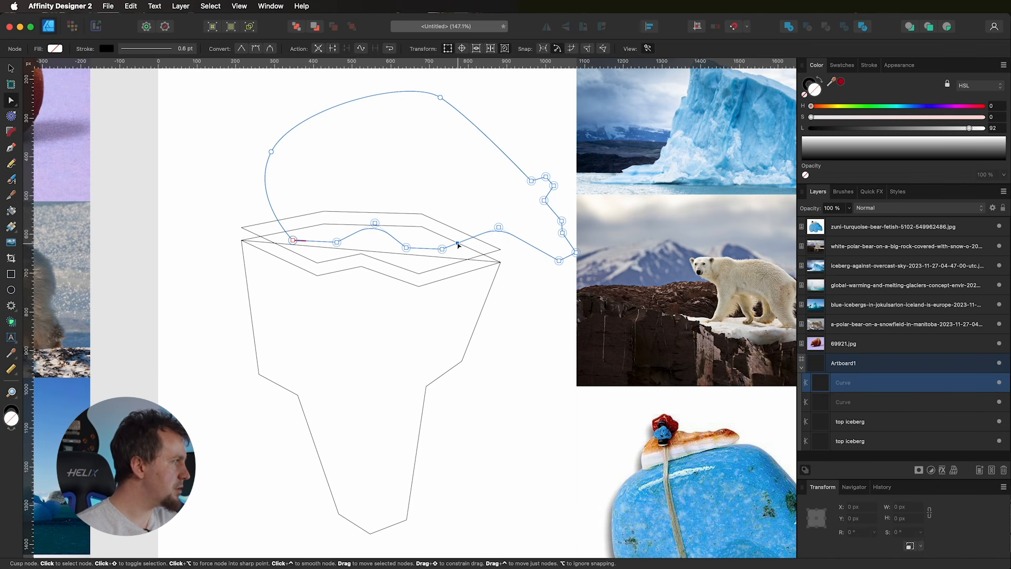
{"action": "left_click_drag", "start_coordinate": [456, 243], "coordinate": [463, 253]}
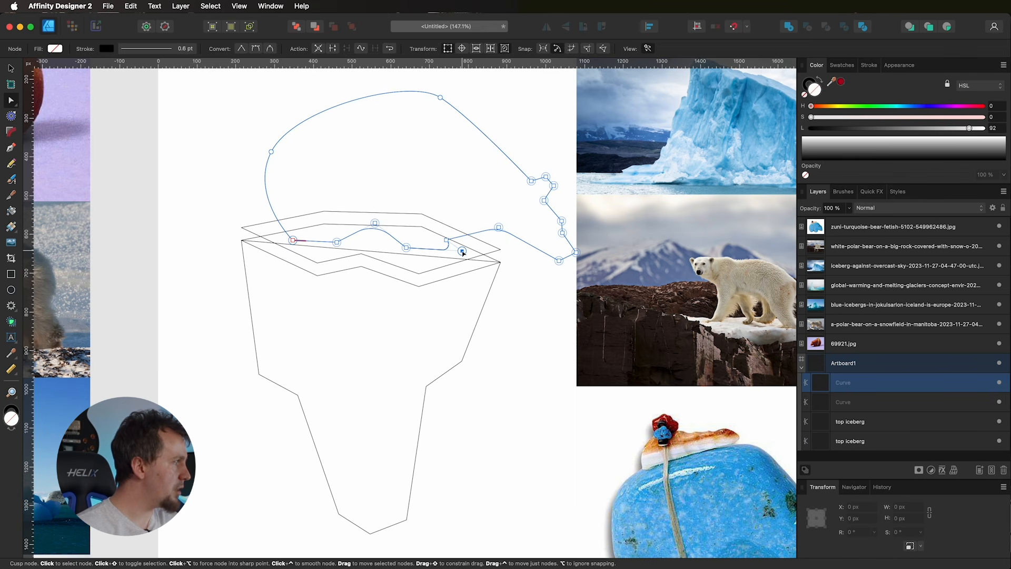
{"action": "left_click", "coordinate": [339, 244]}
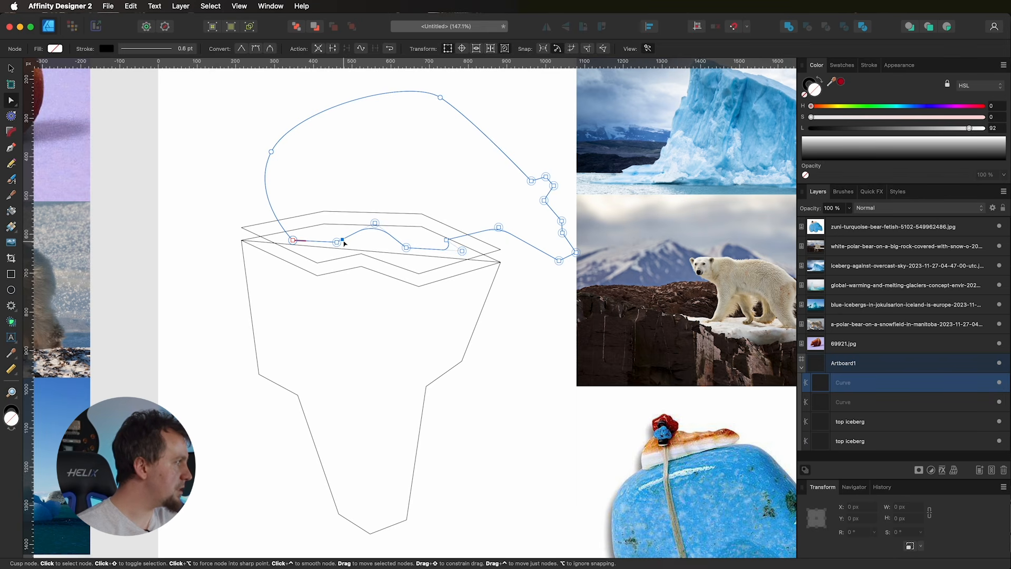
{"action": "left_click_drag", "start_coordinate": [338, 241], "coordinate": [359, 244]}
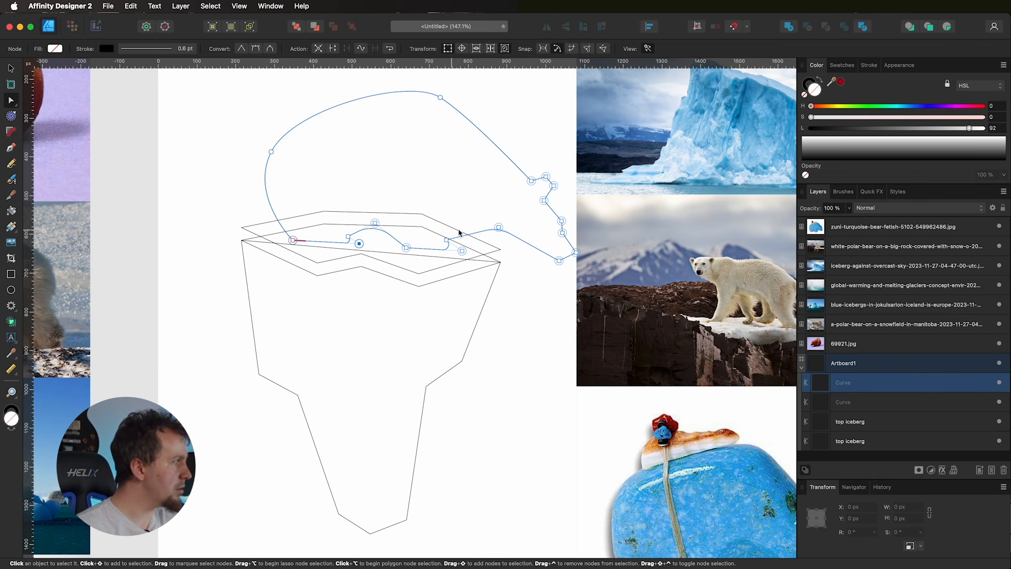
Step: Round the new ankle corners with the Corner Tool, using about 8.6 px on the hind foot and 6.4 px on the front foot
{"action": "left_click", "coordinate": [11, 132]}
{"action": "left_click", "coordinate": [347, 238]}
{"action": "left_click_drag", "start_coordinate": [348, 237], "coordinate": [355, 238]}
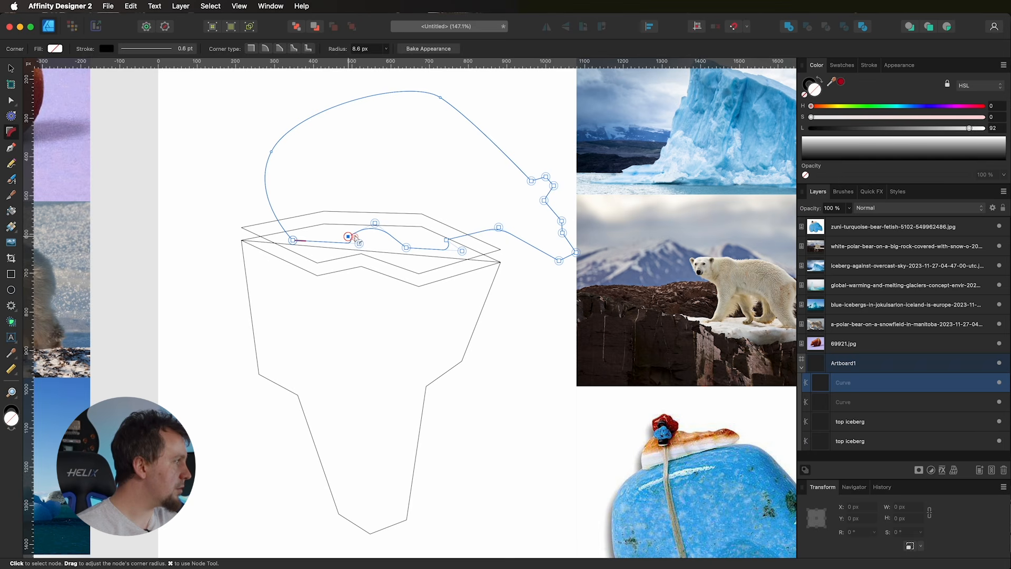
{"action": "left_click", "coordinate": [446, 240]}
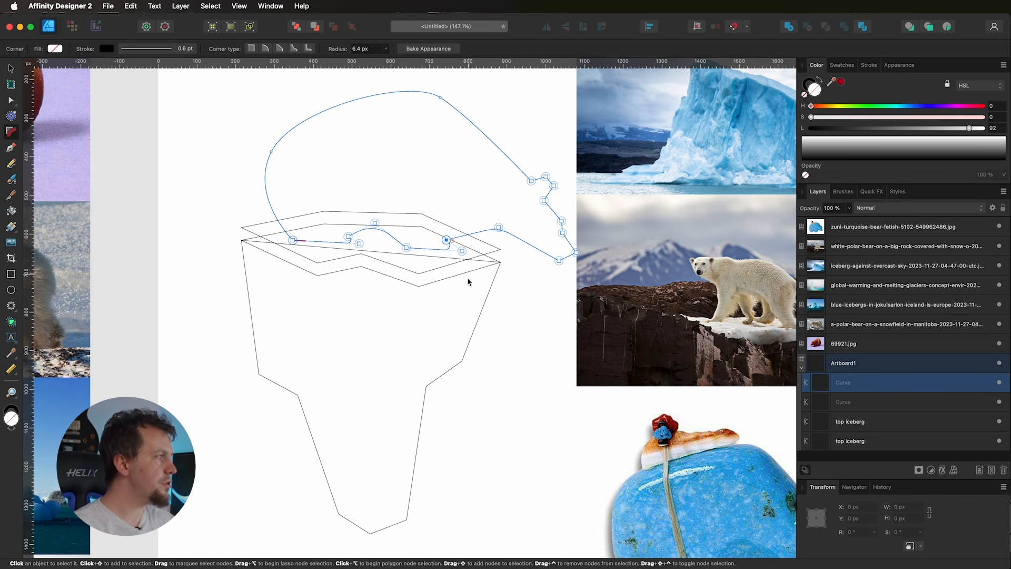
Step: Try baking the corners of the whole bear curve into real nodes and adding a node on its throat, and undo both changes
{"action": "key", "text": "super+a"}
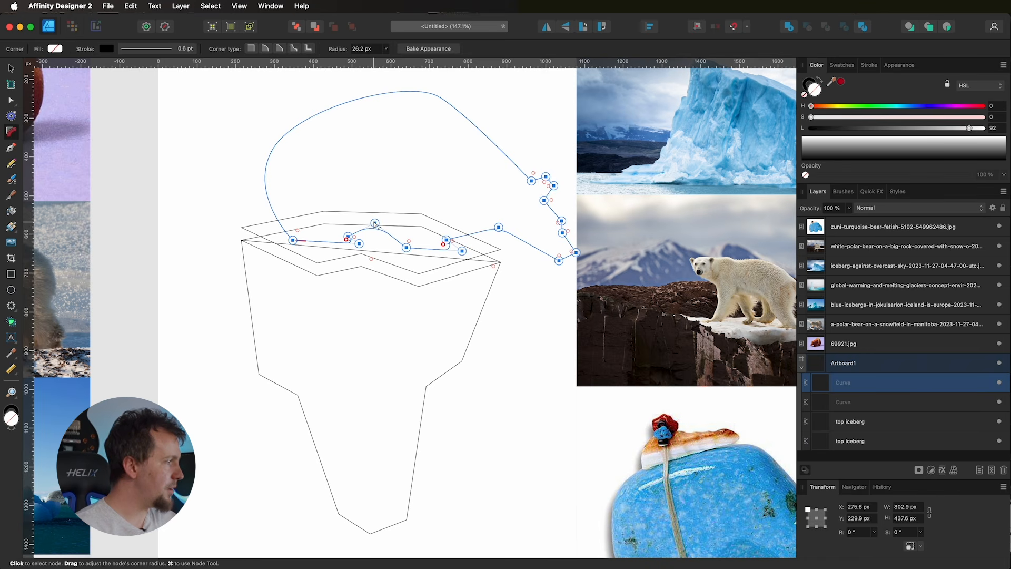
{"action": "key", "text": "super+a"}
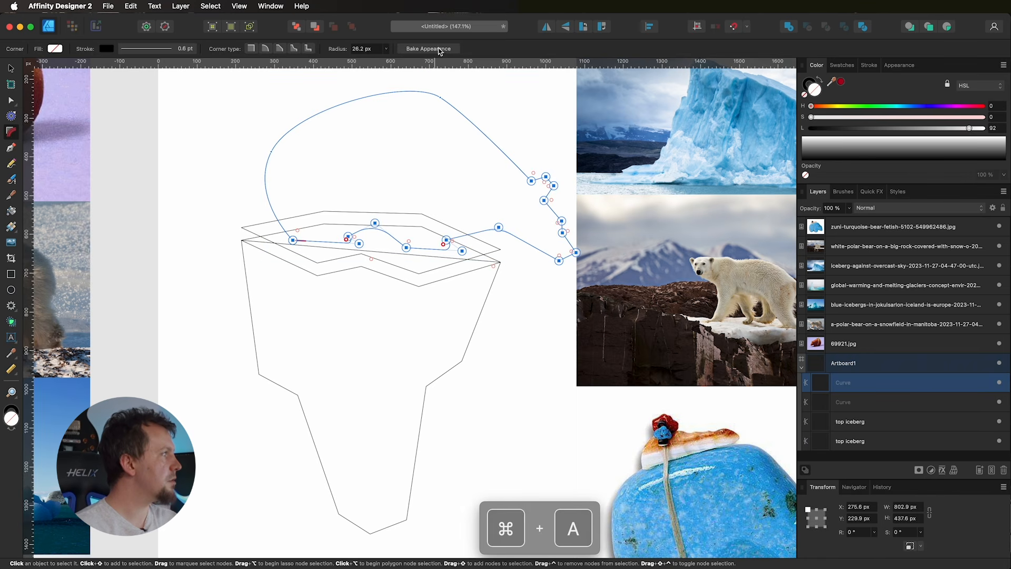
{"action": "left_click", "coordinate": [438, 48]}
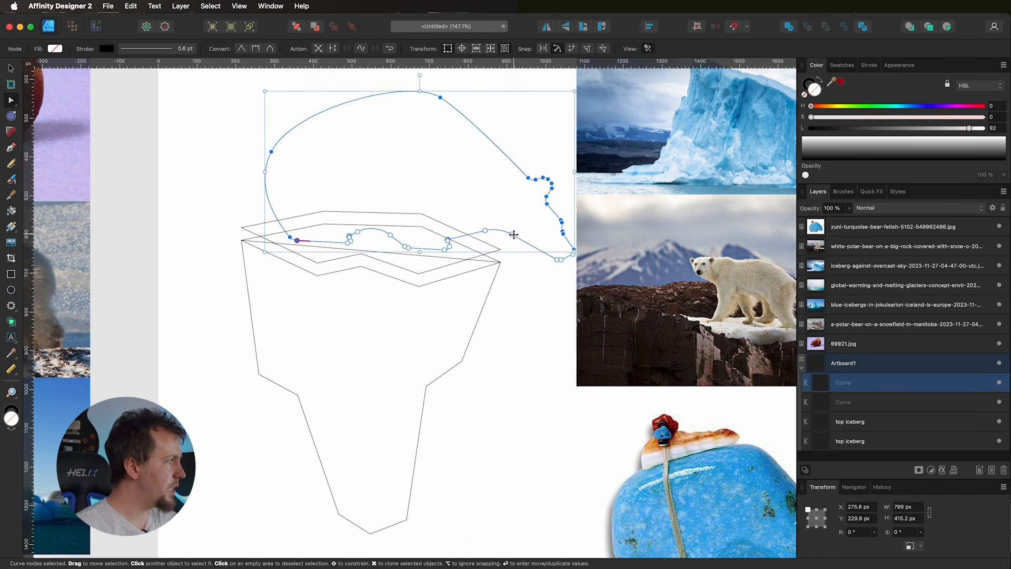
{"action": "left_click", "coordinate": [511, 233]}
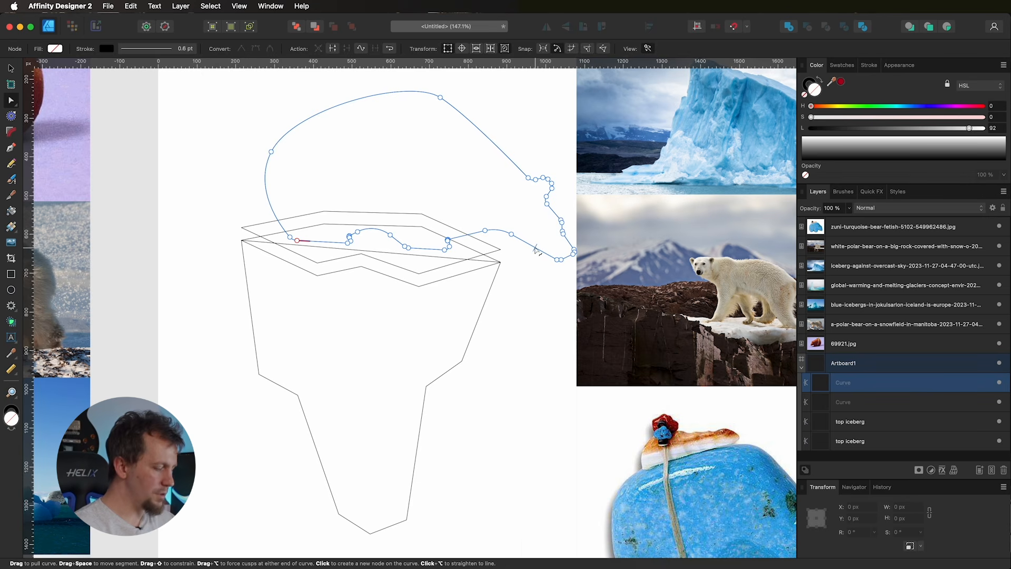
{"action": "key", "text": "super+z"}
{"action": "key", "text": "super+z"}
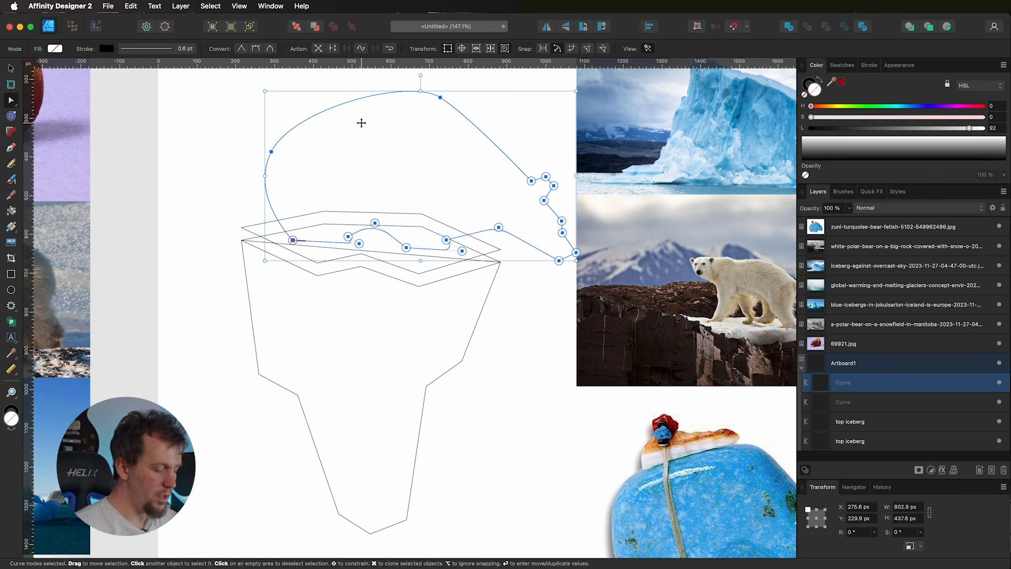
Step: Rename the bear outline's layer as Bear
{"action": "key", "text": "super+0"}
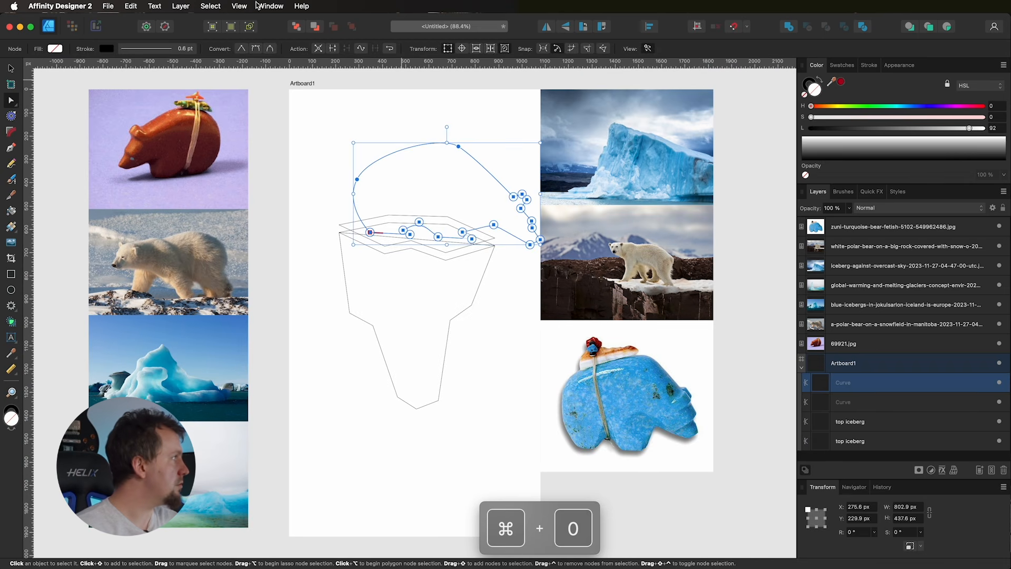
{"action": "left_click", "coordinate": [11, 69]}
{"action": "left_click", "coordinate": [501, 136]}
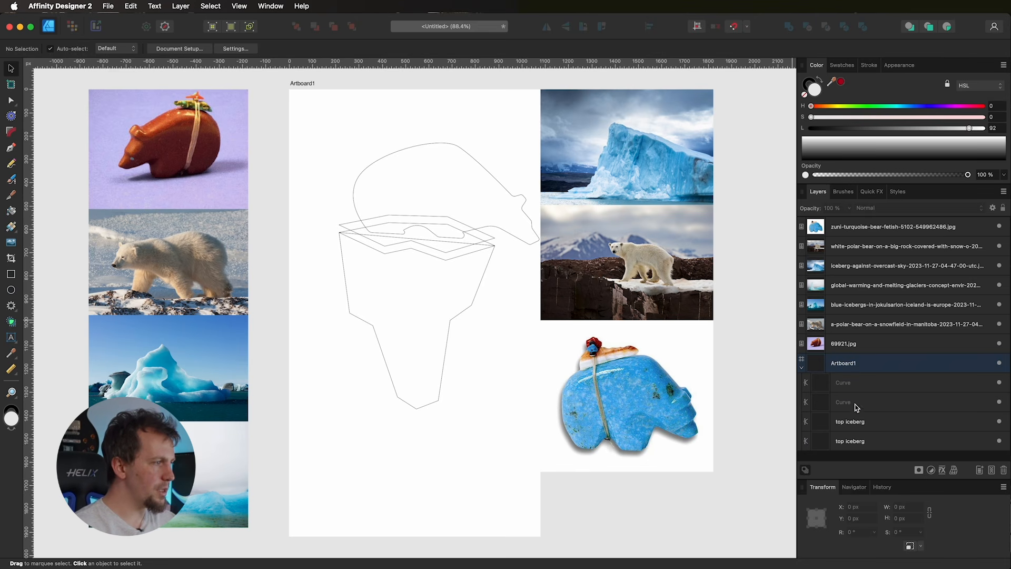
{"action": "left_click", "coordinate": [854, 421]}
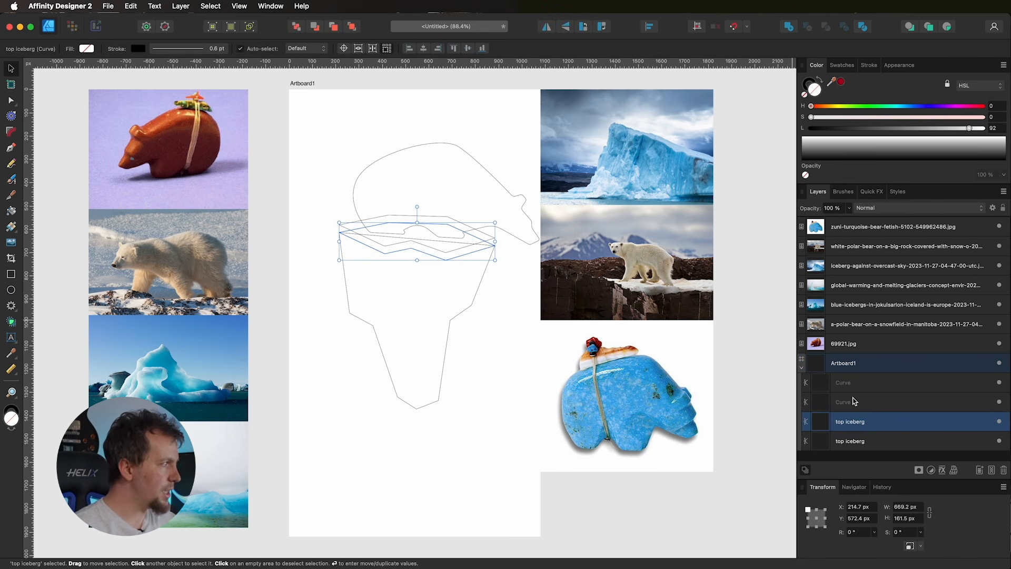
{"action": "double_click", "coordinate": [847, 382]}
{"action": "type", "text": "Bear"}
{"action": "key", "text": "Return"}
Step: Rename the layer of the iceberg's lower part as bottom iceberg
{"action": "left_click", "coordinate": [863, 401]}
{"action": "double_click", "coordinate": [842, 402]}
{"action": "type", "text": "bottom iceberg"}
{"action": "key", "text": "Return"}
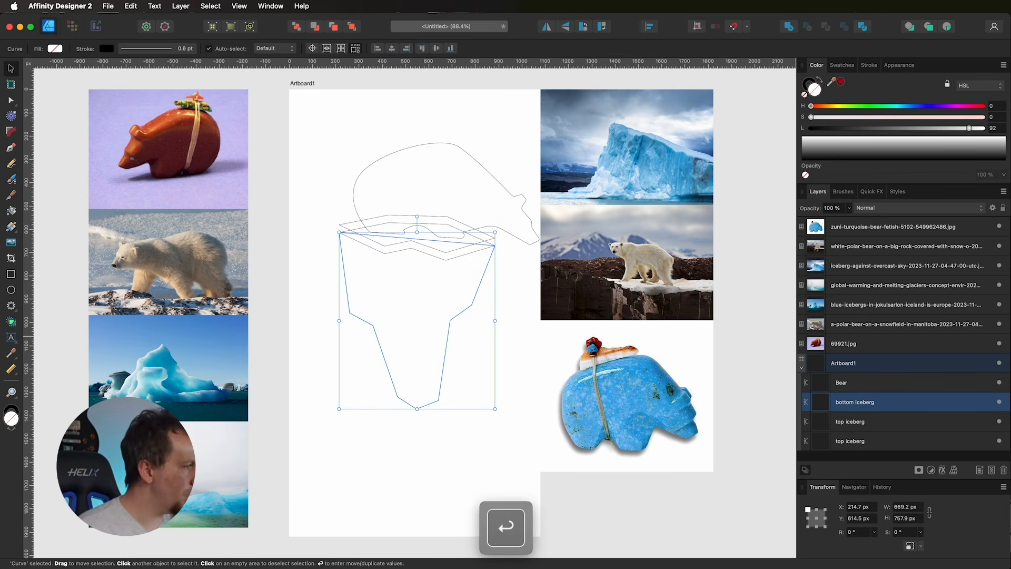
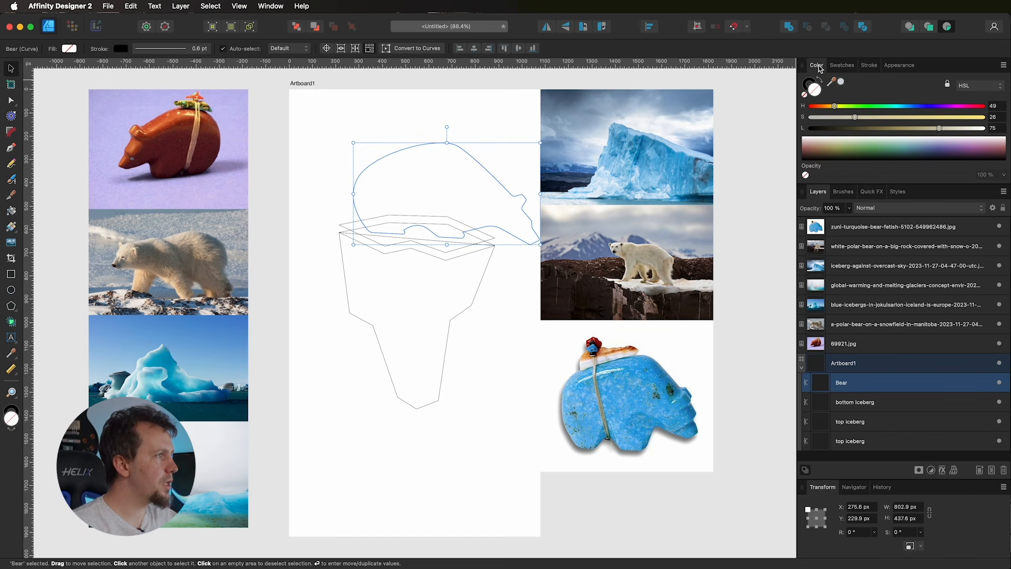
{"action": "left_click", "coordinate": [839, 68]}
{"action": "left_click", "coordinate": [874, 68]}
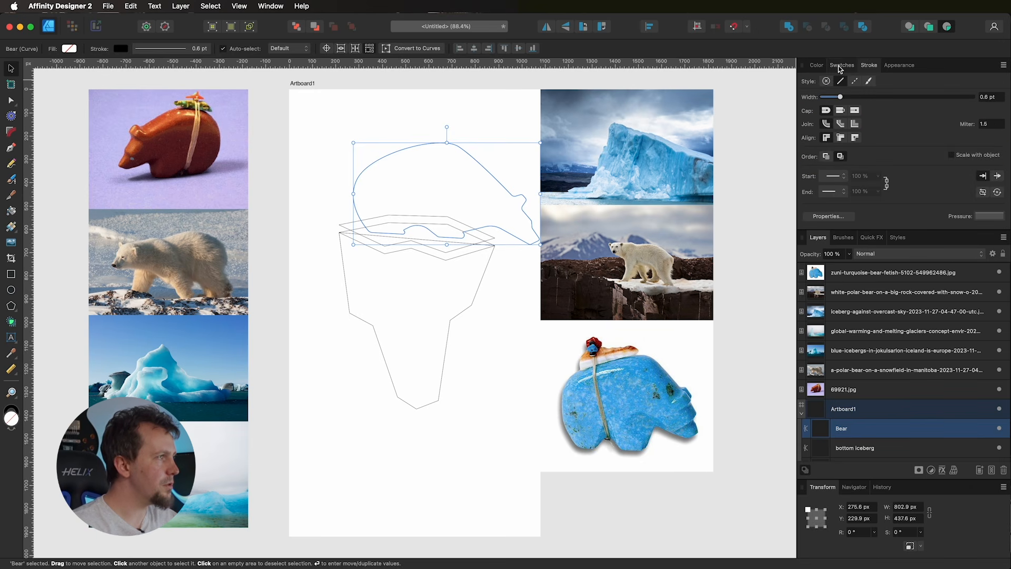
{"action": "left_click", "coordinate": [816, 67]}
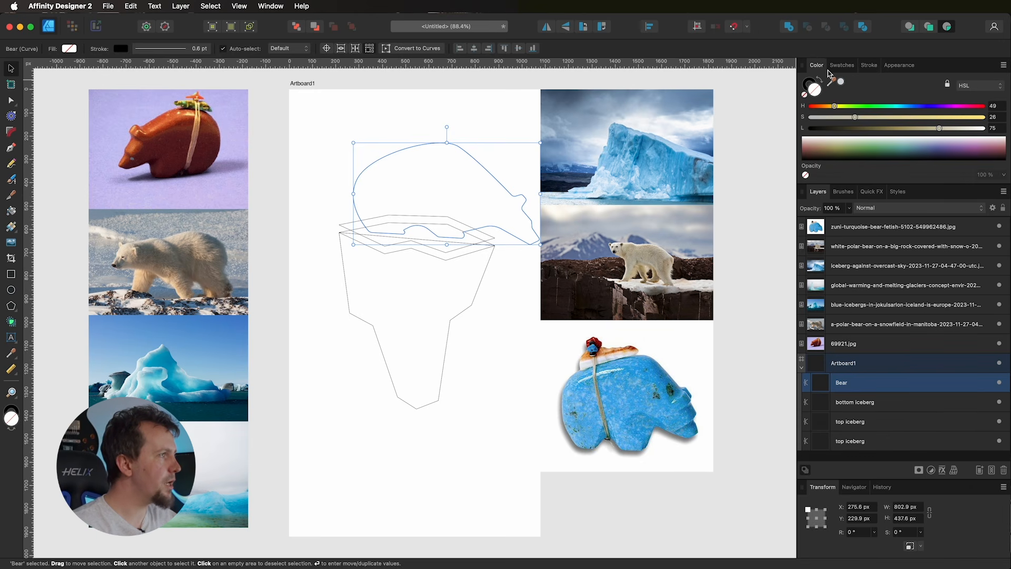
{"action": "left_click", "coordinate": [270, 7]}
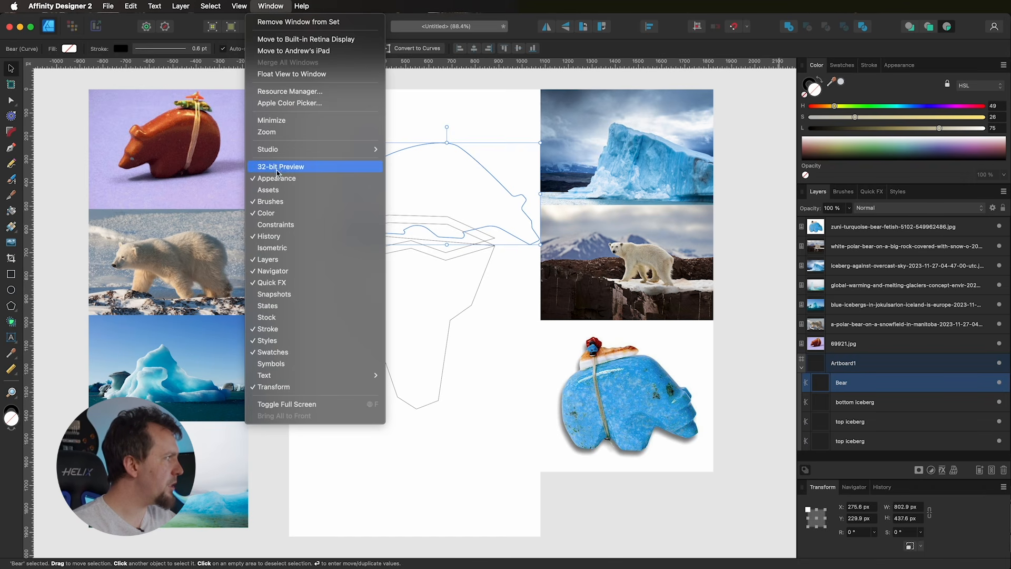
{"action": "left_click", "coordinate": [265, 213]}
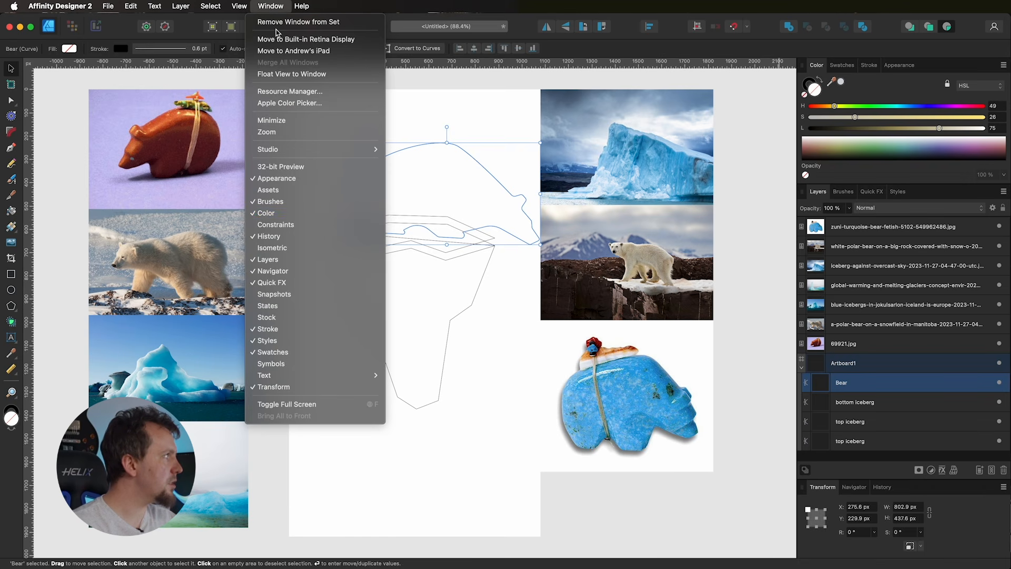
Step: Sample a pale blue-grey (HSL 212, 17, 83) from an iceberg reference photo and apply it as the bear's fill
{"action": "left_click_drag", "start_coordinate": [832, 85], "coordinate": [229, 488]}
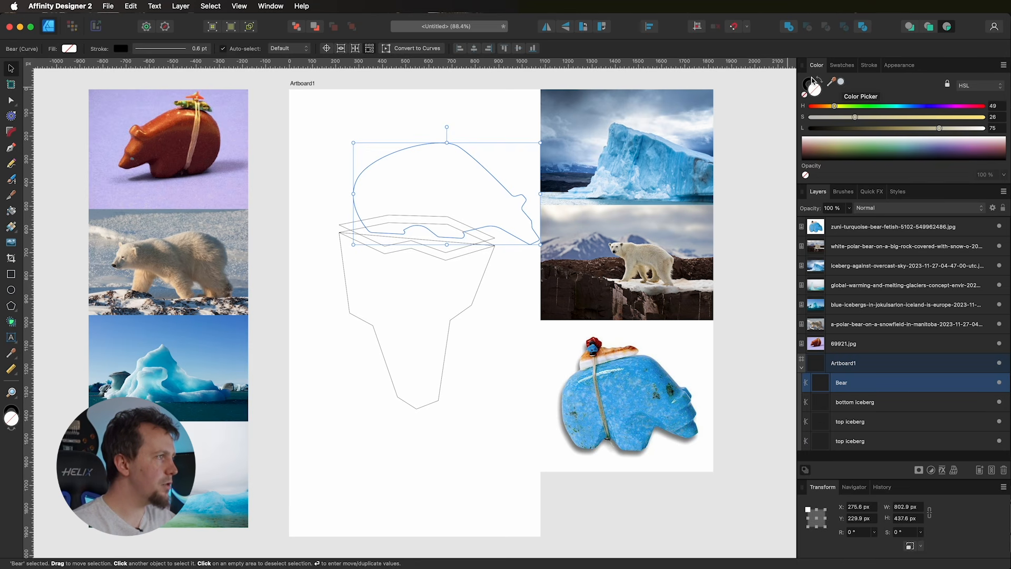
{"action": "left_click", "coordinate": [841, 85]}
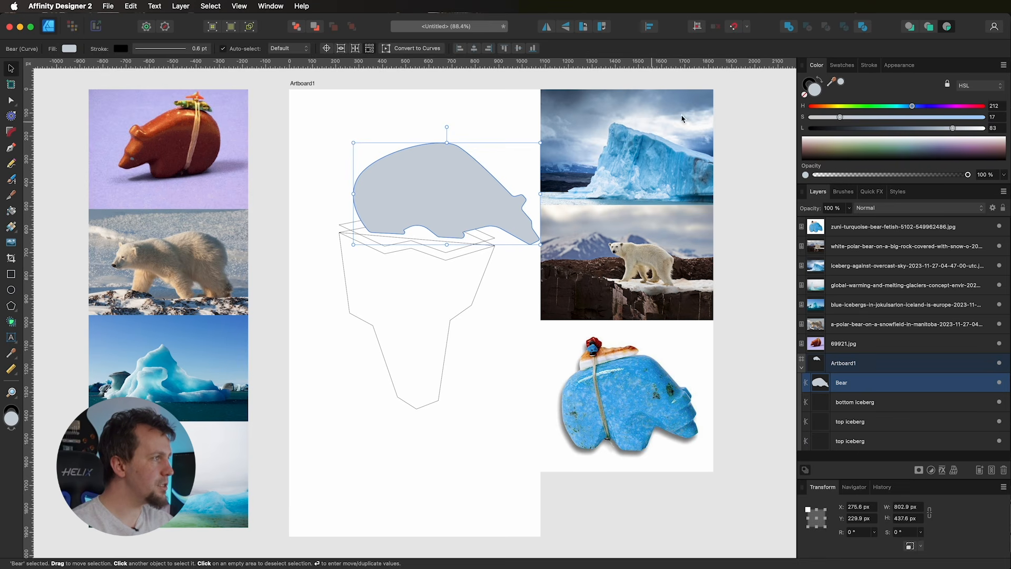
Step: Try applying the sampled pale blue-grey to the bear's stroke, and undo the change
{"action": "left_click", "coordinate": [810, 83]}
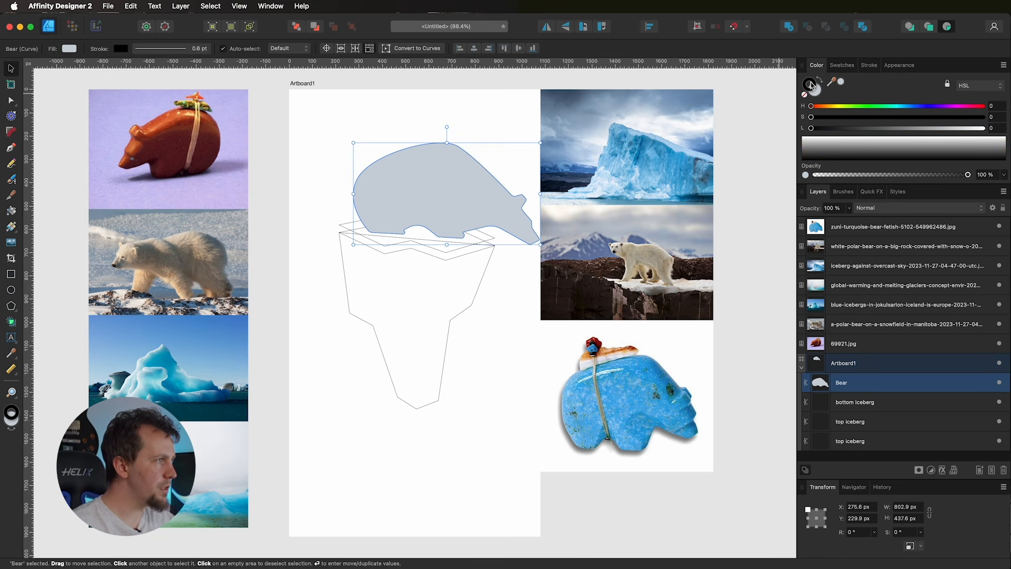
{"action": "left_click", "coordinate": [841, 84]}
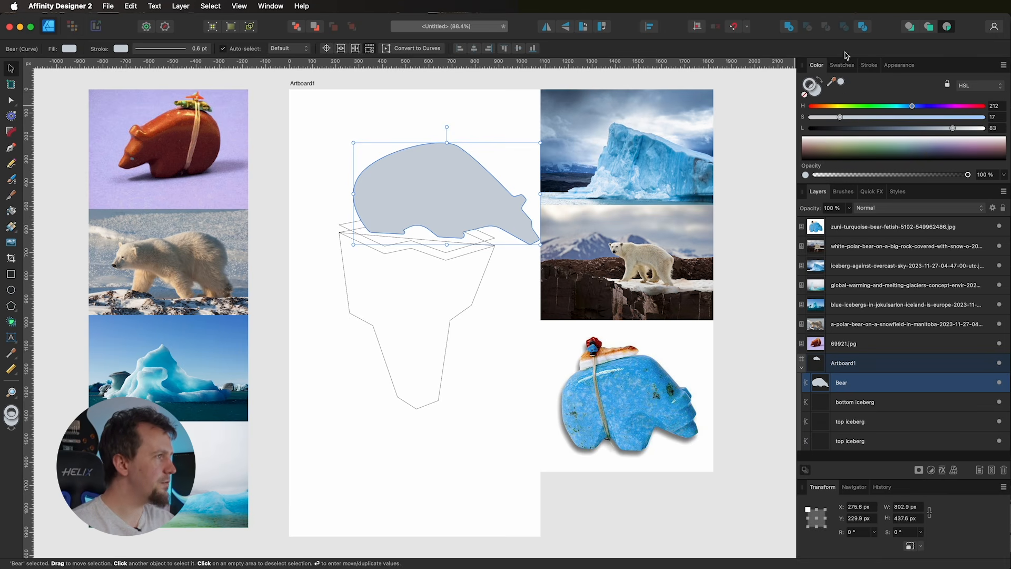
{"action": "key", "text": "super+z"}
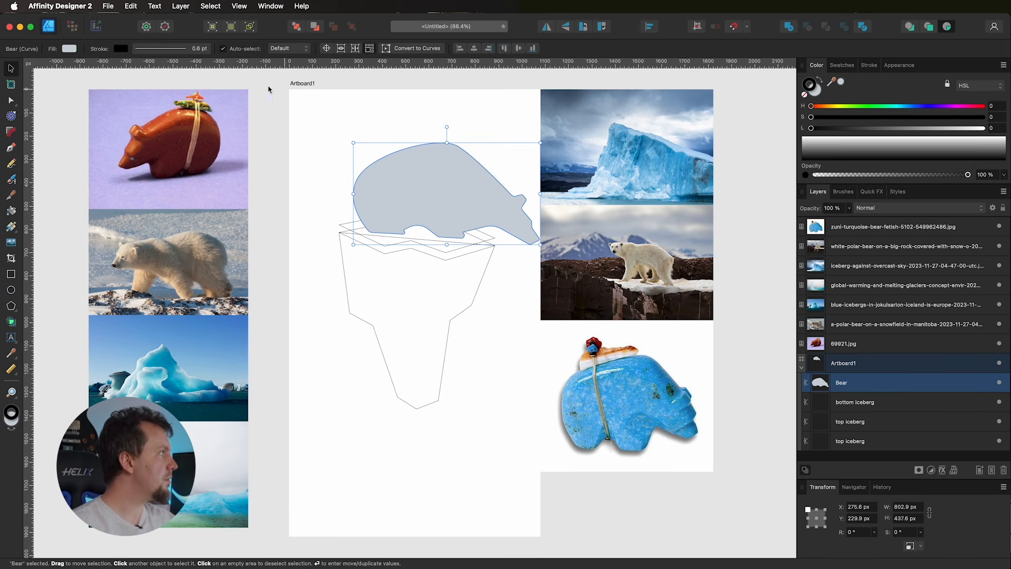
Step: Deselect the bear and activate the Pencil Tool with the Pressure controller and new objects inserted inside the selection
{"action": "left_click", "coordinate": [409, 126]}
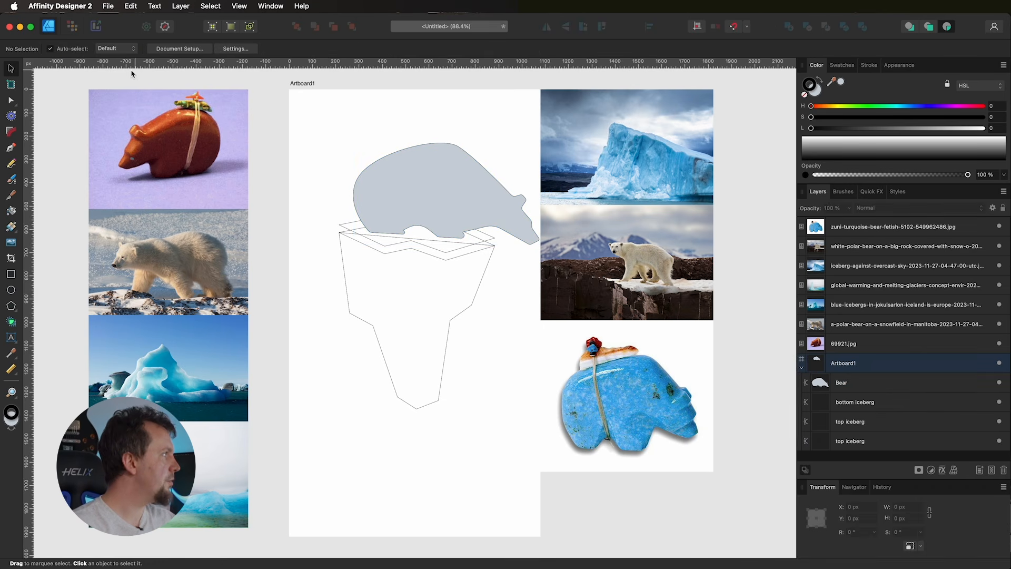
{"action": "left_click", "coordinate": [11, 166]}
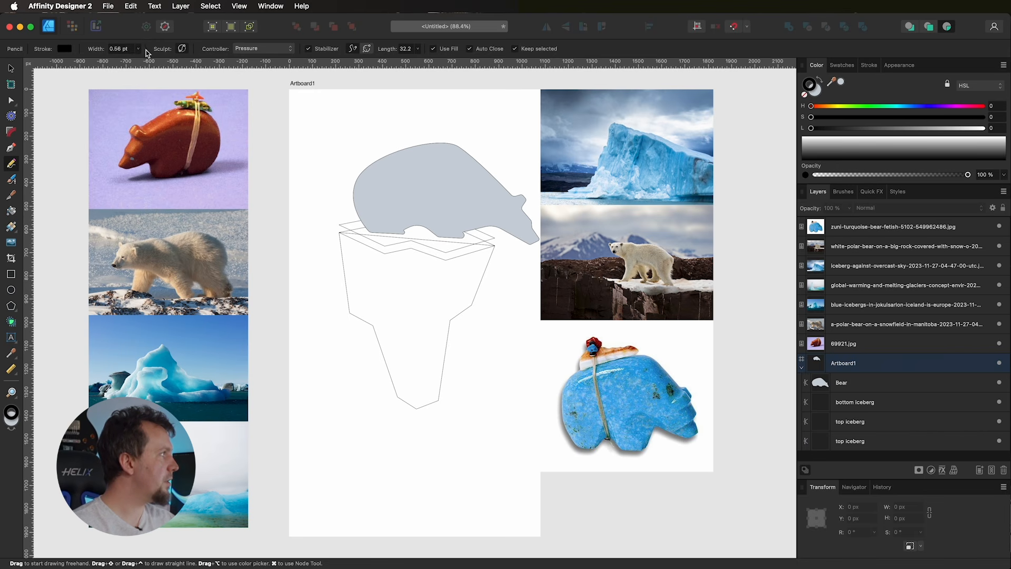
{"action": "left_click", "coordinate": [183, 49]}
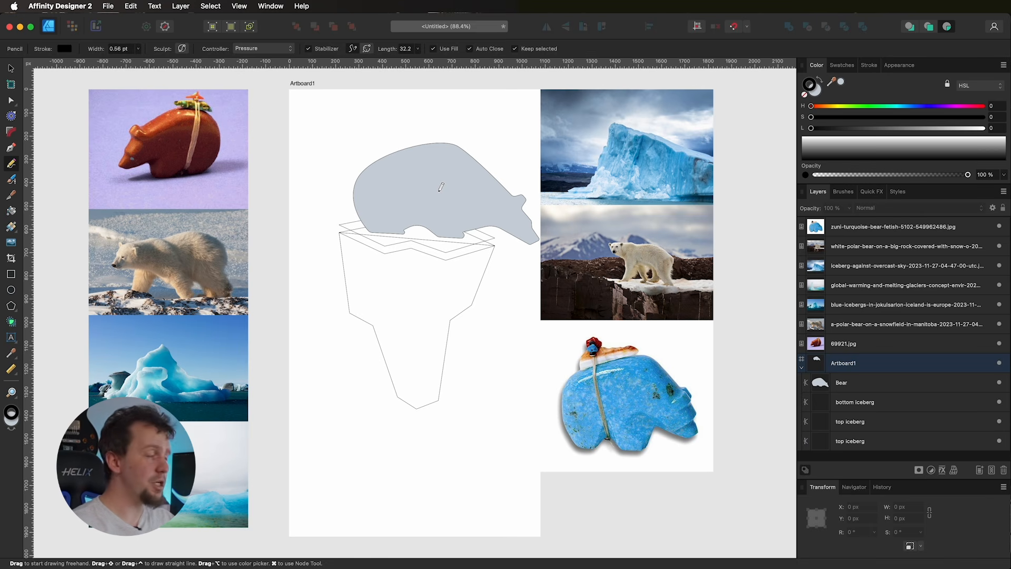
{"action": "left_click", "coordinate": [258, 49]}
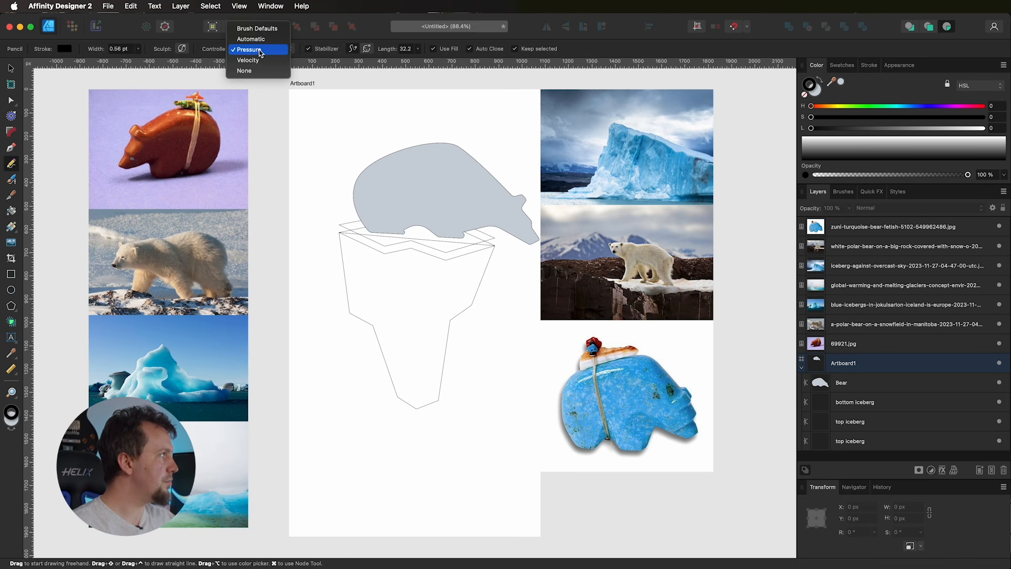
{"action": "left_click", "coordinate": [259, 51]}
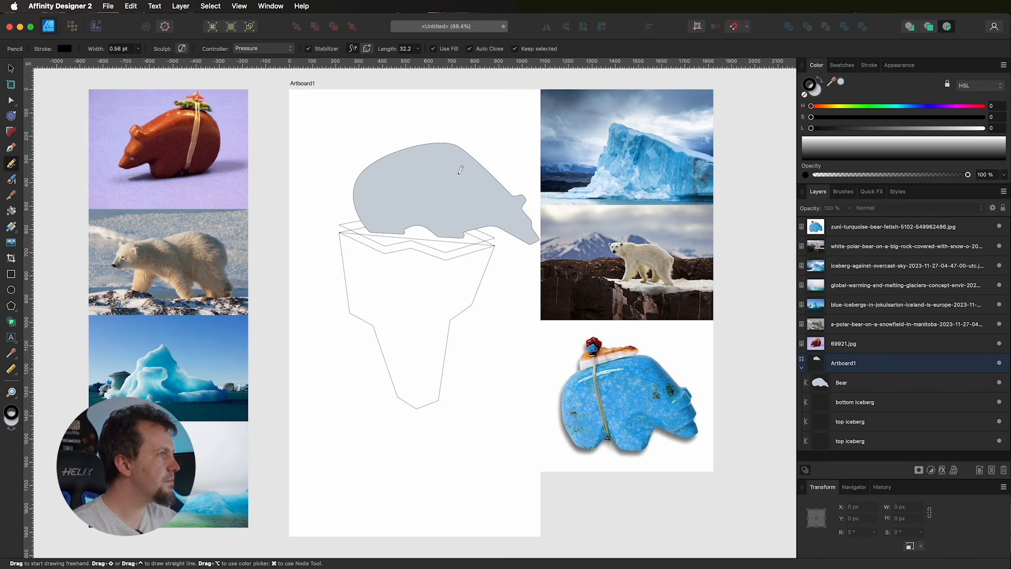
{"action": "left_click", "coordinate": [947, 27]}
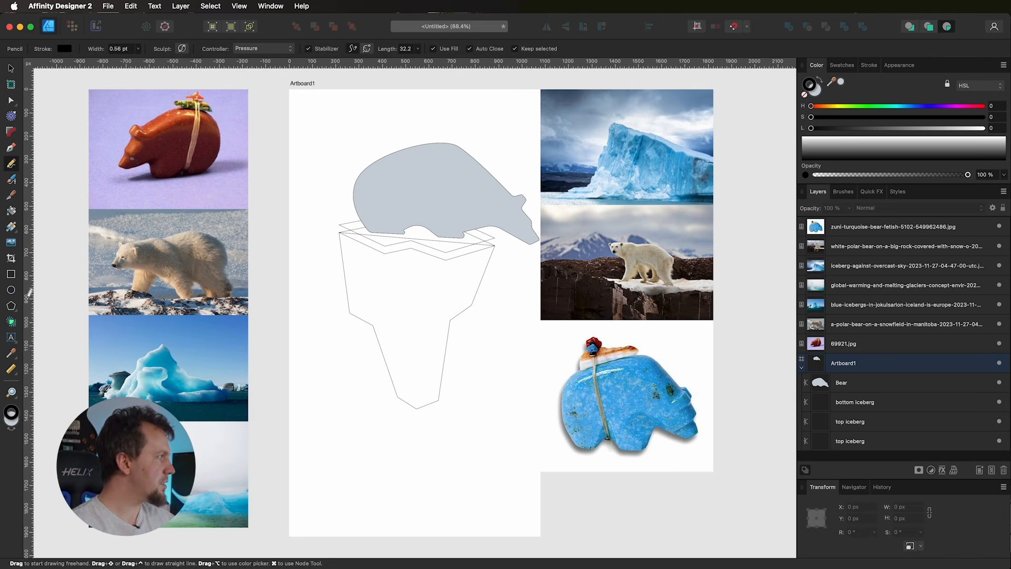
Step: Sample a deep teal (HSL 192, 100, 35) from the iceberg reference photos and make it the fill colour
{"action": "left_click", "coordinate": [818, 90]}
{"action": "left_click_drag", "start_coordinate": [834, 83], "coordinate": [181, 506]}
{"action": "left_click_drag", "start_coordinate": [131, 453], "coordinate": [152, 390]}
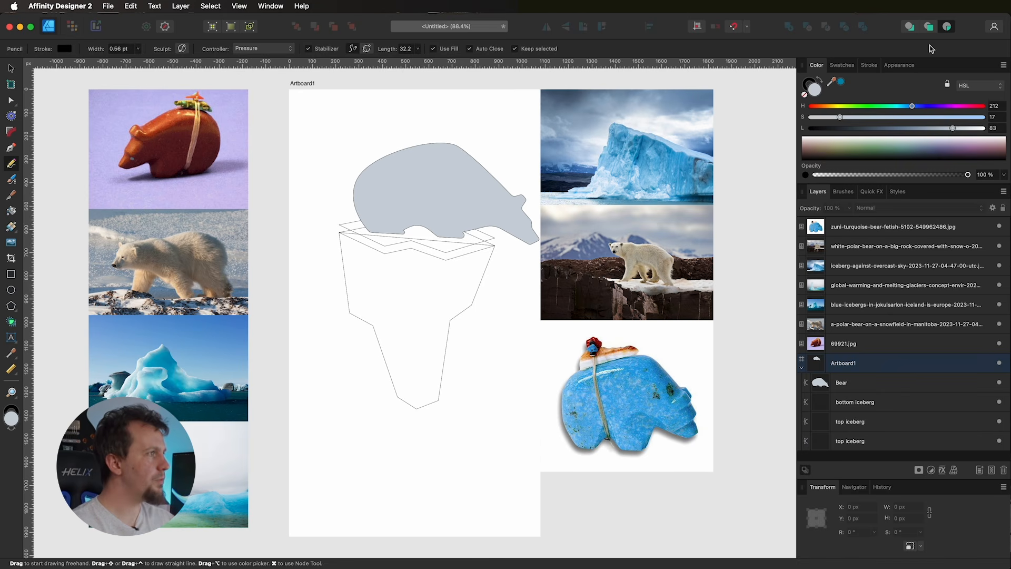
{"action": "left_click", "coordinate": [841, 82]}
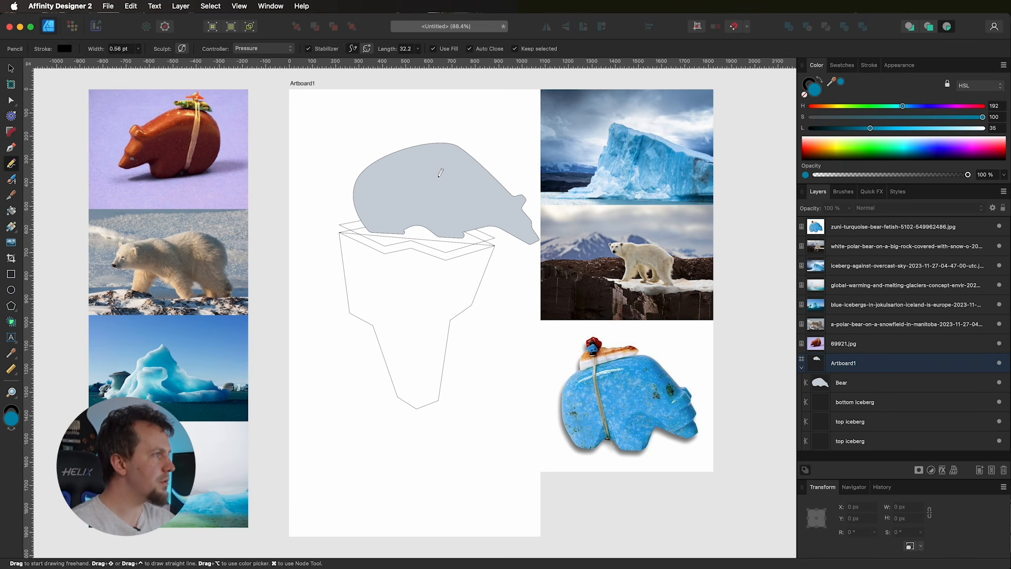
Step: Select the bear curve as the drawing target and return to the Pencil Tool
{"action": "key", "text": "v"}
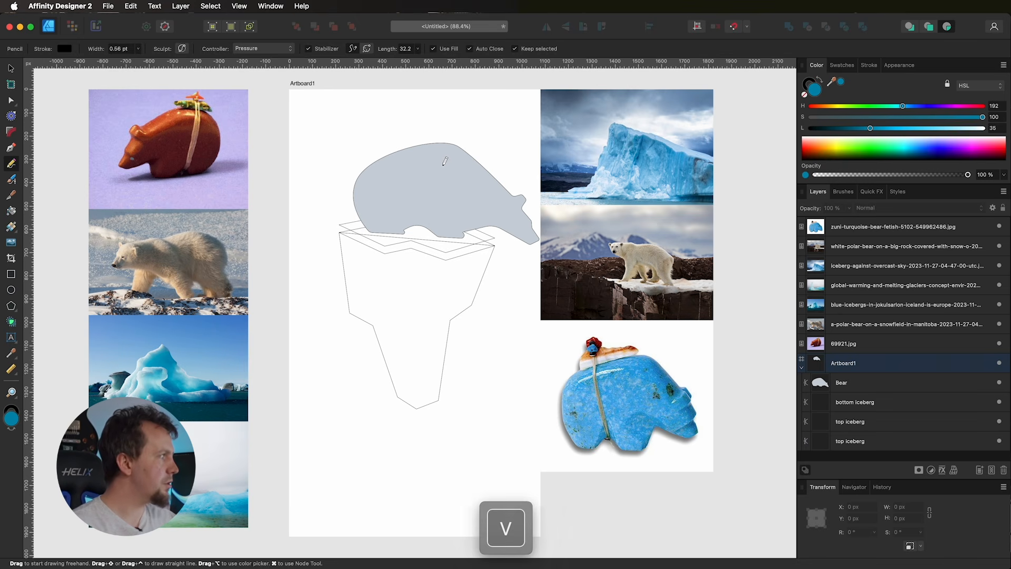
{"action": "left_click", "coordinate": [419, 165]}
{"action": "left_click", "coordinate": [10, 165]}
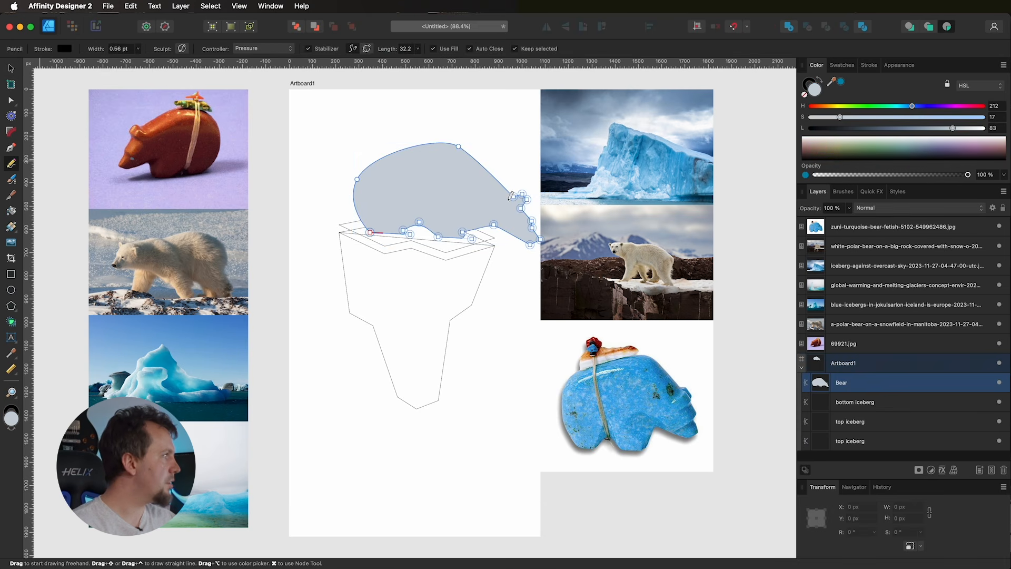
Step: Try a wavy teal pencil shape across the bear's body from rump to head, and undo it
{"action": "mouse_move", "coordinate": [353, 198]}
{"action": "left_mouse_down"}
{"action": "mouse_move", "coordinate": [490, 221]}
{"action": "mouse_move", "coordinate": [539, 206]}
{"action": "left_mouse_up"}
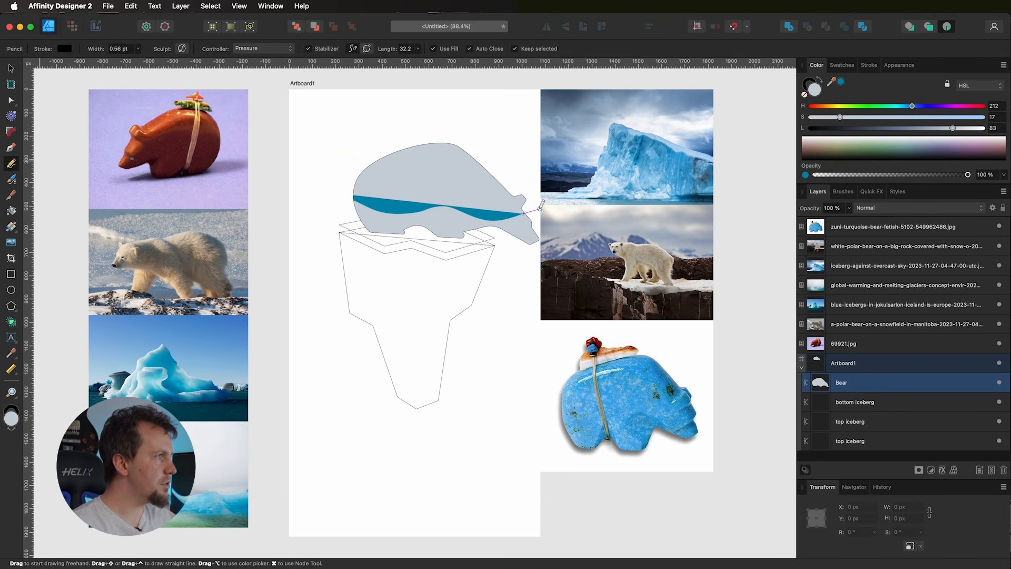
{"action": "left_click_drag", "start_coordinate": [541, 204], "coordinate": [541, 204]}
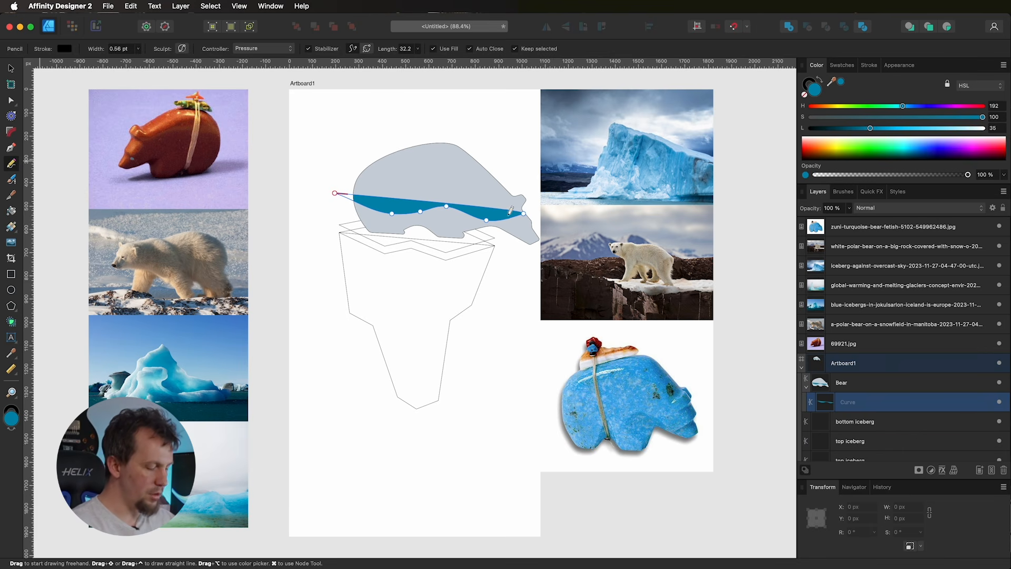
{"action": "key", "text": "super+z"}
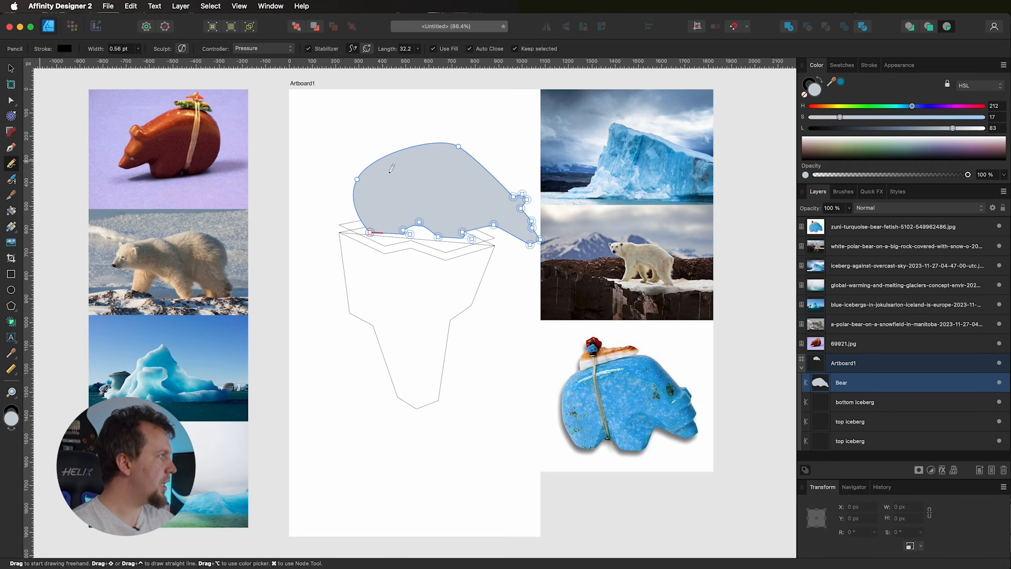
Step: Draw a closed teal shadow shape inside the bear along its rump, belly, legs and lower head with the Pencil Tool
{"action": "mouse_move", "coordinate": [369, 159]}
{"action": "left_mouse_down"}
{"action": "mouse_move", "coordinate": [357, 195]}
{"action": "mouse_move", "coordinate": [377, 223]}
{"action": "mouse_move", "coordinate": [427, 212]}
{"action": "mouse_move", "coordinate": [455, 226]}
{"action": "mouse_move", "coordinate": [509, 219]}
{"action": "mouse_move", "coordinate": [538, 251]}
{"action": "mouse_move", "coordinate": [574, 248]}
{"action": "mouse_move", "coordinate": [461, 271]}
{"action": "mouse_move", "coordinate": [379, 260]}
{"action": "mouse_move", "coordinate": [343, 232]}
{"action": "left_mouse_up"}
{"action": "mouse_move", "coordinate": [341, 200]}
{"action": "left_mouse_down"}
{"action": "mouse_move", "coordinate": [343, 177]}
{"action": "mouse_move", "coordinate": [367, 164]}
{"action": "left_mouse_up"}
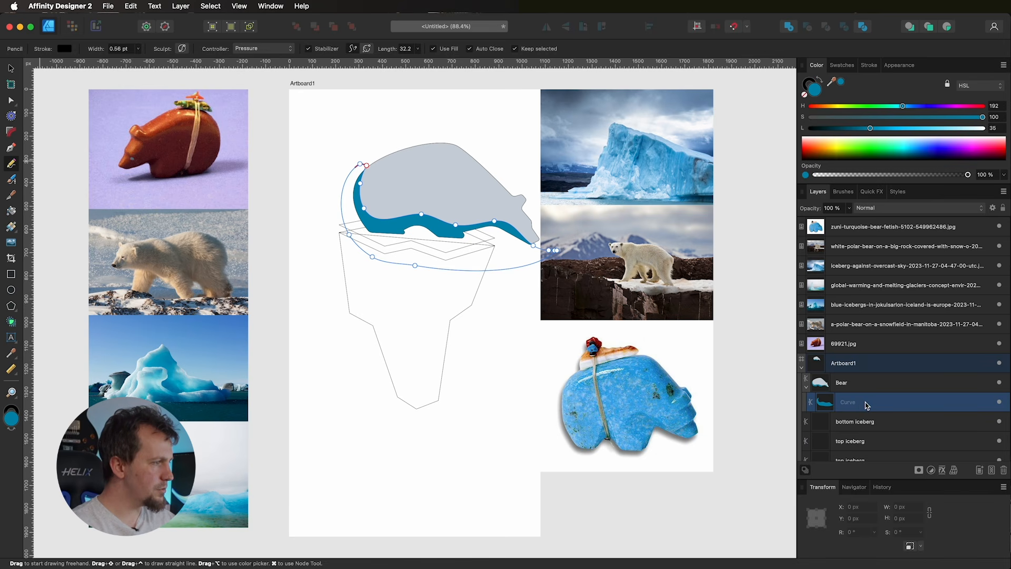
Step: Try moving the teal shadow curve out above the Bear layer and nesting it back inside, twice
{"action": "left_click_drag", "start_coordinate": [869, 406], "coordinate": [871, 379]}
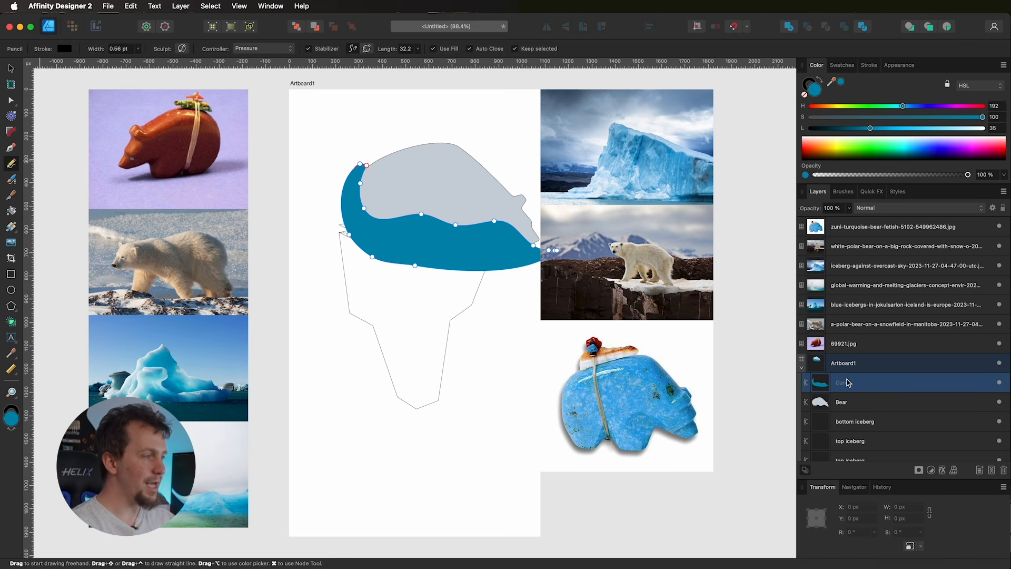
{"action": "left_click", "coordinate": [880, 403], "text": "shift"}
{"action": "left_click_drag", "start_coordinate": [882, 405], "coordinate": [883, 405]}
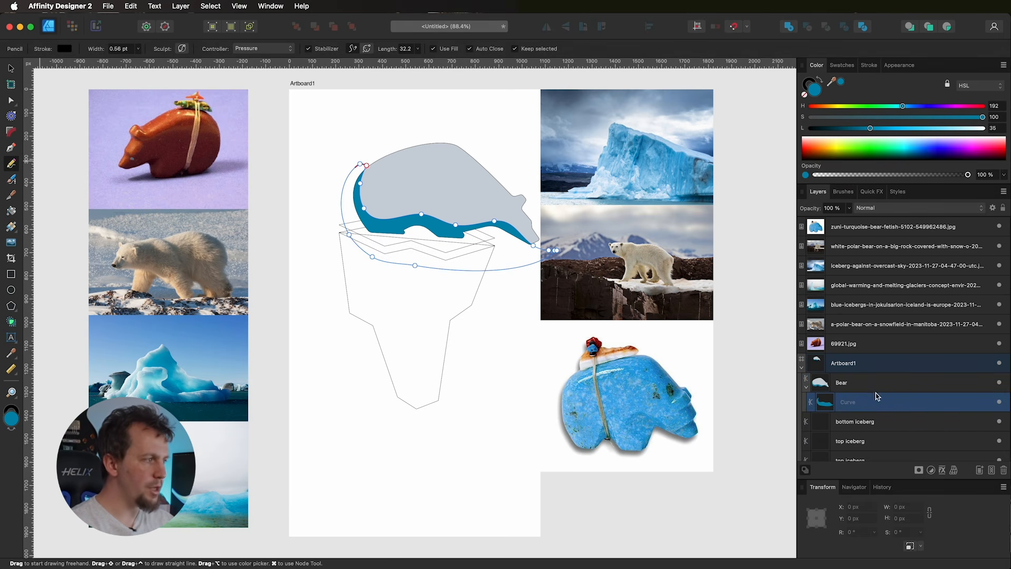
{"action": "left_click_drag", "start_coordinate": [883, 406], "coordinate": [887, 380]}
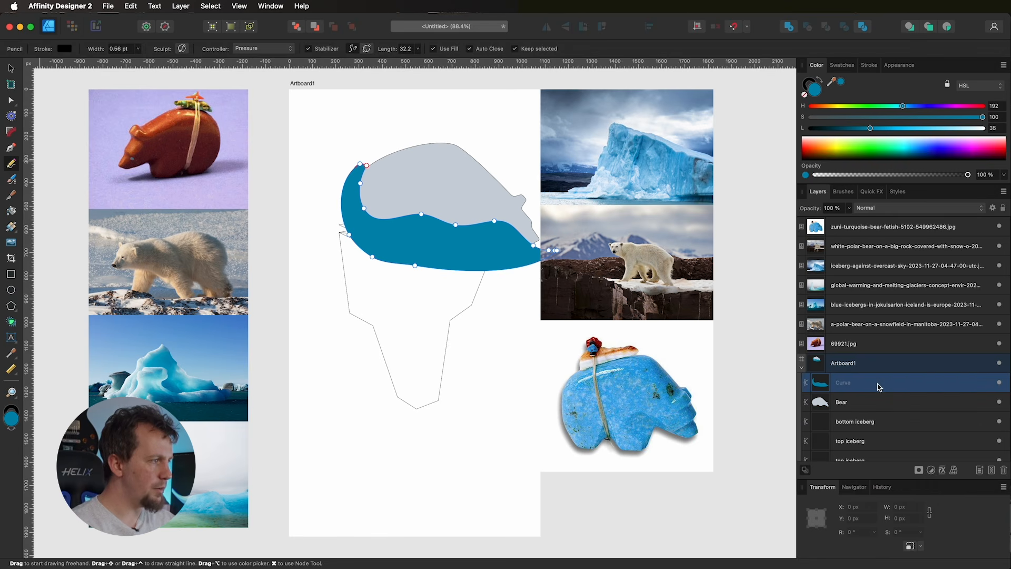
{"action": "left_click", "coordinate": [879, 402], "text": "shift"}
{"action": "left_click_drag", "start_coordinate": [881, 406], "coordinate": [882, 408]}
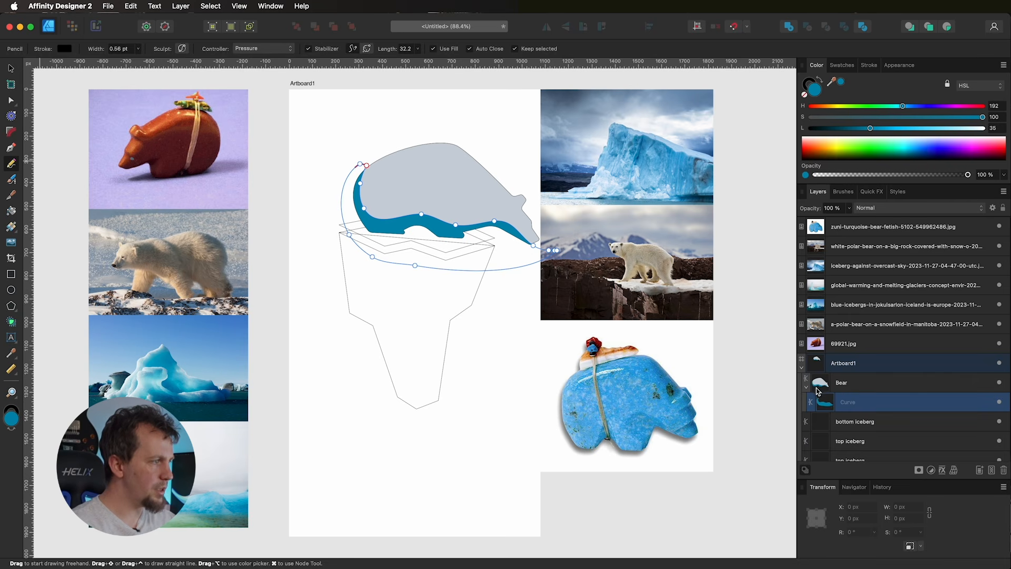
Step: Move the shadow curve out of Bear, try it as a mask on Bear, undo the mask and clip the curve inside again
{"action": "left_click", "coordinate": [865, 385]}
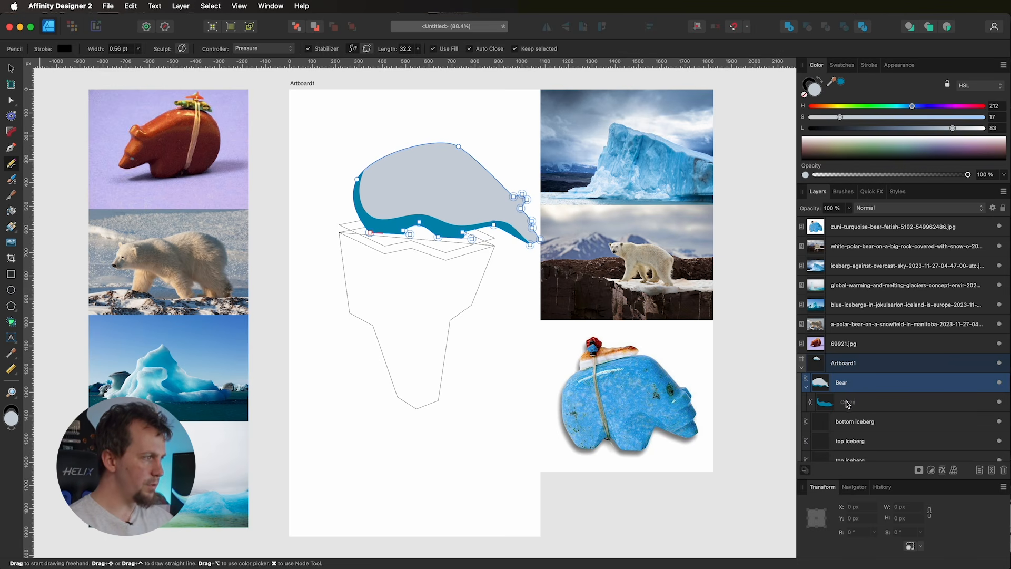
{"action": "left_click_drag", "start_coordinate": [863, 403], "coordinate": [867, 378]}
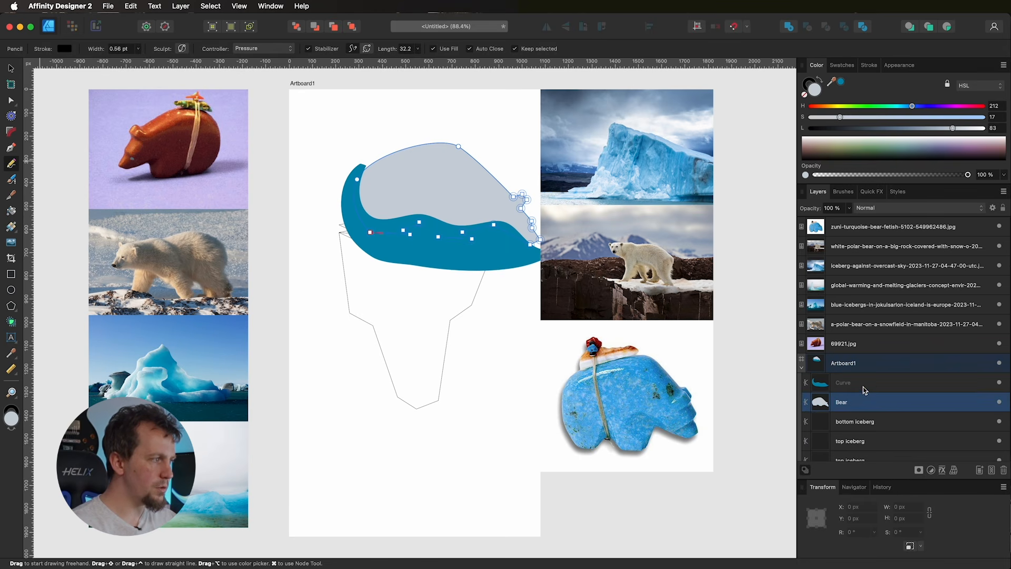
{"action": "left_click", "coordinate": [861, 384]}
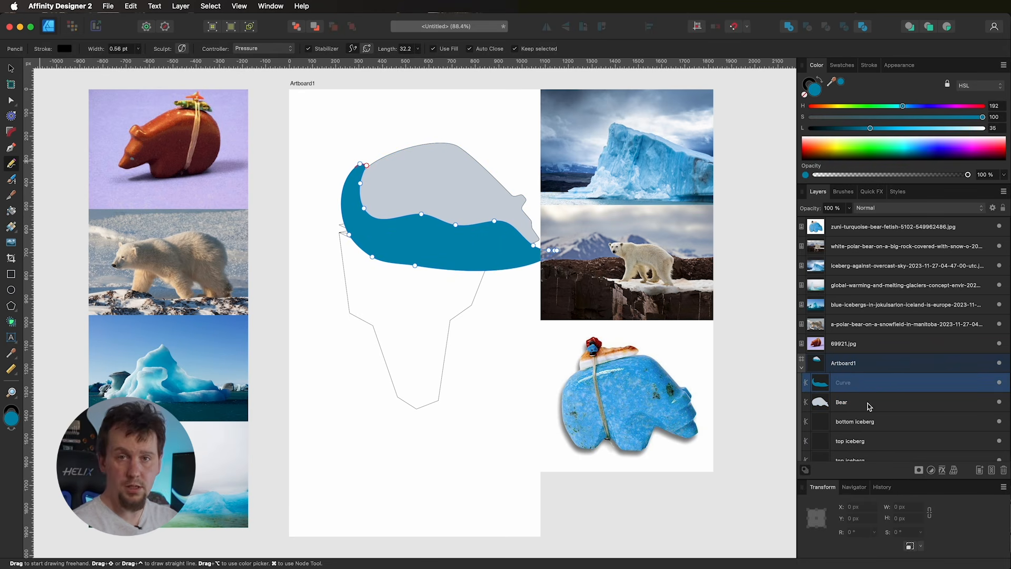
{"action": "left_click_drag", "start_coordinate": [882, 385], "coordinate": [833, 408]}
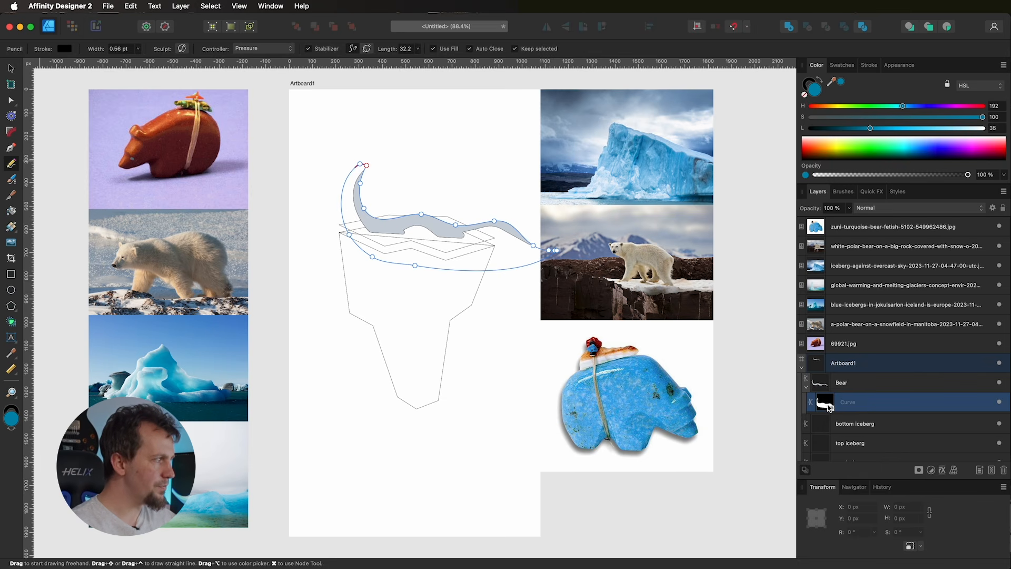
{"action": "key", "text": "super+z"}
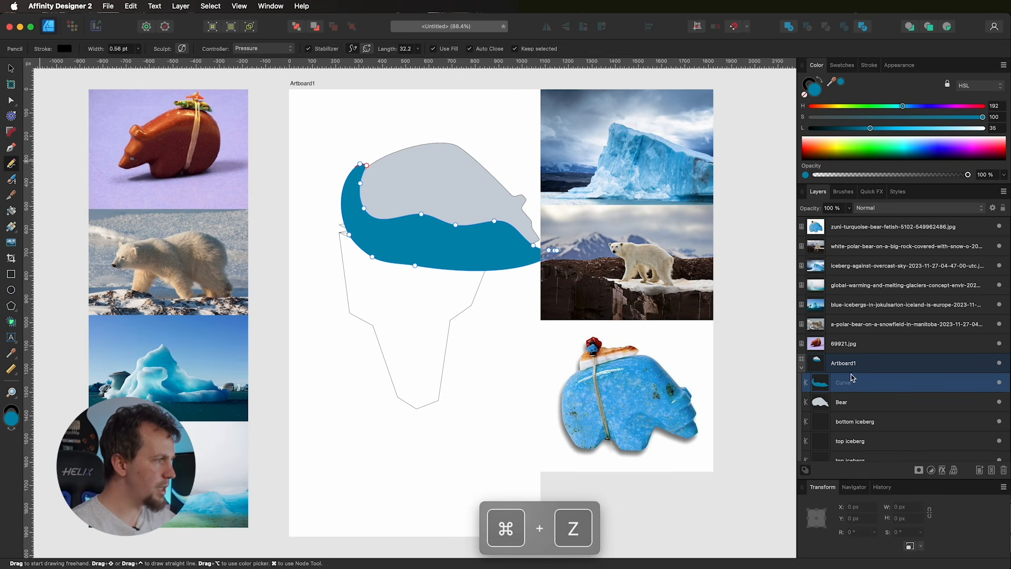
{"action": "left_click_drag", "start_coordinate": [852, 377], "coordinate": [863, 405]}
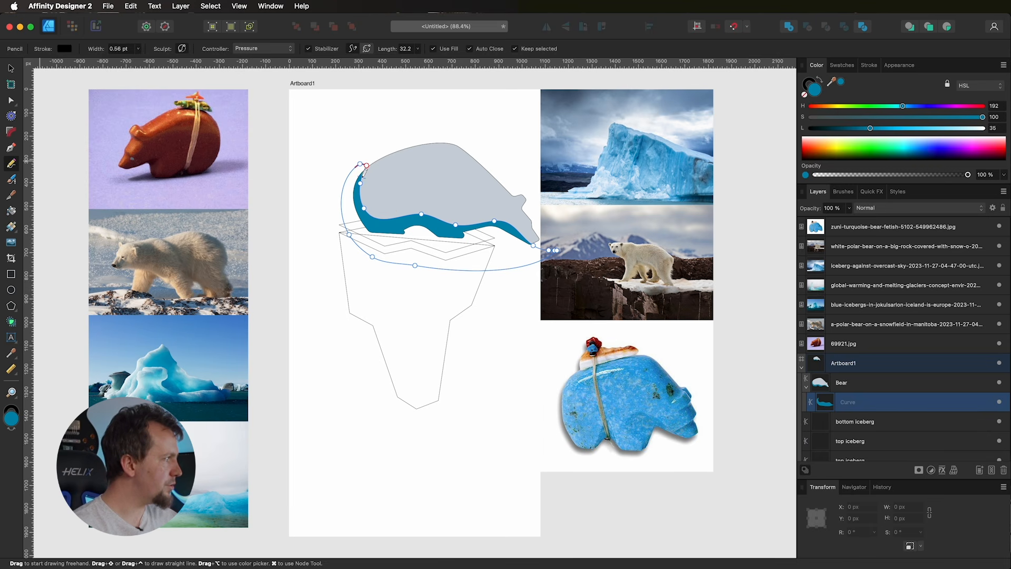
Step: Resculpt the teal shadow's upper edge over the rear leg, belly and front leg with pencil strokes, undoing one stray stroke
{"action": "mouse_move", "coordinate": [366, 166]}
{"action": "left_mouse_down"}
{"action": "mouse_move", "coordinate": [358, 203]}
{"action": "mouse_move", "coordinate": [375, 215]}
{"action": "mouse_move", "coordinate": [421, 213]}
{"action": "left_mouse_up"}
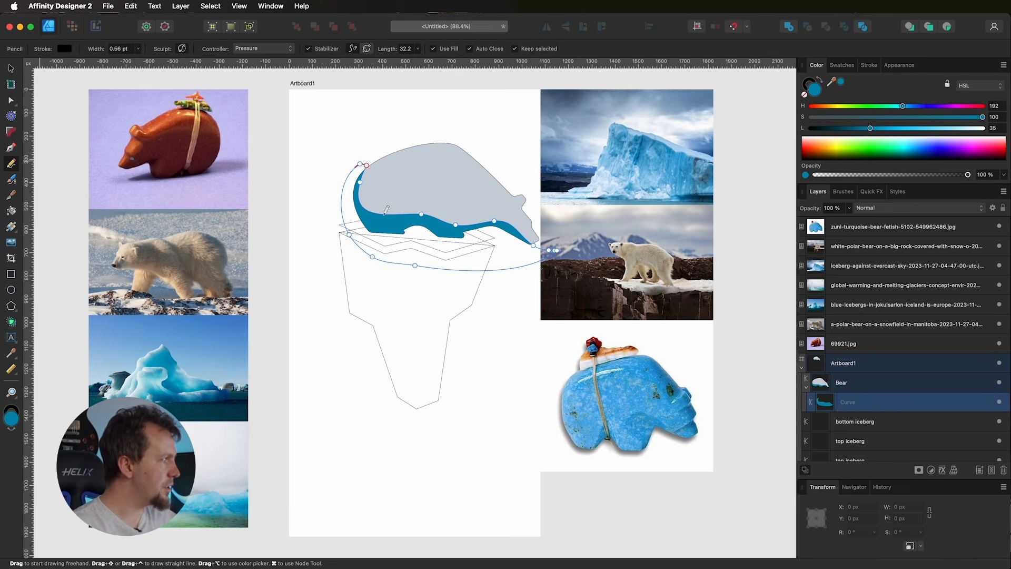
{"action": "mouse_move", "coordinate": [377, 208]}
{"action": "left_mouse_down"}
{"action": "mouse_move", "coordinate": [361, 196]}
{"action": "mouse_move", "coordinate": [355, 158]}
{"action": "mouse_move", "coordinate": [378, 203]}
{"action": "mouse_move", "coordinate": [435, 192]}
{"action": "left_mouse_up"}
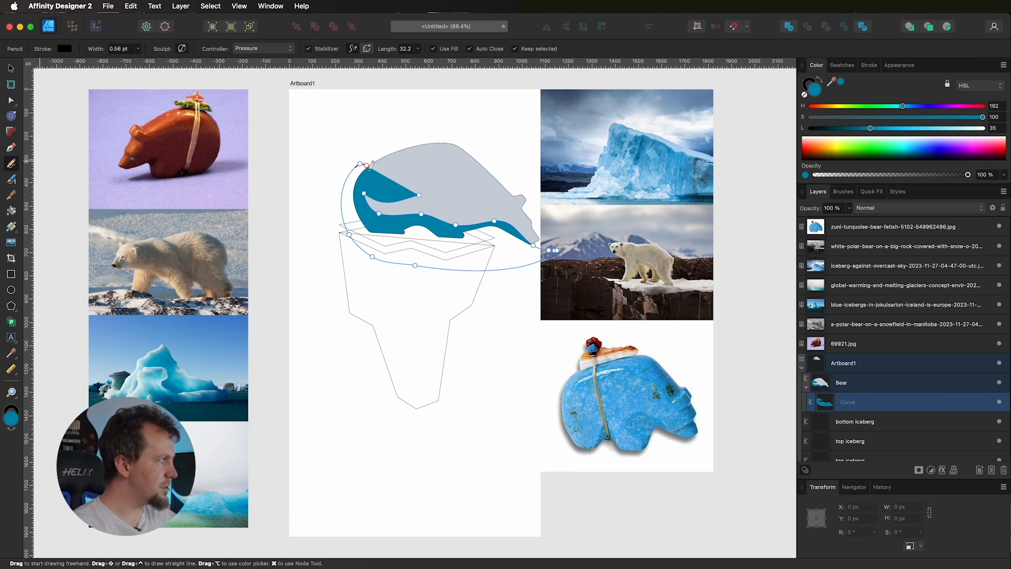
{"action": "key", "text": "super+z"}
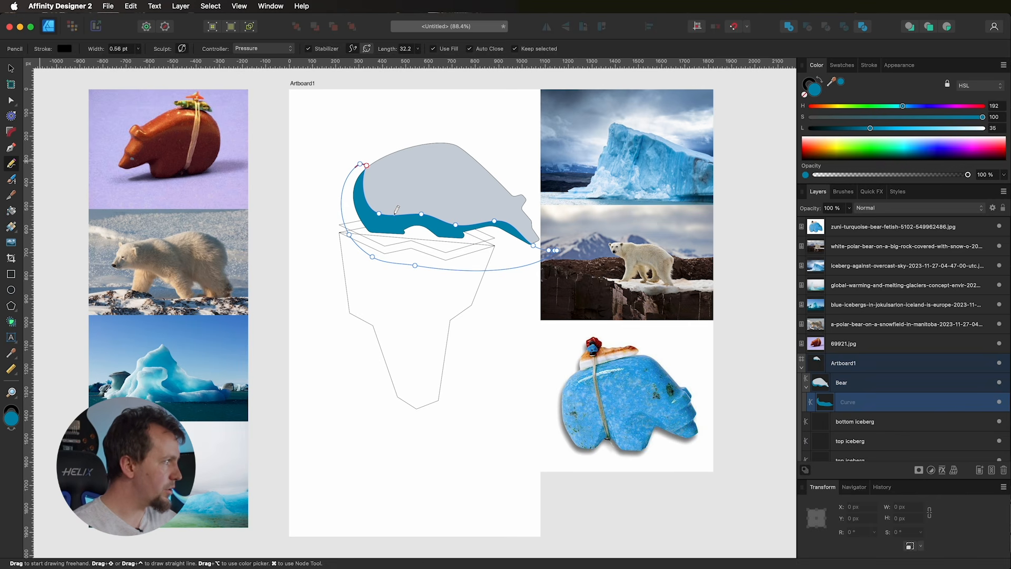
{"action": "mouse_move", "coordinate": [397, 212]}
{"action": "left_mouse_down"}
{"action": "mouse_move", "coordinate": [425, 199]}
{"action": "mouse_move", "coordinate": [445, 225]}
{"action": "left_mouse_up"}
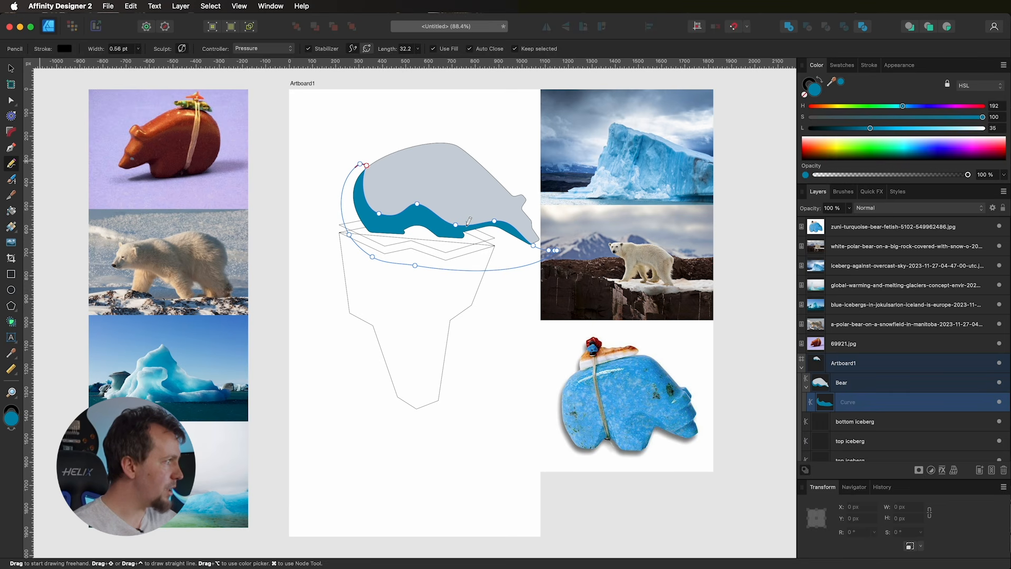
{"action": "mouse_move", "coordinate": [487, 219]}
{"action": "left_mouse_down"}
{"action": "mouse_move", "coordinate": [513, 210]}
{"action": "mouse_move", "coordinate": [521, 232]}
{"action": "left_mouse_up"}
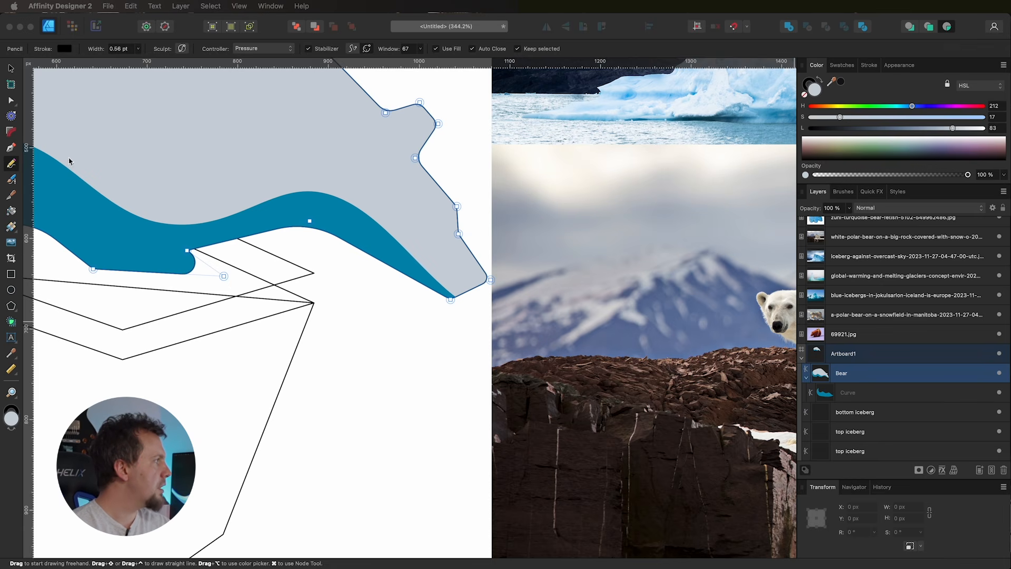
Step: Try the Pencil Tool's Sculpt option and Rope stabilizer, and return to the Window stabilizer
{"action": "left_click", "coordinate": [182, 50]}
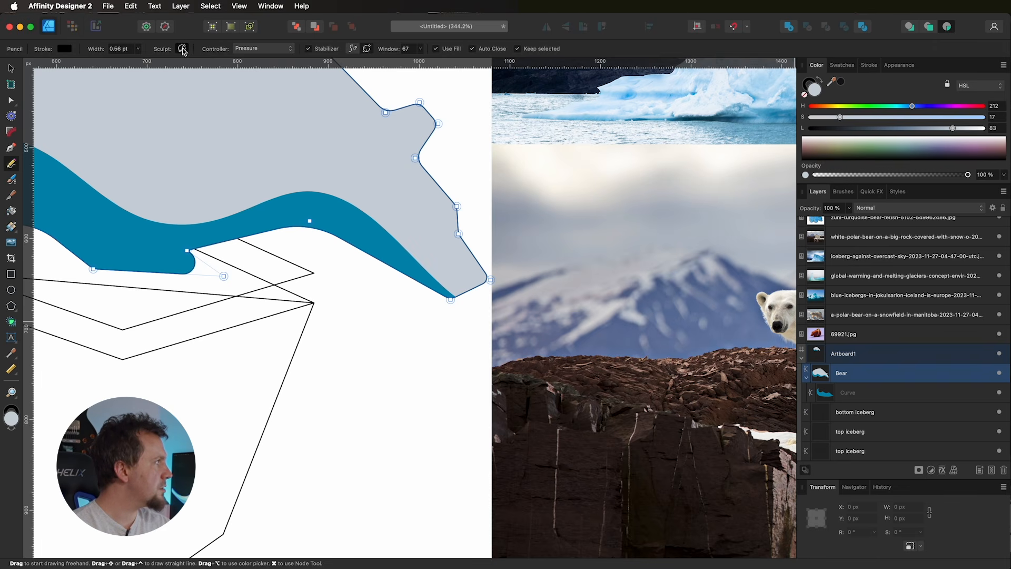
{"action": "left_click", "coordinate": [353, 50]}
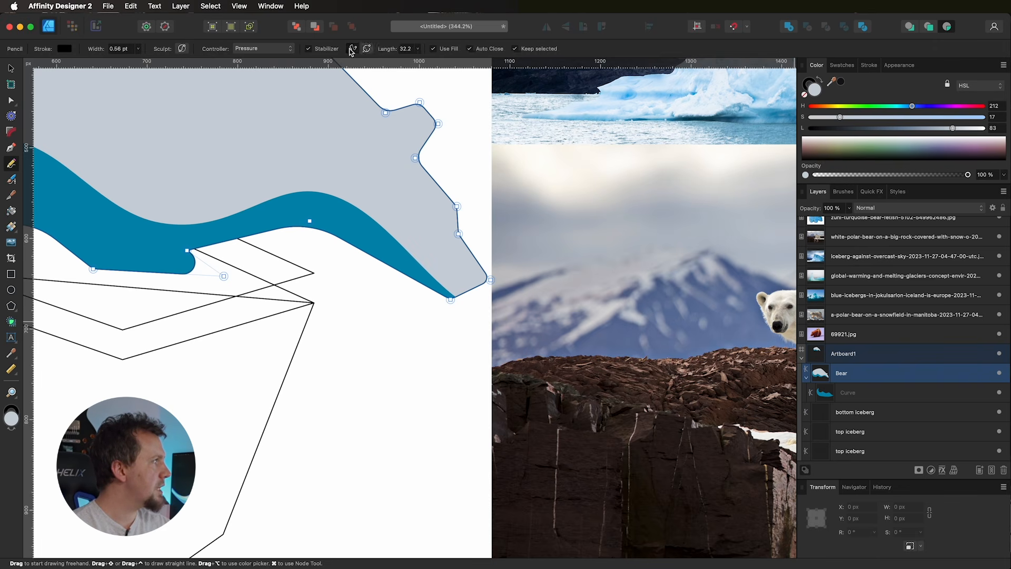
{"action": "left_click", "coordinate": [367, 49]}
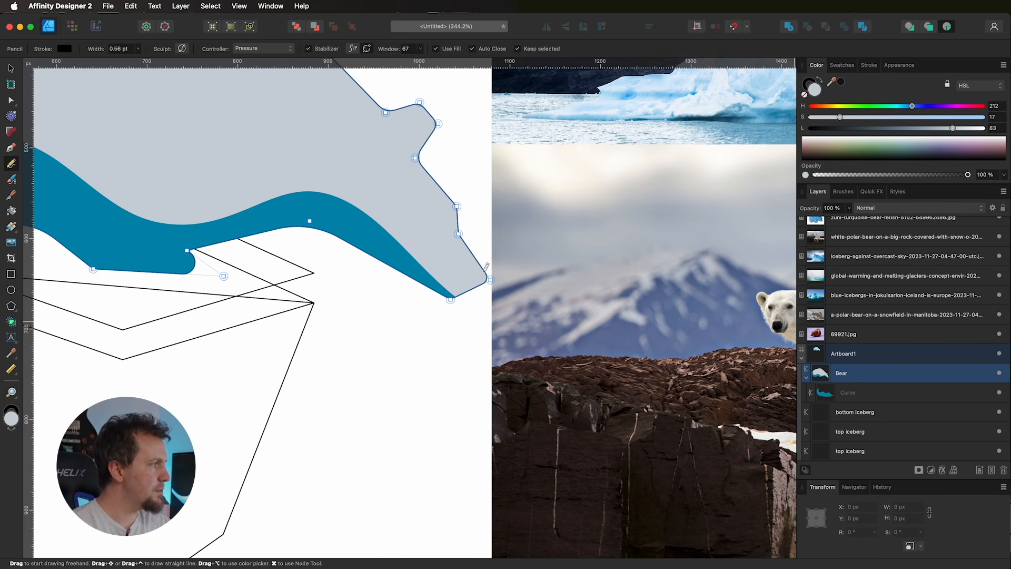
Step: Sample the dark colour of the polar bear's nose from the photo of the bear on the big rock
{"action": "scroll", "coordinate": [566, 209], "scroll_direction": "up", "scroll_amount": 2}
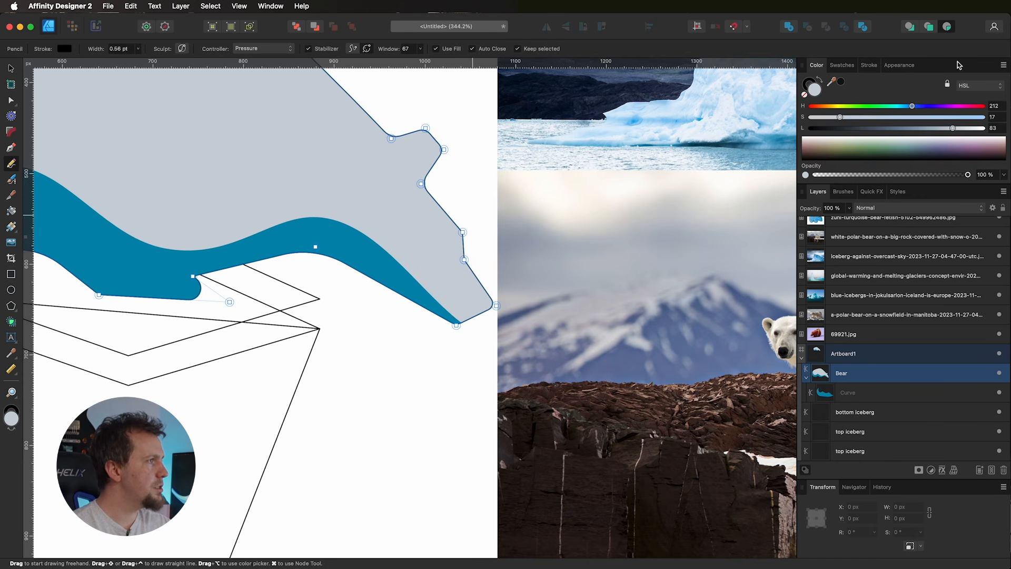
{"action": "scroll", "coordinate": [604, 173], "scroll_direction": "right", "scroll_amount": 5}
{"action": "scroll", "coordinate": [605, 174], "scroll_direction": "down", "scroll_amount": 2}
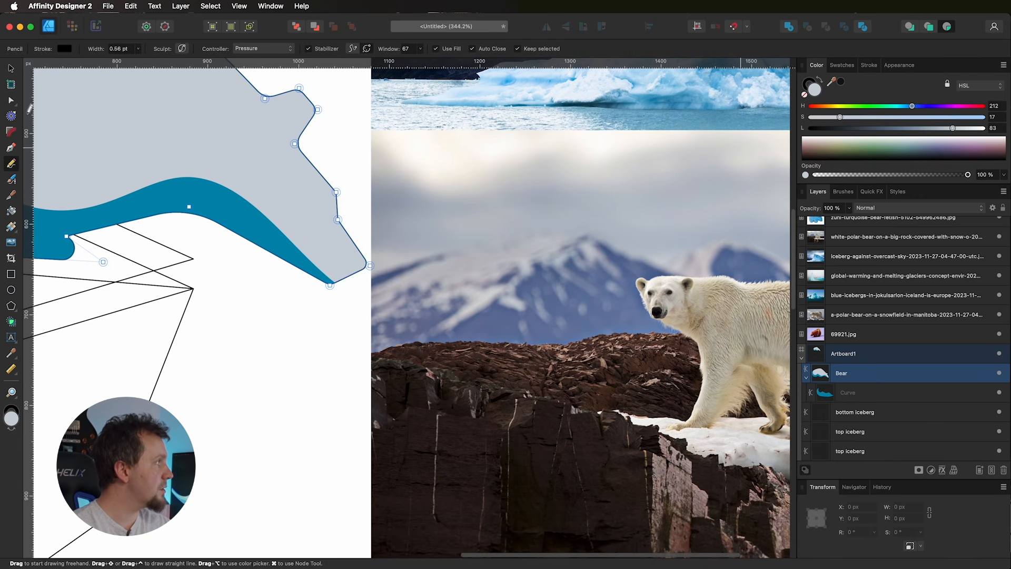
{"action": "left_click", "coordinate": [11, 68]}
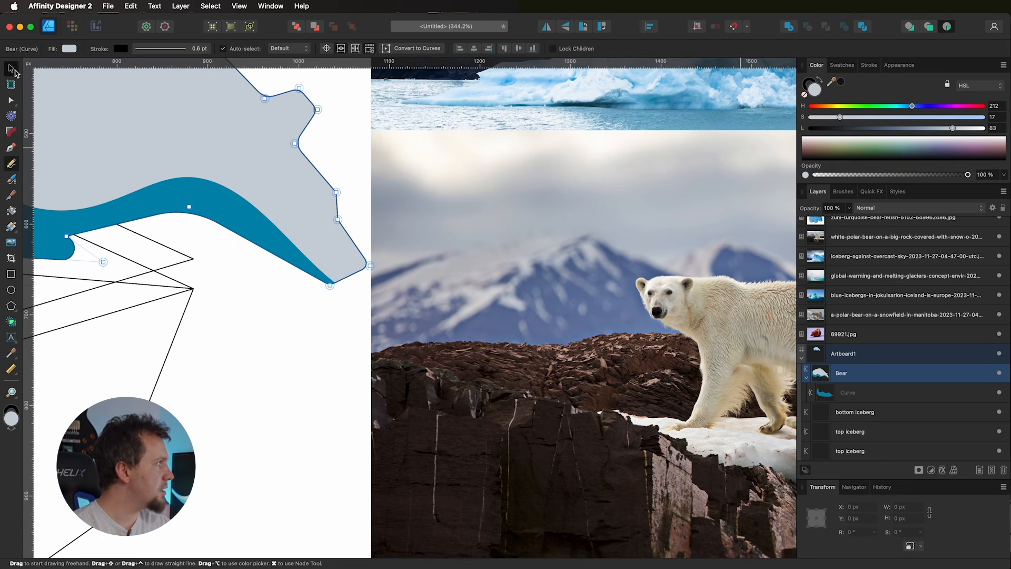
{"action": "left_click_drag", "start_coordinate": [830, 86], "coordinate": [655, 315]}
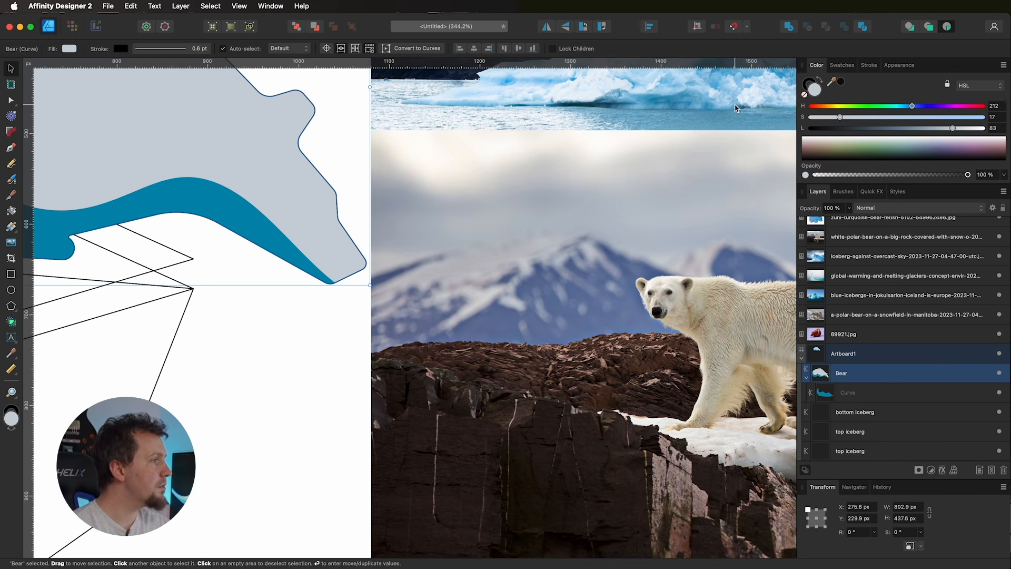
Step: Pencil a nose on the tip of the snout and a small eye on the head, filled with the sampled near-black
{"action": "scroll", "coordinate": [599, 268], "scroll_direction": "left", "scroll_amount": 5}
{"action": "scroll", "coordinate": [599, 248], "scroll_direction": "up", "scroll_amount": 2}
{"action": "scroll", "coordinate": [599, 248], "scroll_direction": "left", "scroll_amount": 2}
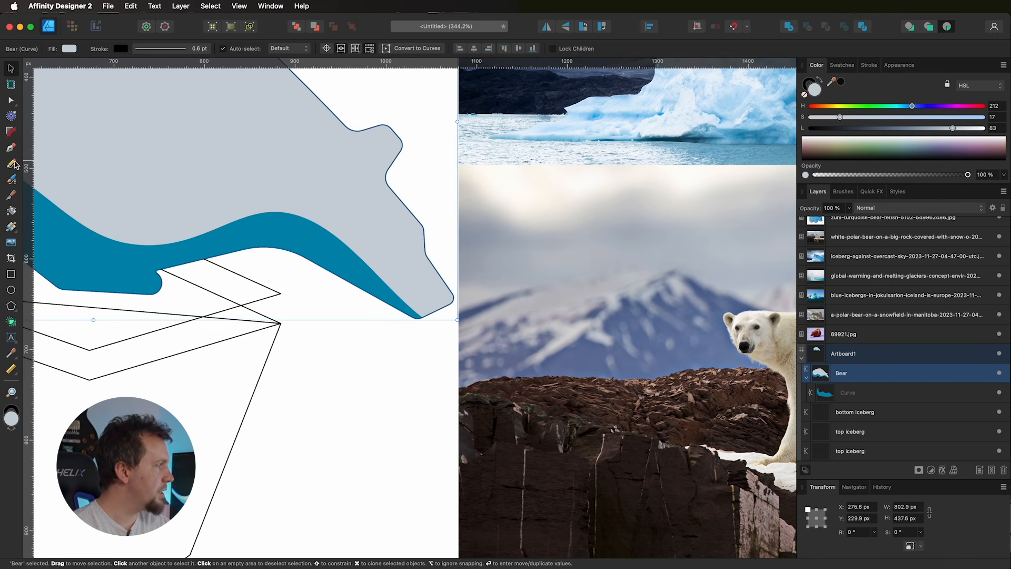
{"action": "key", "text": "n"}
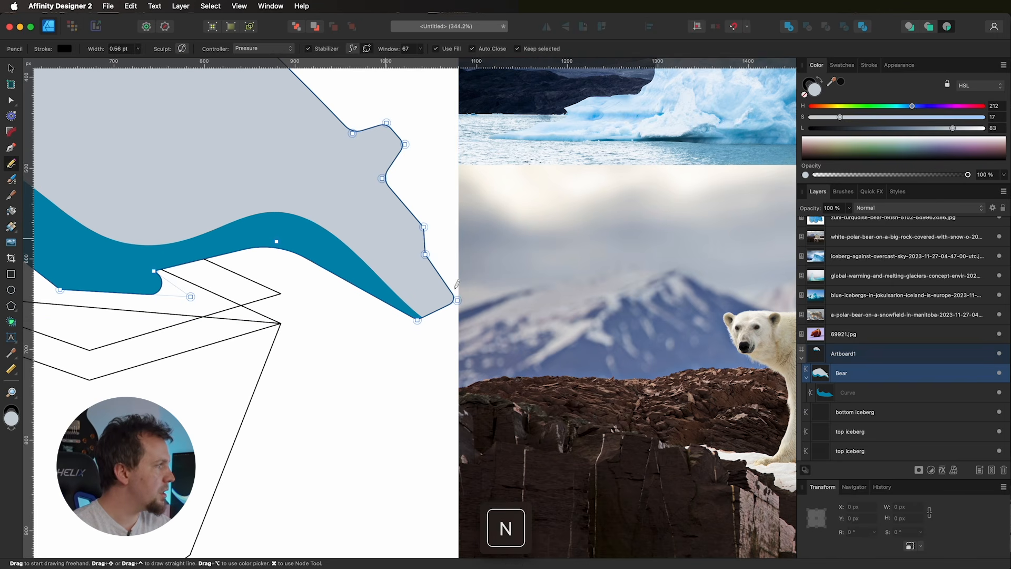
{"action": "mouse_move", "coordinate": [447, 281]}
{"action": "left_mouse_down"}
{"action": "mouse_move", "coordinate": [438, 302]}
{"action": "mouse_move", "coordinate": [449, 310]}
{"action": "mouse_move", "coordinate": [466, 300]}
{"action": "left_mouse_up"}
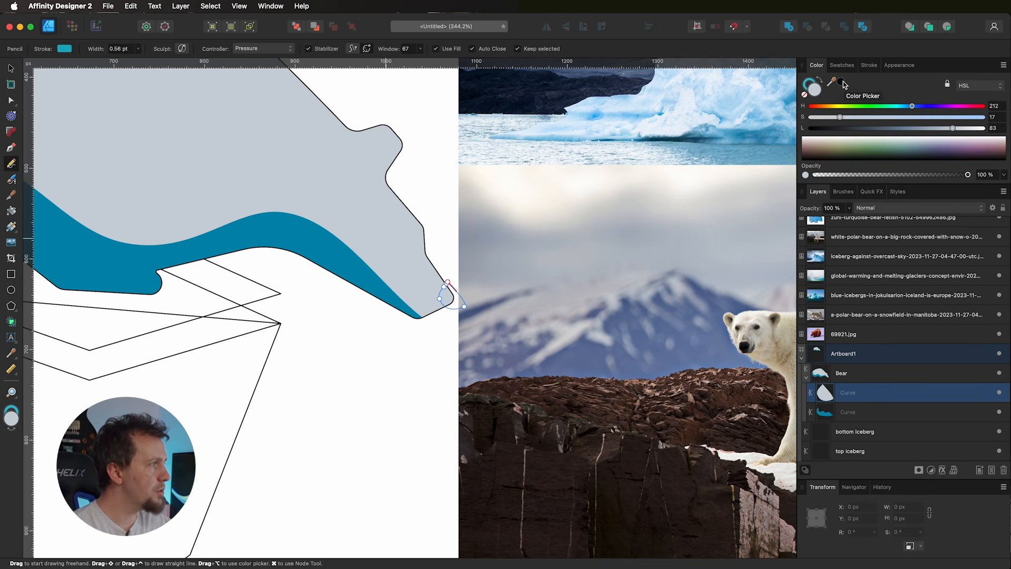
{"action": "left_click_drag", "start_coordinate": [841, 86], "coordinate": [814, 103]}
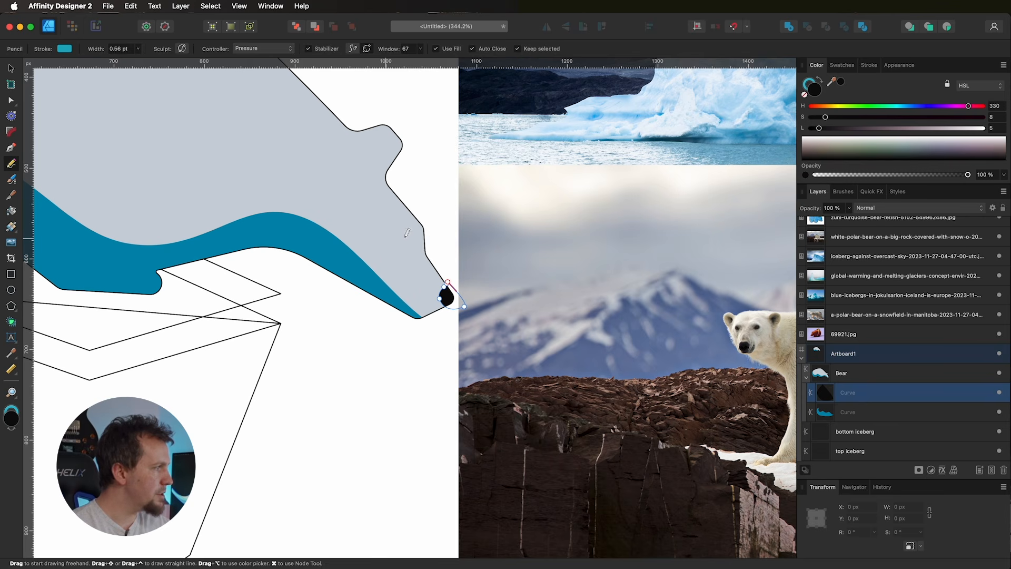
{"action": "scroll", "coordinate": [420, 250], "scroll_direction": "up", "scroll_amount": 3}
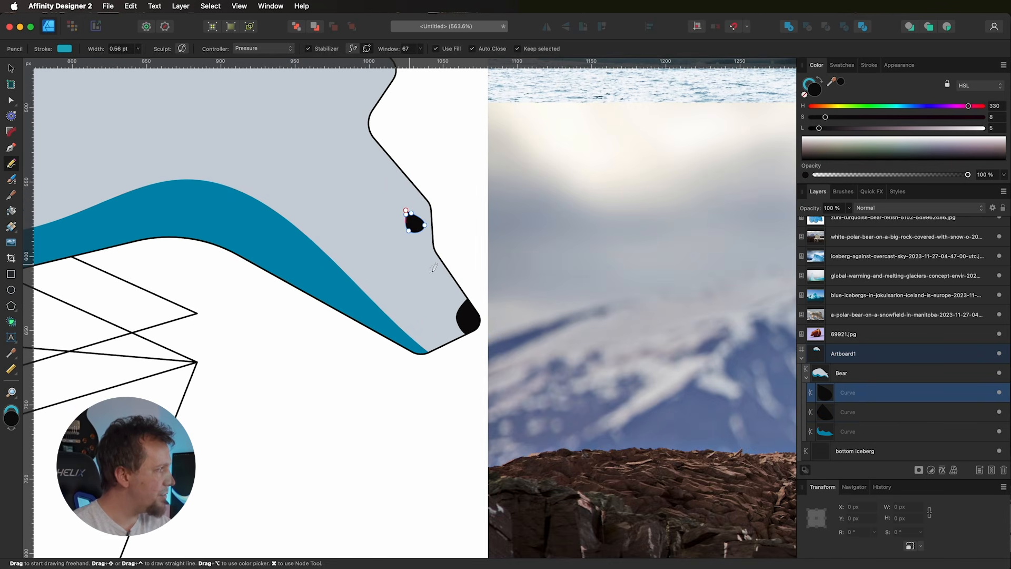
{"action": "key", "text": "super+0"}
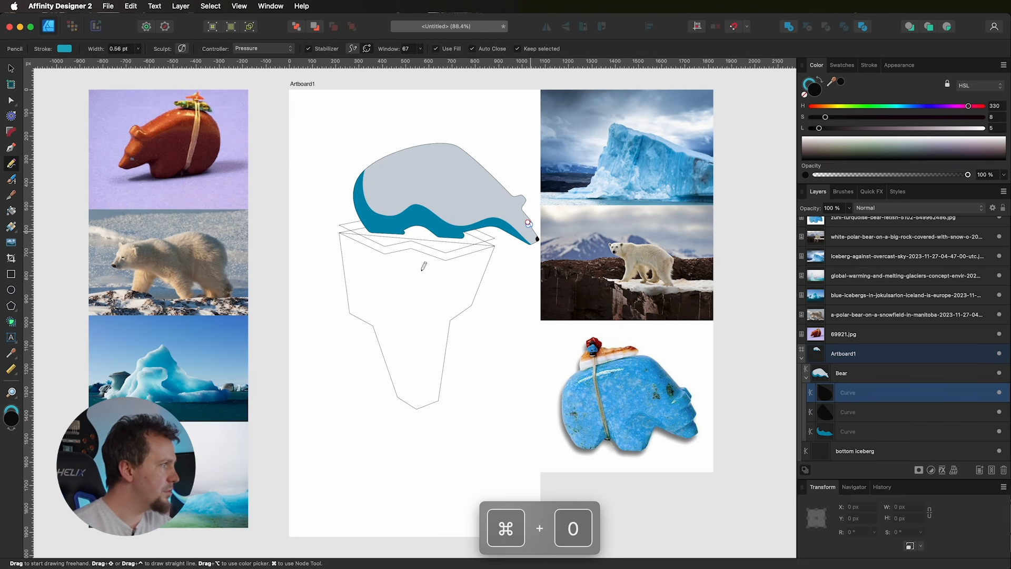
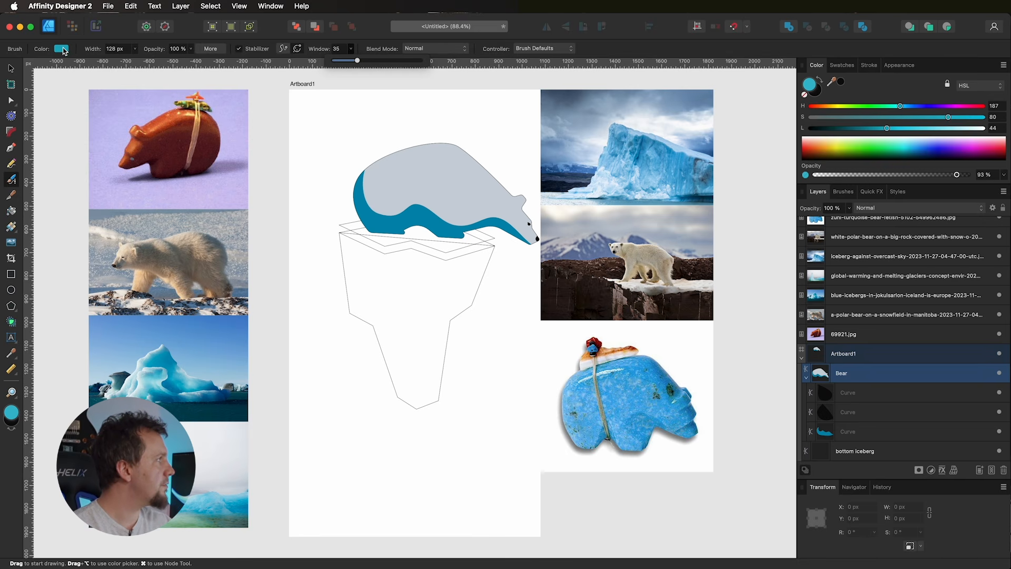
Step: Set the Vector Brush colour to the light grey sampled from the drawn bear's body
{"action": "left_click", "coordinate": [62, 49]}
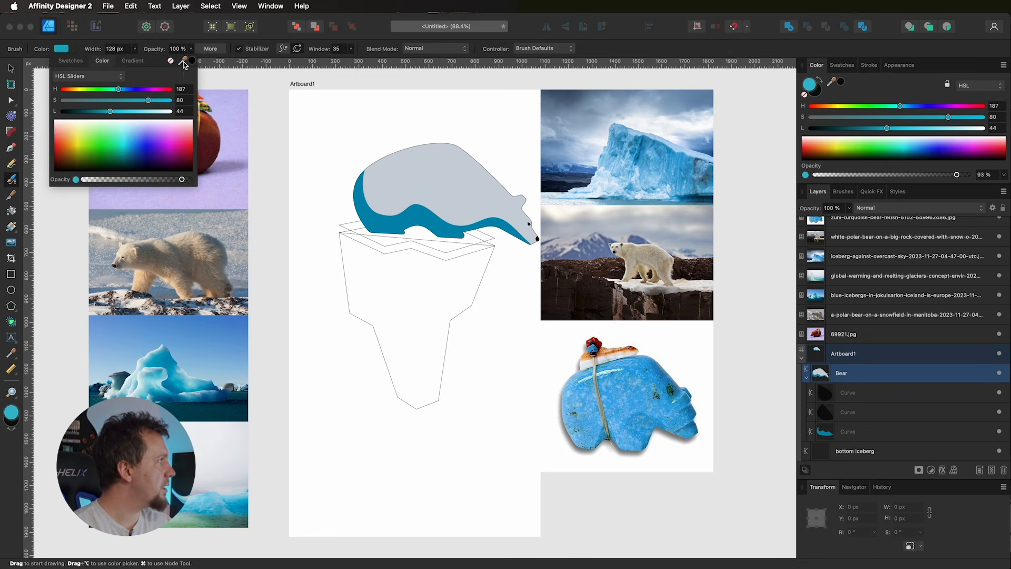
{"action": "left_click_drag", "start_coordinate": [184, 64], "coordinate": [446, 179]}
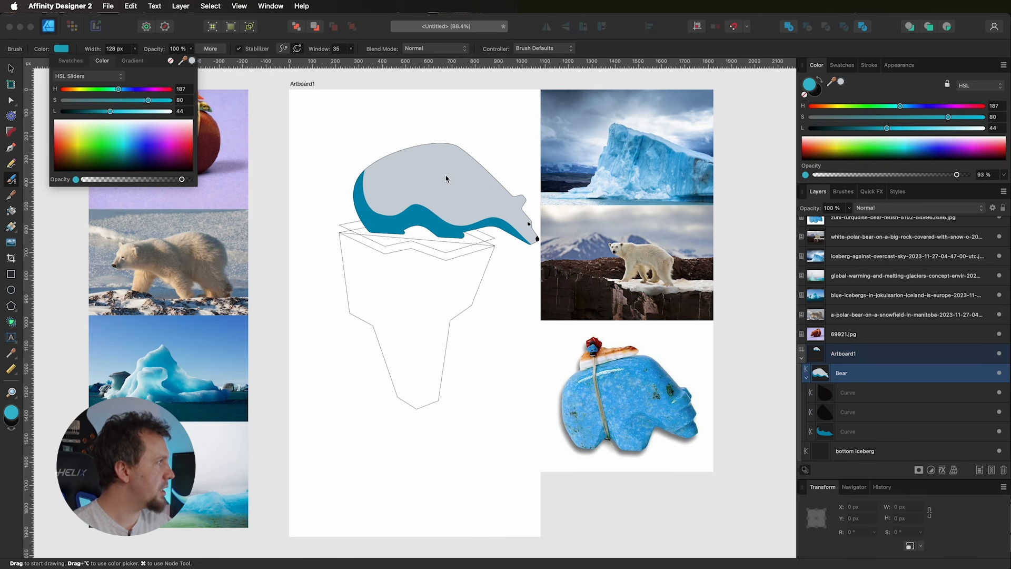
{"action": "left_click", "coordinate": [192, 61]}
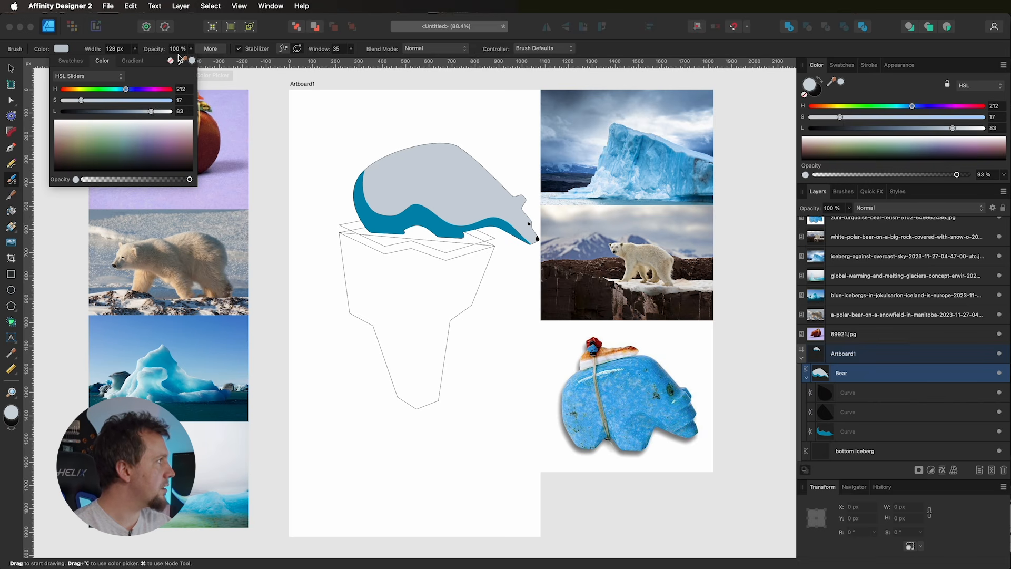
Step: Try the Screen blend mode on the current brush and look through its controller options
{"action": "left_click", "coordinate": [116, 49]}
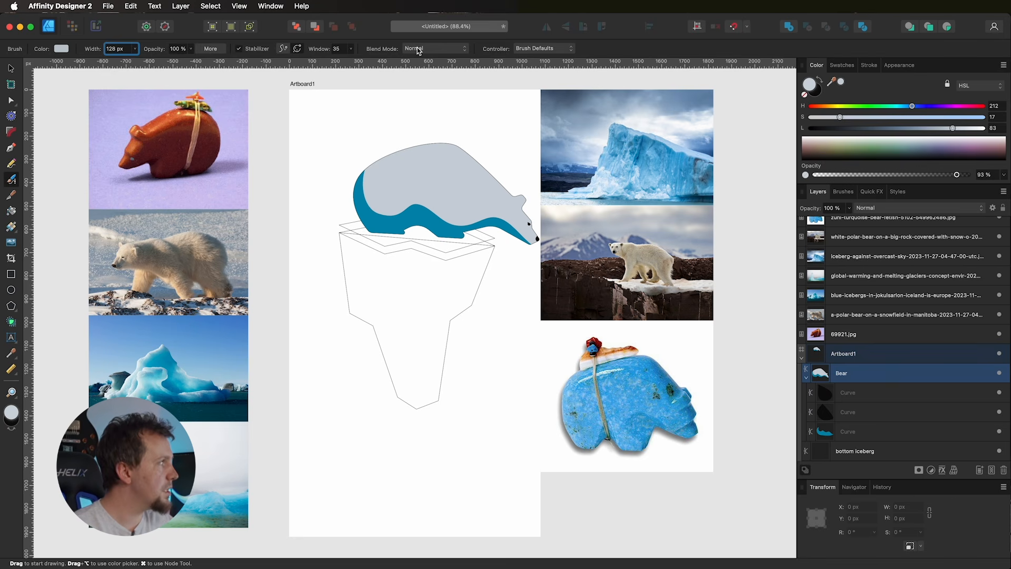
{"action": "left_click", "coordinate": [429, 51]}
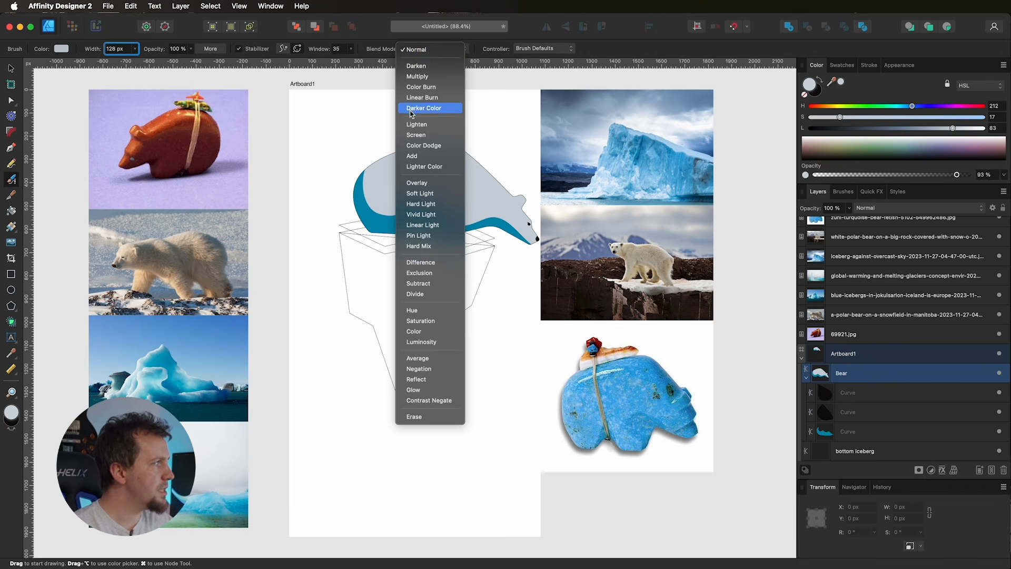
{"action": "left_click", "coordinate": [420, 136]}
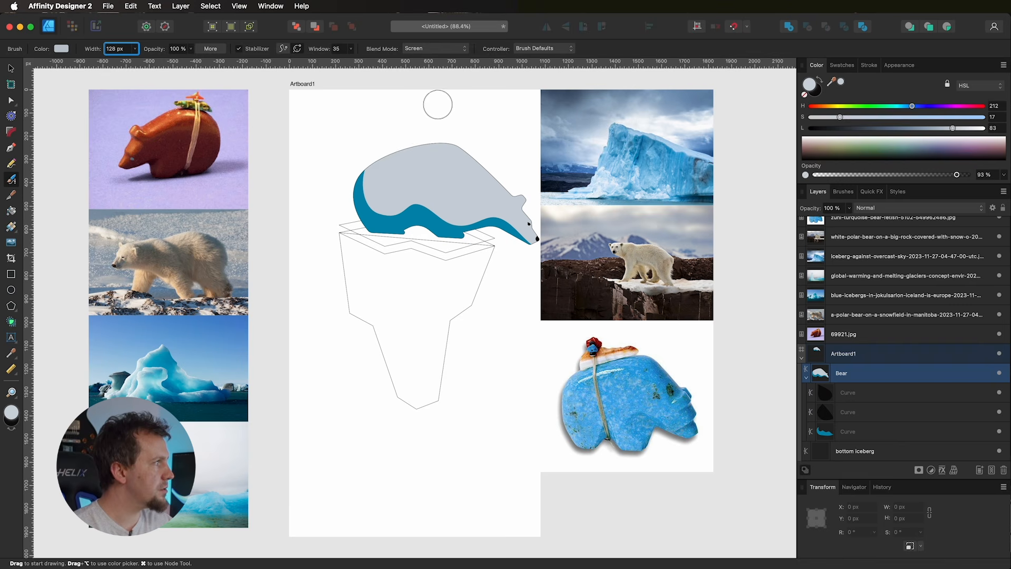
{"action": "left_click", "coordinate": [547, 51]}
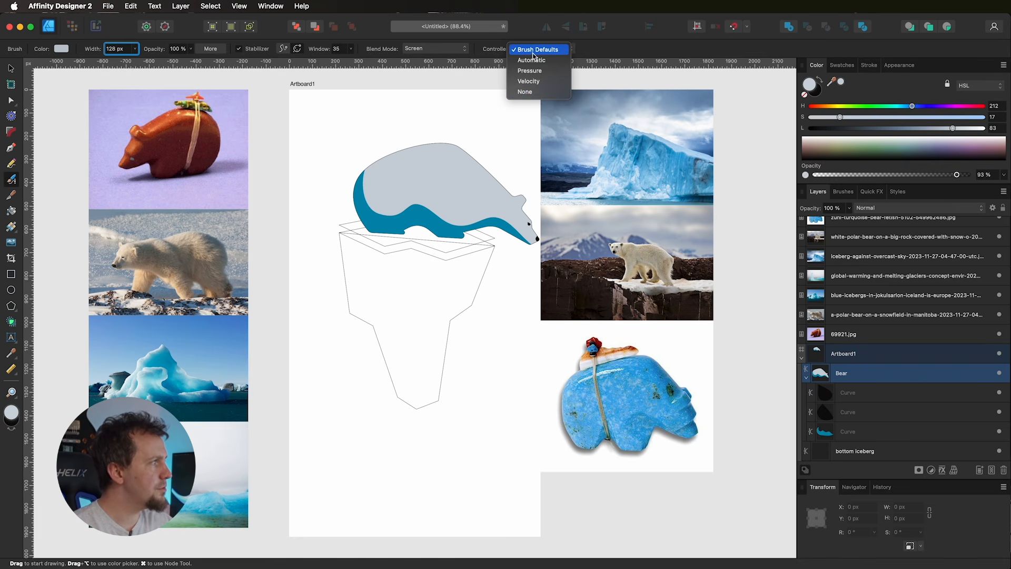
{"action": "left_click", "coordinate": [625, 50]}
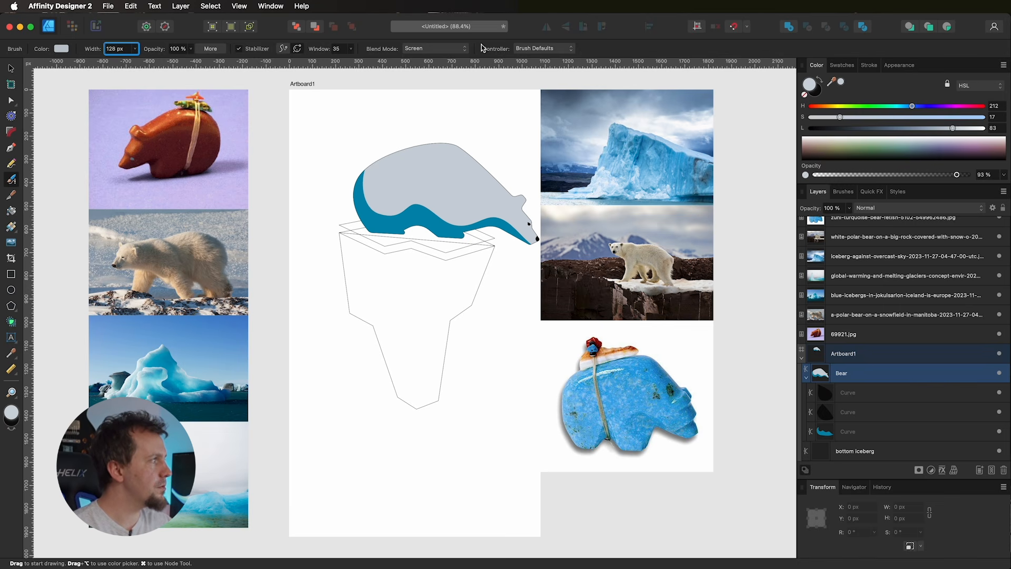
Step: Choose the Watercolor Bristle 04 brush and set its blend mode to Screen
{"action": "left_click", "coordinate": [845, 193]}
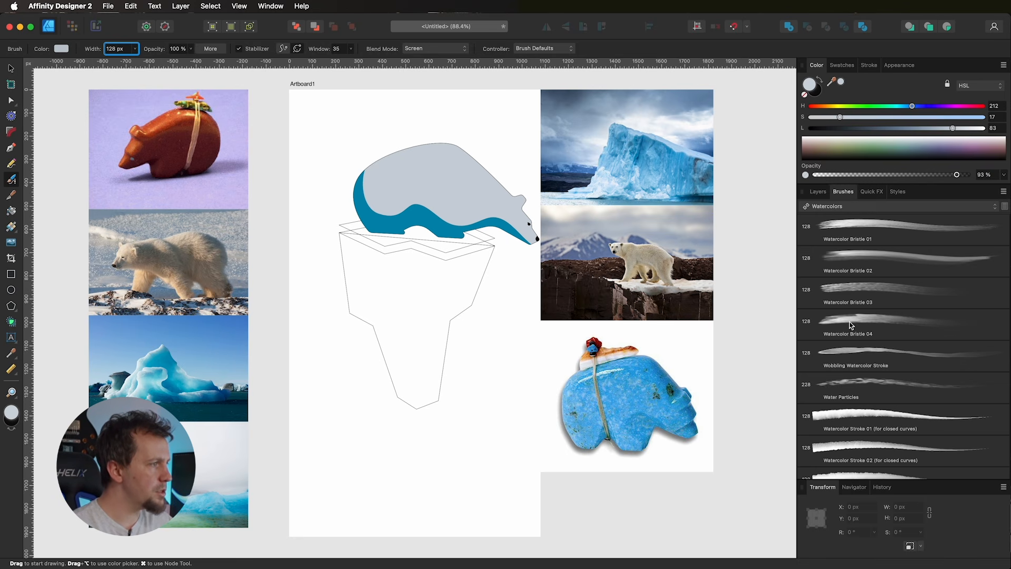
{"action": "left_click", "coordinate": [867, 322]}
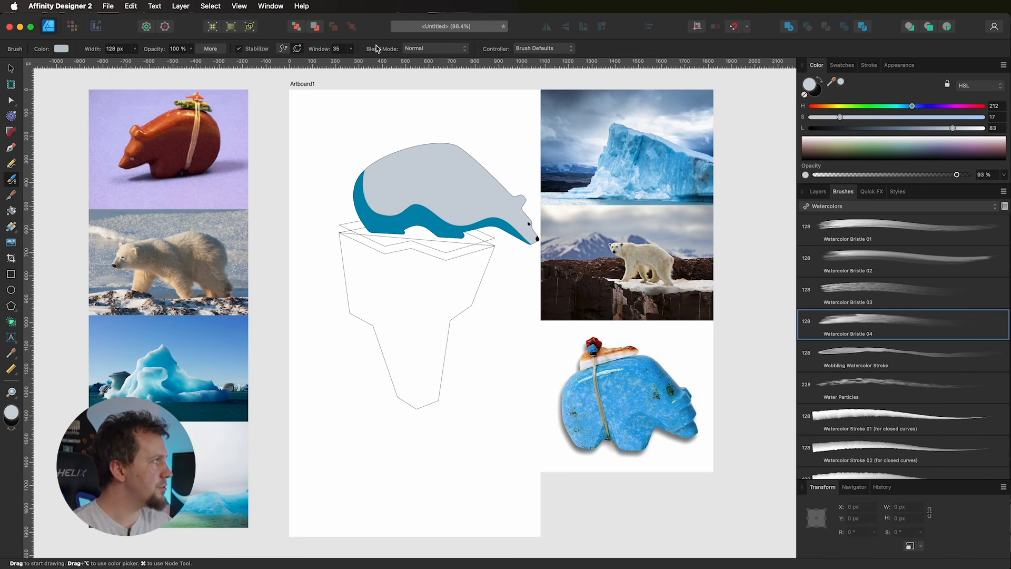
{"action": "left_click", "coordinate": [439, 49]}
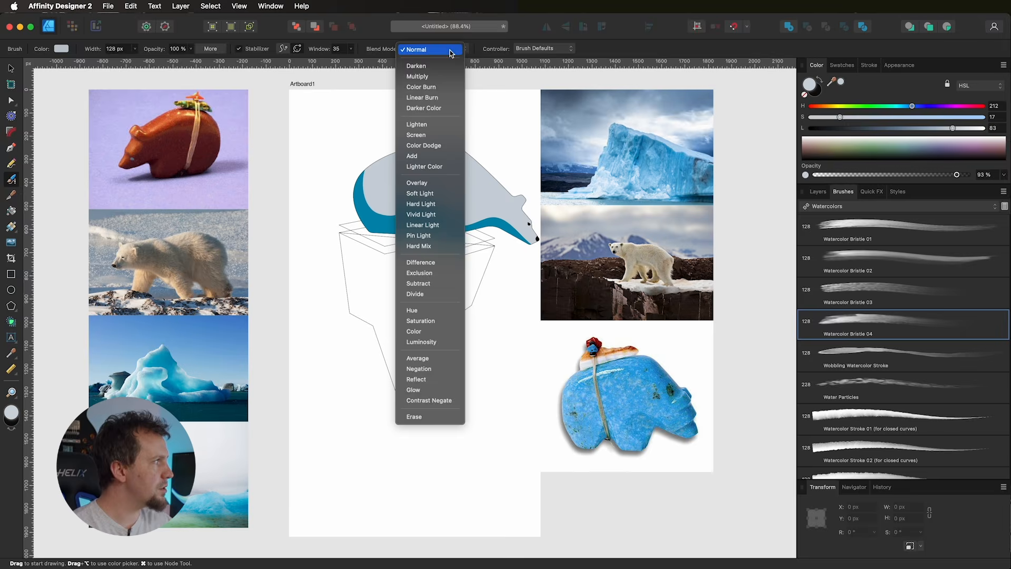
{"action": "left_click", "coordinate": [409, 138]}
Step: Turn on insertion inside the selected Bear layer and paint soft light-grey highlight strokes along the bear's back and head
{"action": "left_click", "coordinate": [818, 191]}
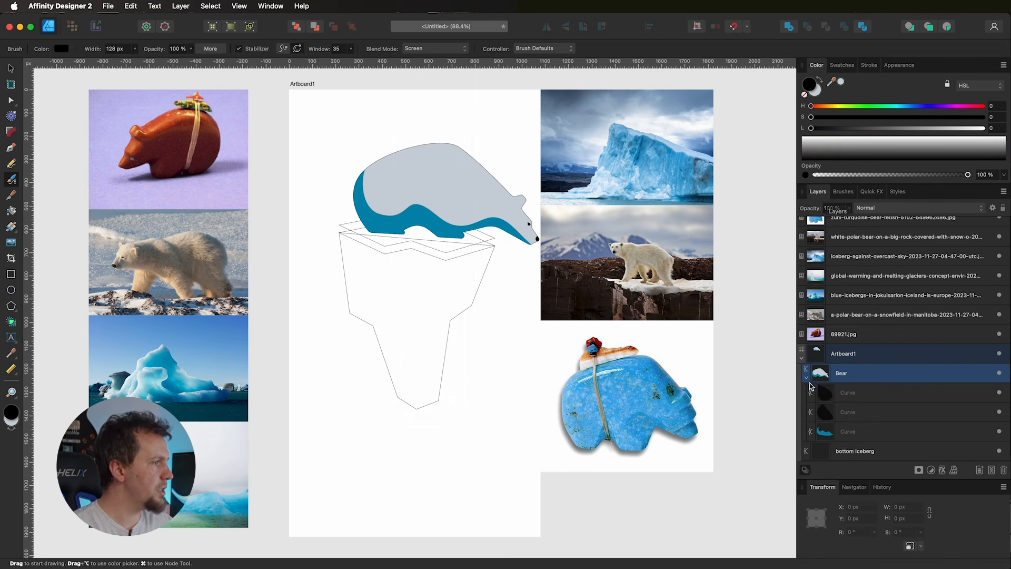
{"action": "left_click", "coordinate": [947, 29]}
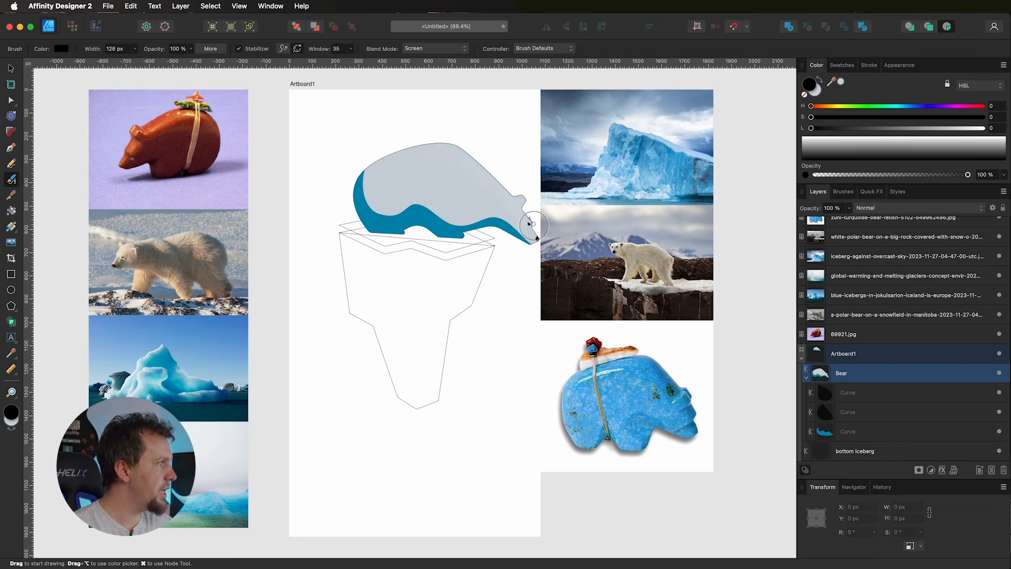
{"action": "mouse_move", "coordinate": [525, 220]}
{"action": "left_mouse_down"}
{"action": "mouse_move", "coordinate": [433, 162]}
{"action": "mouse_move", "coordinate": [391, 162]}
{"action": "mouse_move", "coordinate": [467, 161]}
{"action": "mouse_move", "coordinate": [511, 188]}
{"action": "mouse_move", "coordinate": [516, 210]}
{"action": "mouse_move", "coordinate": [434, 167]}
{"action": "mouse_move", "coordinate": [477, 176]}
{"action": "mouse_move", "coordinate": [522, 217]}
{"action": "mouse_move", "coordinate": [487, 183]}
{"action": "mouse_move", "coordinate": [421, 150]}
{"action": "mouse_move", "coordinate": [470, 160]}
{"action": "mouse_move", "coordinate": [509, 190]}
{"action": "mouse_move", "coordinate": [532, 226]}
{"action": "mouse_move", "coordinate": [513, 196]}
{"action": "mouse_move", "coordinate": [416, 146]}
{"action": "mouse_move", "coordinate": [395, 156]}
{"action": "mouse_move", "coordinate": [478, 170]}
{"action": "mouse_move", "coordinate": [521, 218]}
{"action": "mouse_move", "coordinate": [464, 166]}
{"action": "mouse_move", "coordinate": [508, 191]}
{"action": "mouse_move", "coordinate": [529, 222]}
{"action": "mouse_move", "coordinate": [420, 157]}
{"action": "mouse_move", "coordinate": [511, 204]}
{"action": "mouse_move", "coordinate": [513, 221]}
{"action": "mouse_move", "coordinate": [456, 159]}
{"action": "mouse_move", "coordinate": [514, 213]}
{"action": "mouse_move", "coordinate": [435, 166]}
{"action": "mouse_move", "coordinate": [508, 200]}
{"action": "mouse_move", "coordinate": [430, 150]}
{"action": "mouse_move", "coordinate": [523, 207]}
{"action": "mouse_move", "coordinate": [451, 150]}
{"action": "mouse_move", "coordinate": [518, 194]}
{"action": "mouse_move", "coordinate": [535, 228]}
{"action": "mouse_move", "coordinate": [454, 171]}
{"action": "mouse_move", "coordinate": [528, 242]}
{"action": "left_mouse_up"}
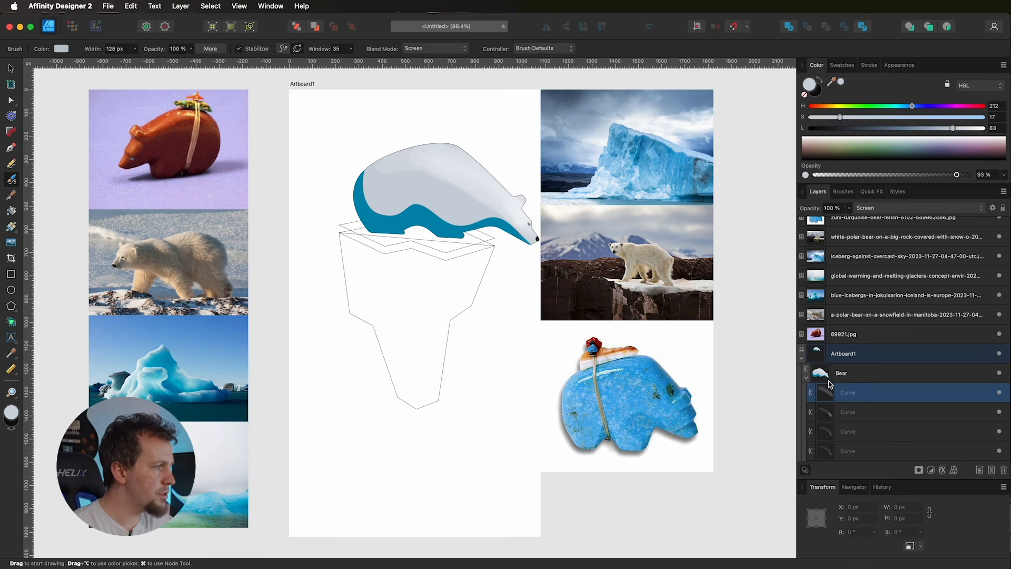
Step: Select all highlight strokes inside Bear by their matching blend mode and tag them red
{"action": "scroll", "coordinate": [872, 396], "scroll_direction": "down", "scroll_amount": 5}
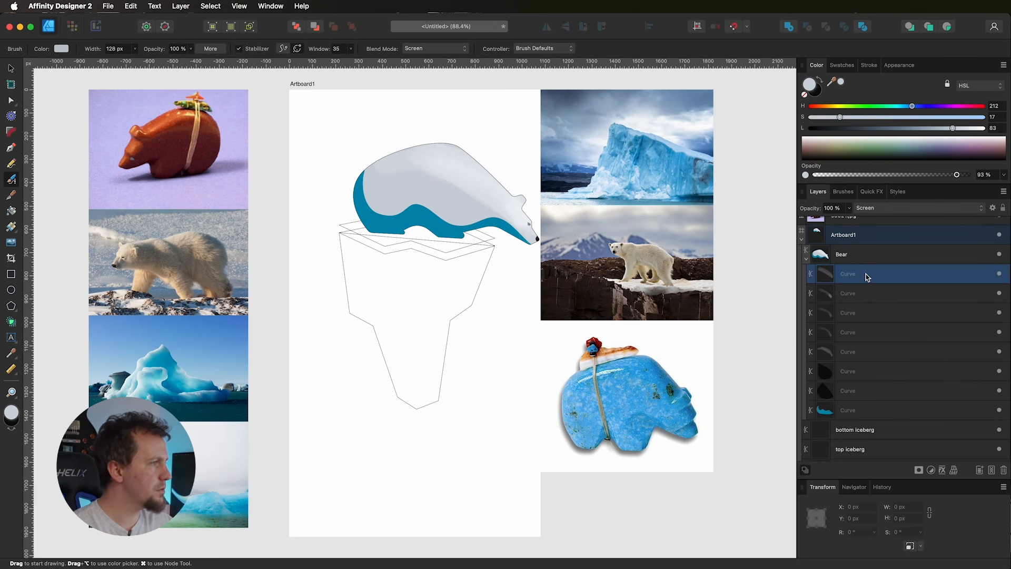
{"action": "left_click", "coordinate": [211, 6]}
{"action": "mouse_move", "coordinate": [242, 173]}
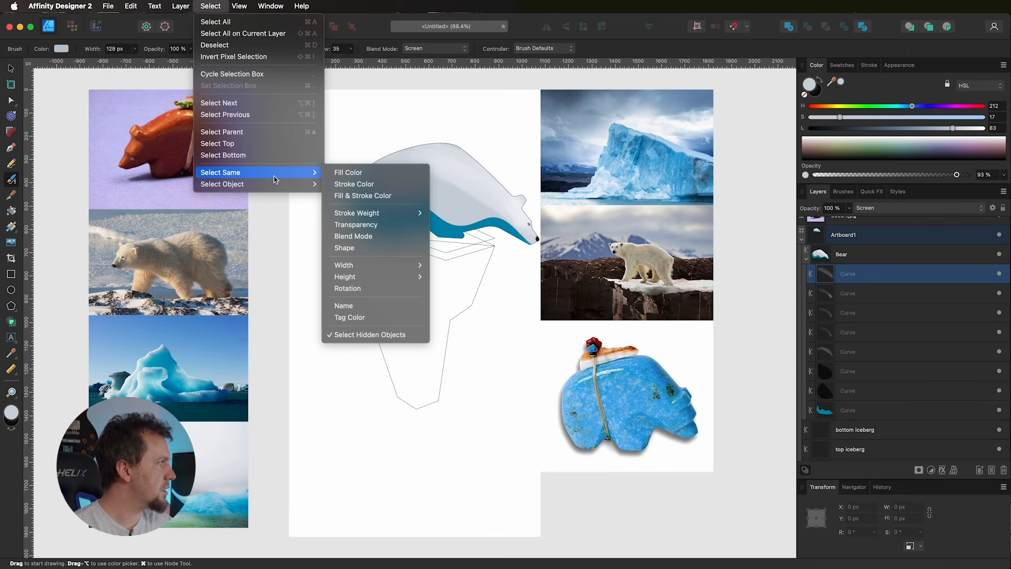
{"action": "left_click", "coordinate": [367, 240]}
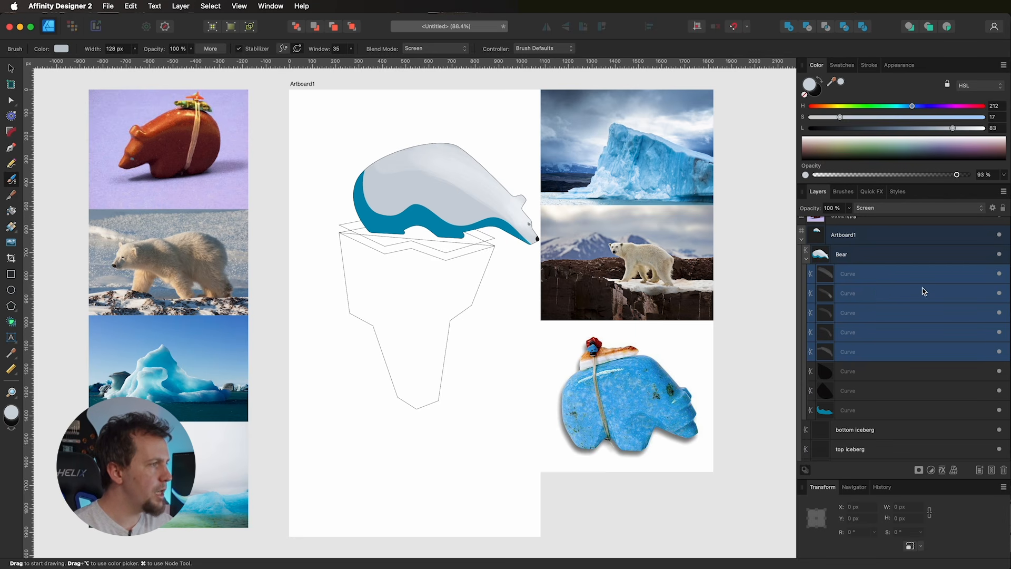
{"action": "right_click", "coordinate": [885, 293]}
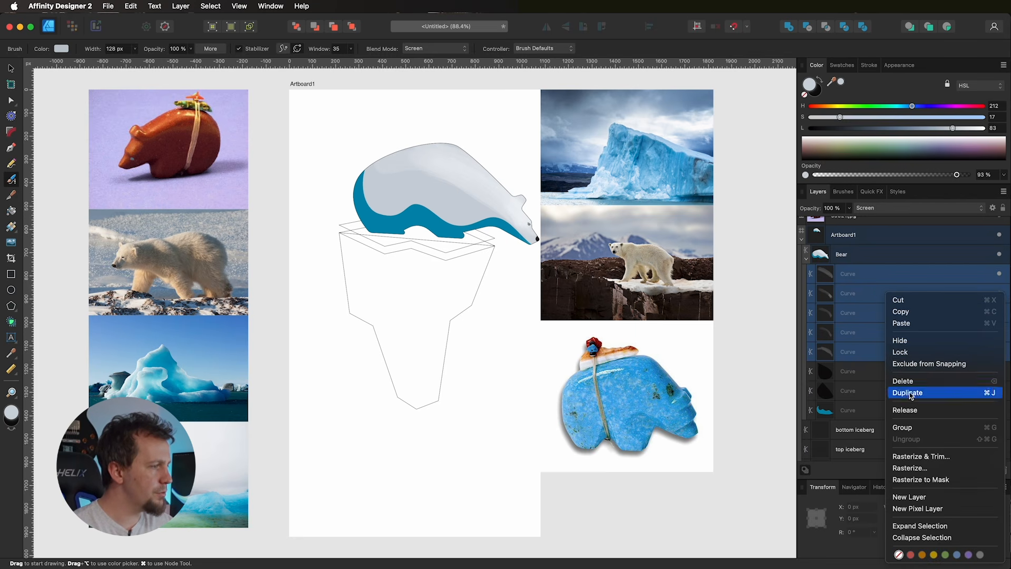
{"action": "left_click", "coordinate": [910, 554]}
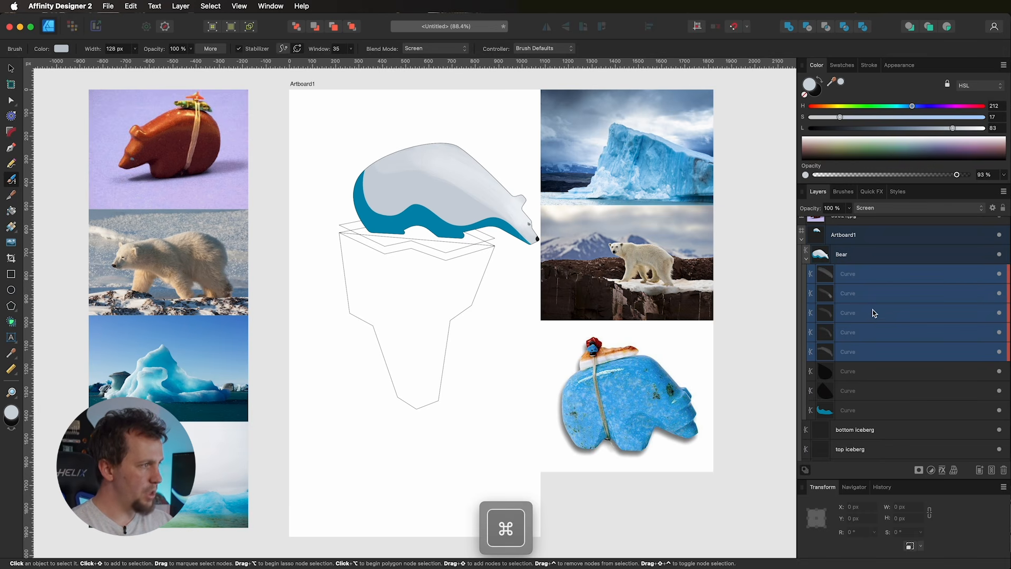
Step: Group the red-tagged highlight strokes and move the group below the teal shadow curve inside Bear
{"action": "key", "text": "super+g"}
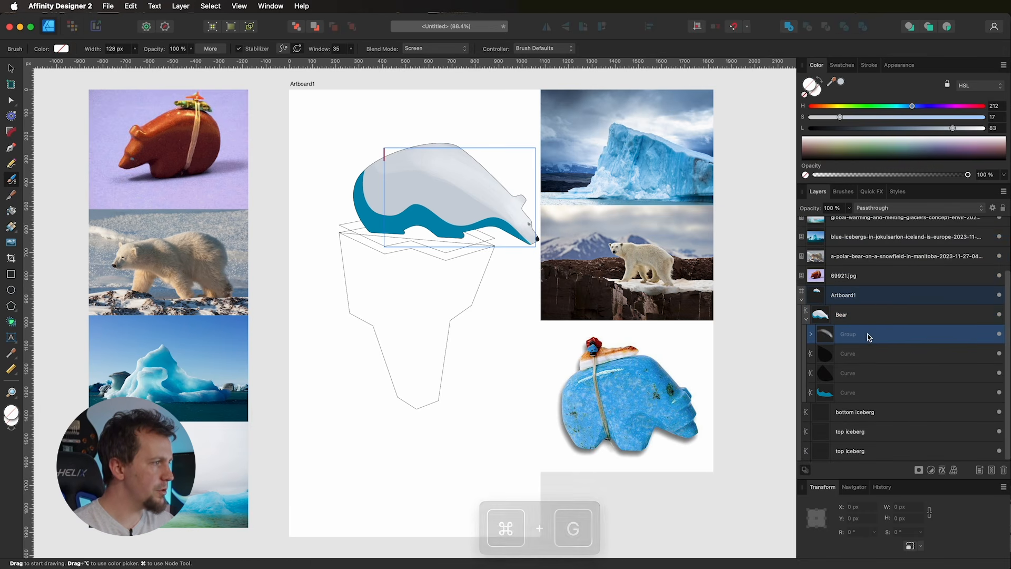
{"action": "left_click_drag", "start_coordinate": [878, 343], "coordinate": [885, 405]}
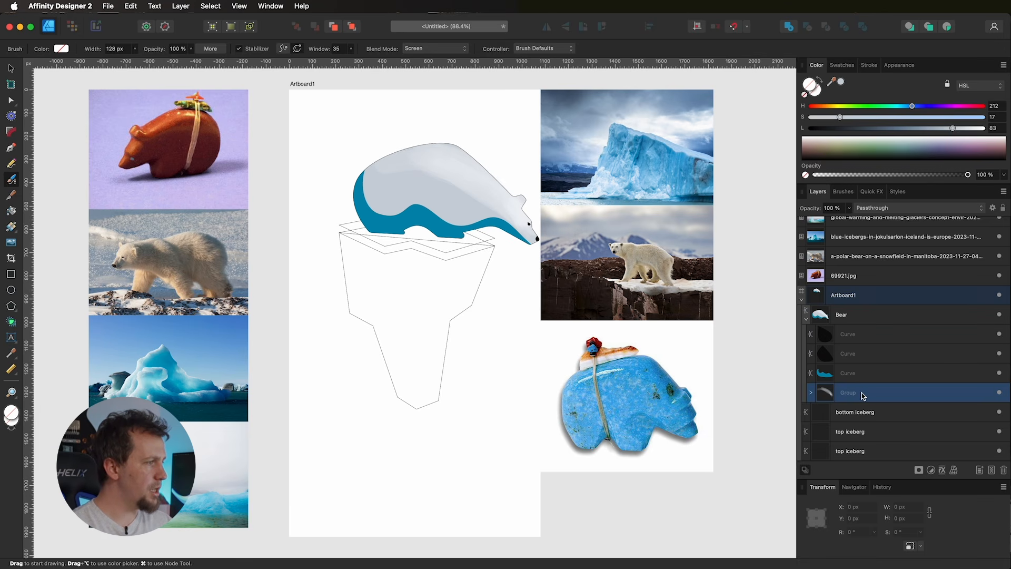
Step: Expand the highlight group and use its first curve to select all objects with the same tag colour
{"action": "left_click", "coordinate": [815, 394]}
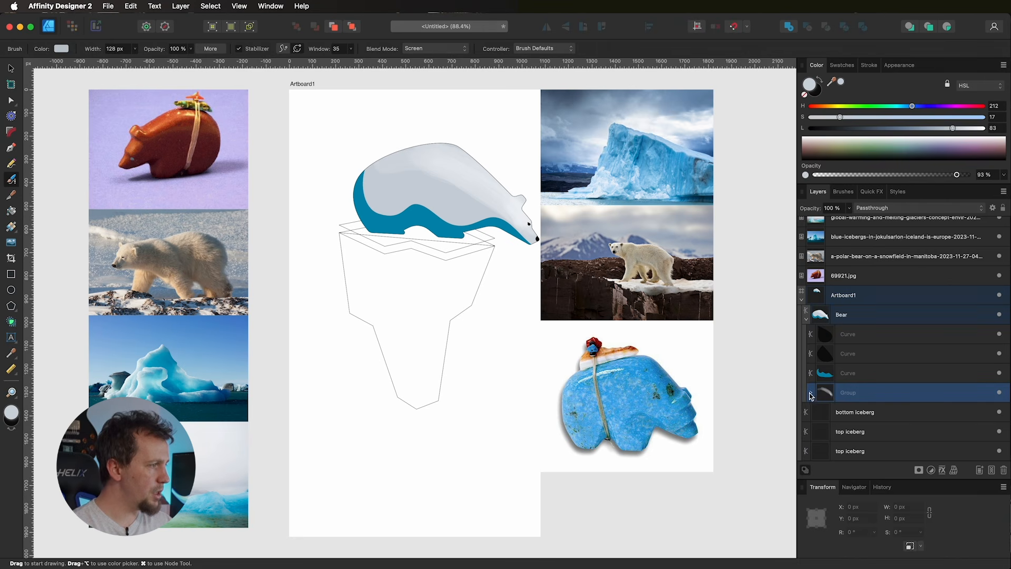
{"action": "left_click", "coordinate": [216, 6]}
{"action": "mouse_move", "coordinate": [225, 173]}
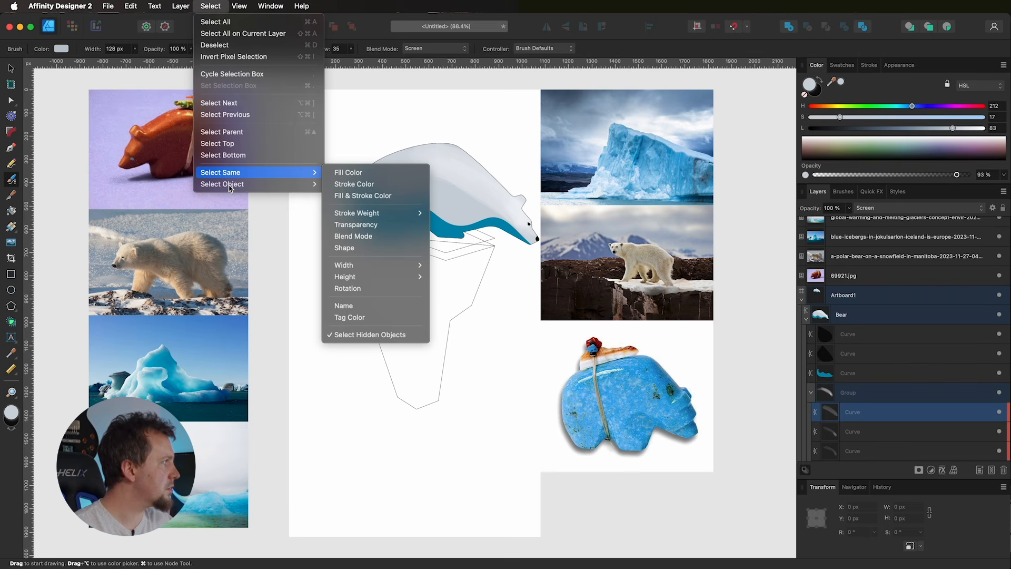
{"action": "left_click", "coordinate": [349, 317]}
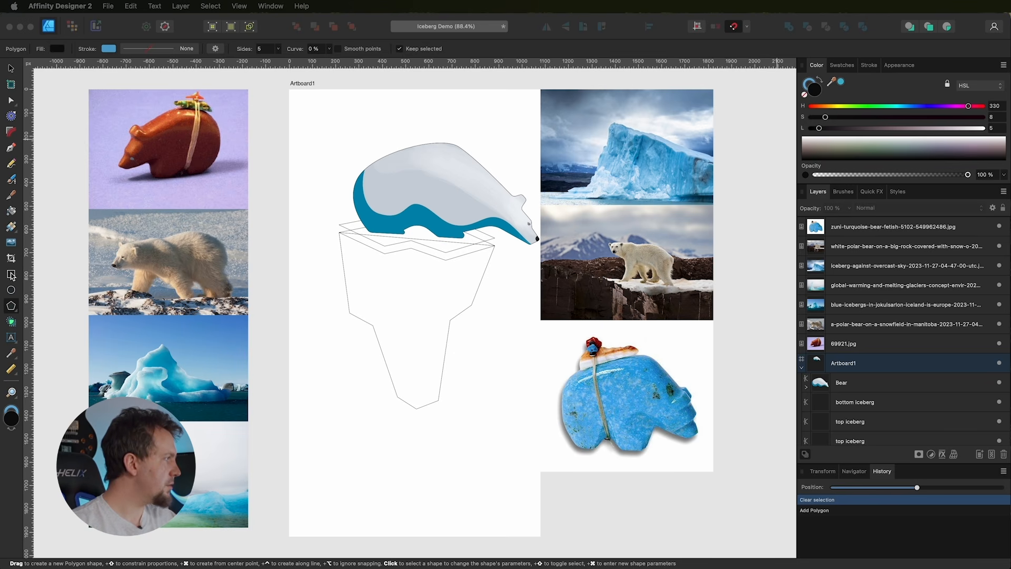
Step: Draw a pentagon about 300 px wide with the Polygon Tool on the empty artboard area below the iceberg outline
{"action": "left_click", "coordinate": [11, 307]}
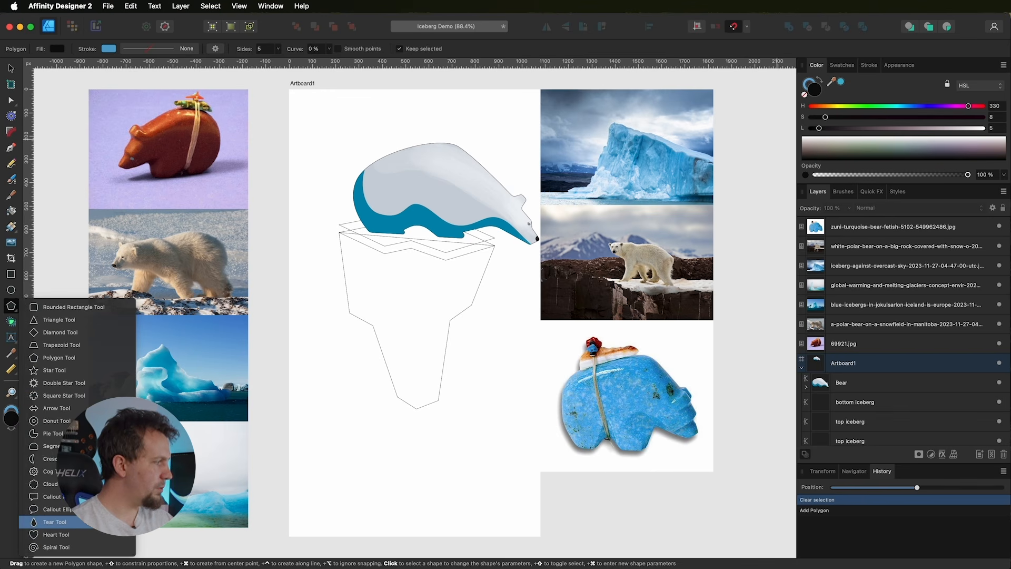
{"action": "left_click", "coordinate": [59, 358]}
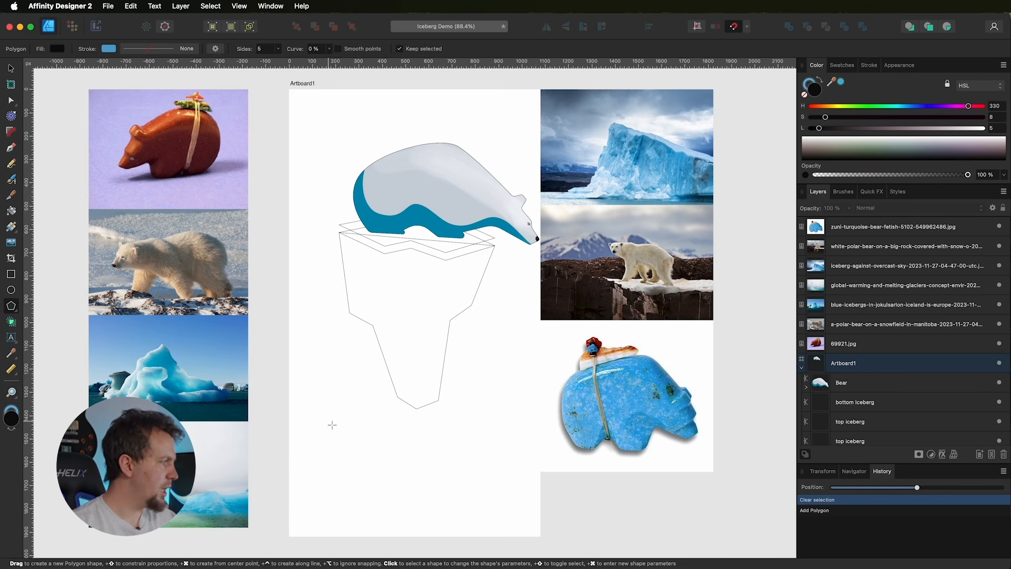
{"action": "left_click_drag", "start_coordinate": [332, 424], "coordinate": [417, 505]}
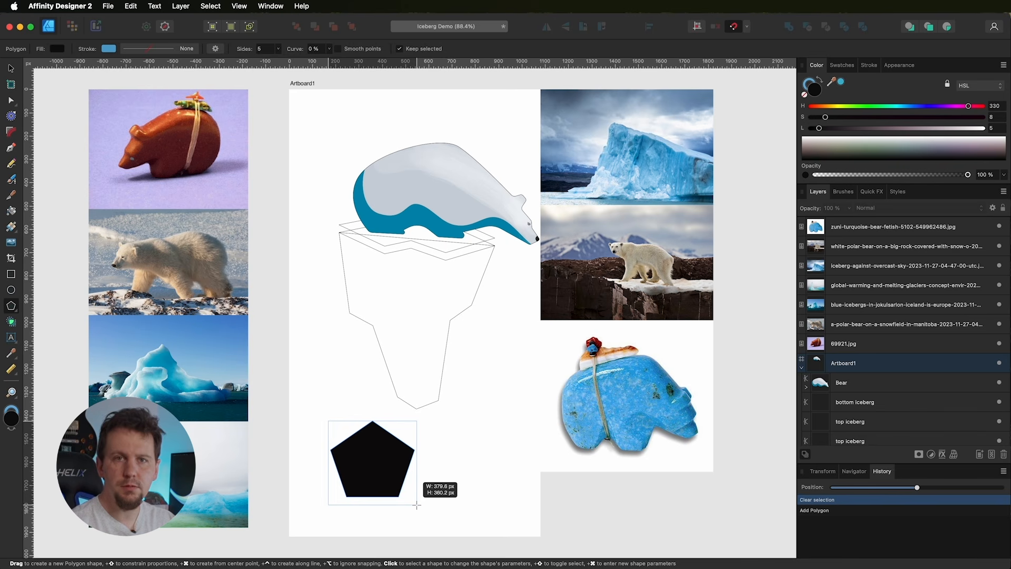
{"action": "left_click_drag", "start_coordinate": [417, 505], "coordinate": [440, 485]}
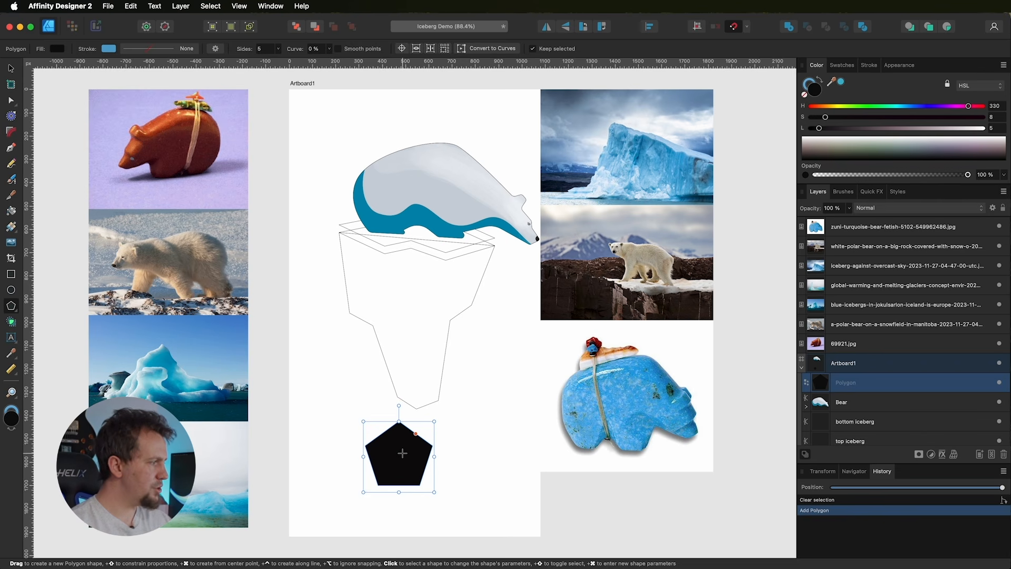
Step: Bend the pentagon's sides inward to a curve of -65%
{"action": "scroll", "coordinate": [402, 454], "scroll_direction": "up", "scroll_amount": 6}
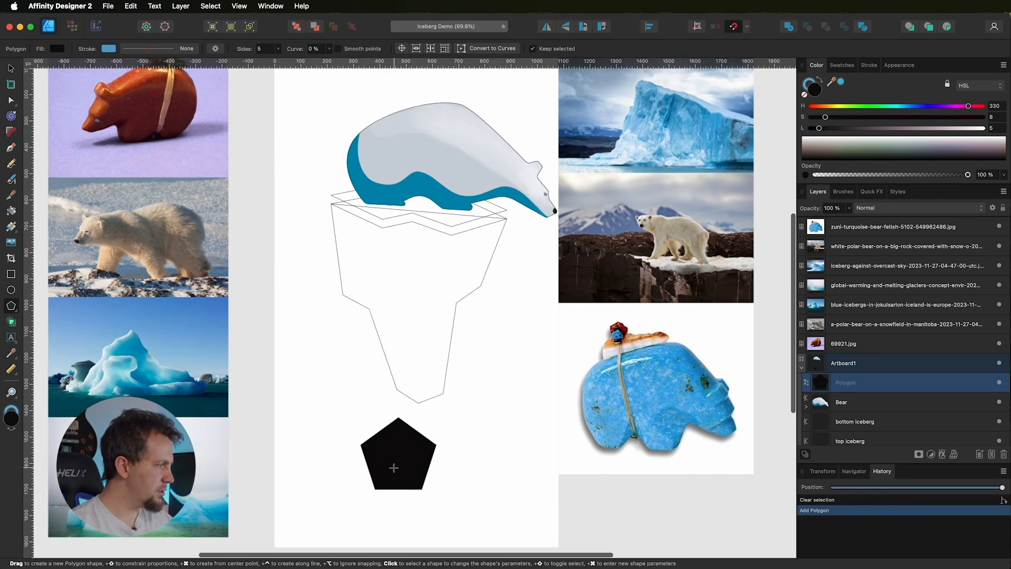
{"action": "scroll", "coordinate": [394, 468], "scroll_direction": "up", "scroll_amount": 1}
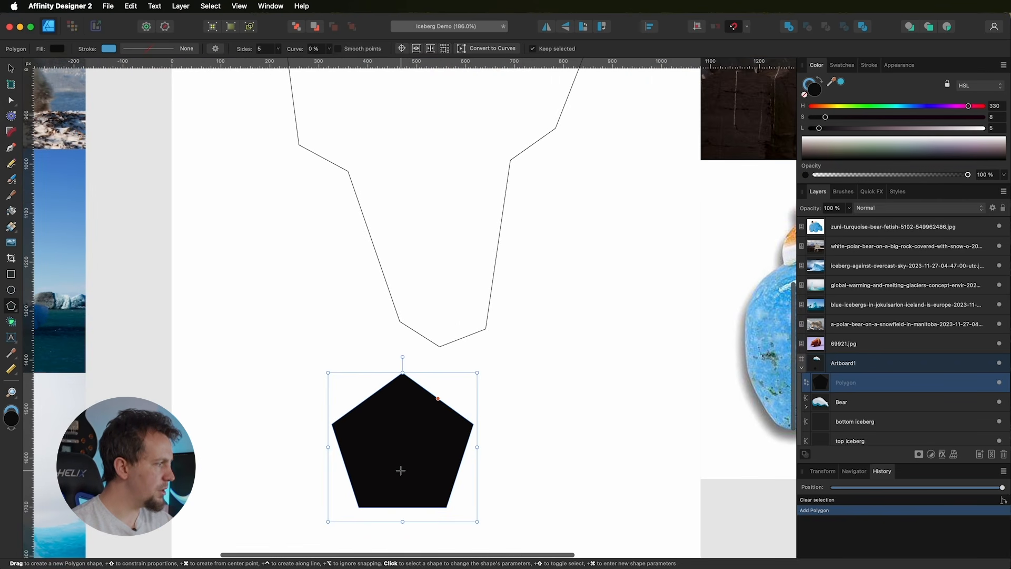
{"action": "scroll", "coordinate": [400, 468], "scroll_direction": "down", "scroll_amount": 3}
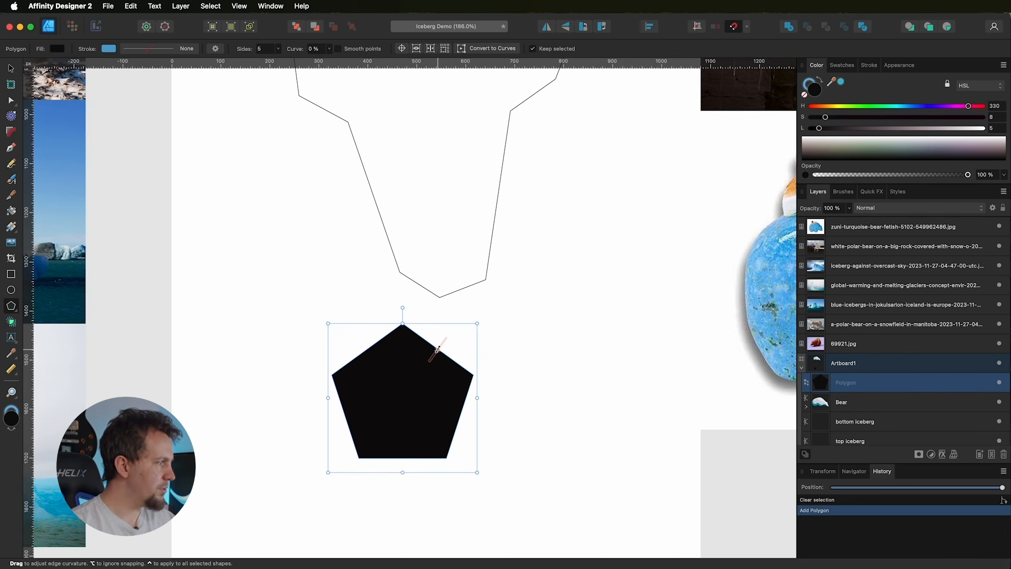
{"action": "mouse_move", "coordinate": [435, 352]}
{"action": "left_mouse_down"}
{"action": "mouse_move", "coordinate": [428, 363]}
{"action": "mouse_move", "coordinate": [442, 342]}
{"action": "mouse_move", "coordinate": [435, 357]}
{"action": "left_mouse_up"}
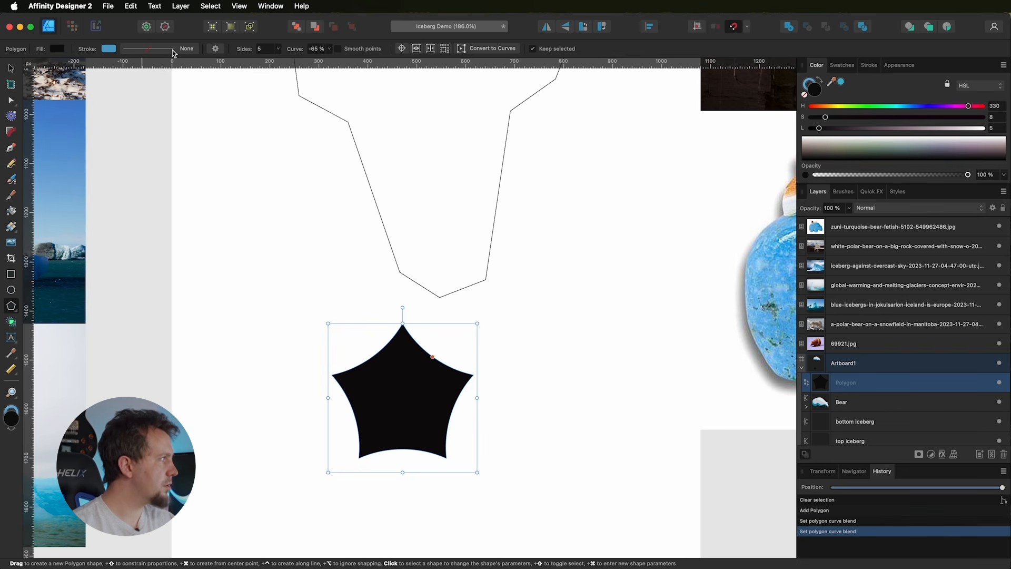
Step: Try the Hexagon, Heptagon, Octagon and concave six-sided presets on the polygon, and return it to the Hexagon preset
{"action": "left_click", "coordinate": [215, 49]}
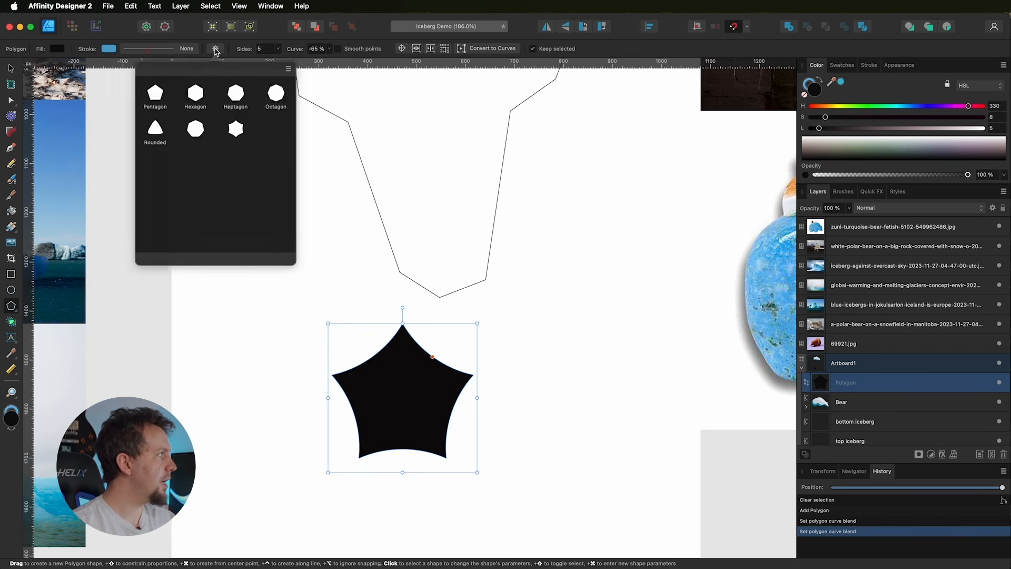
{"action": "left_click", "coordinate": [195, 97]}
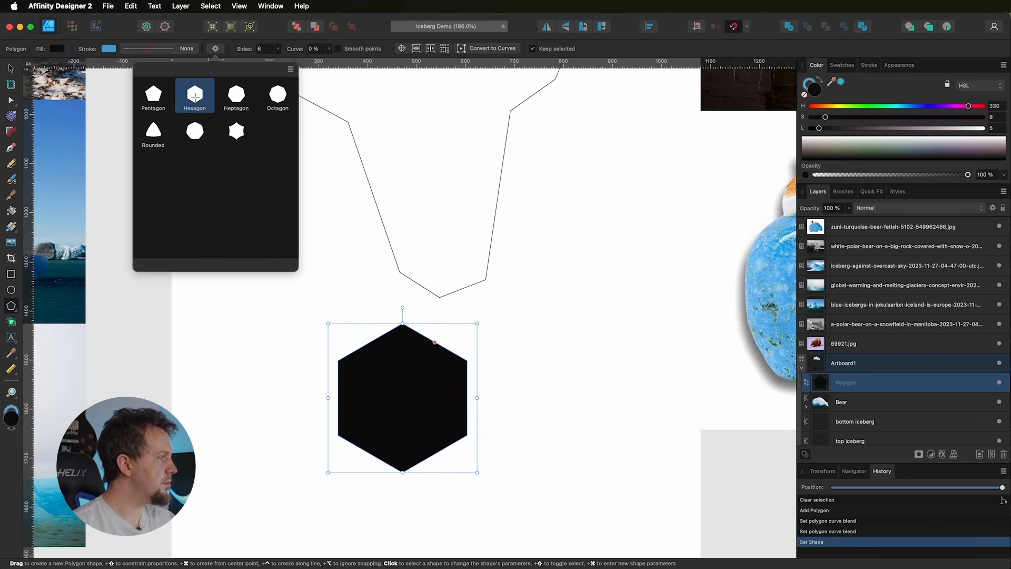
{"action": "left_click", "coordinate": [237, 95]}
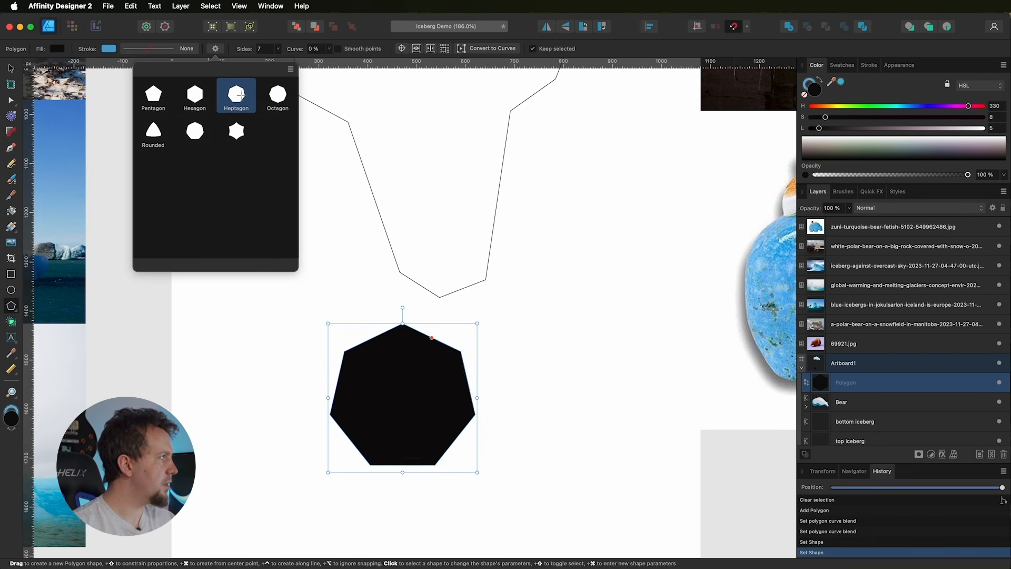
{"action": "left_click", "coordinate": [277, 95]}
{"action": "left_click", "coordinate": [236, 131]}
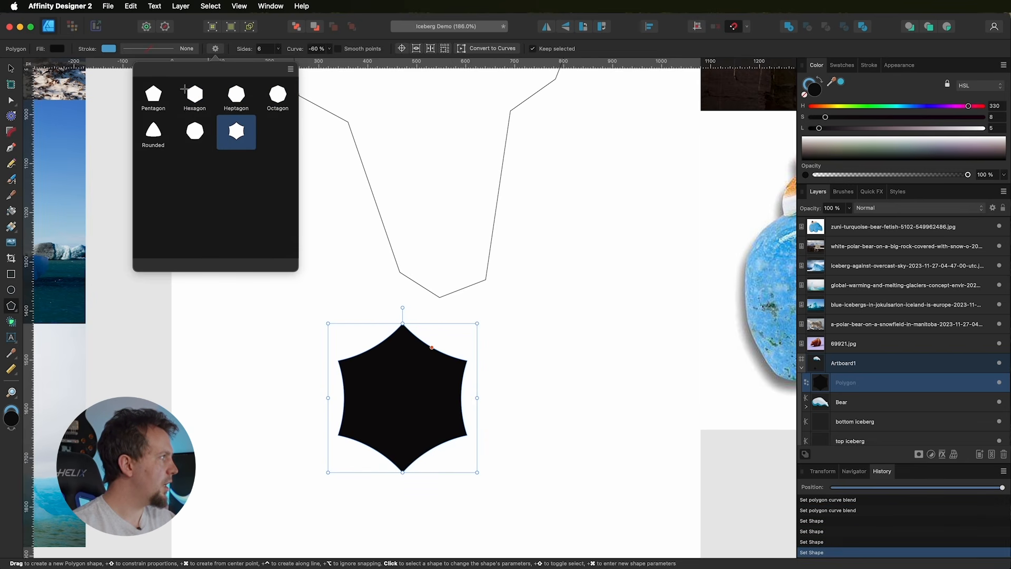
{"action": "left_click", "coordinate": [186, 92]}
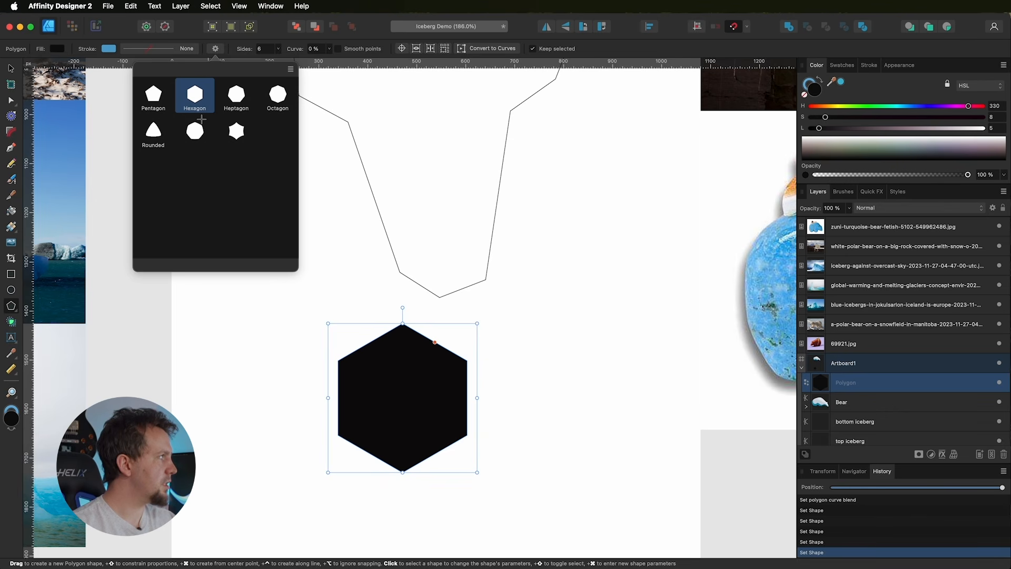
Step: Keep the hexagon at 6 sides, adjust its curve slightly and turn on Smooth points
{"action": "left_click", "coordinate": [279, 50]}
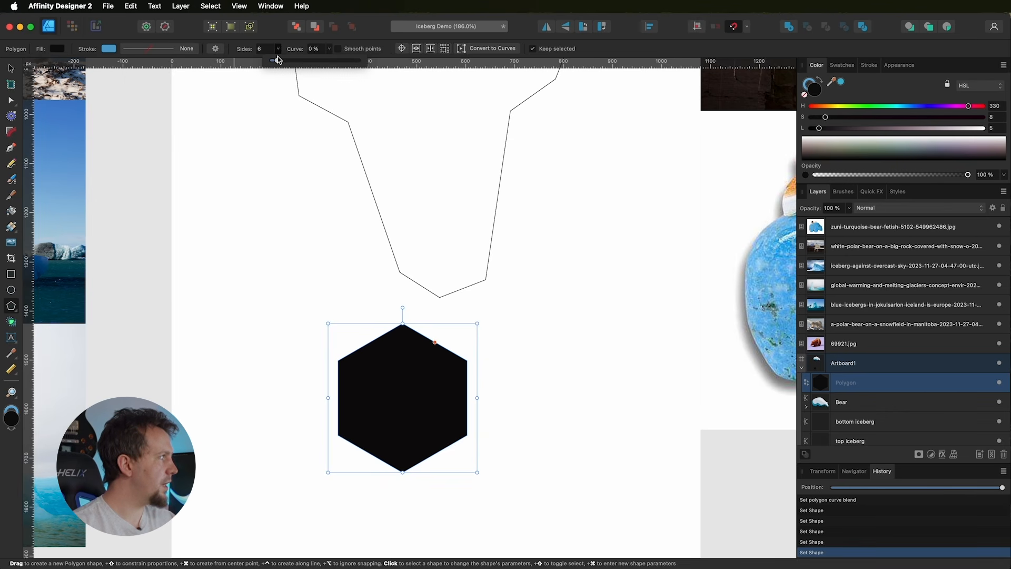
{"action": "mouse_move", "coordinate": [278, 62]}
{"action": "left_mouse_down"}
{"action": "mouse_move", "coordinate": [303, 61]}
{"action": "mouse_move", "coordinate": [277, 64]}
{"action": "left_mouse_up"}
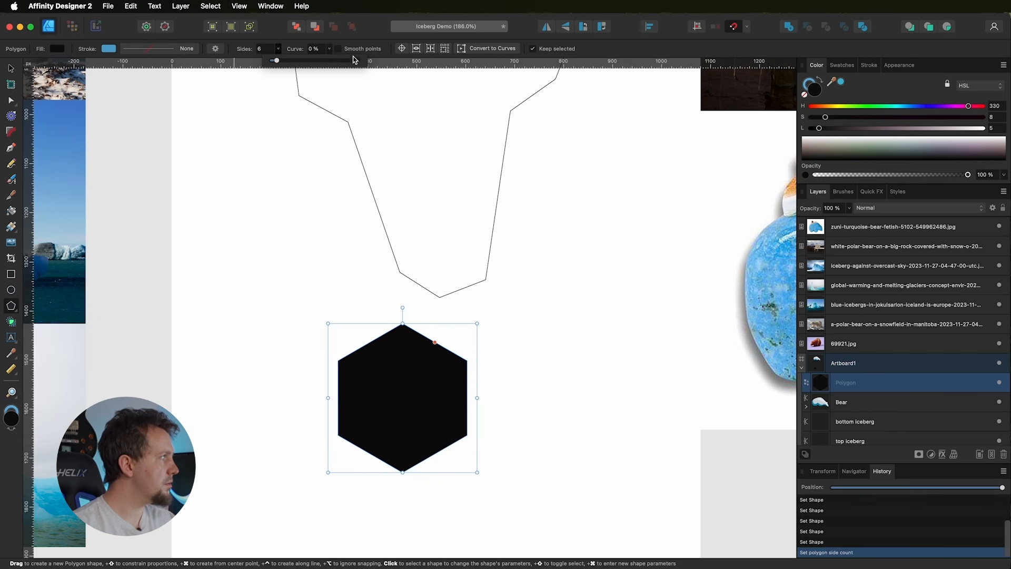
{"action": "left_click", "coordinate": [329, 48]}
{"action": "mouse_move", "coordinate": [327, 63]}
{"action": "left_mouse_down"}
{"action": "mouse_move", "coordinate": [309, 64]}
{"action": "mouse_move", "coordinate": [340, 65]}
{"action": "mouse_move", "coordinate": [321, 64]}
{"action": "left_mouse_up"}
{"action": "left_click", "coordinate": [318, 49]}
{"action": "type", "text": "0"}
{"action": "key", "text": "Return"}
{"action": "left_click", "coordinate": [367, 49]}
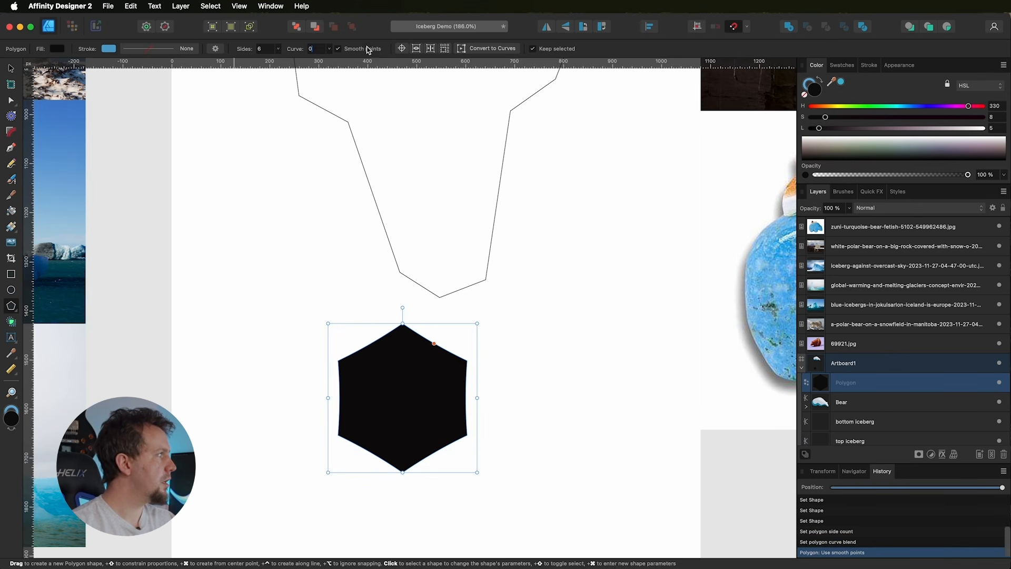
Step: Try a 49% curve on the hexagon with Smooth points turned off, and reset the curve to 0%
{"action": "left_click", "coordinate": [329, 49]}
{"action": "left_click_drag", "start_coordinate": [329, 60], "coordinate": [350, 76]}
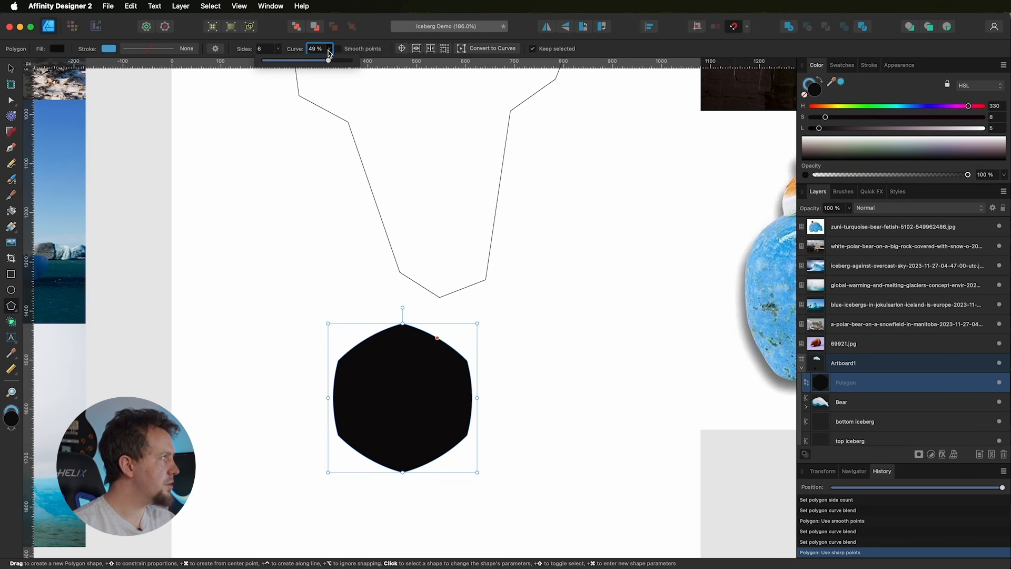
{"action": "left_click", "coordinate": [322, 52]}
{"action": "left_click", "coordinate": [320, 49]}
{"action": "type", "text": "0"}
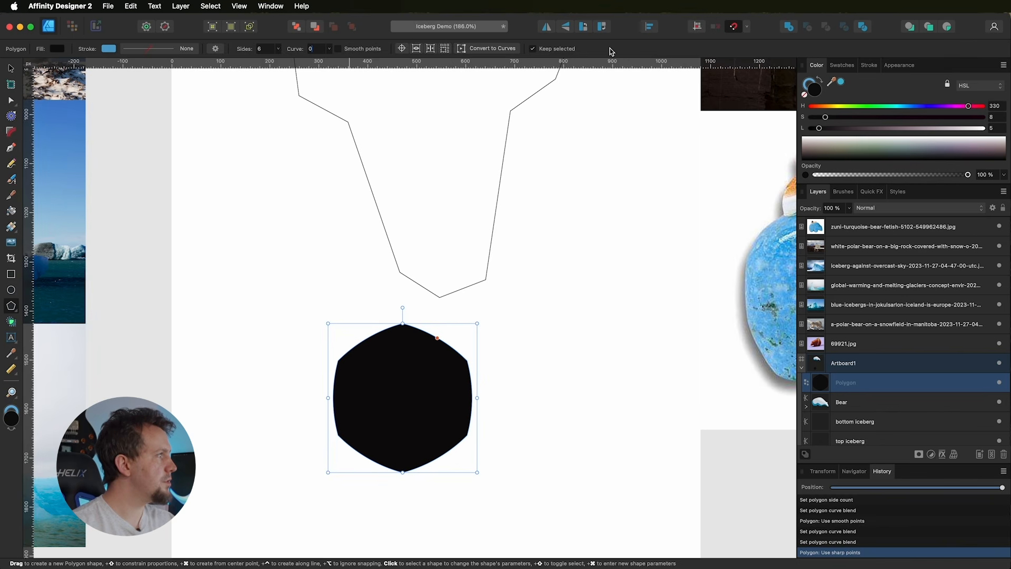
{"action": "key", "text": "Return"}
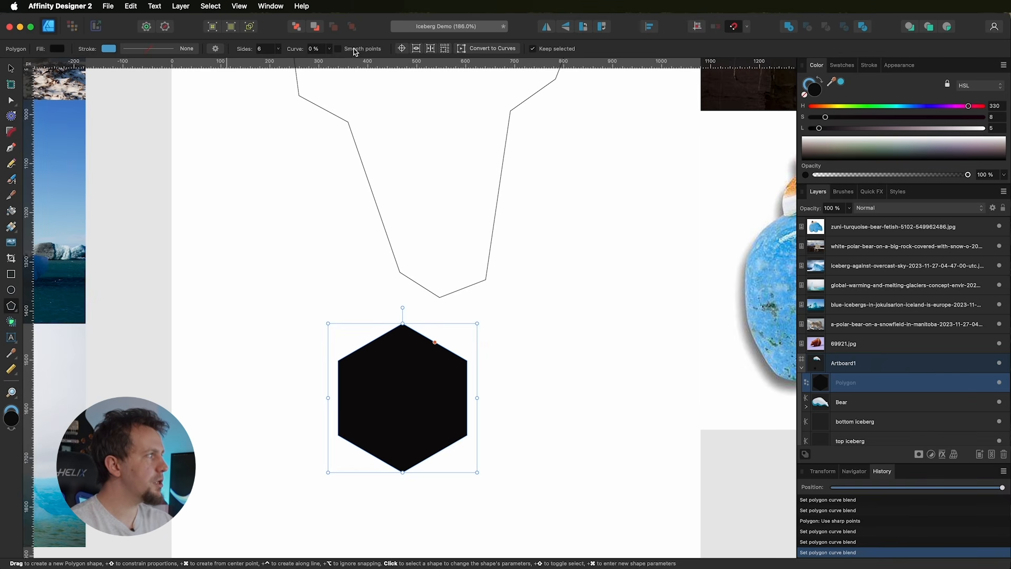
Step: Draw a crescent about 150 px wide to the right of the hexagon and set its right curve to -50%
{"action": "left_click", "coordinate": [12, 306]}
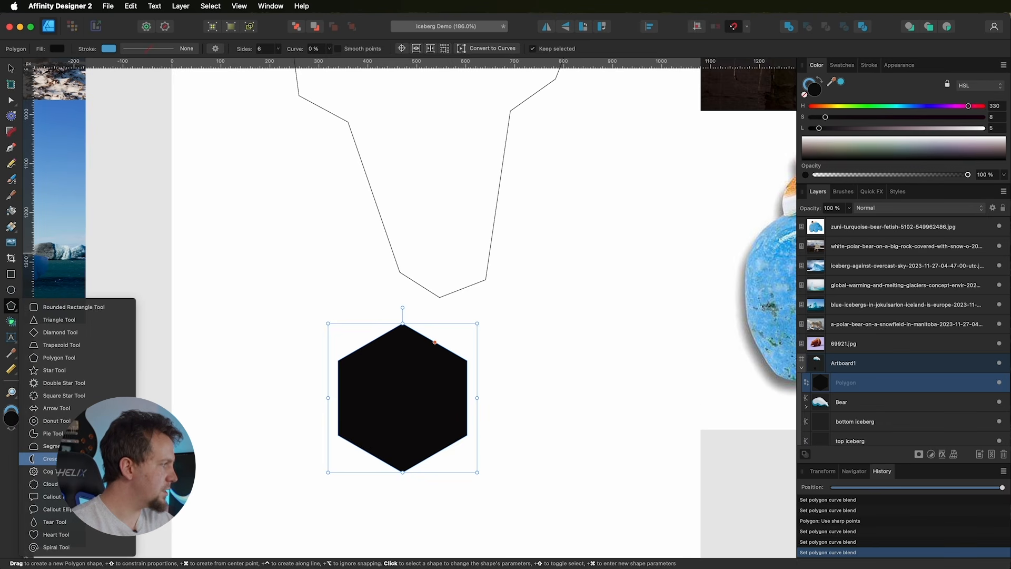
{"action": "left_click", "coordinate": [47, 459]}
{"action": "left_click_drag", "start_coordinate": [645, 300], "coordinate": [531, 410]}
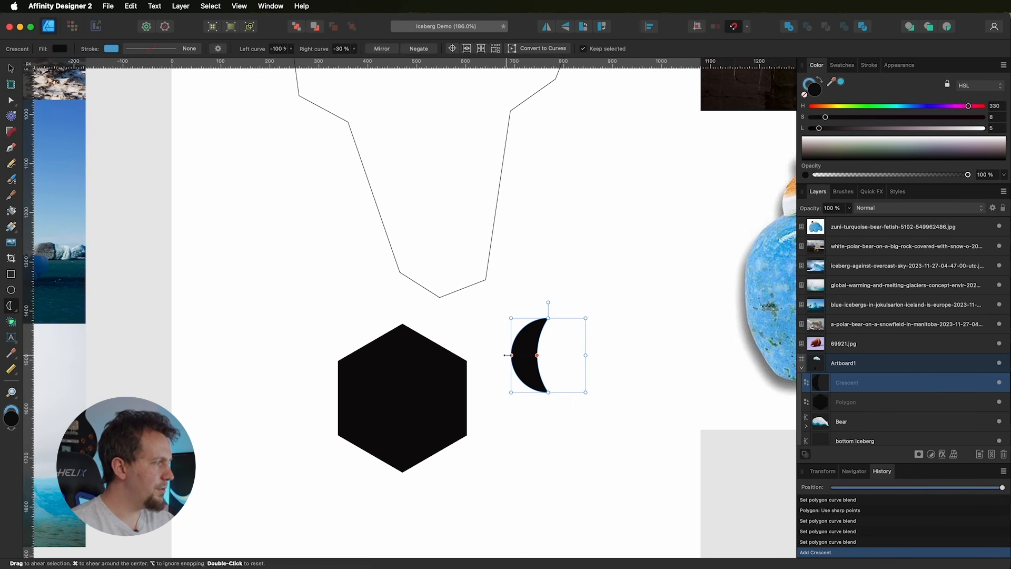
{"action": "mouse_move", "coordinate": [538, 355]}
{"action": "left_mouse_down"}
{"action": "mouse_move", "coordinate": [602, 354]}
{"action": "mouse_move", "coordinate": [525, 357]}
{"action": "left_mouse_up"}
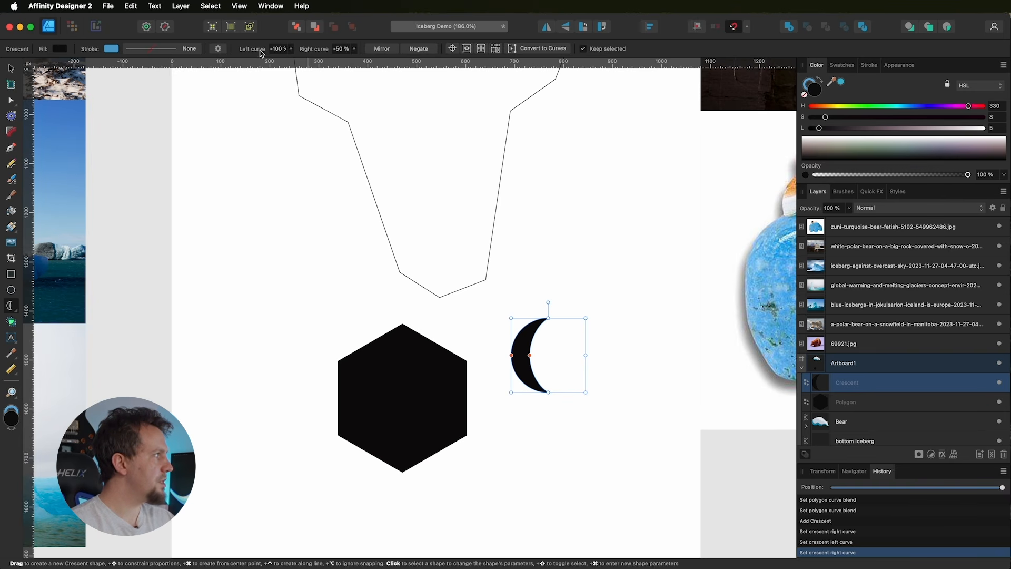
Step: Try the Mirror and Negate options on the crescent, leaving it facing right with curves of 50% and 100%
{"action": "left_click", "coordinate": [386, 50]}
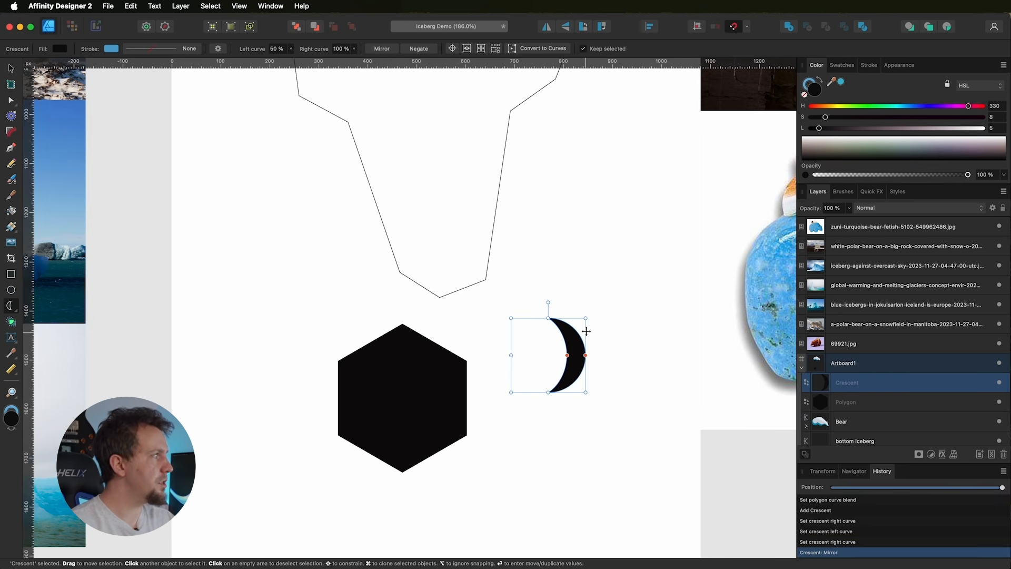
{"action": "left_click", "coordinate": [419, 49]}
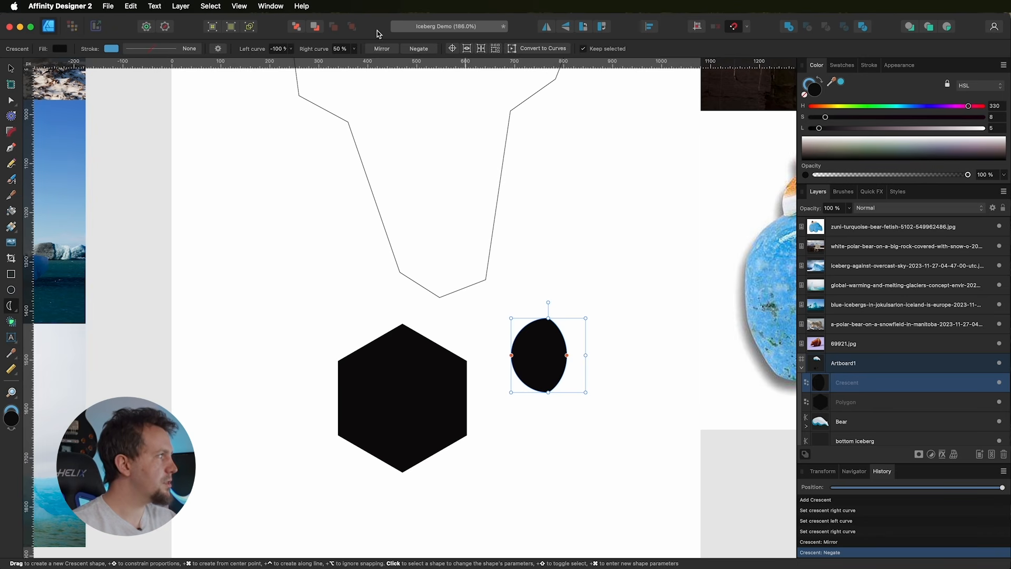
{"action": "left_click", "coordinate": [382, 48]}
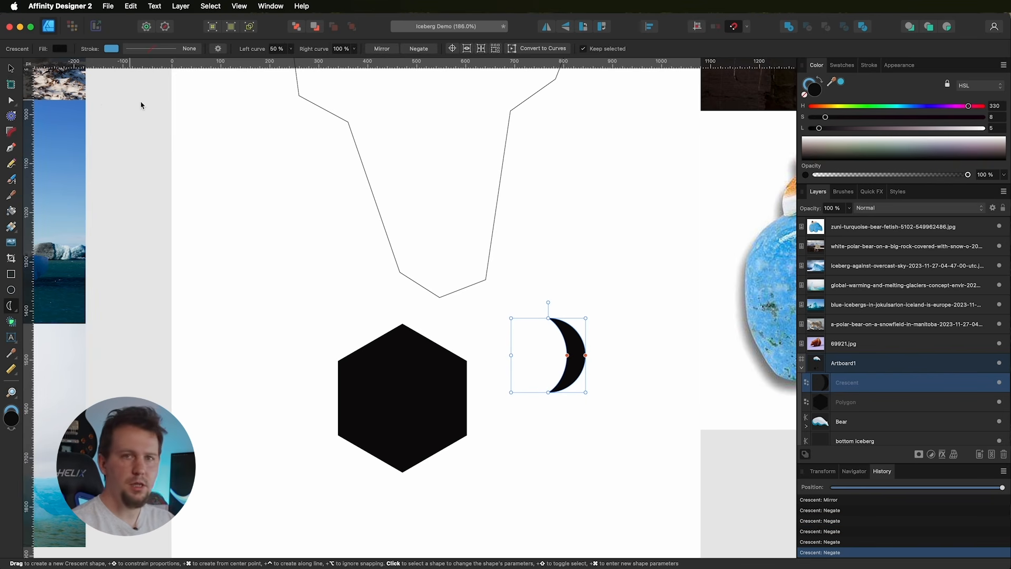
Step: Select the hexagon and the crescent together and delete both test shapes
{"action": "left_click", "coordinate": [11, 68]}
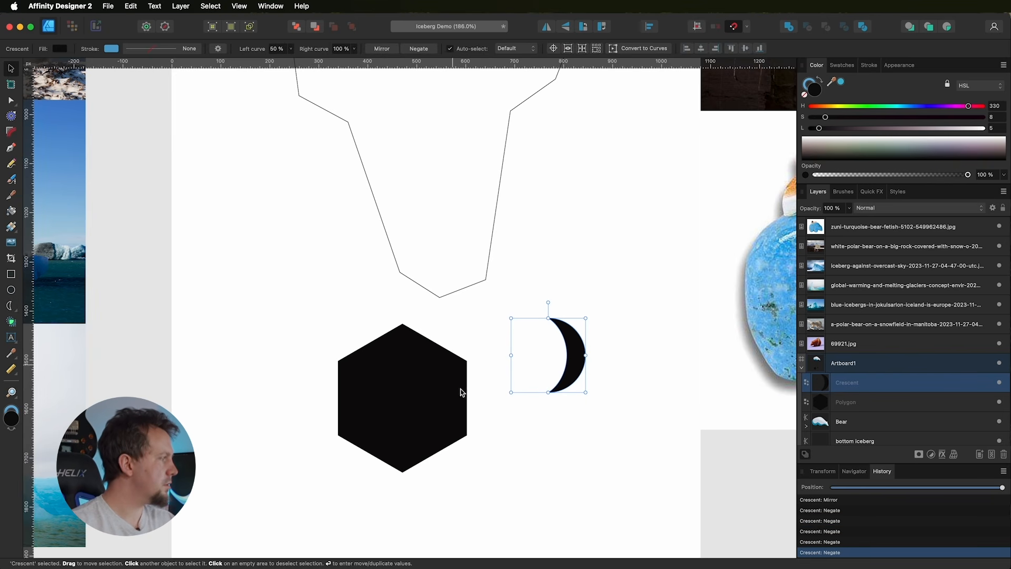
{"action": "left_click", "coordinate": [405, 389]}
{"action": "left_click", "coordinate": [574, 351], "text": "shift"}
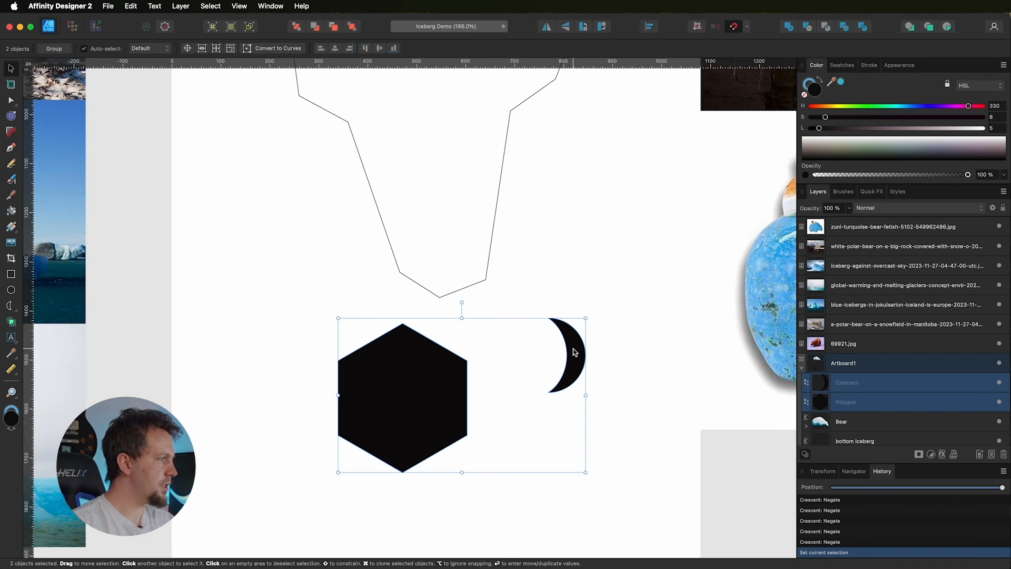
{"action": "key", "text": "Delete"}
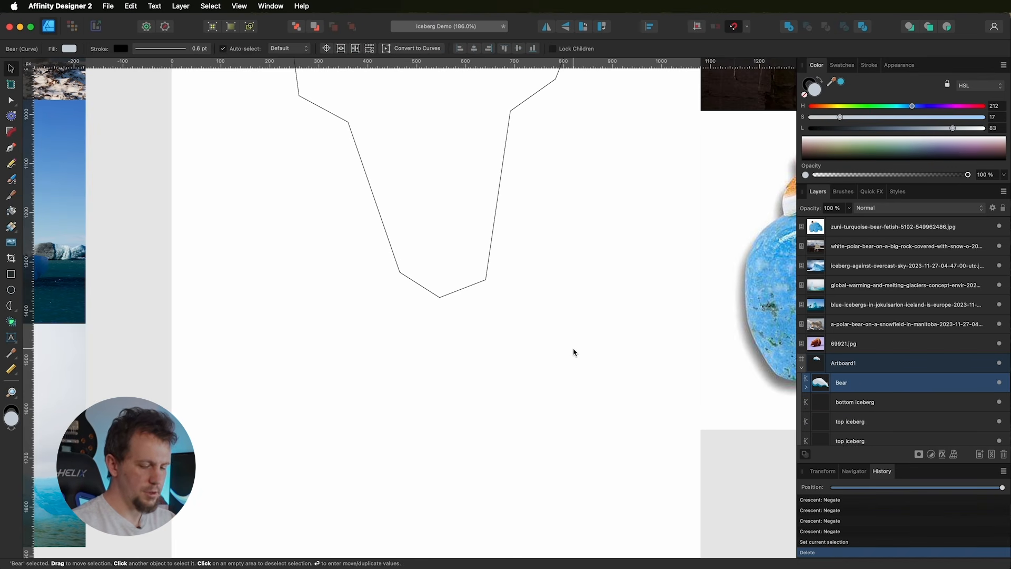
Step: Draw a black rectangle over the lower part of Artboard1, extending slightly past both side edges and the bottom edge
{"action": "key", "text": "super+0"}
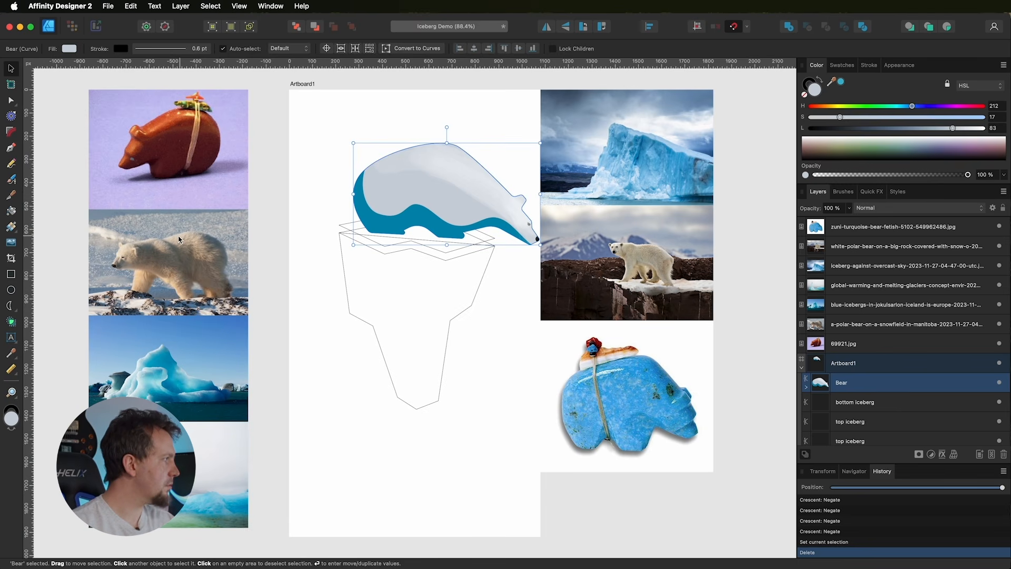
{"action": "left_click", "coordinate": [11, 275]}
{"action": "left_click_drag", "start_coordinate": [289, 195], "coordinate": [542, 451]}
{"action": "left_click_drag", "start_coordinate": [288, 277], "coordinate": [282, 278]}
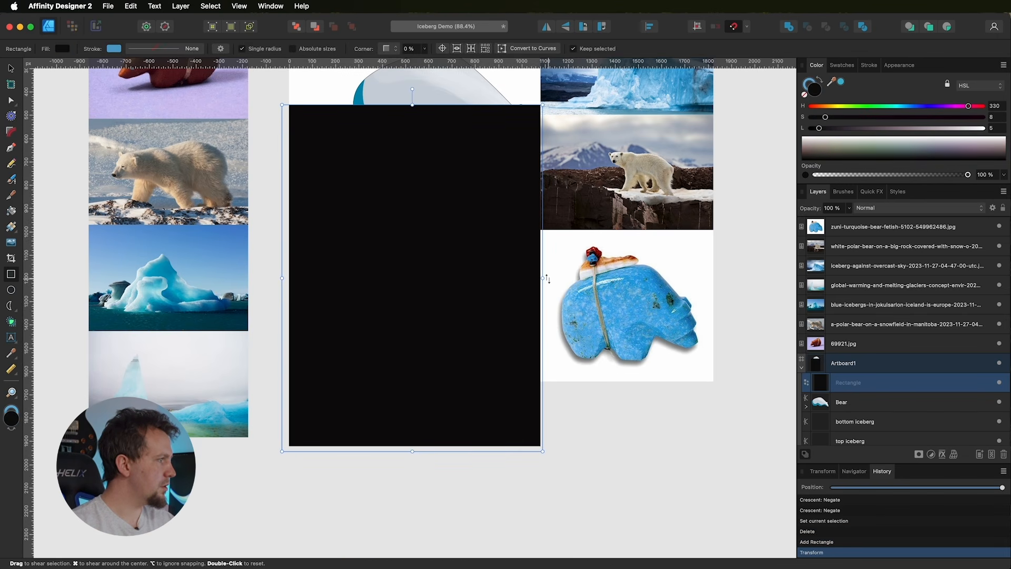
{"action": "left_click_drag", "start_coordinate": [543, 277], "coordinate": [548, 239]}
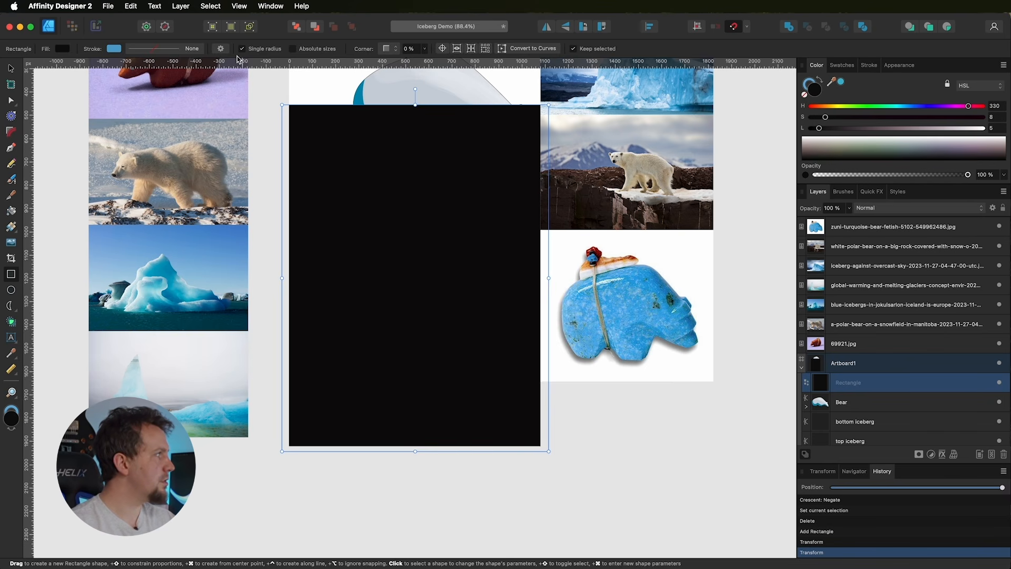
Step: Try the rounded and single-rounded-corner presets on the black rectangle, finishing with all four corners rounded at 25%
{"action": "left_click", "coordinate": [221, 49]}
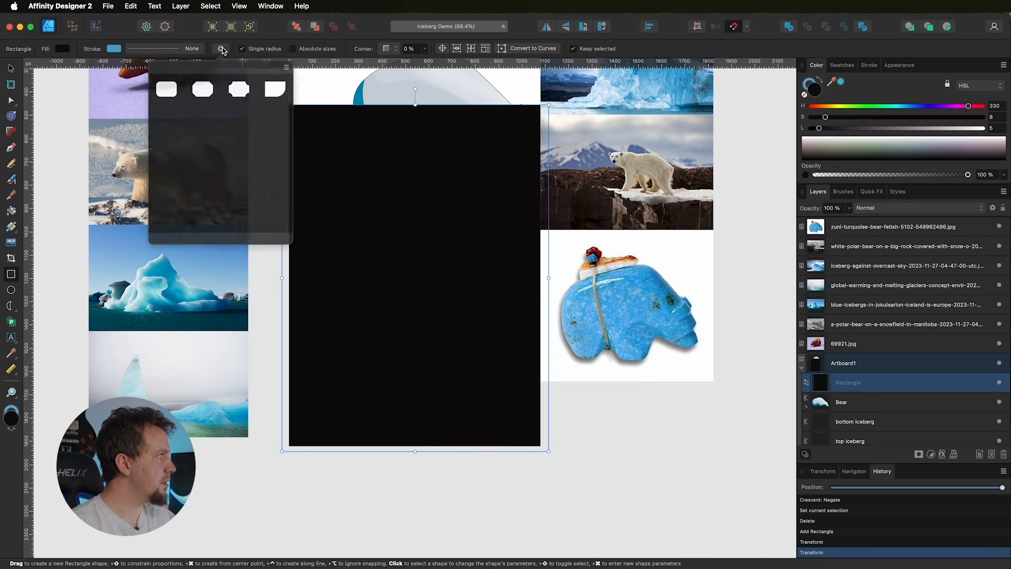
{"action": "left_click", "coordinate": [159, 98]}
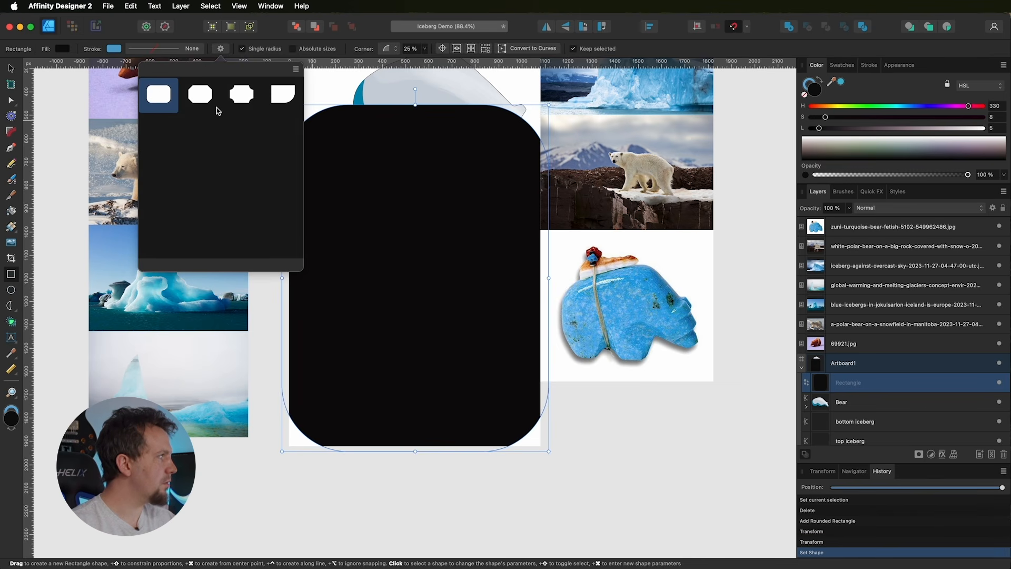
{"action": "left_click", "coordinate": [283, 94]}
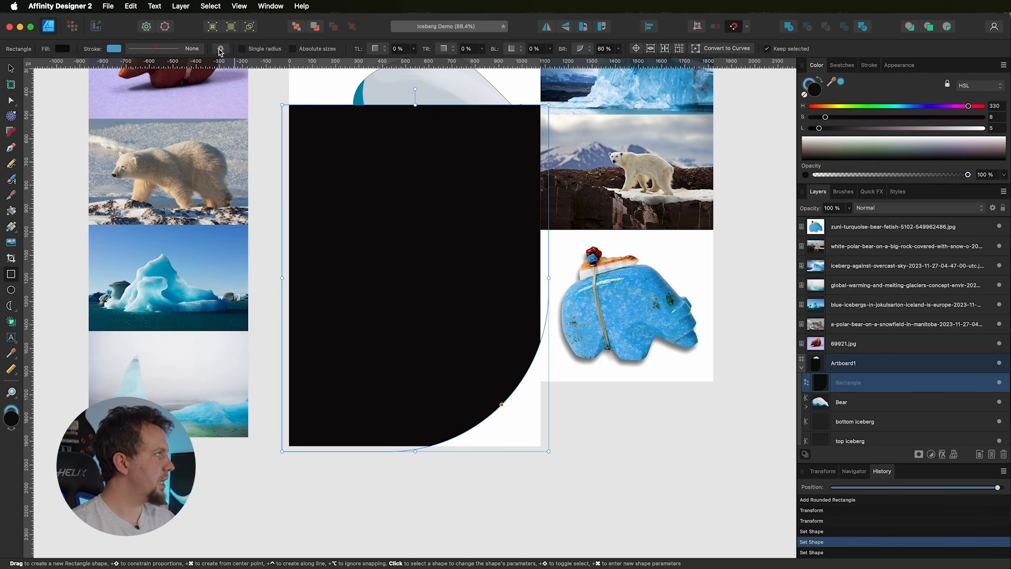
{"action": "left_click", "coordinate": [223, 51]}
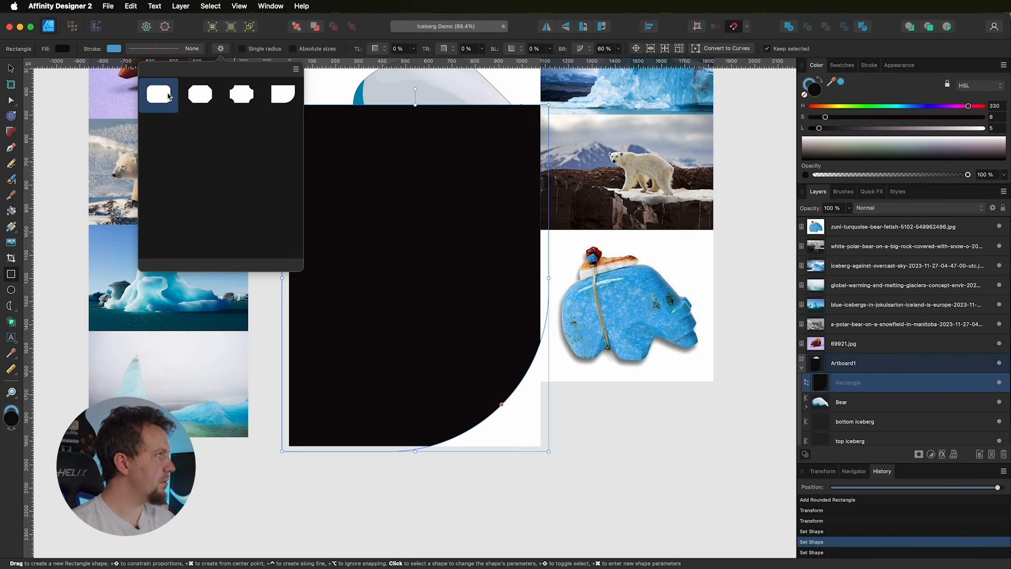
{"action": "left_click", "coordinate": [158, 95]}
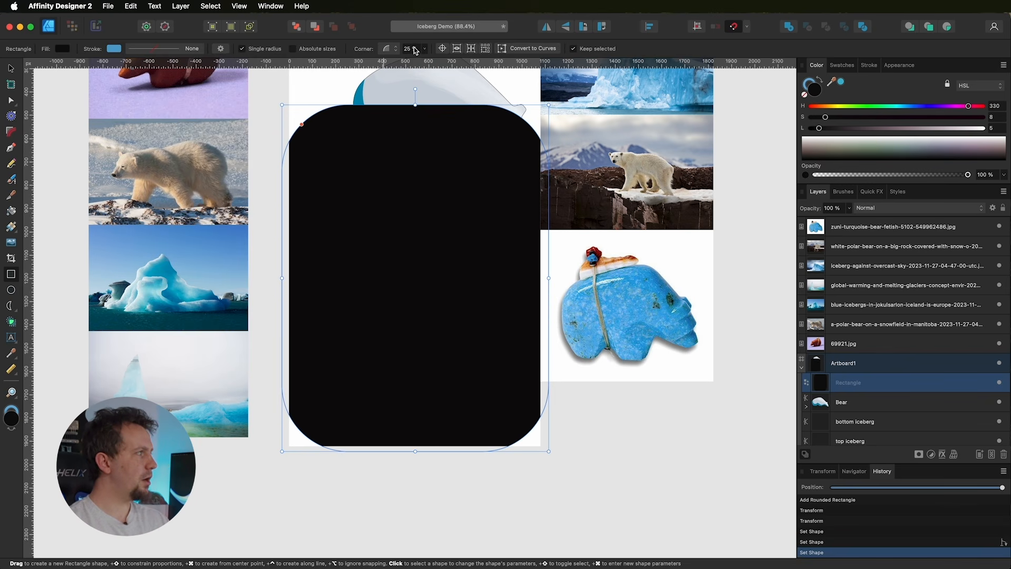
Step: Try independent radii briefly, then give all four corners of the black rectangle a single radius of 15%
{"action": "left_click", "coordinate": [242, 49]}
{"action": "left_click", "coordinate": [242, 49]}
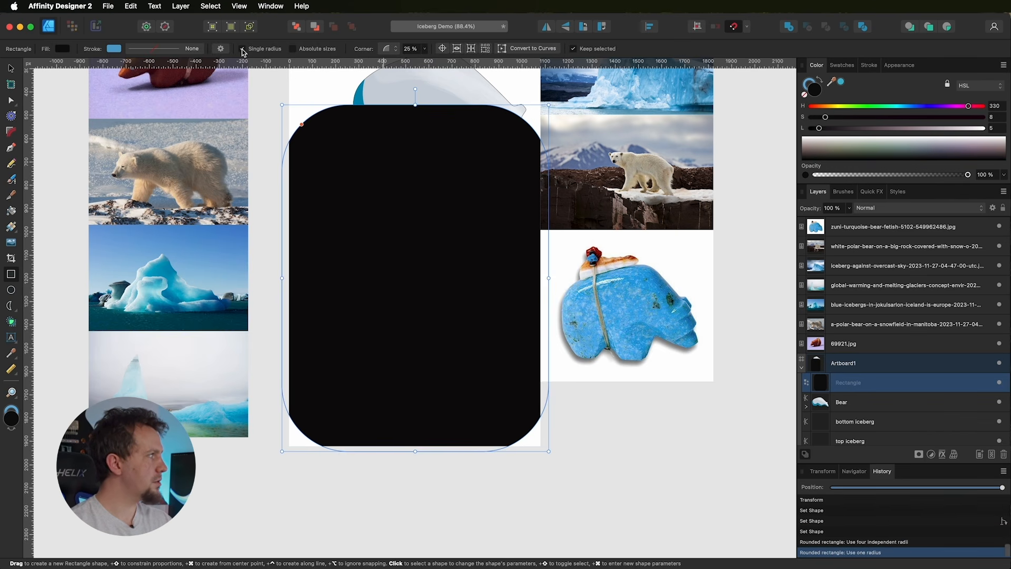
{"action": "left_click", "coordinate": [425, 48]}
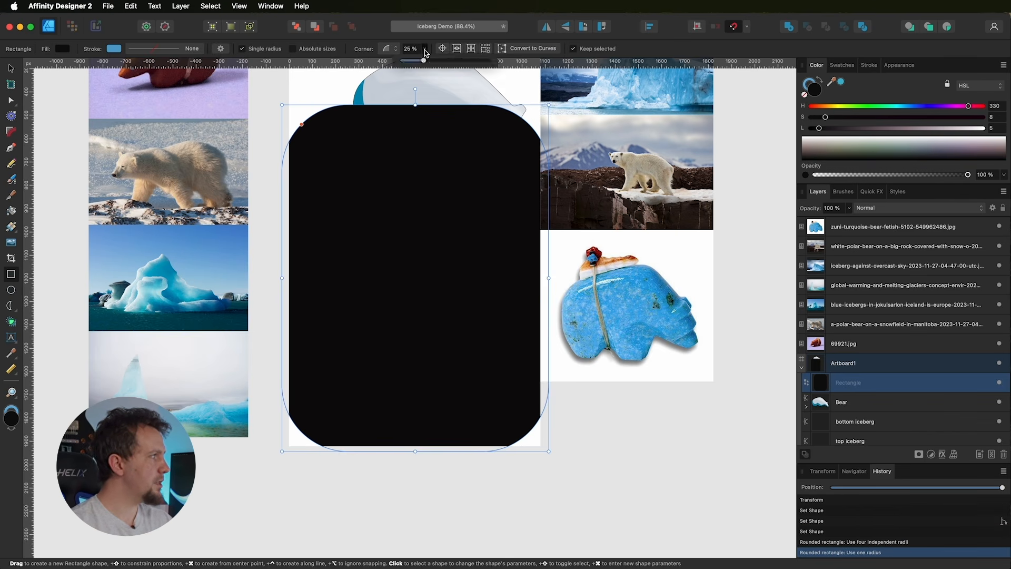
{"action": "left_click_drag", "start_coordinate": [425, 60], "coordinate": [411, 62]}
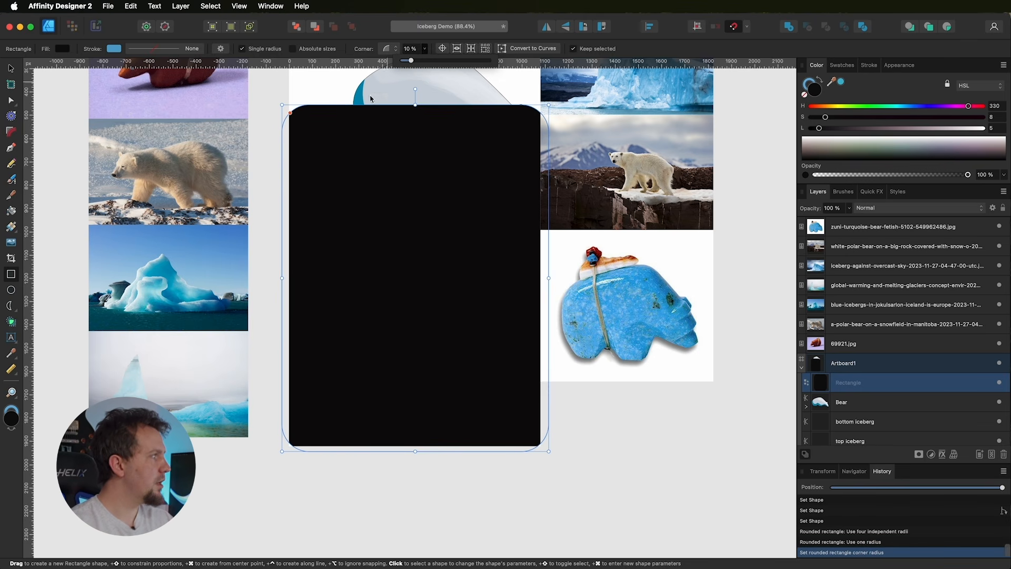
{"action": "mouse_move", "coordinate": [287, 112]}
{"action": "left_mouse_down"}
{"action": "mouse_move", "coordinate": [302, 125]}
{"action": "mouse_move", "coordinate": [293, 116]}
{"action": "left_mouse_up"}
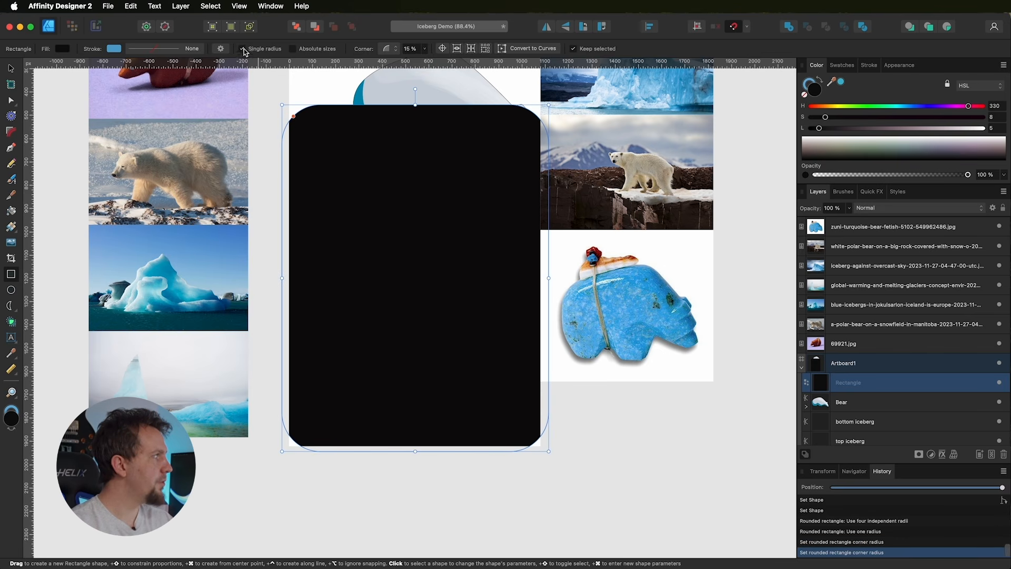
Step: Use independent corner radii: 78% at bottom-left, 22% at bottom-right, and a straight 38% corner at top-left
{"action": "left_click", "coordinate": [242, 49]}
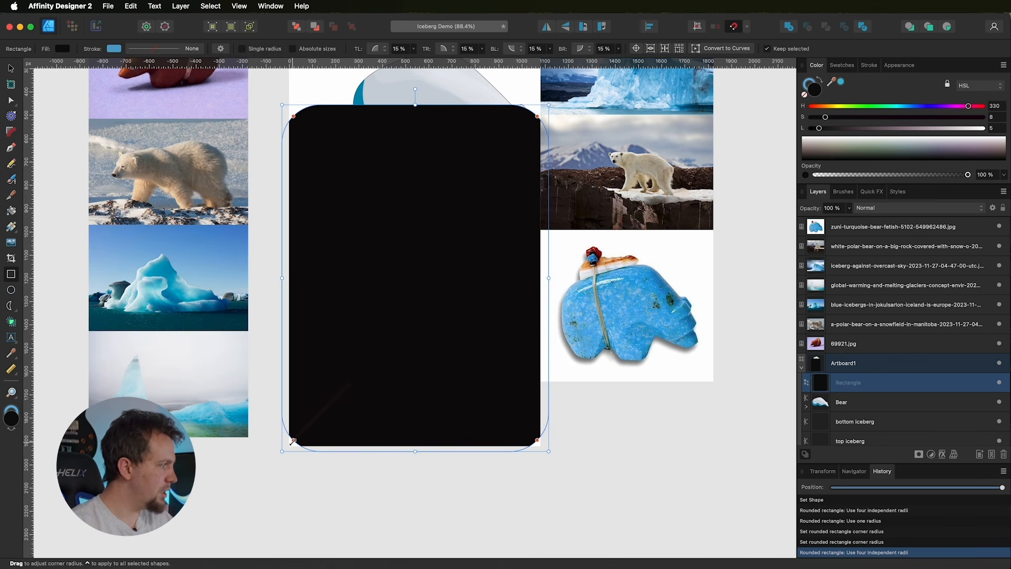
{"action": "left_click_drag", "start_coordinate": [296, 438], "coordinate": [346, 393]}
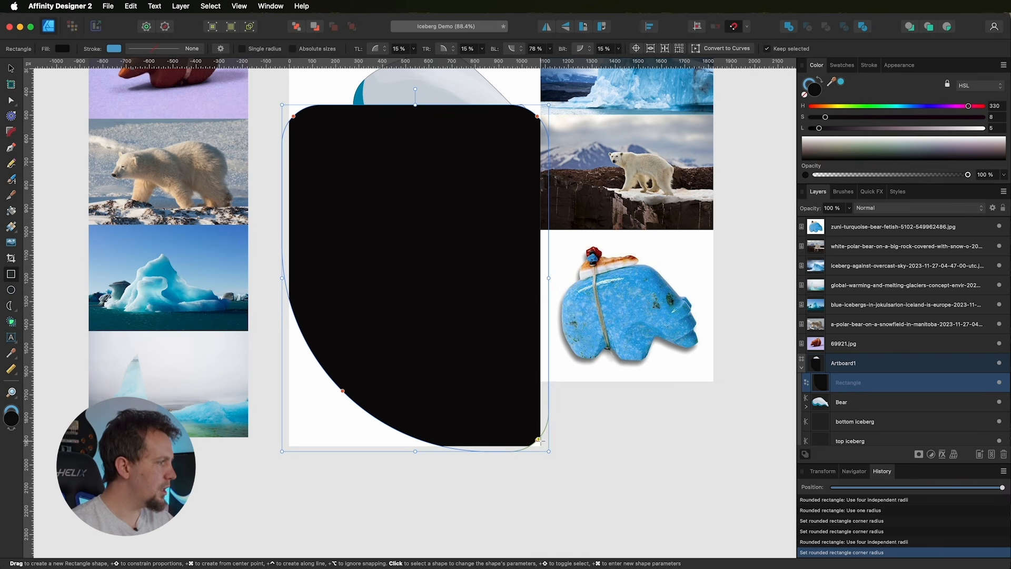
{"action": "mouse_move", "coordinate": [536, 439]}
{"action": "left_mouse_down"}
{"action": "mouse_move", "coordinate": [510, 416]}
{"action": "mouse_move", "coordinate": [525, 434]}
{"action": "left_mouse_up"}
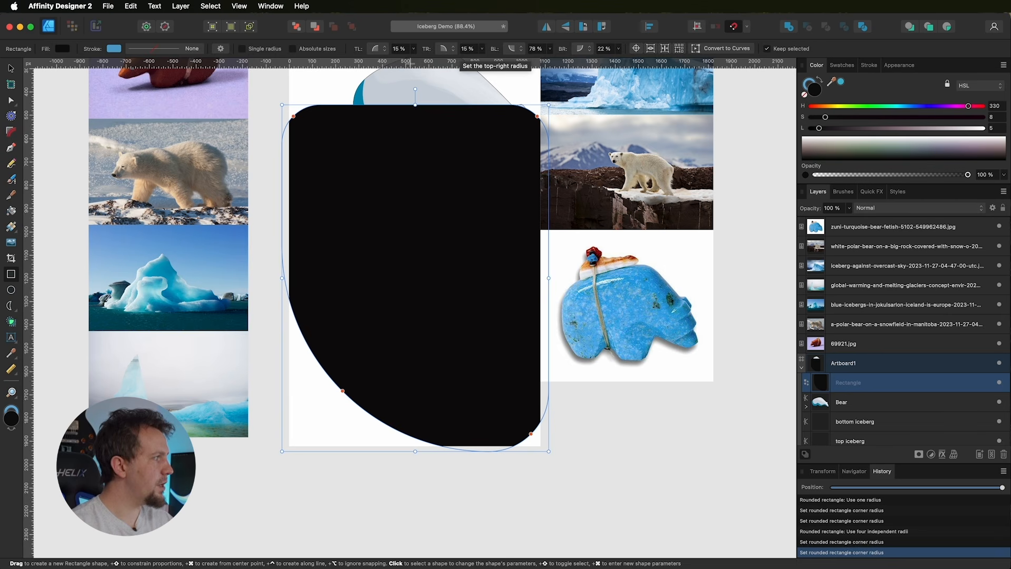
{"action": "left_click", "coordinate": [384, 48]}
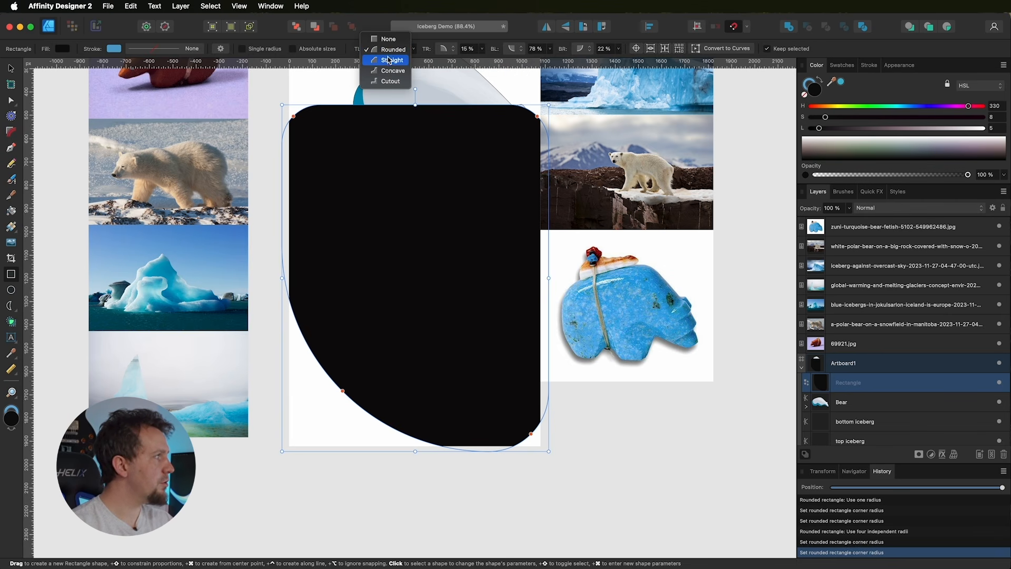
{"action": "left_click", "coordinate": [387, 60]}
{"action": "left_click_drag", "start_coordinate": [301, 126], "coordinate": [332, 155]}
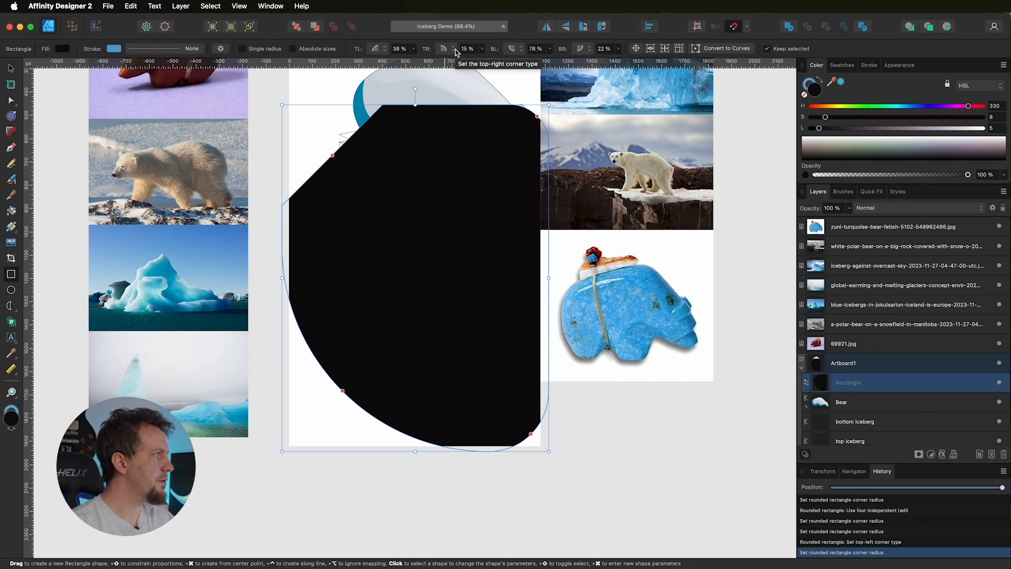
Step: Scale the black shape down from its upper-right corner so it covers only the artboard's lower-left area
{"action": "left_click_drag", "start_coordinate": [548, 105], "coordinate": [462, 261]}
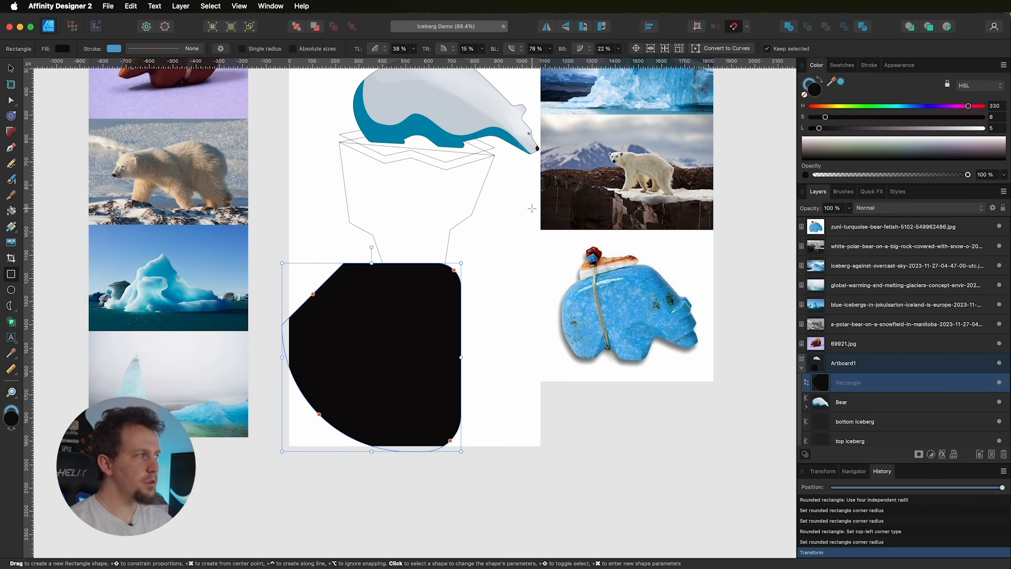
{"action": "left_click", "coordinate": [11, 100]}
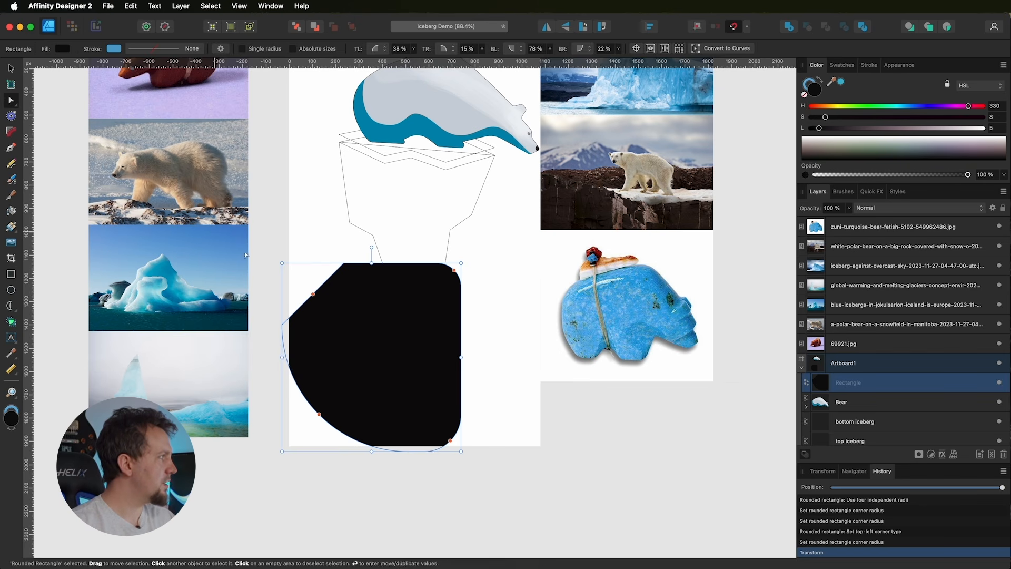
{"action": "mouse_move", "coordinate": [461, 262]}
{"action": "left_mouse_down"}
{"action": "mouse_move", "coordinate": [475, 263]}
{"action": "mouse_move", "coordinate": [474, 243]}
{"action": "mouse_move", "coordinate": [474, 256]}
{"action": "left_mouse_up"}
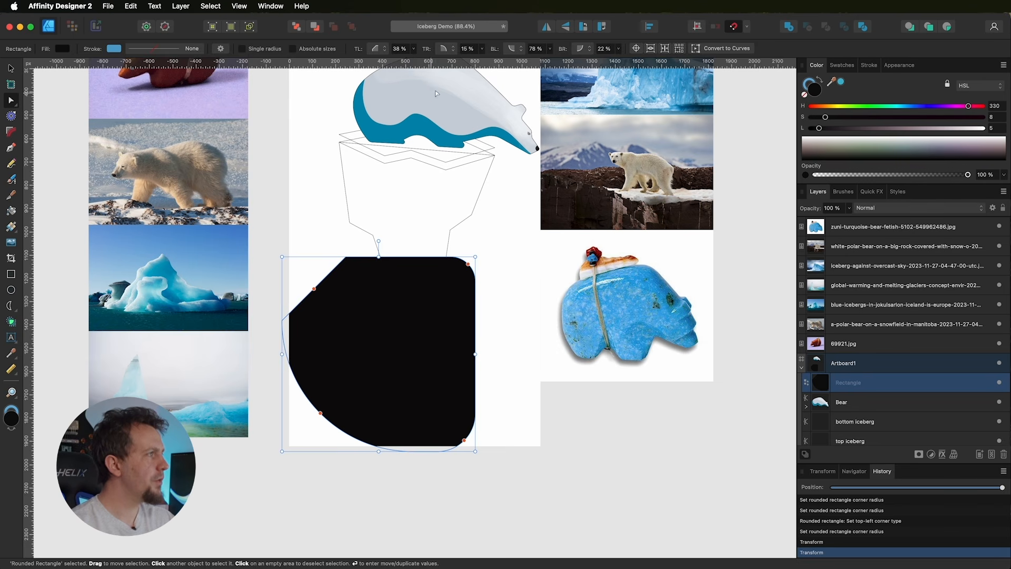
Step: Convert the black shape to curves and reshape its outline by moving nodes, handles and curve segments
{"action": "left_click", "coordinate": [721, 49]}
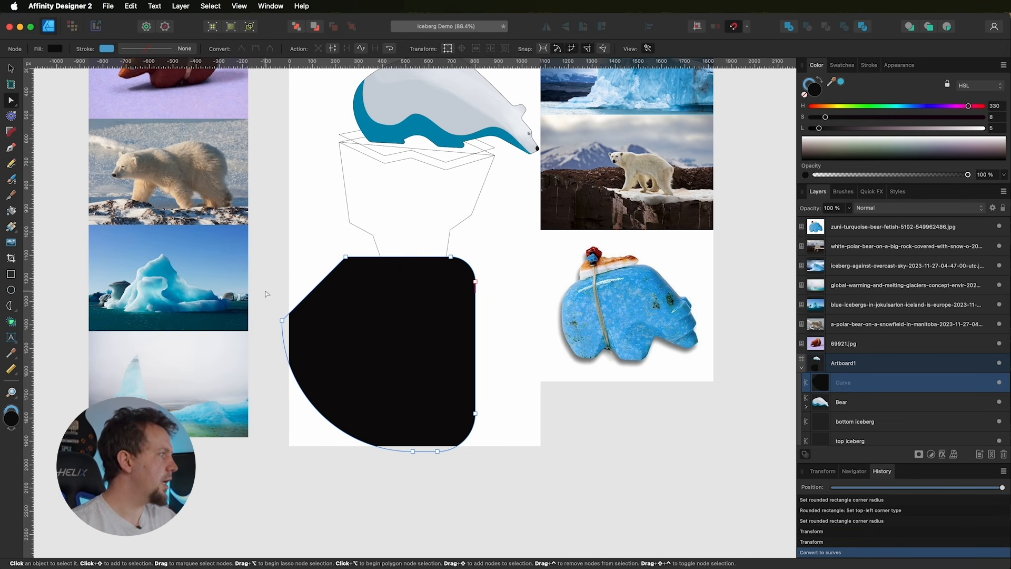
{"action": "mouse_move", "coordinate": [348, 260]}
{"action": "left_mouse_down"}
{"action": "mouse_move", "coordinate": [383, 330]}
{"action": "mouse_move", "coordinate": [333, 252]}
{"action": "mouse_move", "coordinate": [340, 264]}
{"action": "left_mouse_up"}
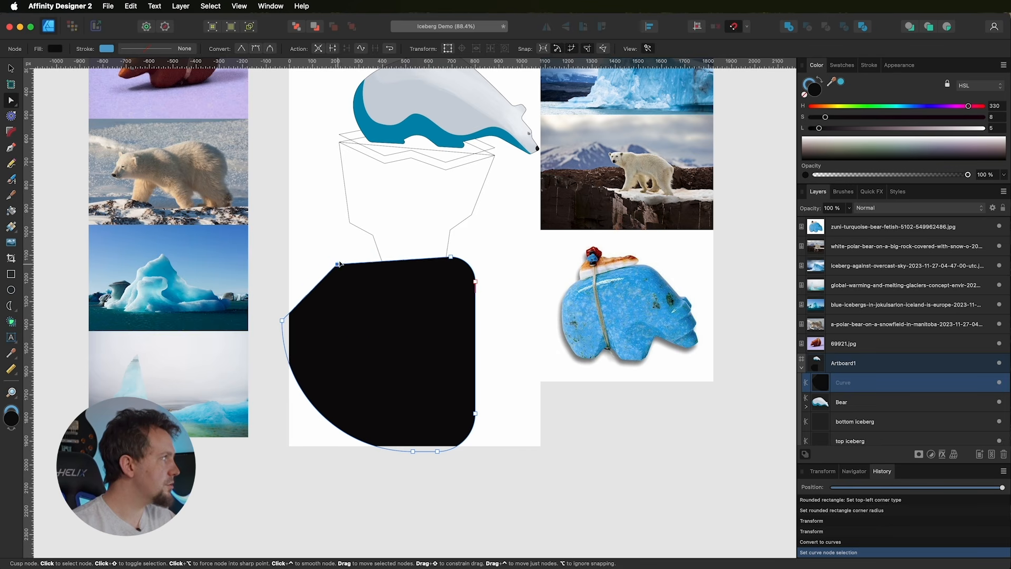
{"action": "left_click", "coordinate": [256, 48]}
{"action": "left_click_drag", "start_coordinate": [338, 259], "coordinate": [339, 309]}
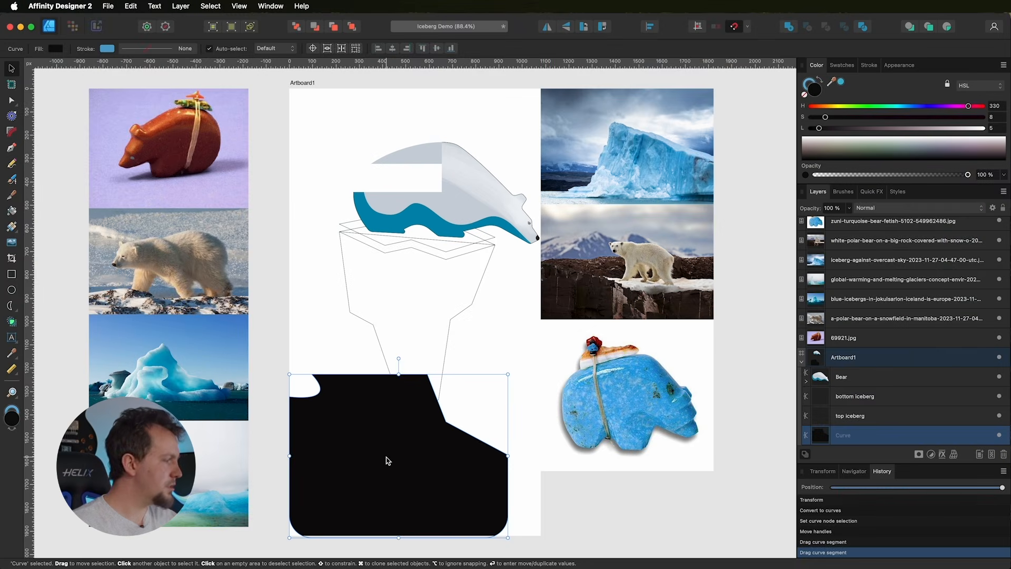
Step: Delete the black test curve and draw a rectangle about 1100 px wide from behind the bear to just past the artboard's bottom edge
{"action": "key", "text": "BackSpace"}
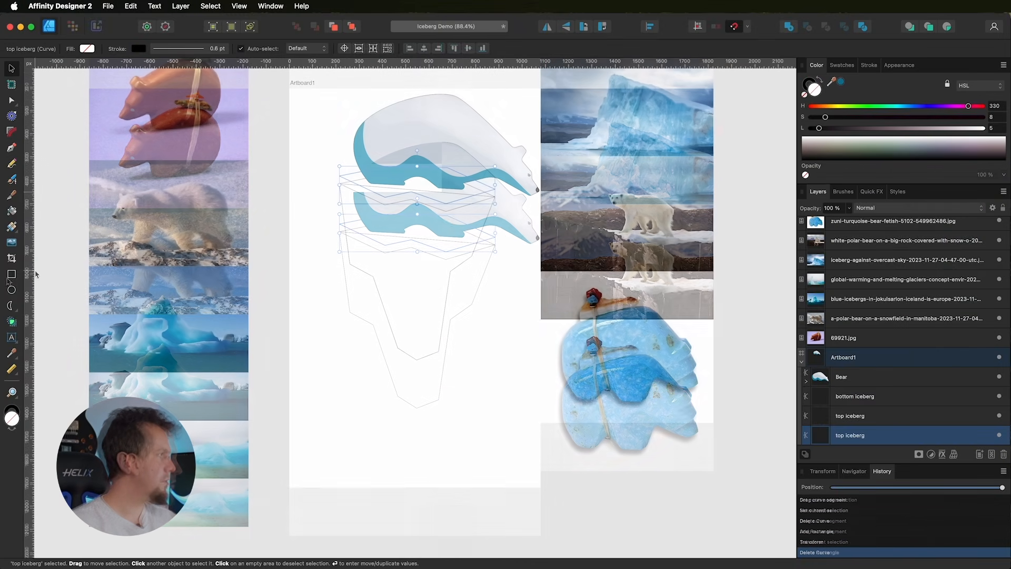
{"action": "key", "text": "m"}
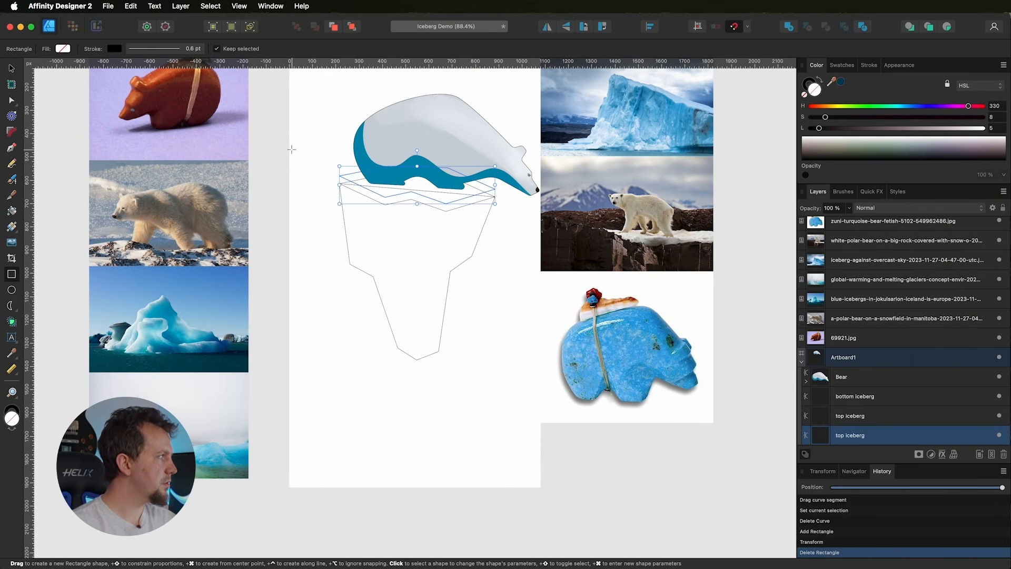
{"action": "left_click_drag", "start_coordinate": [287, 147], "coordinate": [543, 492]}
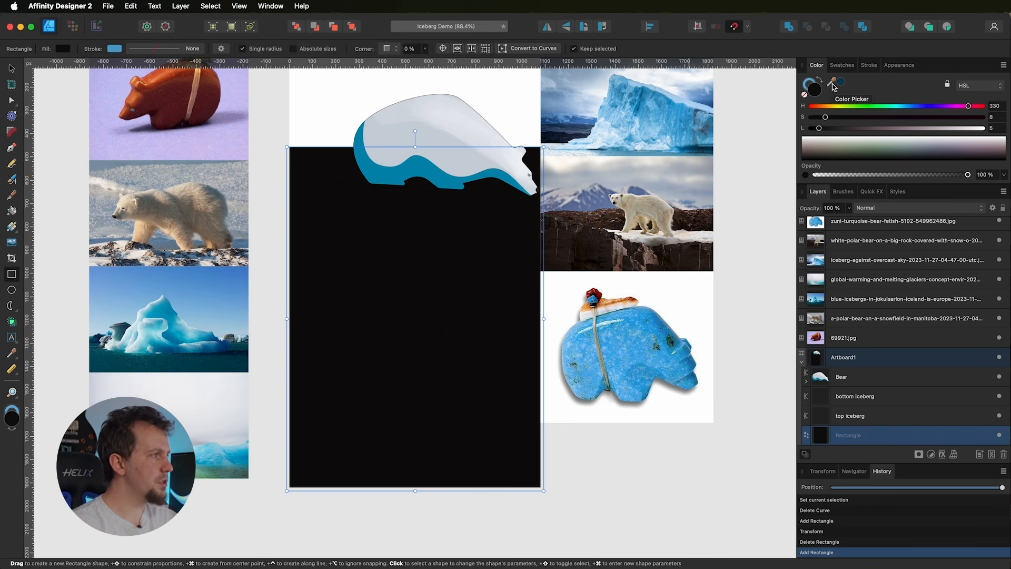
Step: Fill the new rectangle with the dark teal sampled from the water in the blue iceberg photo
{"action": "left_click_drag", "start_coordinate": [830, 84], "coordinate": [149, 363]}
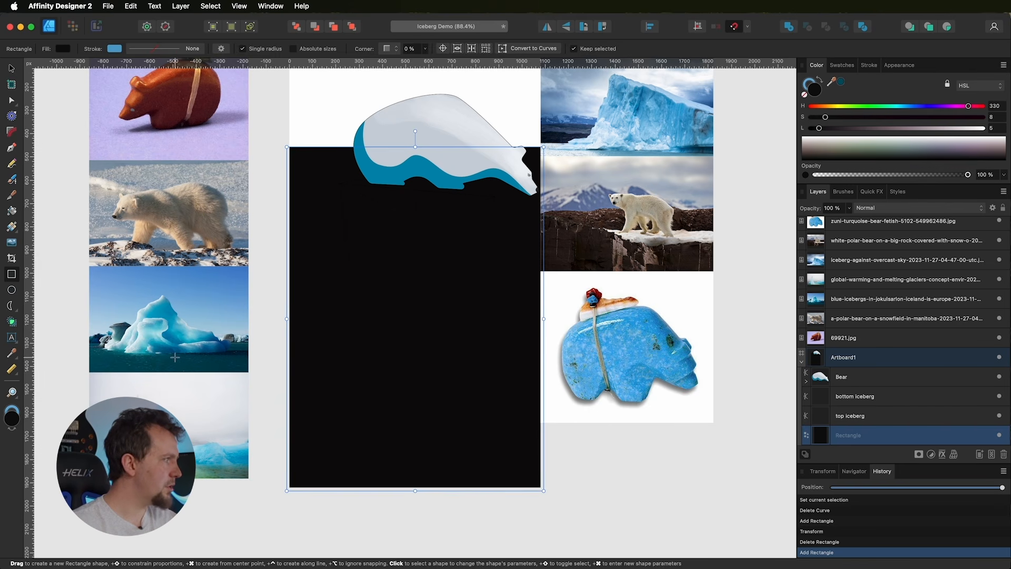
{"action": "left_click", "coordinate": [840, 82]}
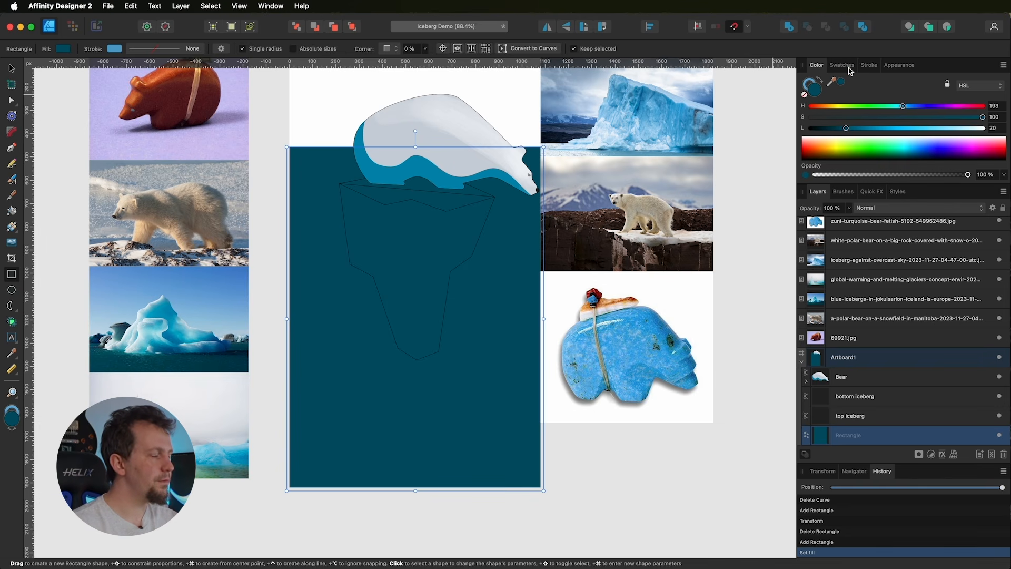
Step: Dock the Swatches between the Color controls and the Layers, and group the reference photos
{"action": "left_click_drag", "start_coordinate": [849, 65], "coordinate": [824, 180]}
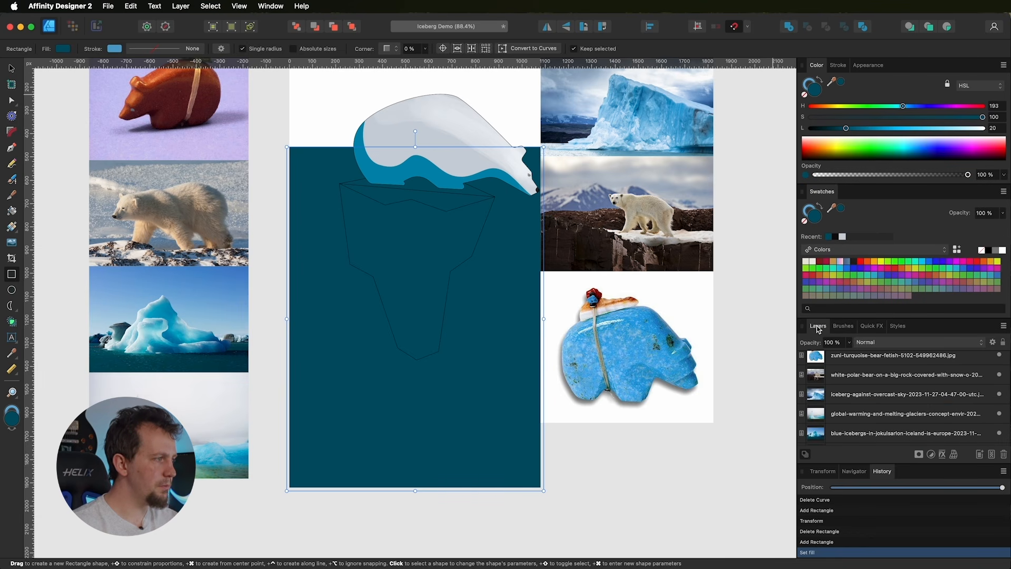
{"action": "key", "text": "super+a"}
{"action": "key", "text": "super+g"}
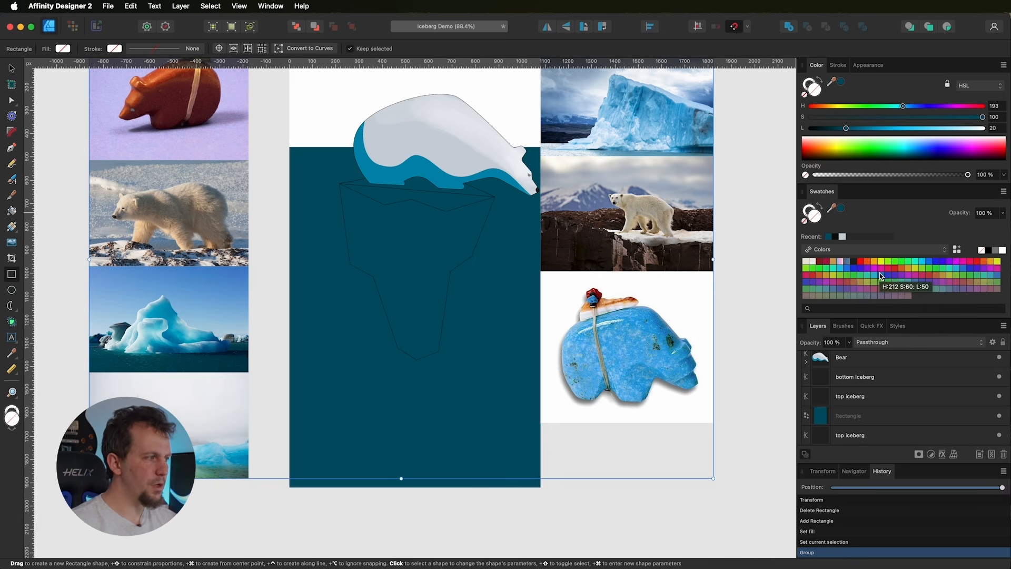
Step: Look over the available colour palettes and add a document palette named Iceberg
{"action": "left_click", "coordinate": [877, 249]}
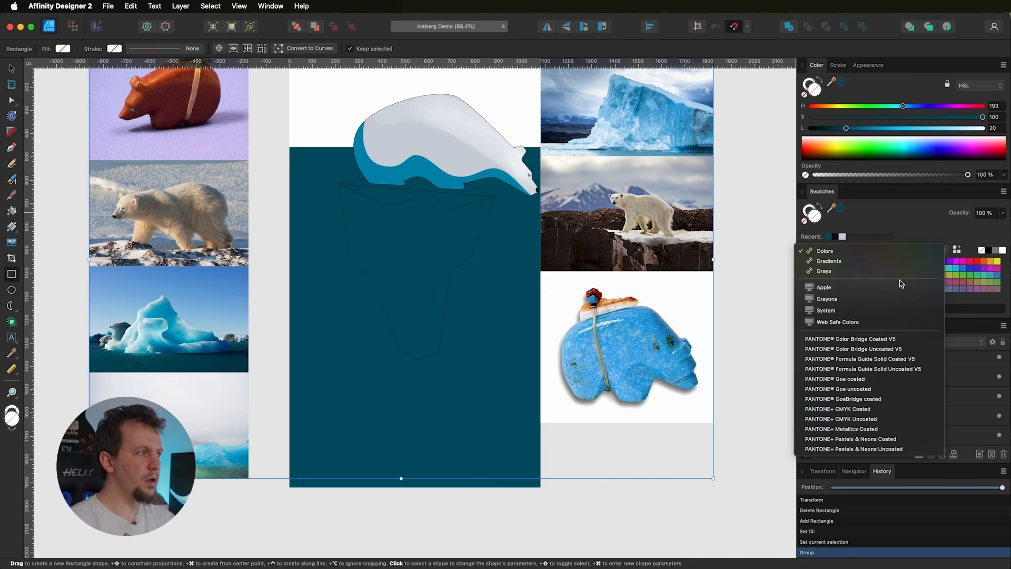
{"action": "left_click", "coordinate": [931, 232]}
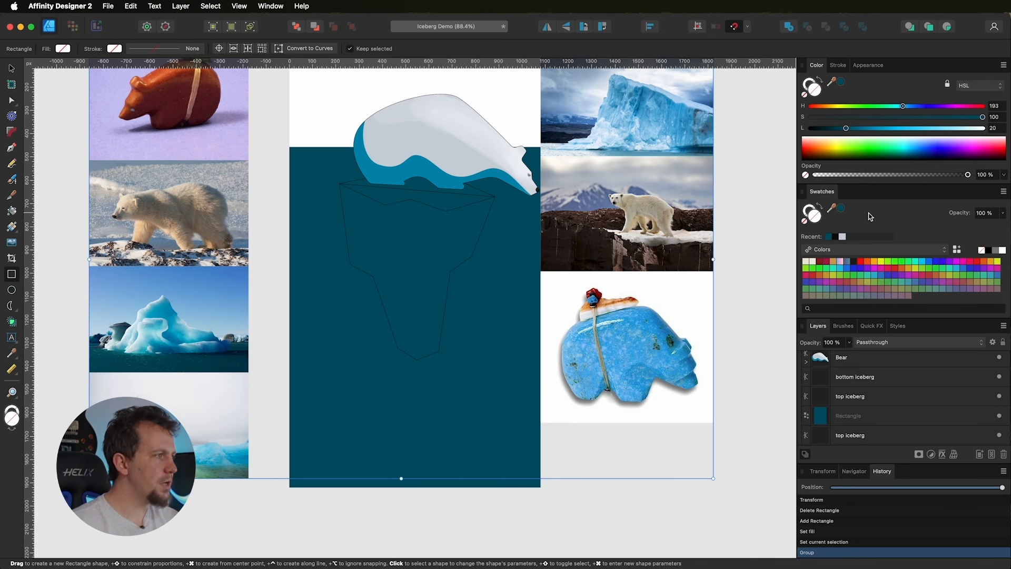
{"action": "left_click", "coordinate": [1003, 193]}
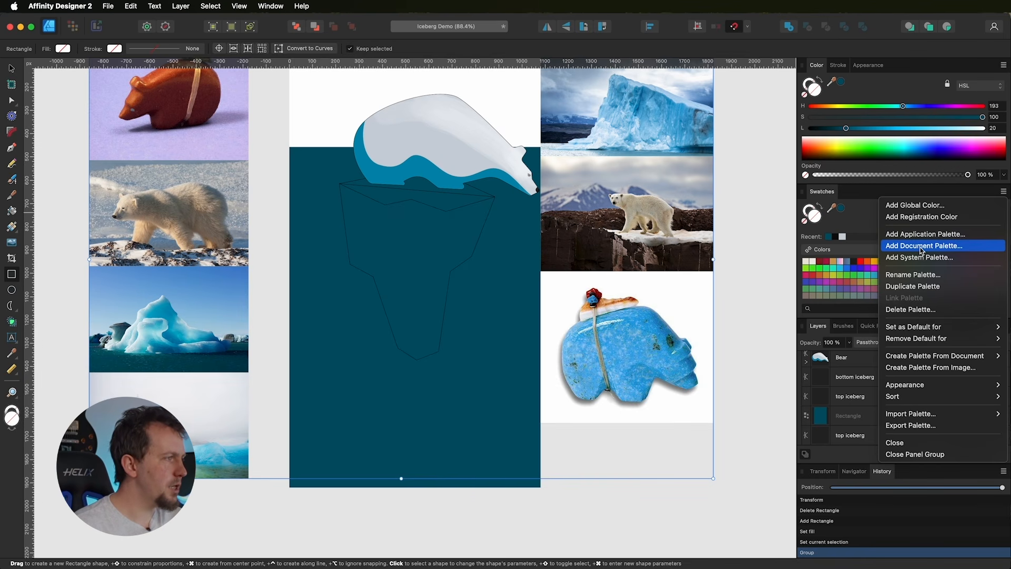
{"action": "left_click", "coordinate": [921, 247]}
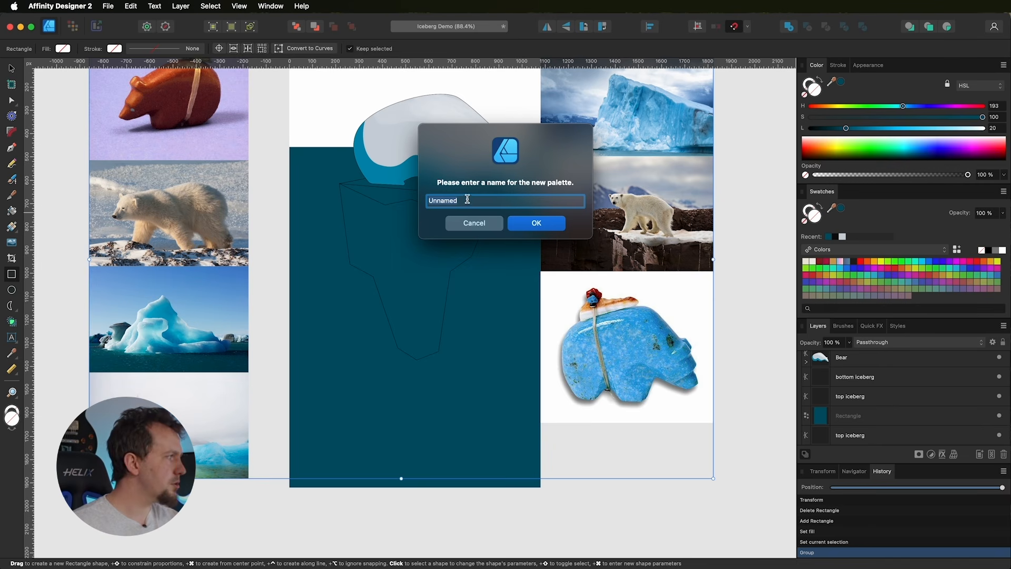
{"action": "type", "text": "Ice"}
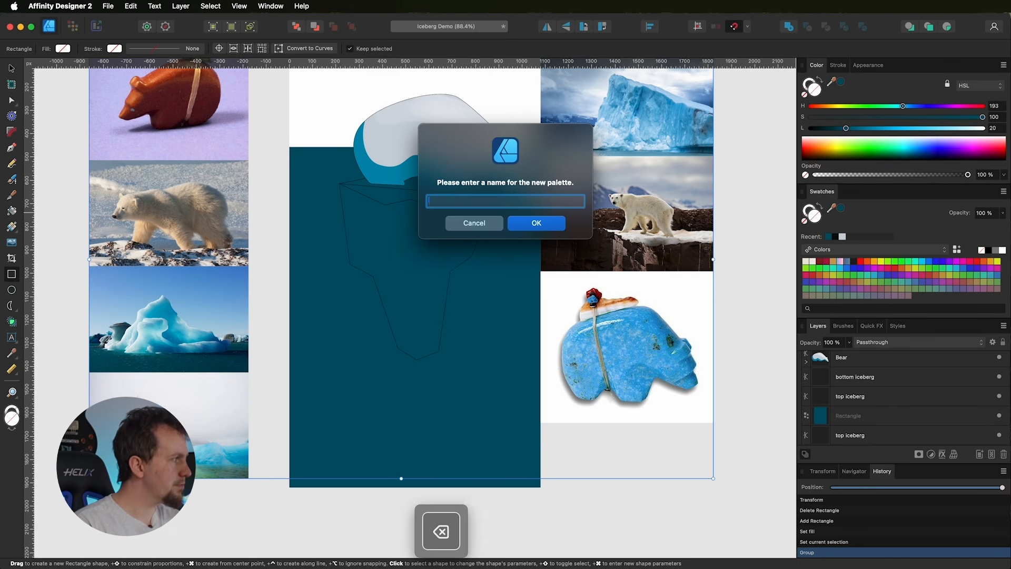
{"action": "type", "text": "berg"}
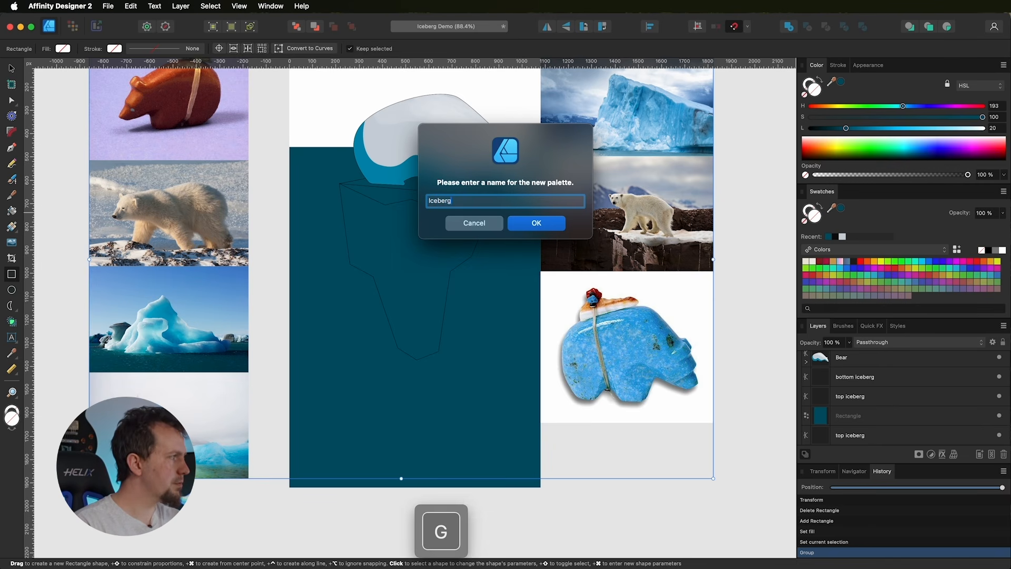
{"action": "key", "text": "Return"}
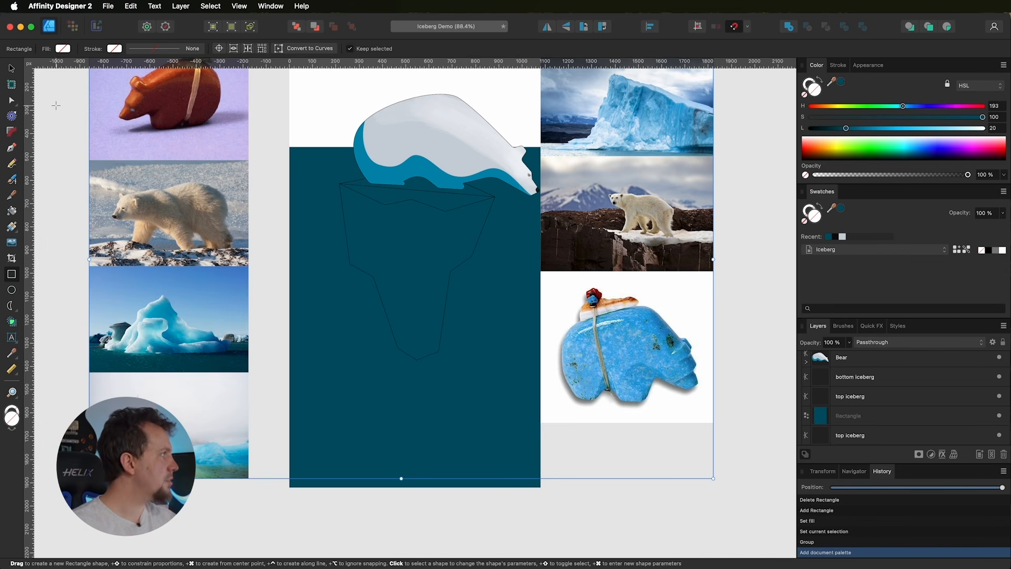
Step: Select the dark teal water rectangle and make its fill the active colour instead of its stroke
{"action": "left_click", "coordinate": [11, 69]}
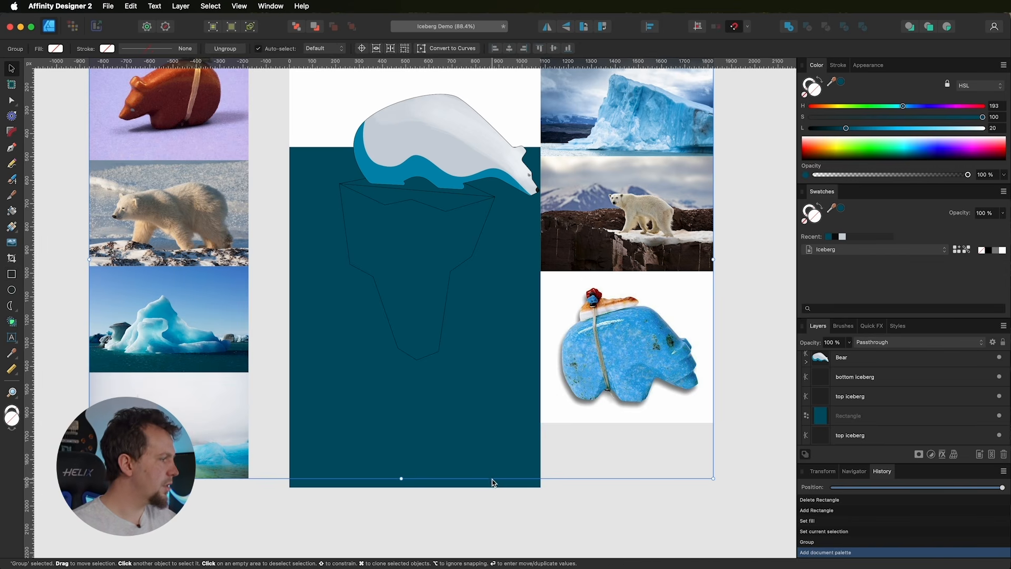
{"action": "left_click", "coordinate": [493, 483]}
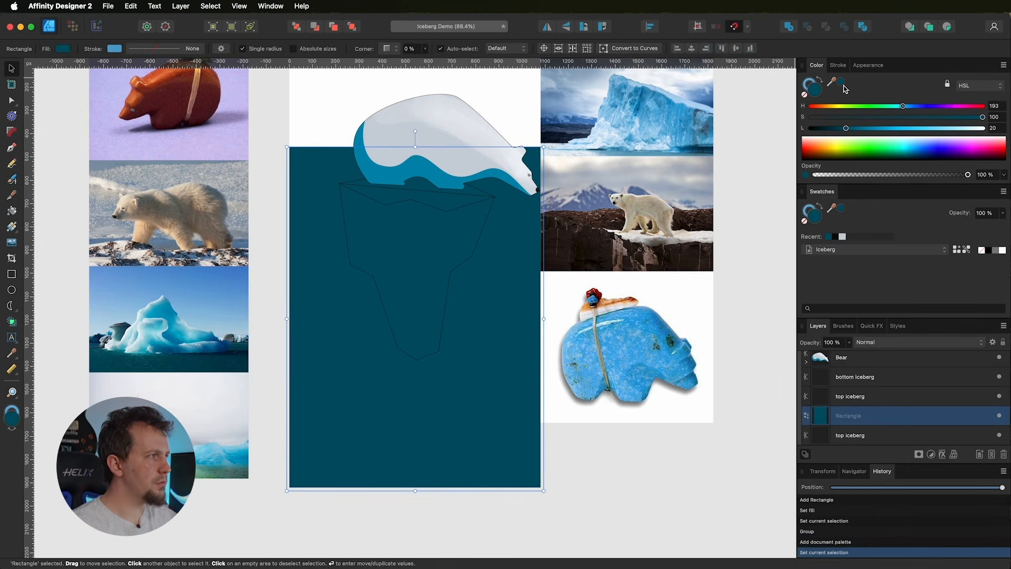
{"action": "left_click", "coordinate": [810, 83]}
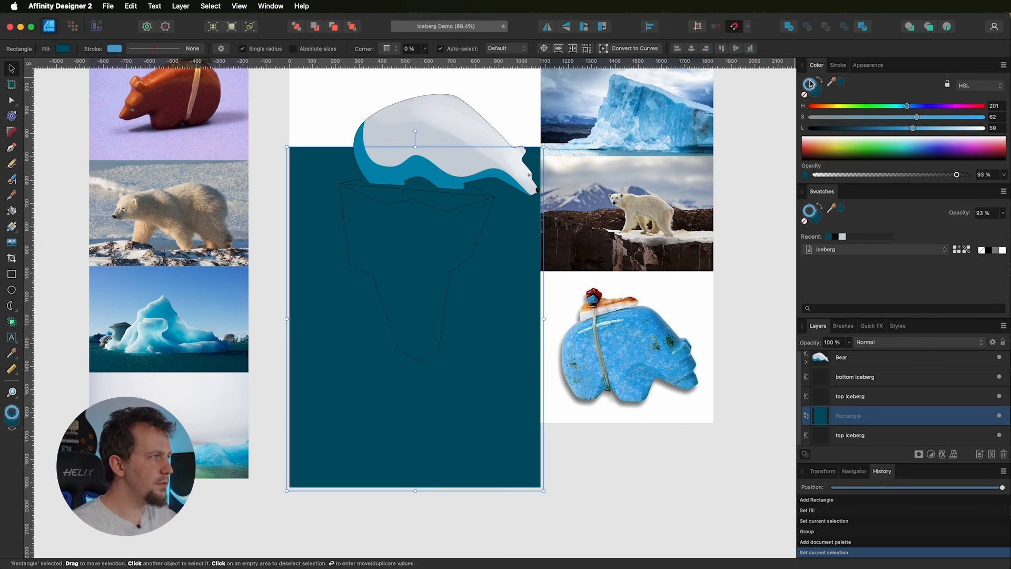
{"action": "left_click", "coordinate": [813, 95]}
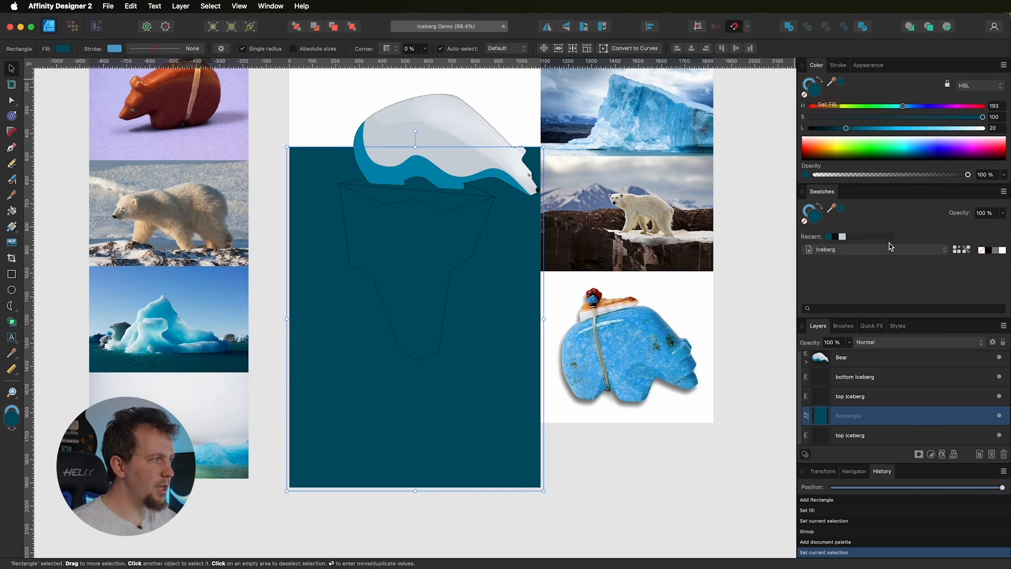
Step: Make the rectangle's fill the active color and add it to the Iceberg document palette as a global color
{"action": "left_click", "coordinate": [813, 82]}
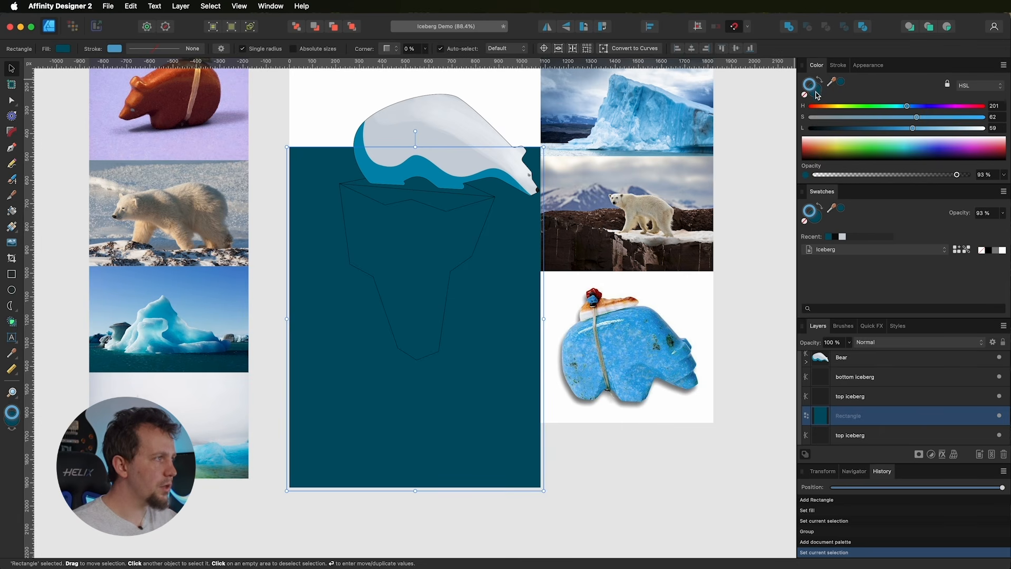
{"action": "left_click", "coordinate": [816, 220]}
{"action": "left_click", "coordinate": [812, 208]}
{"action": "left_click", "coordinate": [814, 216]}
{"action": "left_click", "coordinate": [812, 212]}
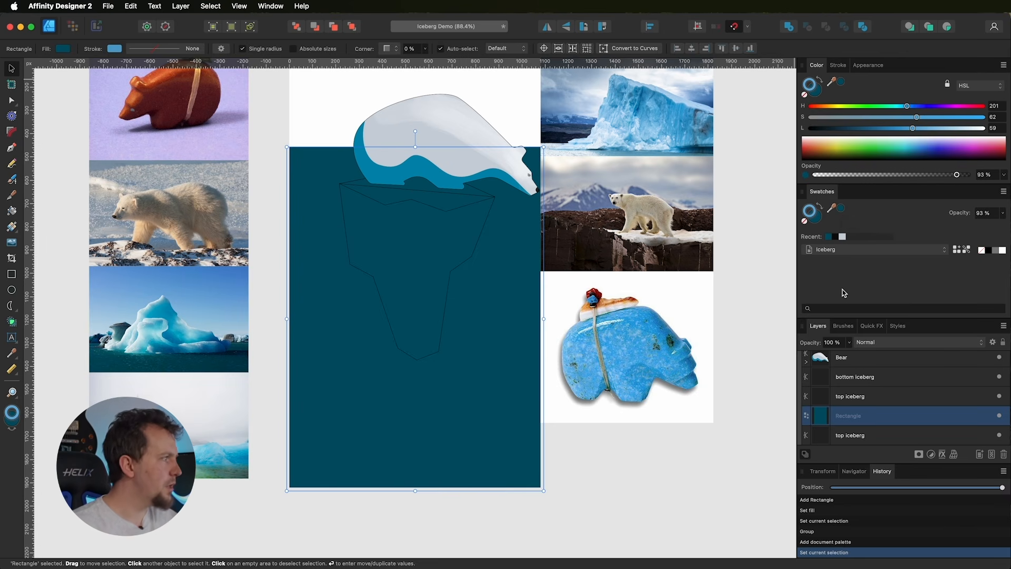
{"action": "left_click", "coordinate": [818, 222]}
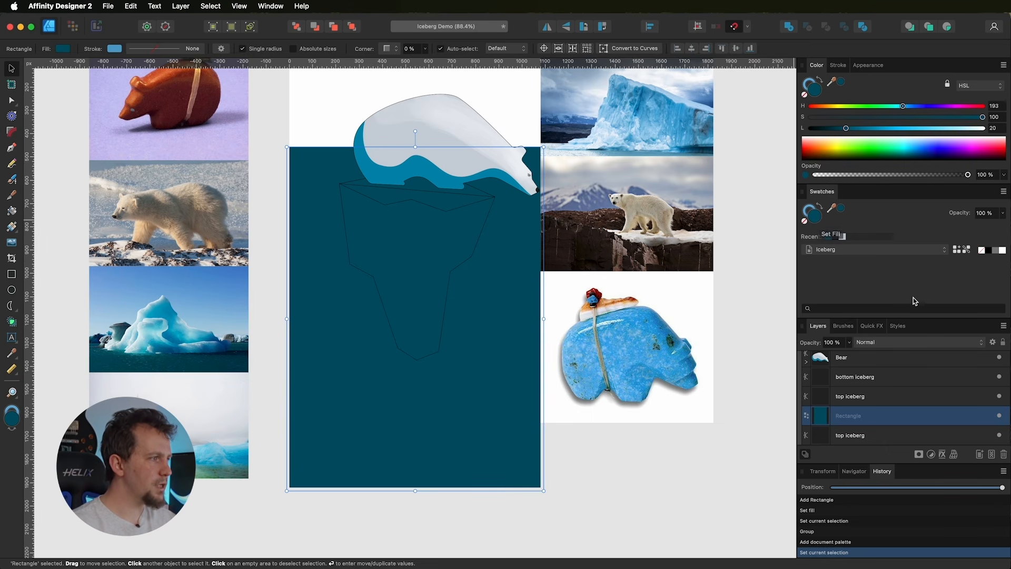
{"action": "left_click", "coordinate": [967, 251]}
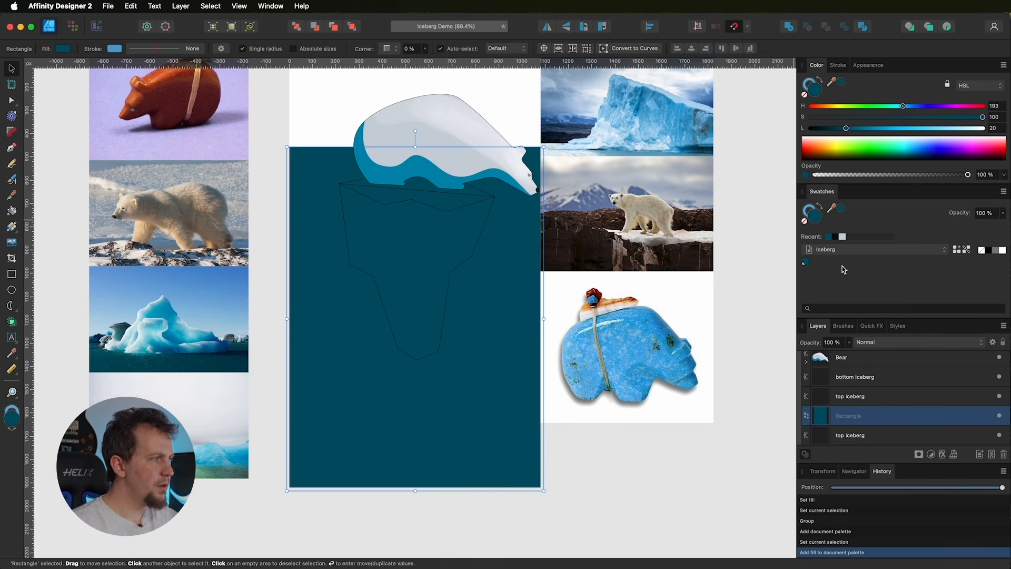
Step: Add the same fill to the Iceberg palette as an ordinary swatch and undo that addition
{"action": "left_click", "coordinate": [957, 251]}
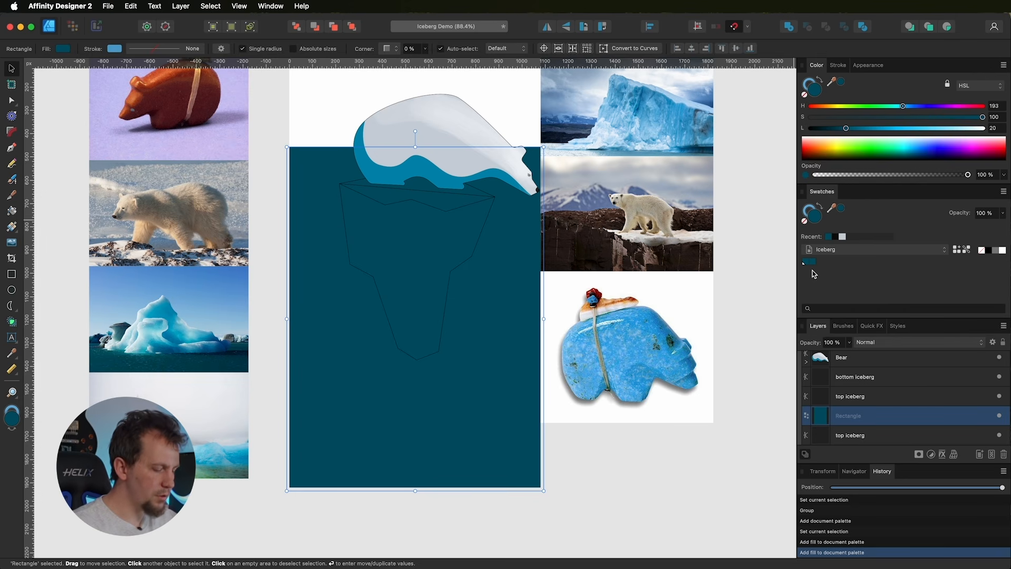
{"action": "key", "text": "super+z"}
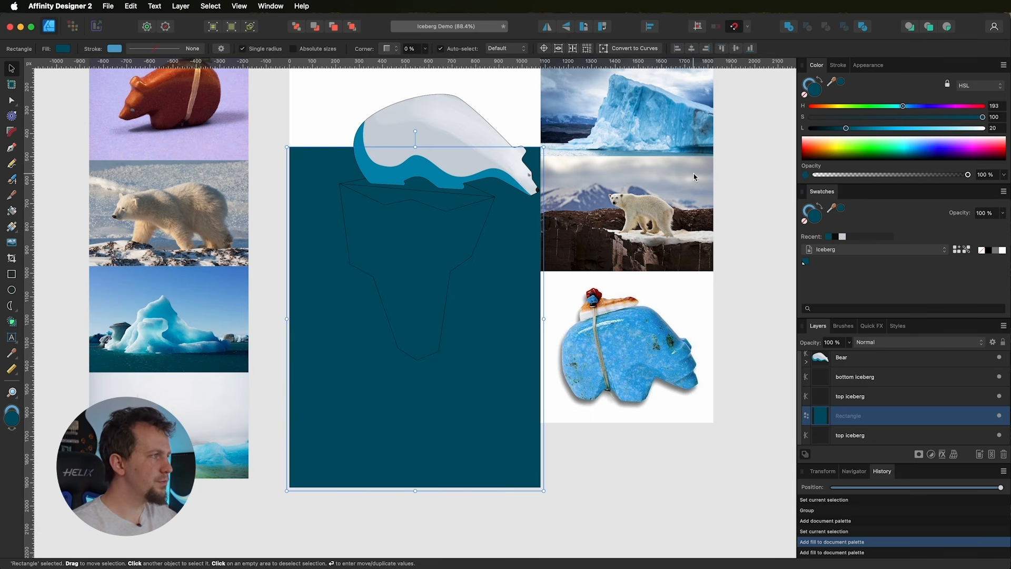
{"action": "left_click", "coordinate": [1003, 193]}
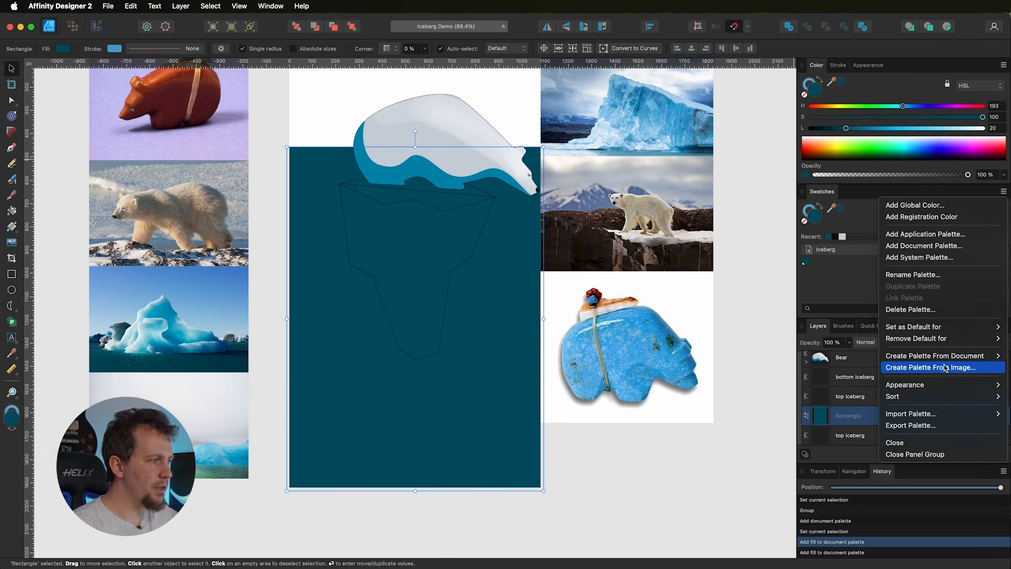
{"action": "mouse_move", "coordinate": [946, 361]}
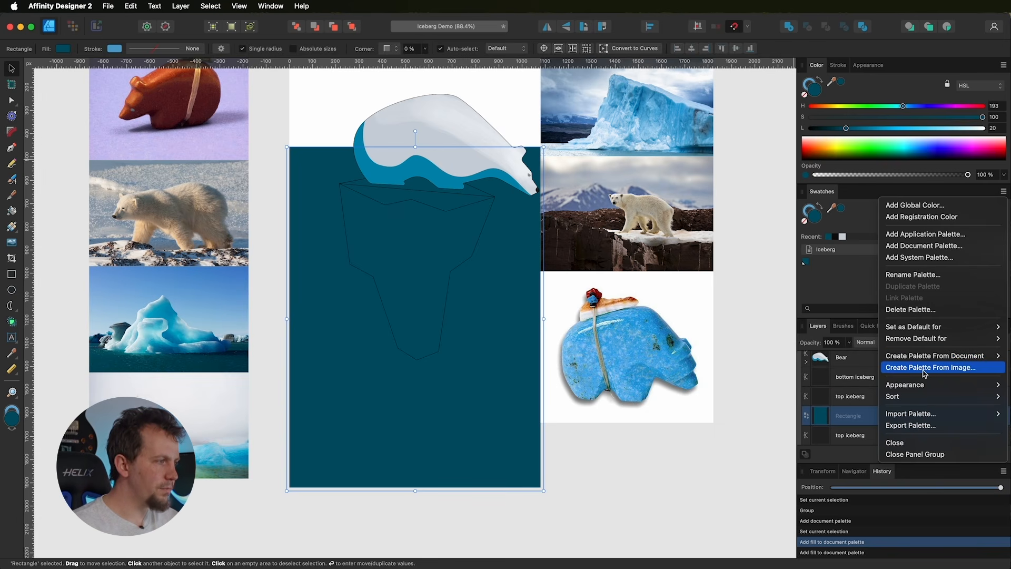
{"action": "left_click", "coordinate": [832, 291]}
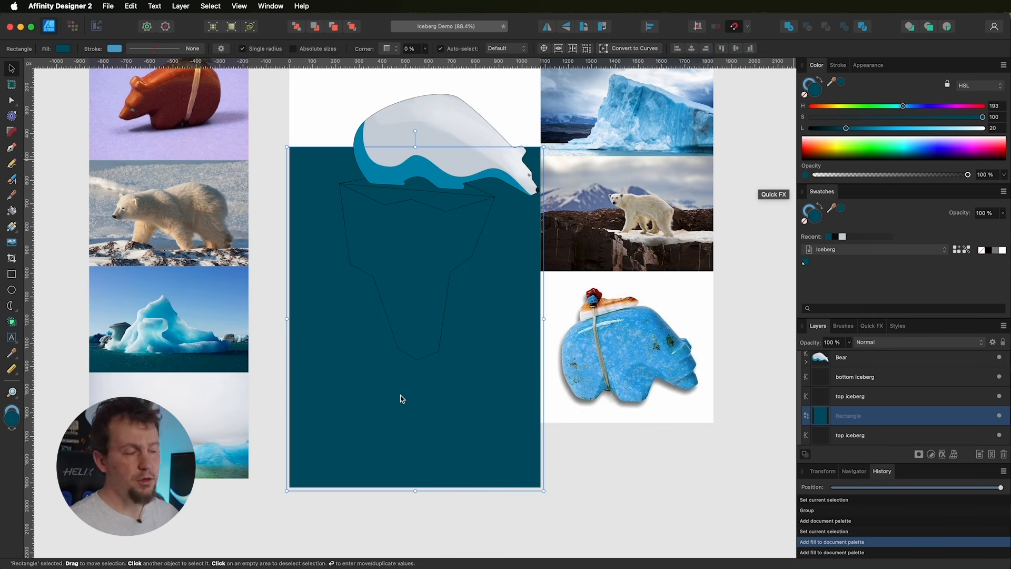
Step: Apply the dark teal global color from the Iceberg palette as the rectangle's fill and clear the selection
{"action": "left_click", "coordinate": [805, 262]}
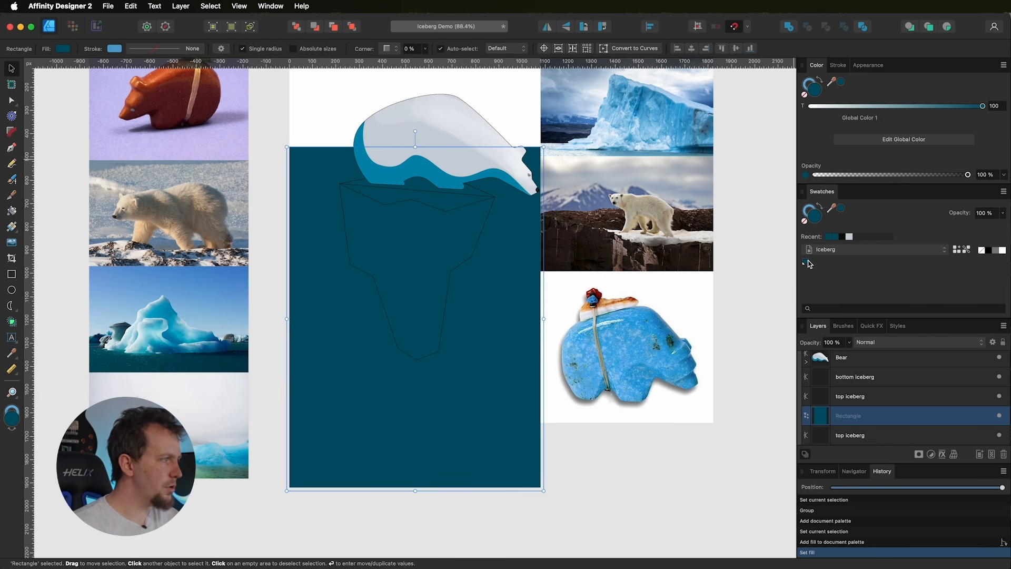
{"action": "left_click", "coordinate": [477, 136]}
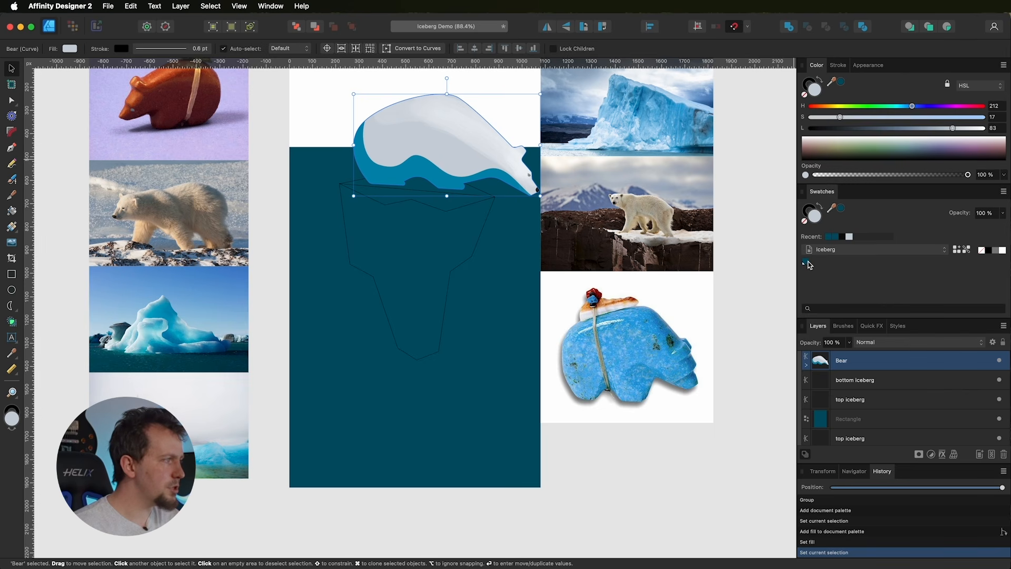
{"action": "left_click", "coordinate": [493, 393]}
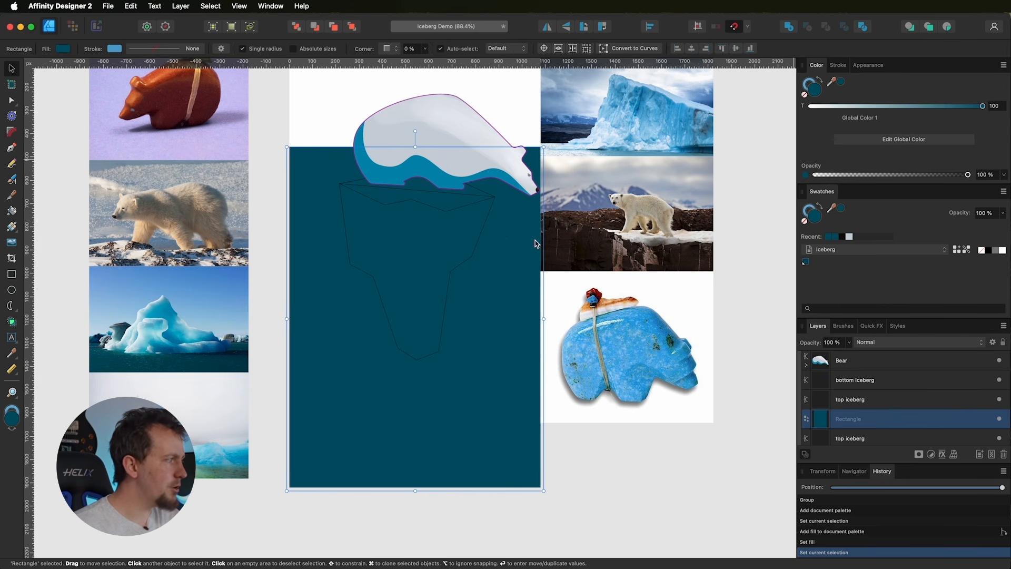
{"action": "left_click", "coordinate": [620, 469]}
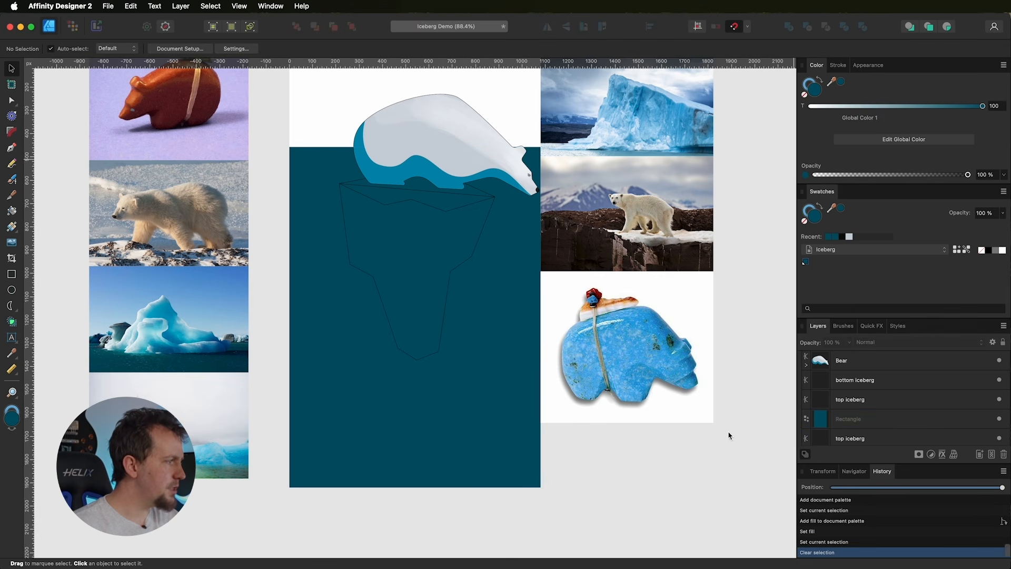
Step: Edit the palette's global color with RGB sliders, raising blue, green and slightly red to get a brighter blue
{"action": "left_click", "coordinate": [805, 262]}
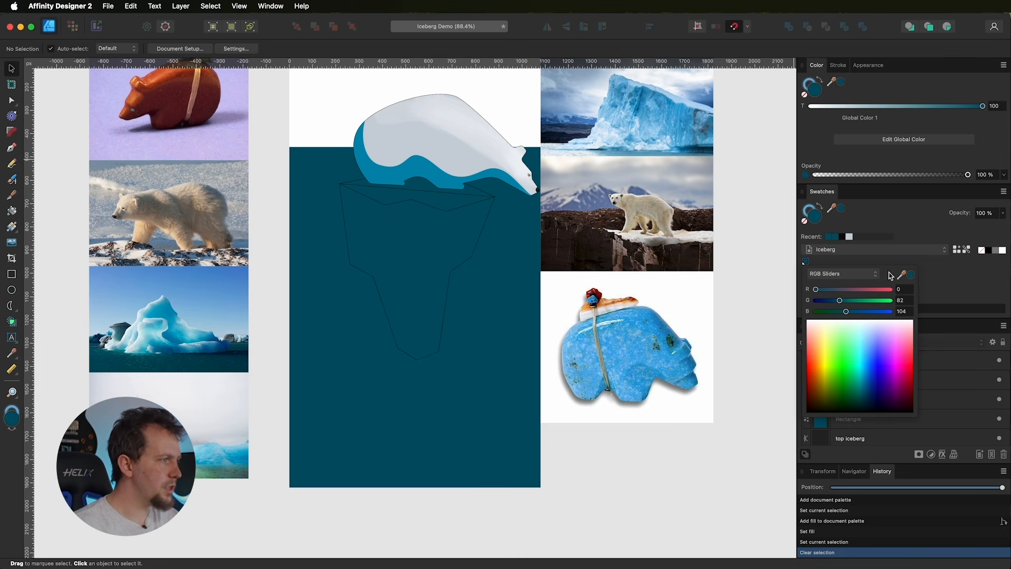
{"action": "left_click", "coordinate": [836, 276]}
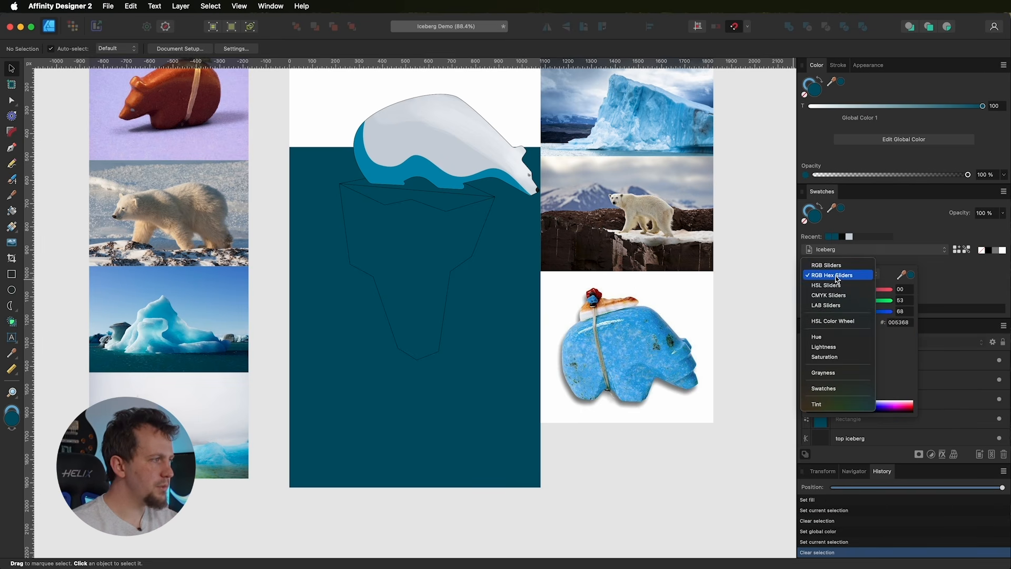
{"action": "left_click", "coordinate": [828, 265]}
{"action": "left_click", "coordinate": [830, 275]}
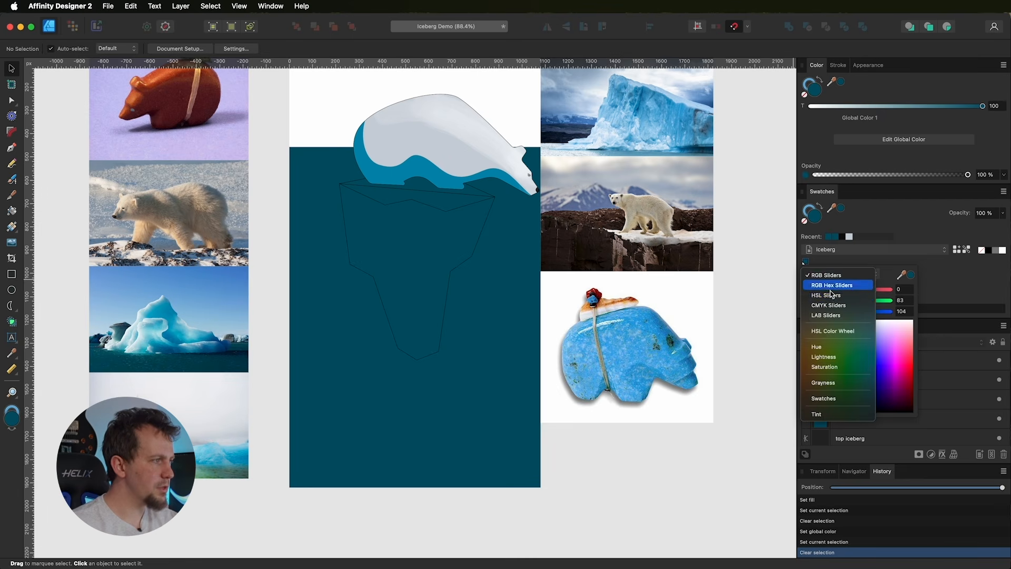
{"action": "left_click", "coordinate": [833, 331]}
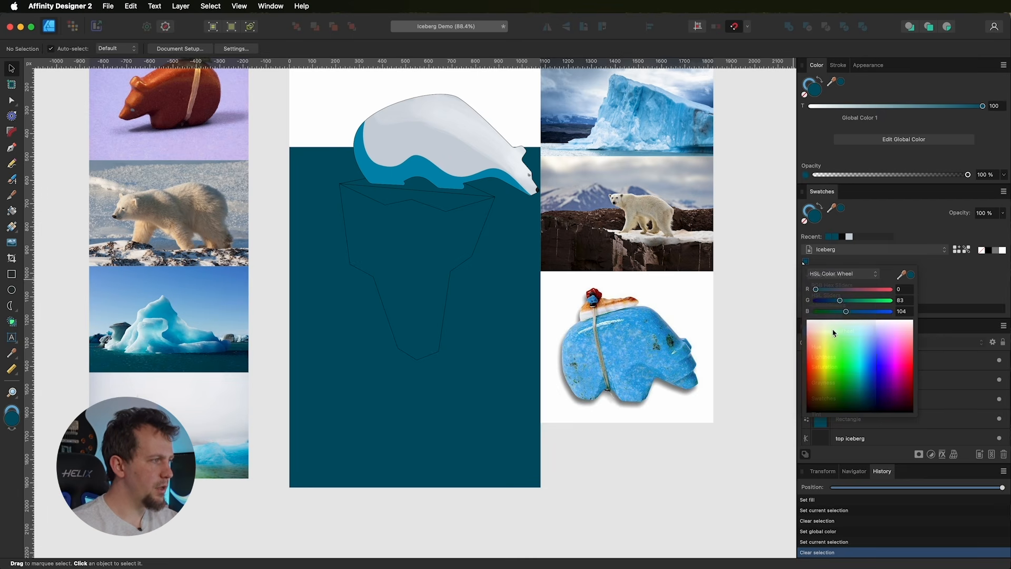
{"action": "left_click", "coordinate": [856, 273]}
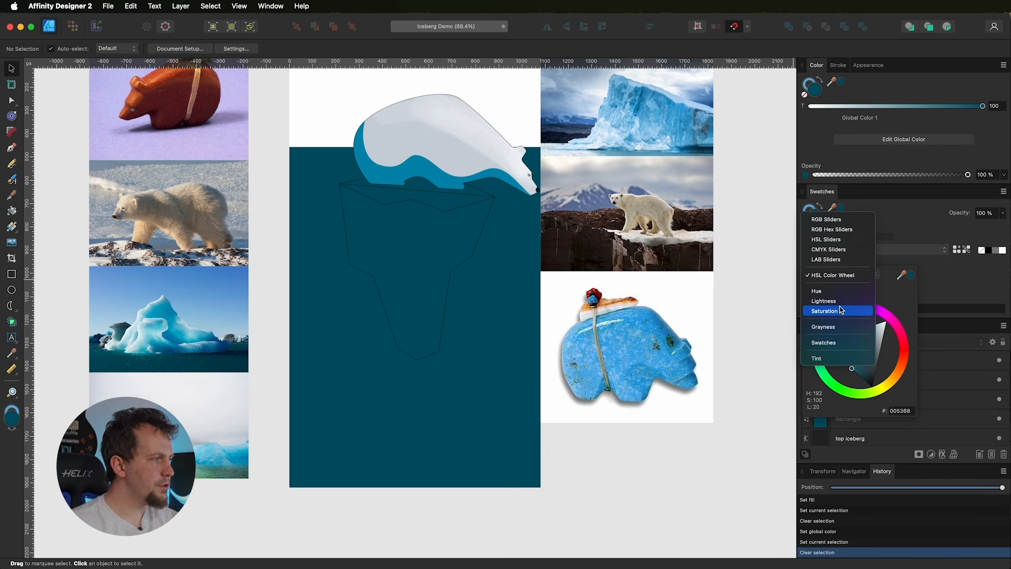
{"action": "left_click", "coordinate": [826, 219]}
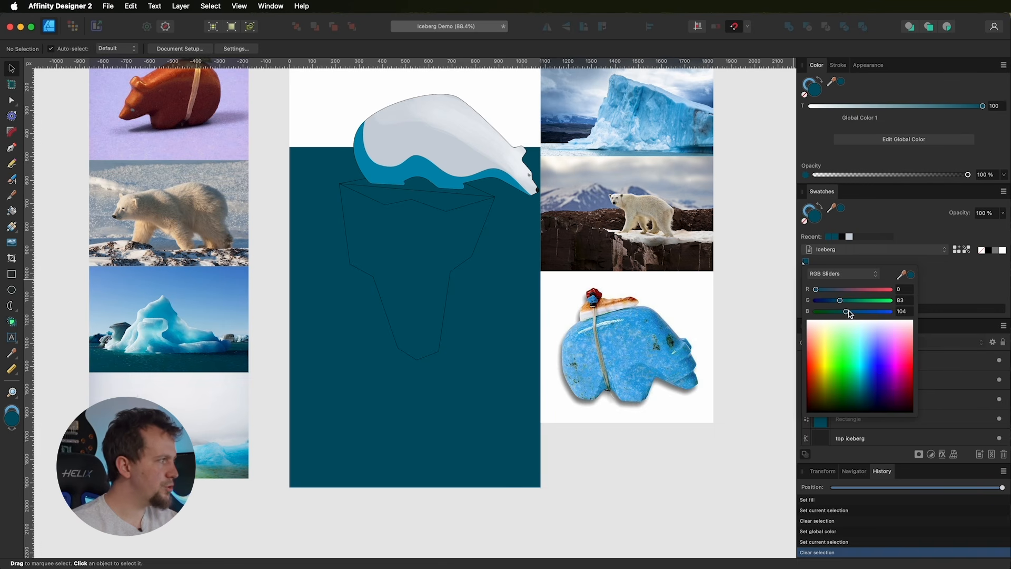
{"action": "left_click_drag", "start_coordinate": [847, 311], "coordinate": [856, 311]}
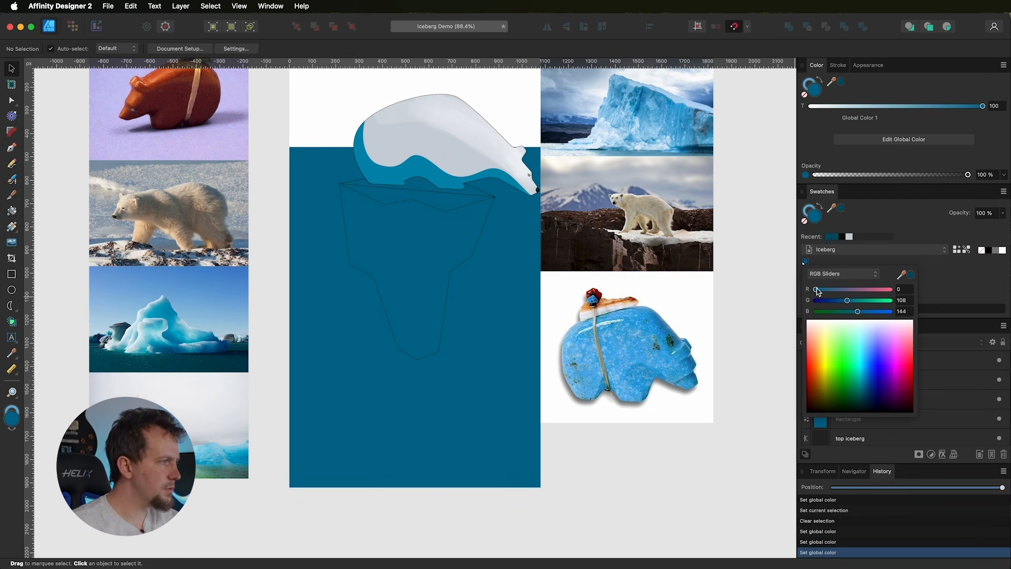
{"action": "mouse_move", "coordinate": [815, 289]}
{"action": "left_mouse_down"}
{"action": "mouse_move", "coordinate": [862, 311]}
{"action": "mouse_move", "coordinate": [819, 290]}
{"action": "left_mouse_up"}
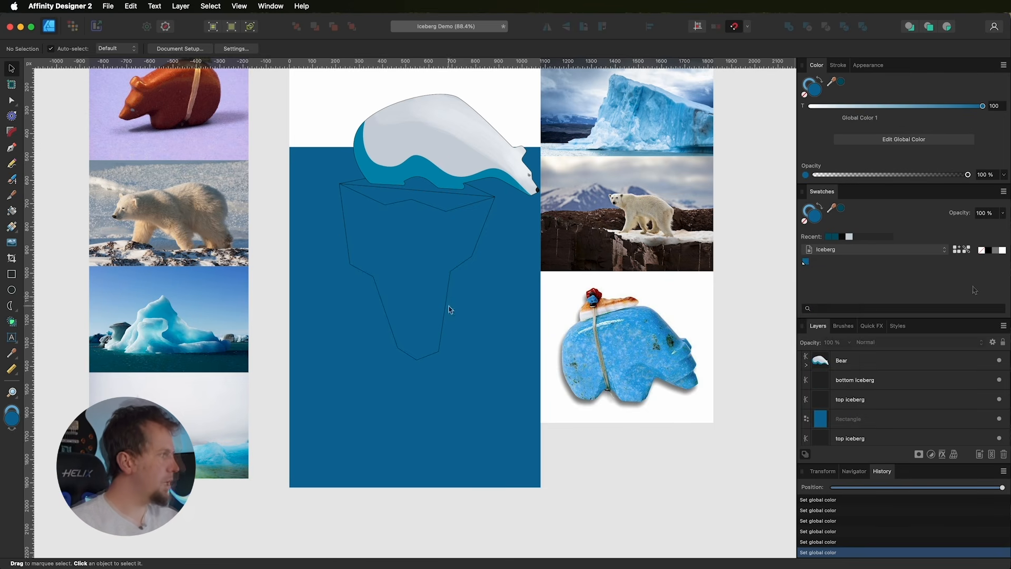
Step: Remove the stroke color from the large blue background rectangle
{"action": "left_click", "coordinate": [335, 165]}
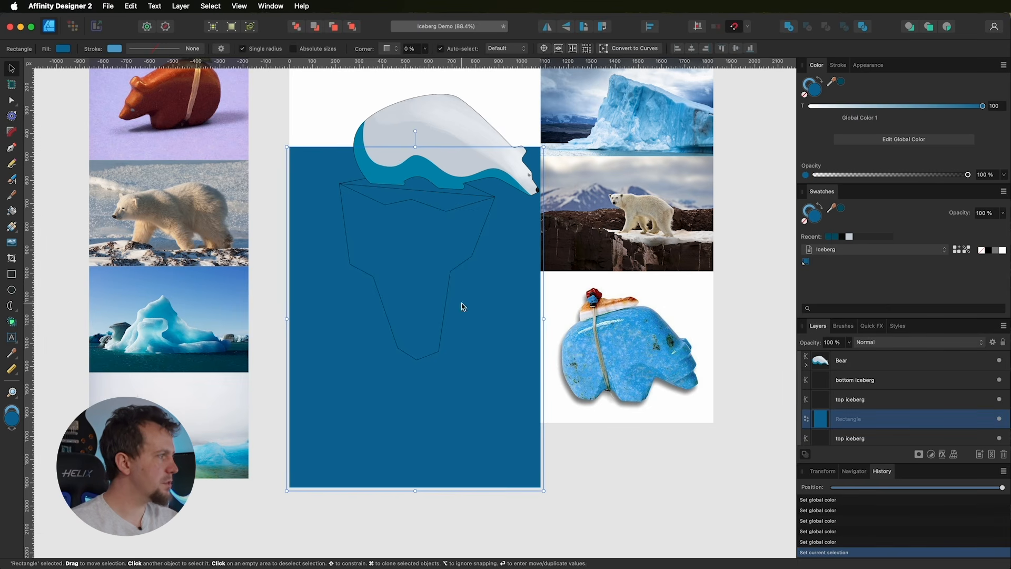
{"action": "left_click", "coordinate": [809, 81]}
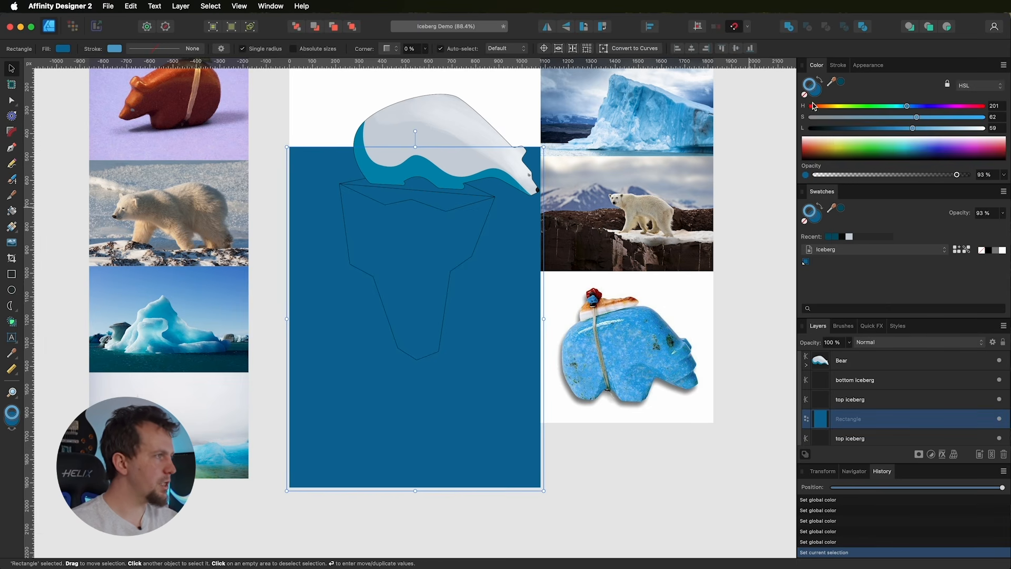
{"action": "left_click", "coordinate": [804, 94]}
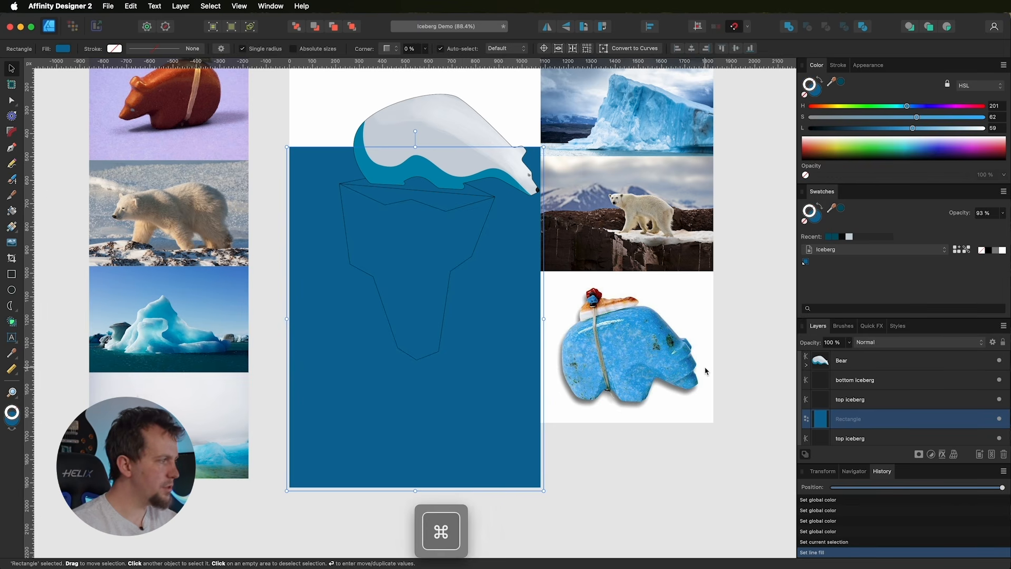
Step: Duplicate the background rectangle and fill the copy with light blue sampled from the iceberg reference photo
{"action": "key", "text": "super+j"}
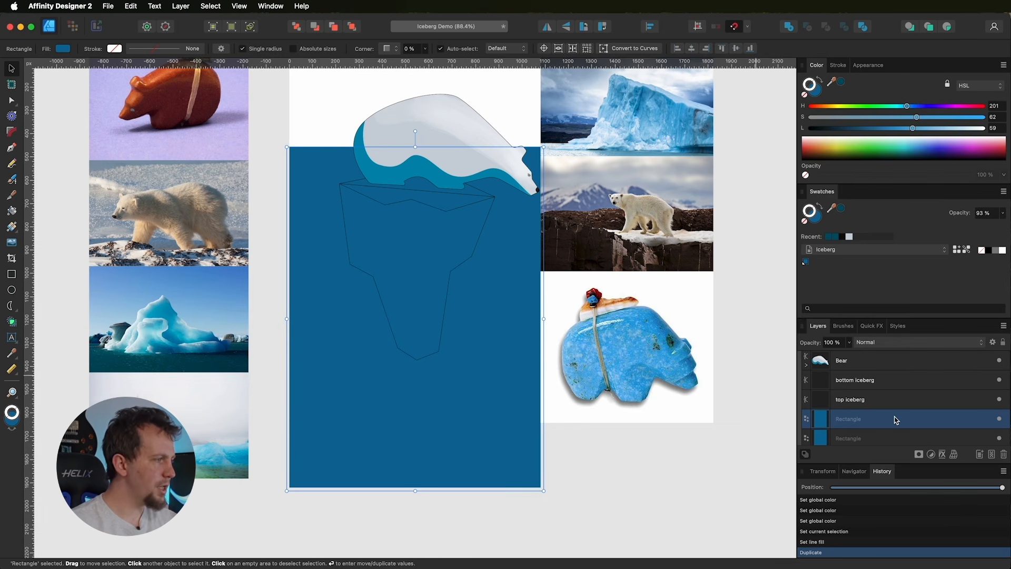
{"action": "left_click", "coordinate": [818, 94]}
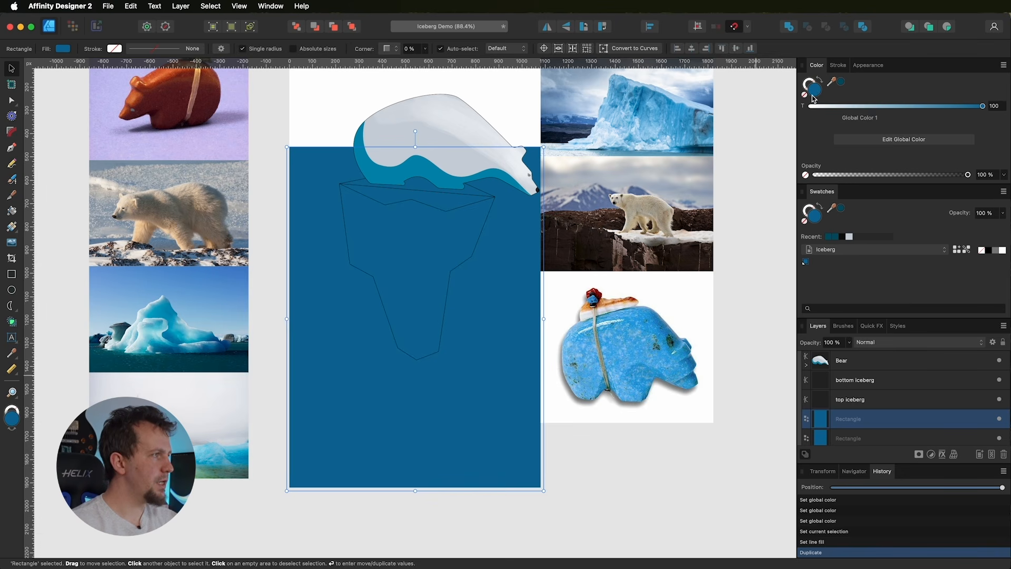
{"action": "left_click_drag", "start_coordinate": [832, 82], "coordinate": [182, 328]}
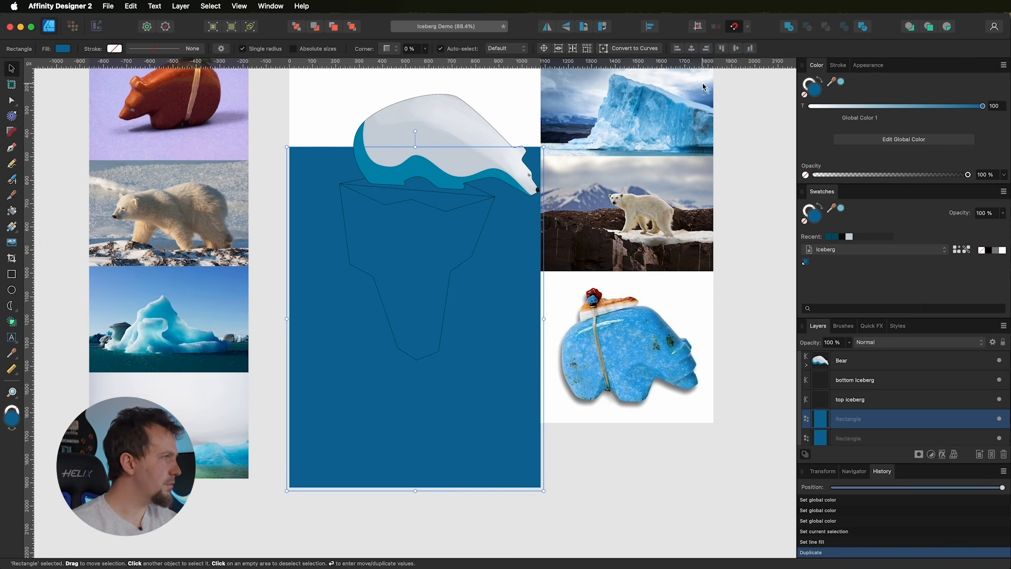
{"action": "left_click", "coordinate": [841, 82]}
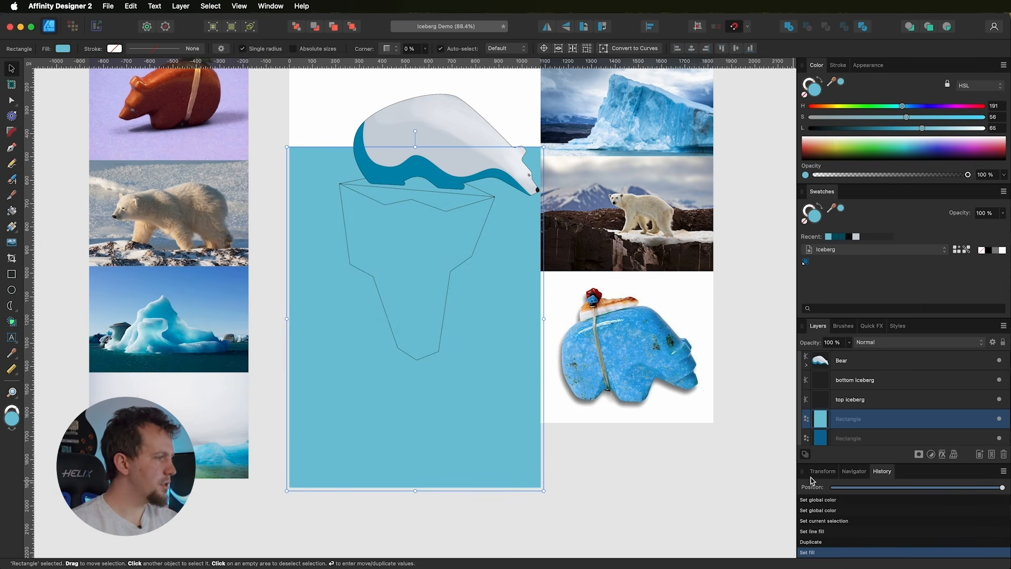
Step: Resize the light blue rectangle into a shallow band, with its lower edge just below the iceberg's top facets and its upper edge near the bear's back
{"action": "left_click_drag", "start_coordinate": [416, 490], "coordinate": [464, 227]}
{"action": "left_click_drag", "start_coordinate": [415, 146], "coordinate": [420, 178]}
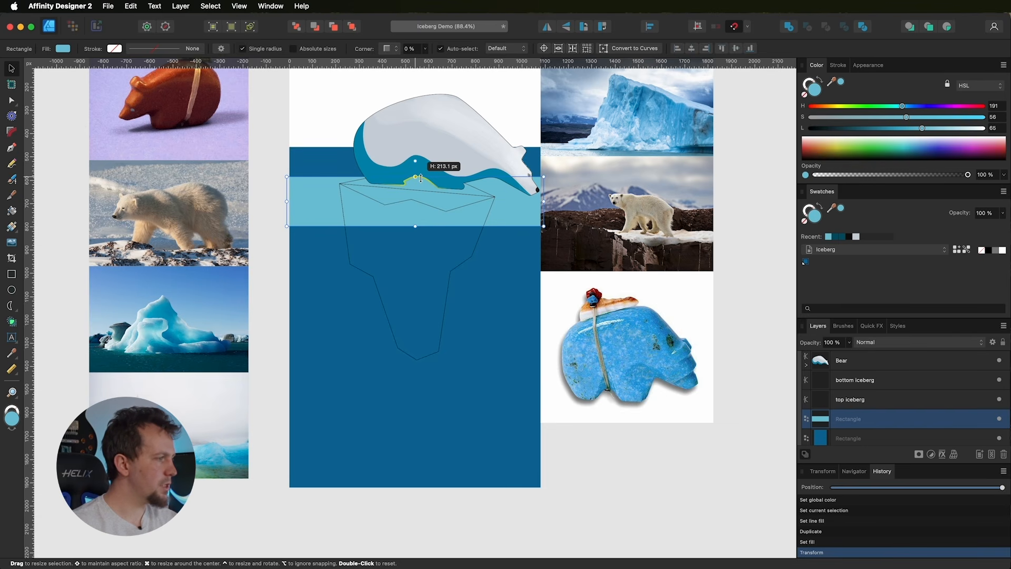
{"action": "left_click_drag", "start_coordinate": [421, 179], "coordinate": [421, 180]}
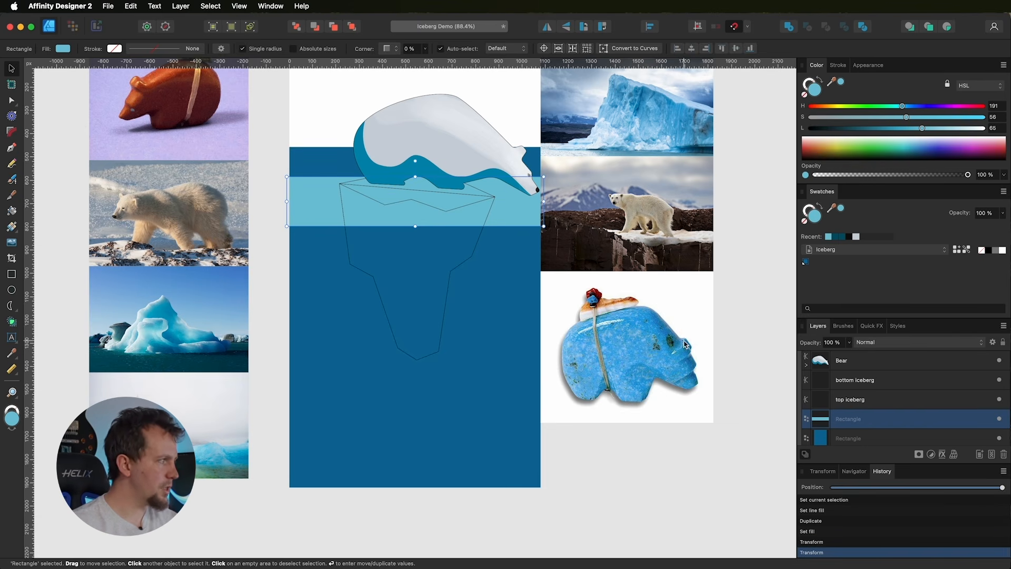
{"action": "left_click_drag", "start_coordinate": [416, 176], "coordinate": [419, 96]}
Step: Nest the light blue band inside the dark blue rectangle's layer and lower its upper edge to just above the water's surface
{"action": "mouse_move", "coordinate": [903, 425]}
{"action": "left_mouse_down"}
{"action": "mouse_move", "coordinate": [898, 439]}
{"action": "mouse_move", "coordinate": [902, 422]}
{"action": "left_mouse_up"}
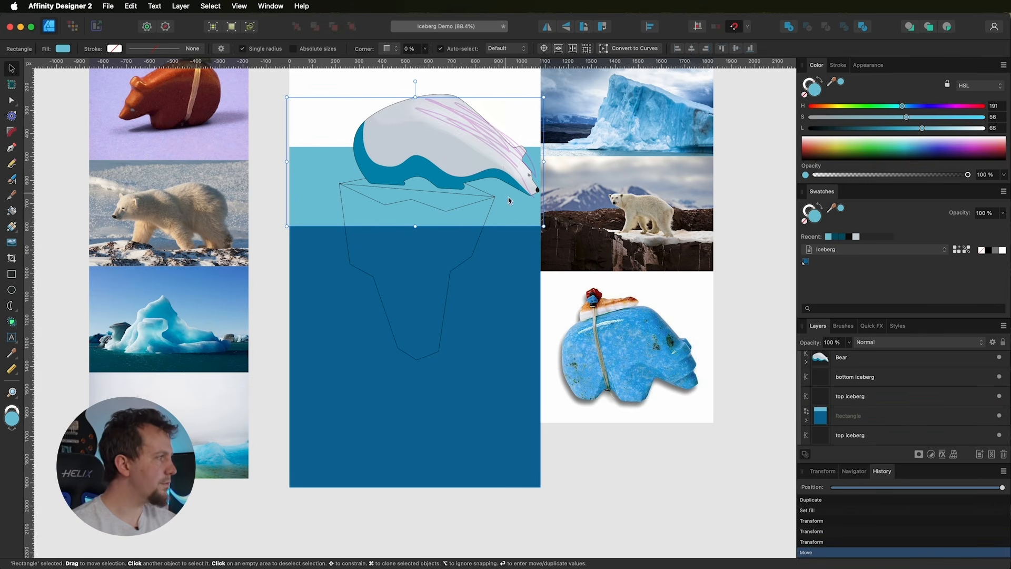
{"action": "left_click_drag", "start_coordinate": [414, 97], "coordinate": [415, 124]}
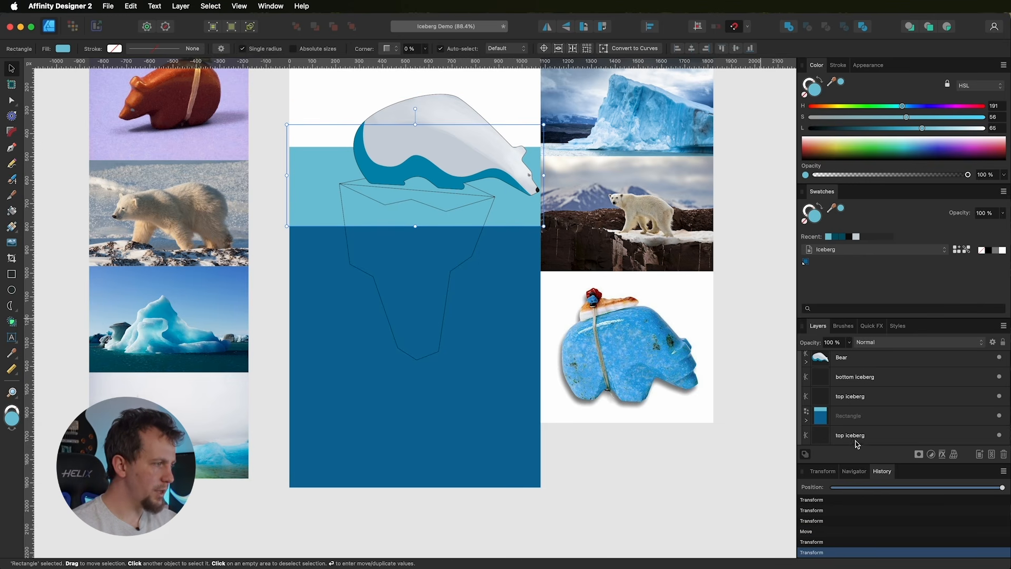
Step: Expand the dark blue rectangle's layer and select the light blue band nested inside it
{"action": "left_click", "coordinate": [864, 421]}
{"action": "left_click", "coordinate": [806, 420]}
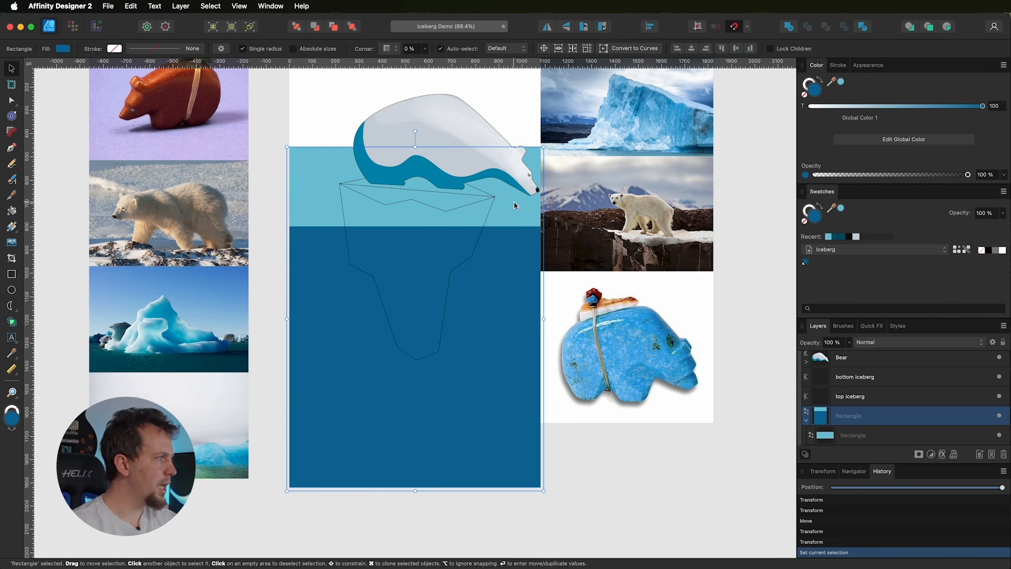
{"action": "left_click", "coordinate": [807, 420]}
{"action": "left_click", "coordinate": [805, 418]}
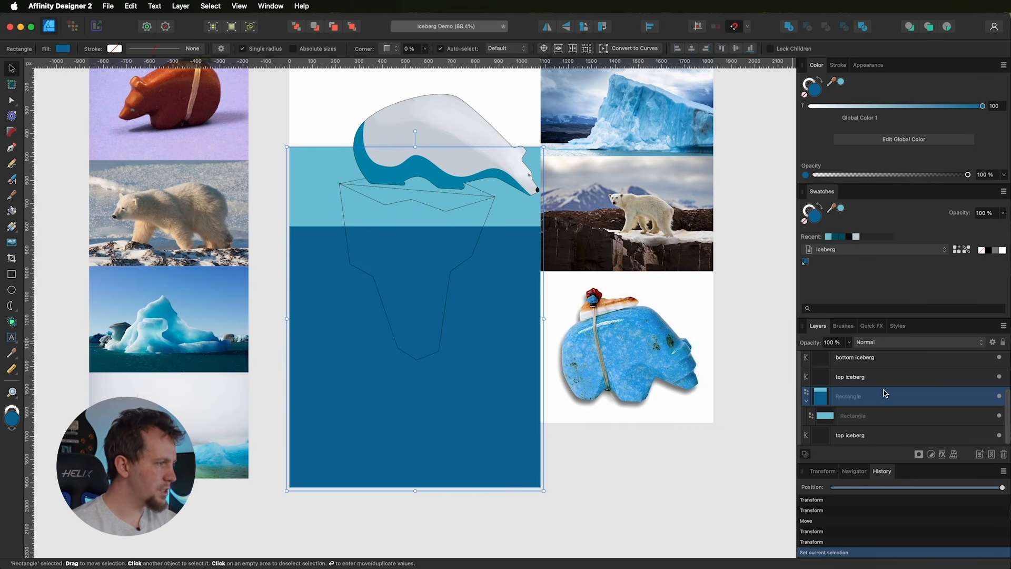
{"action": "left_click", "coordinate": [877, 419]}
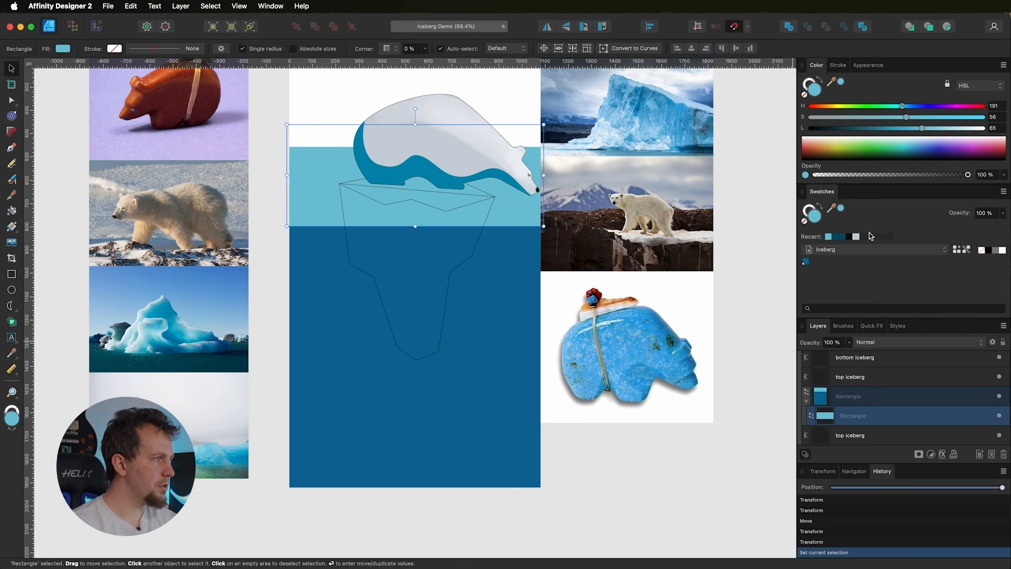
Step: Add the band's light blue fill to the Iceberg palette as a global color
{"action": "left_click", "coordinate": [967, 250]}
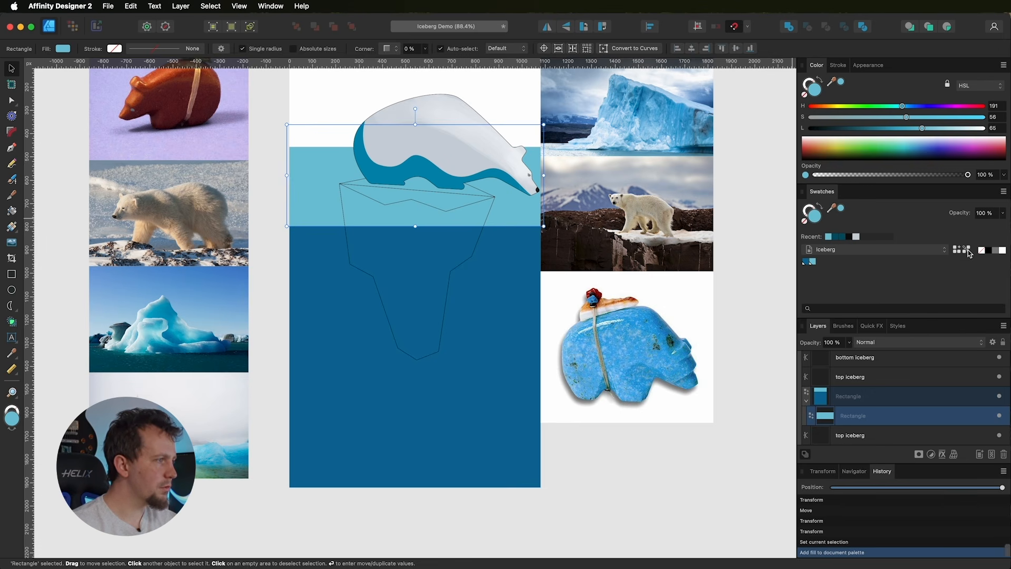
{"action": "left_click", "coordinate": [812, 262]}
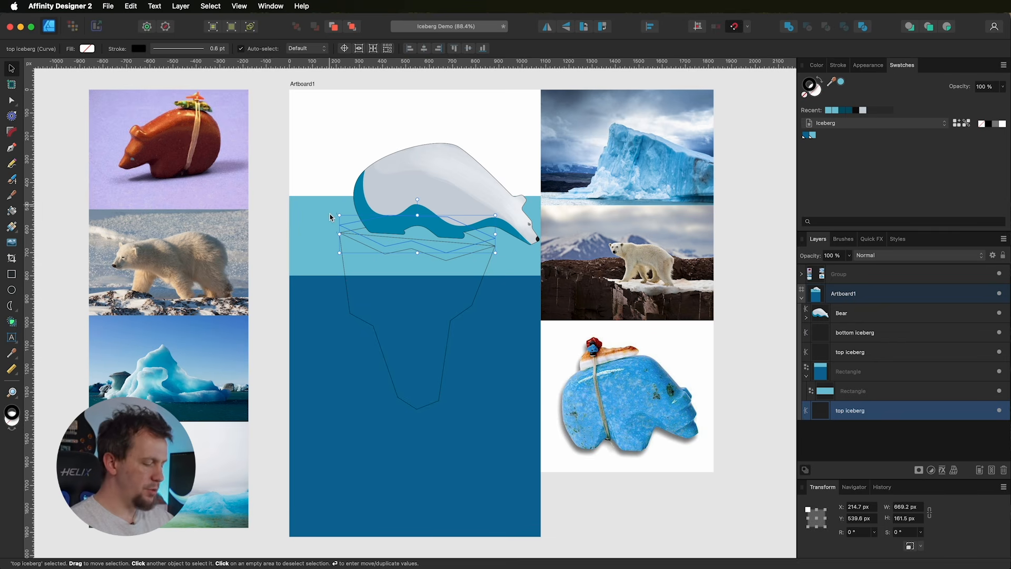
Step: Move the hidden top iceberg layer above the dark blue rectangle and place the bottom iceberg layer beneath both top iceberg layers
{"action": "key", "text": "alt"}
{"action": "scroll", "coordinate": [404, 228], "scroll_direction": "up", "scroll_amount": 8}
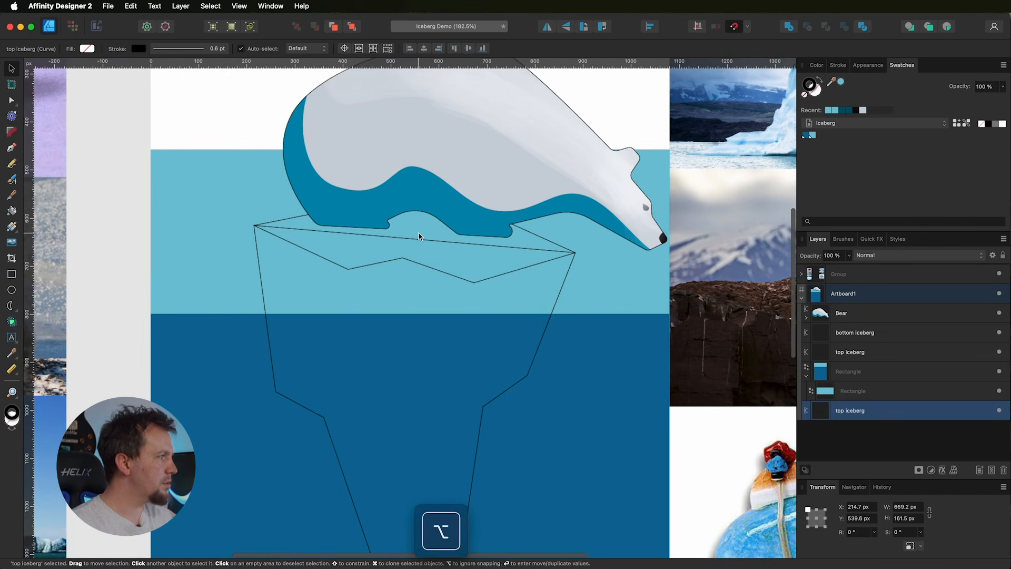
{"action": "scroll", "coordinate": [419, 236], "scroll_direction": "up", "scroll_amount": 2}
{"action": "left_click_drag", "start_coordinate": [889, 411], "coordinate": [885, 362]}
{"action": "left_click", "coordinate": [886, 357]}
{"action": "left_click", "coordinate": [886, 377]}
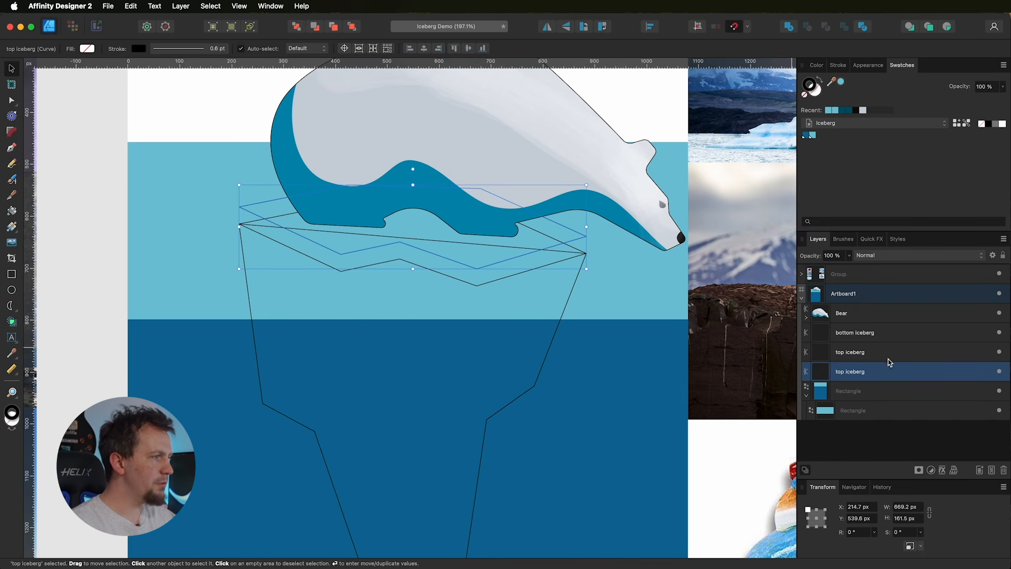
{"action": "left_click", "coordinate": [888, 337]}
{"action": "left_click_drag", "start_coordinate": [891, 335], "coordinate": [894, 379]}
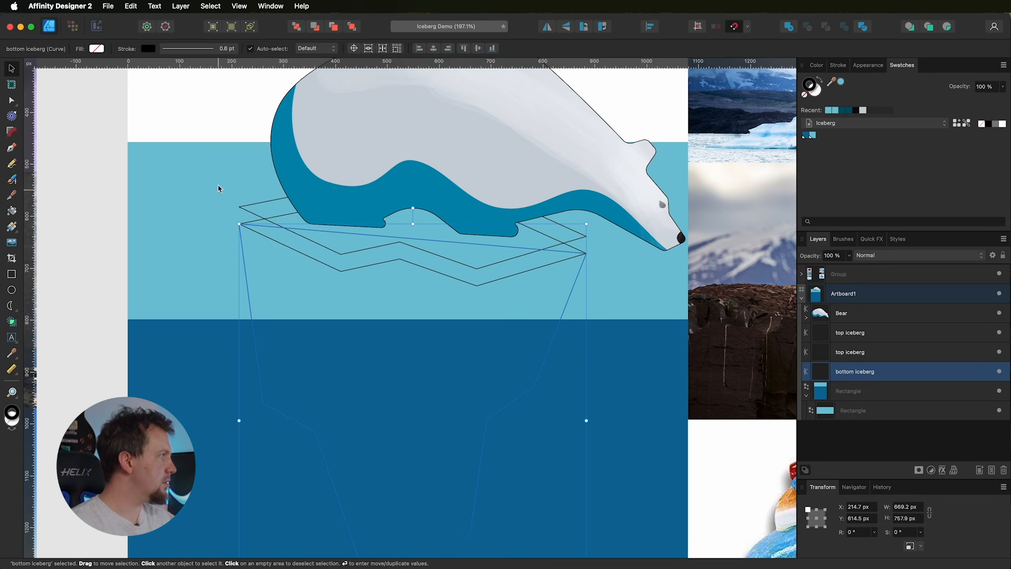
Step: Activate the Pen tool and set it to Line mode for straight segments
{"action": "left_click", "coordinate": [12, 148]}
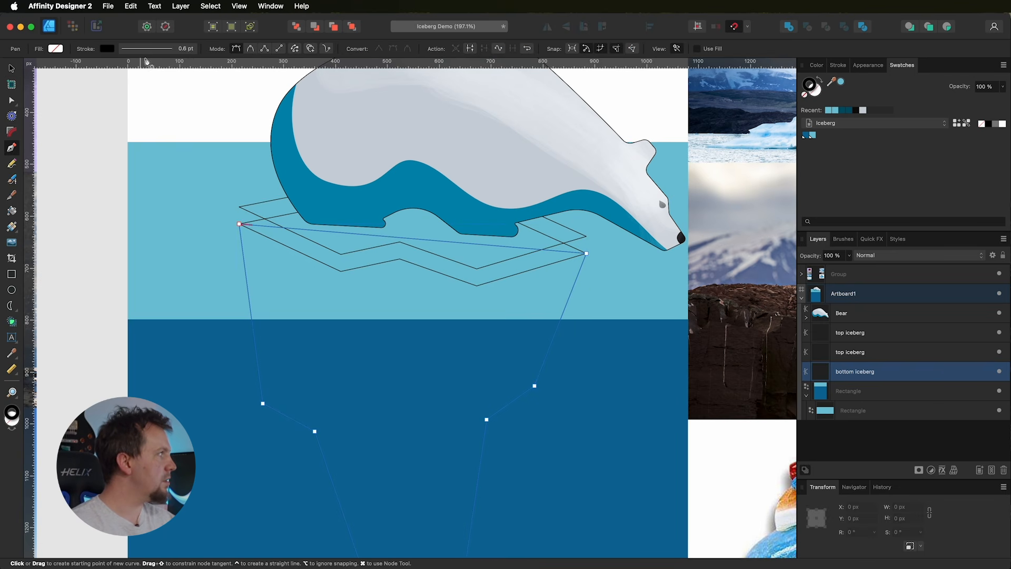
{"action": "left_click", "coordinate": [282, 51]}
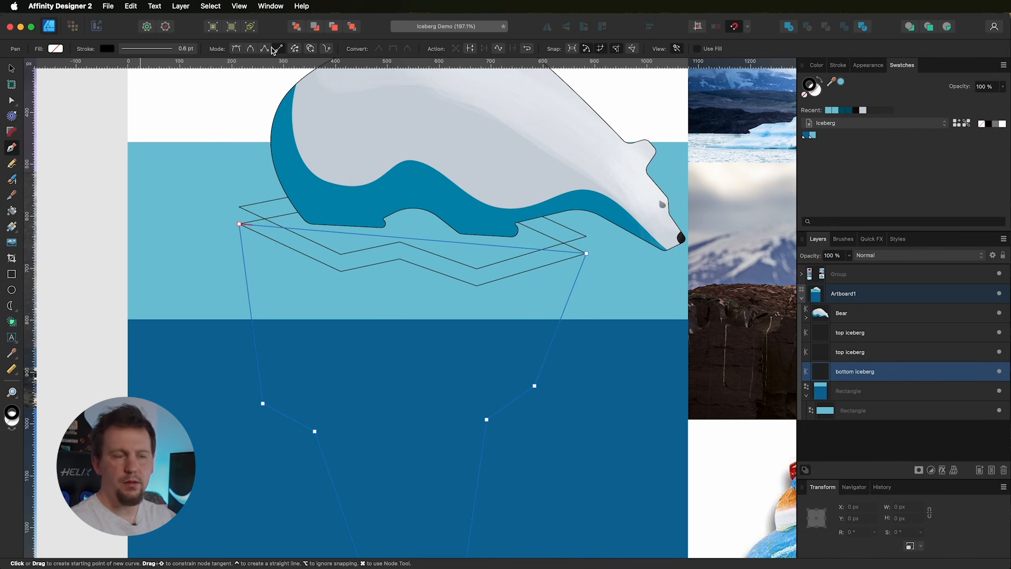
{"action": "left_click", "coordinate": [239, 207]}
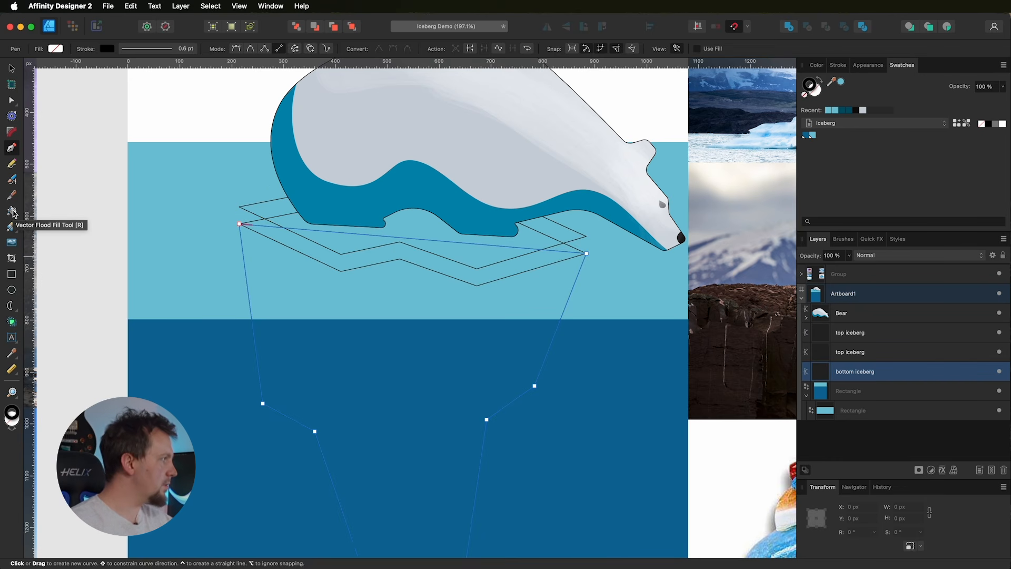
{"action": "left_click", "coordinate": [334, 230]}
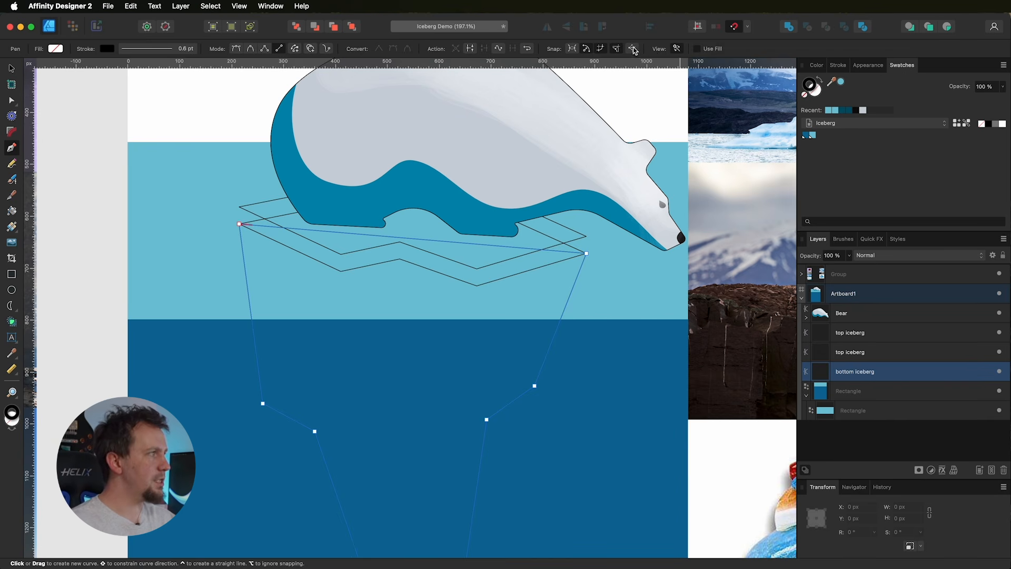
Step: Review the snapping options and the available presets, keeping the Curve drawing preset
{"action": "left_click", "coordinate": [748, 27]}
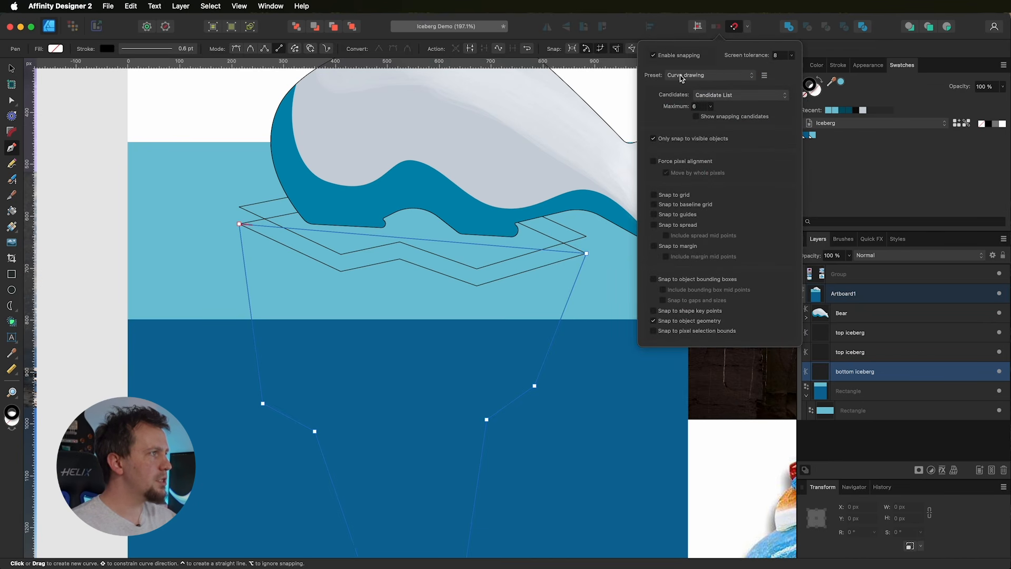
{"action": "left_click", "coordinate": [700, 76]}
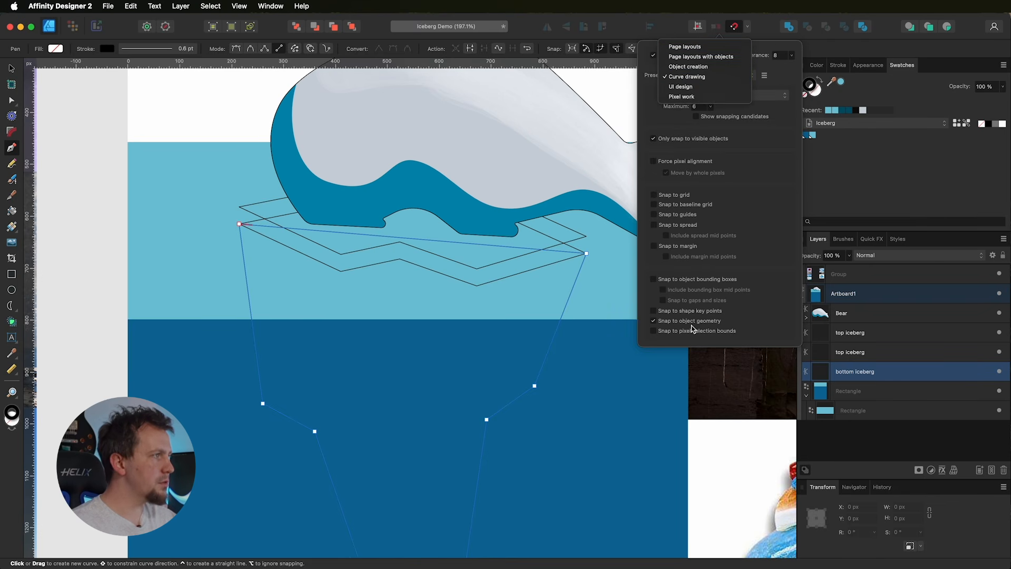
{"action": "left_click", "coordinate": [758, 206]}
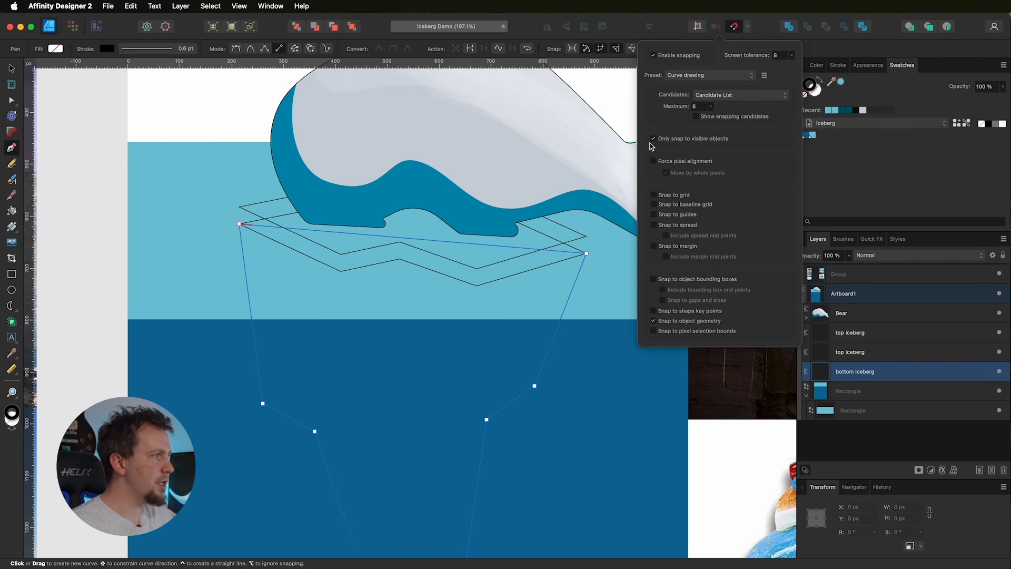
{"action": "left_click", "coordinate": [768, 27]}
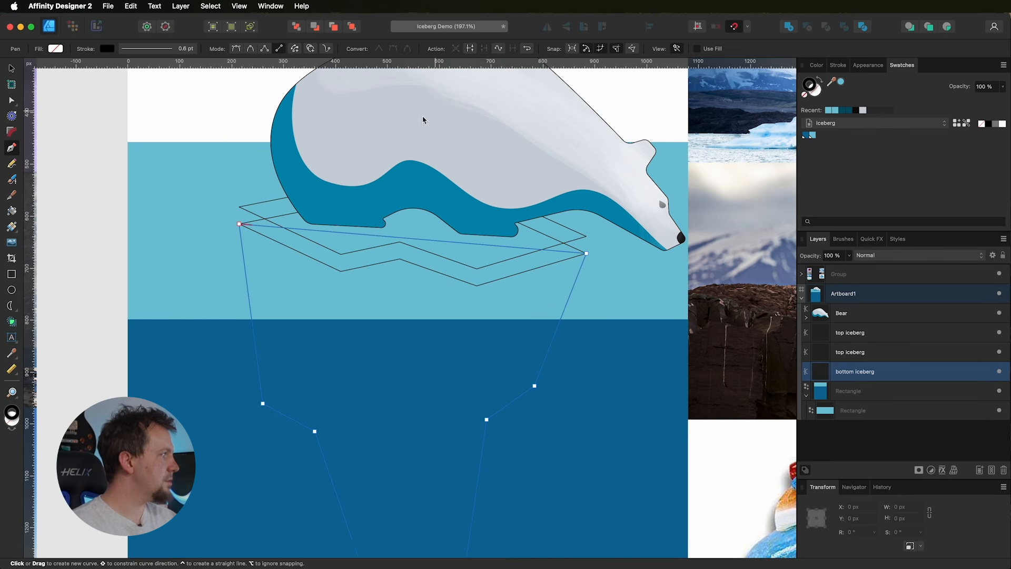
Step: Draw five short vertical lines joining the matching front corners of the two top iceberg outlines
{"action": "left_click", "coordinate": [240, 225]}
{"action": "left_click", "coordinate": [341, 254]}
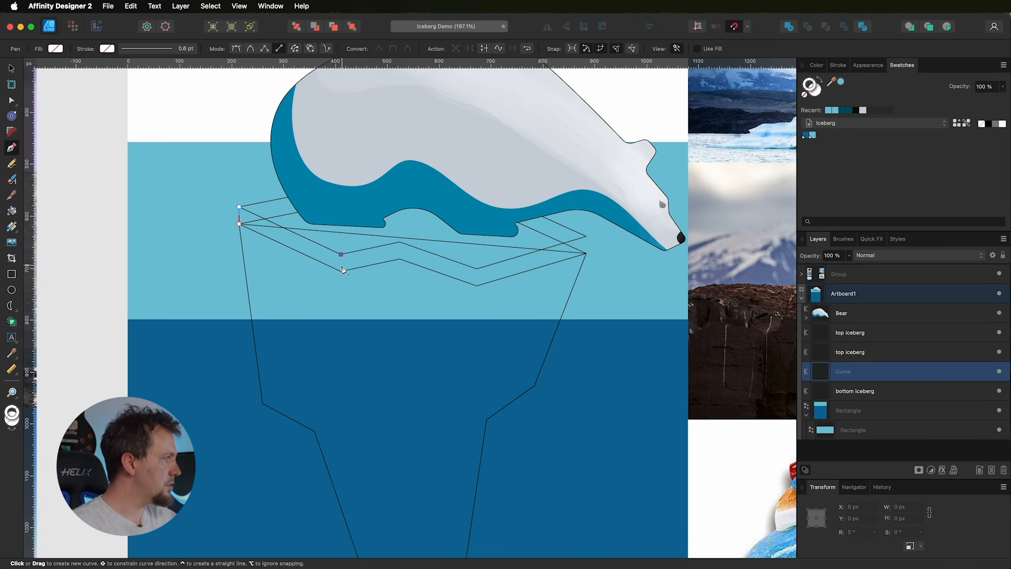
{"action": "left_click", "coordinate": [341, 271]}
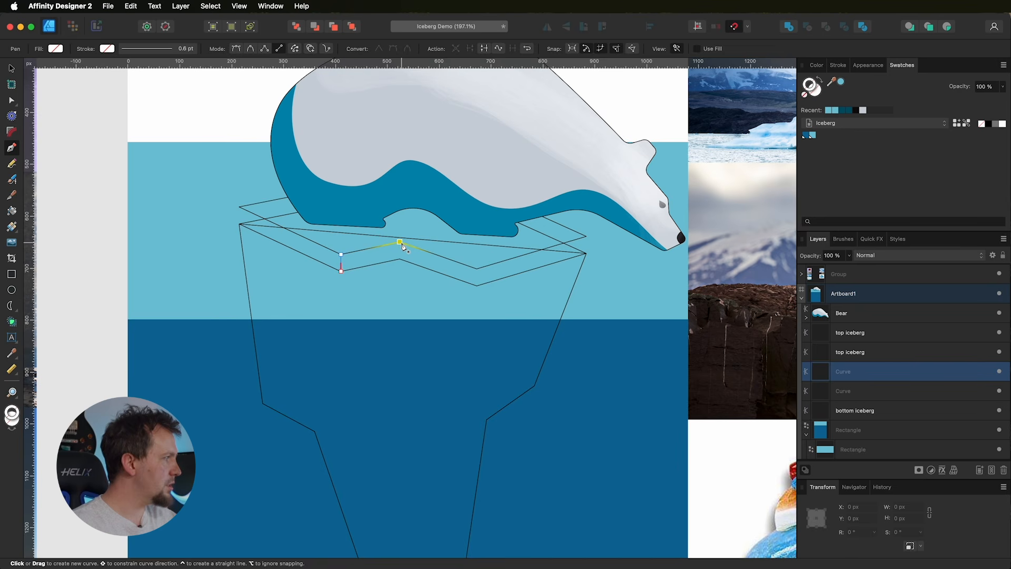
{"action": "left_click", "coordinate": [400, 243]}
{"action": "left_click", "coordinate": [399, 258]}
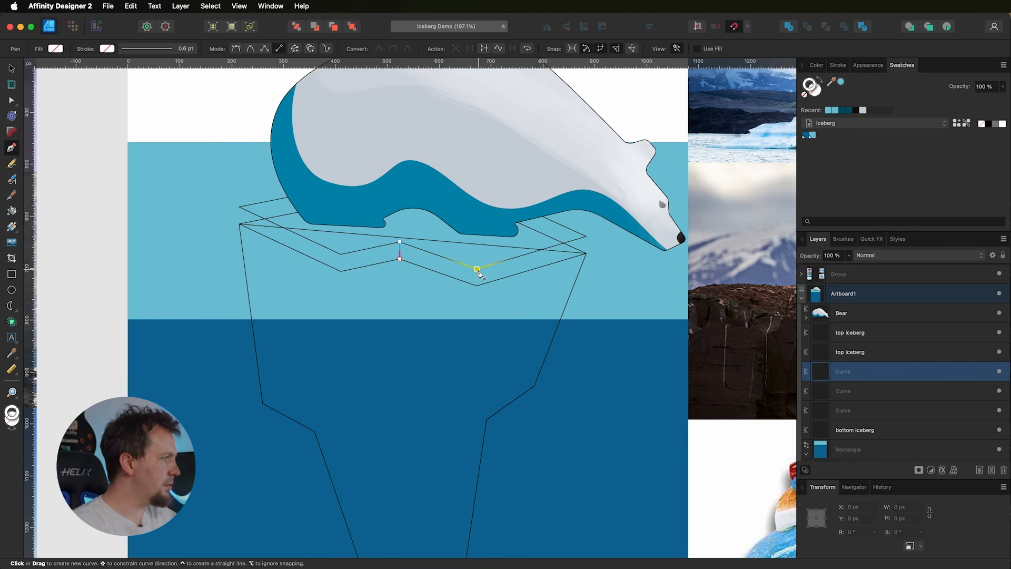
{"action": "left_click", "coordinate": [477, 269]}
{"action": "left_click", "coordinate": [477, 285]}
{"action": "left_click", "coordinate": [586, 237]}
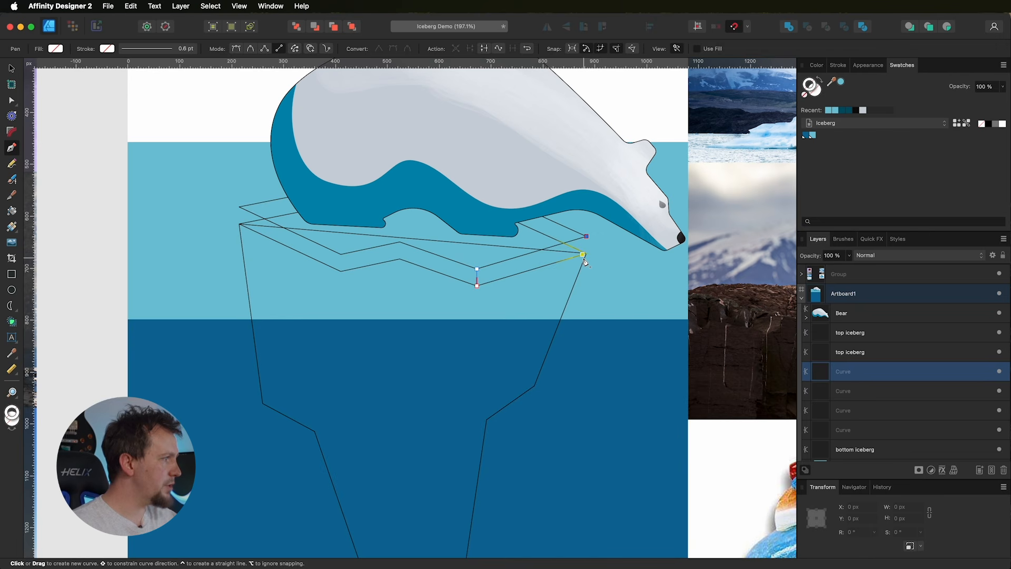
{"action": "left_click", "coordinate": [586, 253]}
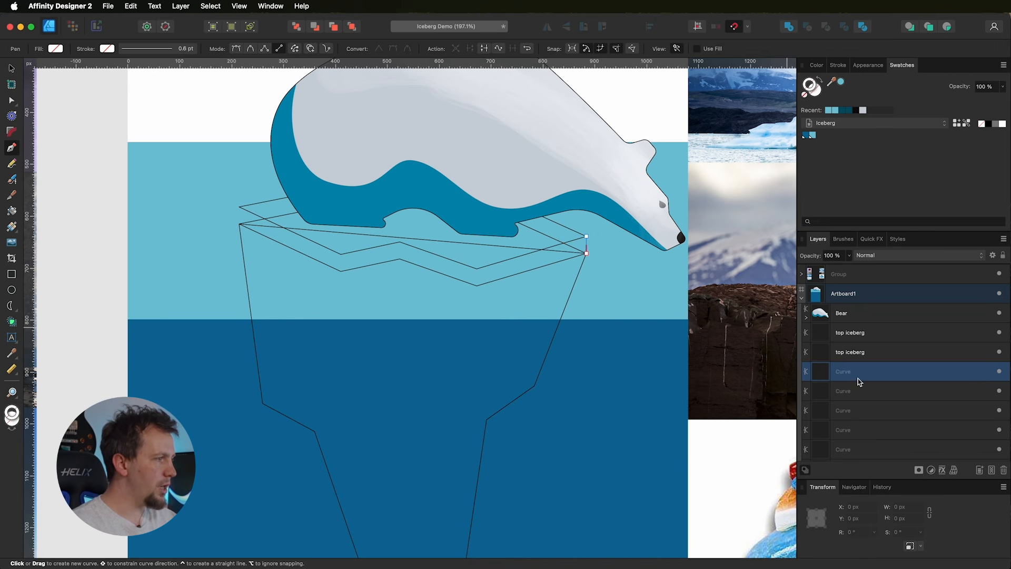
Step: Select all five connecting line curves and give them a black stroke
{"action": "scroll", "coordinate": [862, 435], "scroll_direction": "down", "scroll_amount": 1}
{"action": "scroll", "coordinate": [861, 435], "scroll_direction": "down", "scroll_amount": 2}
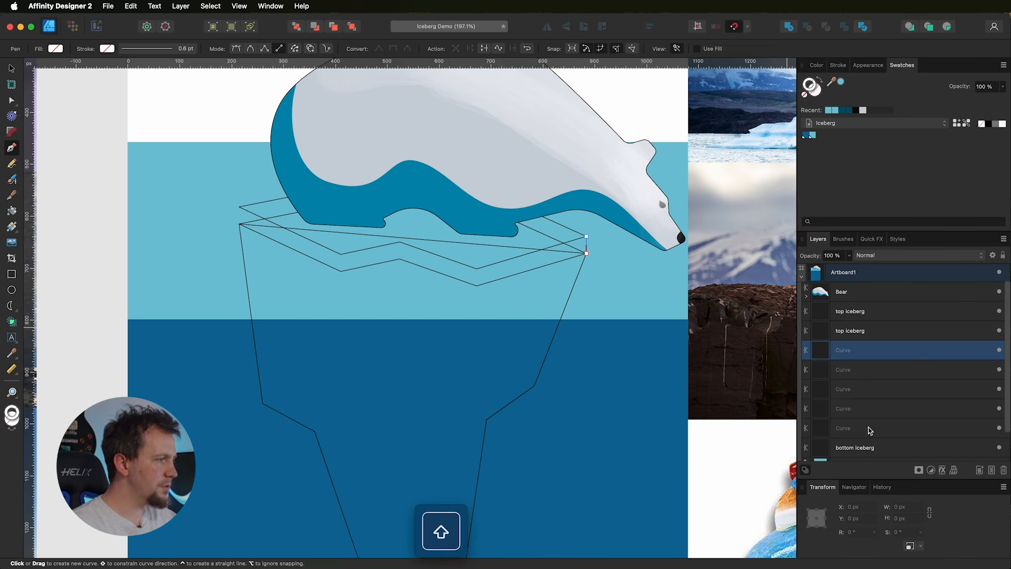
{"action": "left_click", "coordinate": [868, 428], "text": "shift"}
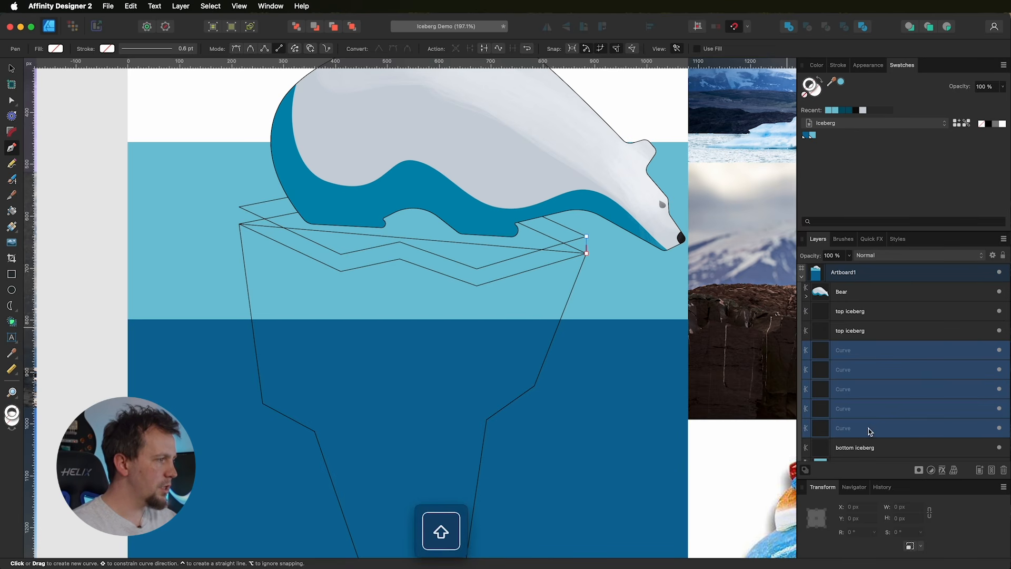
{"action": "left_click", "coordinate": [857, 111]}
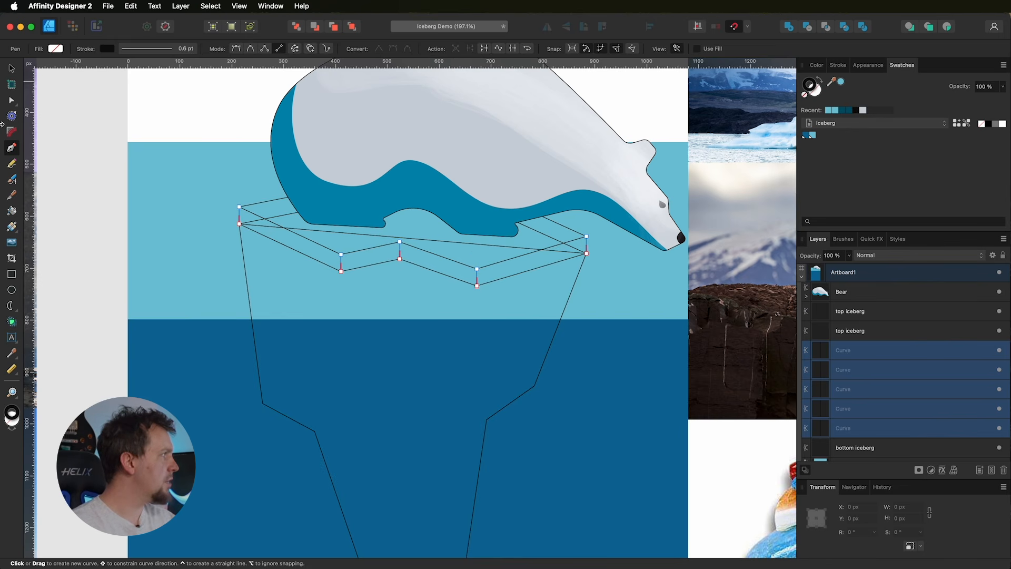
Step: Remove the bottom iceberg's straight top edge by adding a node on it, breaking the curve there and deleting the loose node
{"action": "left_click", "coordinate": [13, 101]}
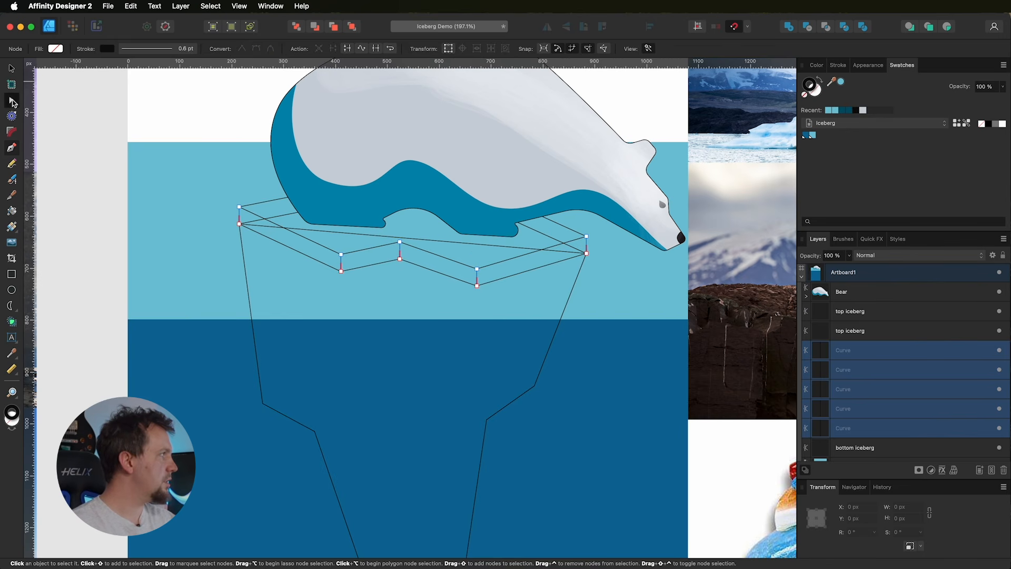
{"action": "left_click", "coordinate": [495, 245]}
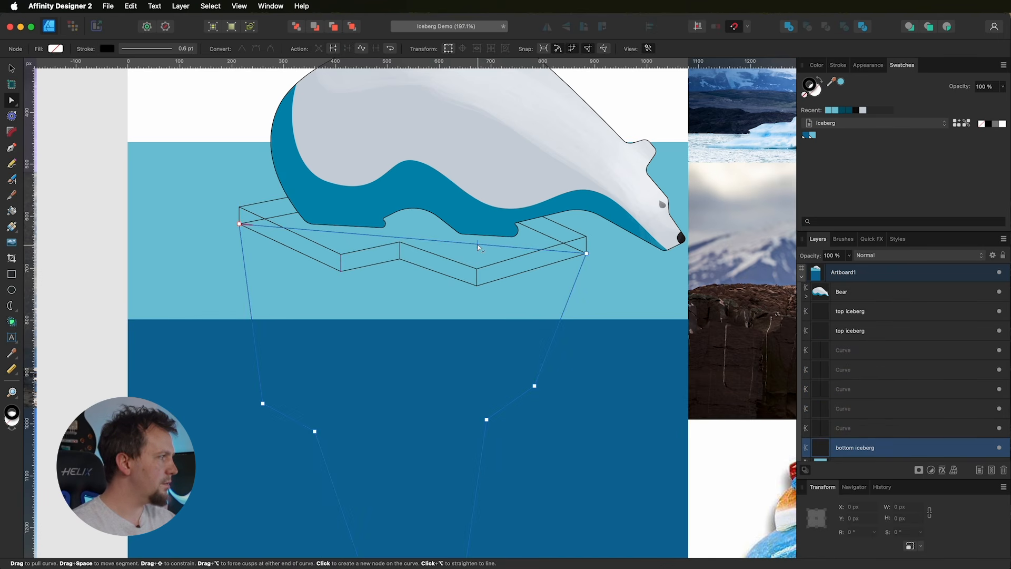
{"action": "left_click", "coordinate": [477, 244]}
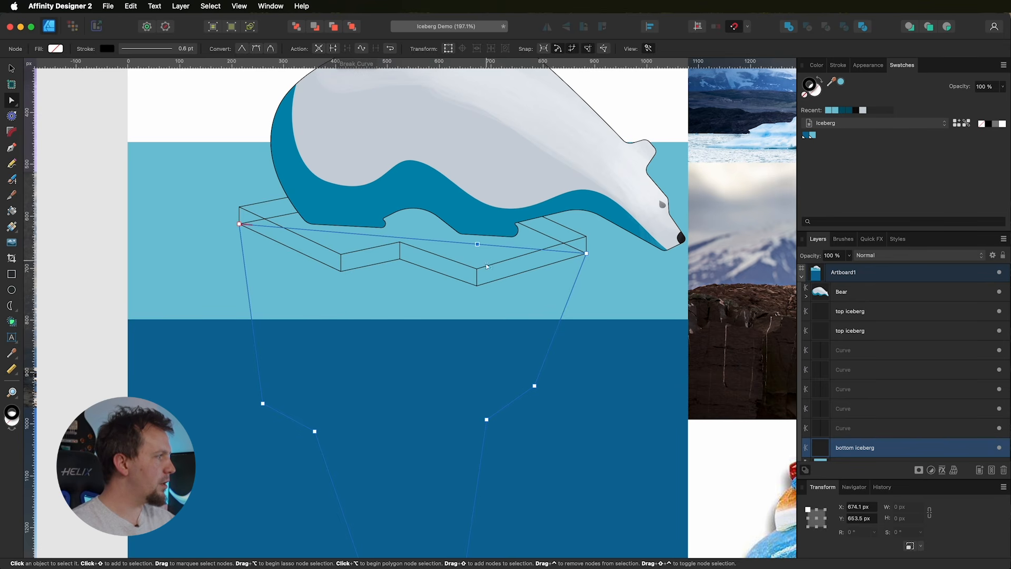
{"action": "left_click", "coordinate": [335, 51]}
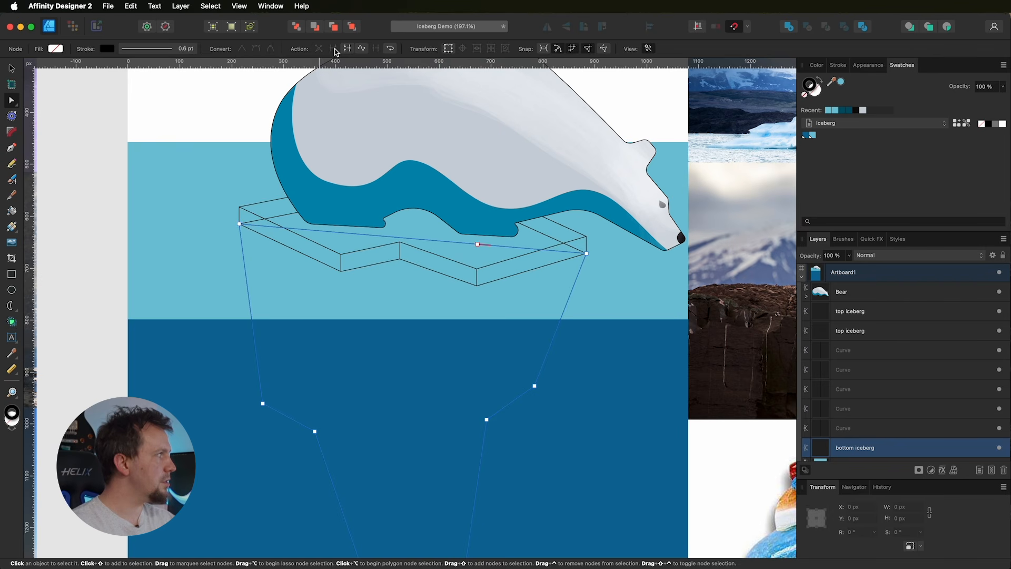
{"action": "left_click", "coordinate": [478, 245]}
{"action": "key", "text": "BackSpace"}
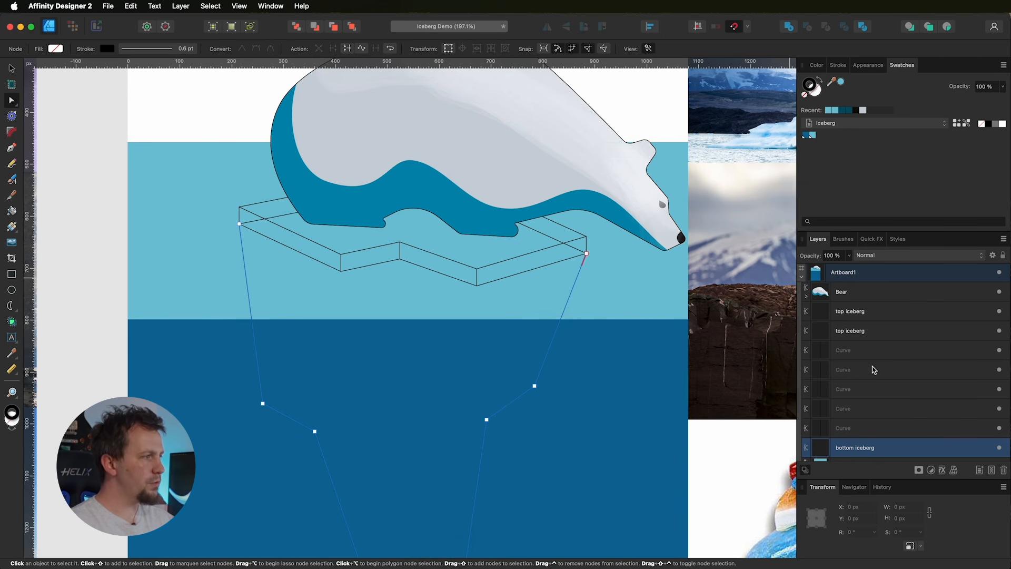
Step: Group both top iceberg outlines, the five connecting lines and the bottom iceberg outline
{"action": "left_click", "coordinate": [884, 315]}
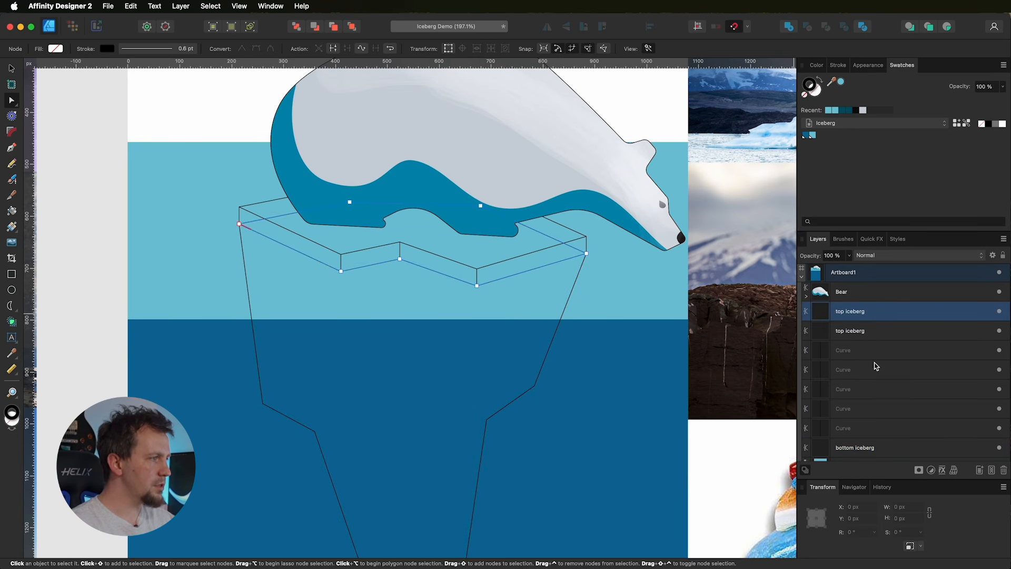
{"action": "scroll", "coordinate": [875, 365], "scroll_direction": "down", "scroll_amount": 2}
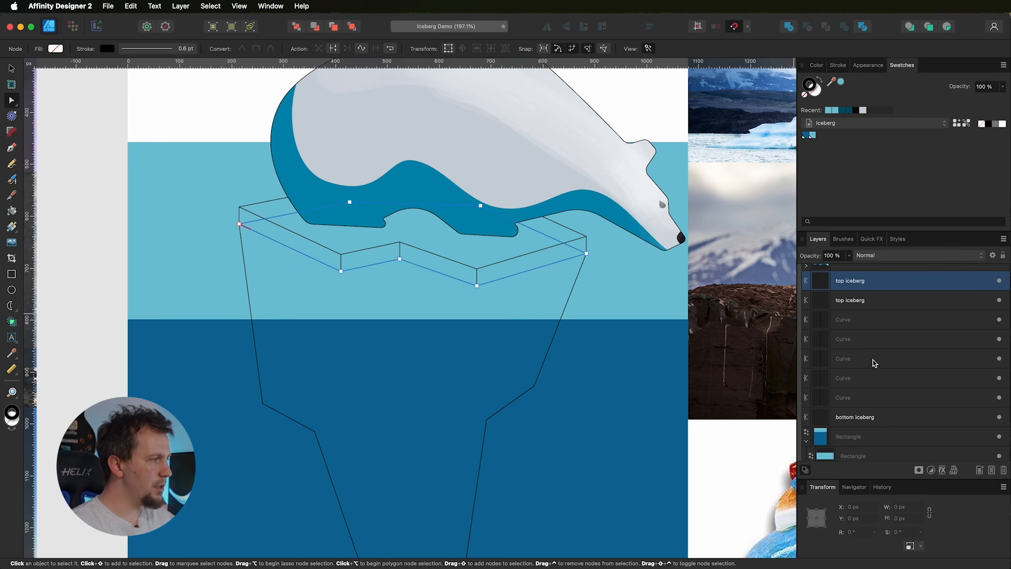
{"action": "key", "text": "shift"}
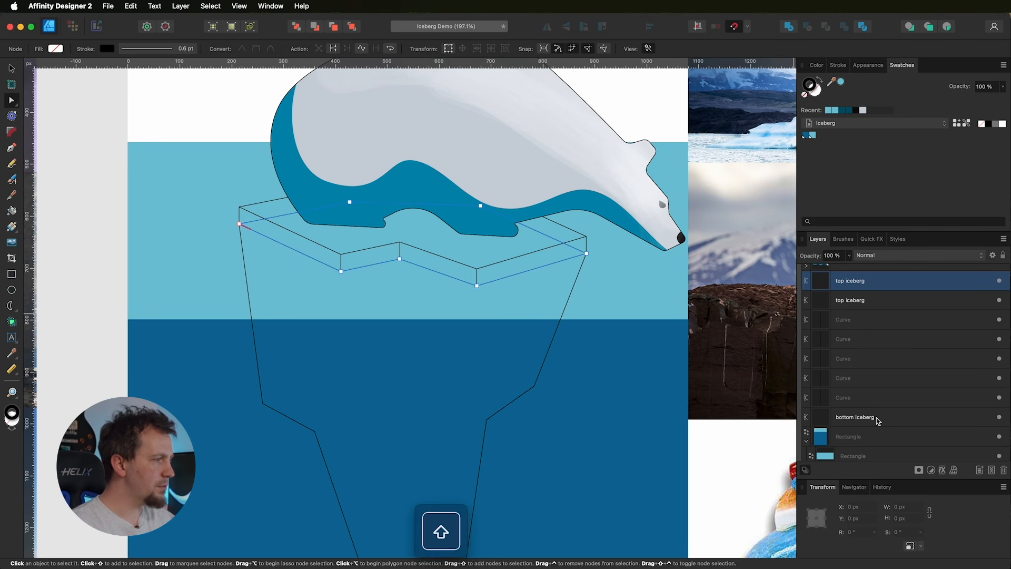
{"action": "left_click", "coordinate": [875, 418], "text": "shift"}
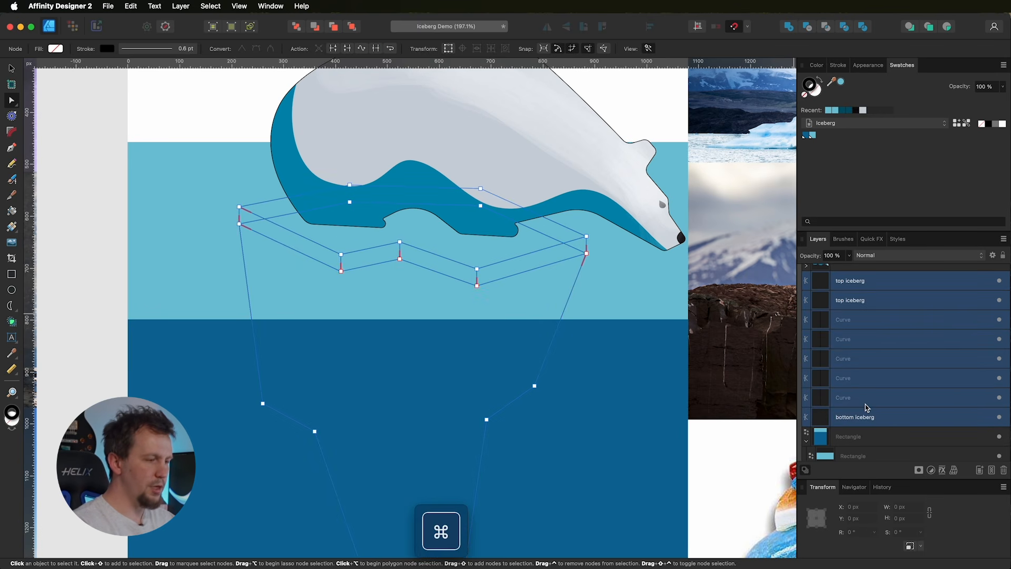
{"action": "key", "text": "super+g"}
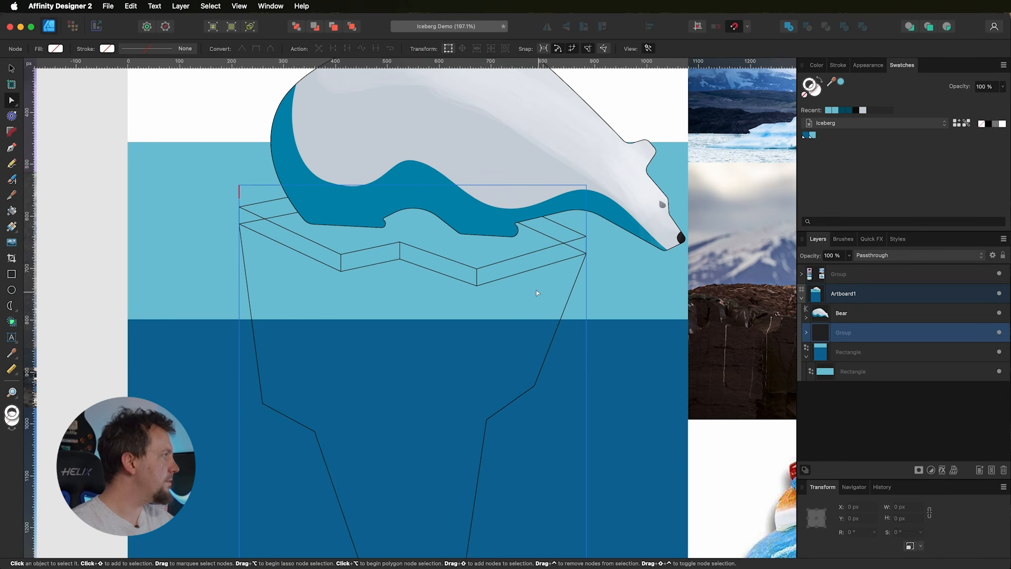
Step: Activate the Vector Flood Fill tool and set its fill to pale ice blue, hex C1F1FD
{"action": "left_click", "coordinate": [13, 212]}
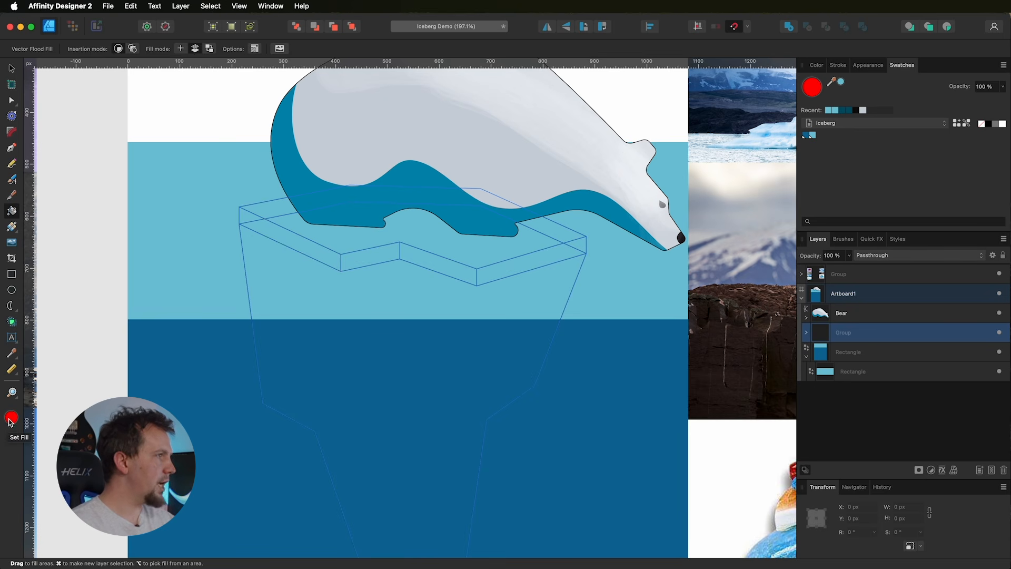
{"action": "double_click", "coordinate": [811, 88]}
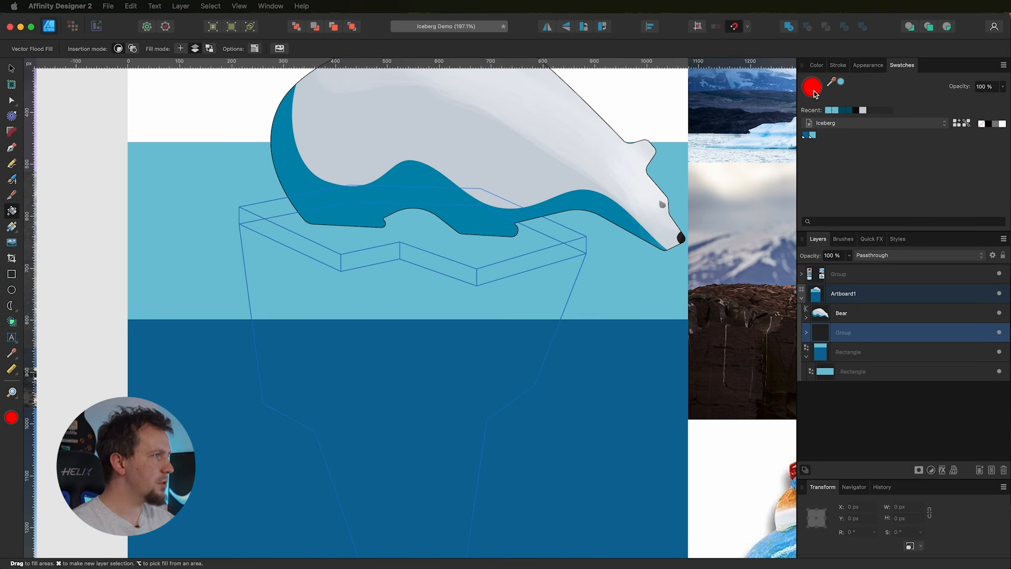
{"action": "left_click_drag", "start_coordinate": [394, 188], "coordinate": [400, 187]}
{"action": "left_click_drag", "start_coordinate": [464, 217], "coordinate": [479, 221]}
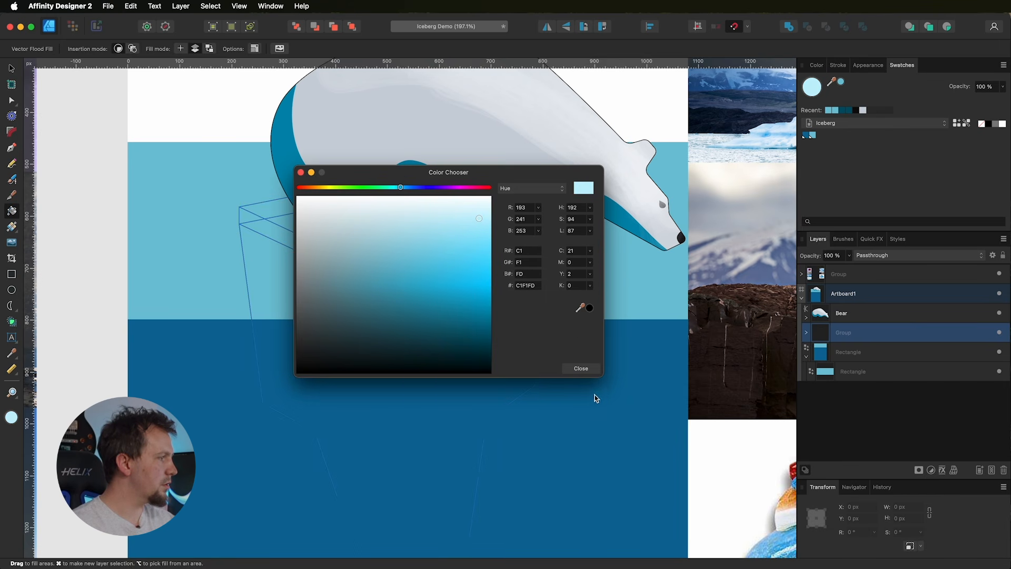
{"action": "left_click", "coordinate": [580, 369]}
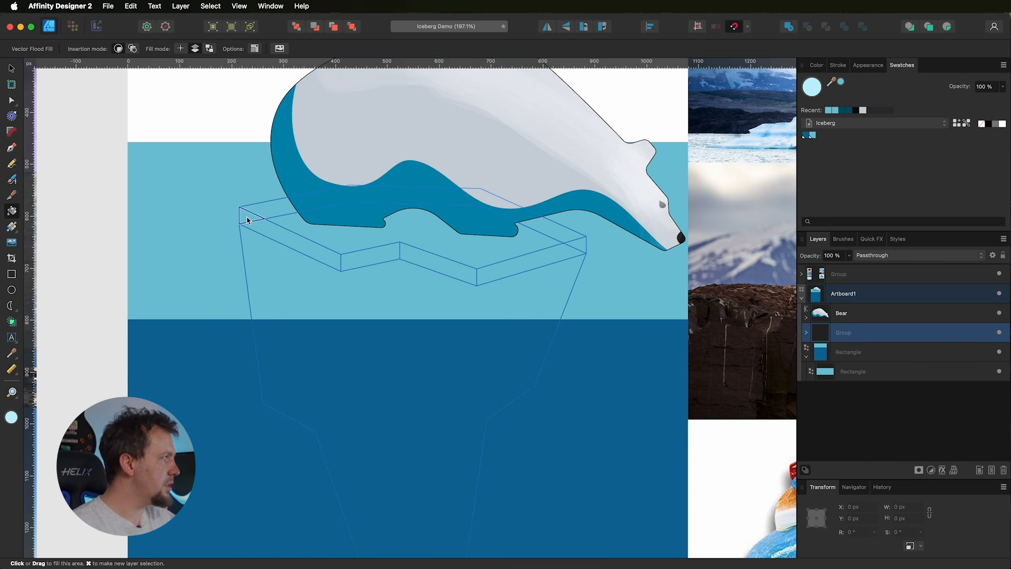
Step: Flood-fill the four front side faces of the top iceberg slab with pale ice blue
{"action": "left_click_drag", "start_coordinate": [246, 219], "coordinate": [261, 229]}
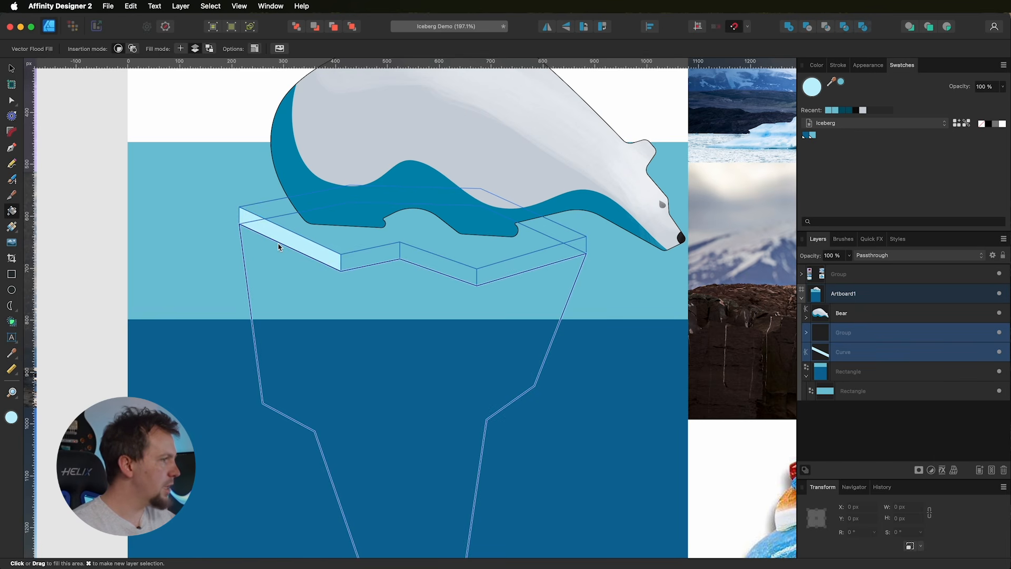
{"action": "left_click", "coordinate": [879, 358]}
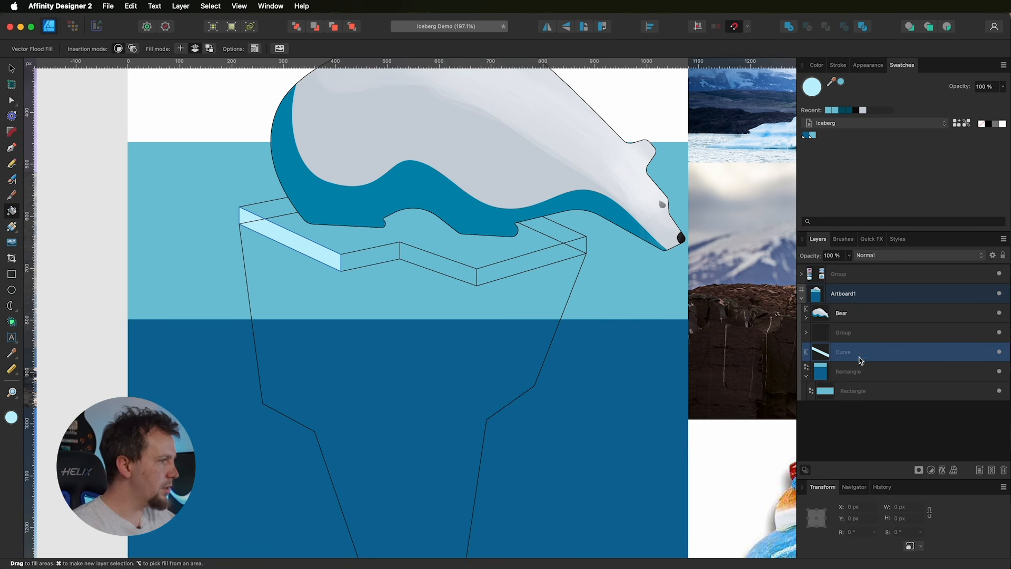
{"action": "left_click", "coordinate": [860, 336]}
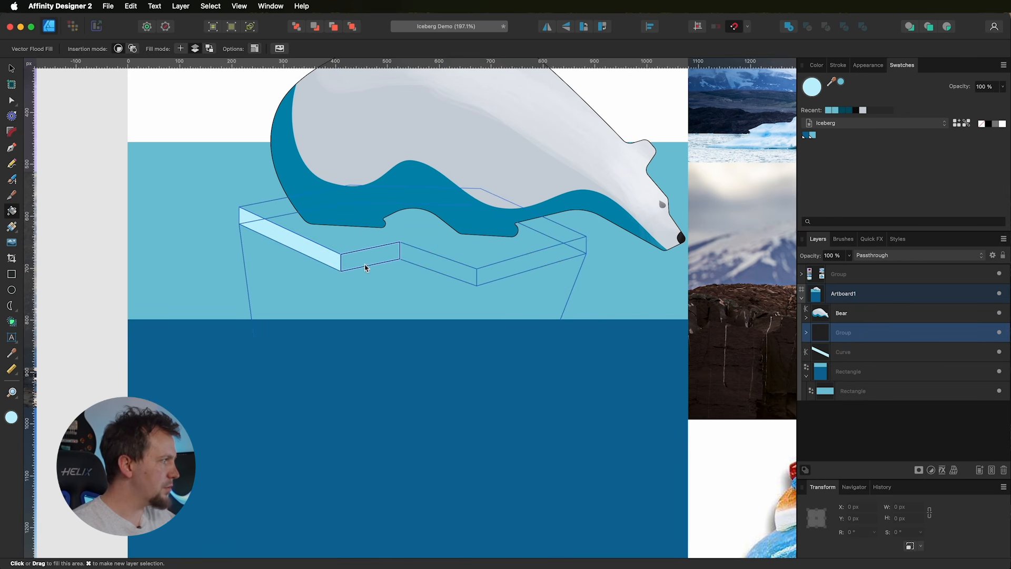
{"action": "left_click_drag", "start_coordinate": [391, 256], "coordinate": [432, 255]}
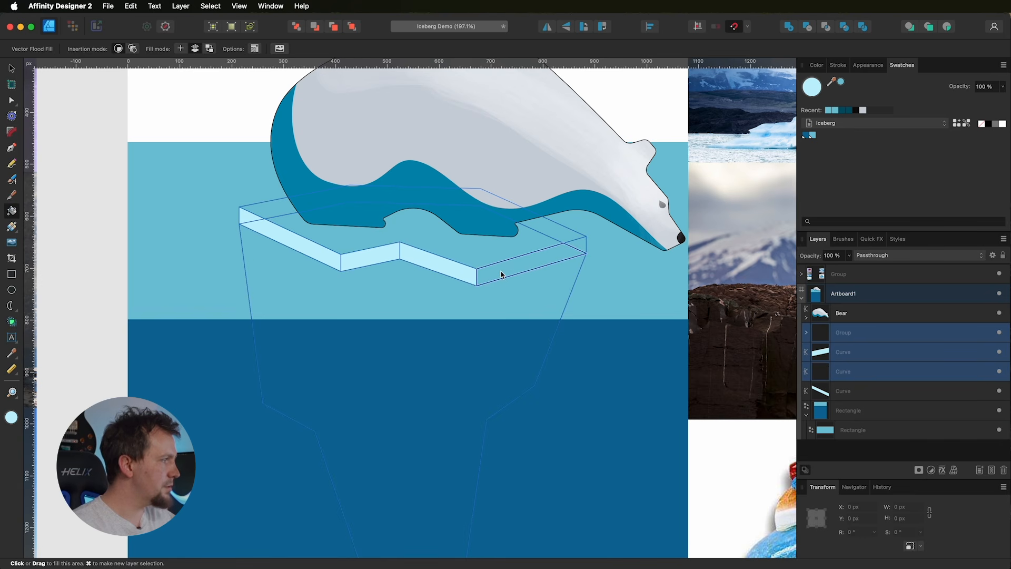
{"action": "left_click_drag", "start_coordinate": [582, 247], "coordinate": [556, 256]}
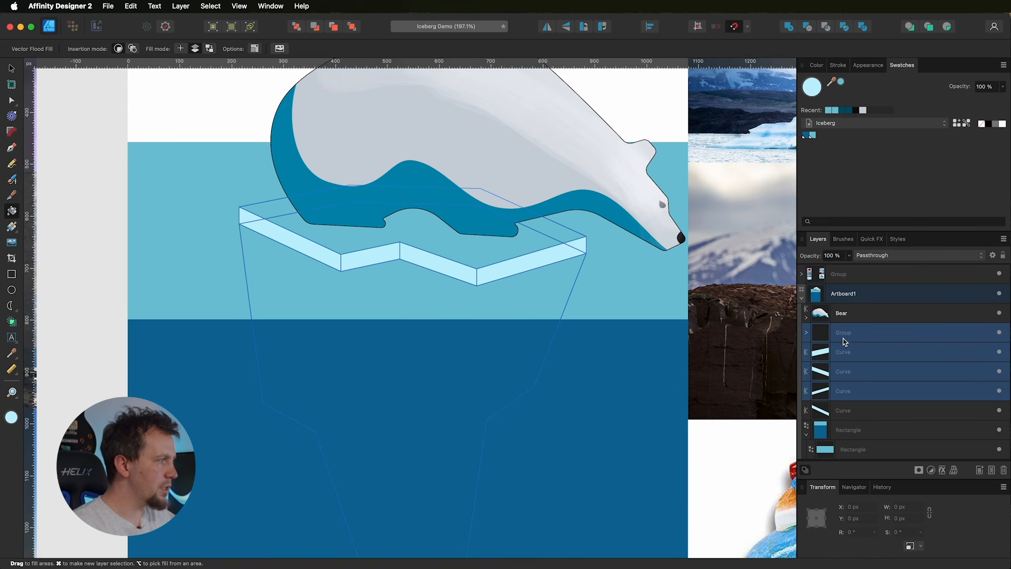
{"action": "left_click", "coordinate": [844, 352]}
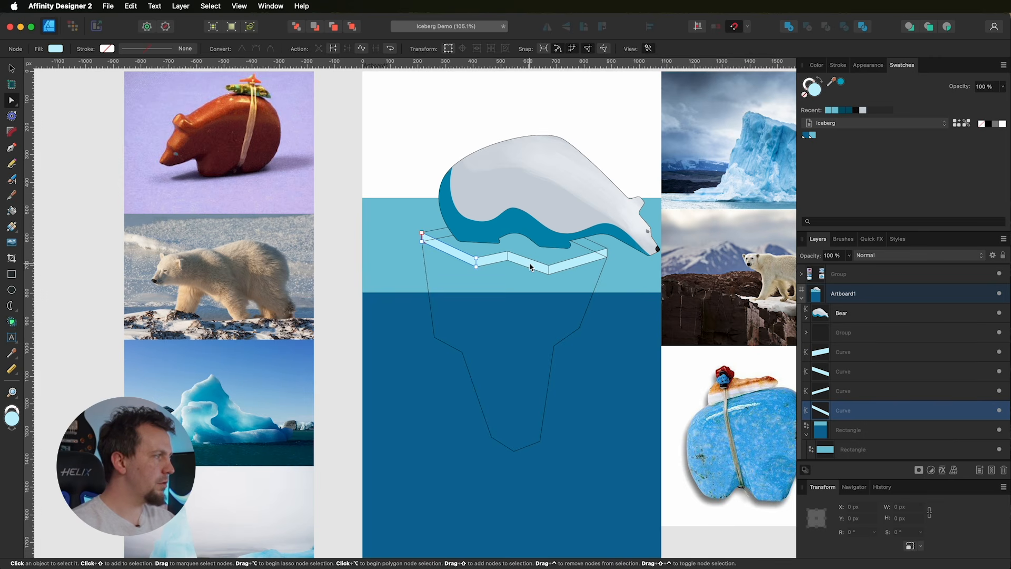
Step: Recolor the third side face of the slab from the left with a teal blue sampled from the iceberg reference photo
{"action": "left_click", "coordinate": [595, 260]}
{"action": "key", "text": "v"}
{"action": "left_click", "coordinate": [594, 260]}
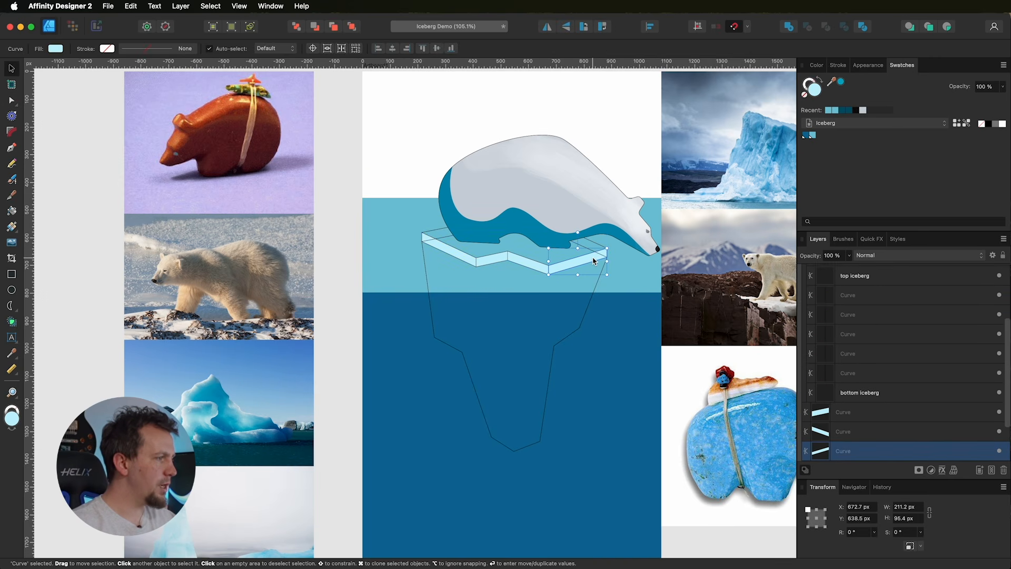
{"action": "key", "text": "a"}
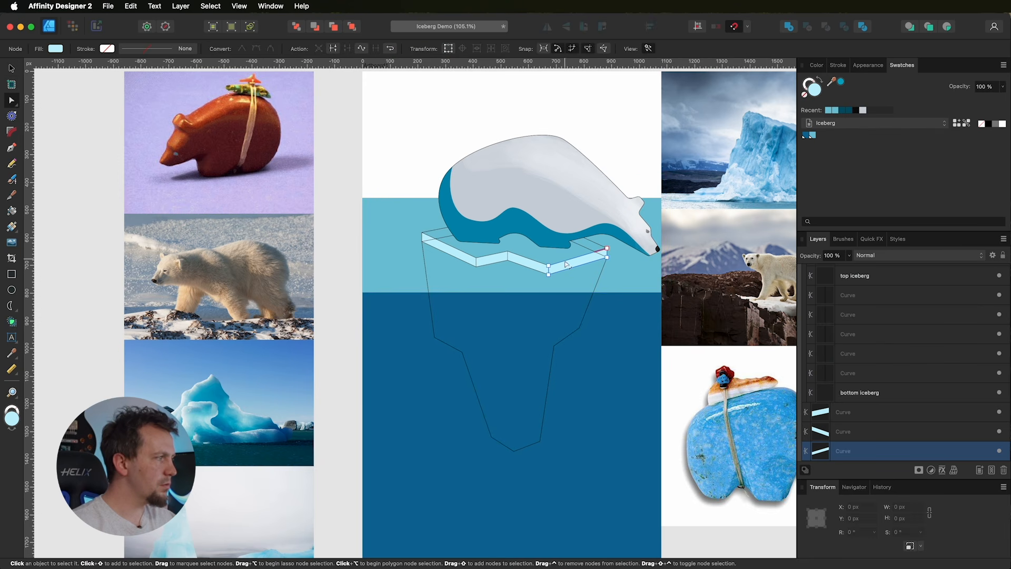
{"action": "left_click", "coordinate": [536, 268]}
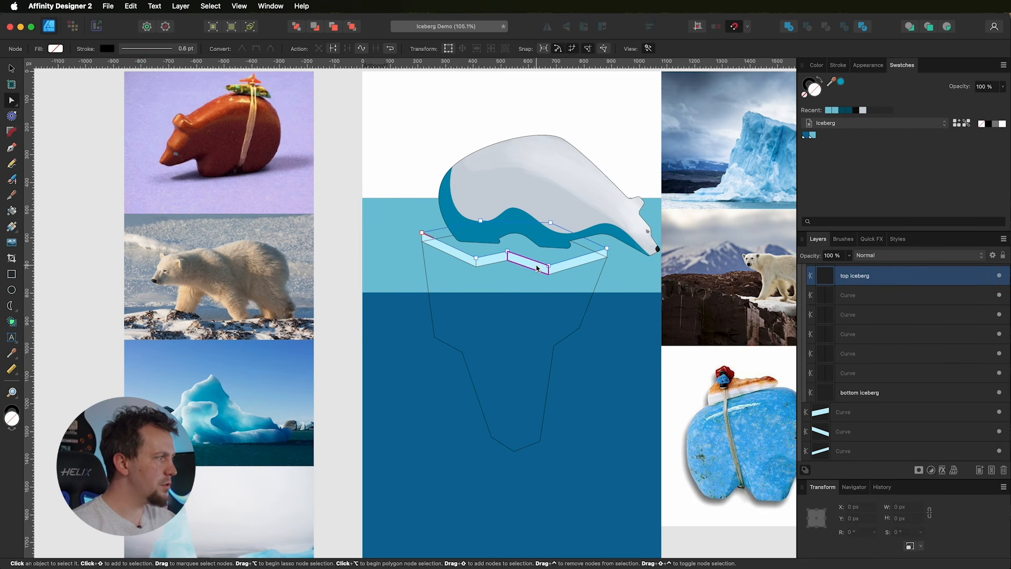
{"action": "left_click", "coordinate": [529, 265]}
{"action": "key", "text": "v"}
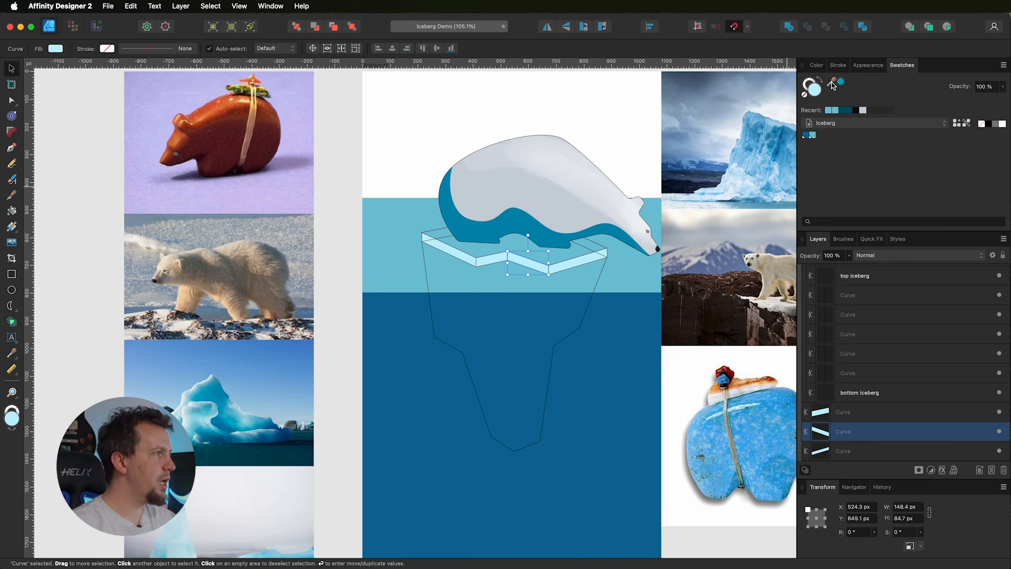
{"action": "left_click_drag", "start_coordinate": [834, 85], "coordinate": [252, 430]}
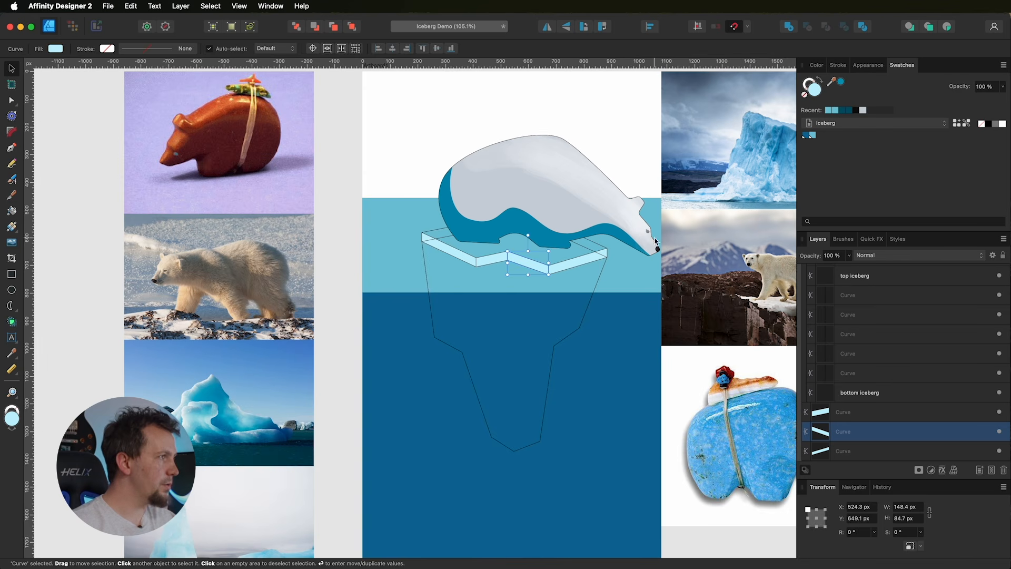
{"action": "left_click", "coordinate": [842, 81]}
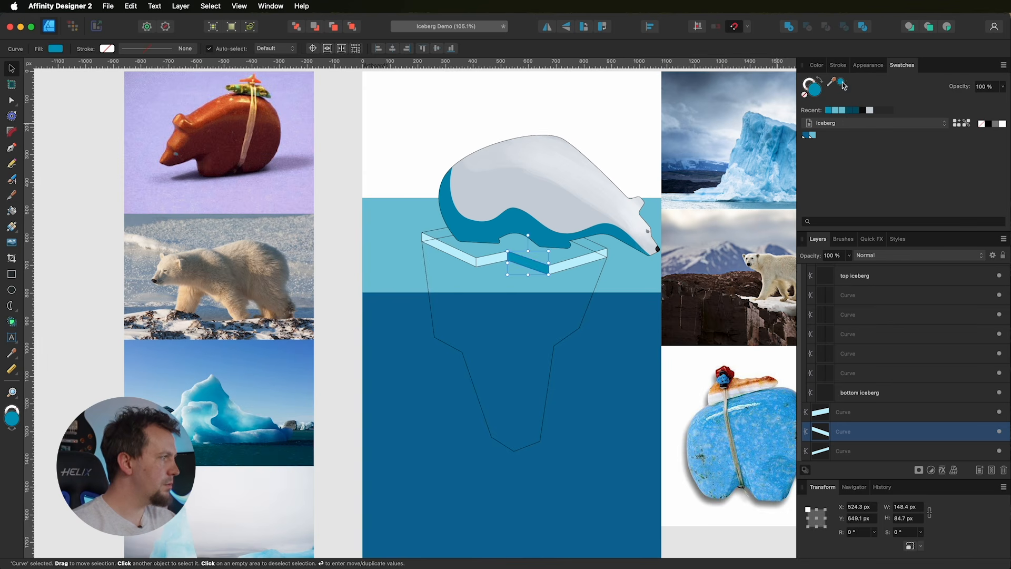
Step: Recolor the second side face with a blue sampled from the iceberg photo, and the leftmost side face with dark blue
{"action": "left_click", "coordinate": [495, 262]}
{"action": "left_click", "coordinate": [494, 262]}
{"action": "left_click_drag", "start_coordinate": [832, 81], "coordinate": [231, 421]}
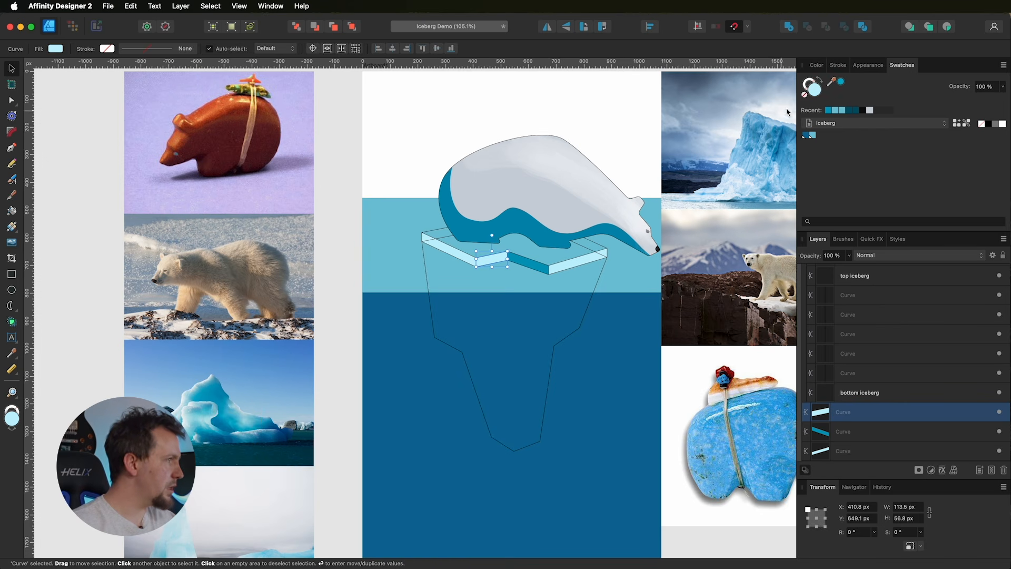
{"action": "left_click", "coordinate": [841, 82]}
{"action": "left_click", "coordinate": [469, 258]}
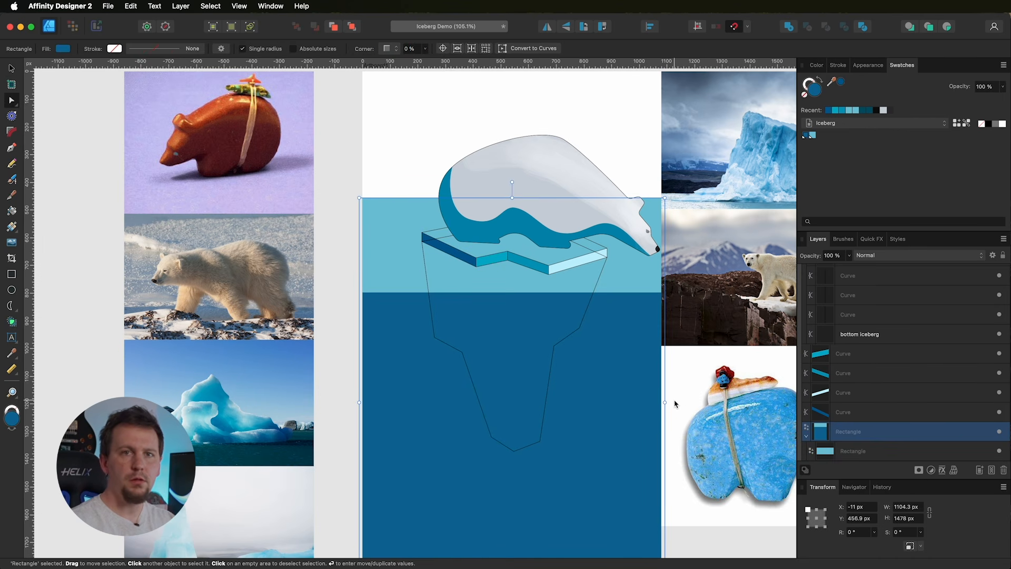
Step: Add the fill colors of all four slab side faces to the Iceberg palette as global colors
{"action": "left_click", "coordinate": [588, 254]}
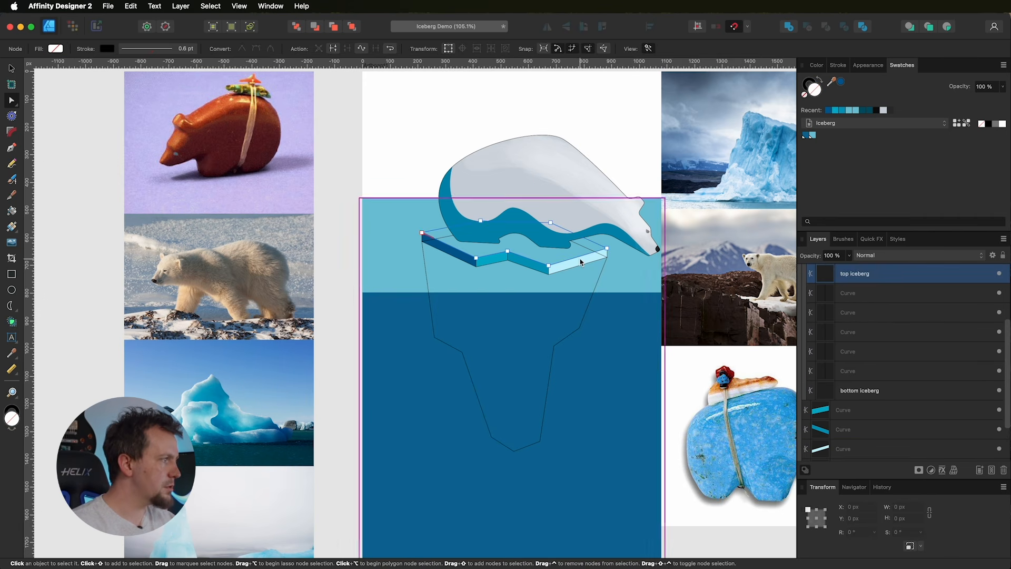
{"action": "scroll", "coordinate": [855, 369], "scroll_direction": "down", "scroll_amount": 2}
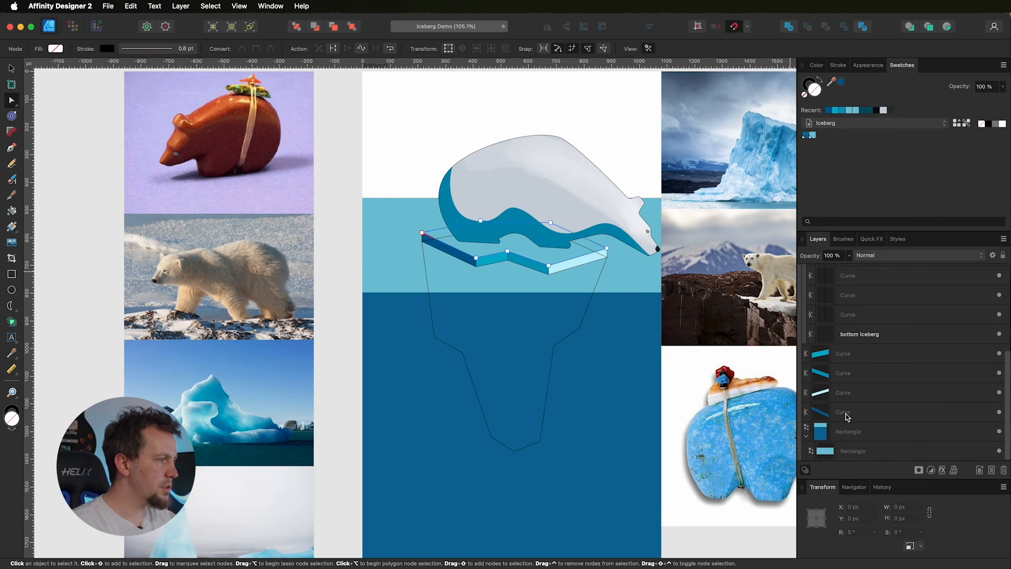
{"action": "left_click", "coordinate": [848, 413]}
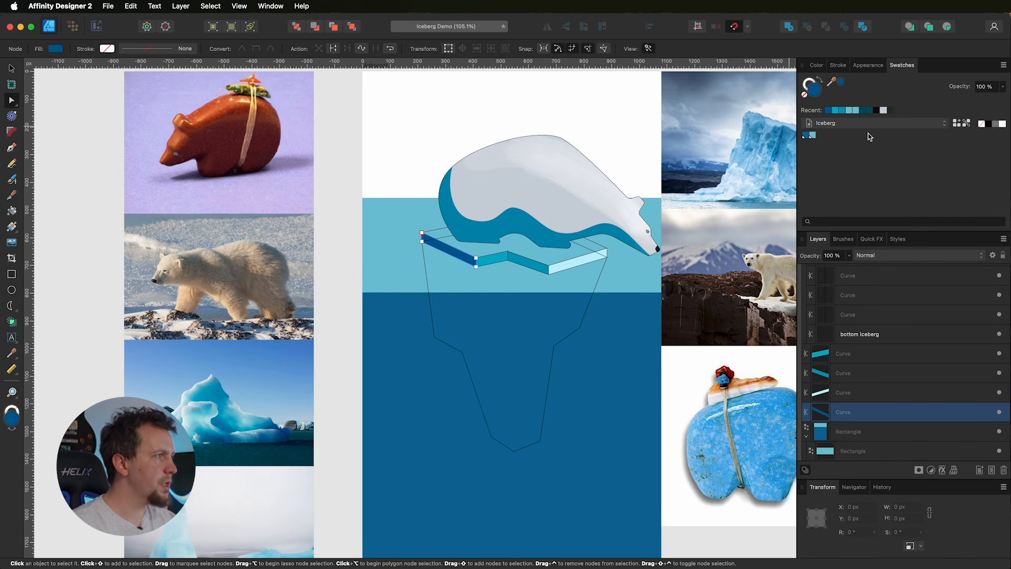
{"action": "left_click", "coordinate": [968, 127]}
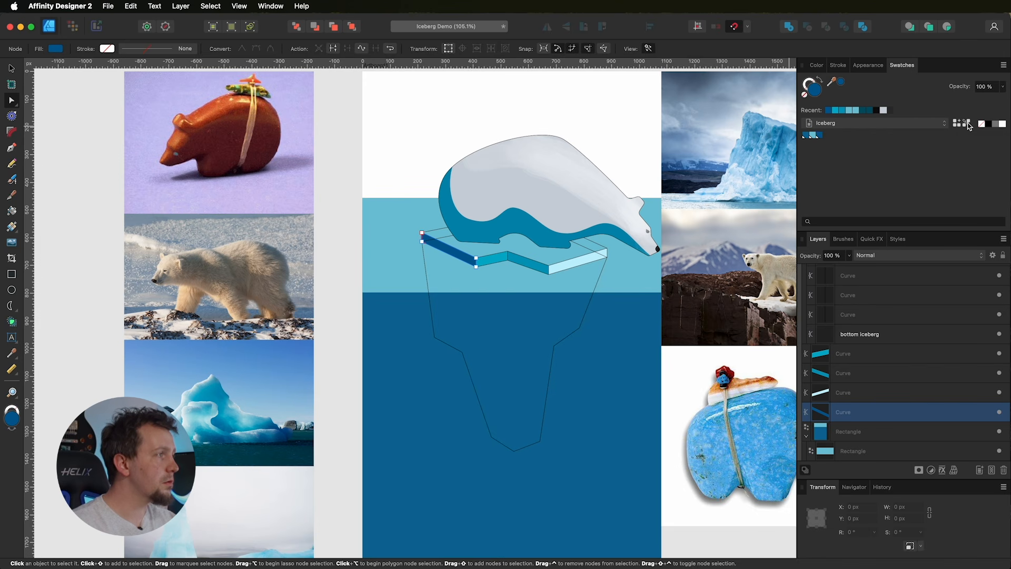
{"action": "left_click", "coordinate": [846, 394]}
{"action": "left_click", "coordinate": [971, 125]}
{"action": "left_click", "coordinate": [849, 375]}
{"action": "left_click", "coordinate": [968, 125]}
{"action": "left_click", "coordinate": [850, 354]}
{"action": "left_click", "coordinate": [967, 126]}
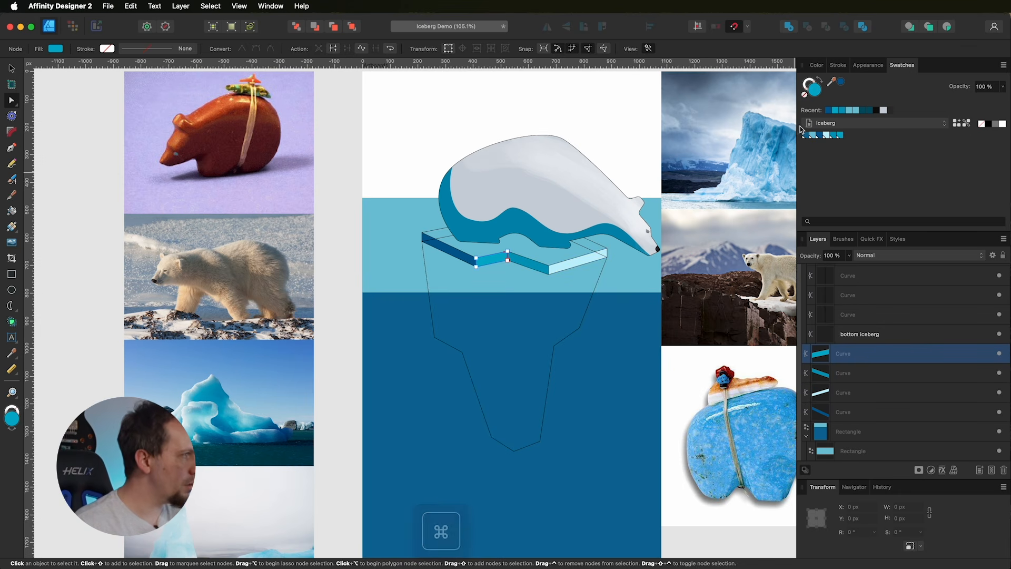
Step: Fill the top surface of the iceberg slab with the pale ice blue Global Color 4
{"action": "left_click", "coordinate": [577, 264]}
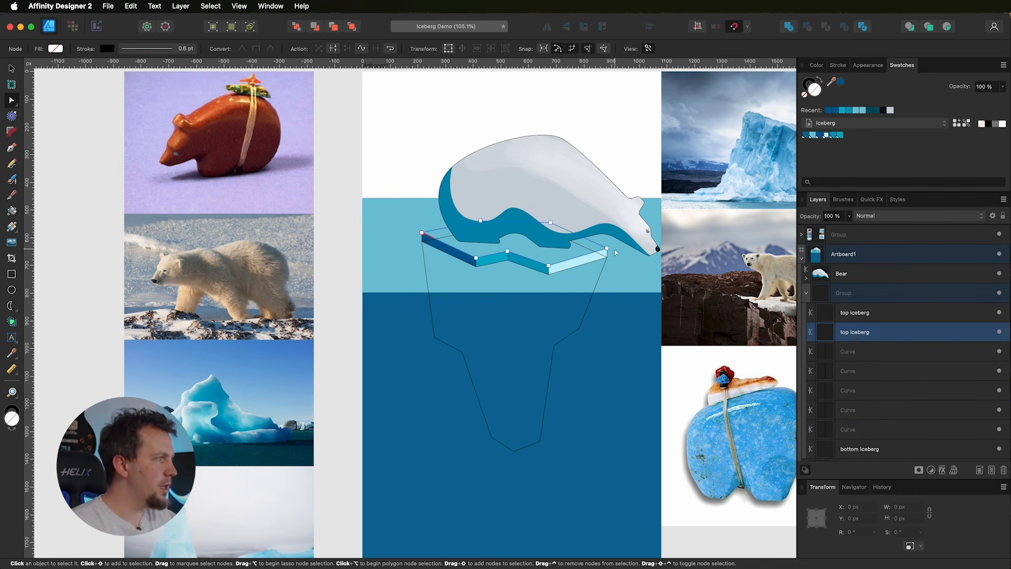
{"action": "left_click", "coordinate": [858, 313]}
{"action": "left_click", "coordinate": [859, 326]}
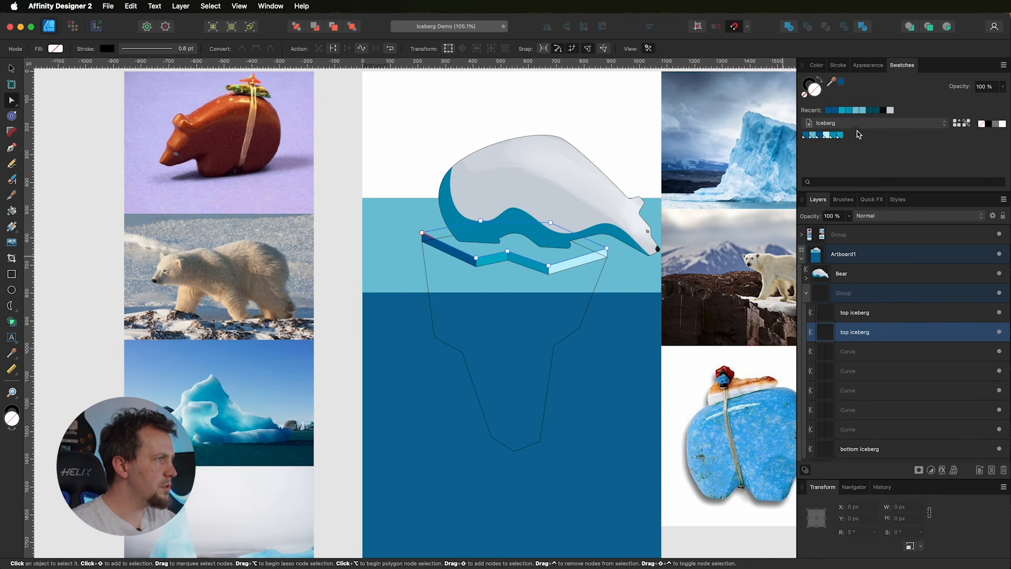
{"action": "left_click", "coordinate": [826, 136]}
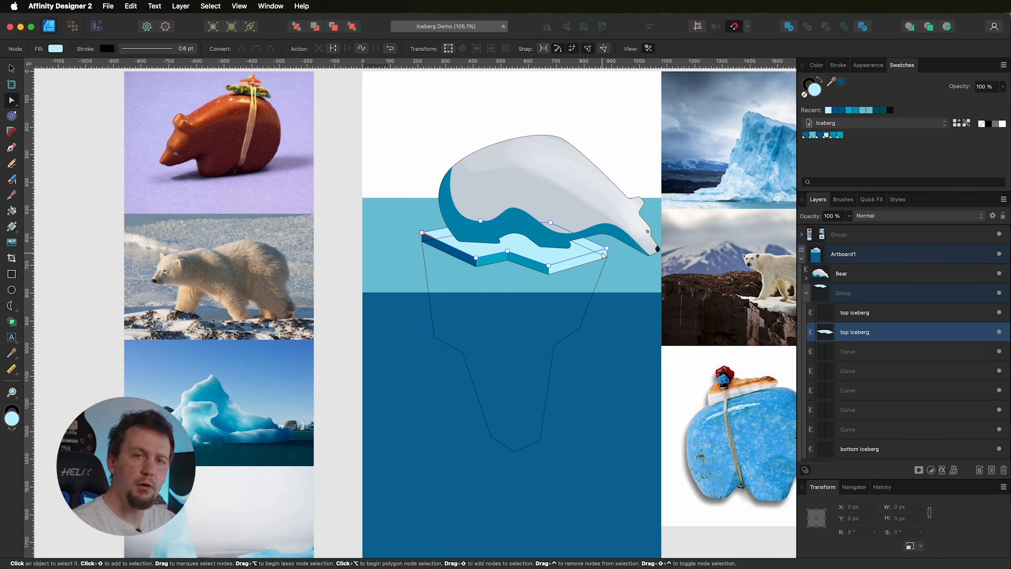
Step: Lower the top surface fill's tint to 69 and add the lighter color to the Iceberg palette as a global color
{"action": "left_click", "coordinate": [816, 67]}
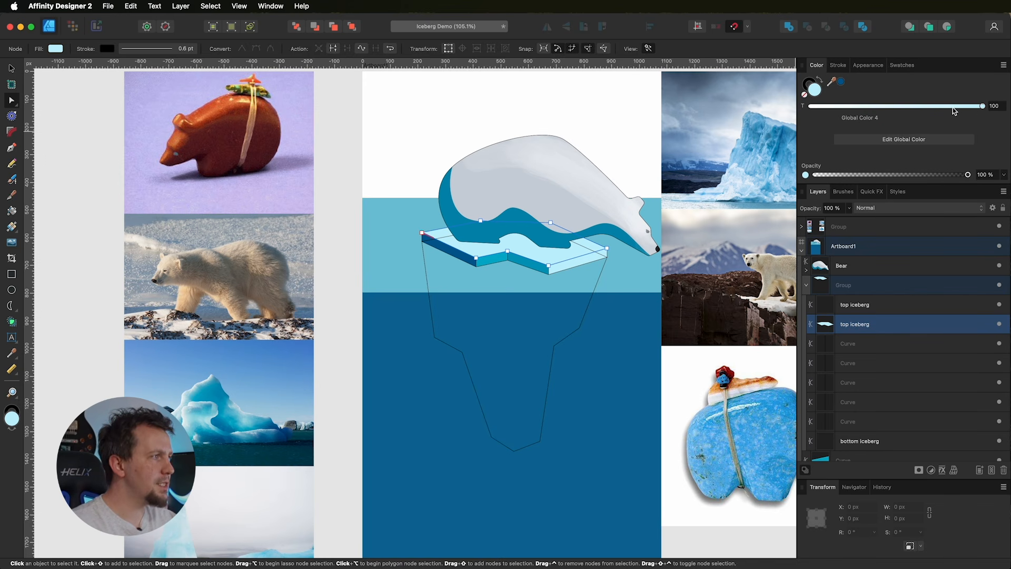
{"action": "left_click_drag", "start_coordinate": [966, 107], "coordinate": [929, 108]}
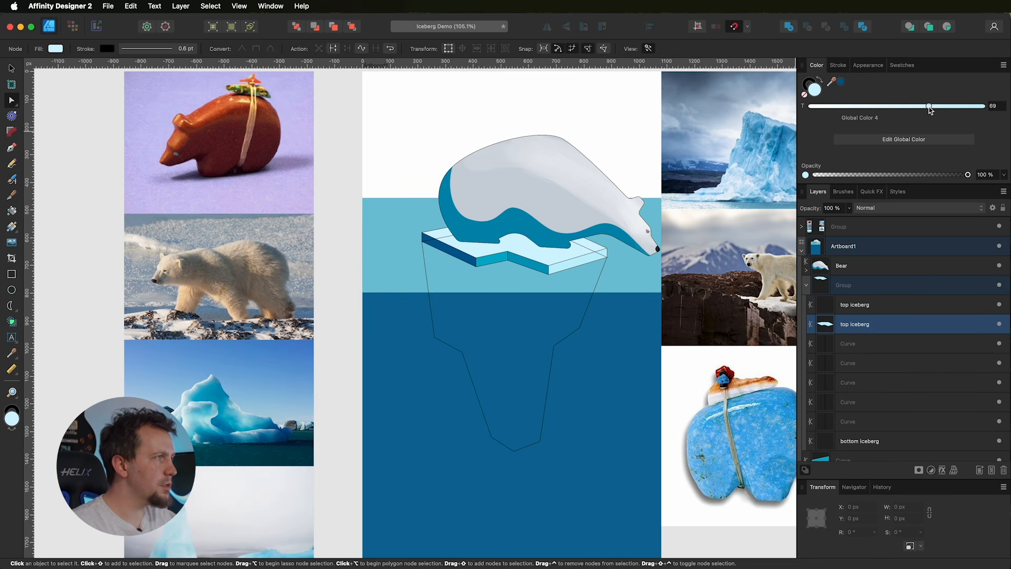
{"action": "left_click", "coordinate": [901, 66]}
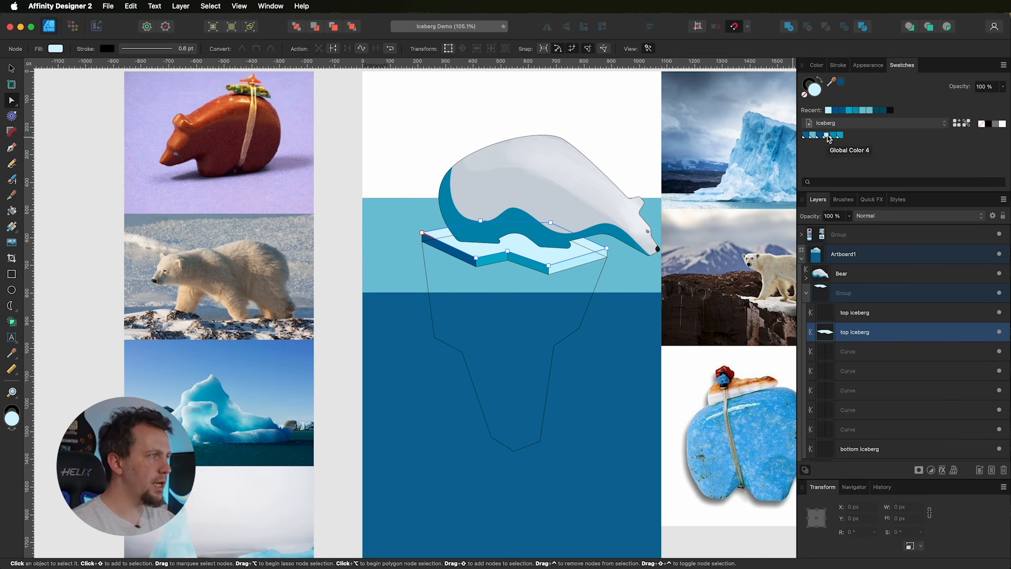
{"action": "left_click", "coordinate": [967, 124]}
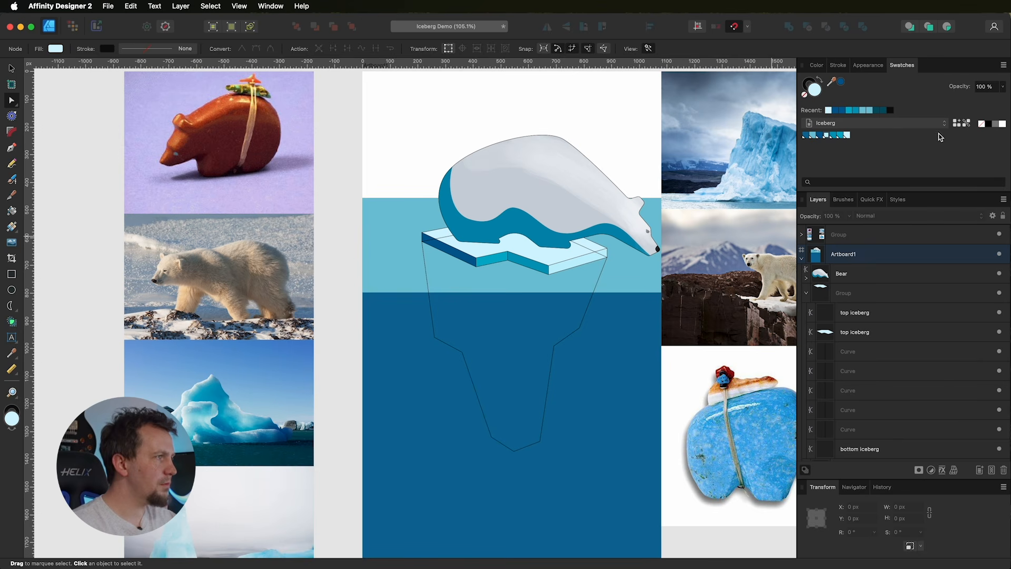
Step: Darken Global Color 4 by lowering its HSL lightness and apply it to the rightmost side face of the slab
{"action": "double_click", "coordinate": [826, 135]}
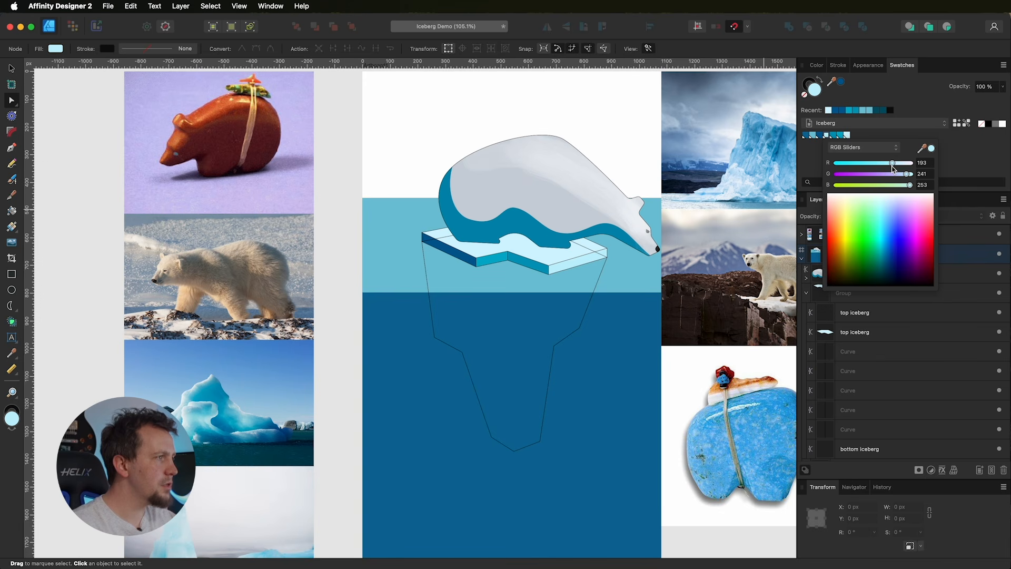
{"action": "left_click", "coordinate": [888, 148]}
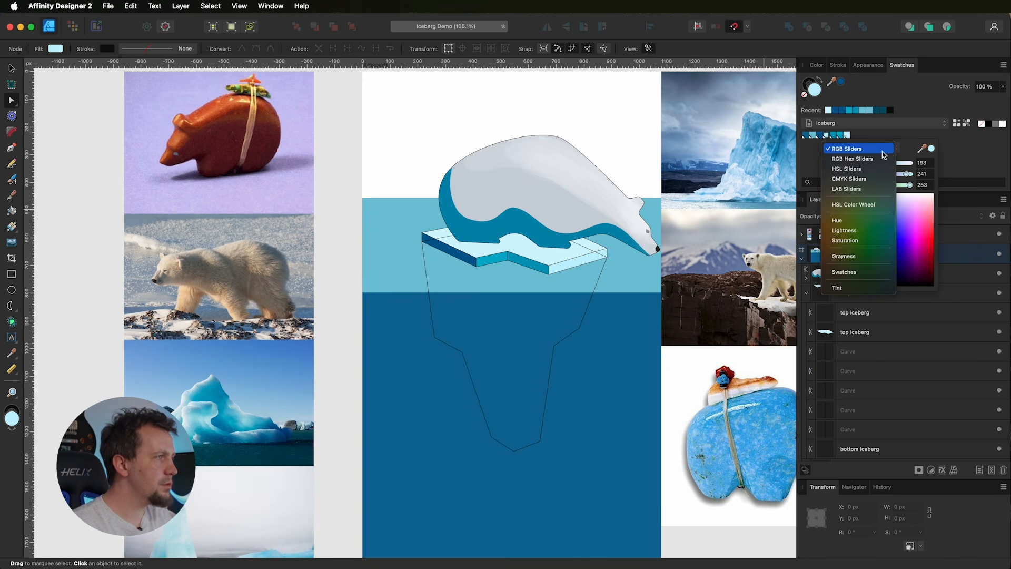
{"action": "left_click", "coordinate": [861, 169]}
{"action": "left_click_drag", "start_coordinate": [903, 187], "coordinate": [893, 189]}
{"action": "left_click", "coordinate": [951, 151]}
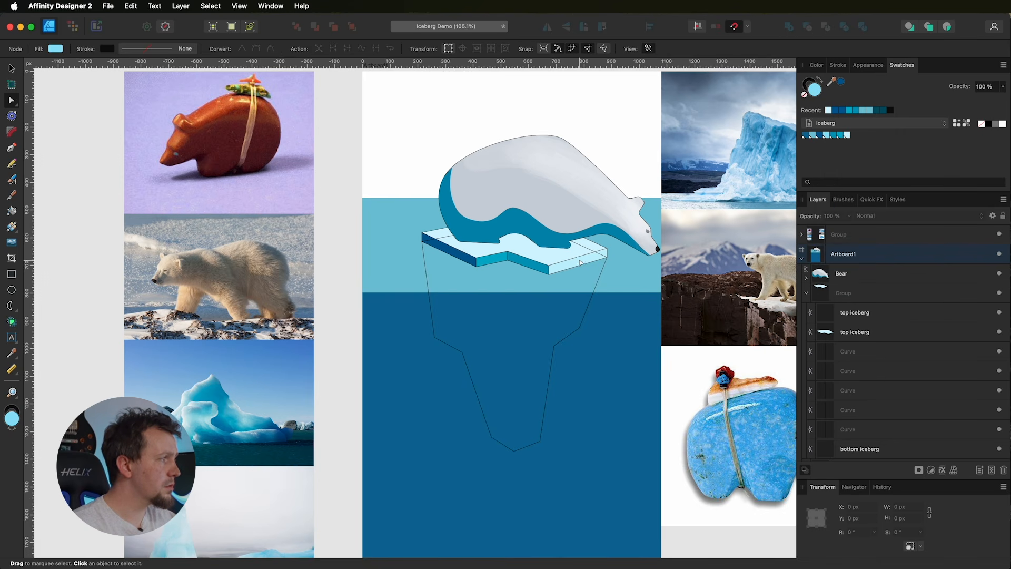
{"action": "left_click", "coordinate": [580, 261]}
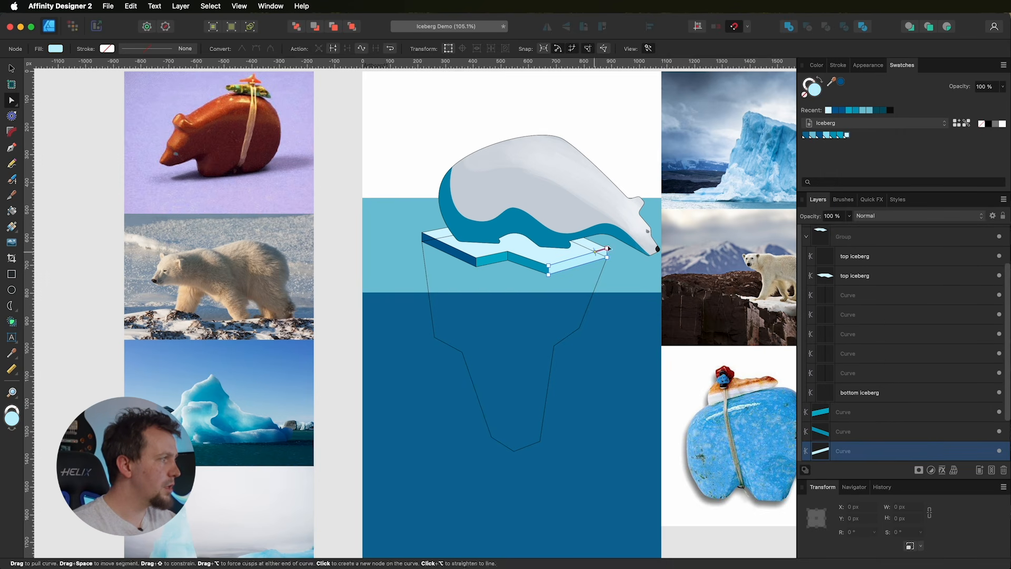
{"action": "left_click", "coordinate": [827, 135]}
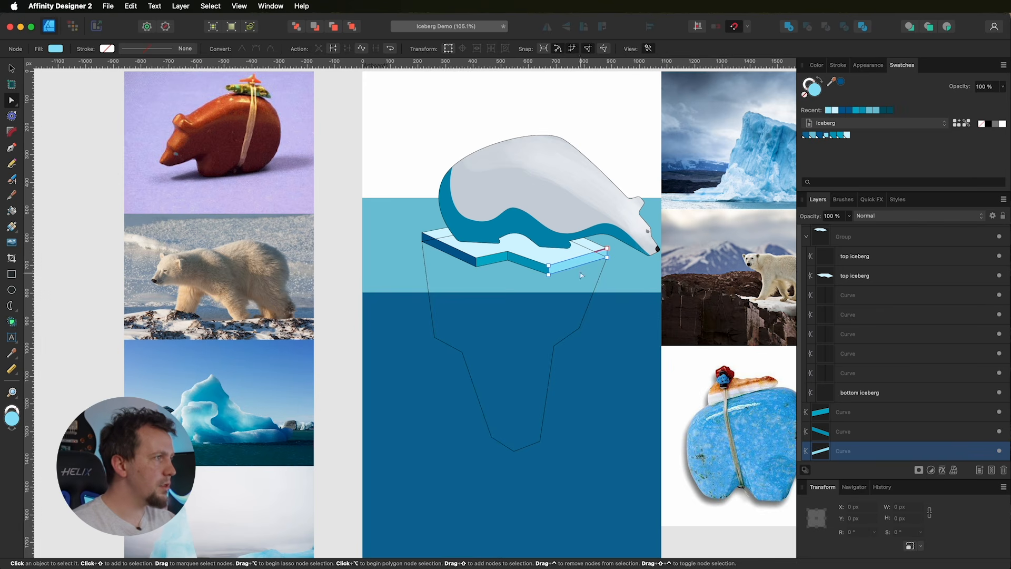
Step: Edit the third side face's global color to hue 194, saturation 89 and lightness 27, and select the second side face
{"action": "left_click", "coordinate": [529, 266]}
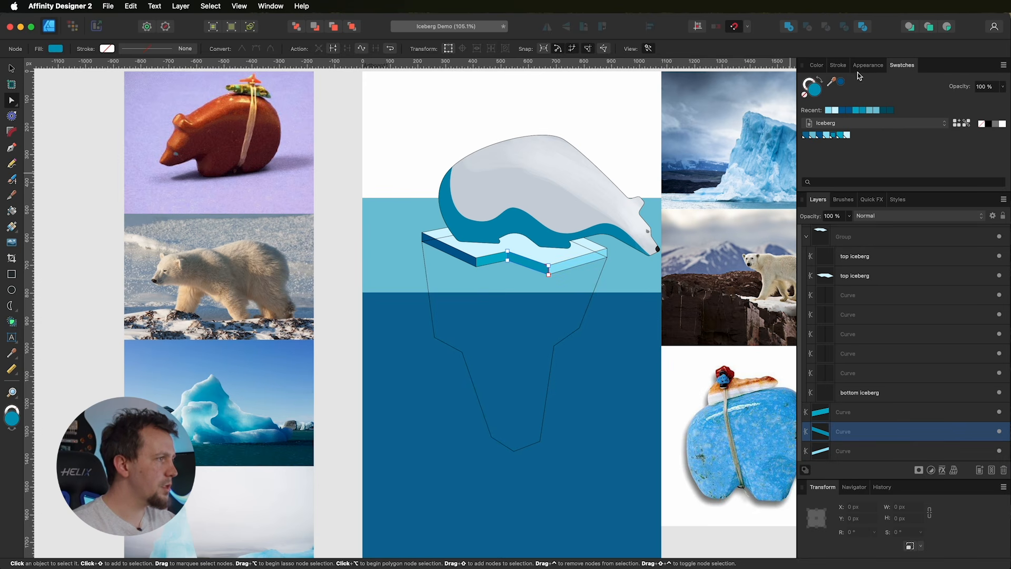
{"action": "double_click", "coordinate": [832, 135]}
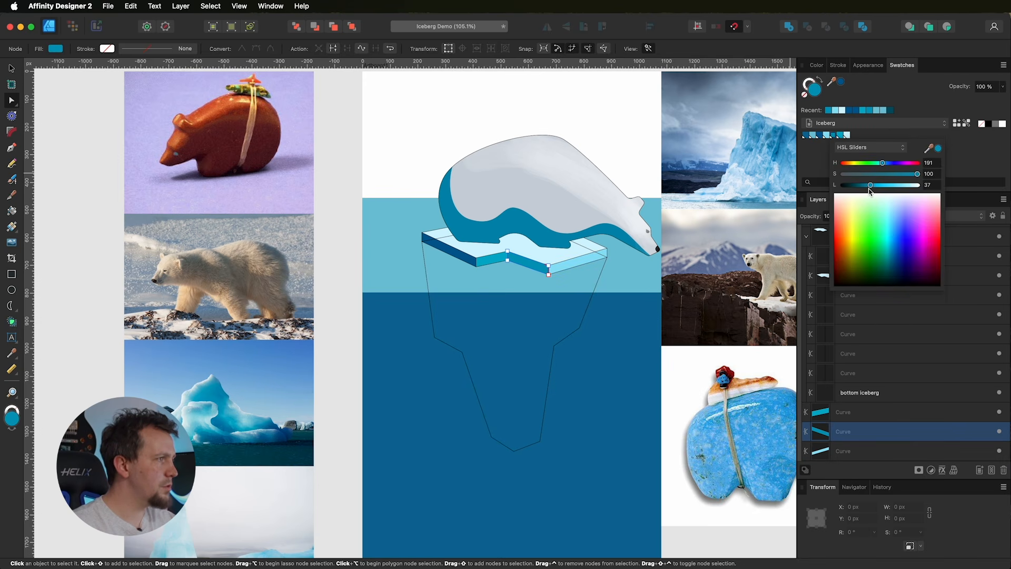
{"action": "left_click_drag", "start_coordinate": [869, 187], "coordinate": [910, 178]}
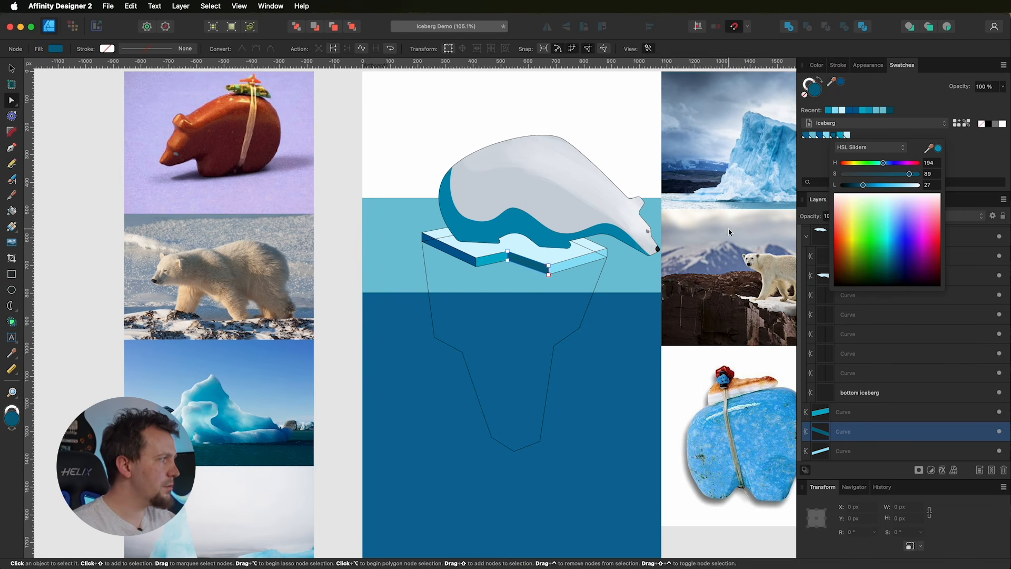
{"action": "left_click", "coordinate": [497, 260]}
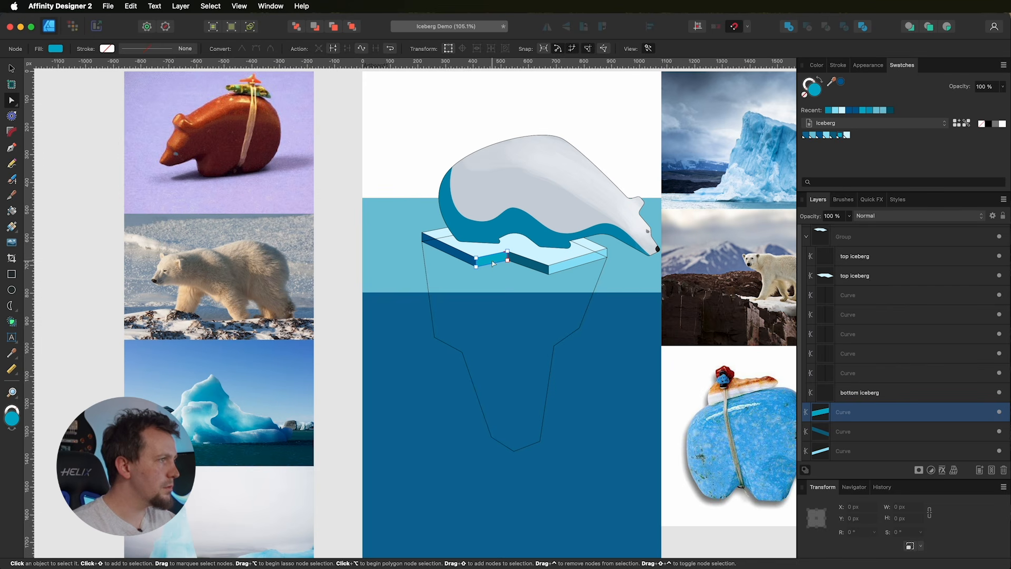
Step: Edit the second side face's global color to hue 188, saturation 98 and lightness 46
{"action": "left_click", "coordinate": [842, 135]}
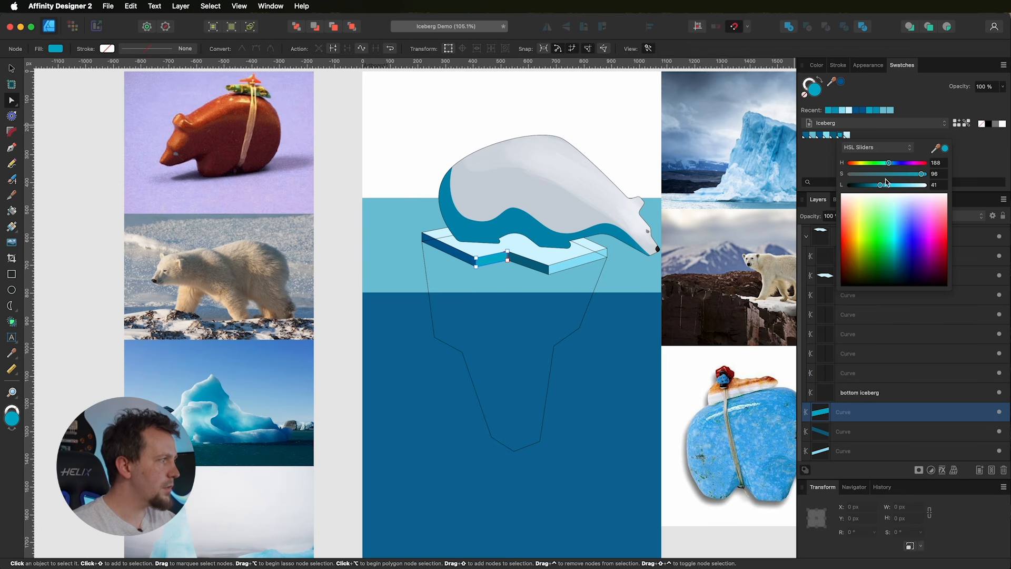
{"action": "left_click_drag", "start_coordinate": [883, 185], "coordinate": [922, 174]}
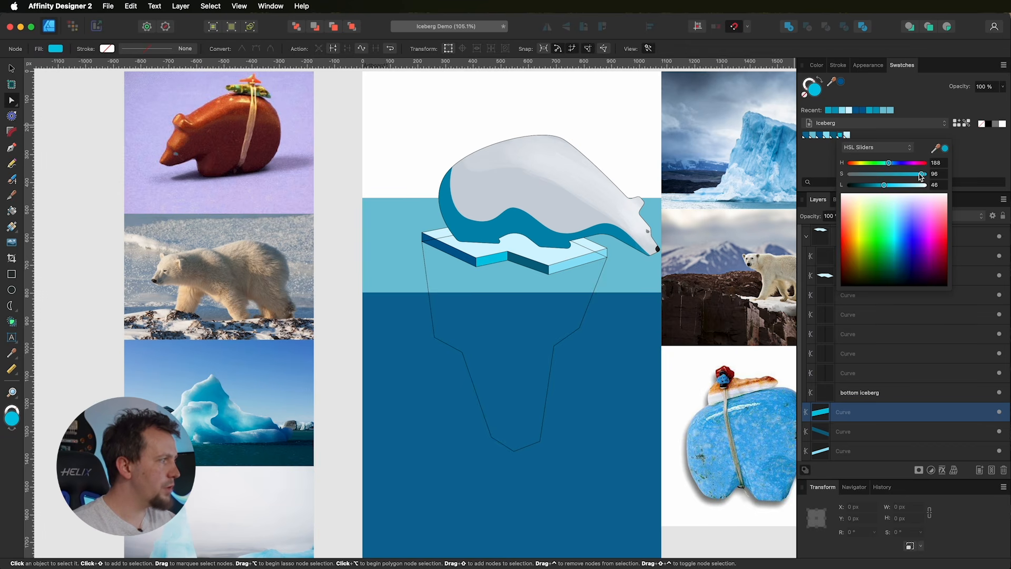
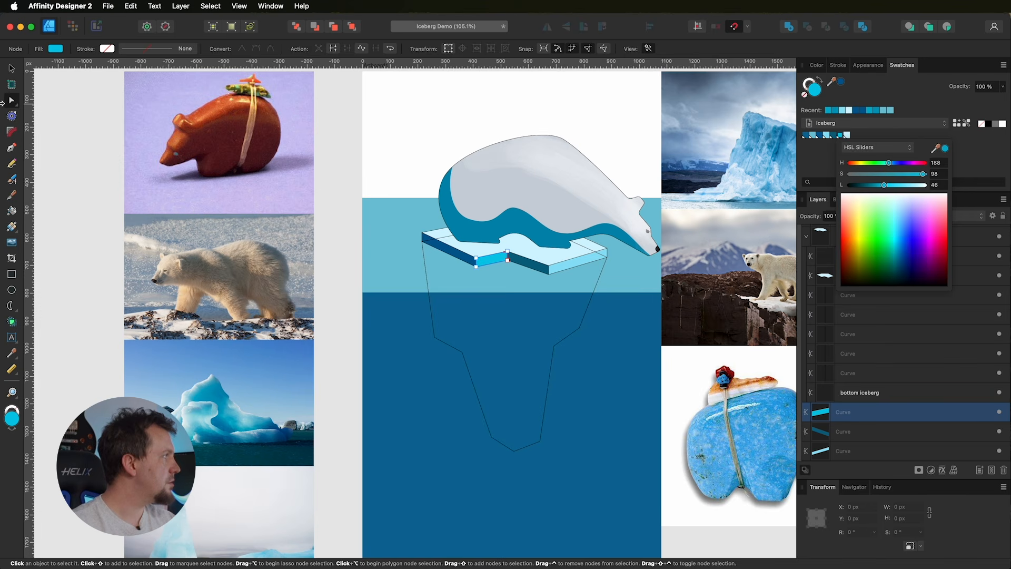
{"action": "left_click", "coordinate": [13, 102]}
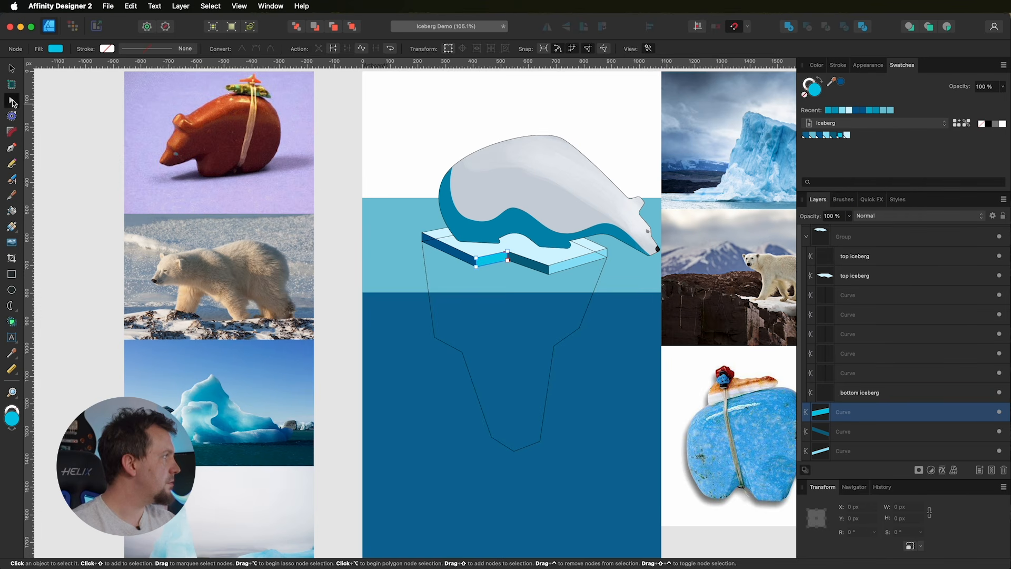
Step: Stretch the bottom iceberg outline downward into a longer, more jagged shape by moving its lower nodes
{"action": "left_click", "coordinate": [537, 443]}
{"action": "key", "text": "shift"}
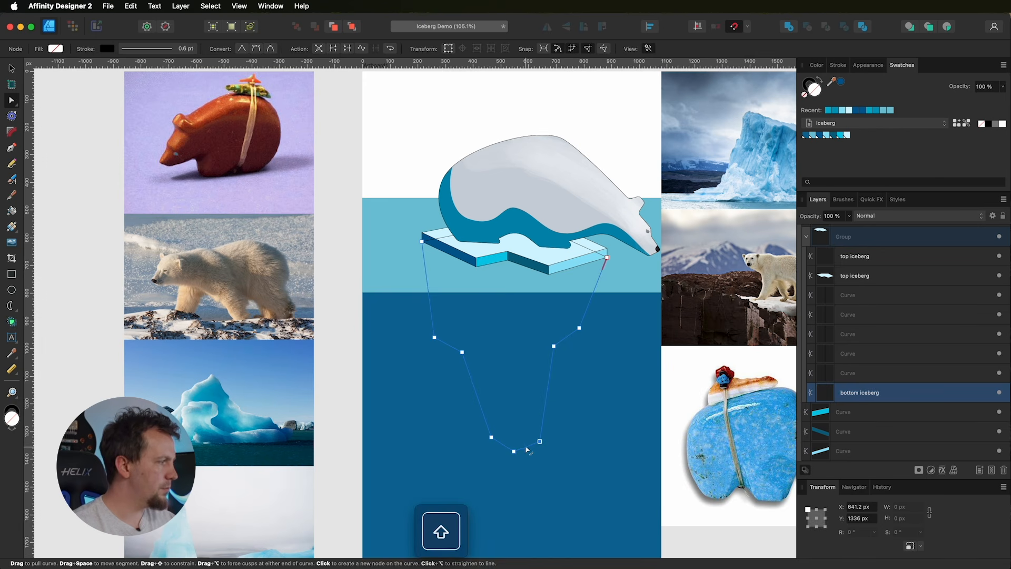
{"action": "left_click_drag", "start_coordinate": [559, 418], "coordinate": [457, 497]}
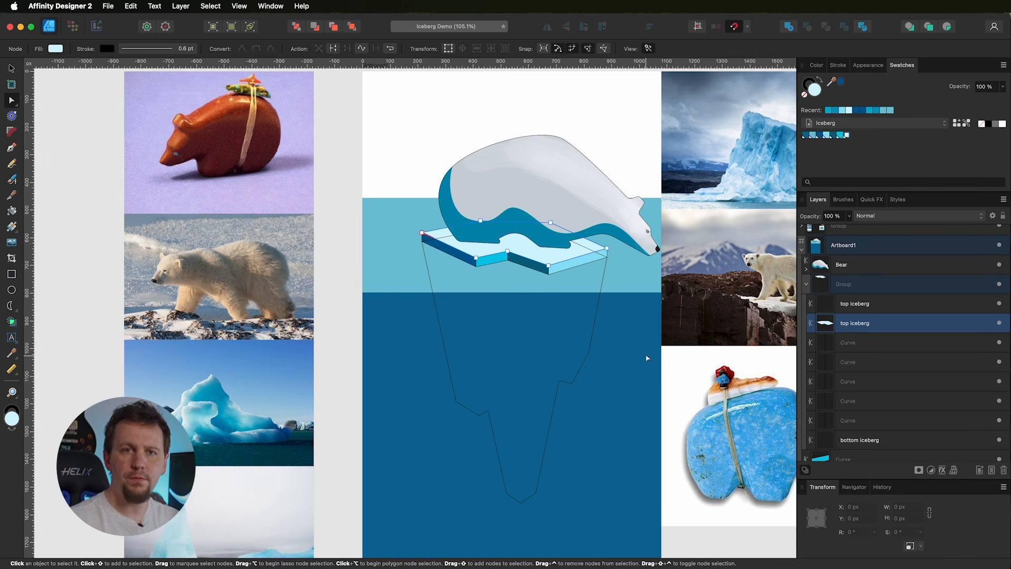
Step: Draw two straight Pen lines from the slab's front corner and inner notch down to the iceberg's lowest tip nodes
{"action": "left_click", "coordinate": [12, 148]}
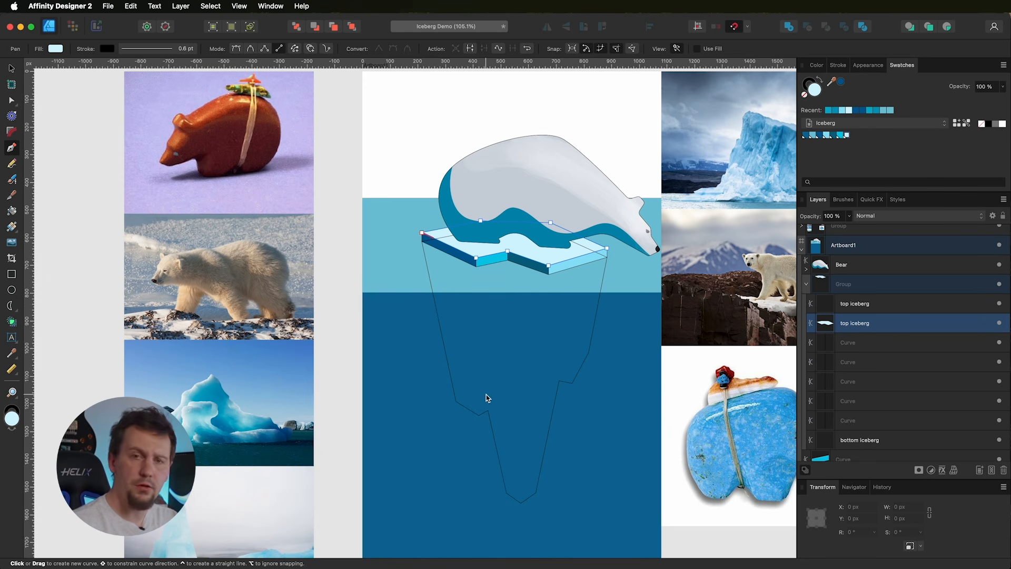
{"action": "left_click", "coordinate": [548, 274]}
{"action": "left_click", "coordinate": [521, 501]}
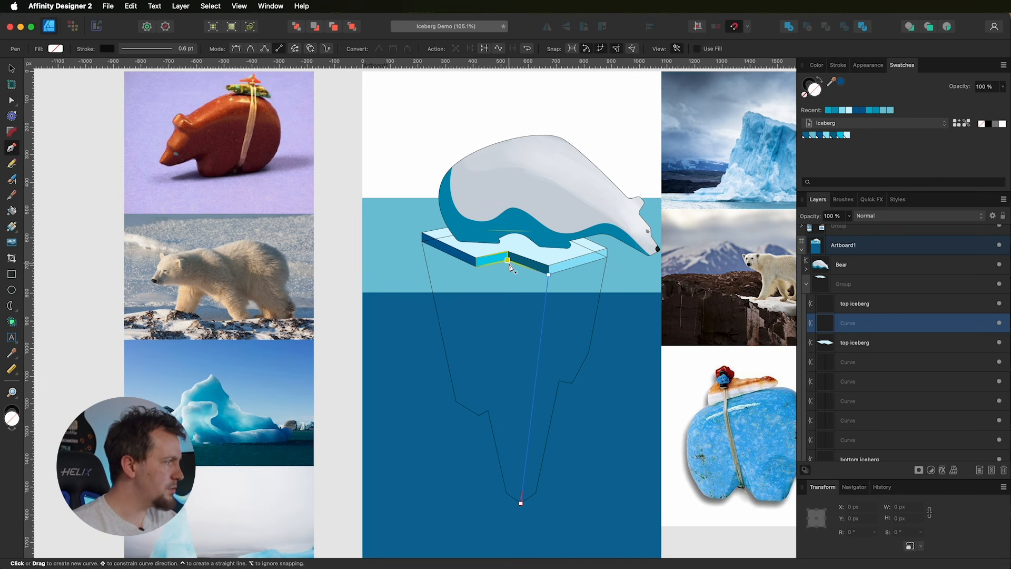
{"action": "left_click", "coordinate": [506, 493]}
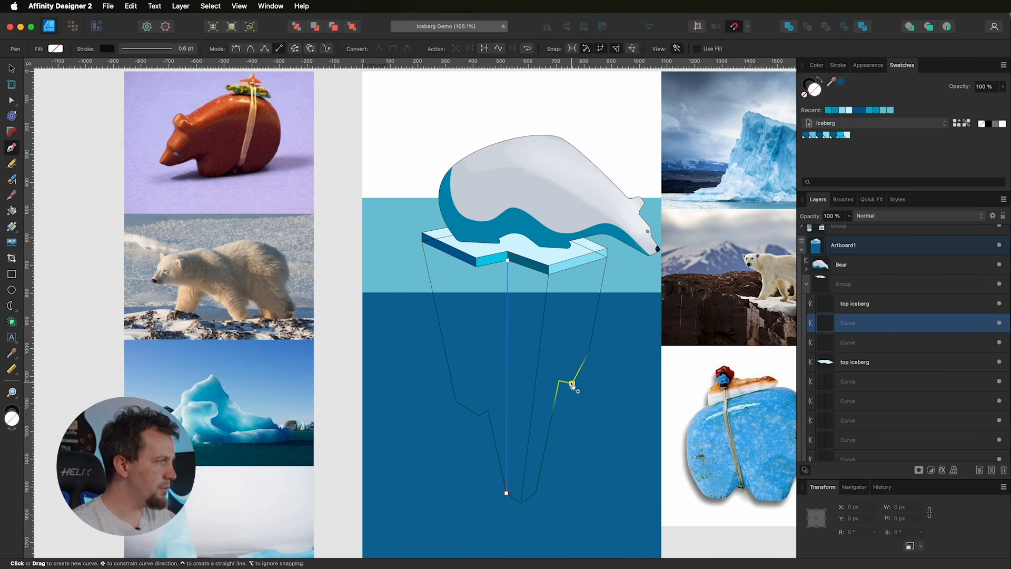
Step: Draw crossing straight facet lines on the iceberg's right underwater side, linking the slab's lower corners to the ledge nodes
{"action": "left_click", "coordinate": [548, 274]}
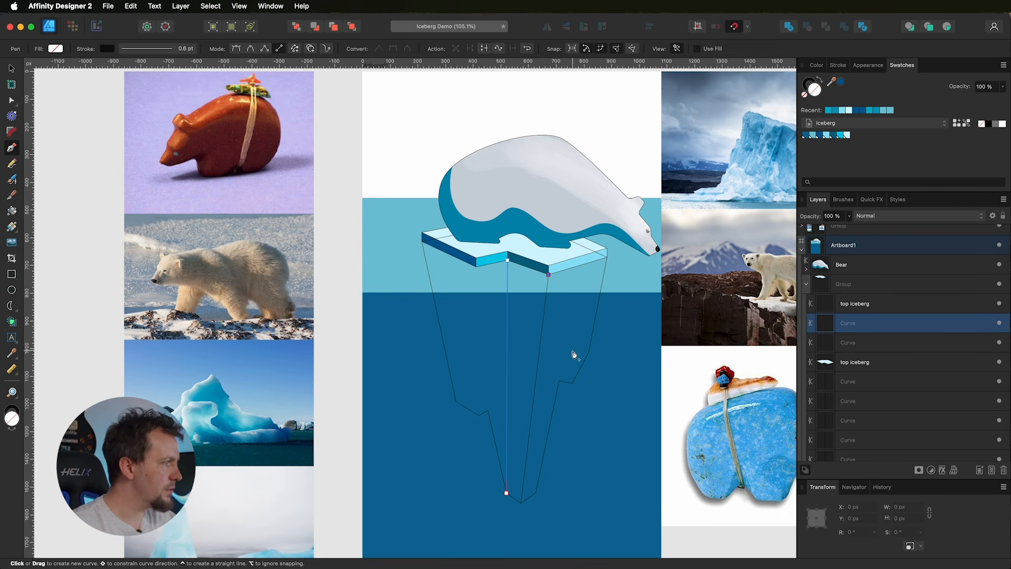
{"action": "left_click", "coordinate": [589, 352]}
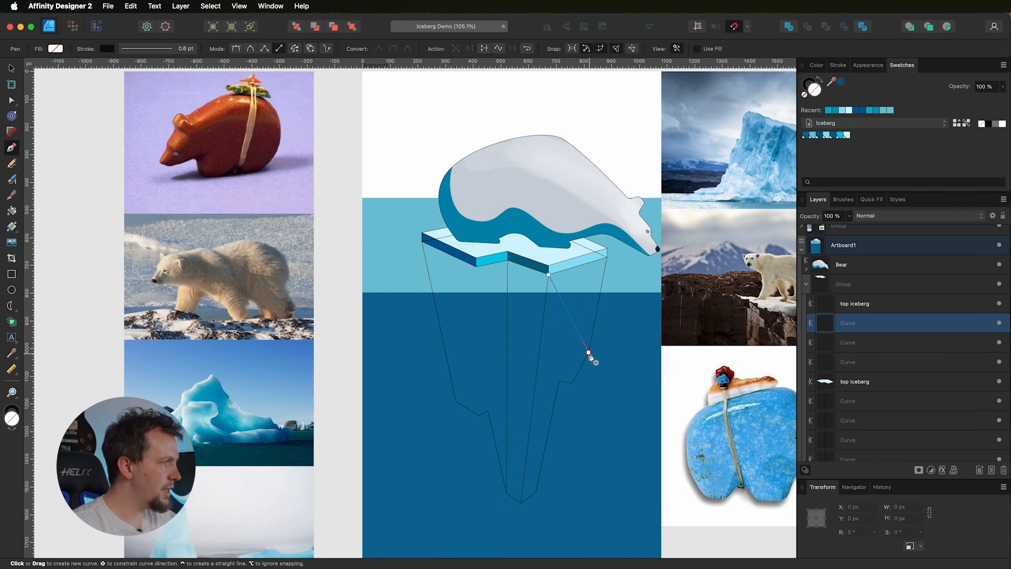
{"action": "left_click", "coordinate": [607, 258]}
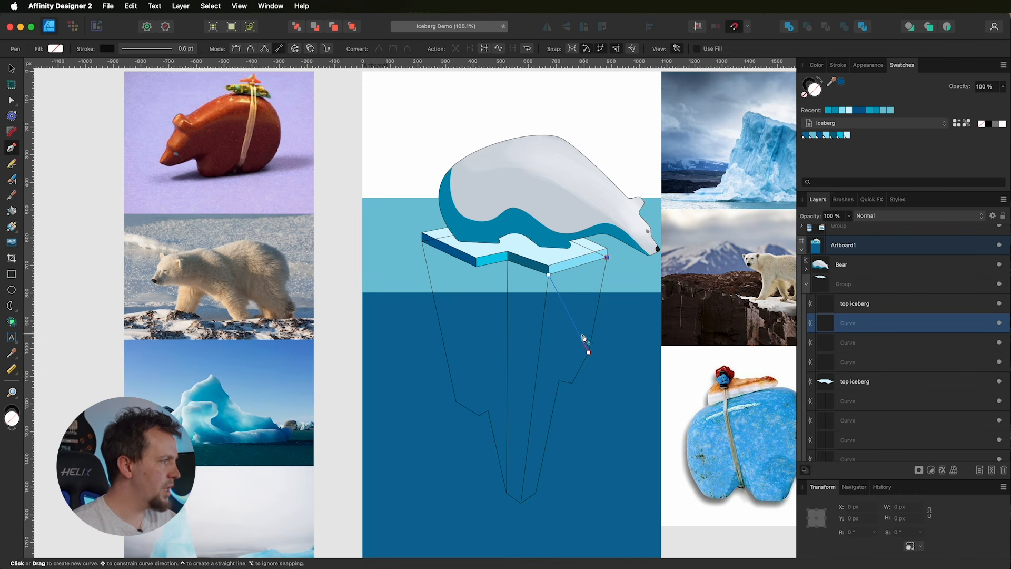
{"action": "left_click", "coordinate": [559, 380]}
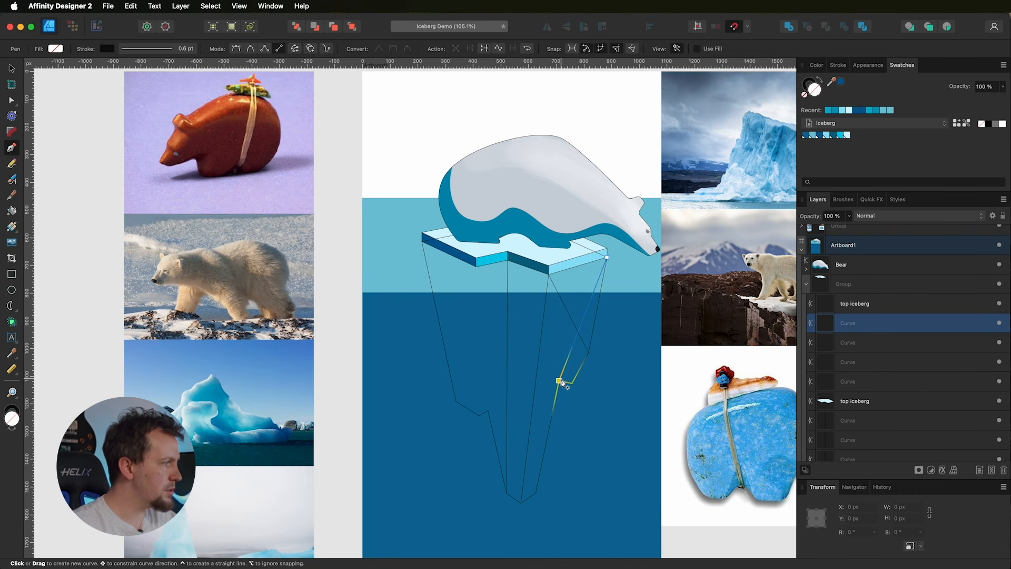
{"action": "left_click", "coordinate": [572, 383]}
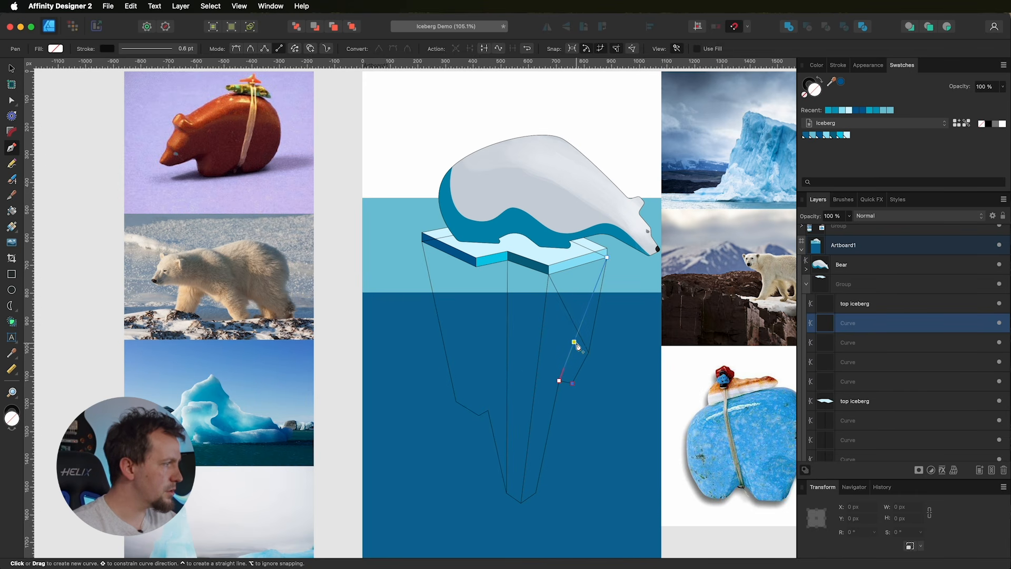
{"action": "left_click", "coordinate": [578, 331]}
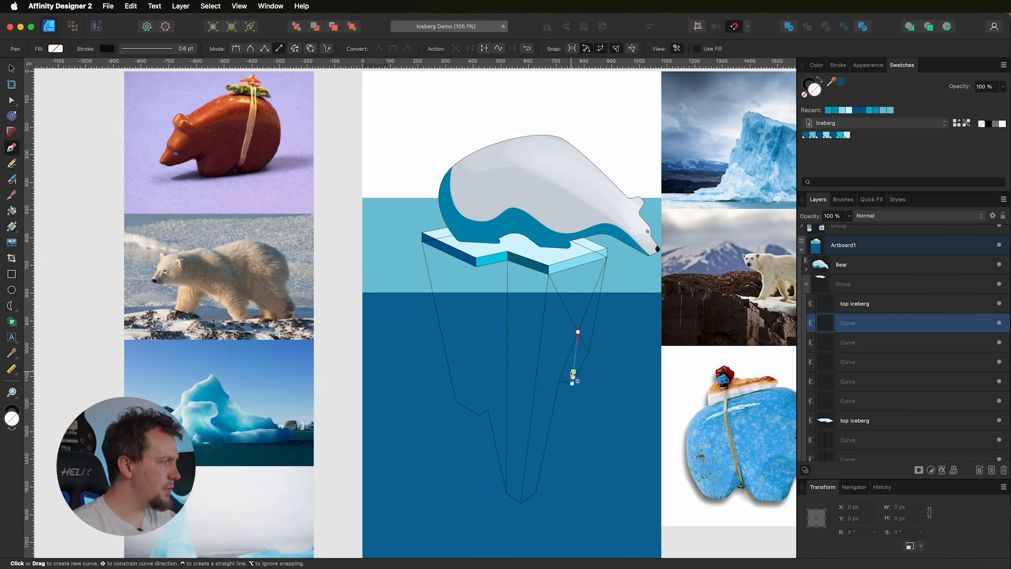
{"action": "key", "text": "super+z"}
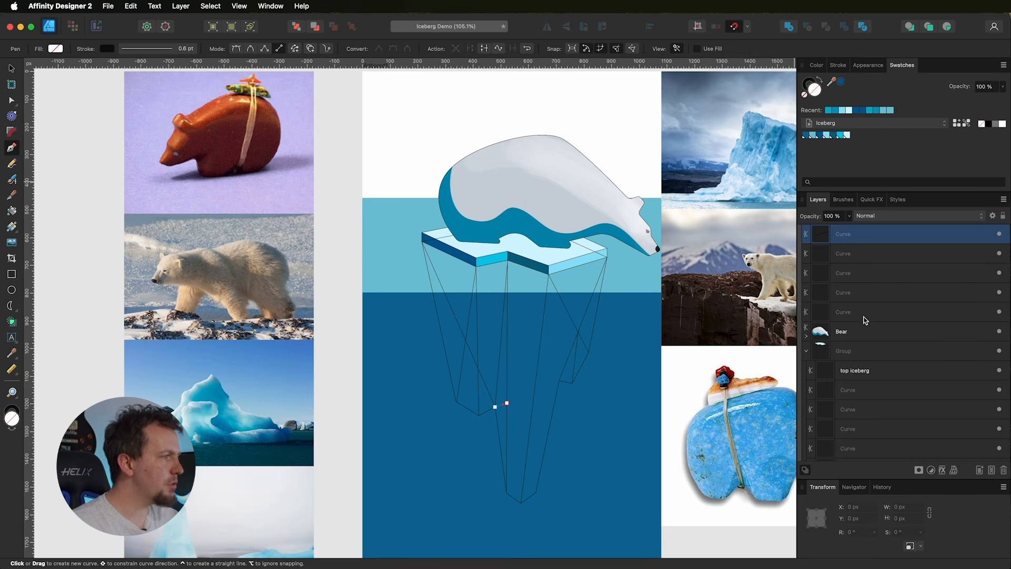
Step: Select the five new facet curves above the Bear layer and move them into the iceberg line group
{"action": "left_click", "coordinate": [865, 314]}
{"action": "scroll", "coordinate": [866, 295], "scroll_direction": "up", "scroll_amount": 2}
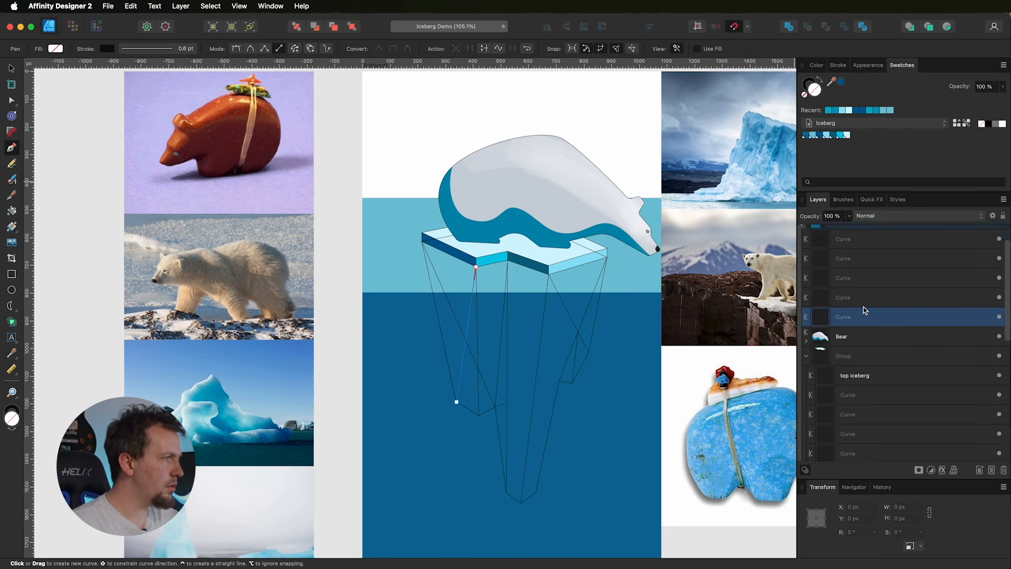
{"action": "key", "text": "shift"}
{"action": "left_click", "coordinate": [869, 279], "text": "shift"}
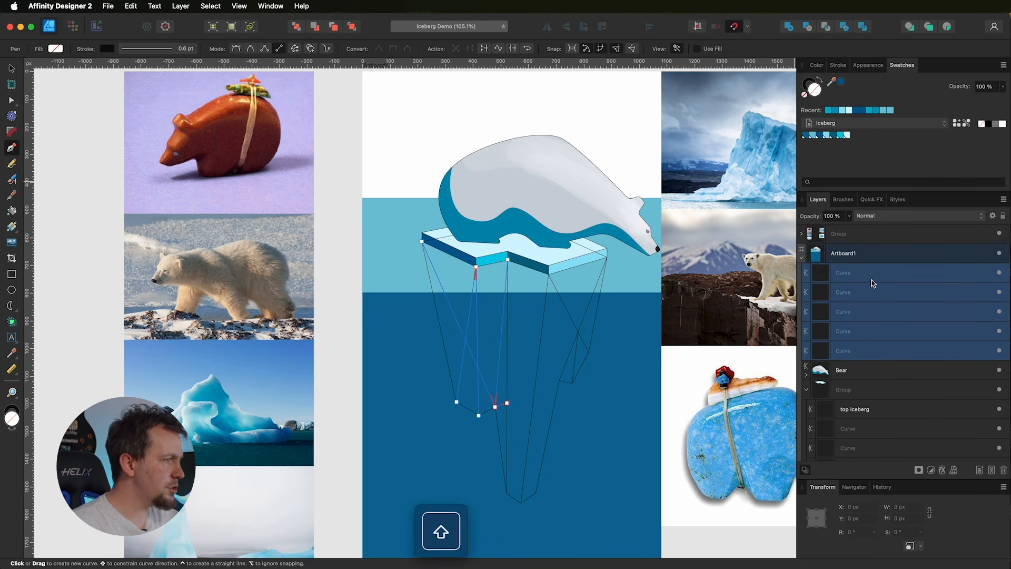
{"action": "scroll", "coordinate": [863, 332], "scroll_direction": "down", "scroll_amount": 1}
{"action": "left_click_drag", "start_coordinate": [859, 333], "coordinate": [857, 387]}
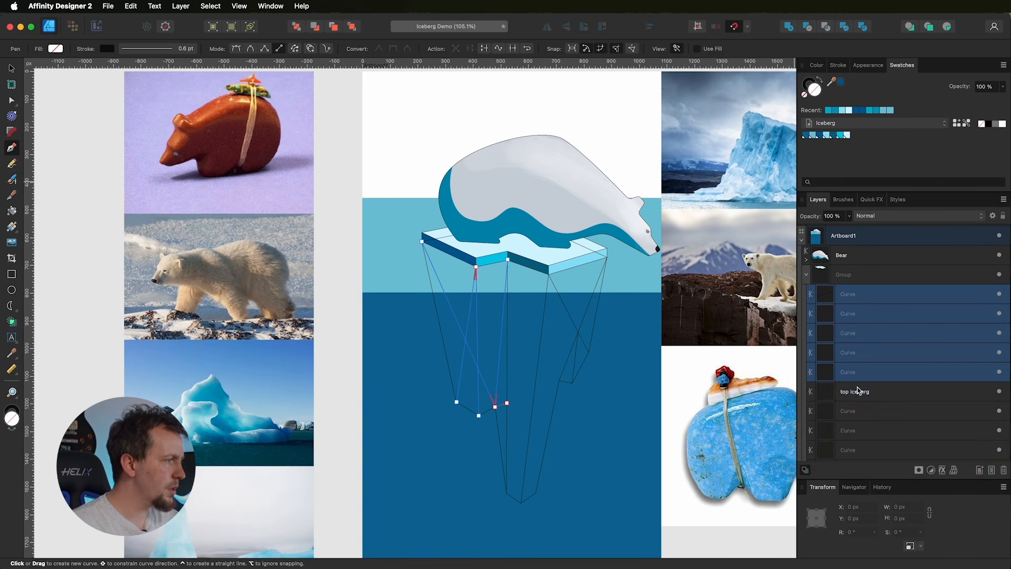
Step: Duplicate the filled top iceberg layer inside the group and remove the fill from the lower copy
{"action": "left_click", "coordinate": [844, 278]}
{"action": "scroll", "coordinate": [850, 300], "scroll_direction": "down", "scroll_amount": 5}
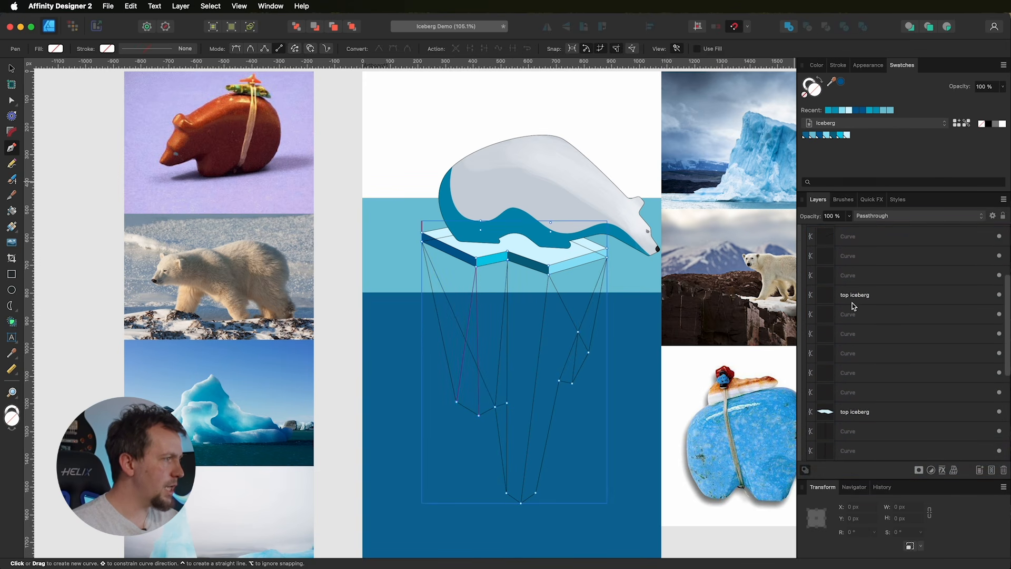
{"action": "left_click", "coordinate": [852, 403]}
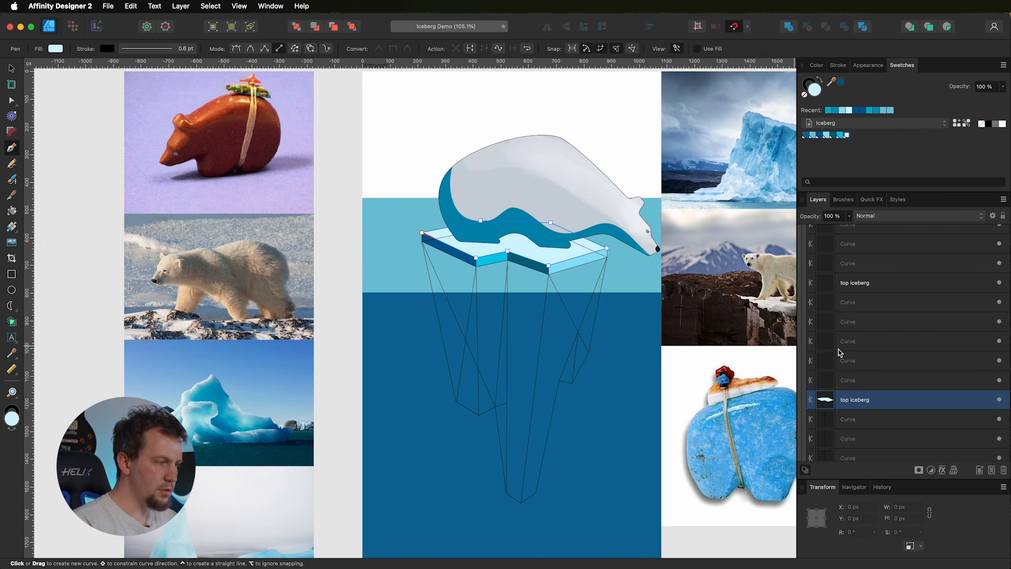
{"action": "key", "text": "super+j"}
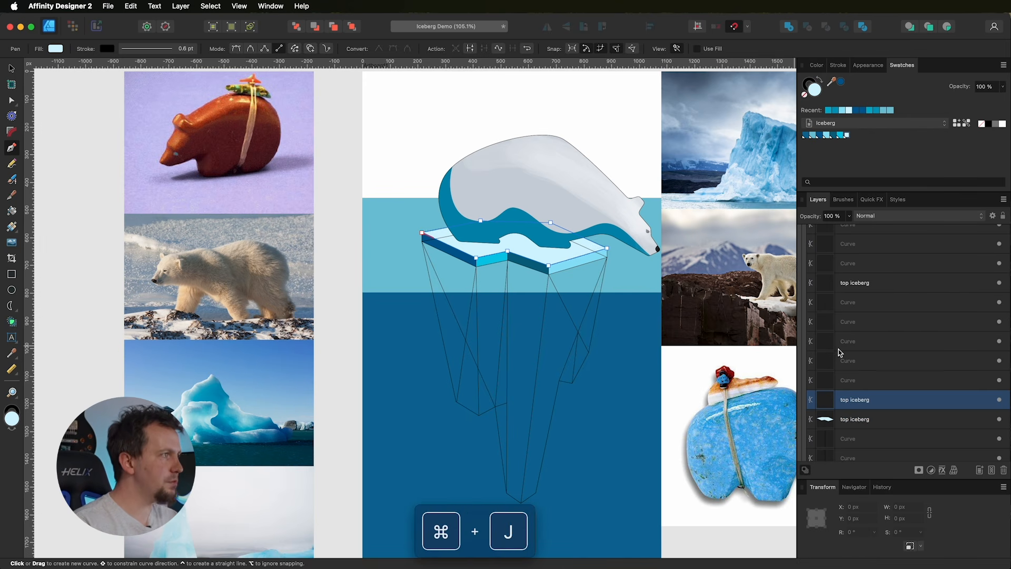
{"action": "left_click", "coordinate": [853, 421]}
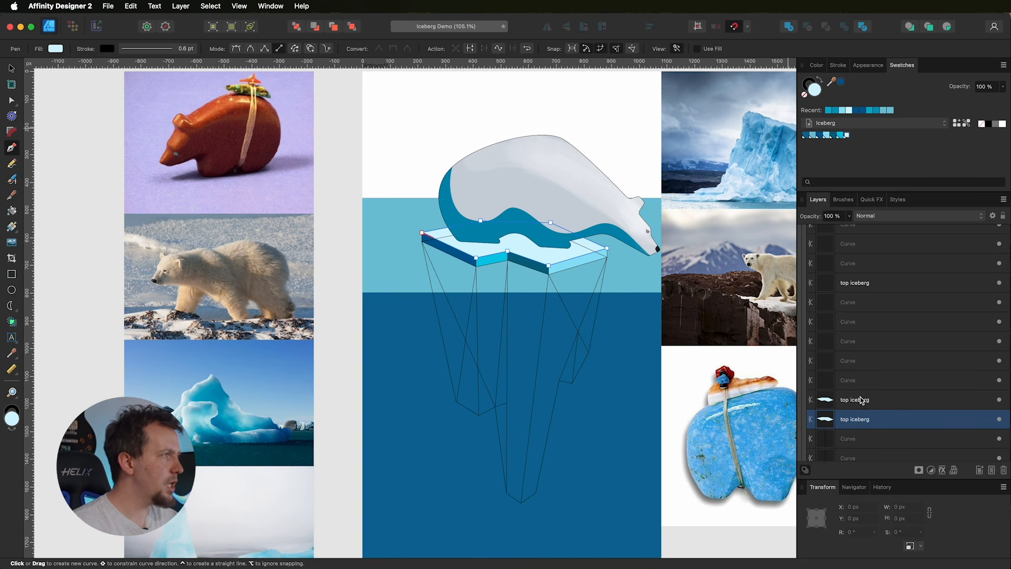
{"action": "left_click", "coordinate": [804, 96]}
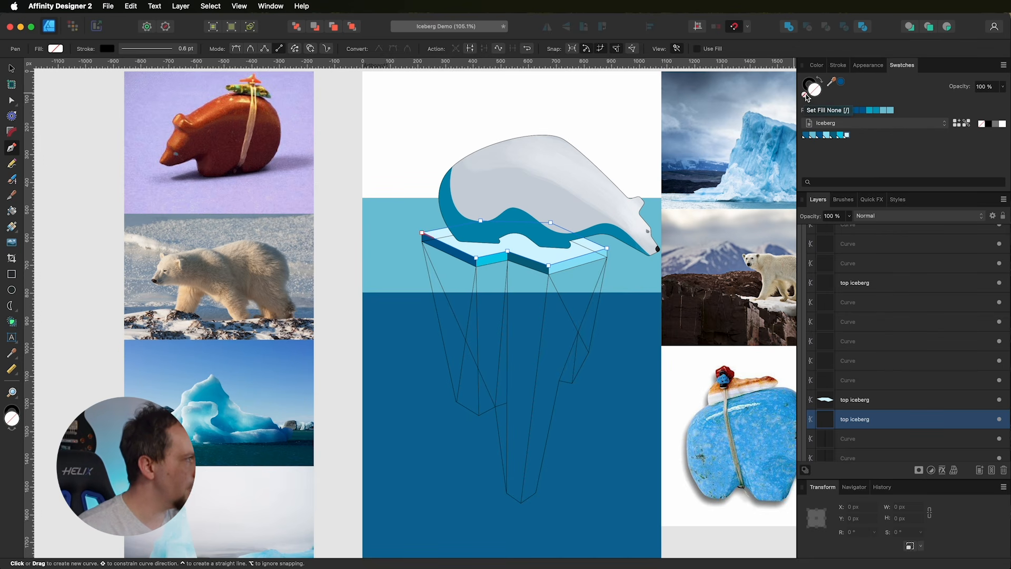
Step: Remove the stroke from the filled top iceberg copy and move it out of the group, directly beneath it
{"action": "left_click", "coordinate": [854, 400]}
{"action": "left_click", "coordinate": [809, 86]}
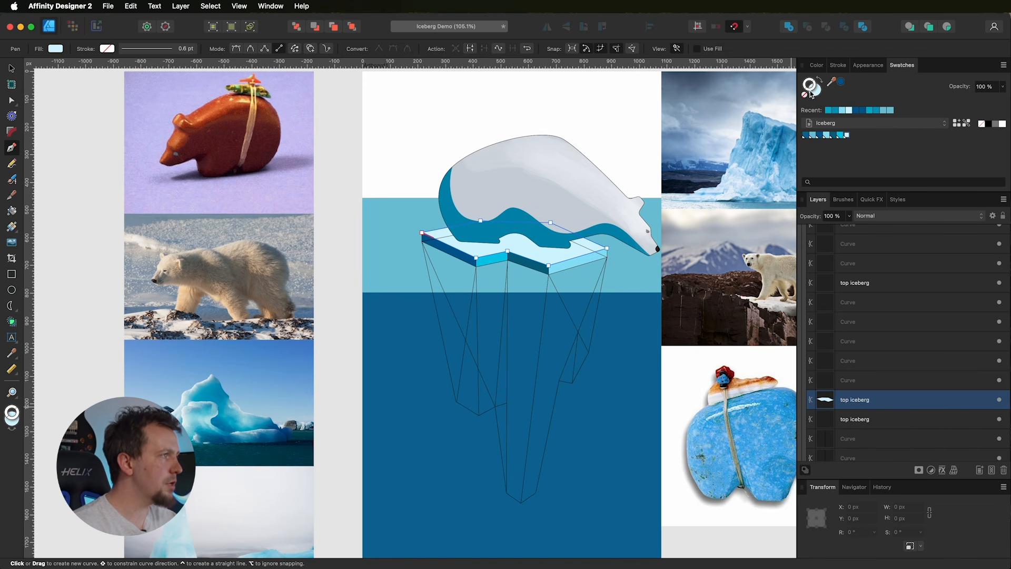
{"action": "left_click", "coordinate": [820, 97]}
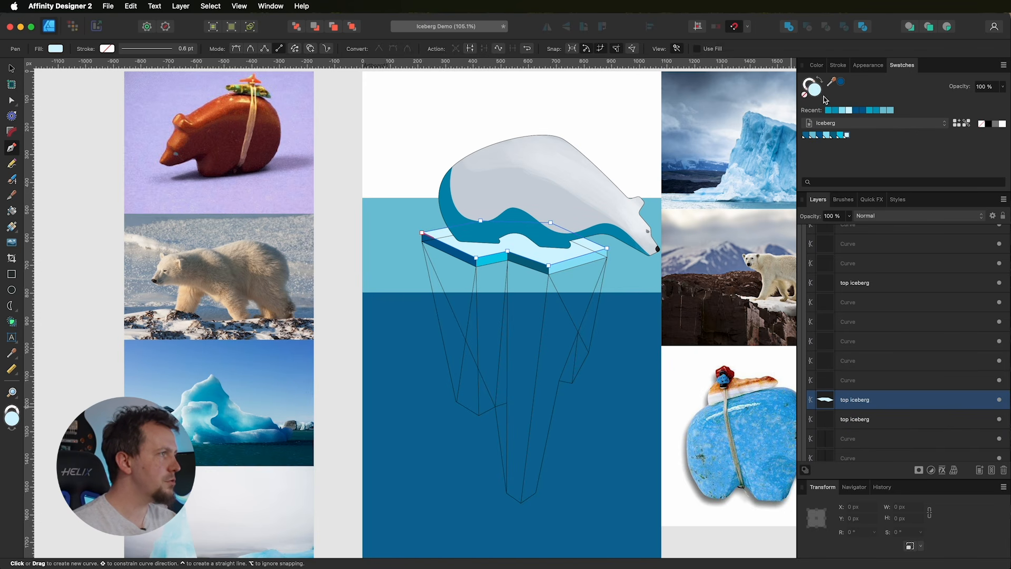
{"action": "scroll", "coordinate": [871, 392], "scroll_direction": "down", "scroll_amount": 4}
{"action": "left_click_drag", "start_coordinate": [876, 315], "coordinate": [872, 370]}
{"action": "scroll", "coordinate": [856, 411], "scroll_direction": "down", "scroll_amount": 1}
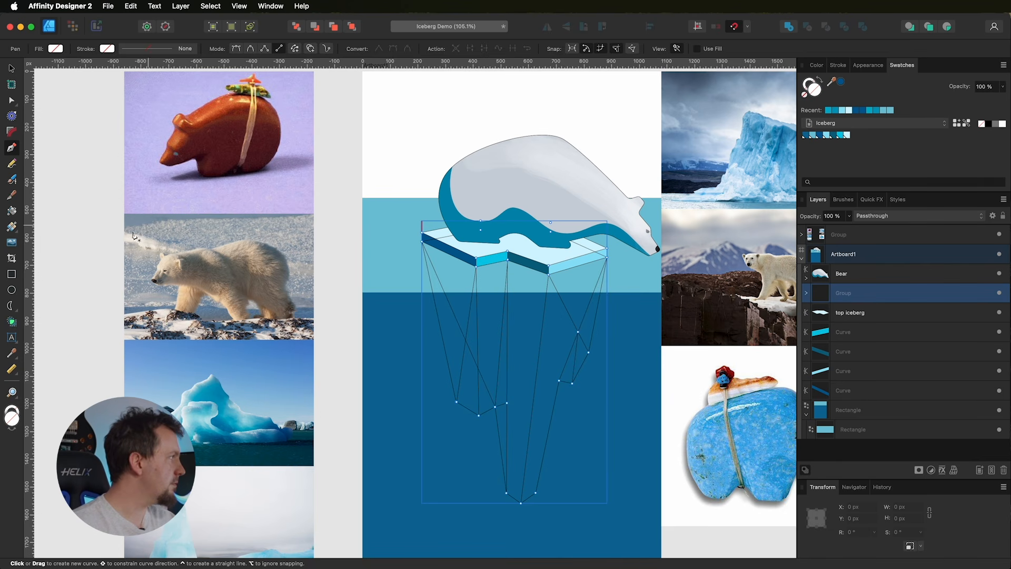
Step: Use Vector Flood Fill to color the right-hand underwater facets of the iceberg light blue
{"action": "left_click", "coordinate": [12, 211]}
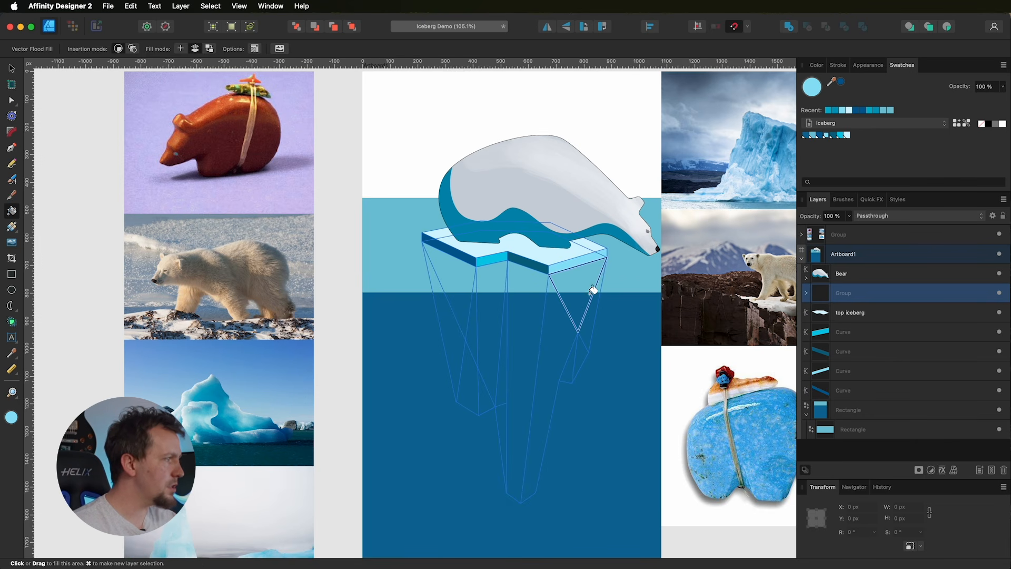
{"action": "left_click_drag", "start_coordinate": [582, 315], "coordinate": [567, 323]}
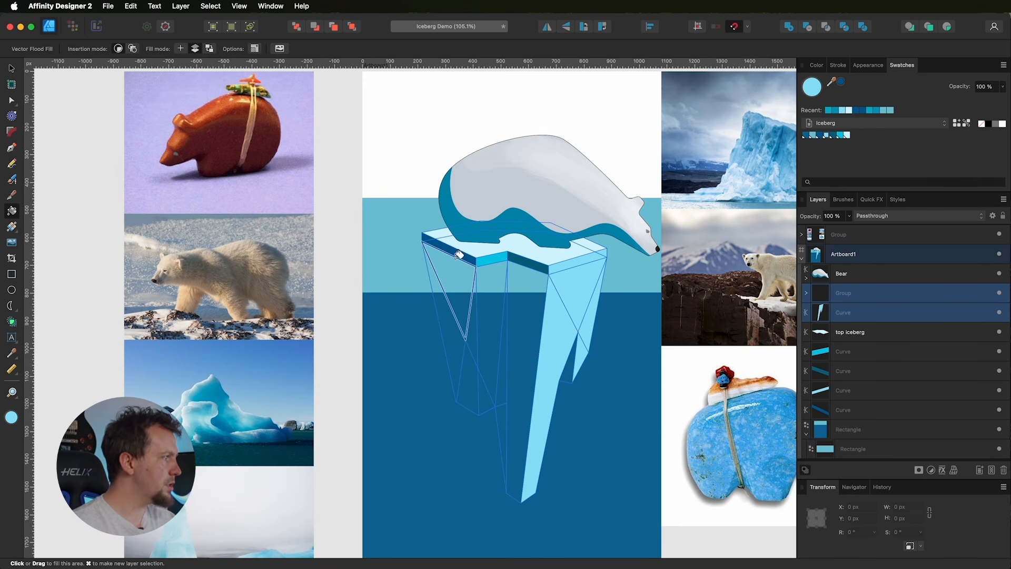
Step: Flood-fill the narrow recess beside the right ledge with dark blue and the face under the third side face with dark teal
{"action": "left_click", "coordinate": [819, 136]}
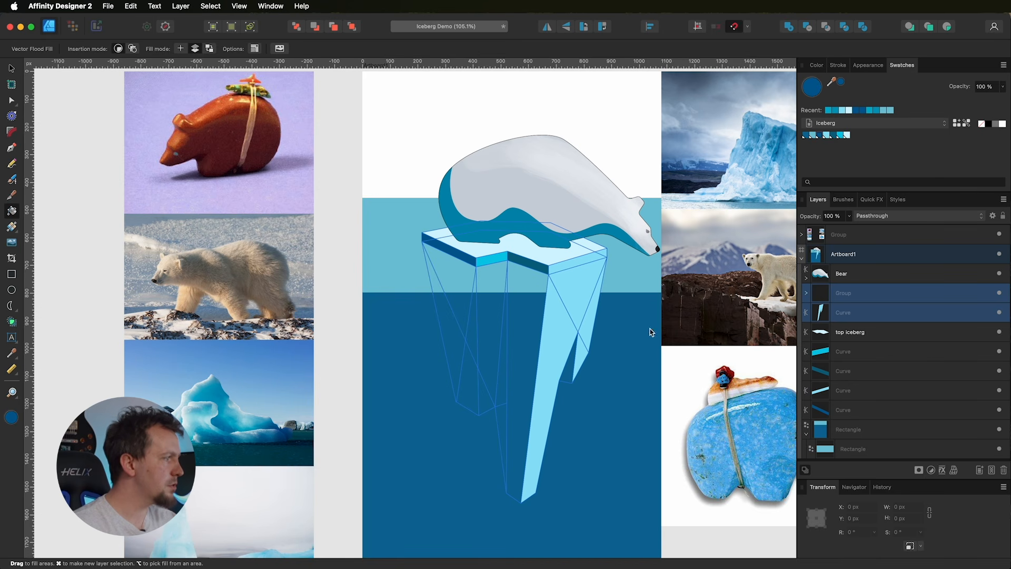
{"action": "left_click", "coordinate": [572, 374]}
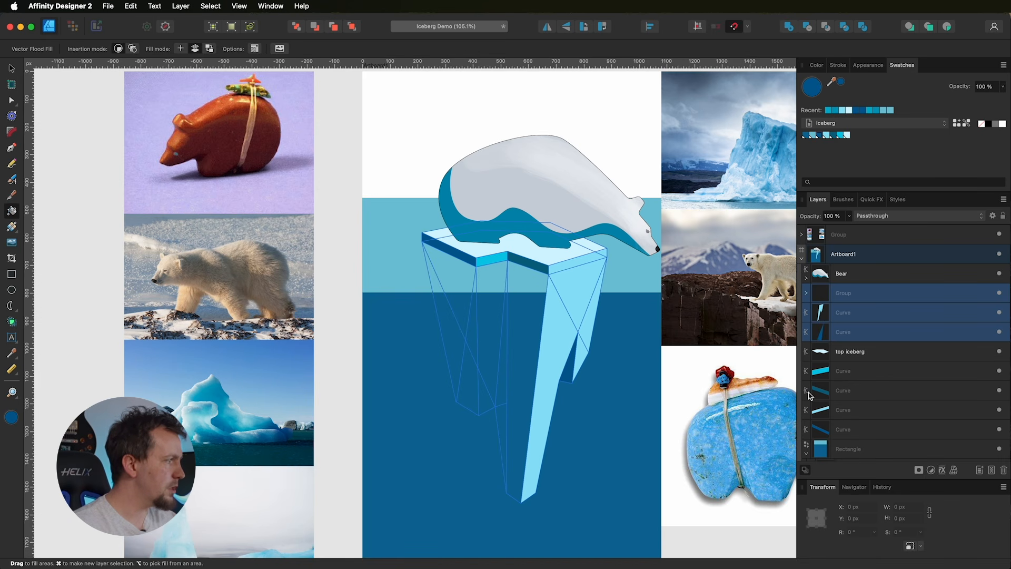
{"action": "left_click", "coordinate": [530, 290]}
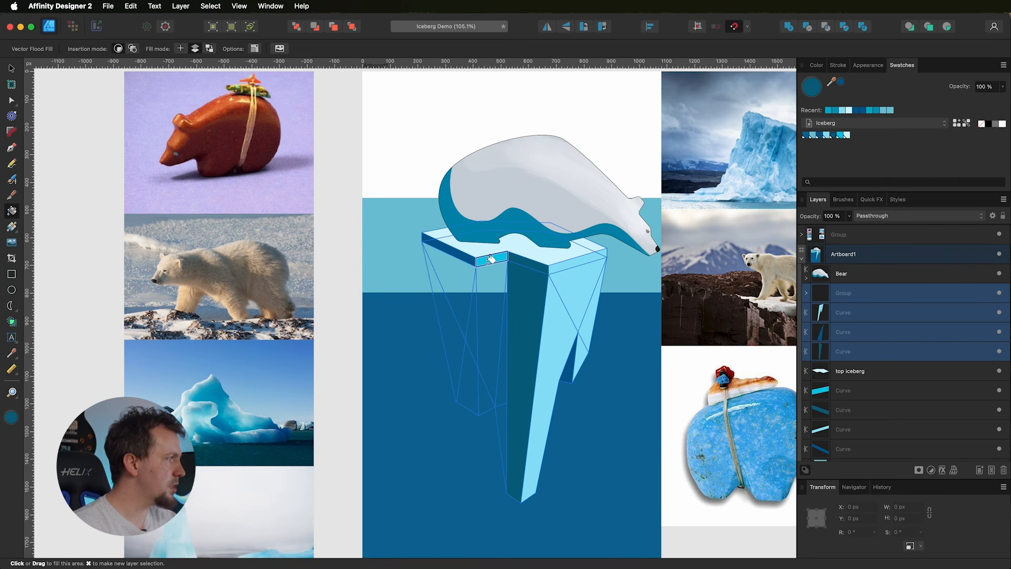
Step: Try flood-filling the underwater facet below the second side face with bright cyan, and undo the fills
{"action": "left_click", "coordinate": [842, 136]}
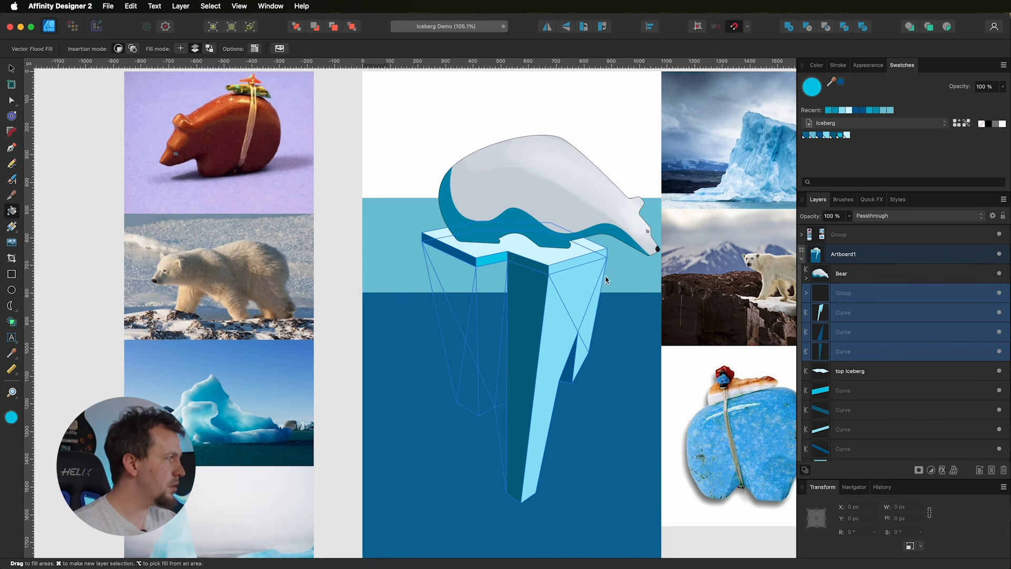
{"action": "left_click", "coordinate": [496, 300]}
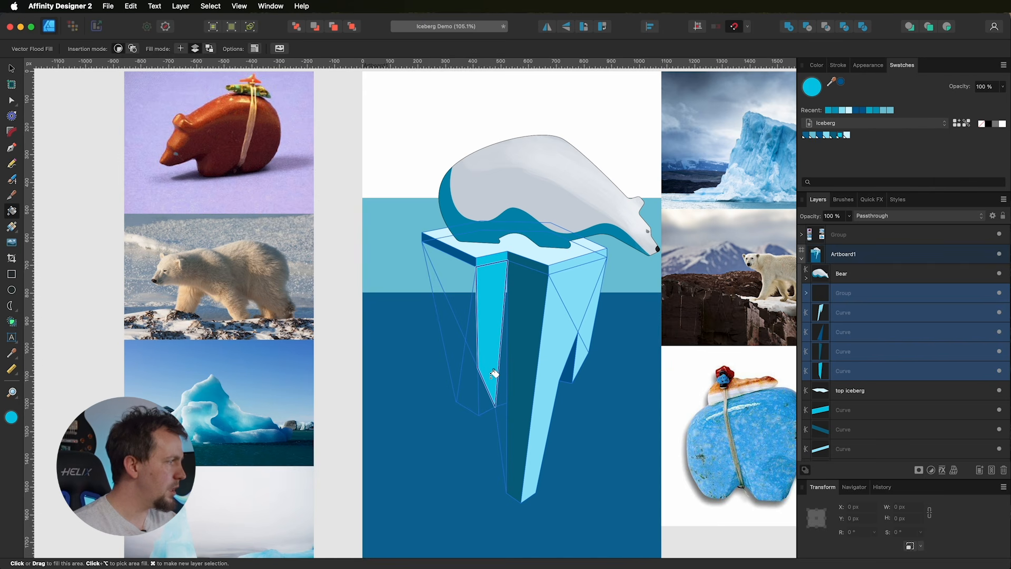
{"action": "left_click", "coordinate": [537, 322]}
{"action": "key", "text": "super+z"}
{"action": "key", "text": "super+z"}
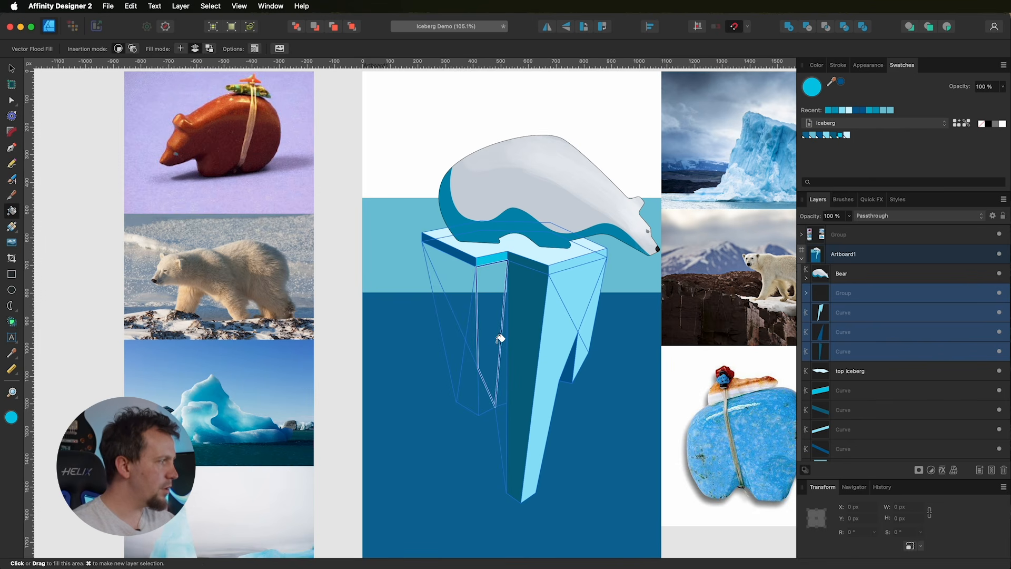
Step: Flood-fill the underwater facet below the second side face with bright cyan
{"action": "left_click_drag", "start_coordinate": [493, 314], "coordinate": [486, 398]}
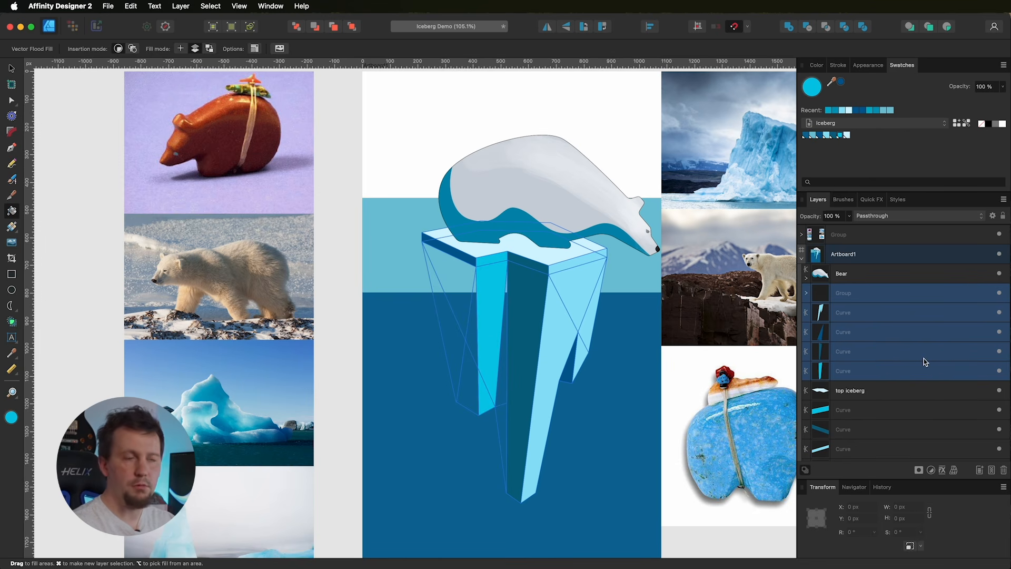
{"action": "key", "text": "v"}
Step: Draw a straight Pen line down the iceberg's left underwater face as a facet edge and move it into the line-art group
{"action": "left_click", "coordinate": [470, 328]}
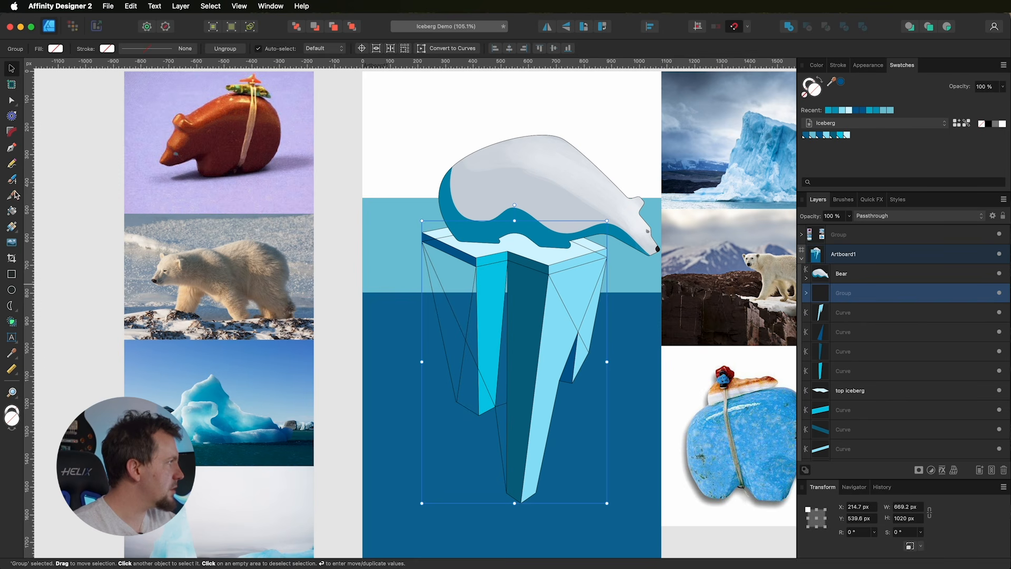
{"action": "key", "text": "p"}
{"action": "left_click", "coordinate": [430, 246]}
{"action": "left_click", "coordinate": [460, 402]}
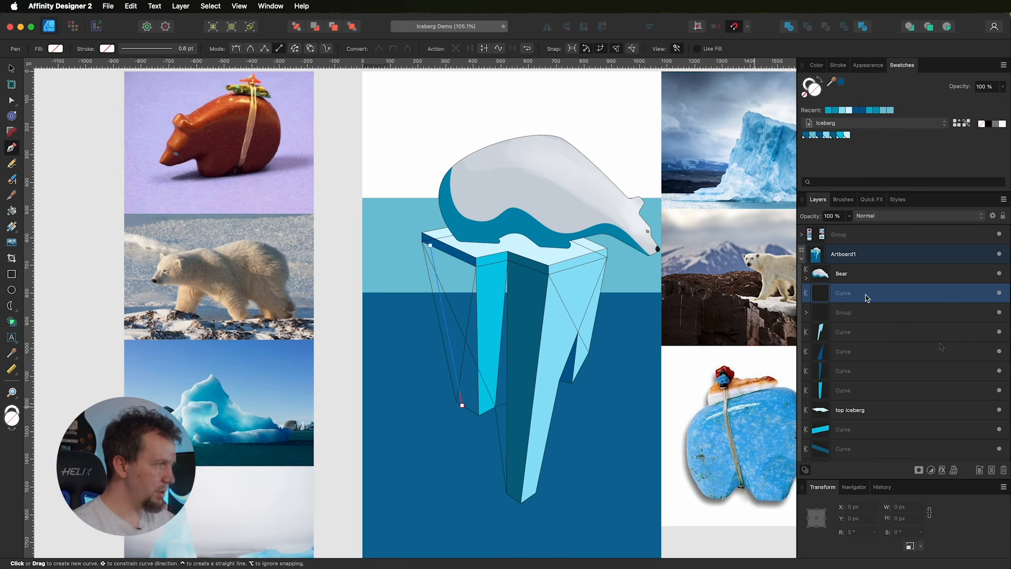
{"action": "key", "text": "Delete"}
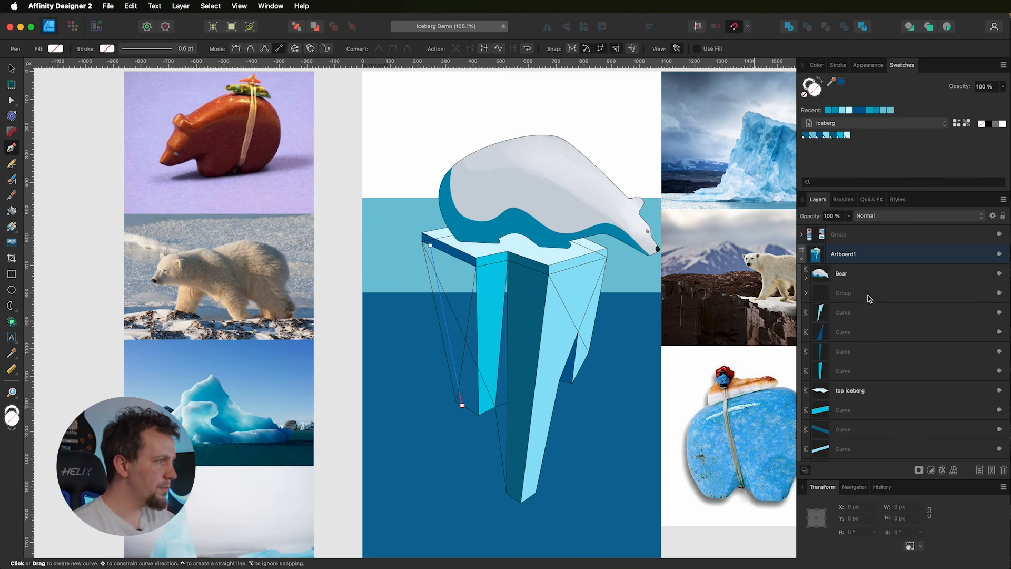
{"action": "left_click", "coordinate": [868, 297]}
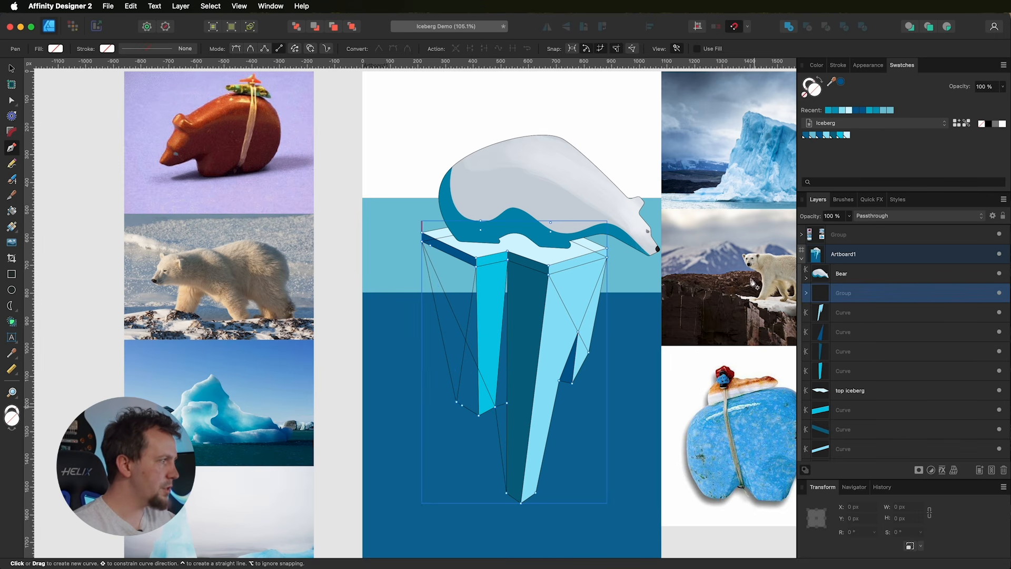
Step: Use Vector Flood Fill to color the wide left underwater face, including its crossed-over sections, dark blue
{"action": "left_click", "coordinate": [11, 211]}
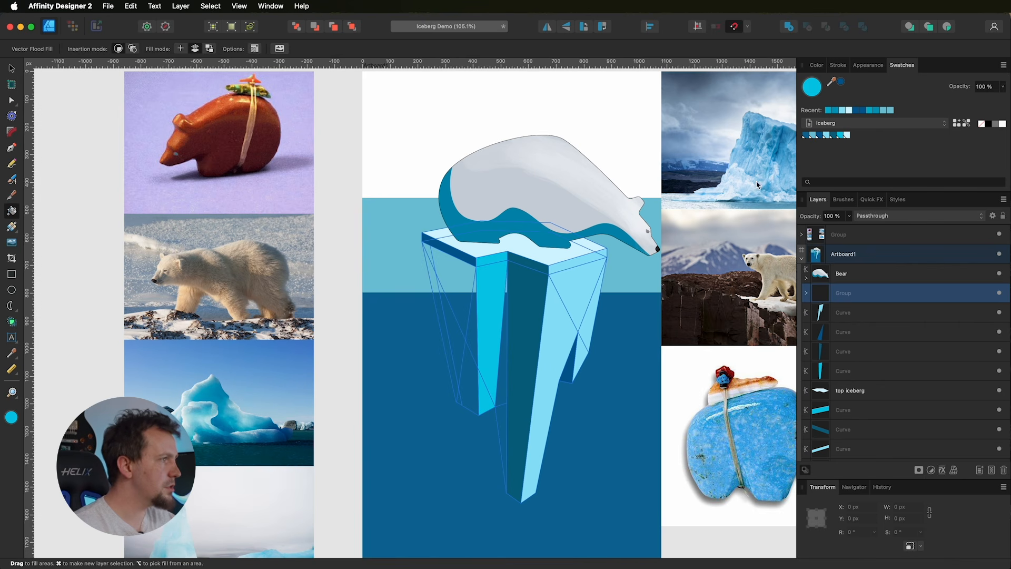
{"action": "left_click", "coordinate": [820, 136]}
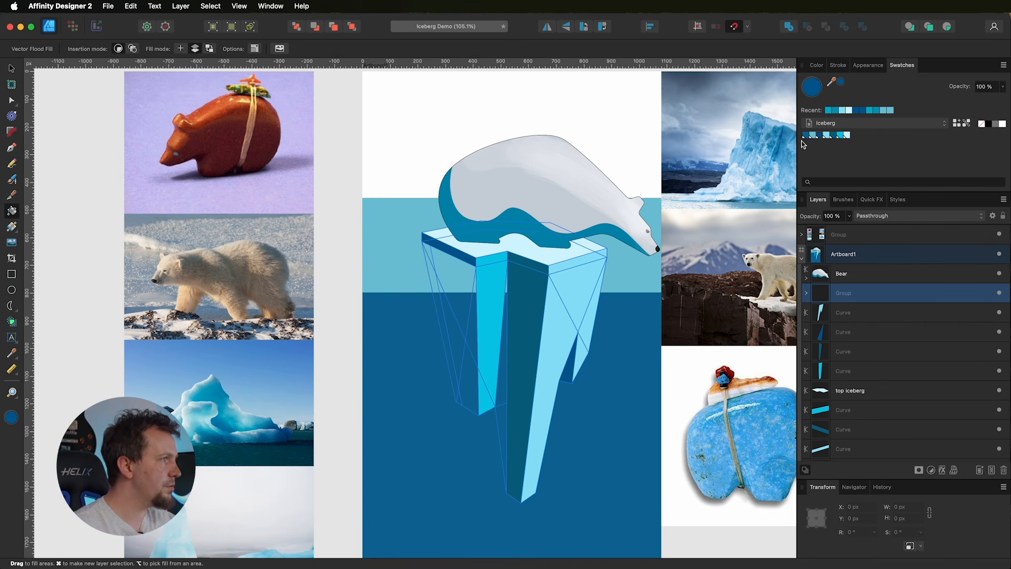
{"action": "left_click", "coordinate": [461, 296]}
{"action": "left_click_drag", "start_coordinate": [473, 373], "coordinate": [473, 338]}
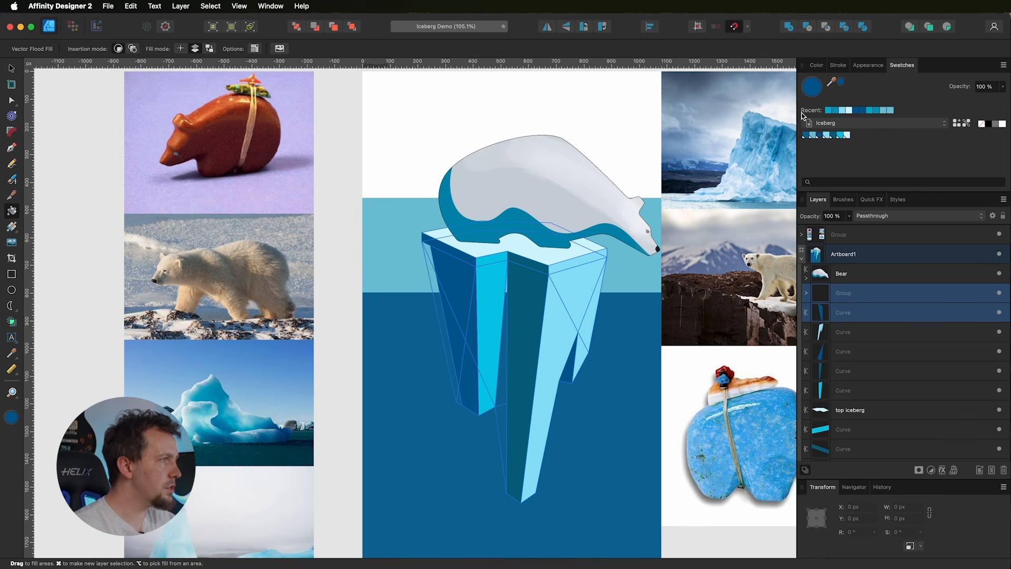
Step: Flood-fill the narrow facet along the iceberg's left edge with bright cyan and the thin gap beside the central column with dark blue
{"action": "left_click", "coordinate": [841, 136]}
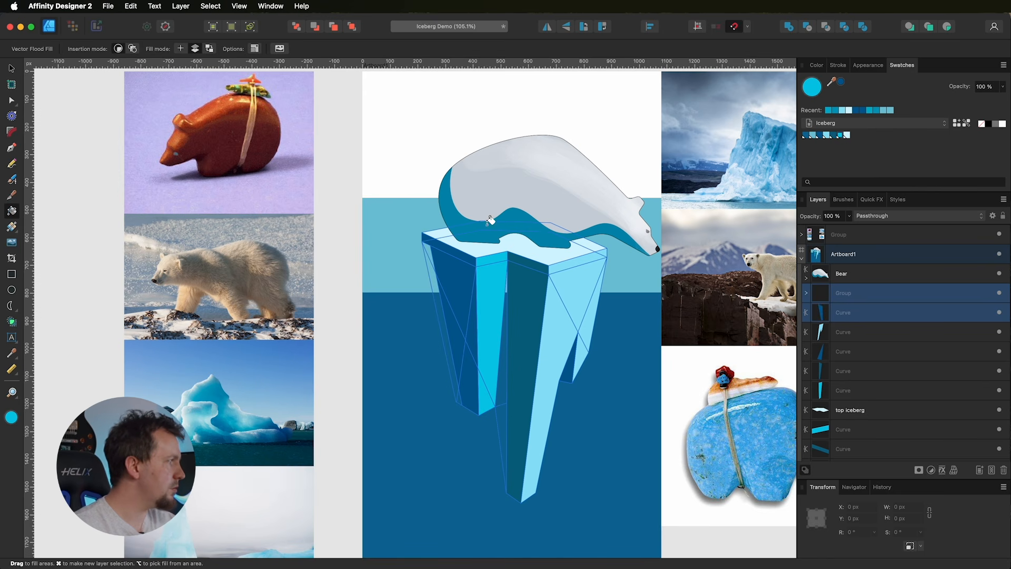
{"action": "left_click_drag", "start_coordinate": [433, 257], "coordinate": [658, 355]}
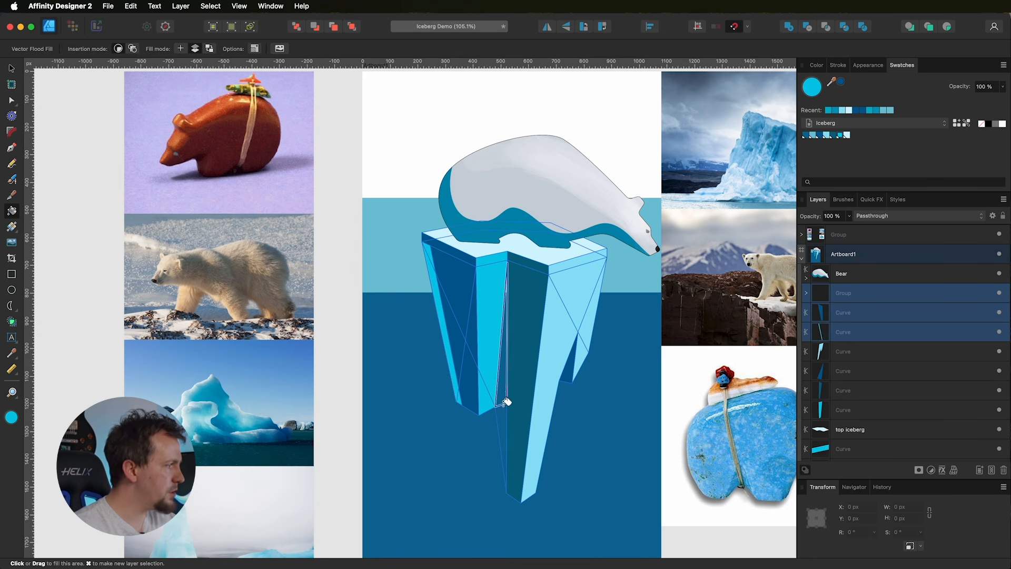
{"action": "left_click", "coordinate": [819, 135]}
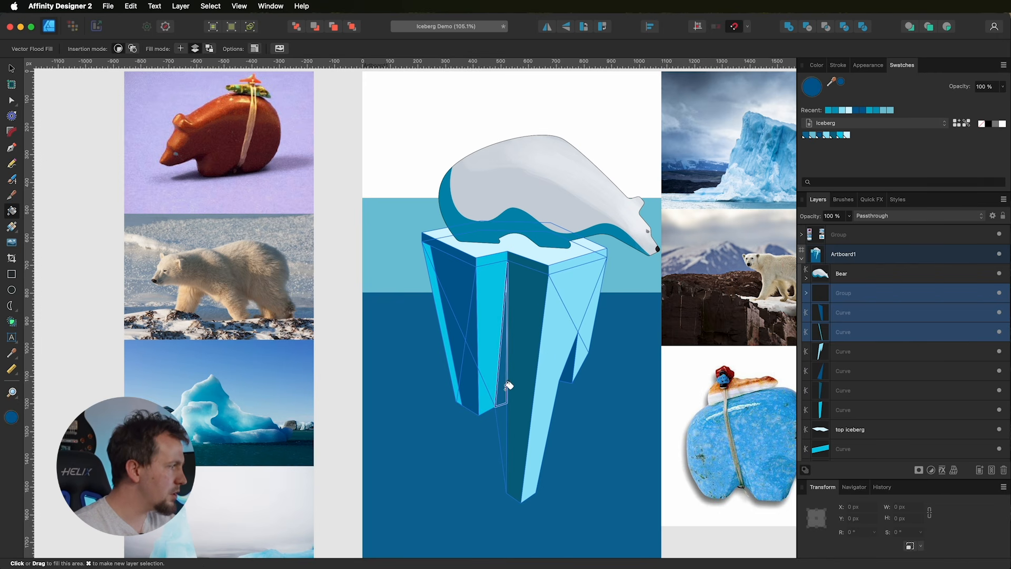
{"action": "left_click", "coordinate": [507, 413]}
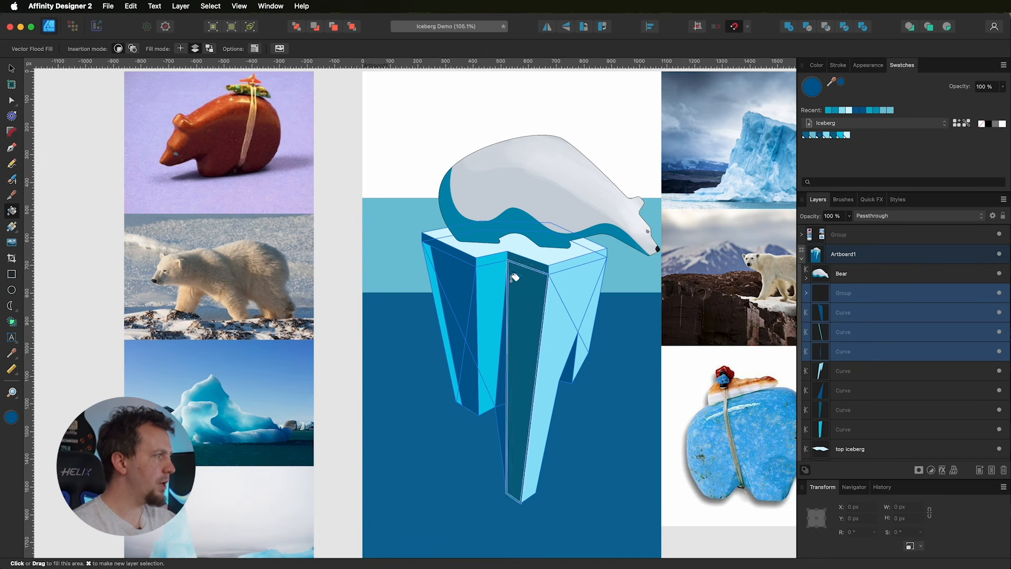
Step: Group the top iceberg shape with the four side-face curves beneath it and name the group Top Filled
{"action": "scroll", "coordinate": [869, 458], "scroll_direction": "down", "scroll_amount": 4}
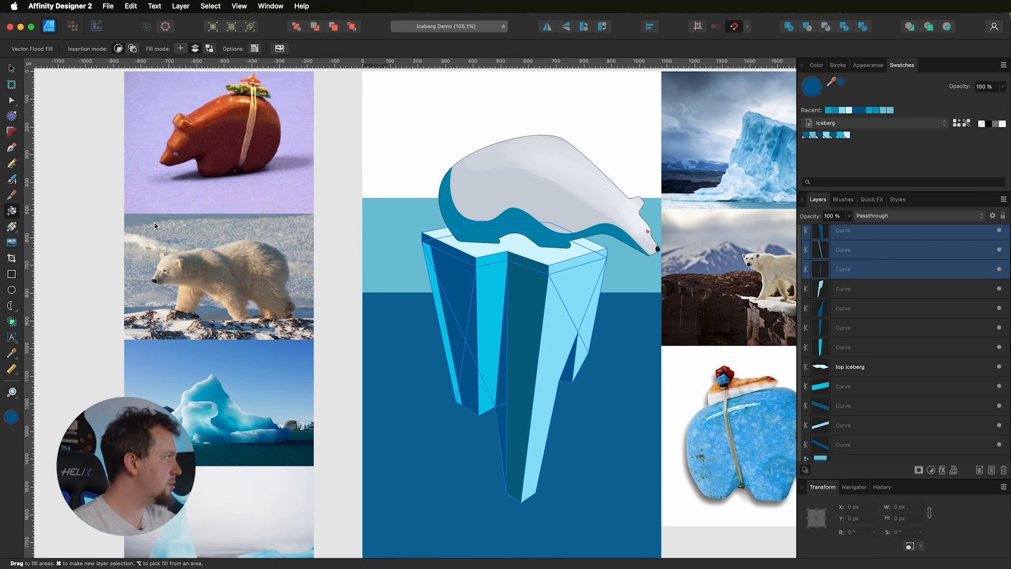
{"action": "key", "text": "v"}
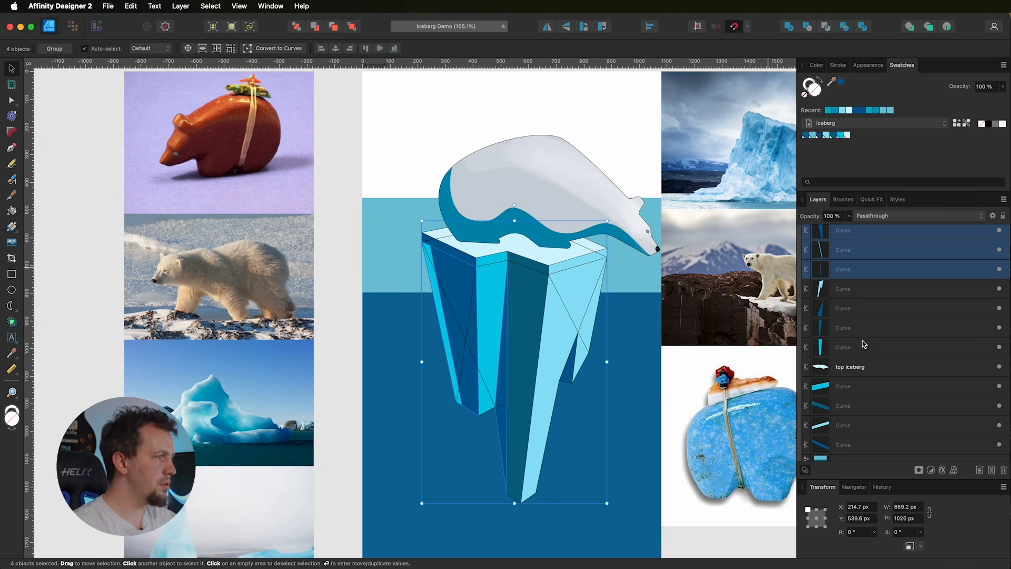
{"action": "left_click", "coordinate": [845, 387]}
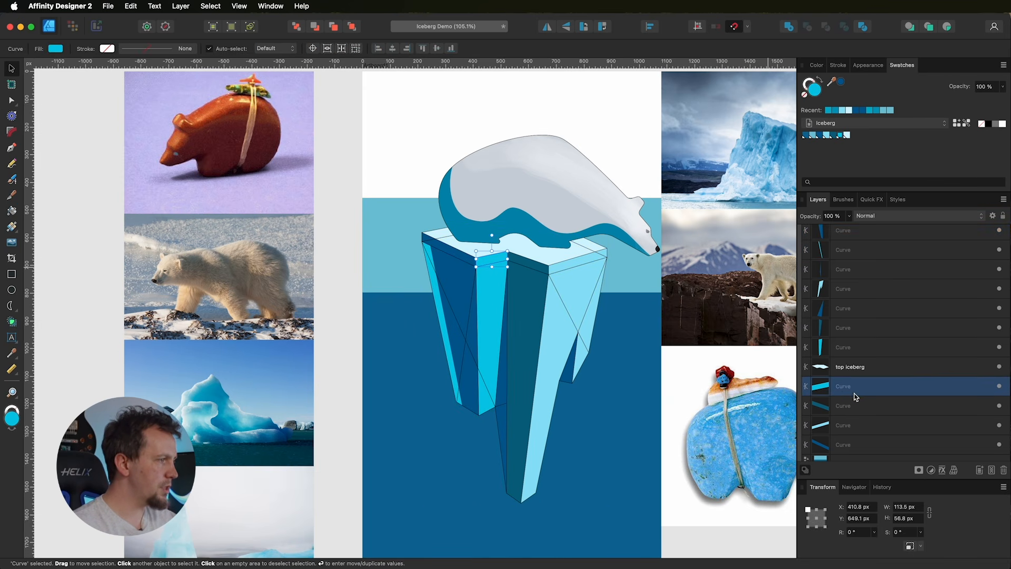
{"action": "scroll", "coordinate": [848, 419], "scroll_direction": "down", "scroll_amount": 1}
{"action": "left_click", "coordinate": [849, 439], "text": "shift"}
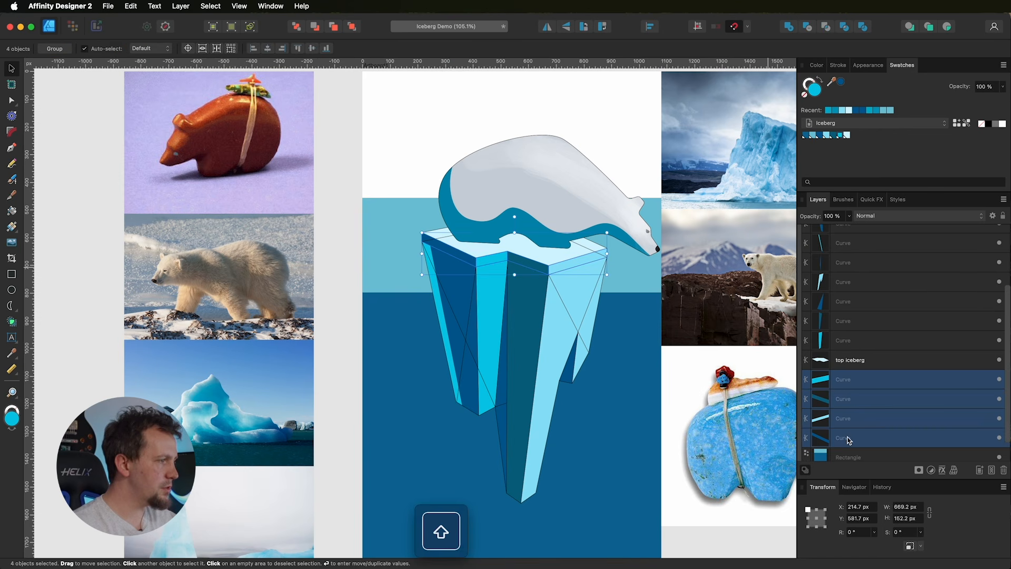
{"action": "left_click", "coordinate": [850, 360], "text": "shift"}
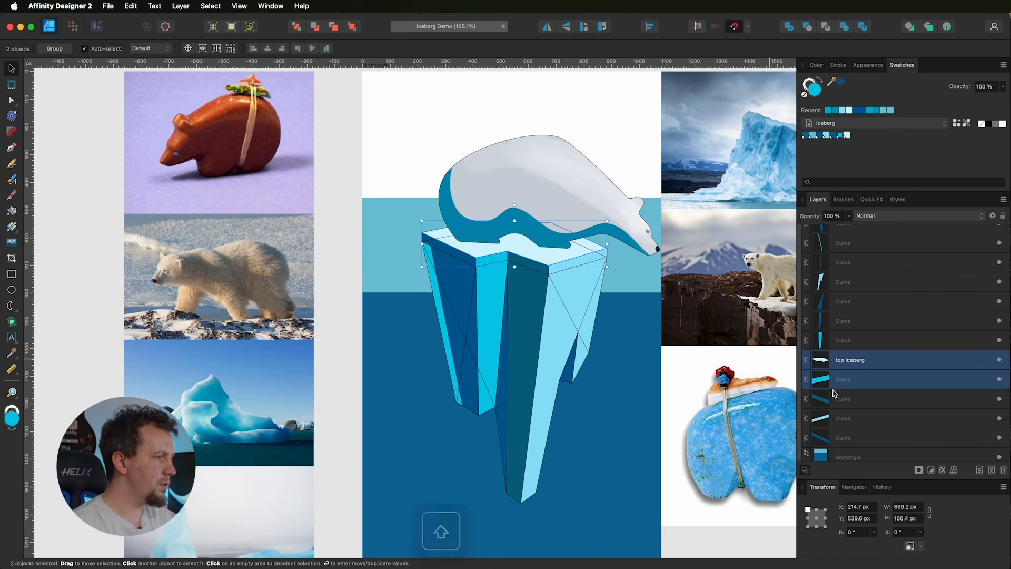
{"action": "left_click", "coordinate": [875, 366]}
{"action": "left_click", "coordinate": [858, 440], "text": "shift"}
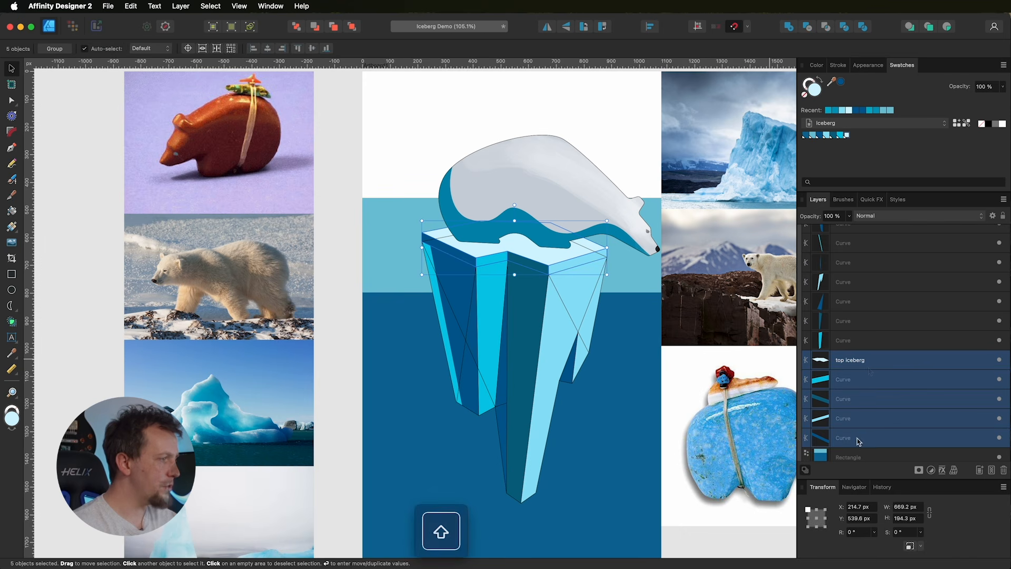
{"action": "key", "text": "super+g"}
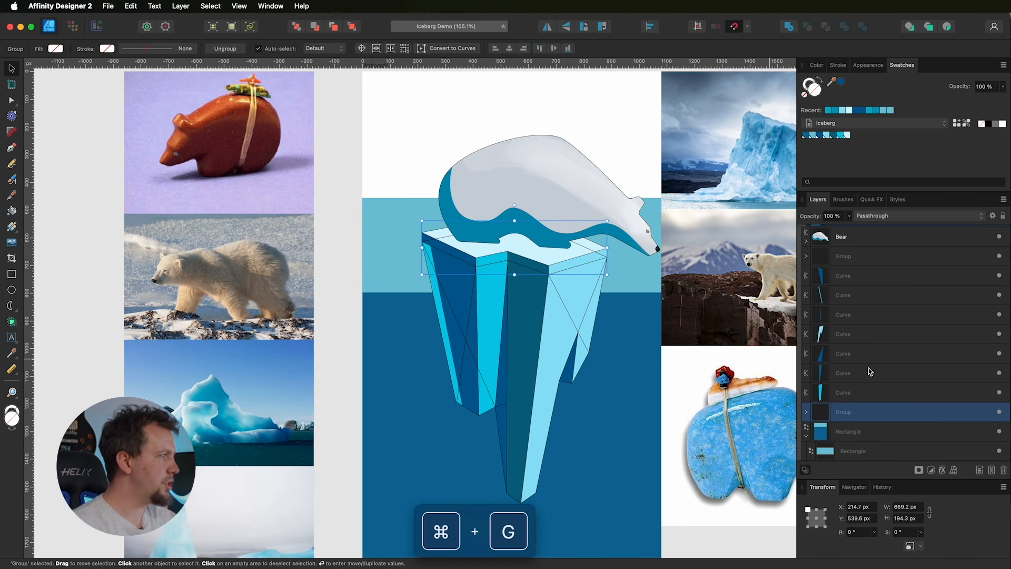
{"action": "double_click", "coordinate": [850, 418]}
{"action": "type", "text": "Top Filled"}
{"action": "key", "text": "Return"}
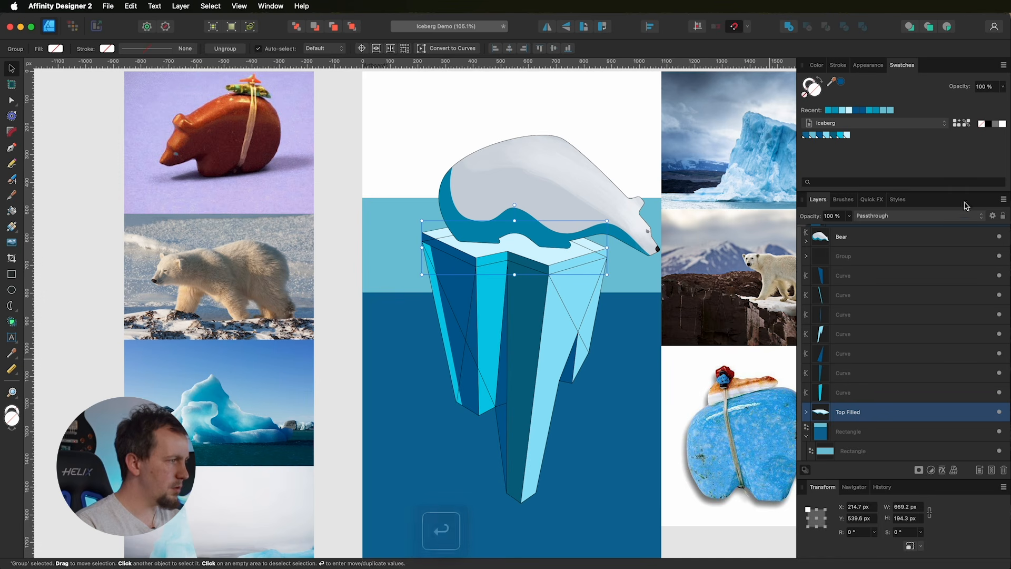
Step: Group the seven filled underwater facet curves and name the group Bottom Filled
{"action": "left_click", "coordinate": [492, 337]}
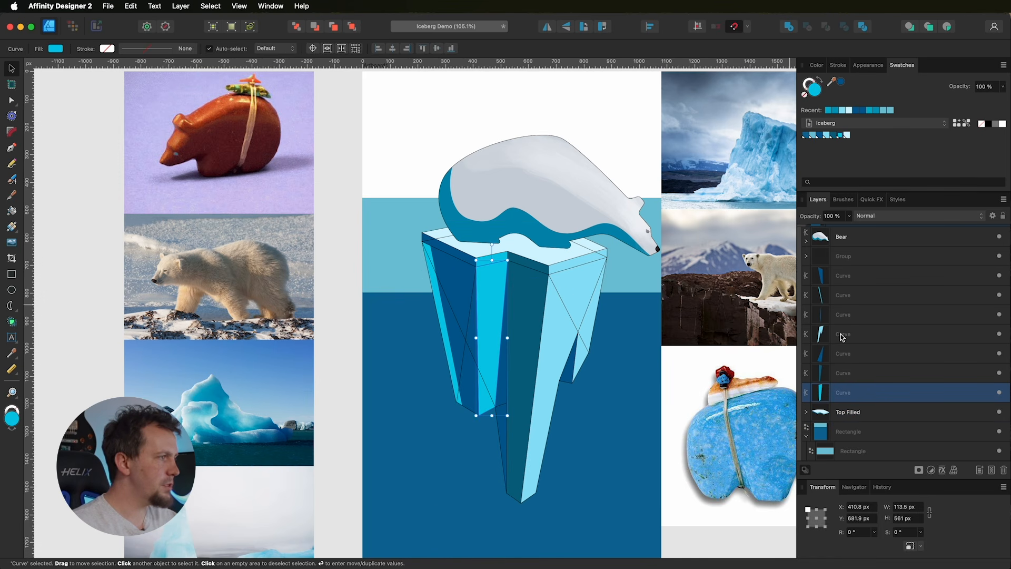
{"action": "scroll", "coordinate": [841, 338], "scroll_direction": "up", "scroll_amount": 1}
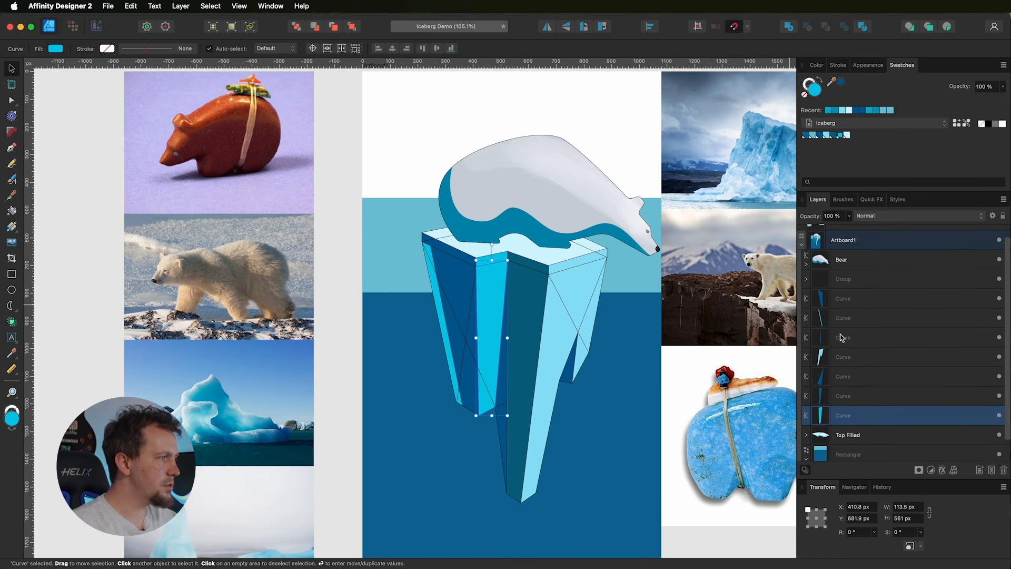
{"action": "left_click", "coordinate": [854, 304], "text": "shift"}
{"action": "left_click", "coordinate": [853, 304]}
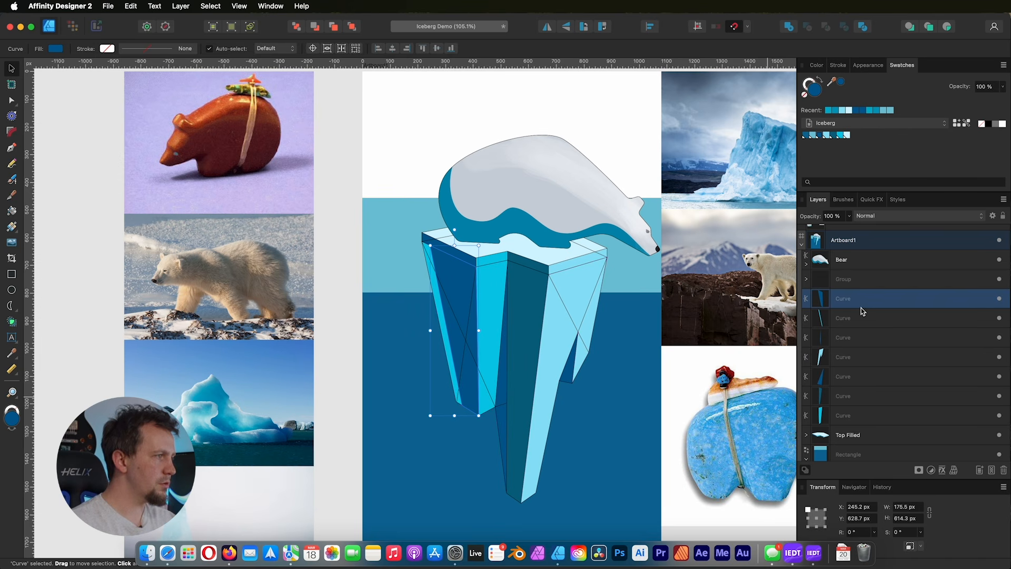
{"action": "left_click", "coordinate": [859, 419], "text": "shift"}
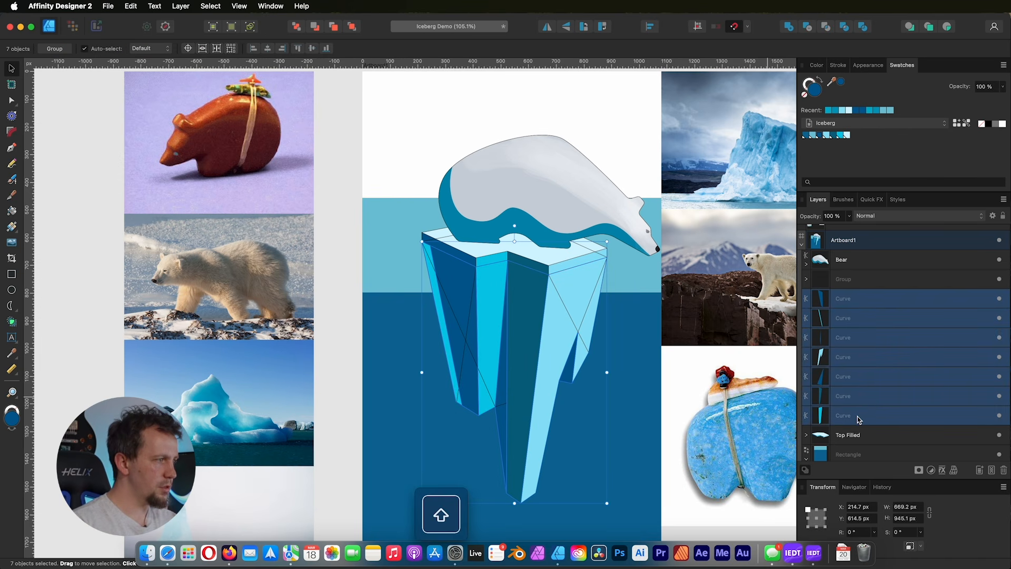
{"action": "key", "text": "super+g"}
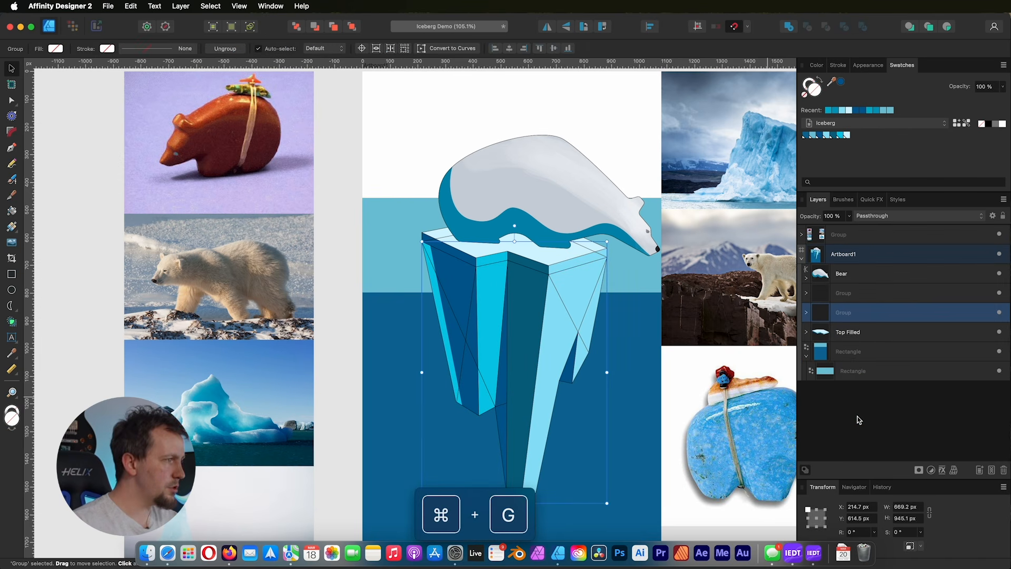
{"action": "double_click", "coordinate": [849, 312]}
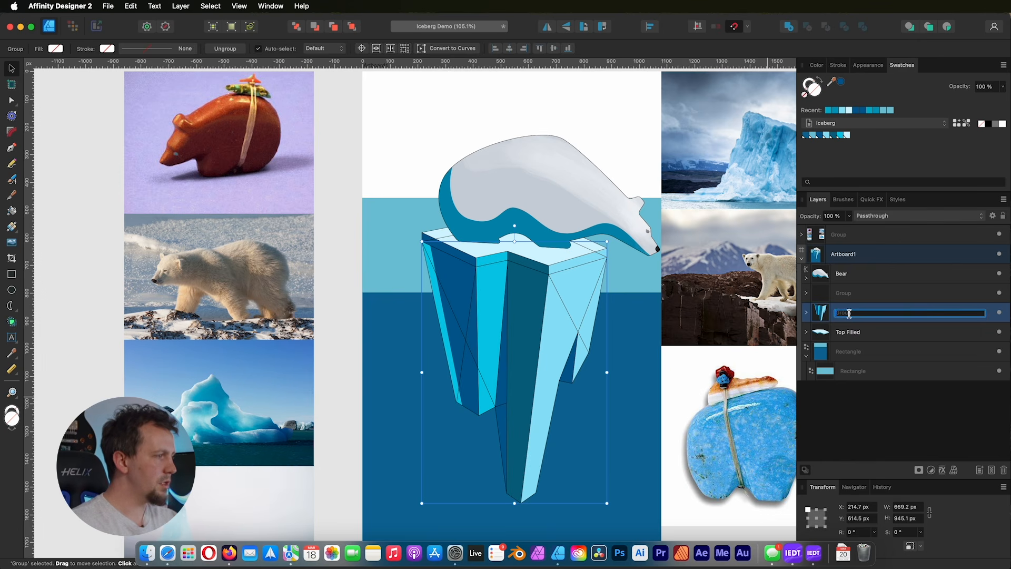
{"action": "type", "text": "Bottom Filled"}
{"action": "left_click", "coordinate": [898, 336]}
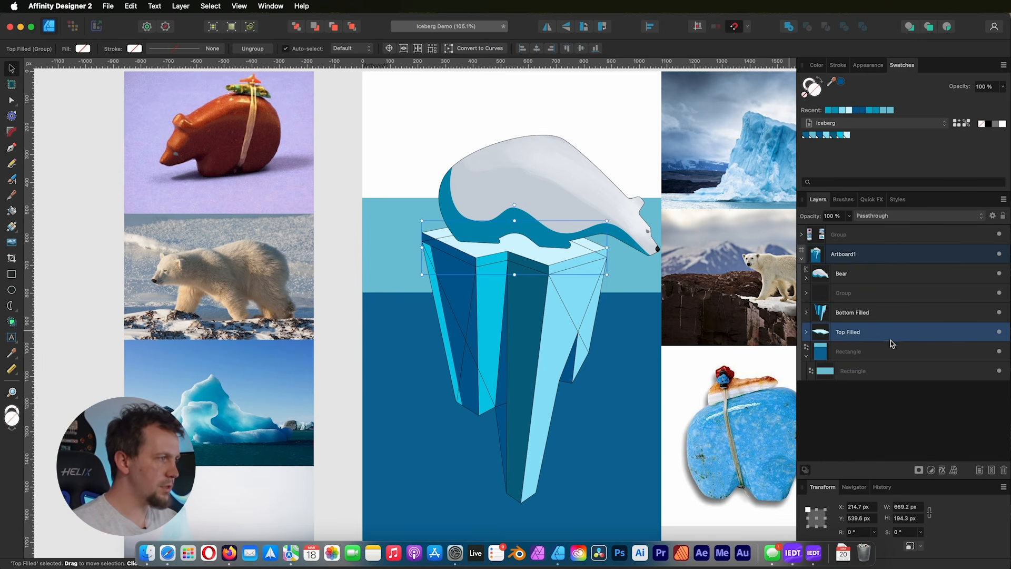
Step: Nest both filled groups inside the dark blue water rectangle, with Bottom Filled beneath the lighter rectangle and Top Filled above it
{"action": "left_click_drag", "start_coordinate": [854, 315], "coordinate": [856, 384]}
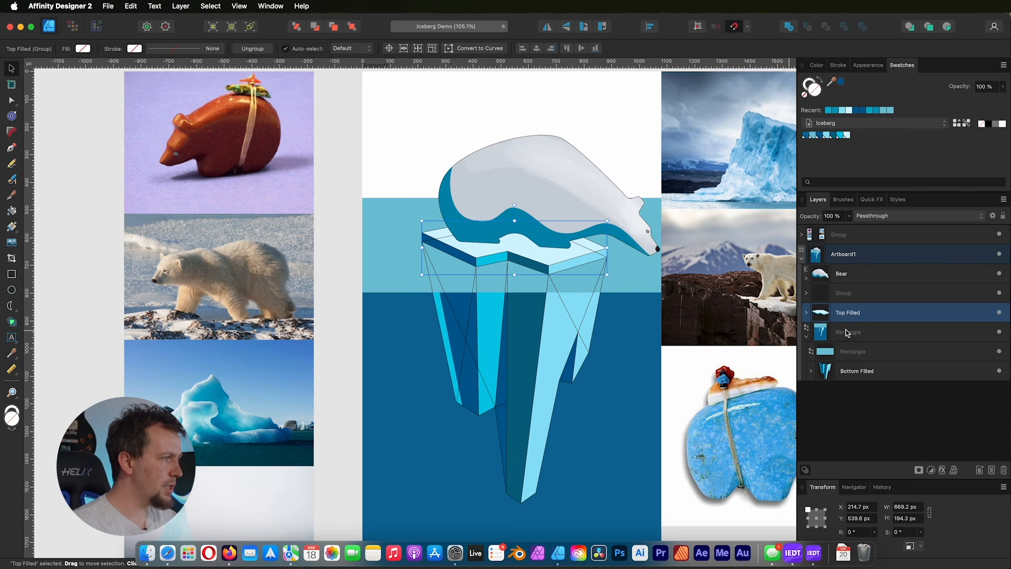
{"action": "left_click_drag", "start_coordinate": [854, 313], "coordinate": [855, 343]}
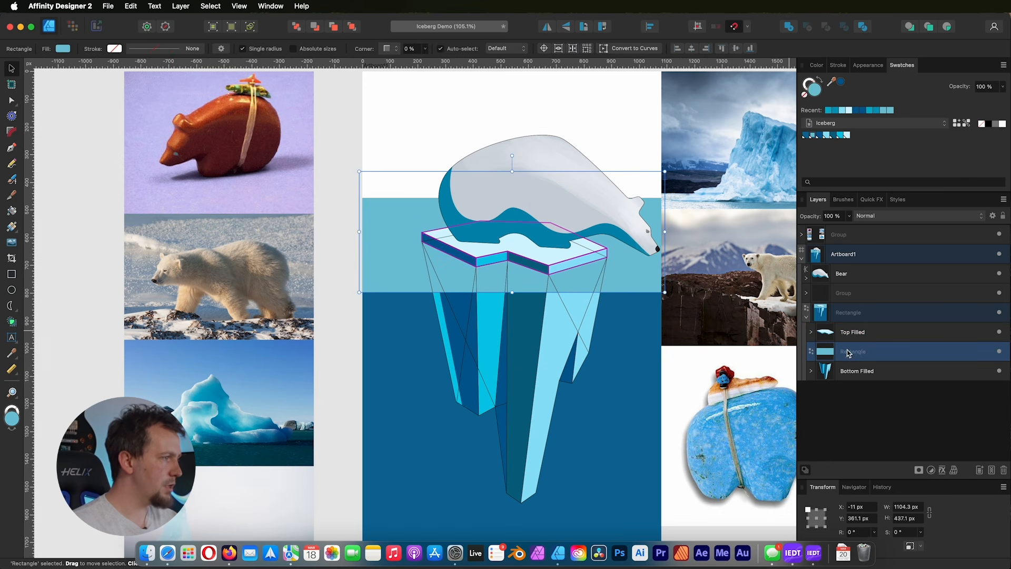
{"action": "left_click", "coordinate": [849, 372]}
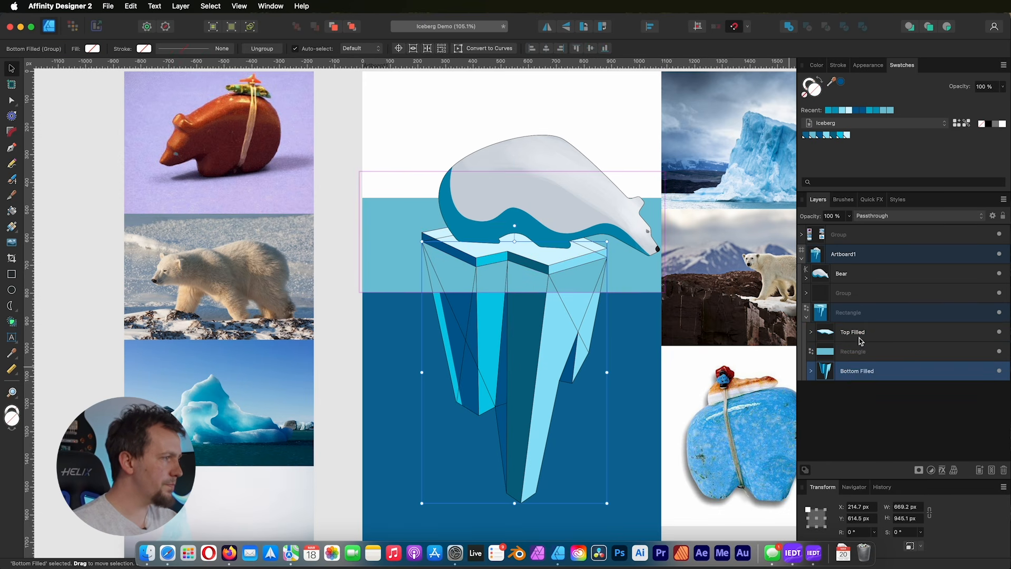
{"action": "left_click", "coordinate": [853, 332]}
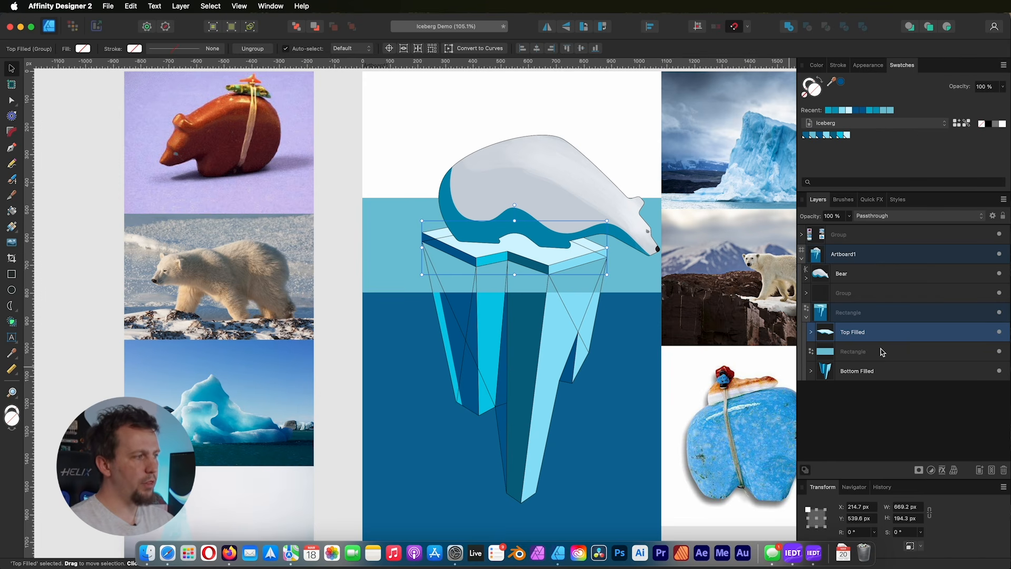
{"action": "left_click", "coordinate": [854, 372]}
{"action": "left_click", "coordinate": [859, 333], "text": "super"}
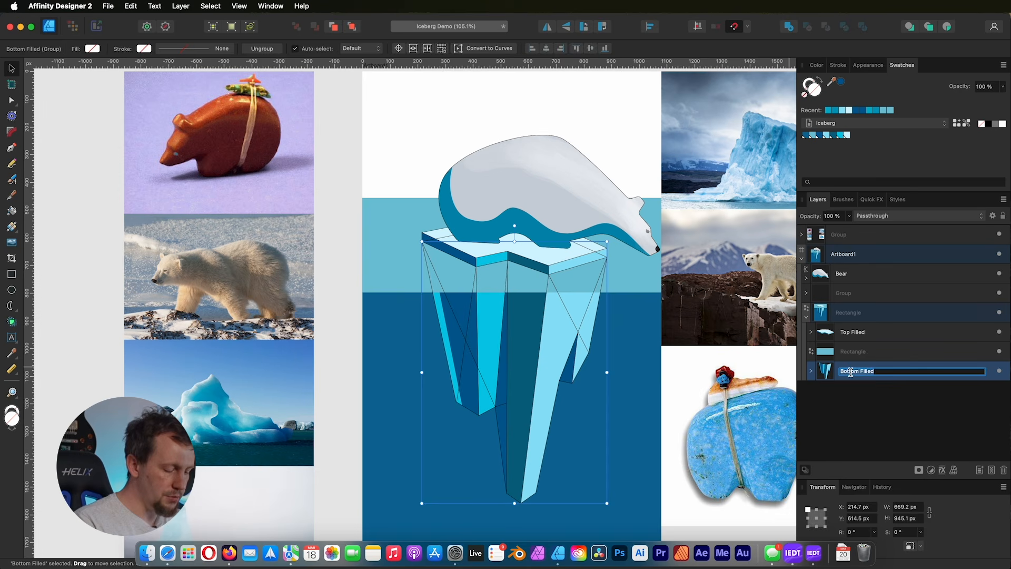
{"action": "key", "text": "Escape"}
{"action": "key", "text": "Escape"}
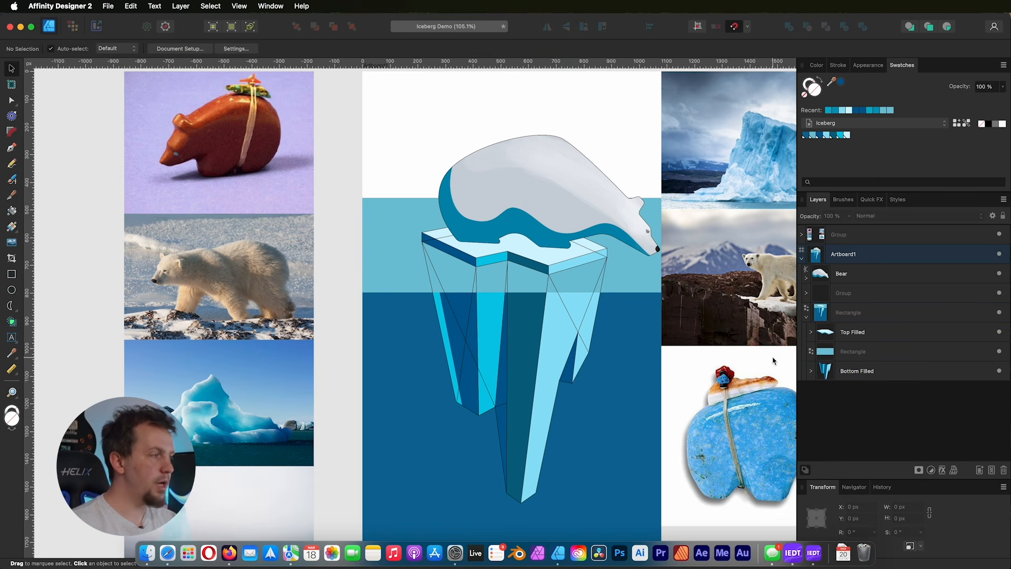
Step: Rename the Bottom Filled and Top Filled groups both as iceberg
{"action": "double_click", "coordinate": [862, 375]}
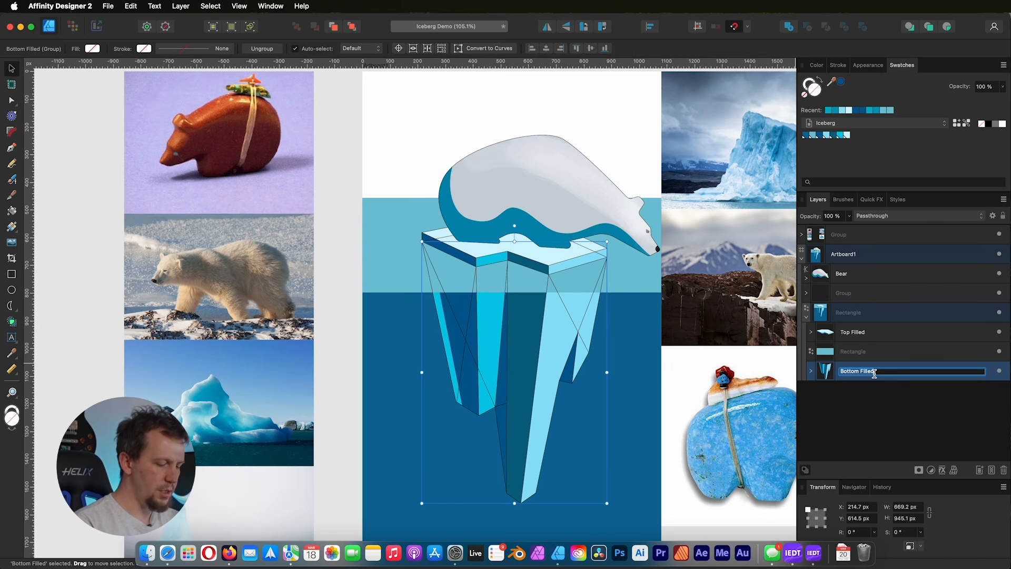
{"action": "type", "text": "iceberg"}
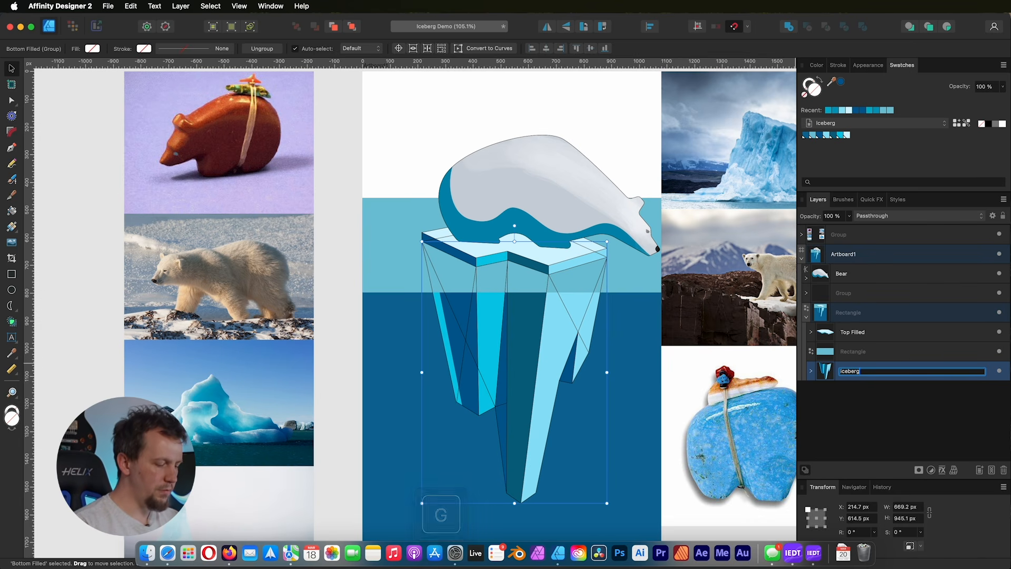
{"action": "key", "text": "super+a"}
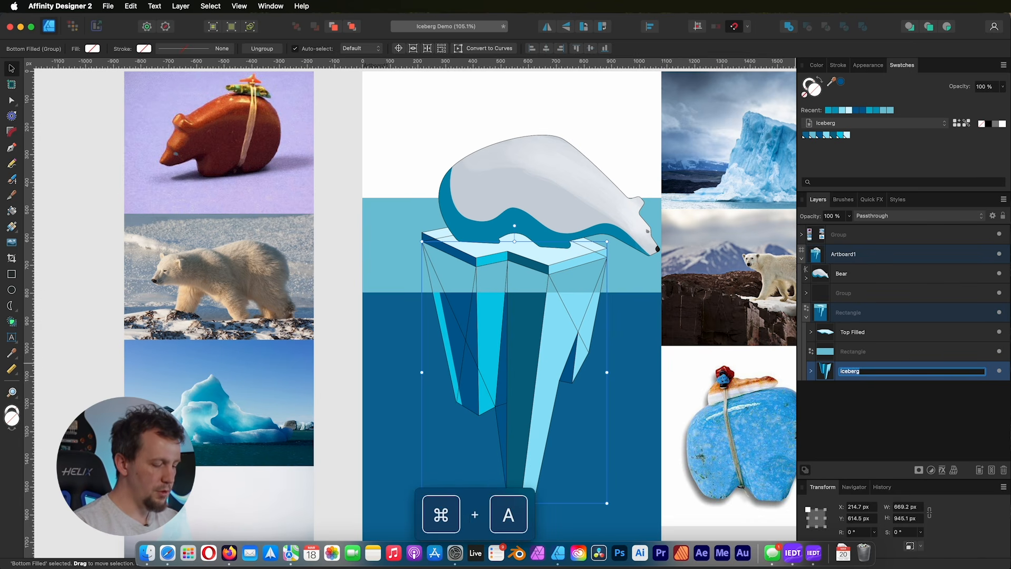
{"action": "key", "text": "super+c"}
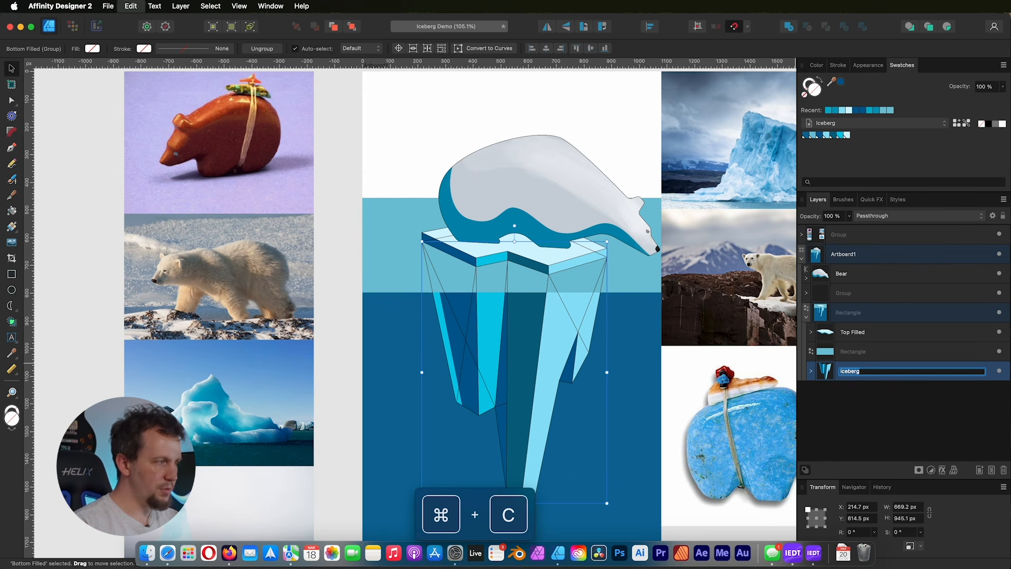
{"action": "left_click", "coordinate": [851, 410]}
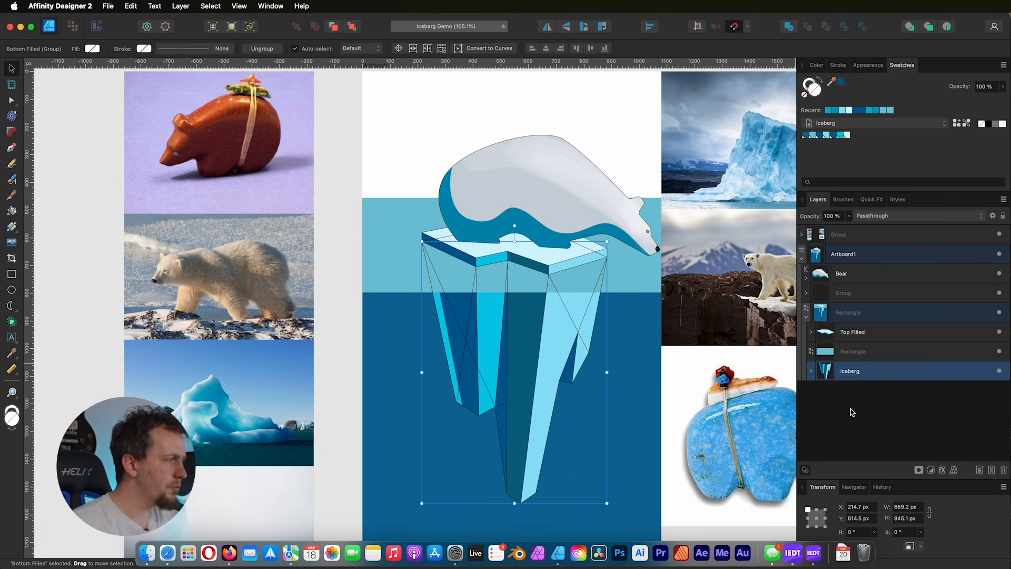
{"action": "left_click", "coordinate": [854, 332]}
{"action": "double_click", "coordinate": [854, 332]}
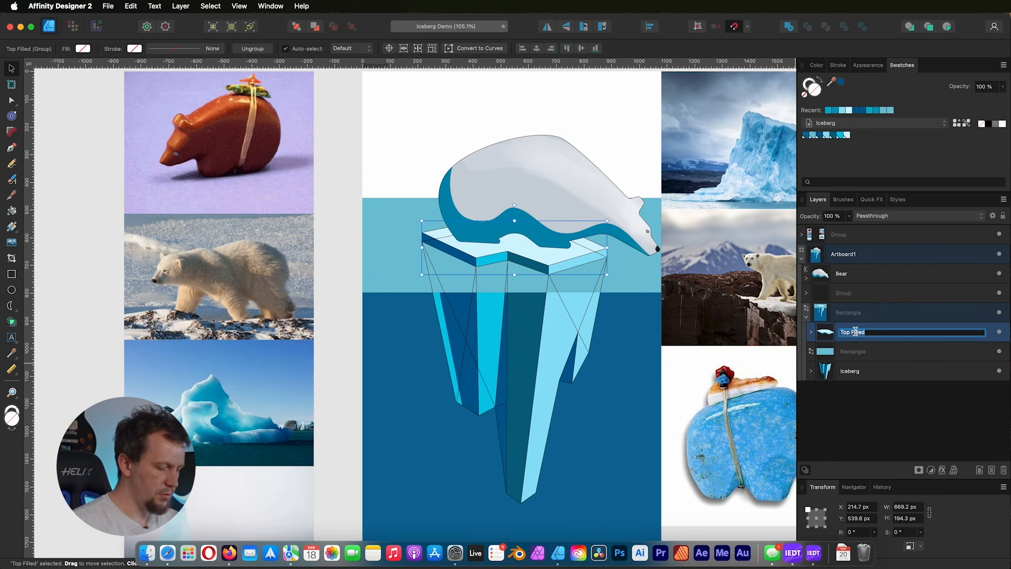
{"action": "key", "text": "super+v"}
{"action": "left_click", "coordinate": [880, 407]}
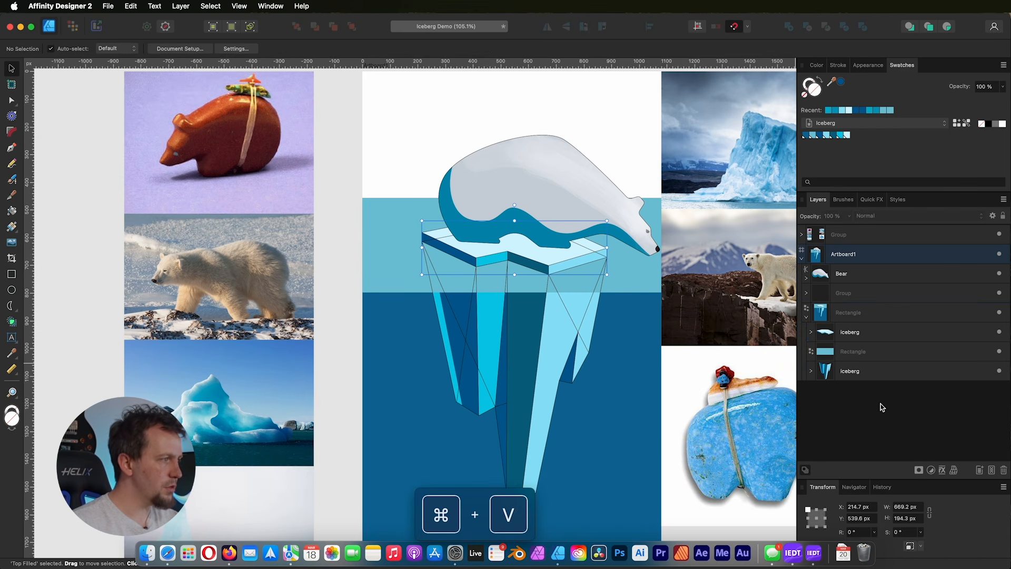
Step: Select all objects that share the upper iceberg group's name
{"action": "left_click", "coordinate": [873, 335]}
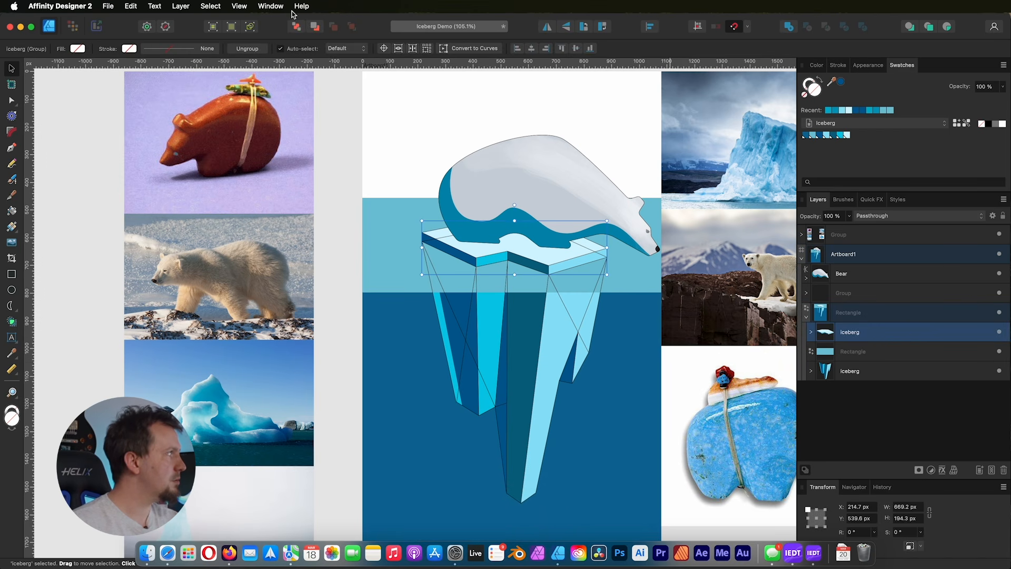
{"action": "left_click", "coordinate": [210, 6]}
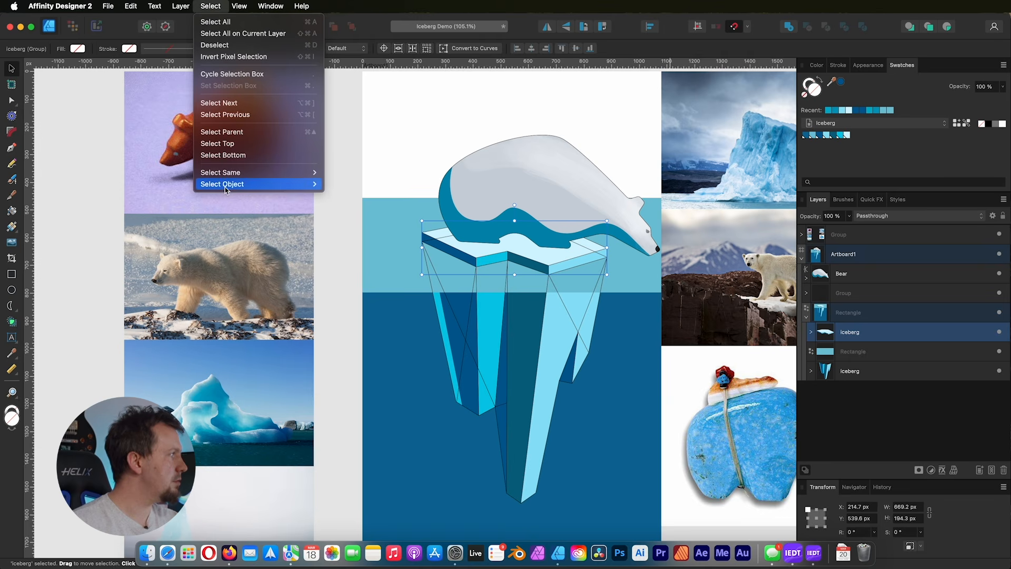
{"action": "mouse_move", "coordinate": [236, 179]}
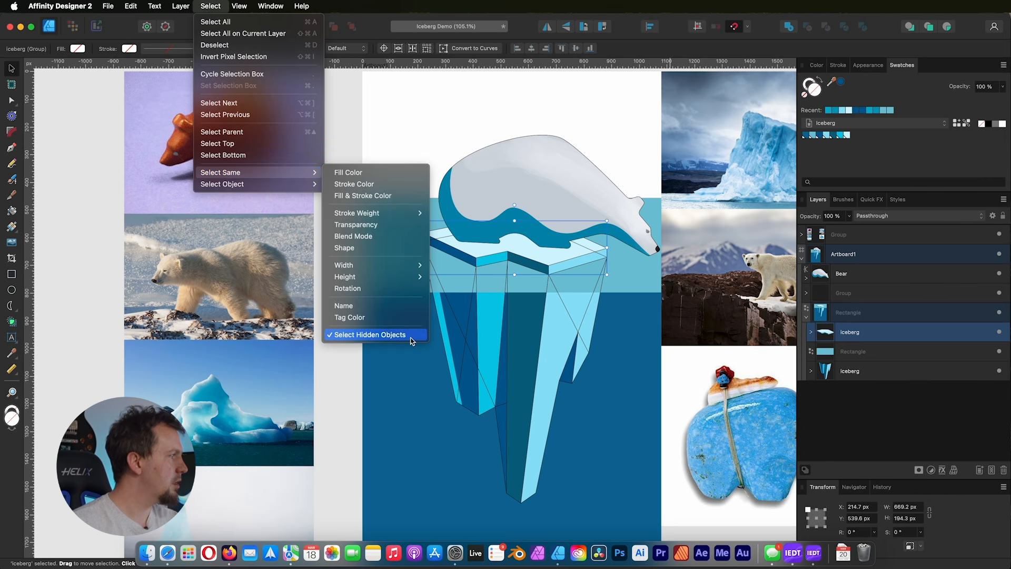
{"action": "left_click", "coordinate": [363, 305]}
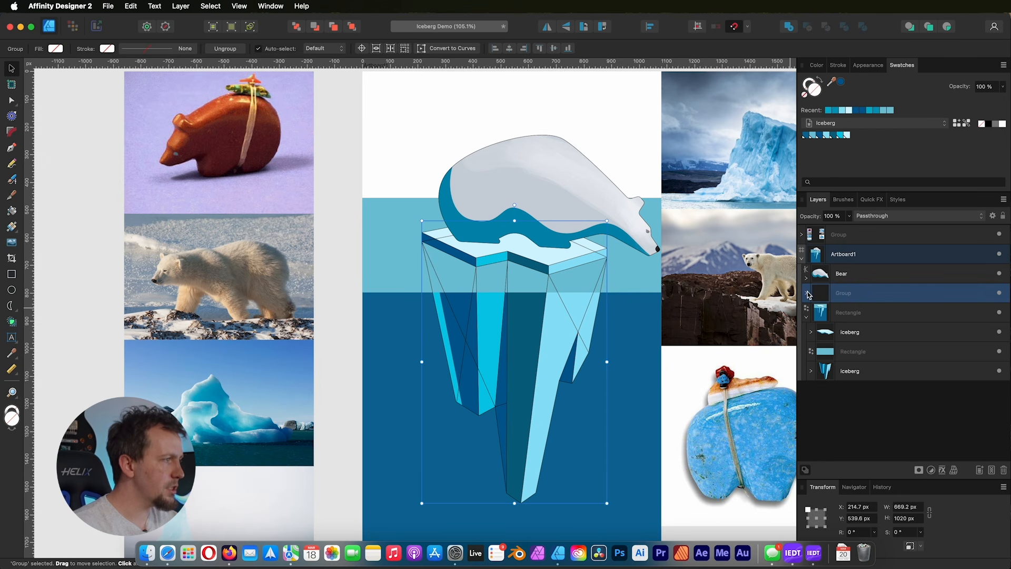
Step: Cut the two top iceberg outlines and the five curves directly above bottom iceberg out of the outline group
{"action": "left_click", "coordinate": [805, 293]}
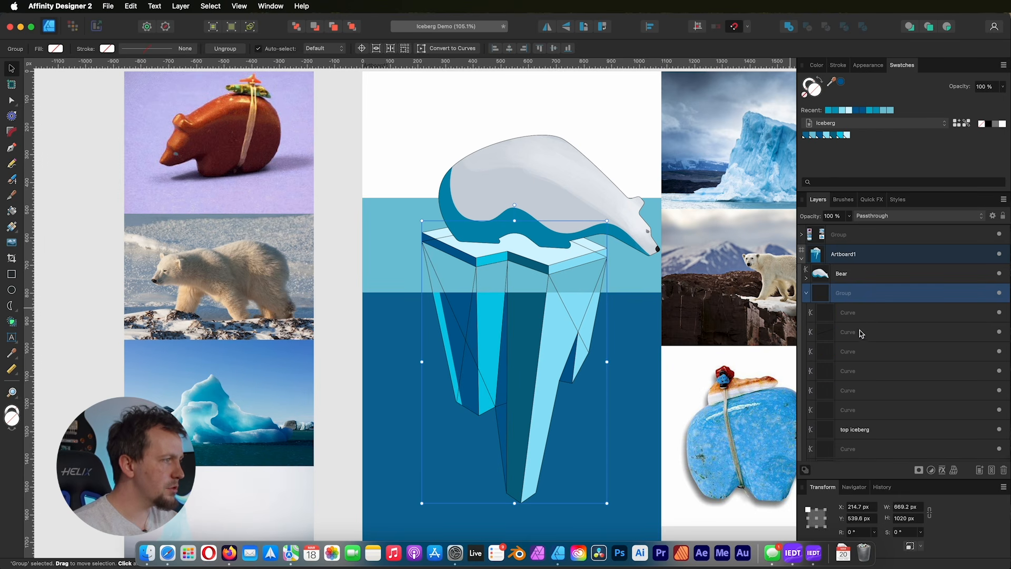
{"action": "scroll", "coordinate": [870, 331], "scroll_direction": "down", "scroll_amount": 5}
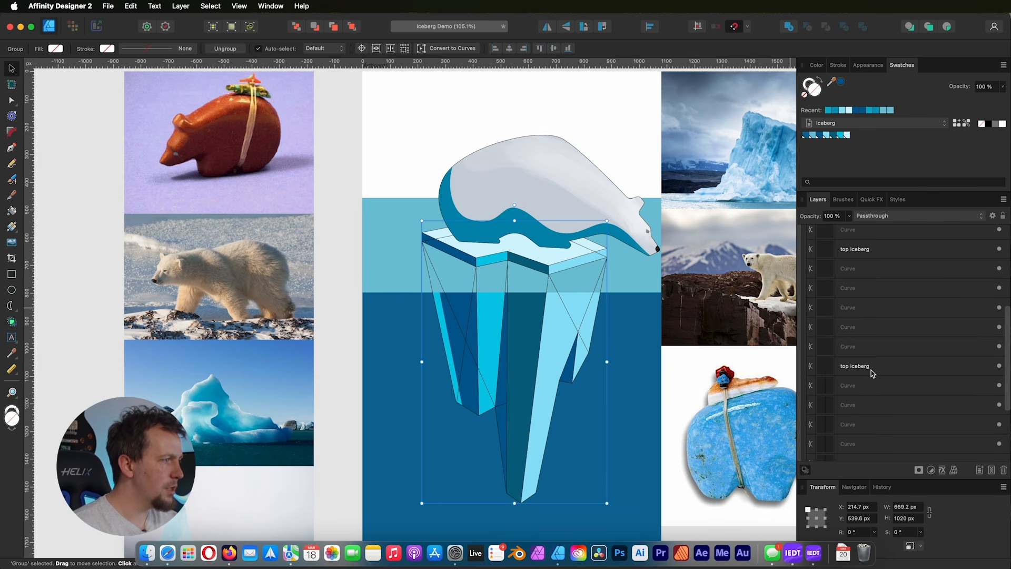
{"action": "left_click", "coordinate": [870, 368]}
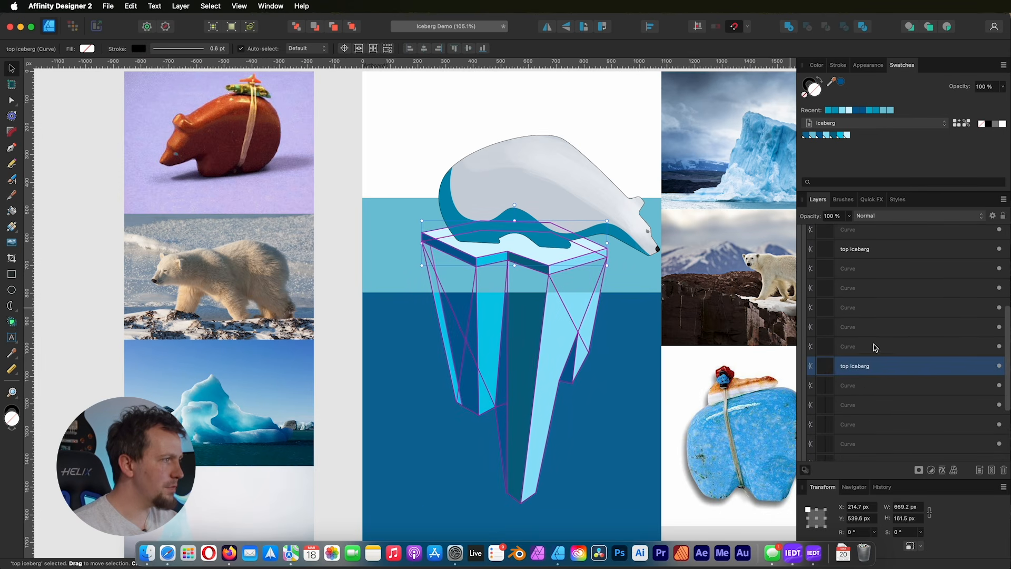
{"action": "left_click", "coordinate": [879, 248], "text": "super"}
{"action": "scroll", "coordinate": [866, 403], "scroll_direction": "down", "scroll_amount": 2}
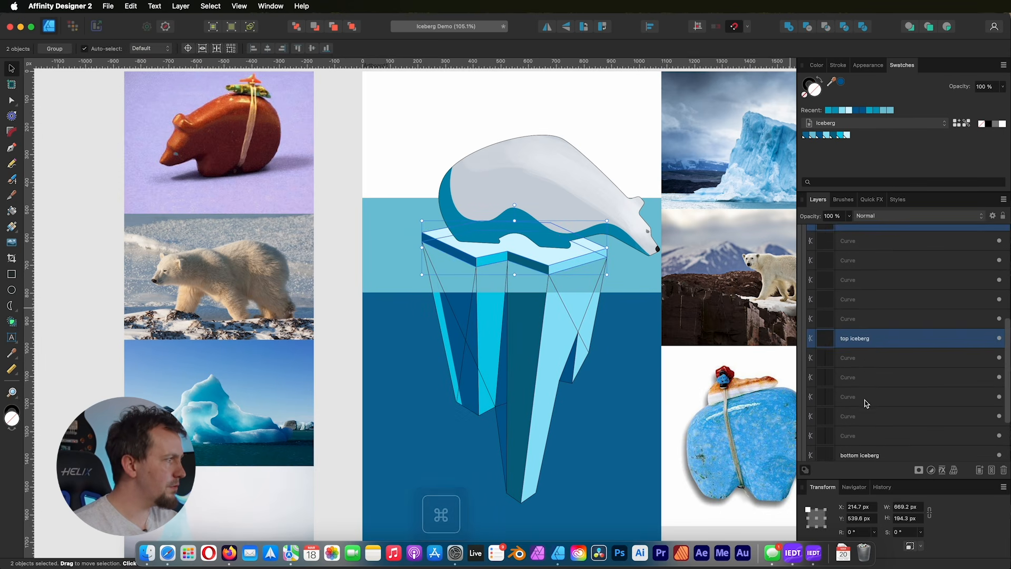
{"action": "scroll", "coordinate": [869, 391], "scroll_direction": "down", "scroll_amount": 1}
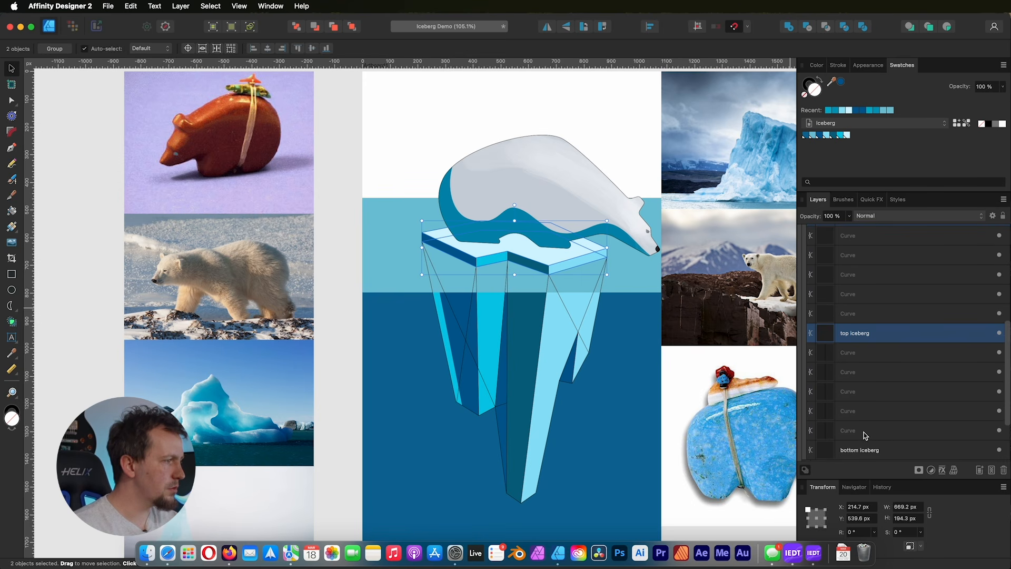
{"action": "left_click", "coordinate": [866, 430], "text": "super"}
{"action": "left_click", "coordinate": [868, 412], "text": "super"}
{"action": "left_click", "coordinate": [868, 374], "text": "super"}
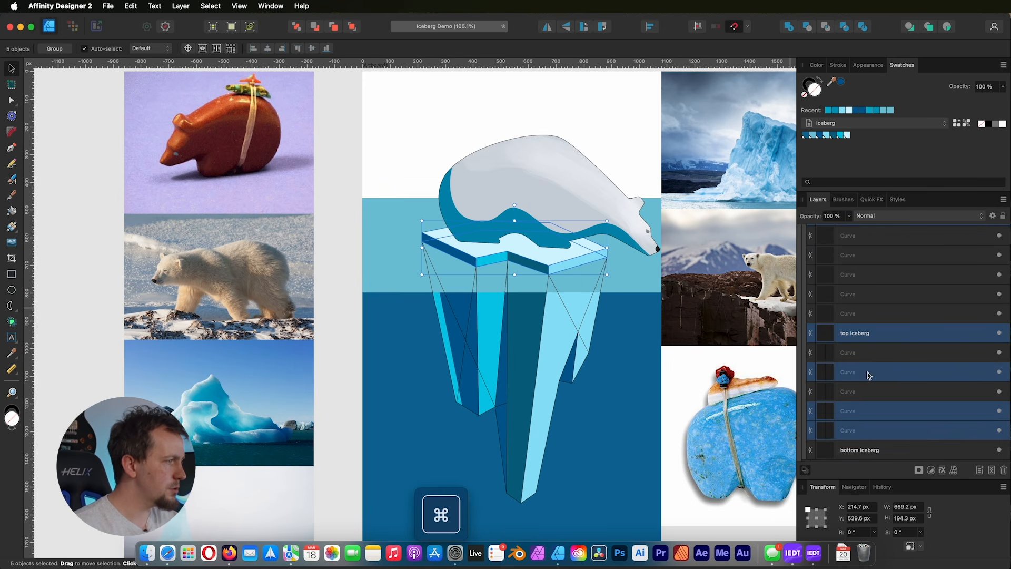
{"action": "left_click", "coordinate": [863, 392], "text": "super"}
{"action": "left_click", "coordinate": [864, 354], "text": "super"}
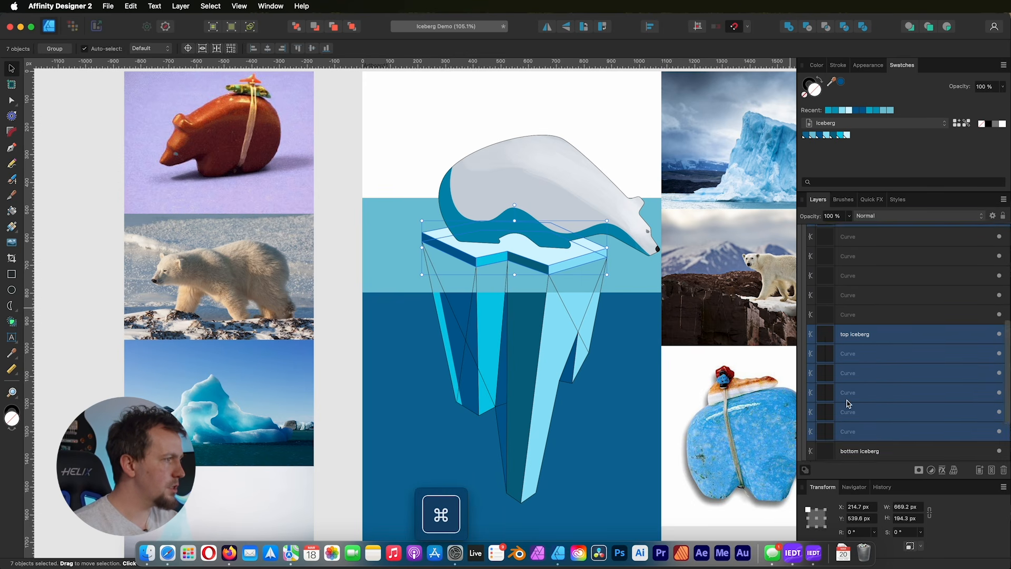
{"action": "key", "text": "super+j"}
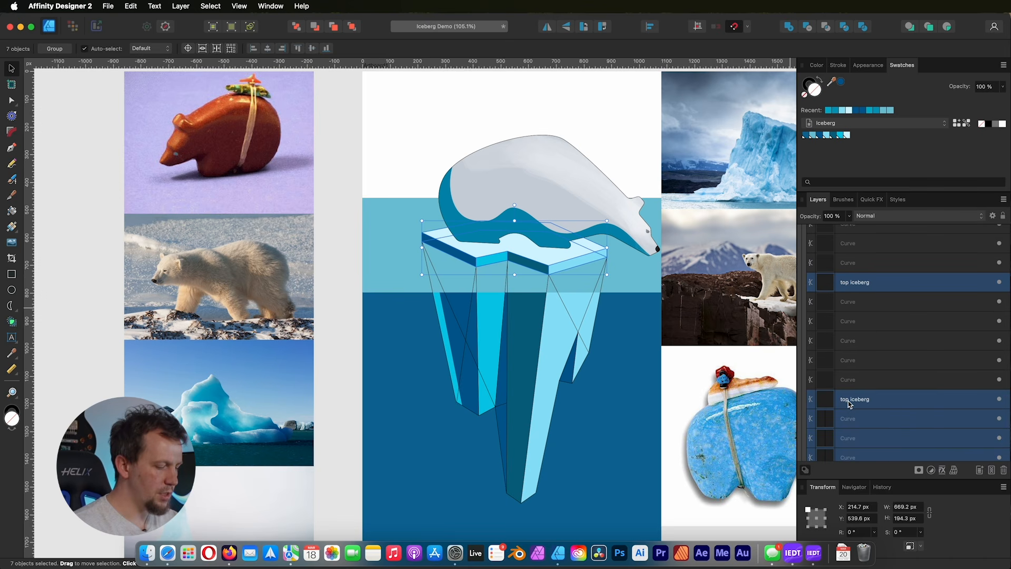
{"action": "key", "text": "super+x"}
Step: Paste the cut outline curves above the upper iceberg group inside the dark blue water rectangle and group them
{"action": "scroll", "coordinate": [862, 402], "scroll_direction": "down", "scroll_amount": 1}
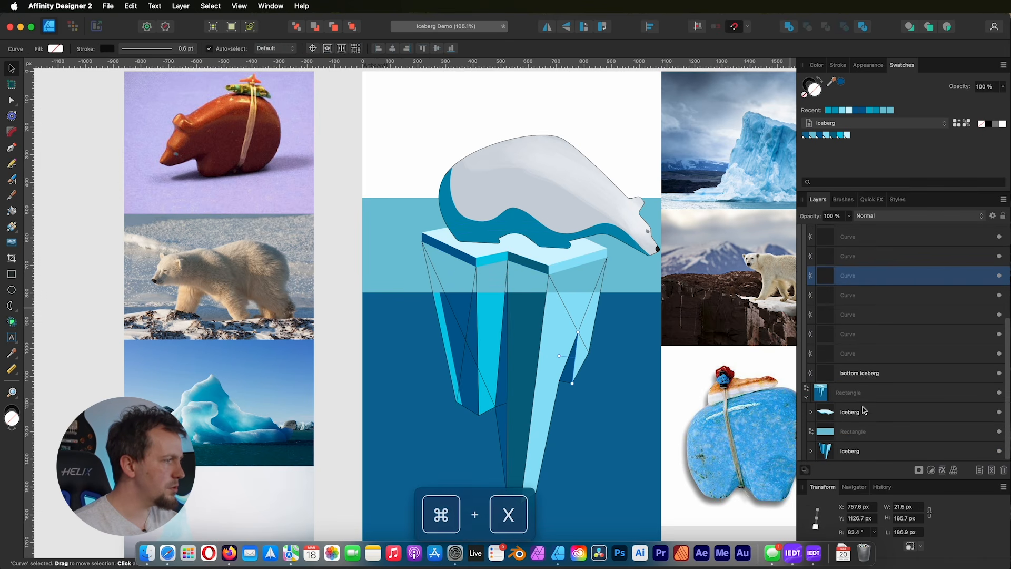
{"action": "left_click", "coordinate": [854, 434]}
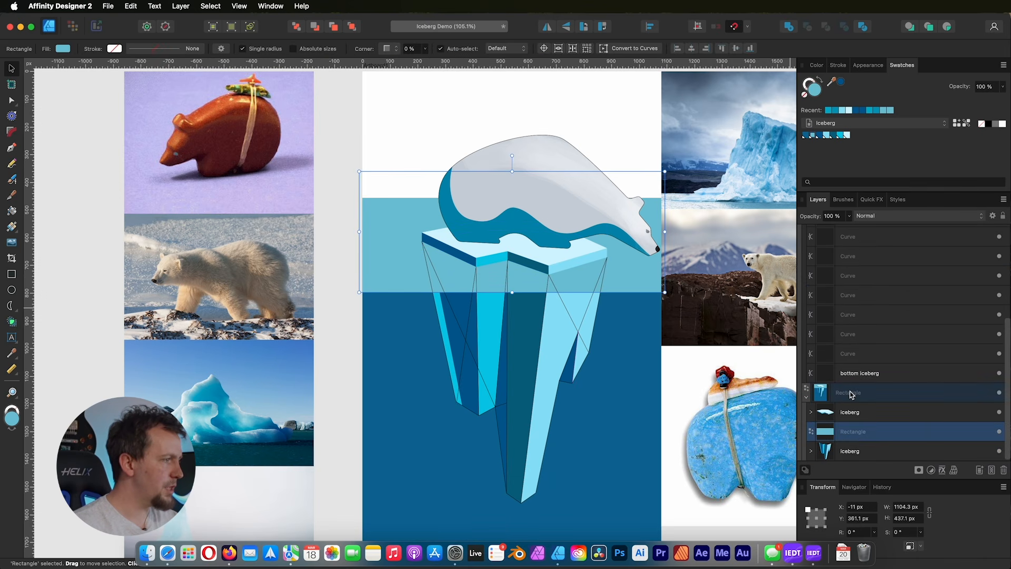
{"action": "left_click", "coordinate": [851, 394]}
{"action": "left_click", "coordinate": [851, 412]}
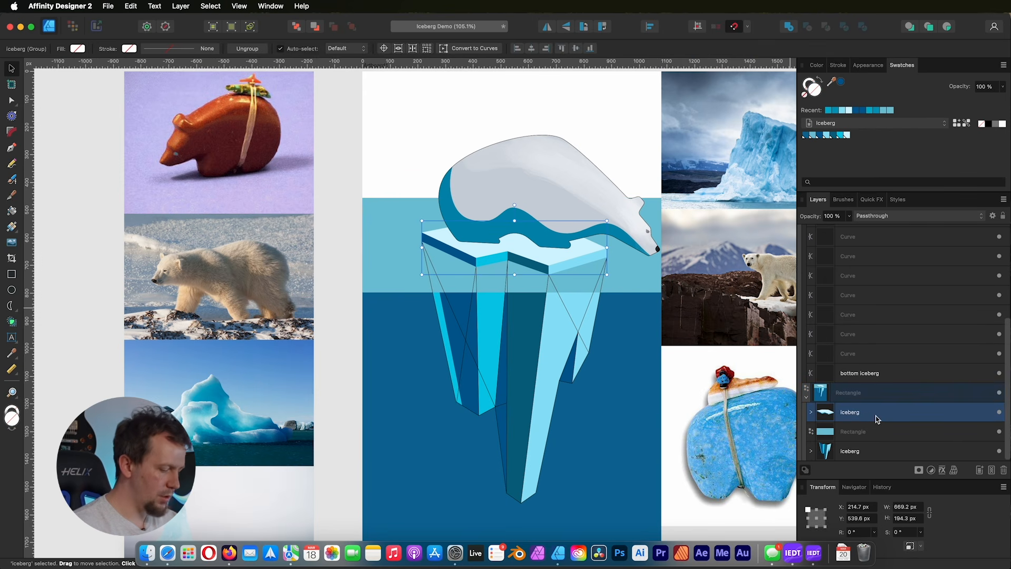
{"action": "key", "text": "super+v"}
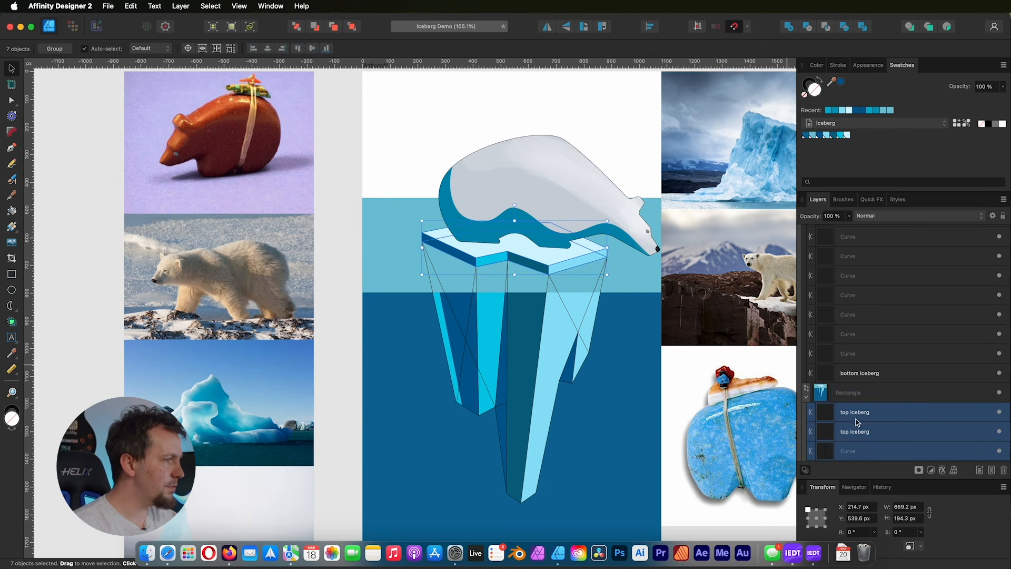
{"action": "scroll", "coordinate": [855, 421], "scroll_direction": "down", "scroll_amount": 3}
{"action": "key", "text": "super"}
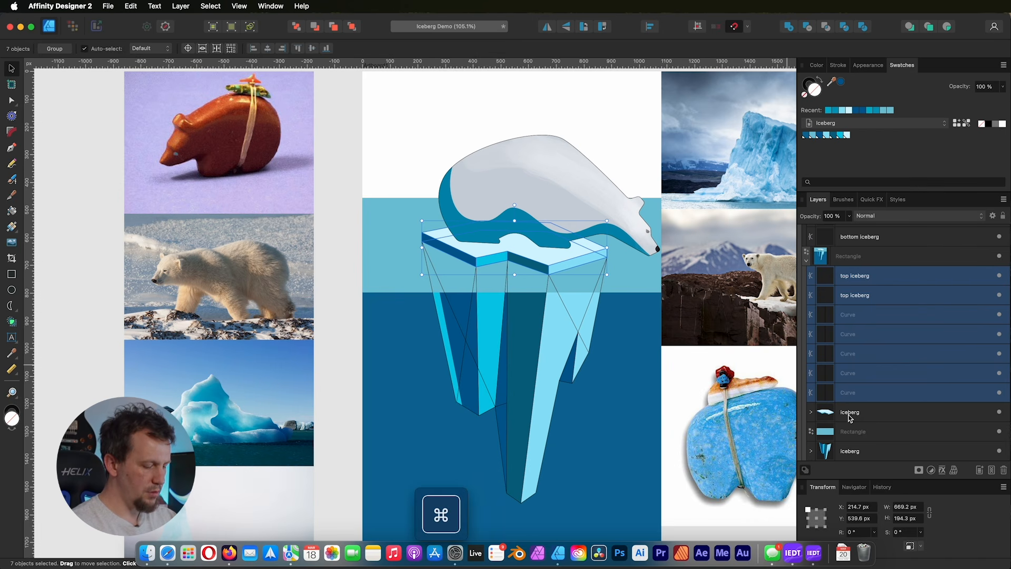
{"action": "key", "text": "super+g"}
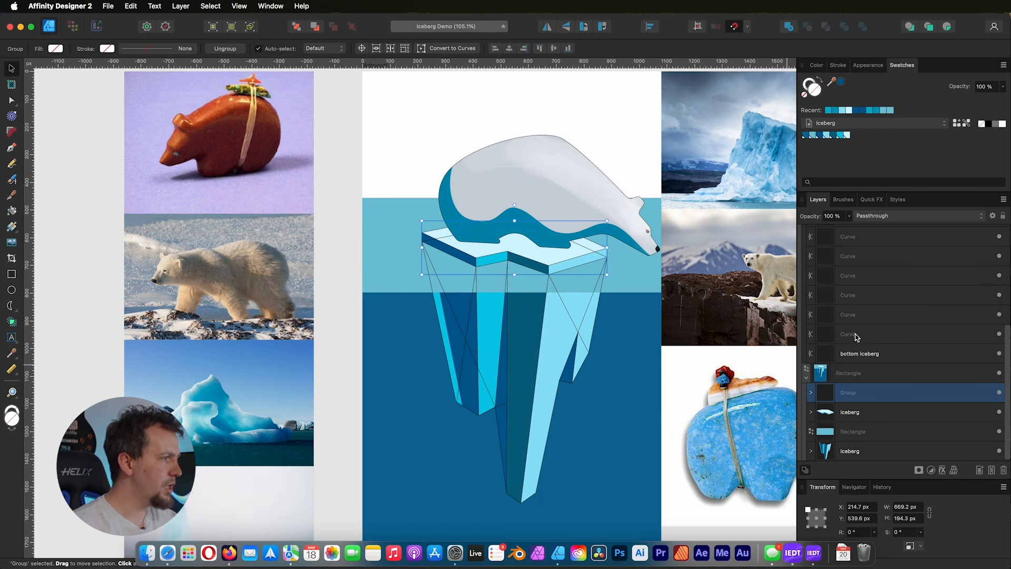
Step: Collapse the remaining outline group and nest it in the dark blue rectangle, between the lighter rectangle and the lower iceberg group
{"action": "scroll", "coordinate": [855, 338], "scroll_direction": "up", "scroll_amount": 8}
{"action": "left_click", "coordinate": [846, 275]}
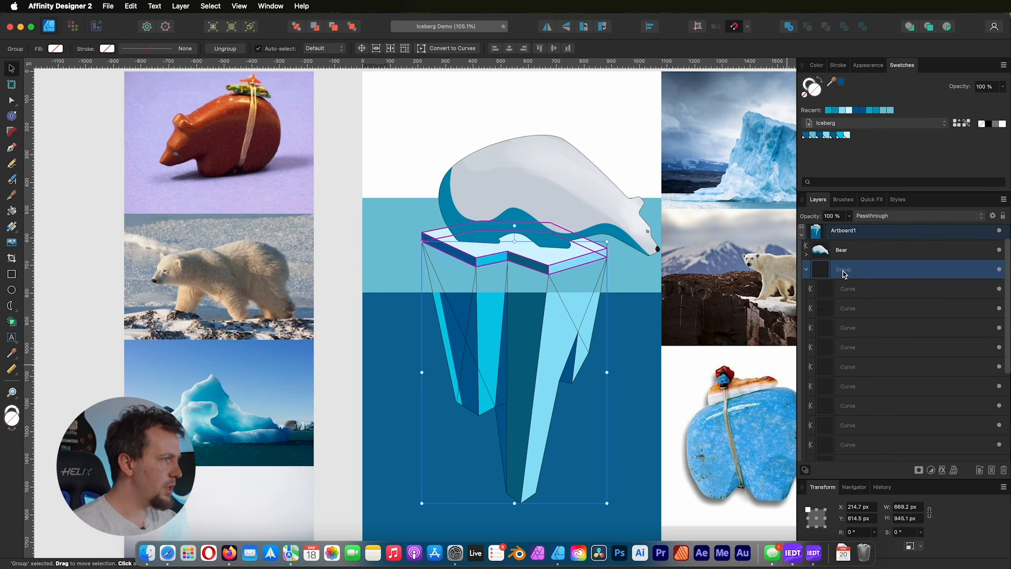
{"action": "left_click", "coordinate": [806, 269]}
{"action": "left_click_drag", "start_coordinate": [864, 295], "coordinate": [859, 383]}
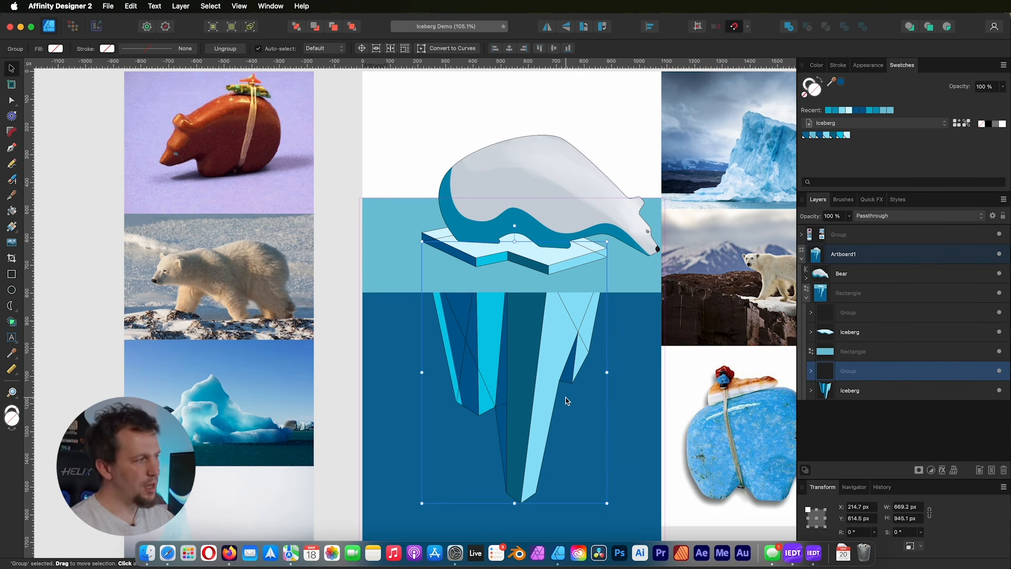
Step: Delete the stray lines crossing the underwater facets and shorten the rear line near the iceberg's right edge to the facet intersection
{"action": "double_click", "coordinate": [465, 330]}
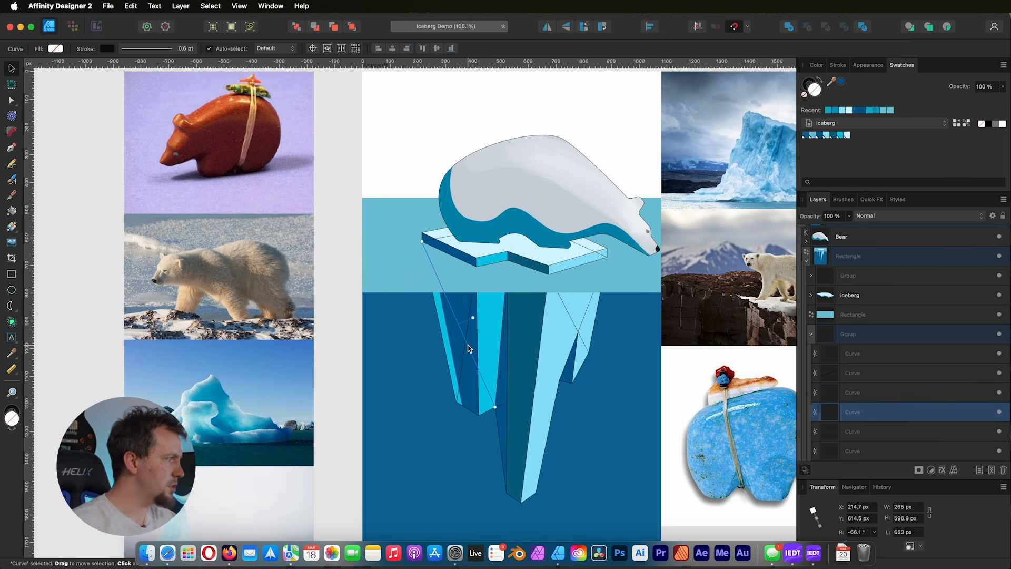
{"action": "key", "text": "BackSpace"}
{"action": "key", "text": "BackSpace"}
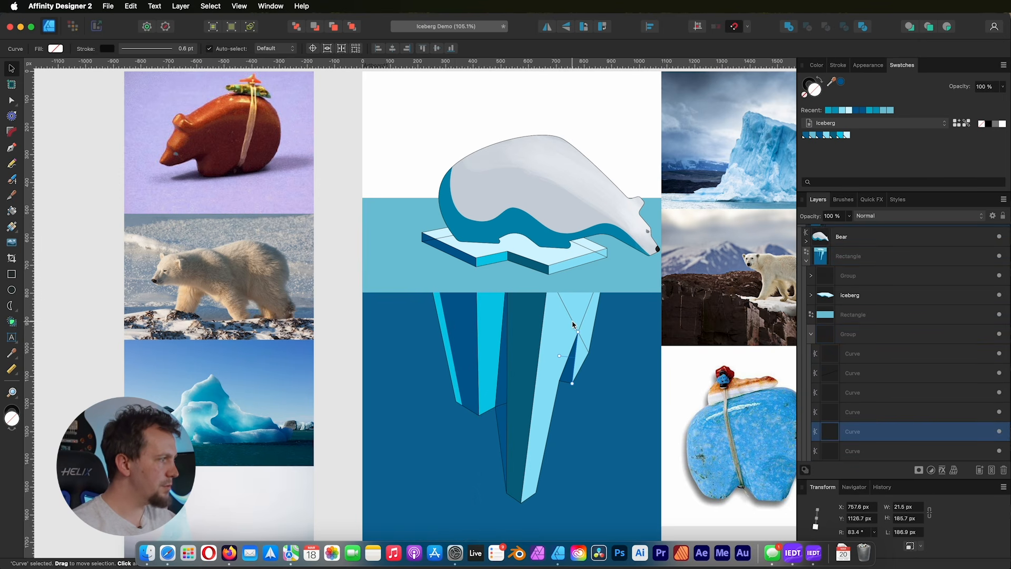
{"action": "key", "text": "BackSpace"}
{"action": "key", "text": "BackSpace"}
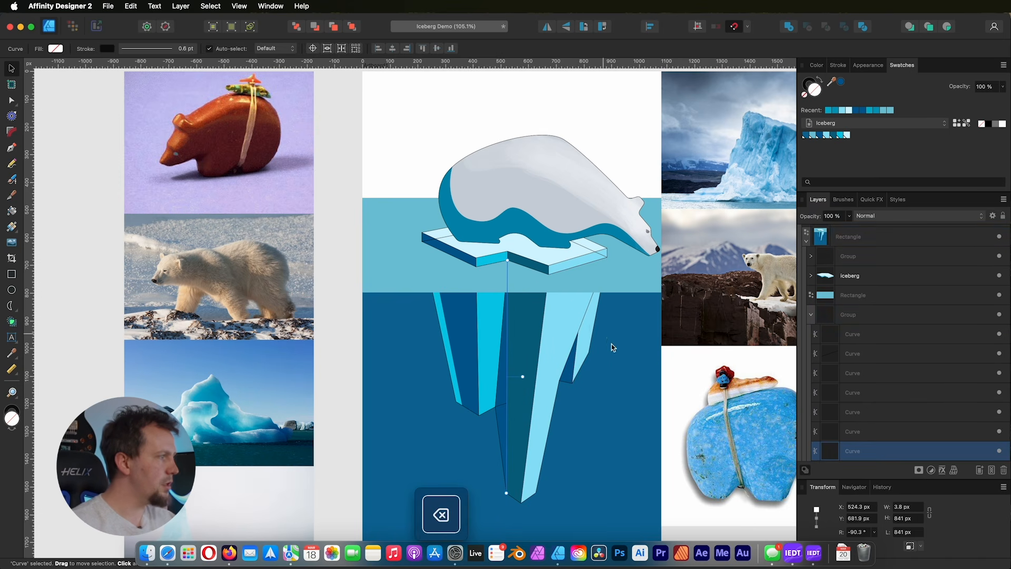
{"action": "left_click", "coordinate": [587, 313]}
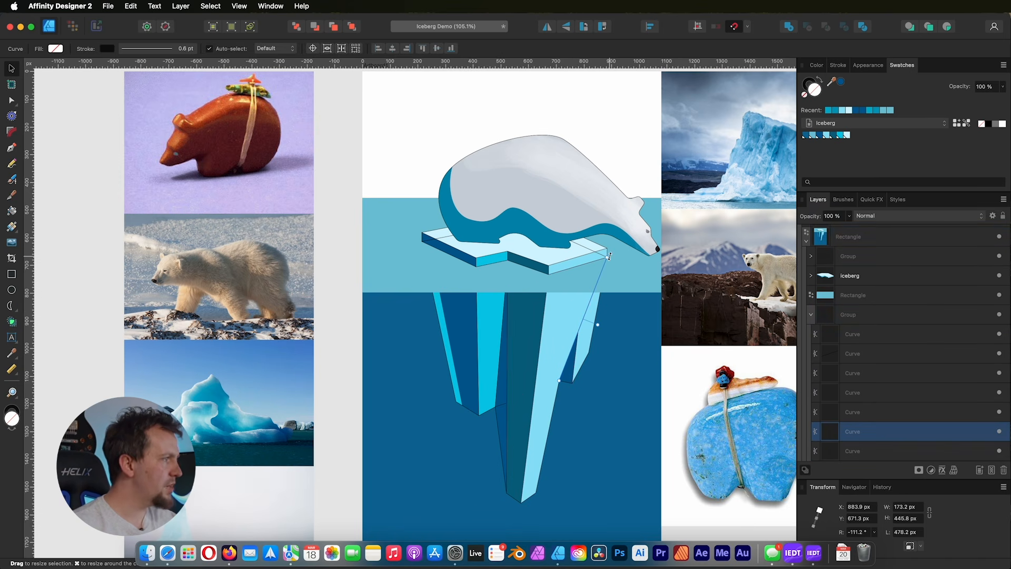
{"action": "left_click_drag", "start_coordinate": [608, 256], "coordinate": [577, 332]}
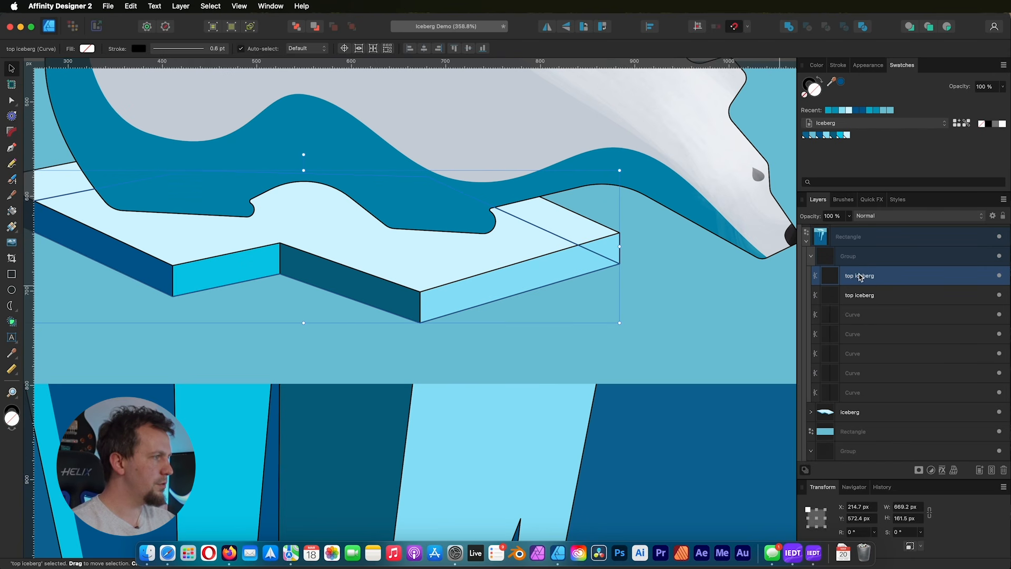
Step: Add a node on the lower top iceberg outline where it crosses the slab's right upper edge, and break the curve there
{"action": "left_click", "coordinate": [902, 294]}
{"action": "left_click", "coordinate": [898, 279]}
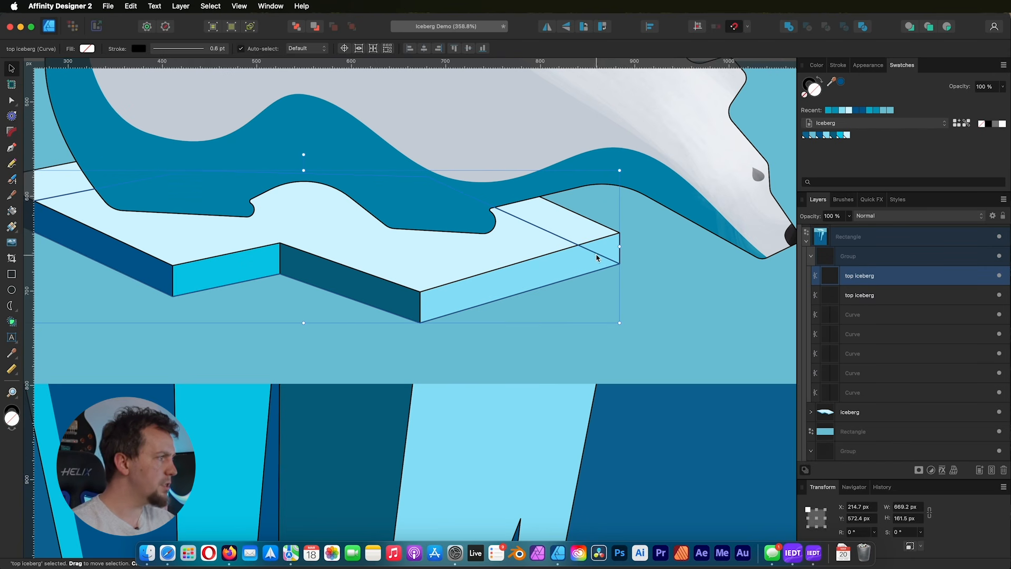
{"action": "left_click", "coordinate": [11, 104]}
{"action": "left_click", "coordinate": [589, 251]}
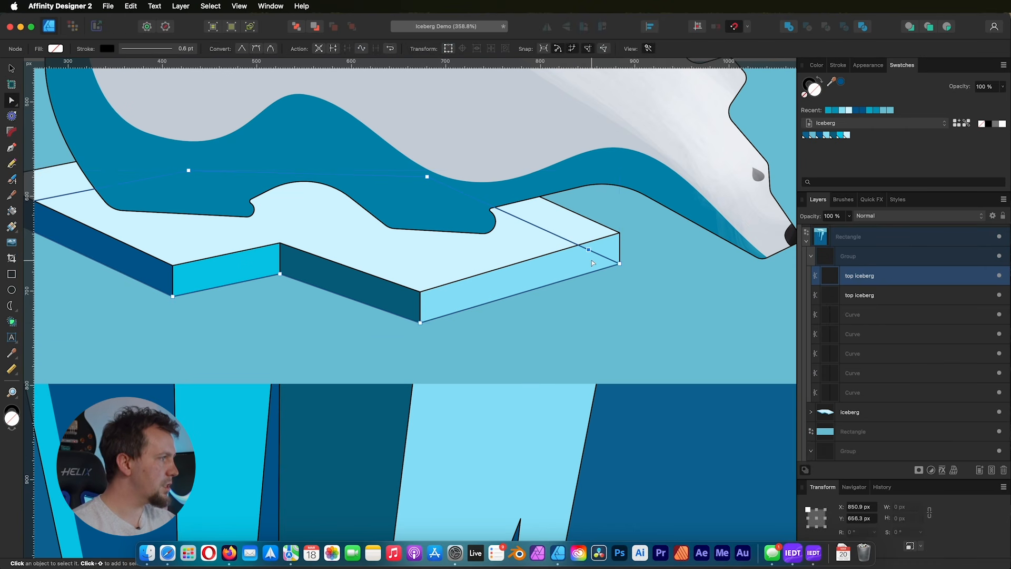
{"action": "left_click", "coordinate": [333, 49]}
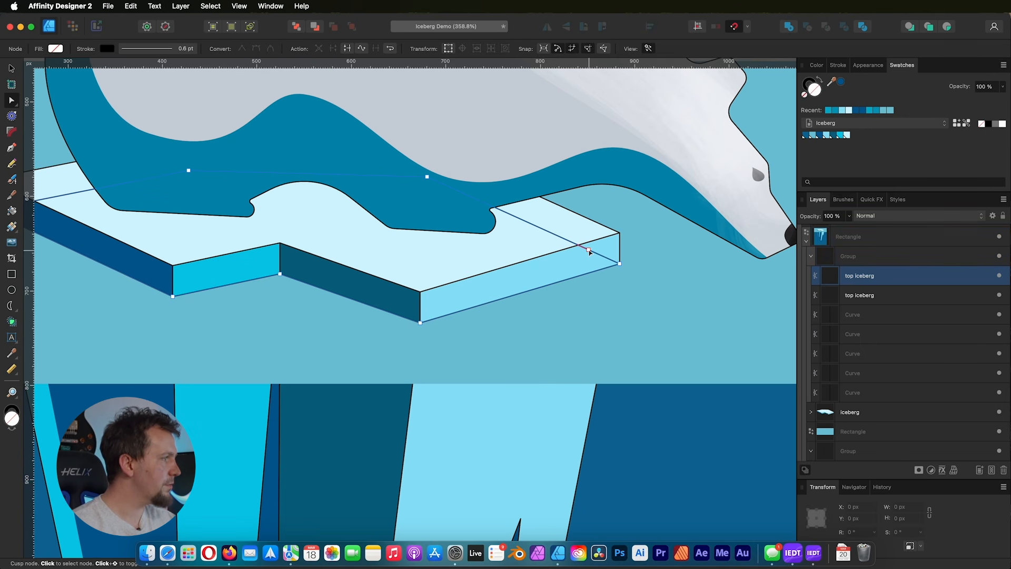
Step: Remove the stray part of the lower top iceberg outline behind the bear, breaking the curve near the slab's left edge and deleting the leftovers
{"action": "key", "text": "BackSpace"}
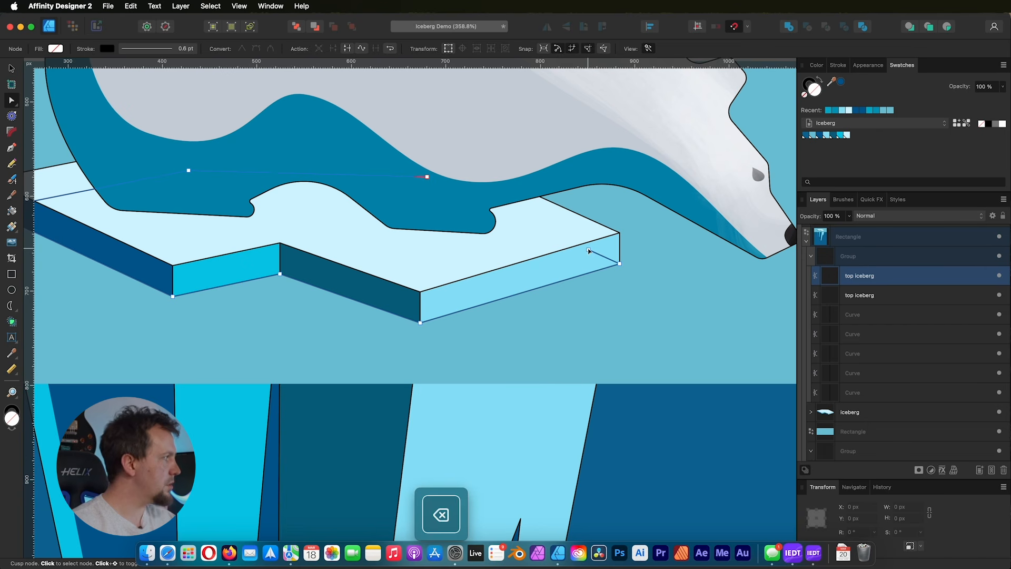
{"action": "key", "text": "BackSpace"}
{"action": "scroll", "coordinate": [589, 251], "scroll_direction": "left", "scroll_amount": 2}
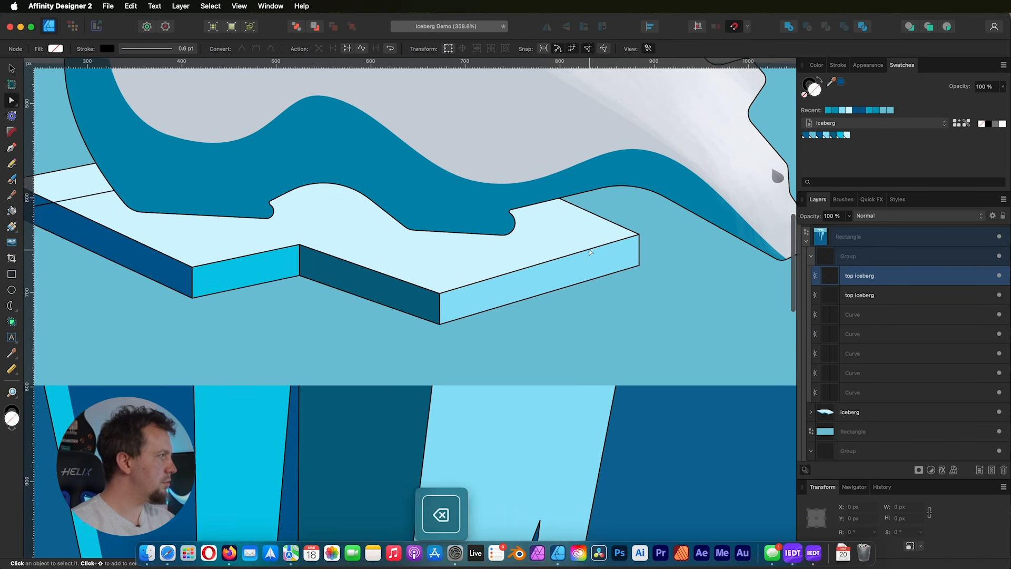
{"action": "scroll", "coordinate": [589, 252], "scroll_direction": "left", "scroll_amount": 5}
{"action": "left_click", "coordinate": [119, 206]}
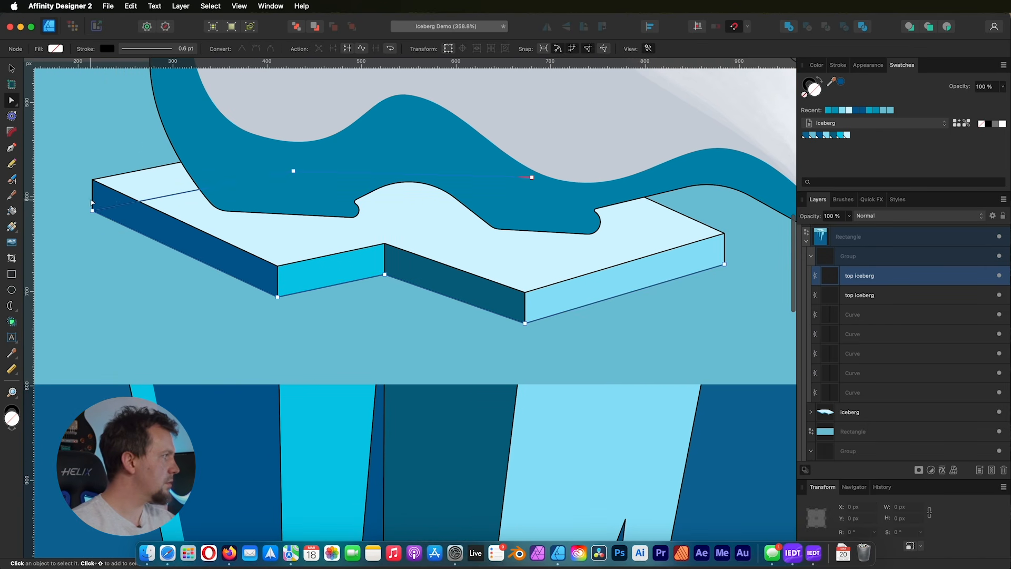
{"action": "left_click", "coordinate": [118, 205]}
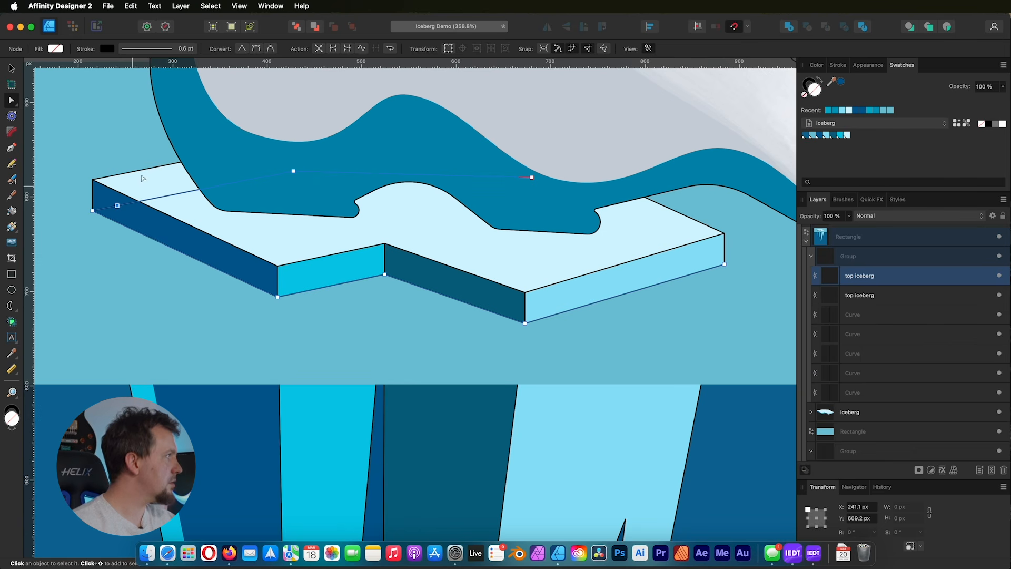
{"action": "left_click", "coordinate": [333, 49]}
{"action": "key", "text": "BackSpace"}
{"action": "key", "text": "BackSpace"}
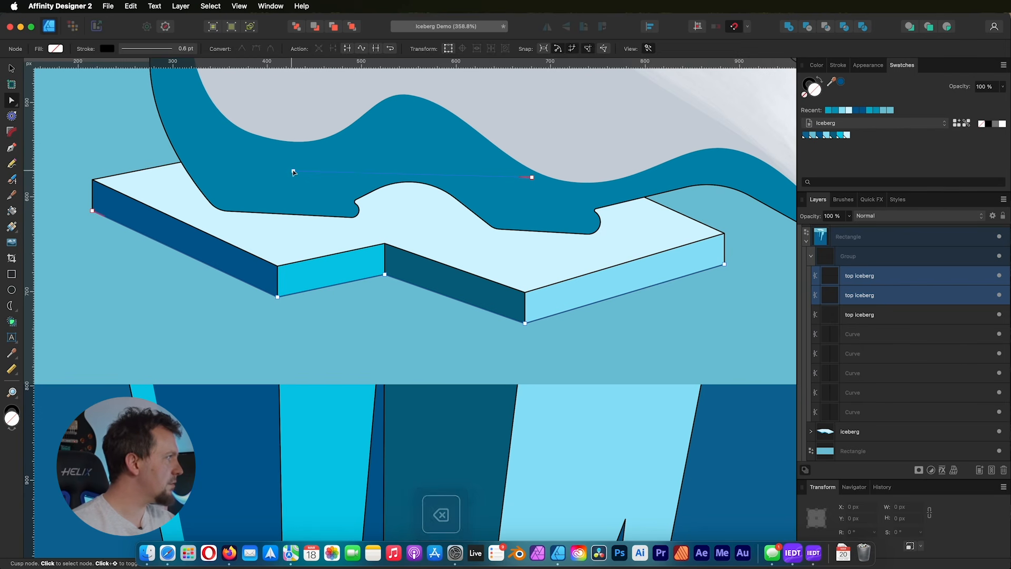
{"action": "key", "text": "BackSpace"}
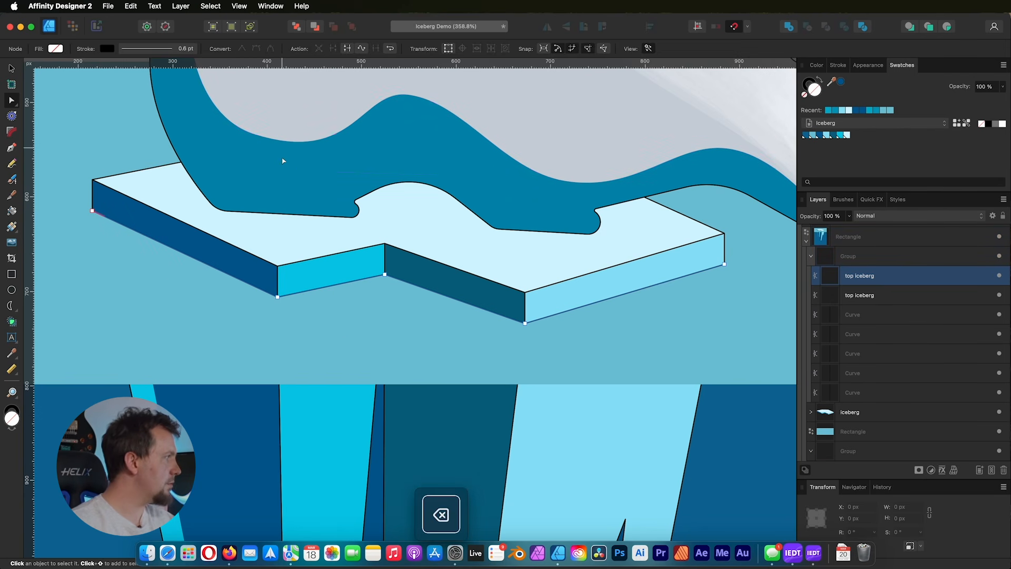
Step: Collapse the upper iceberg's outline group and rename it "top outlines"
{"action": "scroll", "coordinate": [534, 271], "scroll_direction": "down", "scroll_amount": 3}
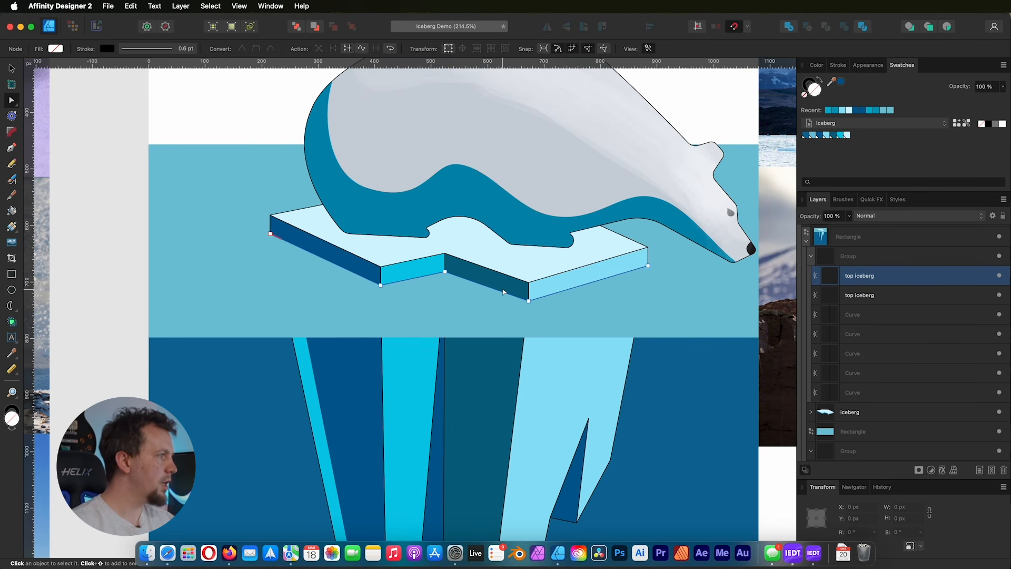
{"action": "left_click", "coordinate": [811, 256]}
{"action": "left_click", "coordinate": [874, 262]}
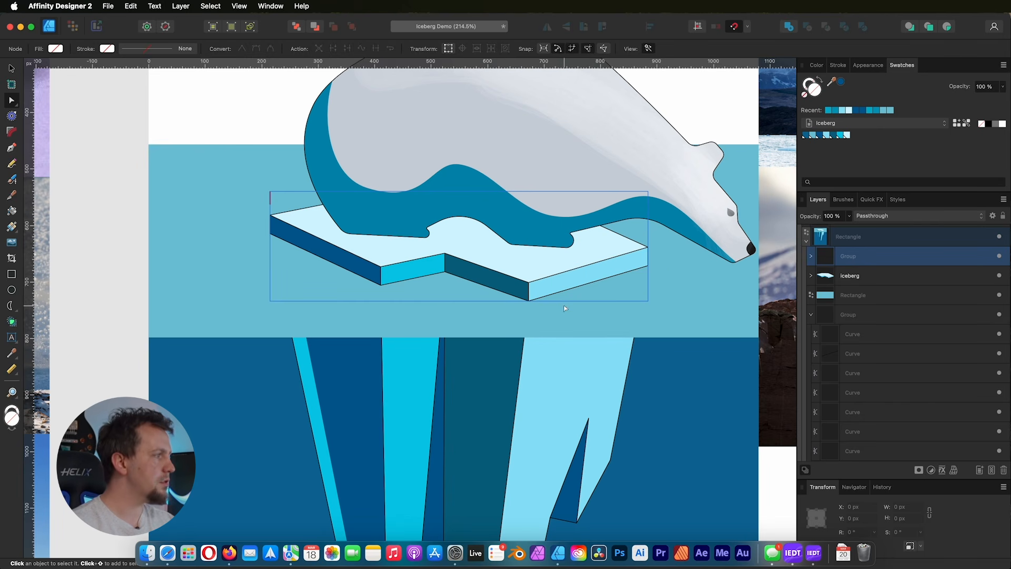
{"action": "double_click", "coordinate": [853, 257]}
{"action": "type", "text": "top outlines"}
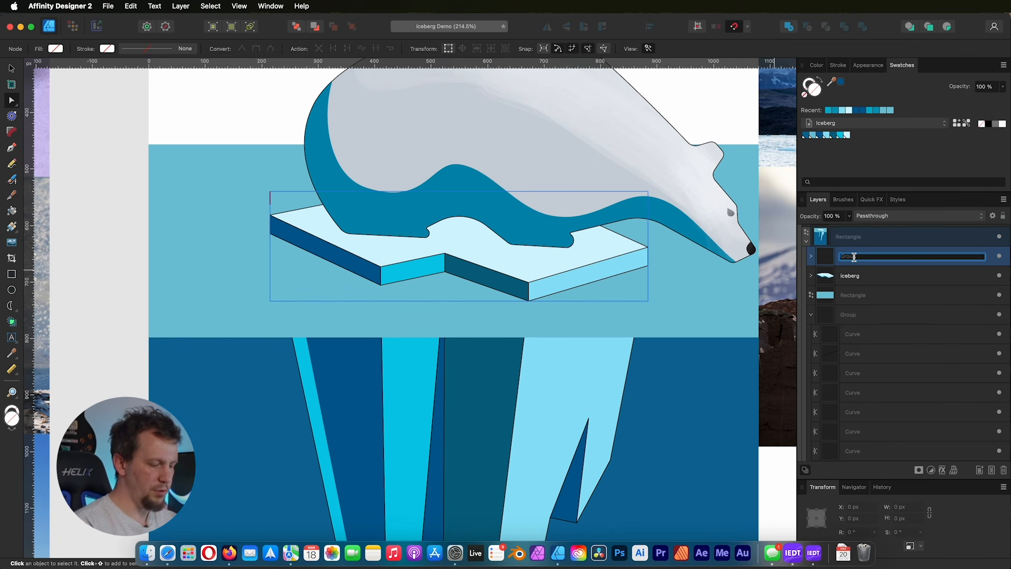
{"action": "key", "text": "Return"}
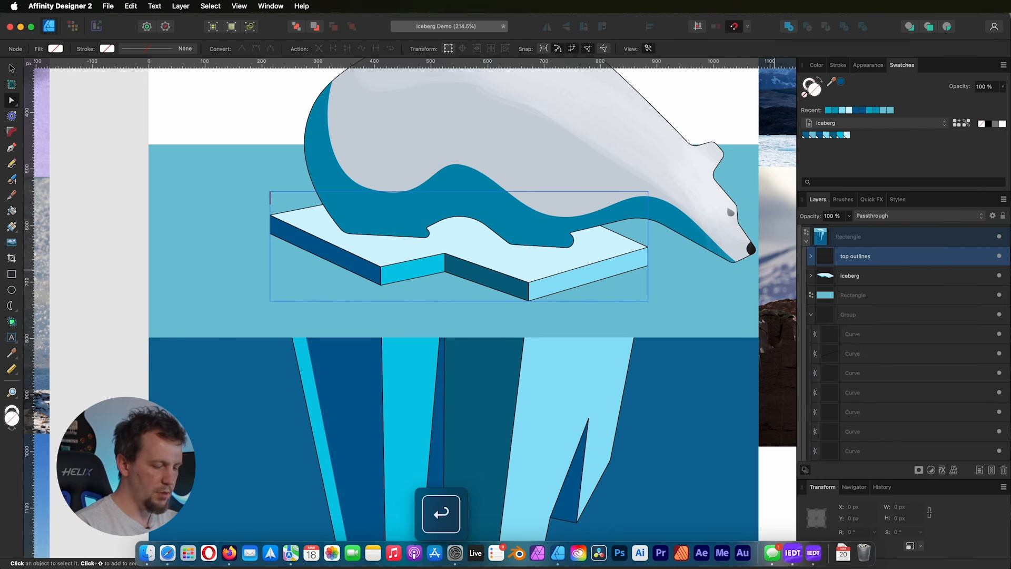
Step: Collapse the underwater iceberg's outline group and rename it "bottom outlines"
{"action": "left_click", "coordinate": [857, 318]}
{"action": "double_click", "coordinate": [848, 371]}
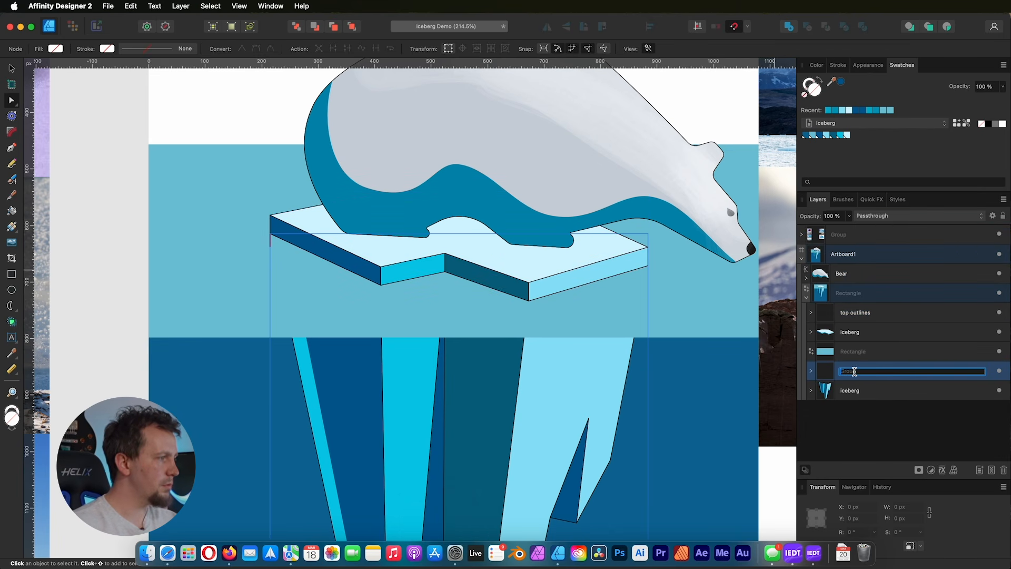
{"action": "type", "text": "bottom outlines"}
{"action": "key", "text": "Return"}
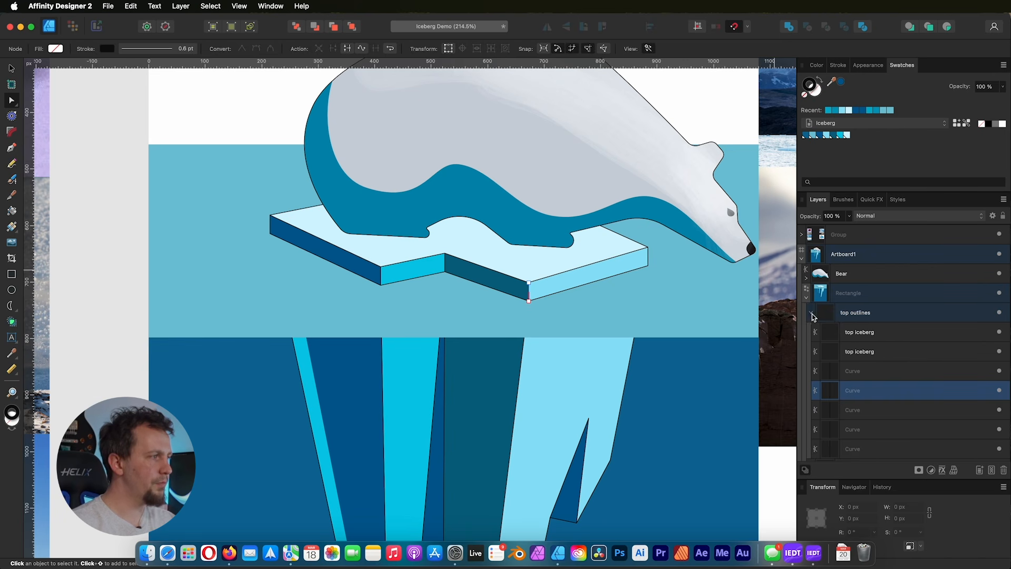
Step: Recolor the strokes of the top outlines and bottom outlines groups together with the light blue swatch from the Iceberg palette
{"action": "left_click", "coordinate": [811, 314]}
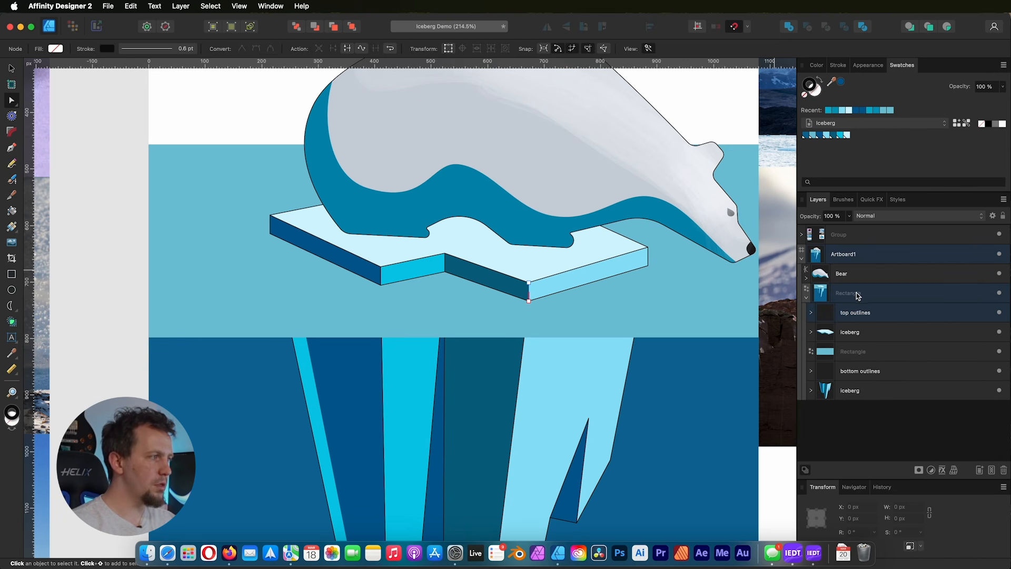
{"action": "left_click", "coordinate": [871, 316]}
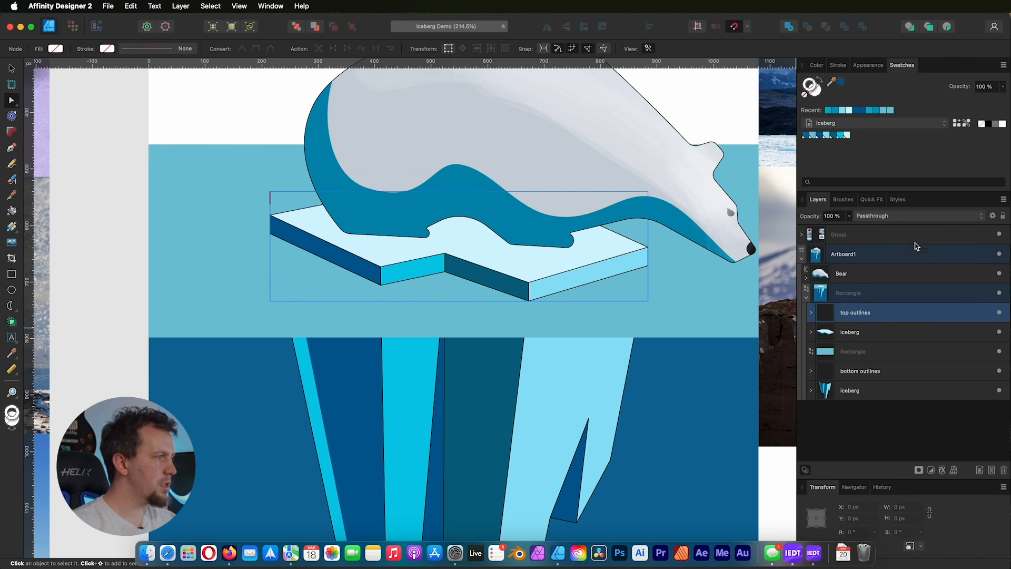
{"action": "left_click", "coordinate": [884, 370], "text": "super"}
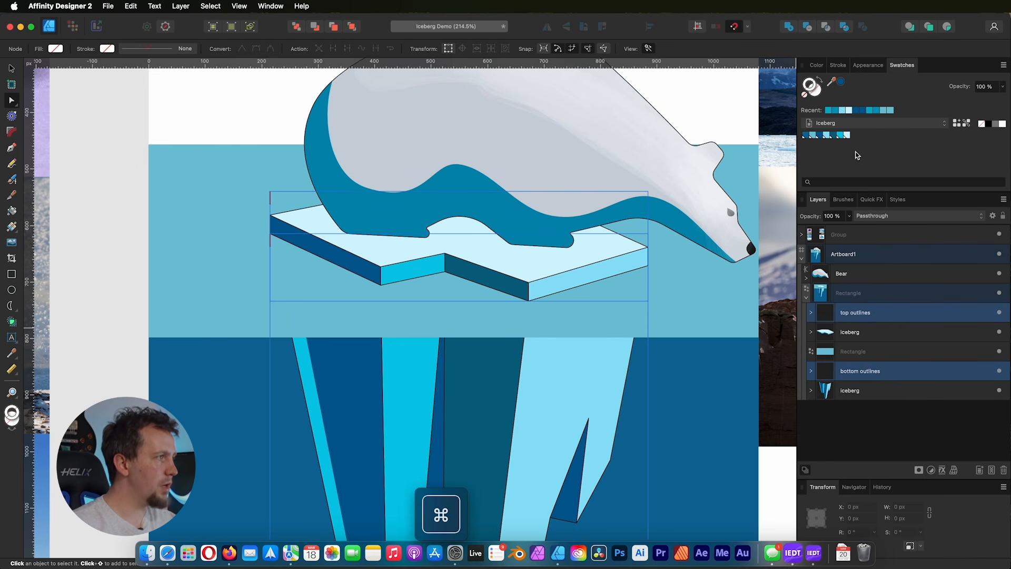
{"action": "left_click", "coordinate": [827, 136]}
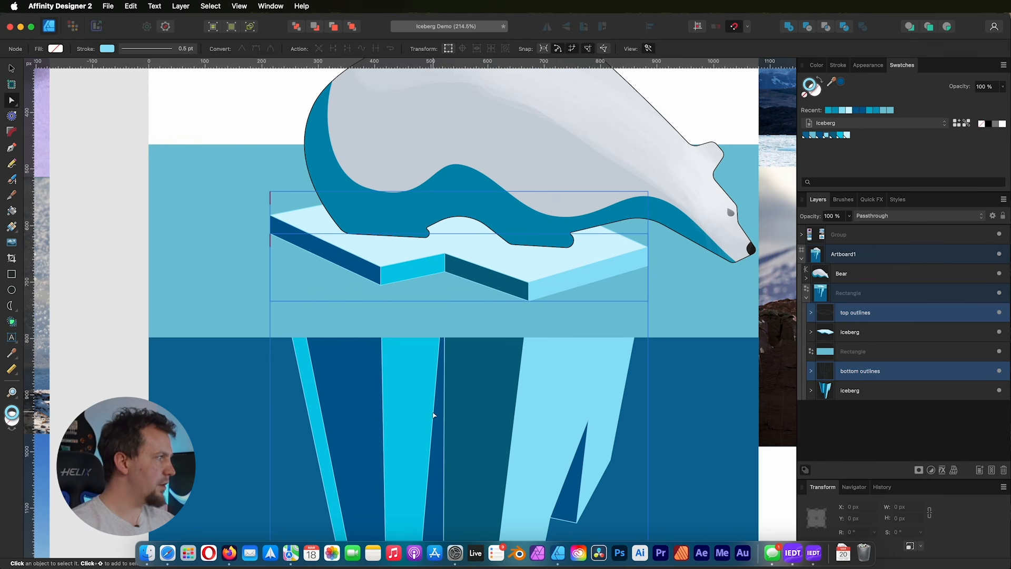
Step: Delete the short line joining the cyan underwater facet's lower corner to the dark teal facet, and hide the reference images group
{"action": "scroll", "coordinate": [433, 414], "scroll_direction": "down", "scroll_amount": 5}
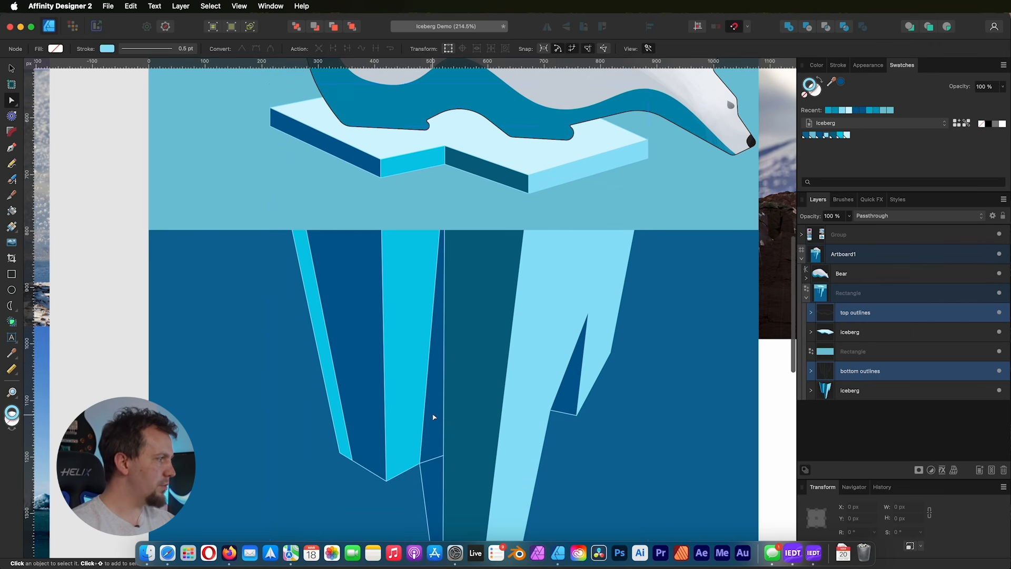
{"action": "left_click", "coordinate": [435, 459]}
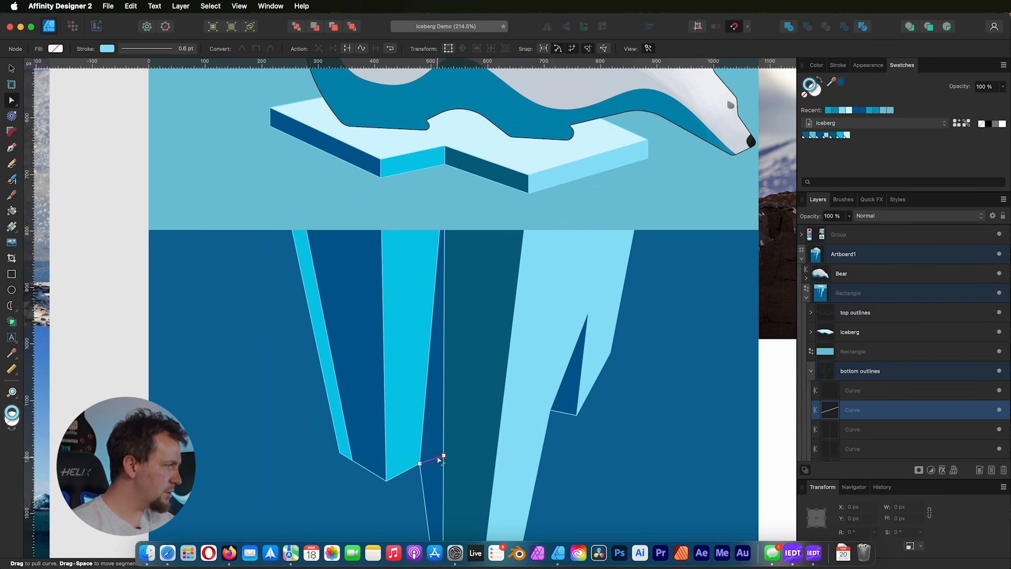
{"action": "key", "text": "BackSpace"}
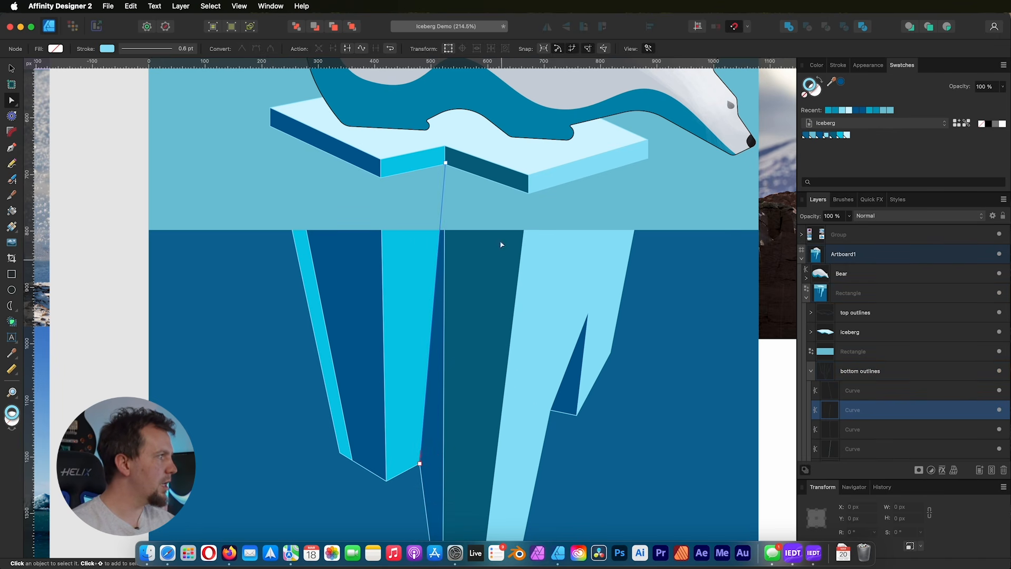
{"action": "scroll", "coordinate": [466, 291], "scroll_direction": "down", "scroll_amount": 2}
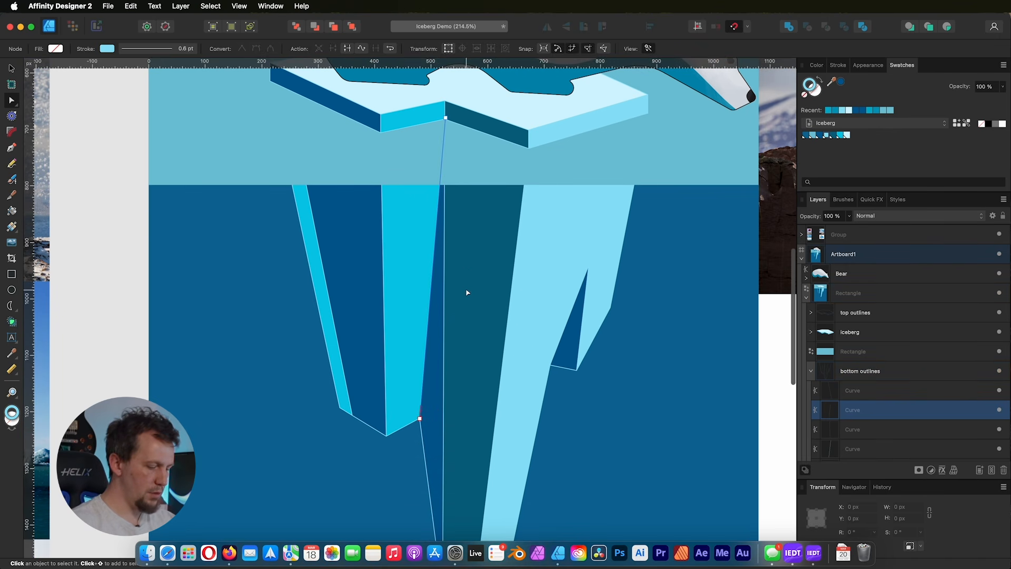
{"action": "key", "text": "super+0"}
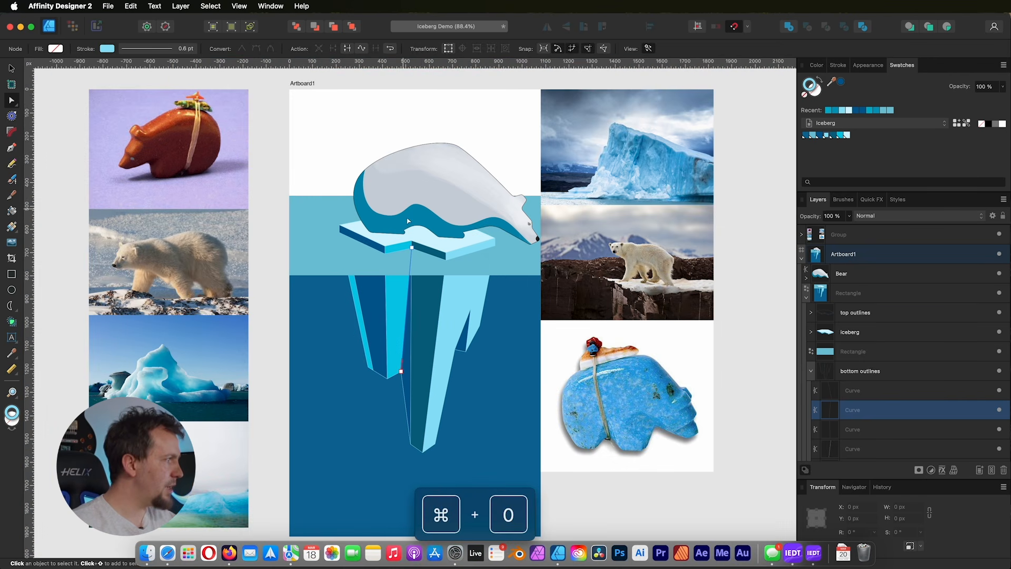
{"action": "left_click", "coordinate": [999, 235]}
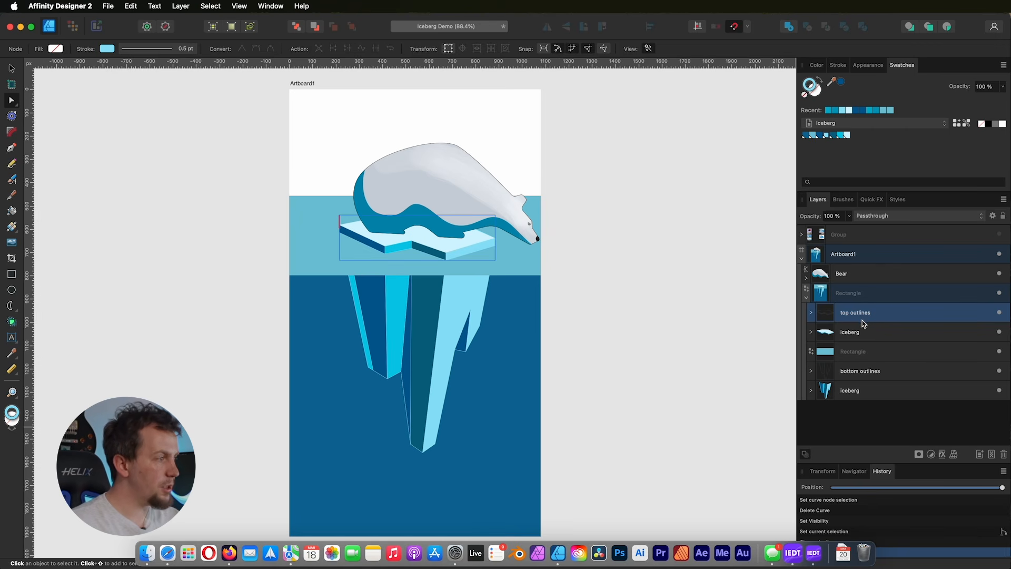
Step: Apply the Jagged Ink brush from the Inks category to both the top outlines and bottom outlines groups
{"action": "left_click", "coordinate": [865, 371], "text": "super"}
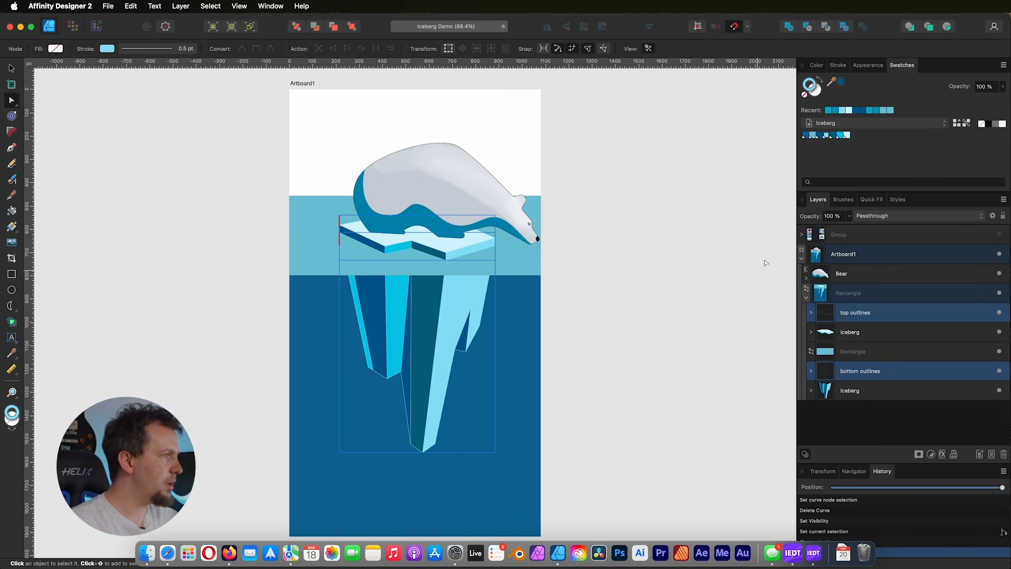
{"action": "left_click", "coordinate": [843, 199]}
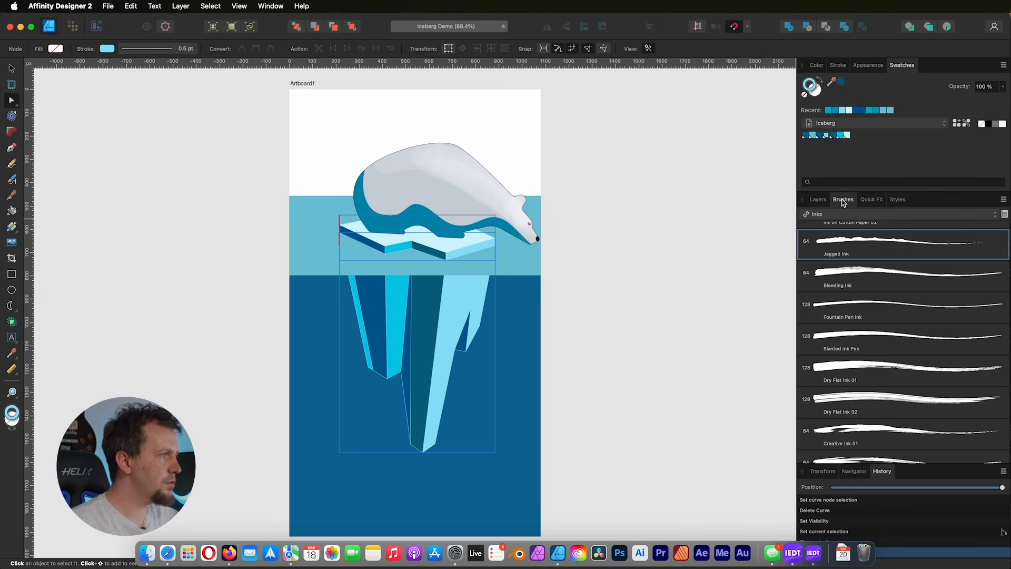
{"action": "left_click", "coordinate": [828, 216]}
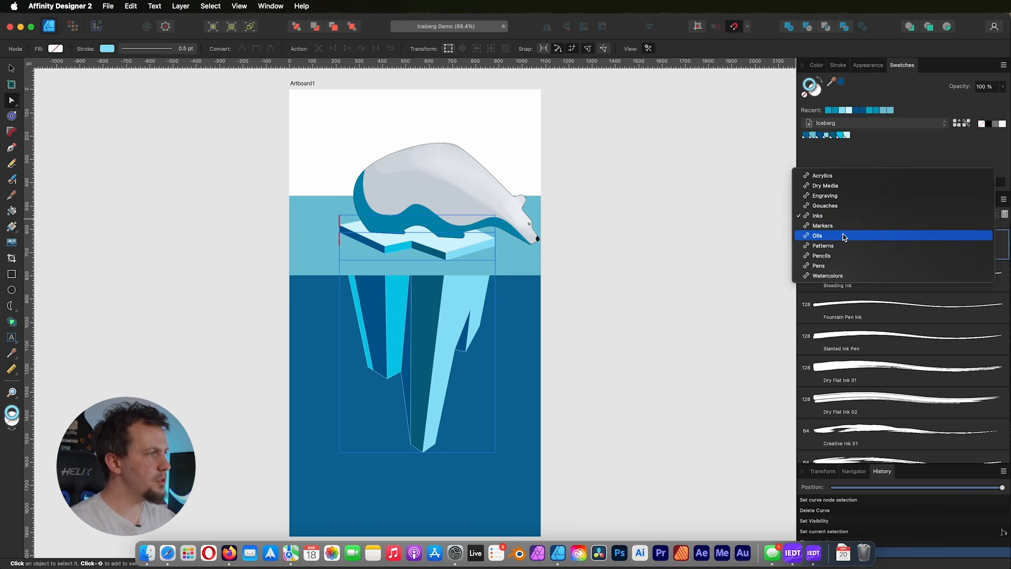
{"action": "left_click", "coordinate": [830, 215]}
{"action": "scroll", "coordinate": [851, 343], "scroll_direction": "up", "scroll_amount": 3}
{"action": "left_click", "coordinate": [872, 300]}
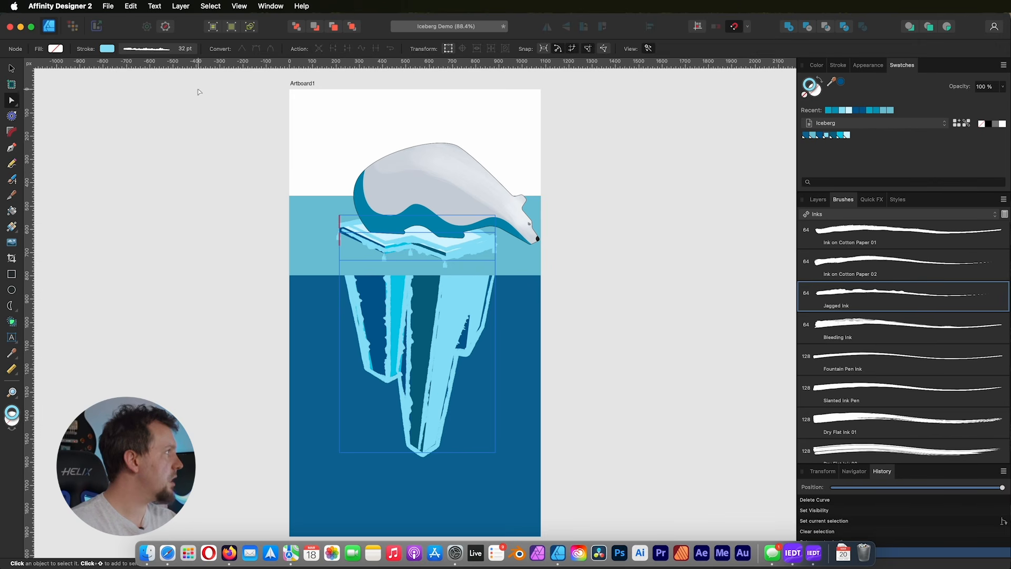
Step: Reduce the stroke width of both outline groups to 9 pt
{"action": "left_click", "coordinate": [157, 49]}
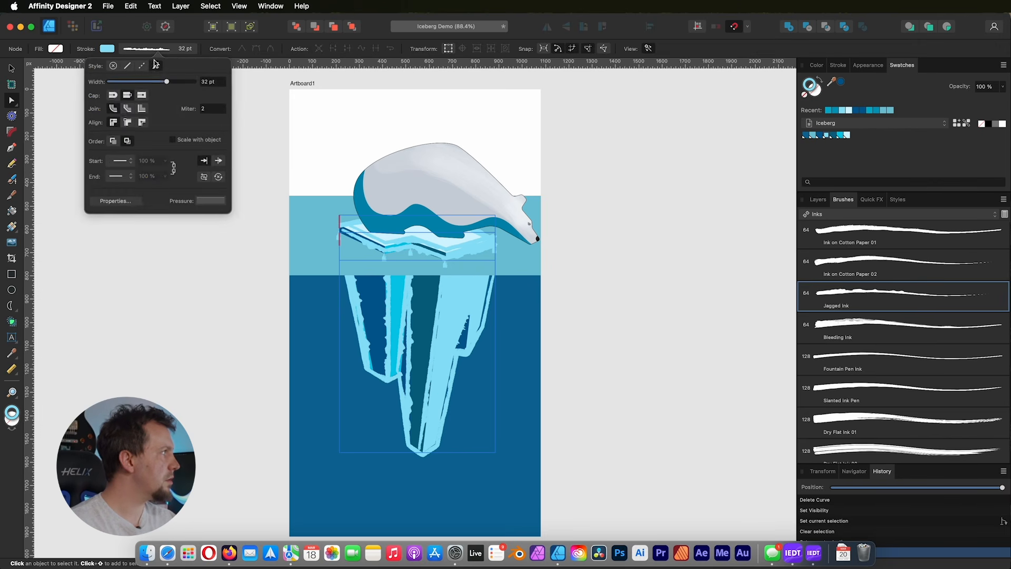
{"action": "left_click", "coordinate": [838, 65]}
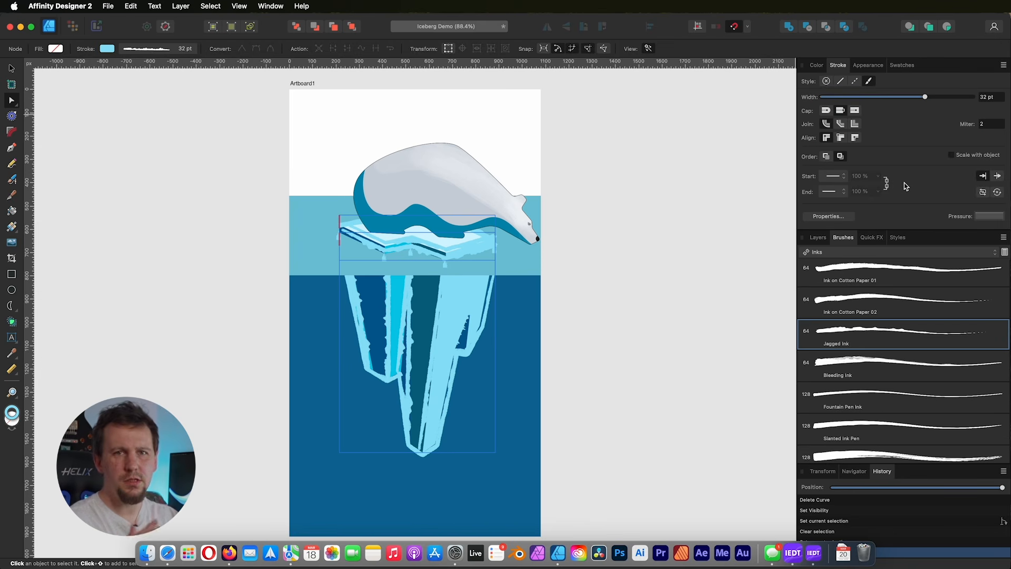
{"action": "left_click_drag", "start_coordinate": [924, 97], "coordinate": [887, 100]}
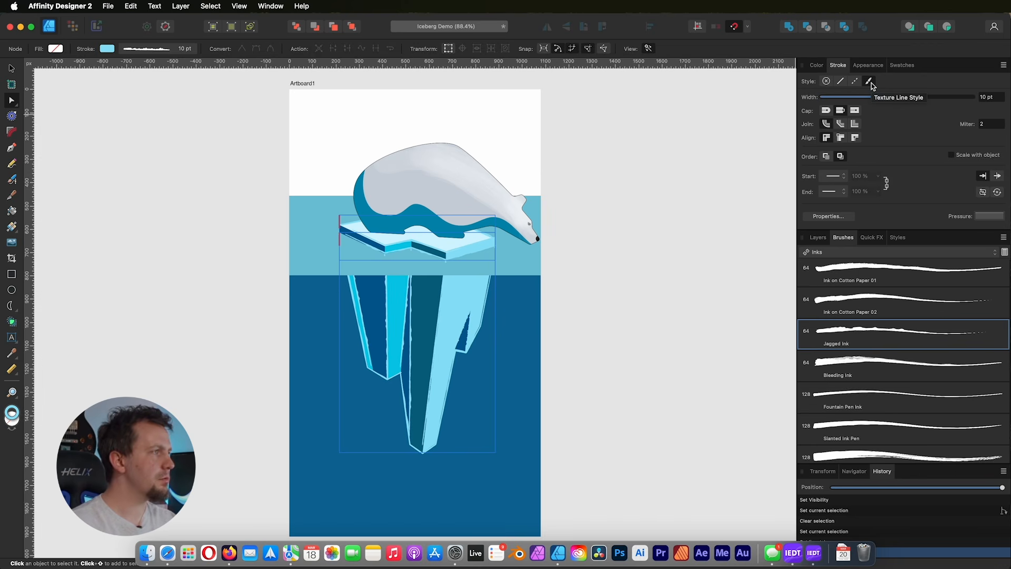
{"action": "mouse_move", "coordinate": [877, 99]}
{"action": "left_mouse_down"}
{"action": "mouse_move", "coordinate": [854, 103]}
{"action": "mouse_move", "coordinate": [882, 98]}
{"action": "left_mouse_up"}
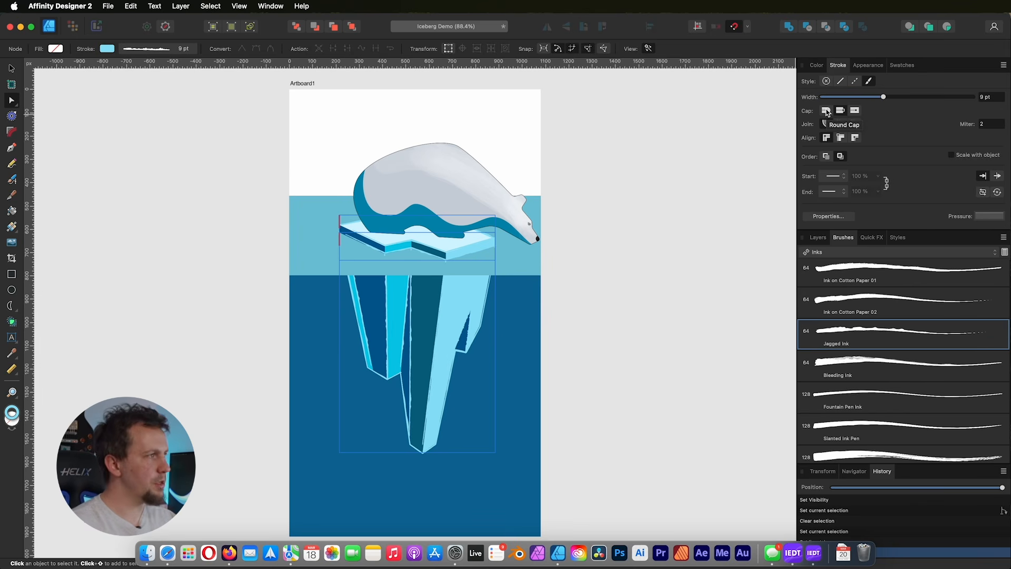
{"action": "left_click", "coordinate": [855, 112]}
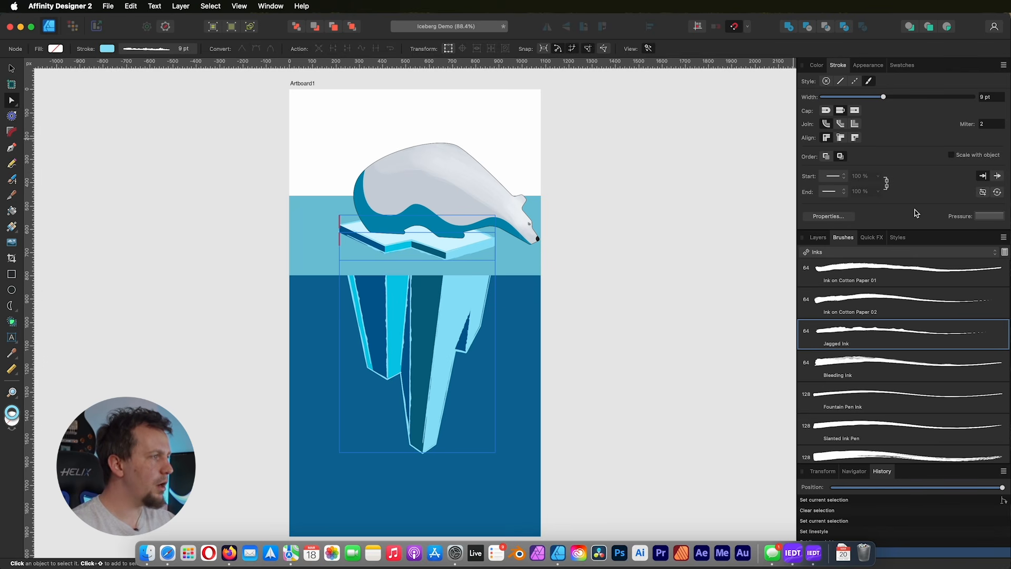
{"action": "left_click", "coordinate": [838, 178]}
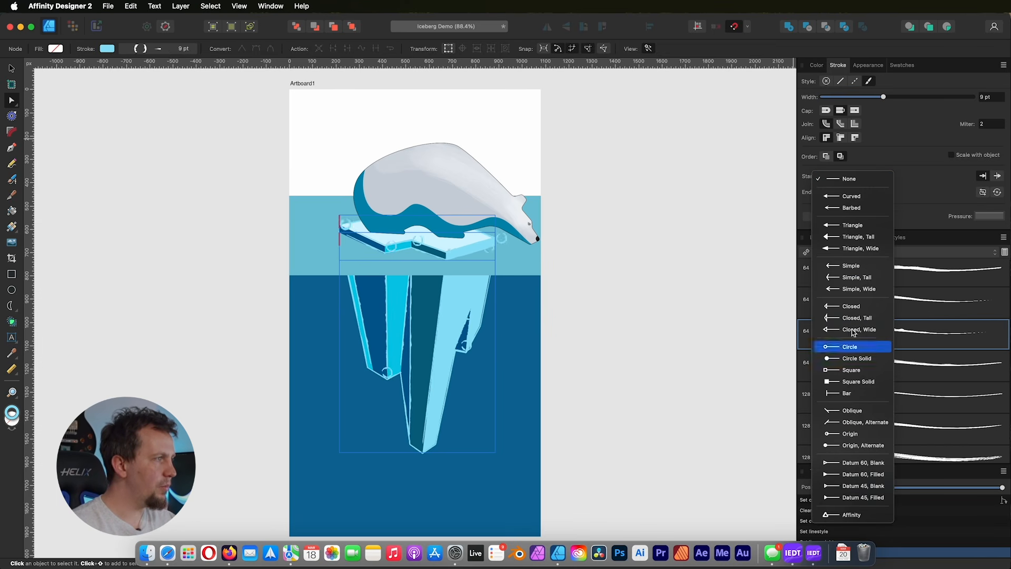
{"action": "left_click", "coordinate": [849, 179]}
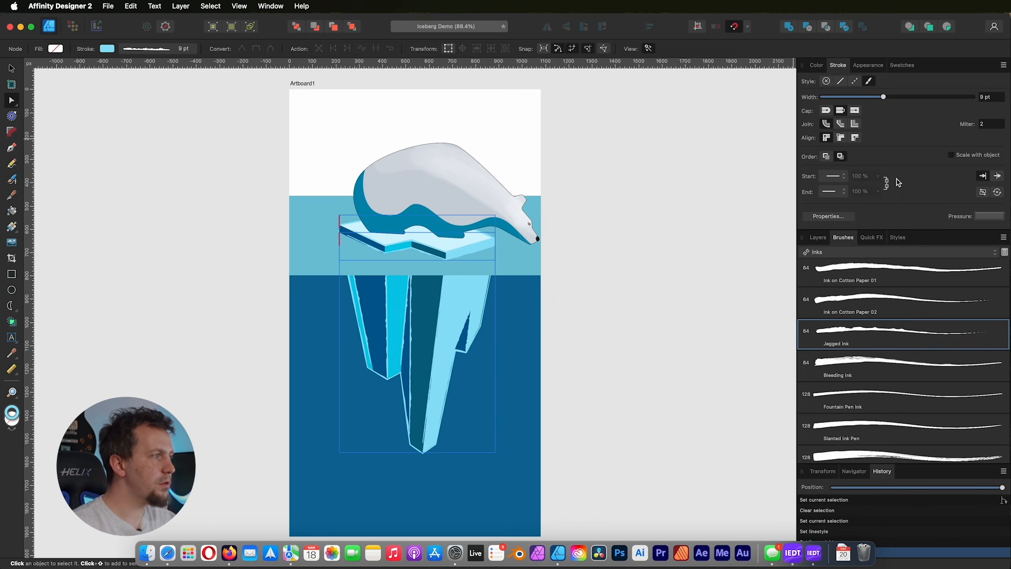
Step: Shape the outline groups' pressure profile with lowered ends and two raised humps, and set the stroke width to 14 pt
{"action": "left_click", "coordinate": [840, 216]}
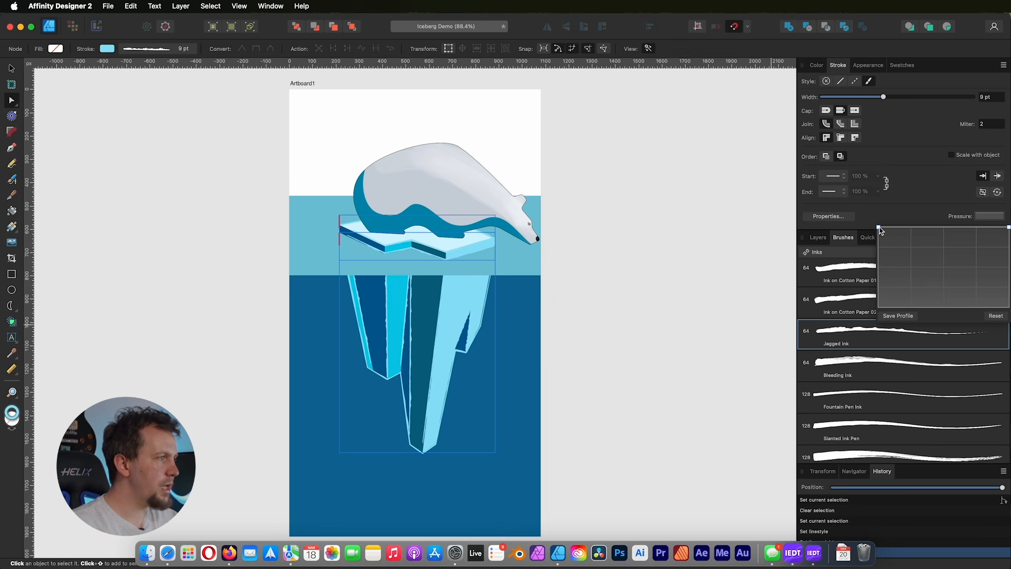
{"action": "left_click_drag", "start_coordinate": [878, 226], "coordinate": [877, 279]}
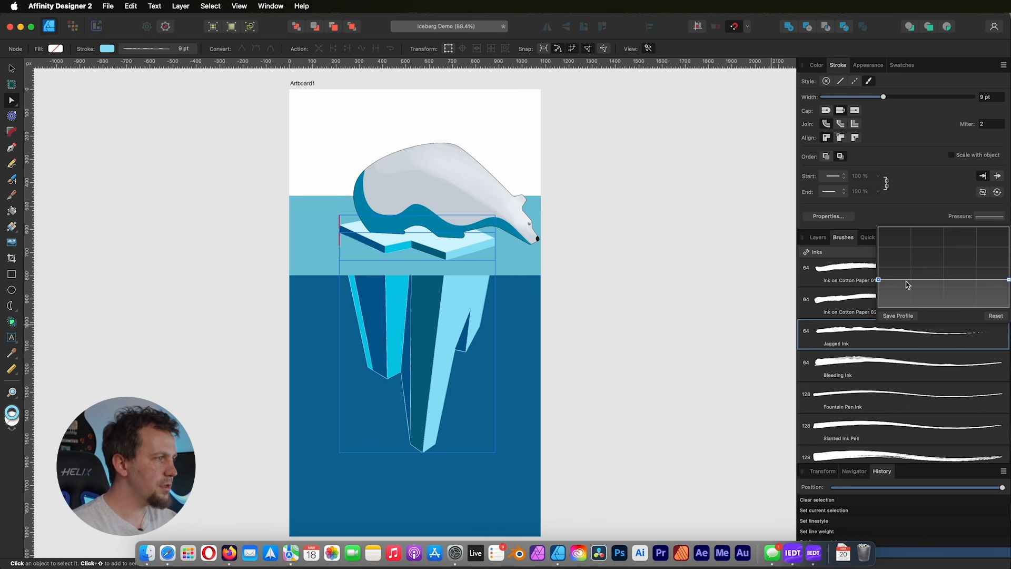
{"action": "left_click_drag", "start_coordinate": [936, 280], "coordinate": [934, 244]}
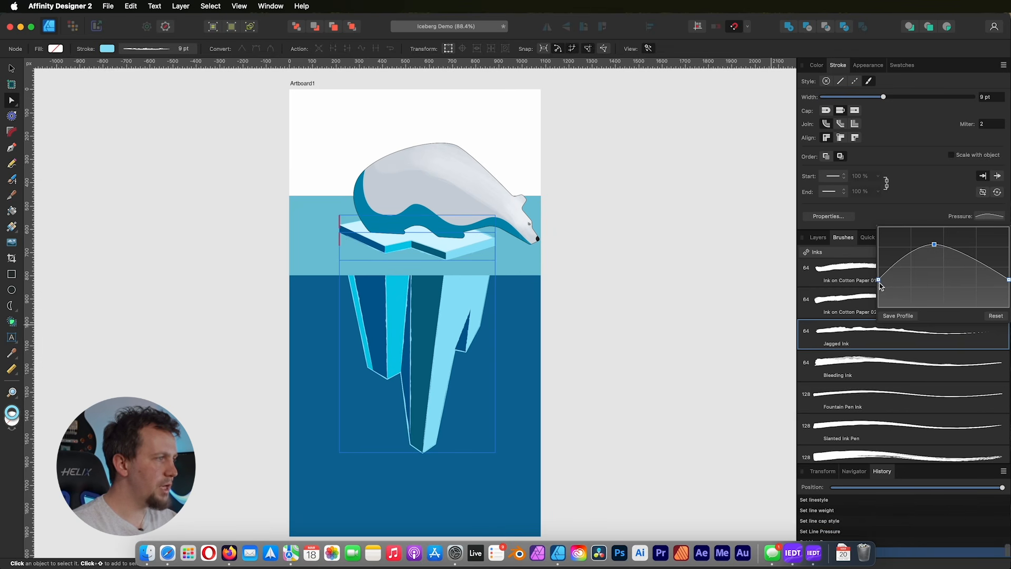
{"action": "mouse_move", "coordinate": [878, 281]}
{"action": "left_mouse_down"}
{"action": "mouse_move", "coordinate": [878, 310]}
{"action": "mouse_move", "coordinate": [878, 291]}
{"action": "left_mouse_up"}
{"action": "left_click_drag", "start_coordinate": [934, 246], "coordinate": [915, 252]}
{"action": "mouse_move", "coordinate": [971, 267]}
{"action": "left_mouse_down"}
{"action": "mouse_move", "coordinate": [973, 249]}
{"action": "mouse_move", "coordinate": [945, 282]}
{"action": "mouse_move", "coordinate": [979, 254]}
{"action": "left_mouse_up"}
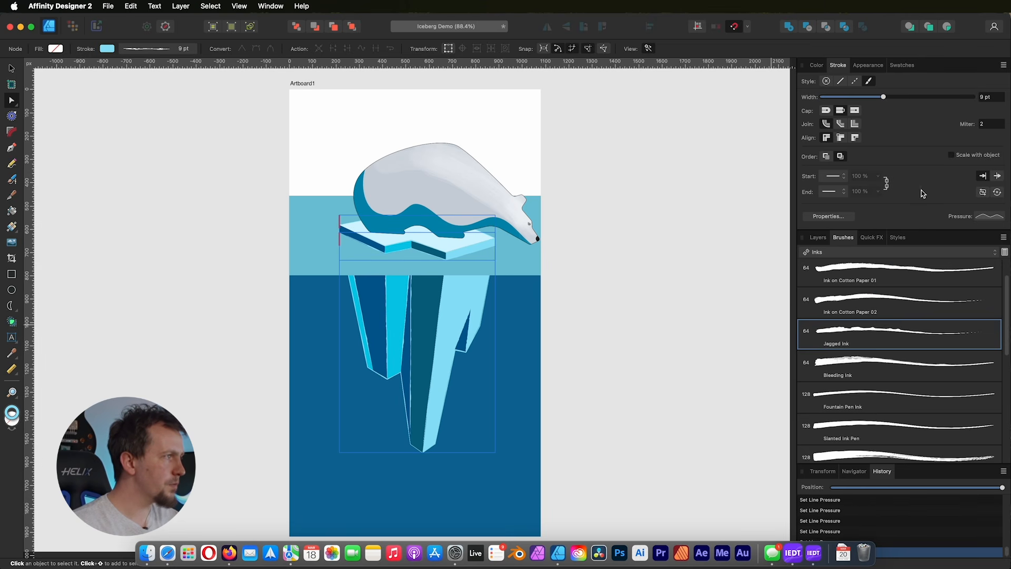
{"action": "mouse_move", "coordinate": [882, 97]}
{"action": "left_mouse_down"}
{"action": "mouse_move", "coordinate": [908, 98]}
{"action": "mouse_move", "coordinate": [894, 98]}
{"action": "left_mouse_up"}
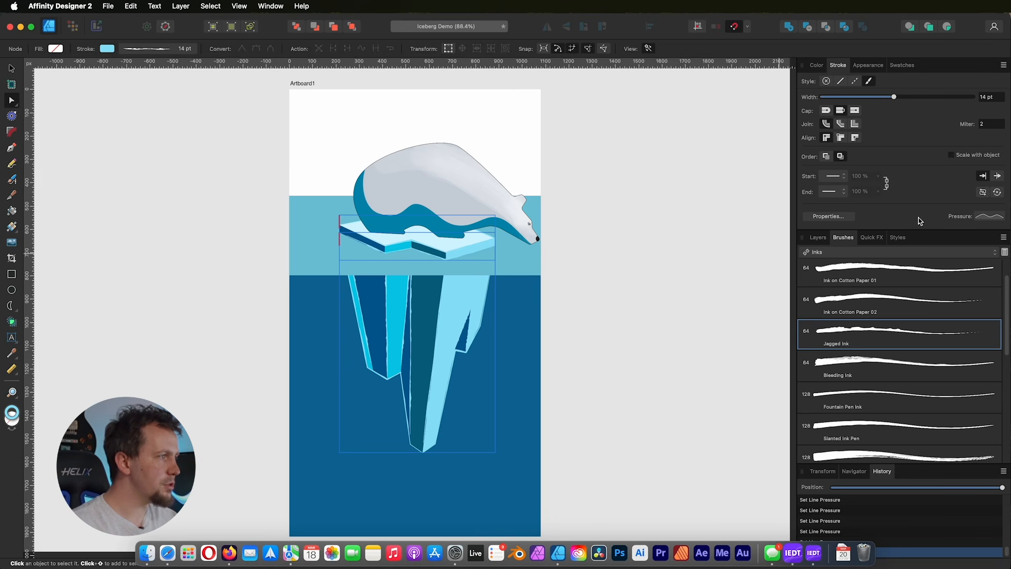
Step: Try the India Ink 01 and Dry Flat Ink 02 brushes on both outline groups
{"action": "scroll", "coordinate": [904, 382], "scroll_direction": "down", "scroll_amount": 5}
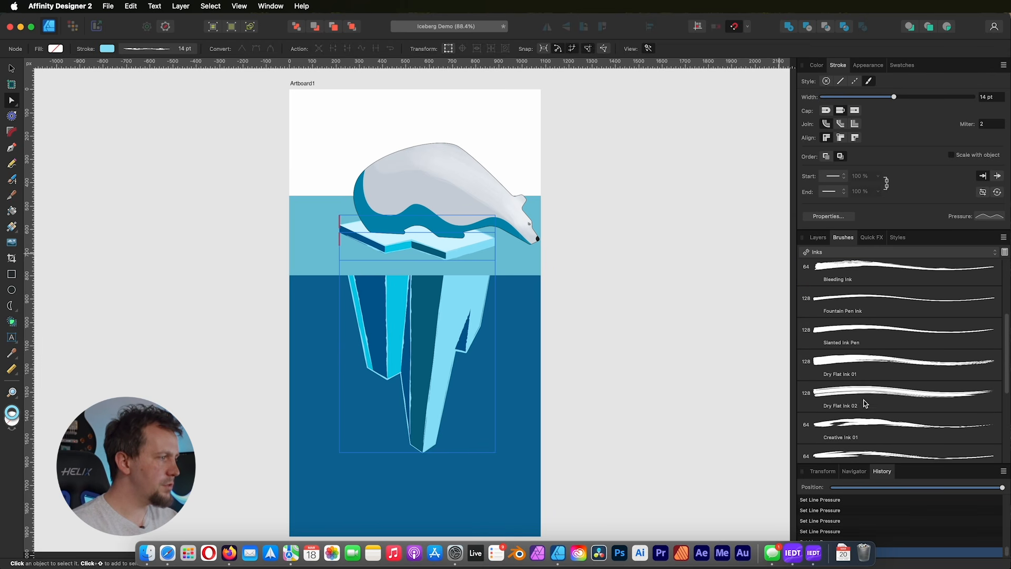
{"action": "scroll", "coordinate": [874, 399], "scroll_direction": "down", "scroll_amount": 5}
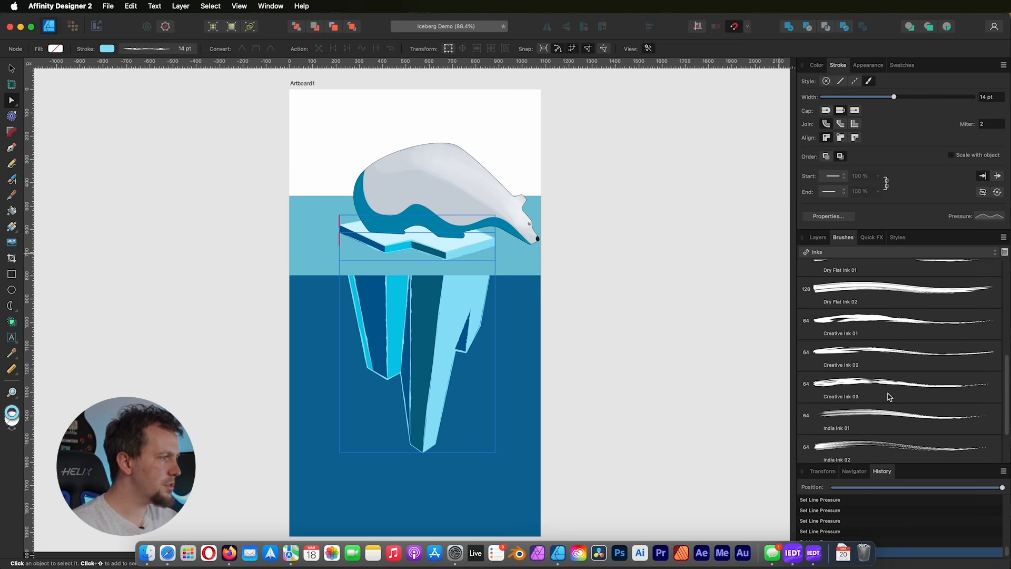
{"action": "left_click", "coordinate": [884, 415]}
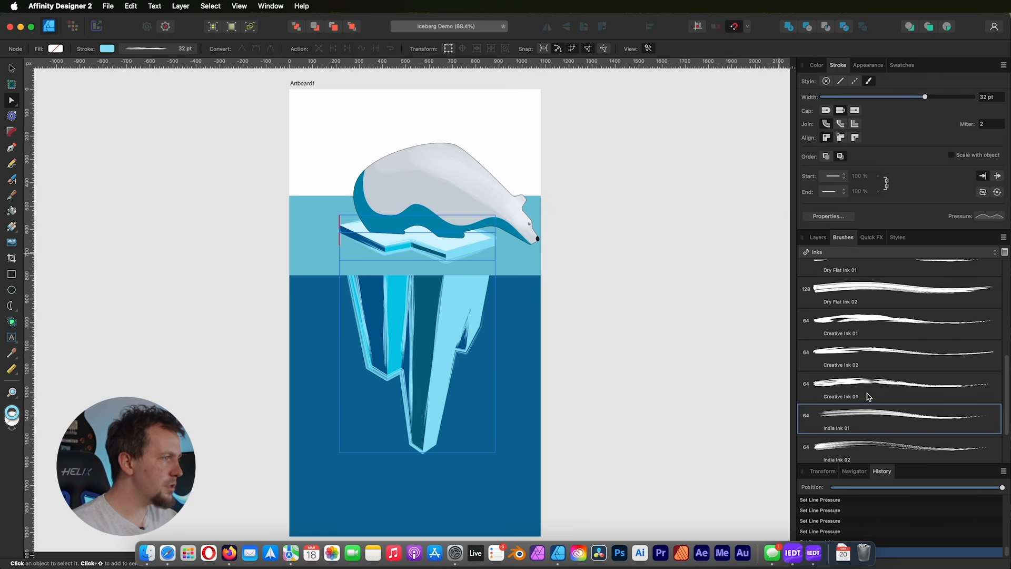
{"action": "scroll", "coordinate": [866, 358], "scroll_direction": "up", "scroll_amount": 1}
{"action": "left_click", "coordinate": [864, 309]}
{"action": "scroll", "coordinate": [864, 305], "scroll_direction": "up", "scroll_amount": 3}
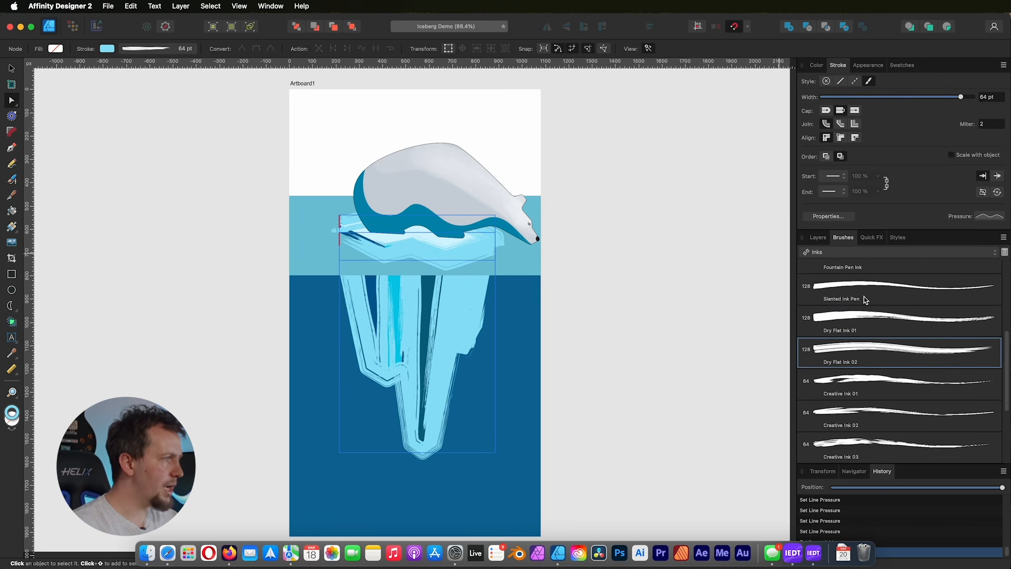
{"action": "scroll", "coordinate": [865, 301], "scroll_direction": "up", "scroll_amount": 3}
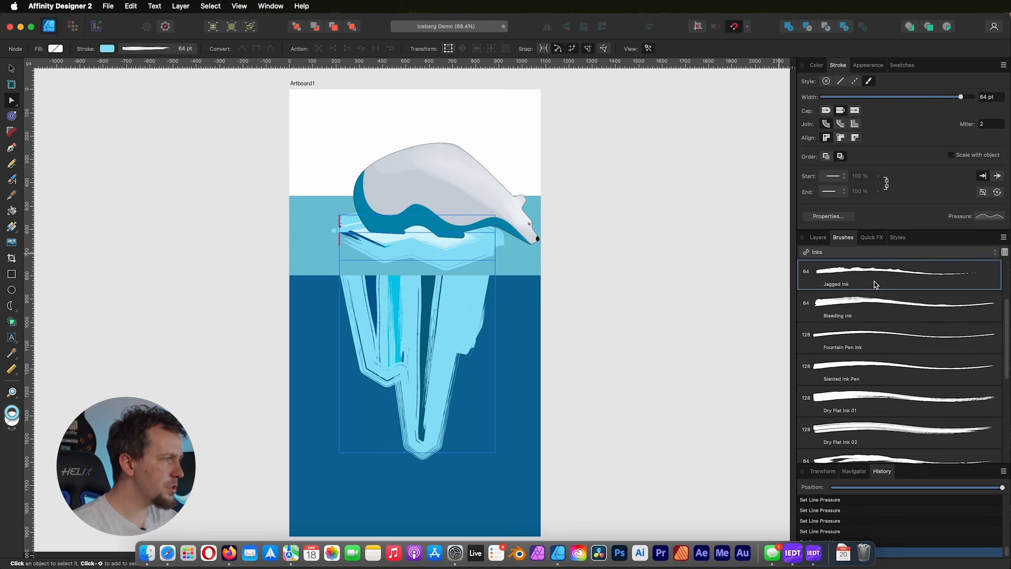
Step: Reapply the Jagged Ink brush to both outline groups with a stroke width of 15 pt
{"action": "left_click", "coordinate": [855, 335]}
{"action": "mouse_move", "coordinate": [923, 98]}
{"action": "left_mouse_down"}
{"action": "mouse_move", "coordinate": [878, 100]}
{"action": "mouse_move", "coordinate": [895, 98]}
{"action": "left_mouse_up"}
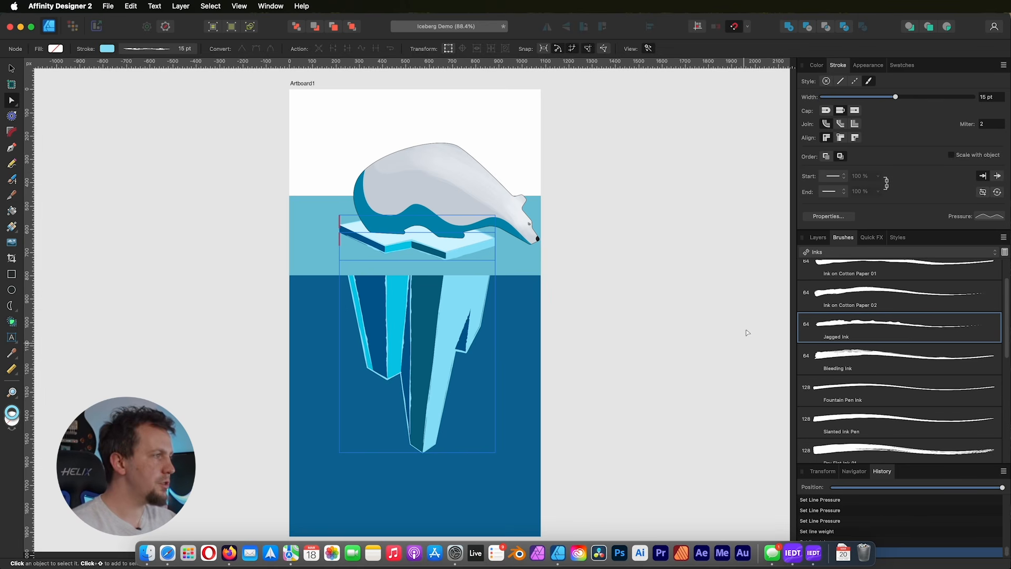
Step: Set the outline brush's opacity variance to 100 % and the stroke width of both outline groups to 11 pt
{"action": "left_click", "coordinate": [830, 216]}
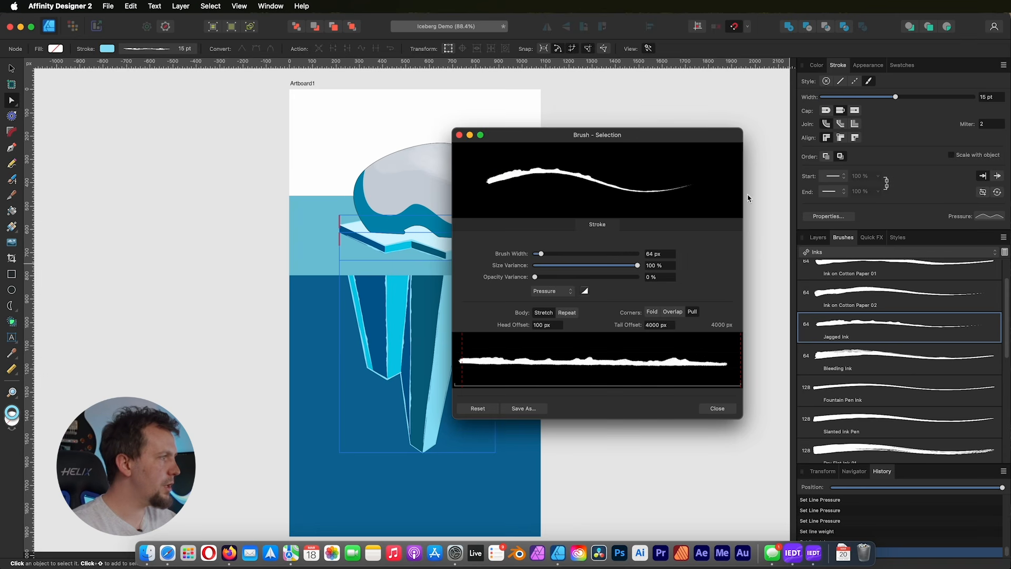
{"action": "left_click_drag", "start_coordinate": [578, 138], "coordinate": [667, 138]}
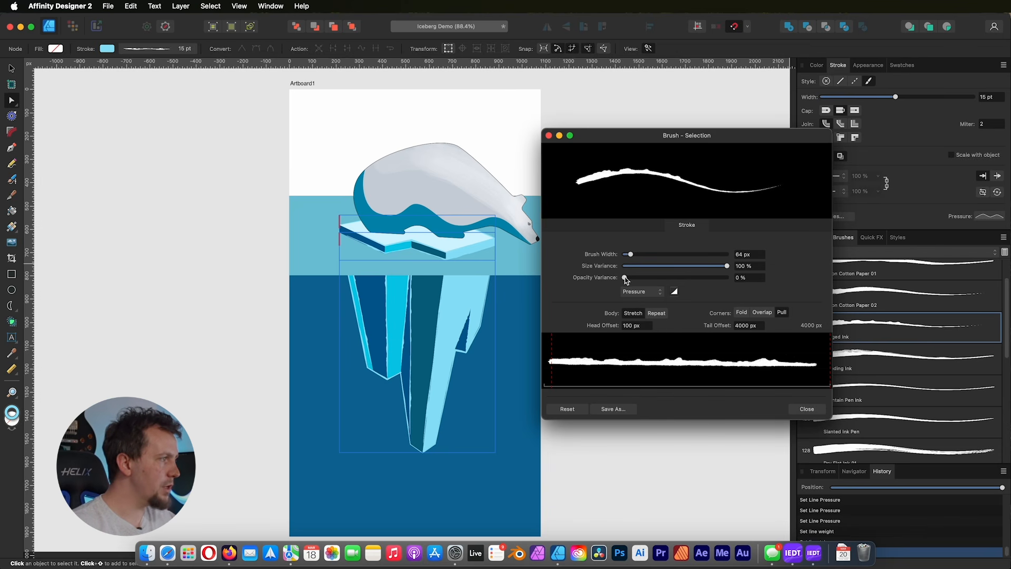
{"action": "left_click_drag", "start_coordinate": [626, 279], "coordinate": [739, 283]}
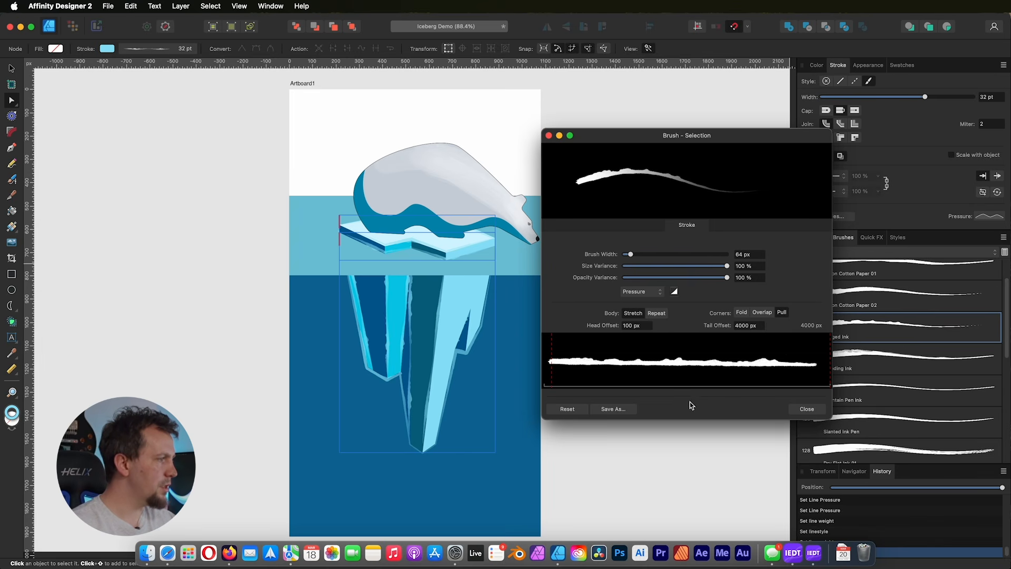
{"action": "left_click", "coordinate": [807, 409]}
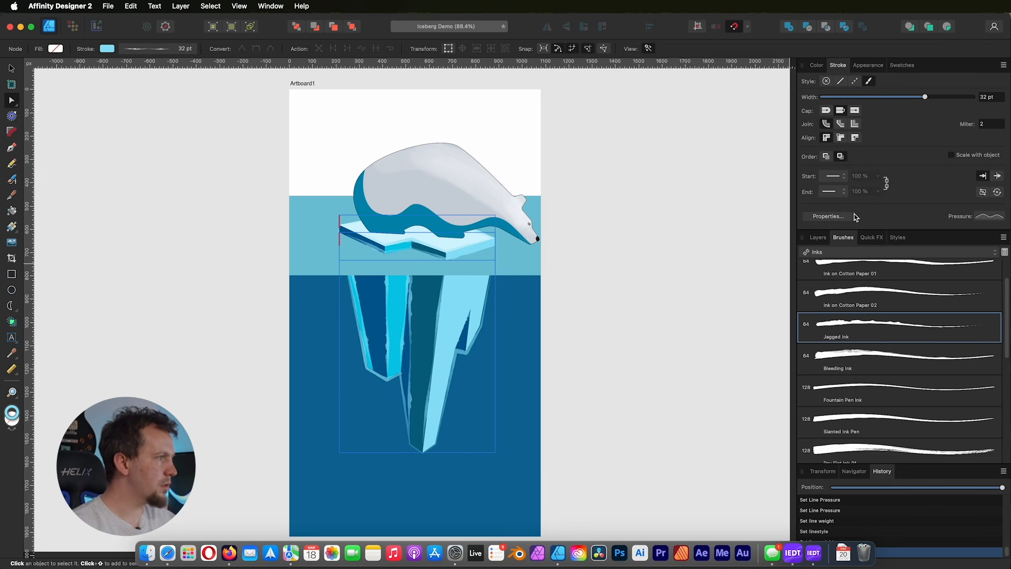
{"action": "left_click_drag", "start_coordinate": [925, 98], "coordinate": [890, 100]}
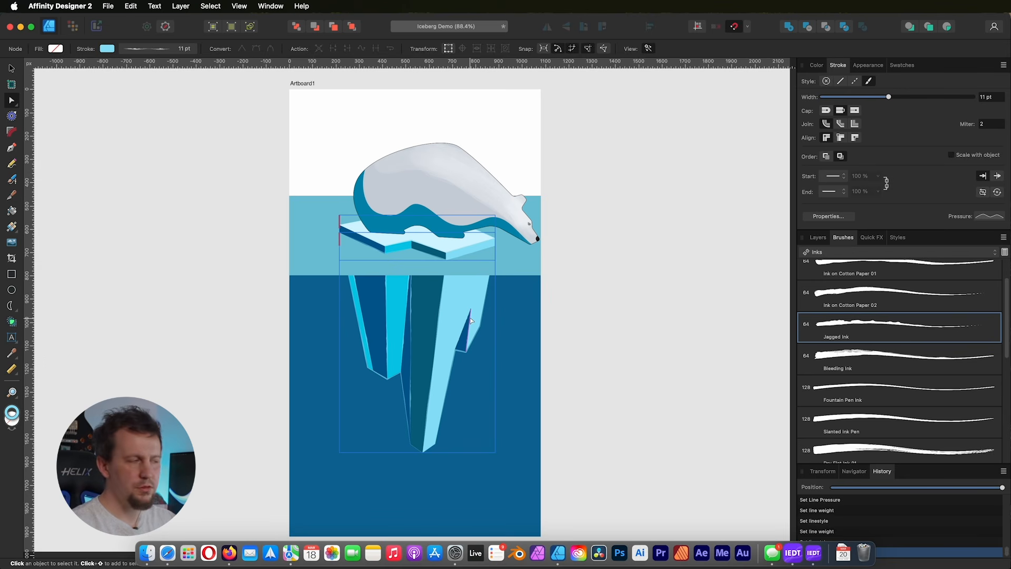
Step: Change the blend mode of the top outlines and bottom outlines groups to Lighter Color
{"action": "left_click", "coordinate": [106, 49]}
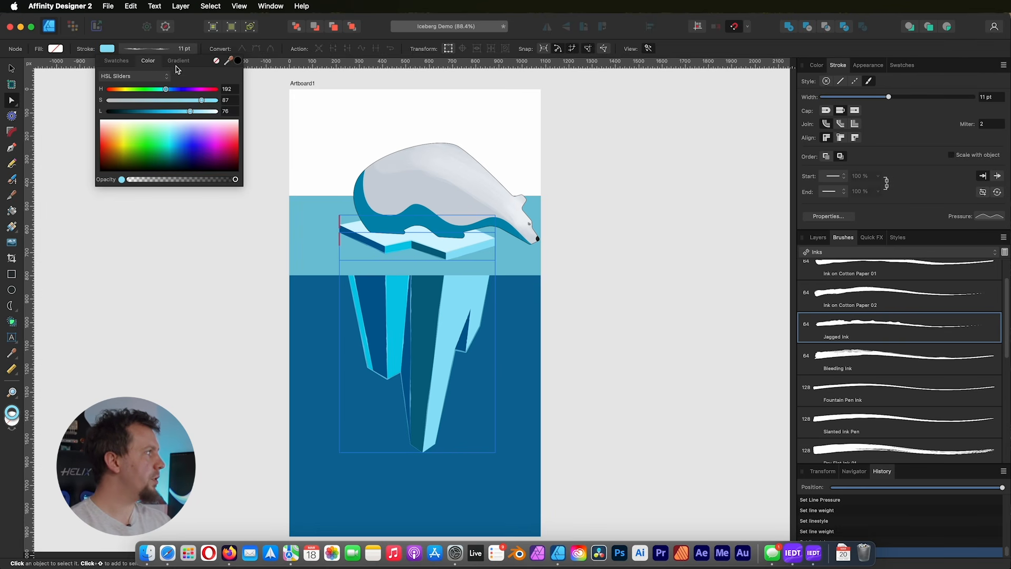
{"action": "left_click", "coordinate": [844, 237]}
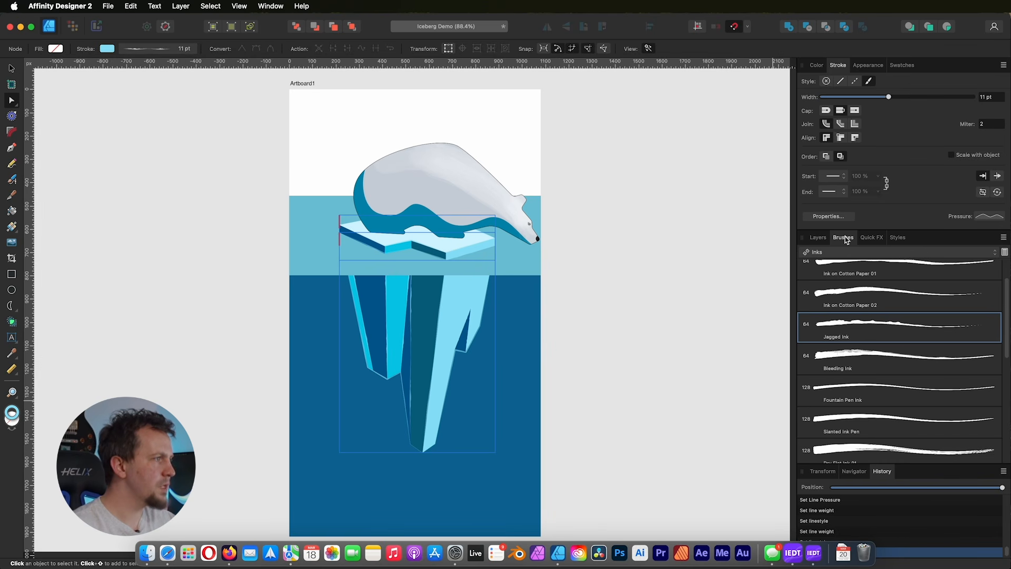
{"action": "left_click", "coordinate": [824, 238]}
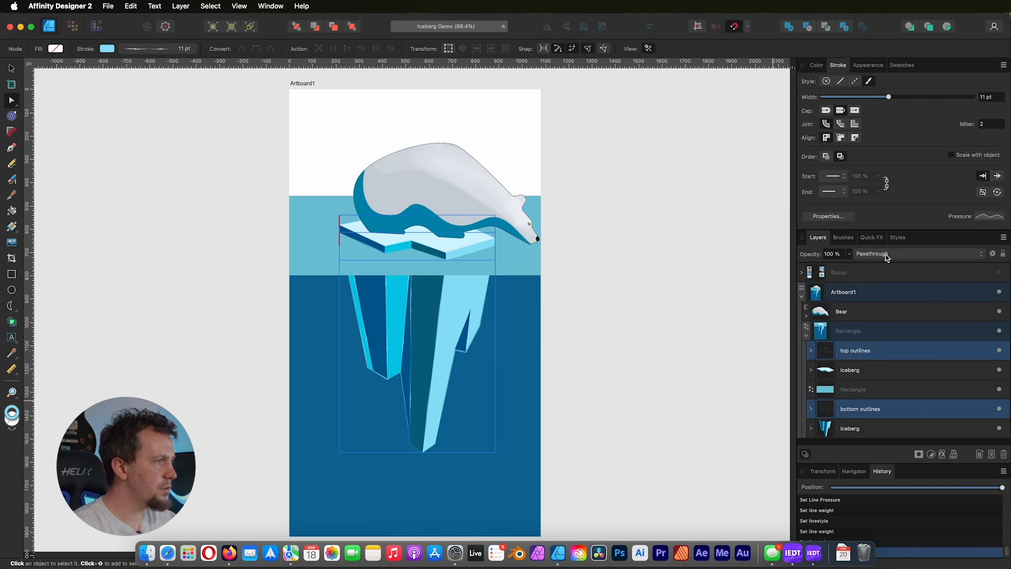
{"action": "left_click", "coordinate": [905, 255]}
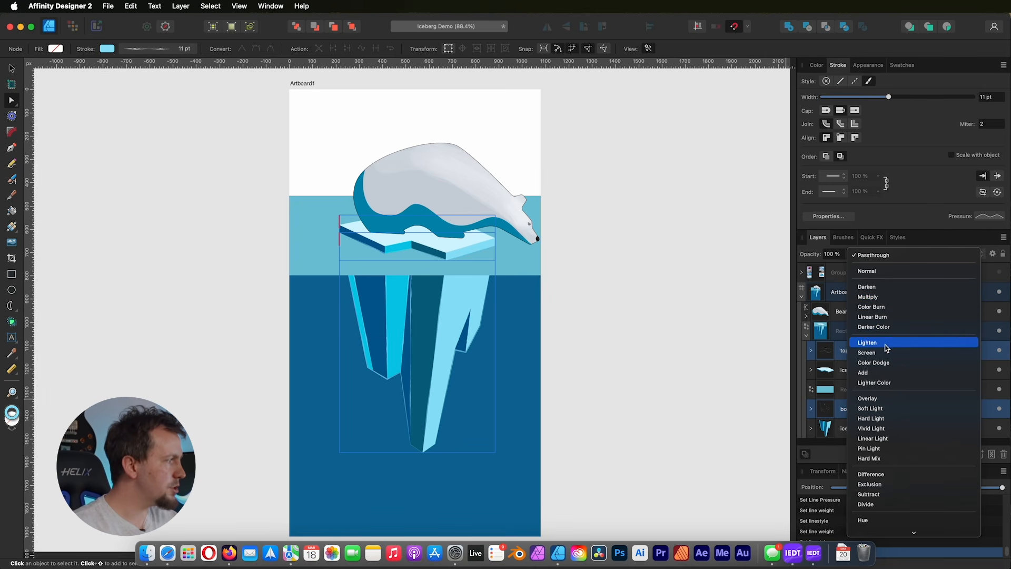
{"action": "left_click", "coordinate": [880, 384]}
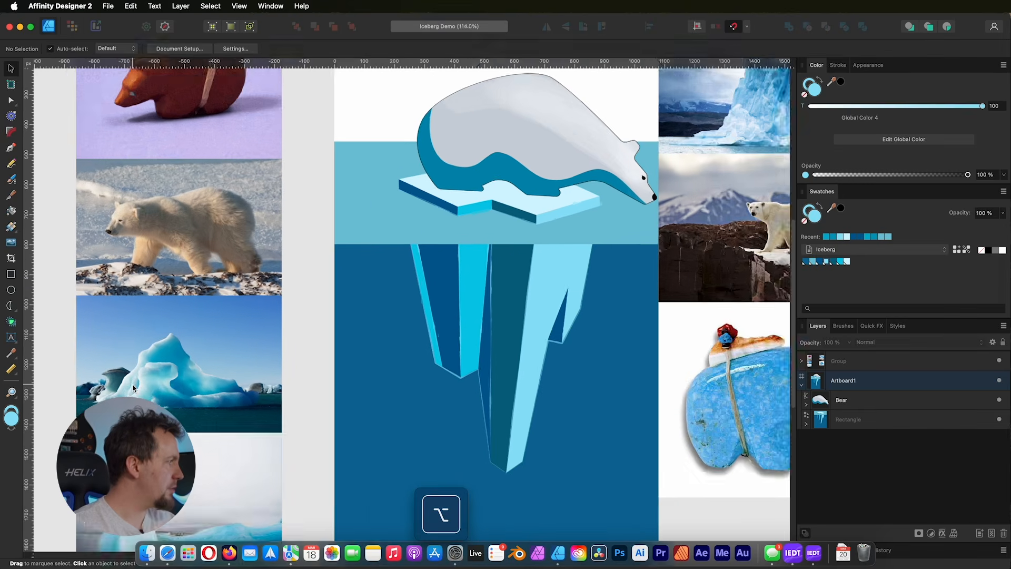
{"action": "scroll", "coordinate": [136, 388], "scroll_direction": "up", "scroll_amount": 5}
{"action": "scroll", "coordinate": [135, 388], "scroll_direction": "up", "scroll_amount": 2}
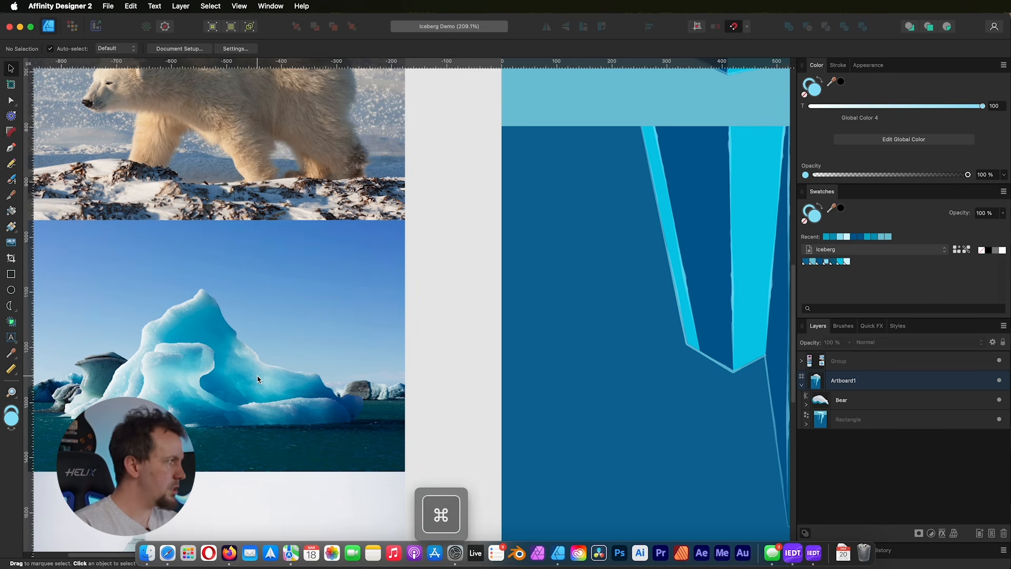
{"action": "key", "text": "super+0"}
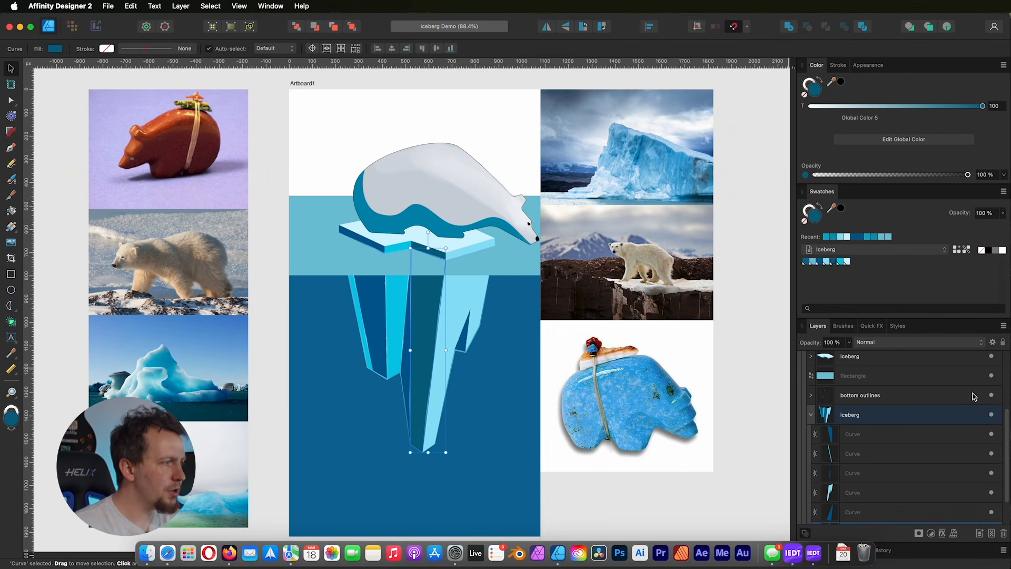
Step: Lock the bottom outlines group and the top outlines group
{"action": "left_click", "coordinate": [926, 395]}
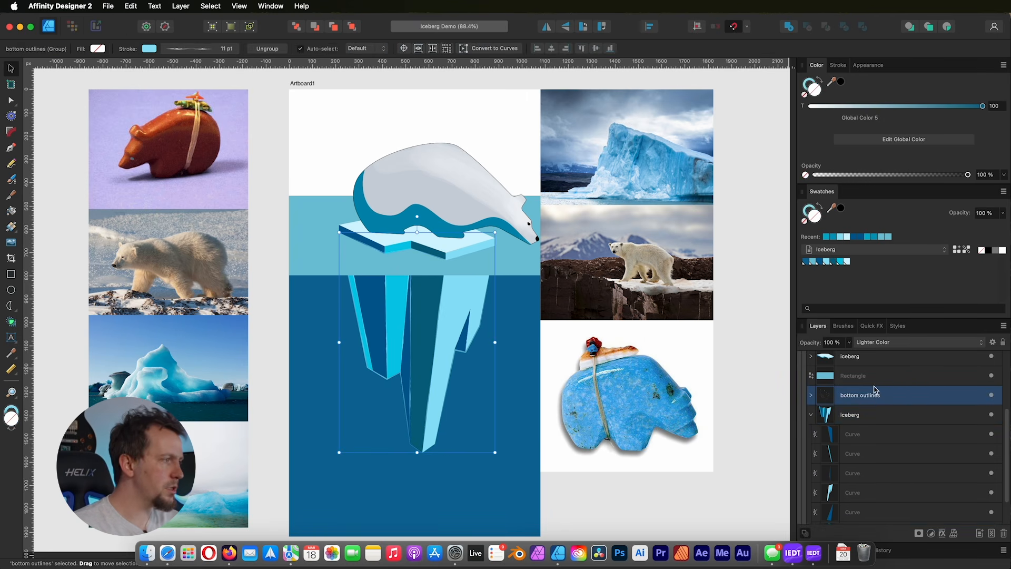
{"action": "left_click", "coordinate": [1005, 344]}
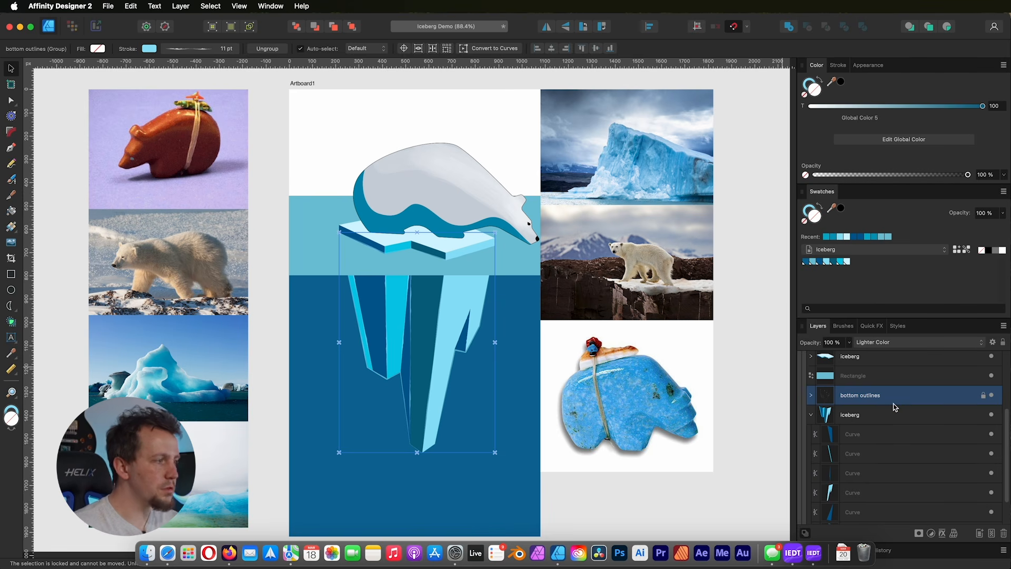
{"action": "scroll", "coordinate": [884, 424], "scroll_direction": "up", "scroll_amount": 2}
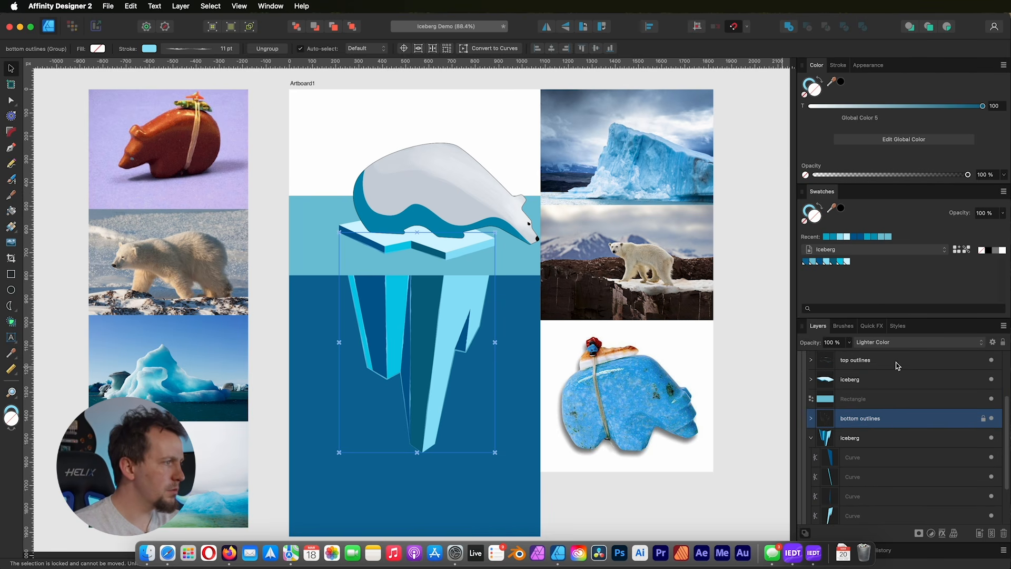
{"action": "left_click", "coordinate": [901, 362]}
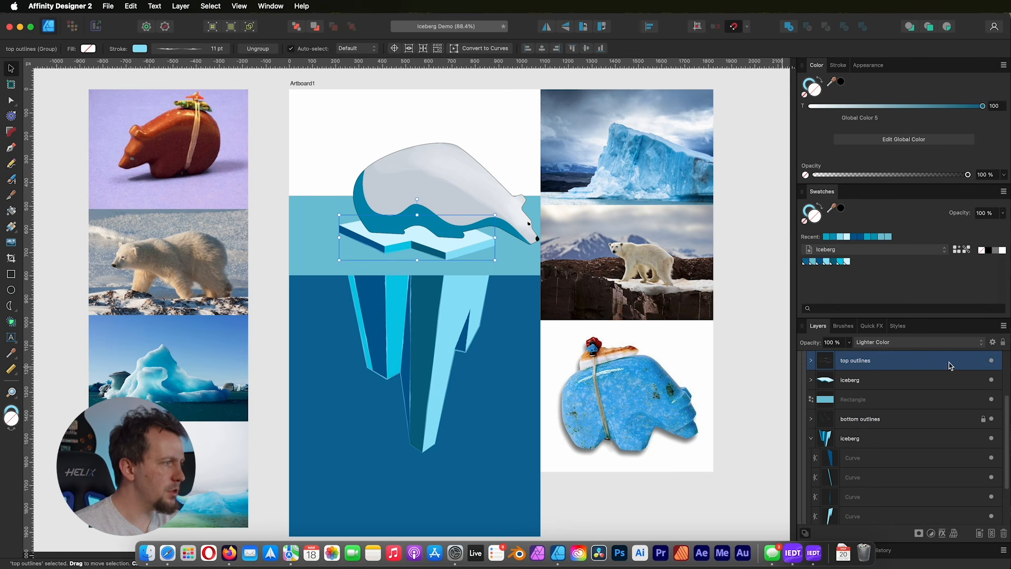
{"action": "left_click", "coordinate": [1003, 342]}
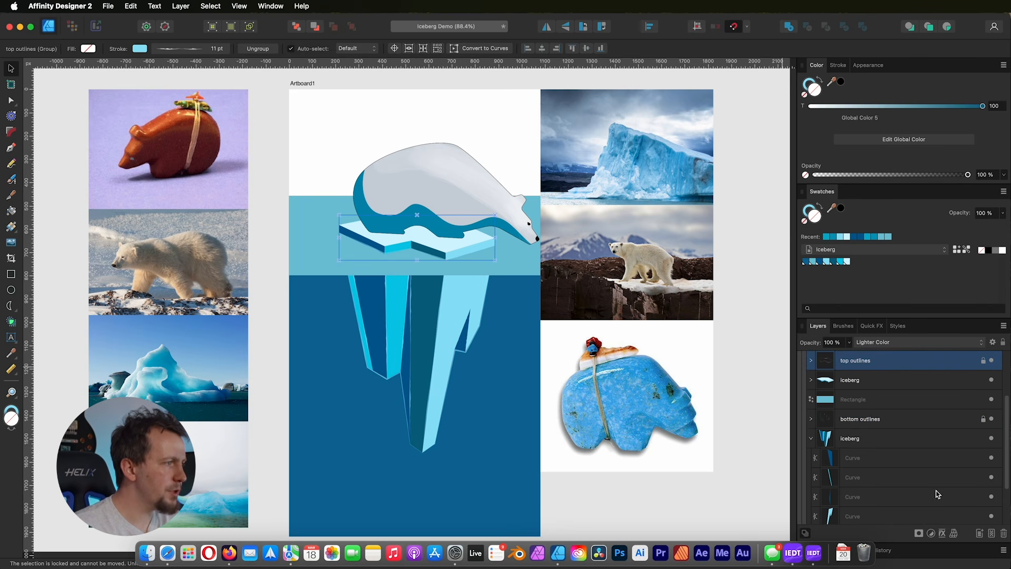
Step: Apply a linear gradient fill to the light blue right front facet of the top iceberg and adjust its end point
{"action": "scroll", "coordinate": [413, 239], "scroll_direction": "up", "scroll_amount": 4}
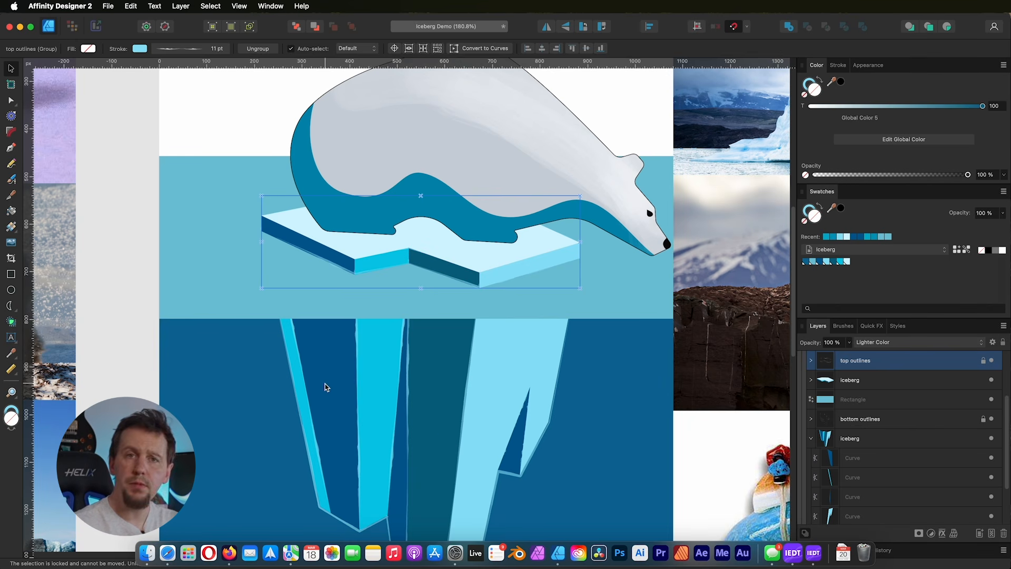
{"action": "left_click", "coordinate": [519, 273]}
{"action": "left_click", "coordinate": [519, 274]}
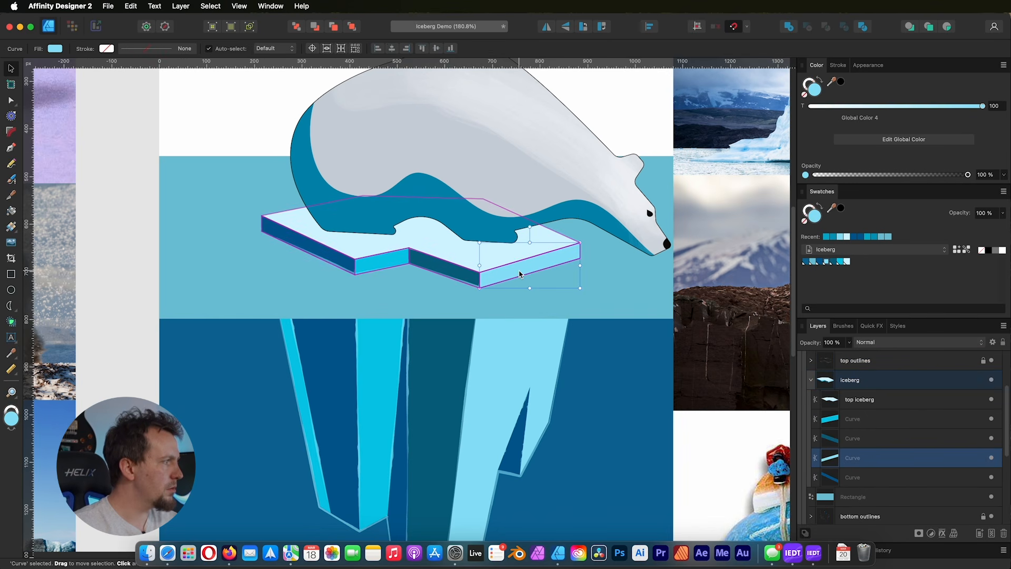
{"action": "key", "text": "a"}
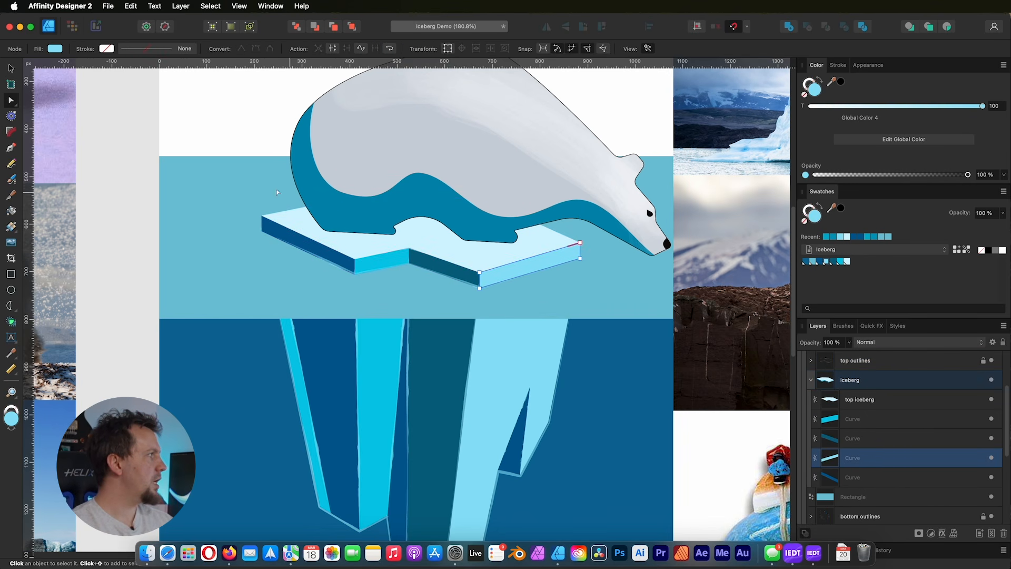
{"action": "left_click", "coordinate": [11, 228]}
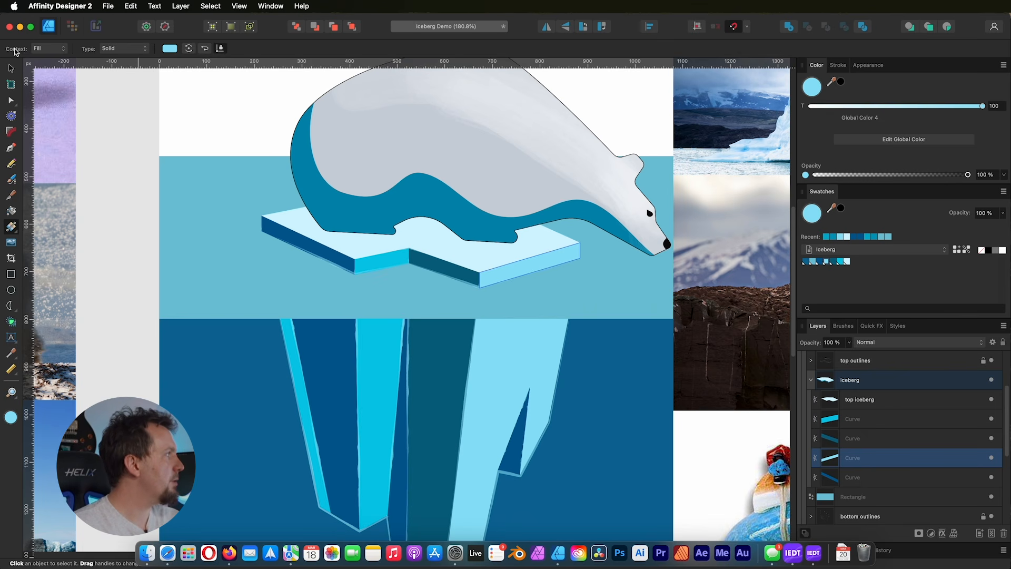
{"action": "left_click", "coordinate": [44, 49]}
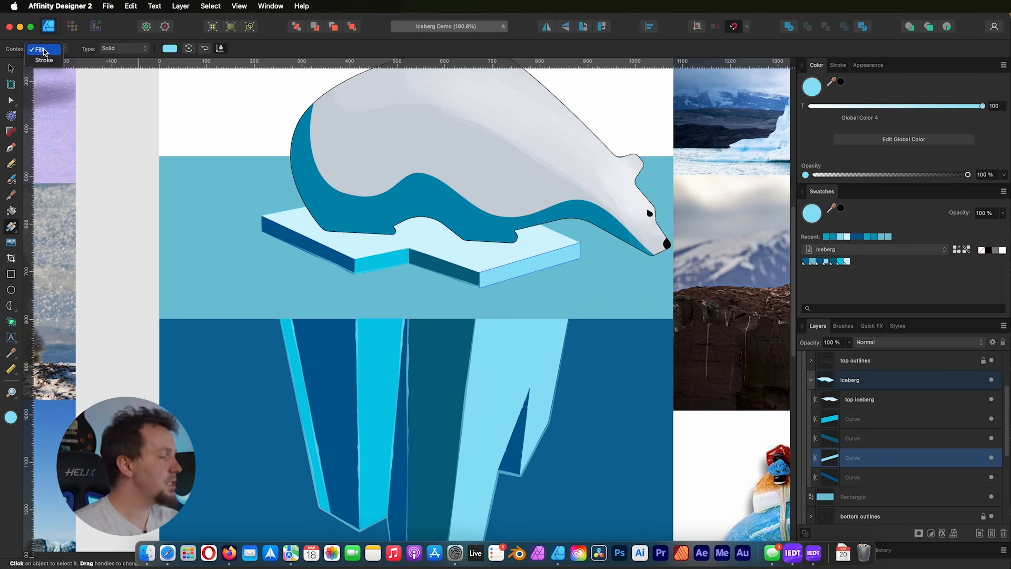
{"action": "left_click", "coordinate": [44, 50]}
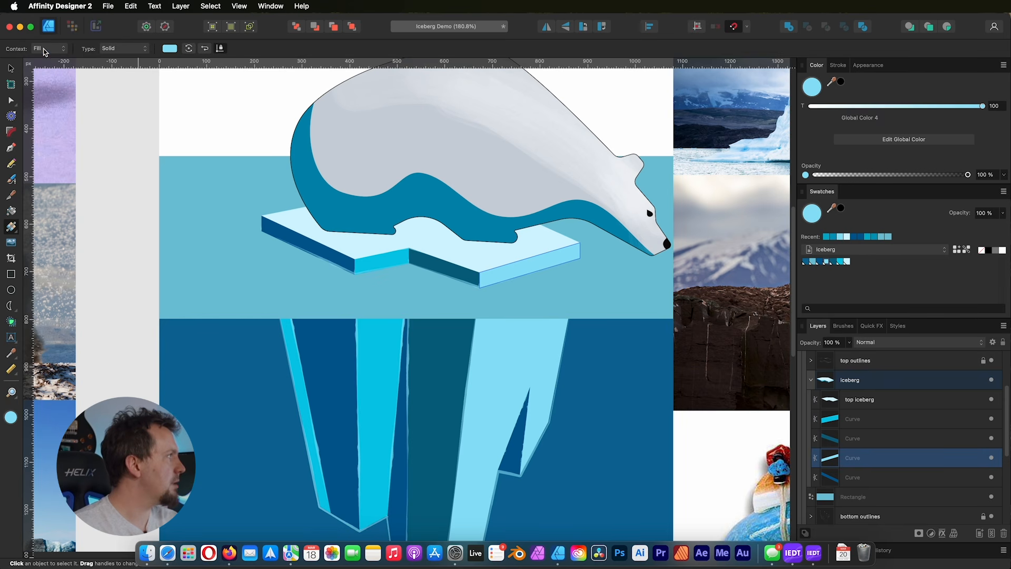
{"action": "left_click", "coordinate": [112, 51]}
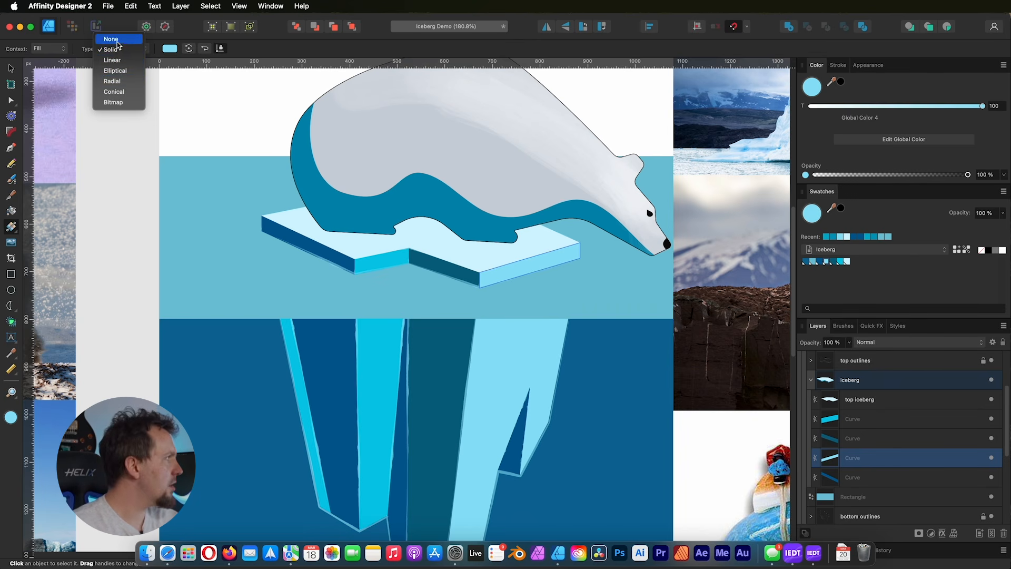
{"action": "left_click", "coordinate": [122, 62]}
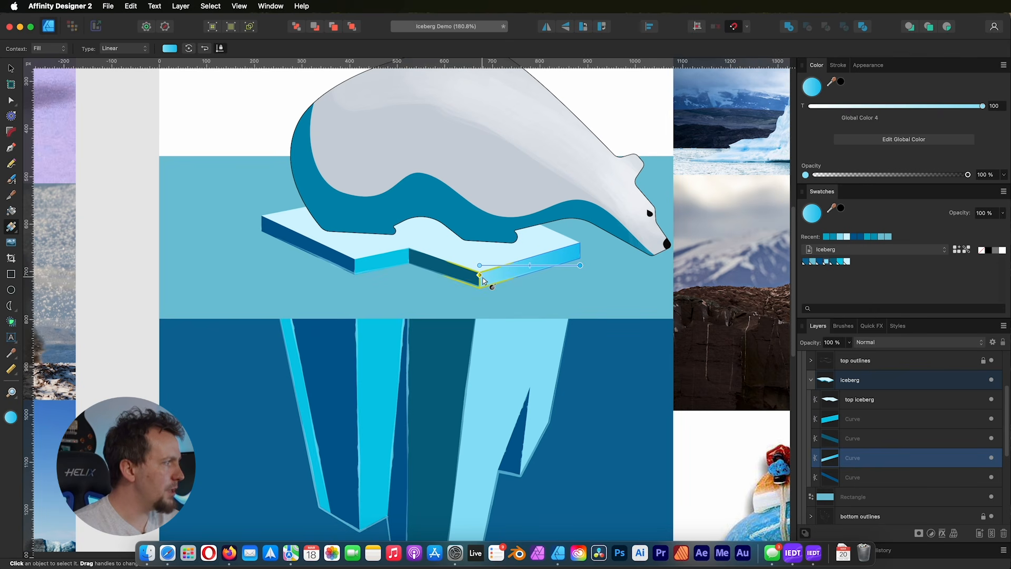
{"action": "mouse_move", "coordinate": [580, 265]}
{"action": "left_mouse_down"}
{"action": "mouse_move", "coordinate": [522, 264]}
{"action": "mouse_move", "coordinate": [575, 253]}
{"action": "mouse_move", "coordinate": [500, 263]}
{"action": "mouse_move", "coordinate": [553, 259]}
{"action": "mouse_move", "coordinate": [518, 263]}
{"action": "left_mouse_up"}
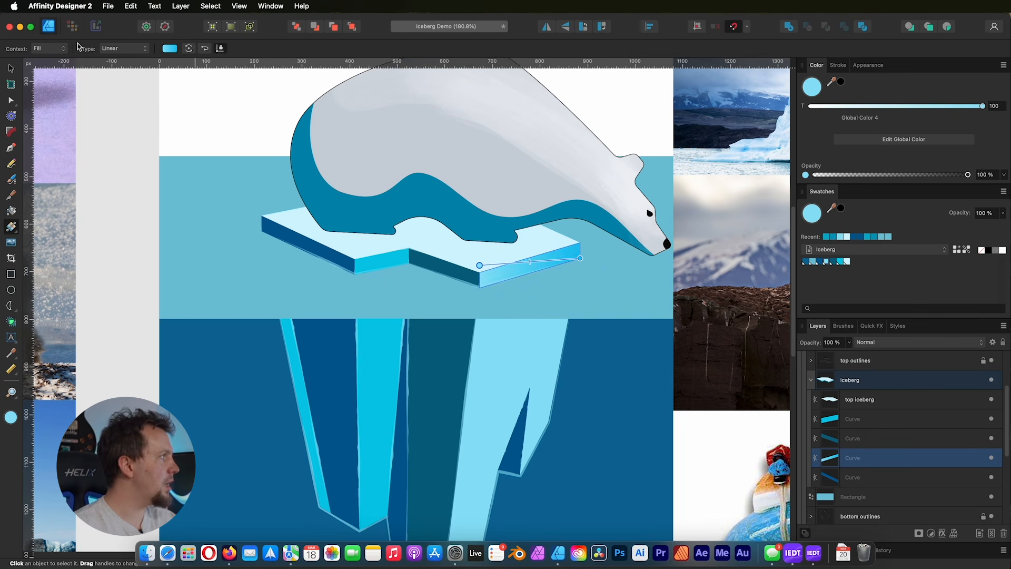
Step: Try an elliptical gradient on the right front facet, repositioning its centre and reshaping both of its axes
{"action": "left_click", "coordinate": [116, 49]}
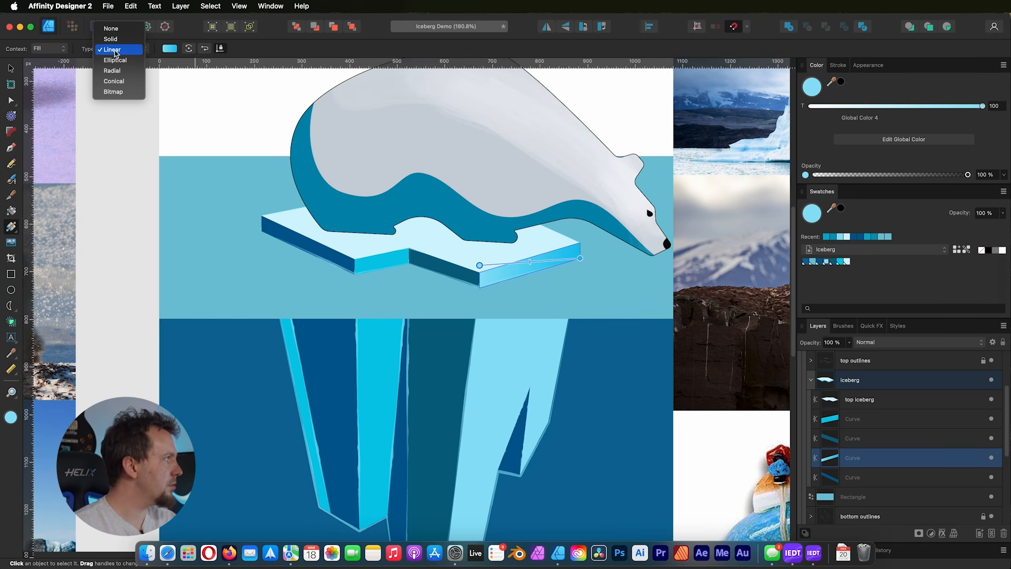
{"action": "left_click", "coordinate": [116, 60]}
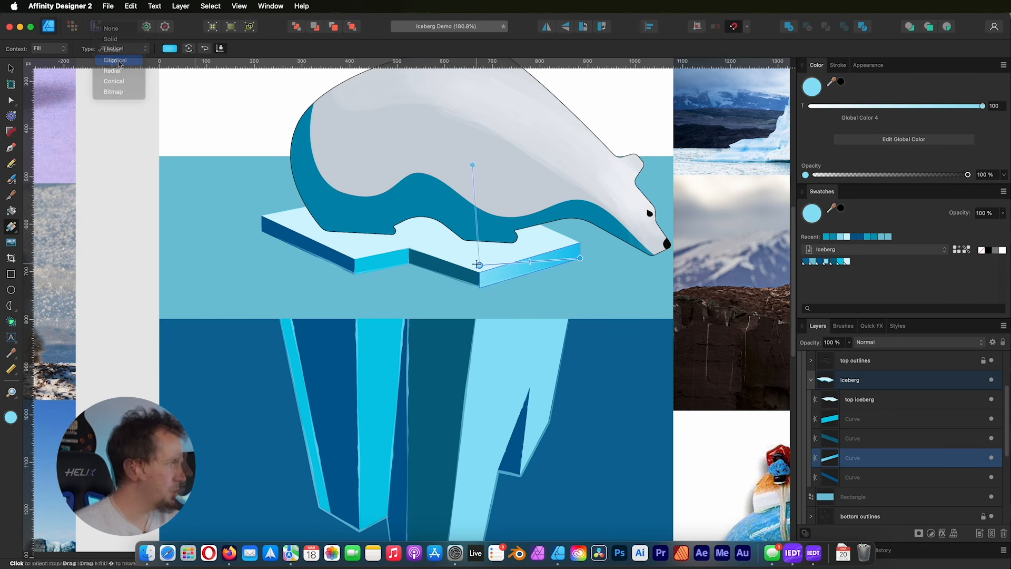
{"action": "left_click_drag", "start_coordinate": [479, 266], "coordinate": [525, 264]}
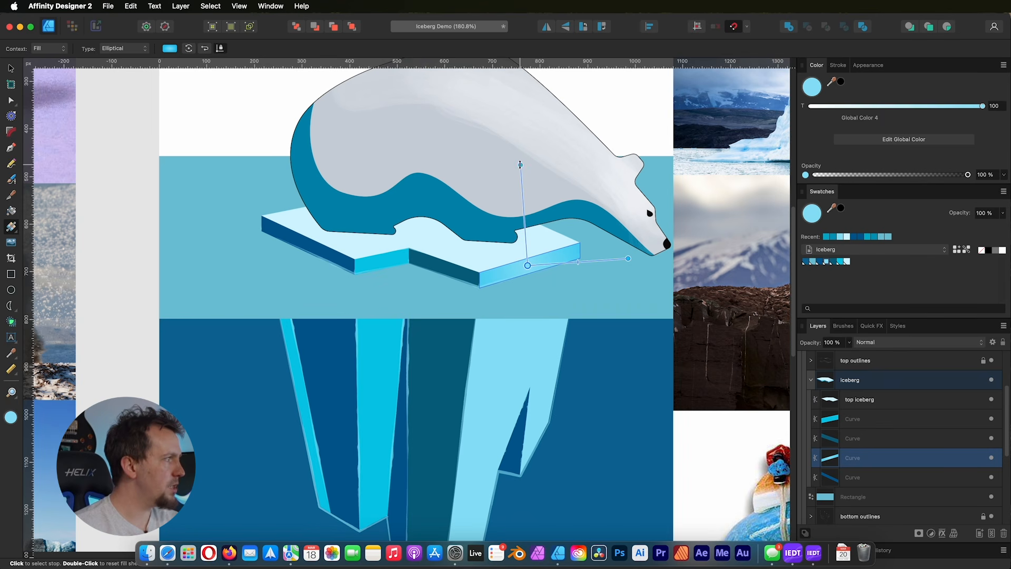
{"action": "key", "text": "Up"}
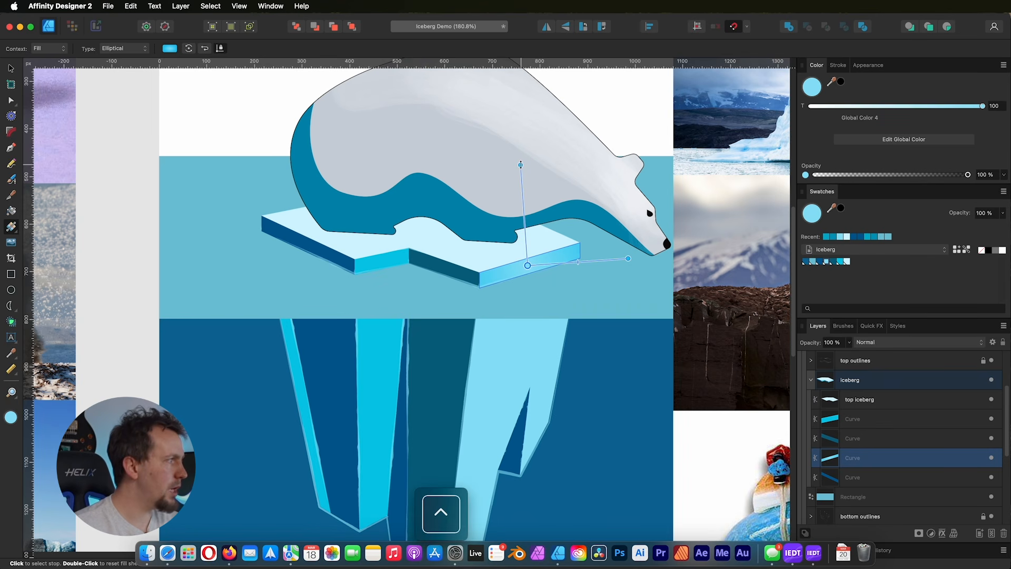
{"action": "left_click_drag", "start_coordinate": [520, 164], "coordinate": [527, 258]}
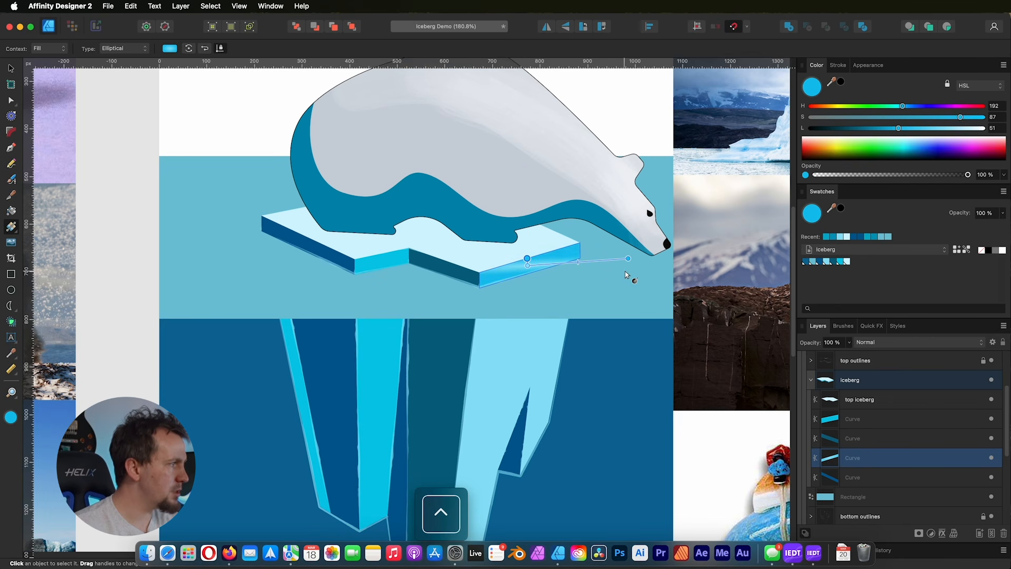
{"action": "left_click_drag", "start_coordinate": [492, 275], "coordinate": [590, 250]}
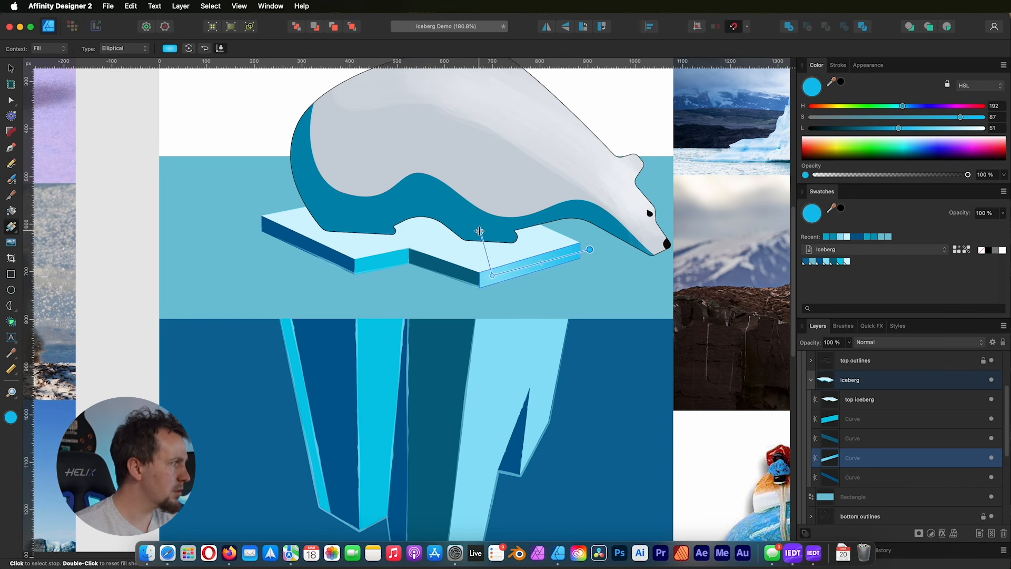
{"action": "left_click_drag", "start_coordinate": [480, 231], "coordinate": [533, 263]}
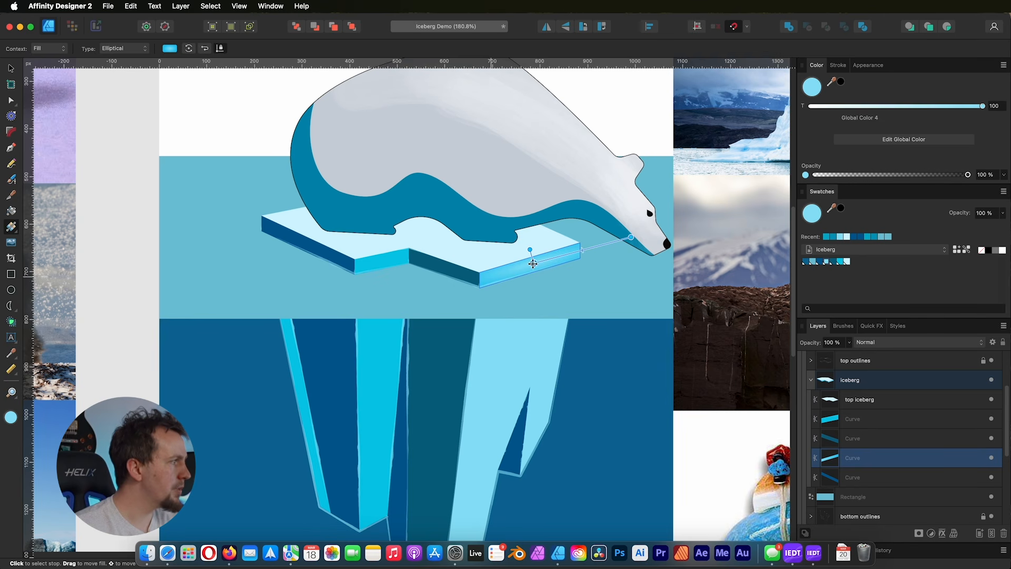
{"action": "key", "text": "ctrl"}
{"action": "left_click_drag", "start_coordinate": [630, 237], "coordinate": [567, 254]}
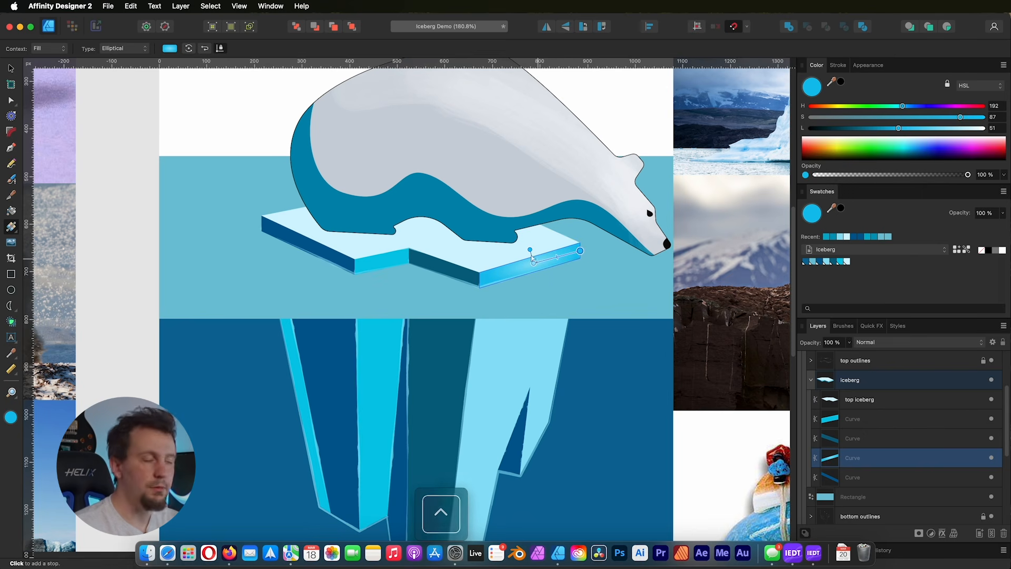
Step: Try a radial gradient on the right front facet, stretching it along the facet and shifting its centre
{"action": "left_click", "coordinate": [121, 49]}
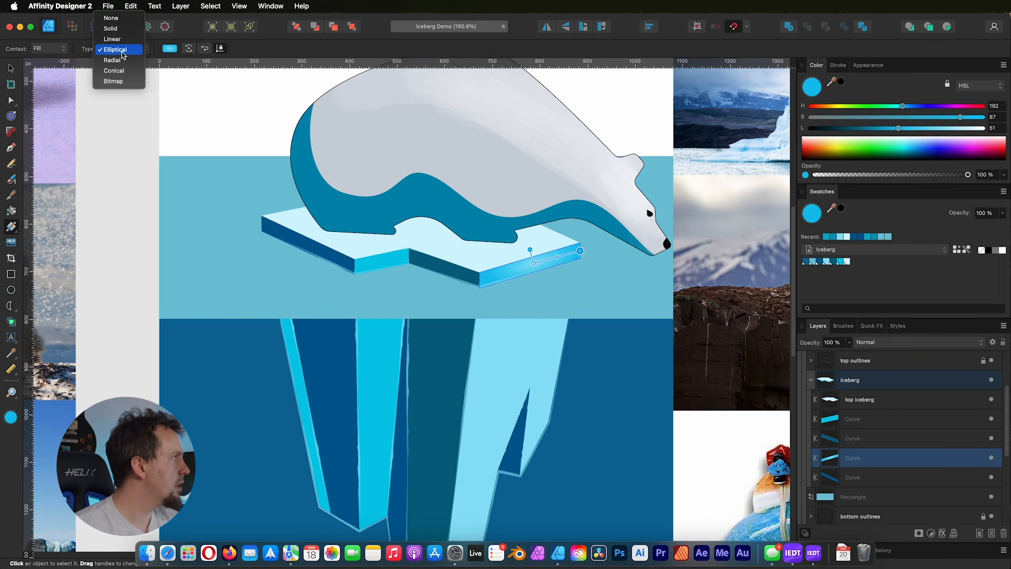
{"action": "left_click", "coordinate": [112, 60]}
{"action": "left_click_drag", "start_coordinate": [491, 273], "coordinate": [582, 253]}
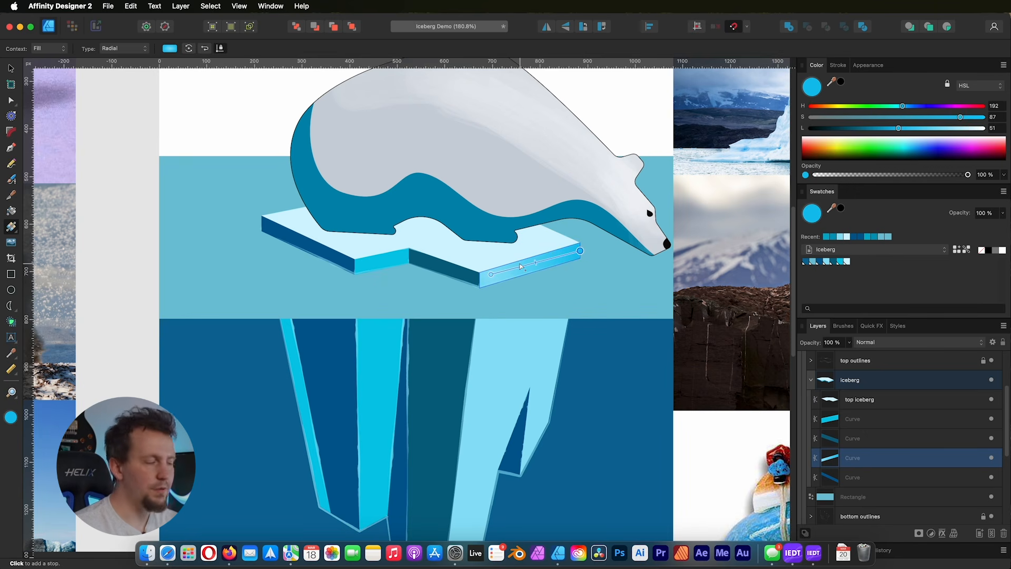
{"action": "mouse_move", "coordinate": [535, 262]}
{"action": "left_mouse_down"}
{"action": "mouse_move", "coordinate": [556, 256]}
{"action": "mouse_move", "coordinate": [503, 271]}
{"action": "mouse_move", "coordinate": [525, 281]}
{"action": "mouse_move", "coordinate": [529, 268]}
{"action": "left_mouse_up"}
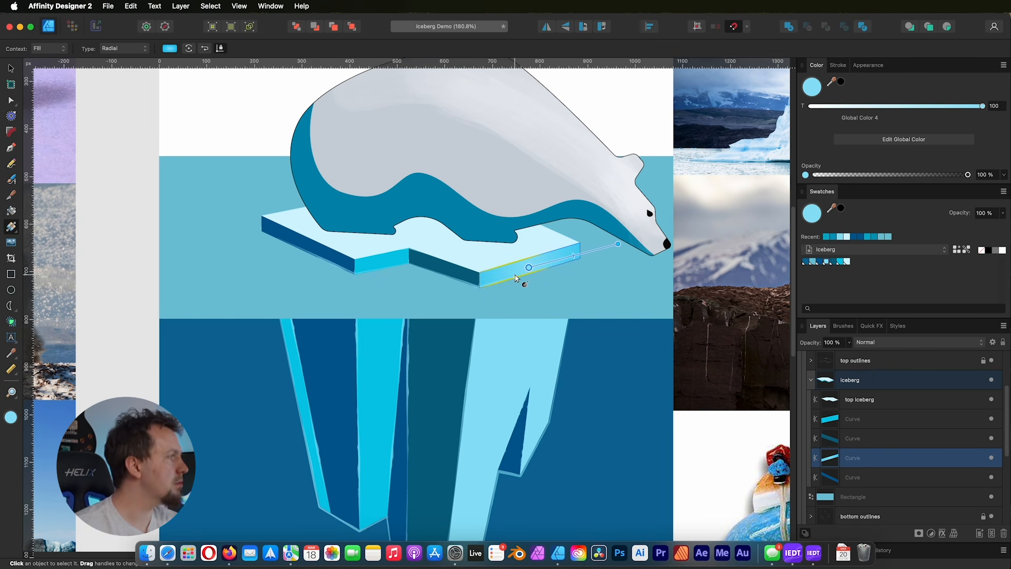
Step: Return the right front facet to a linear gradient running along its length from the lower left corner to the right edge
{"action": "left_click", "coordinate": [119, 48]}
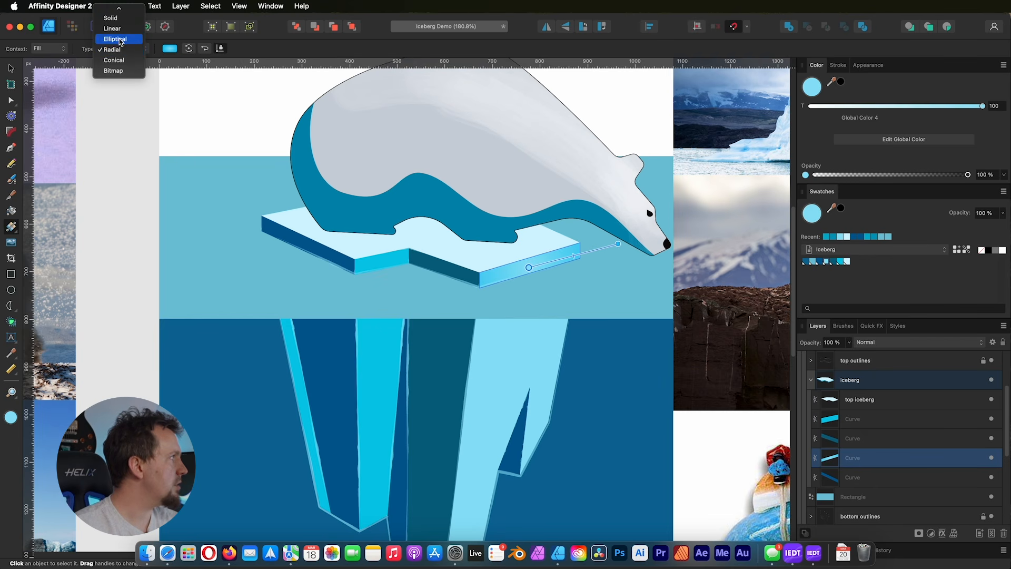
{"action": "left_click", "coordinate": [117, 28]}
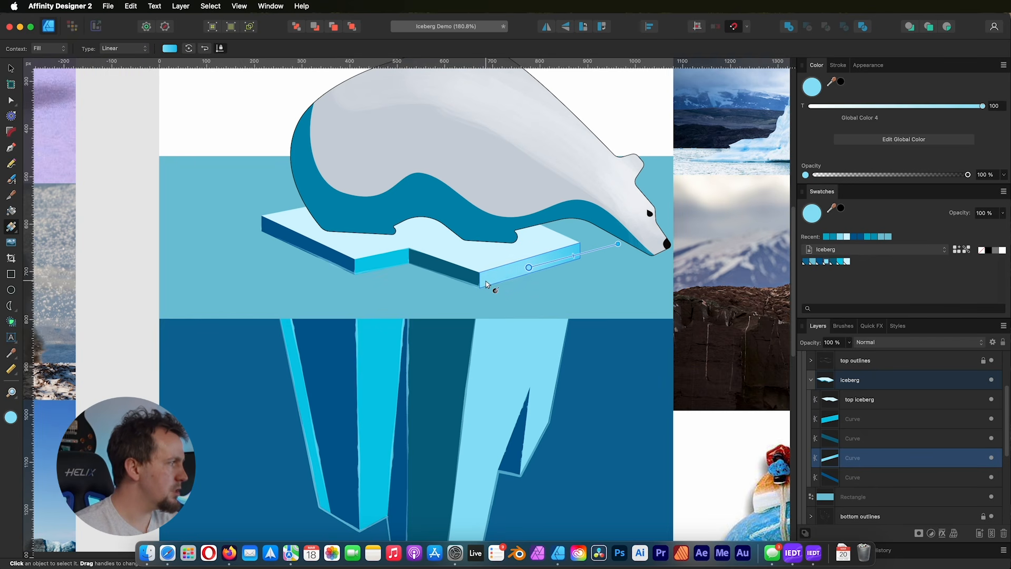
{"action": "left_click_drag", "start_coordinate": [481, 283], "coordinate": [580, 254]}
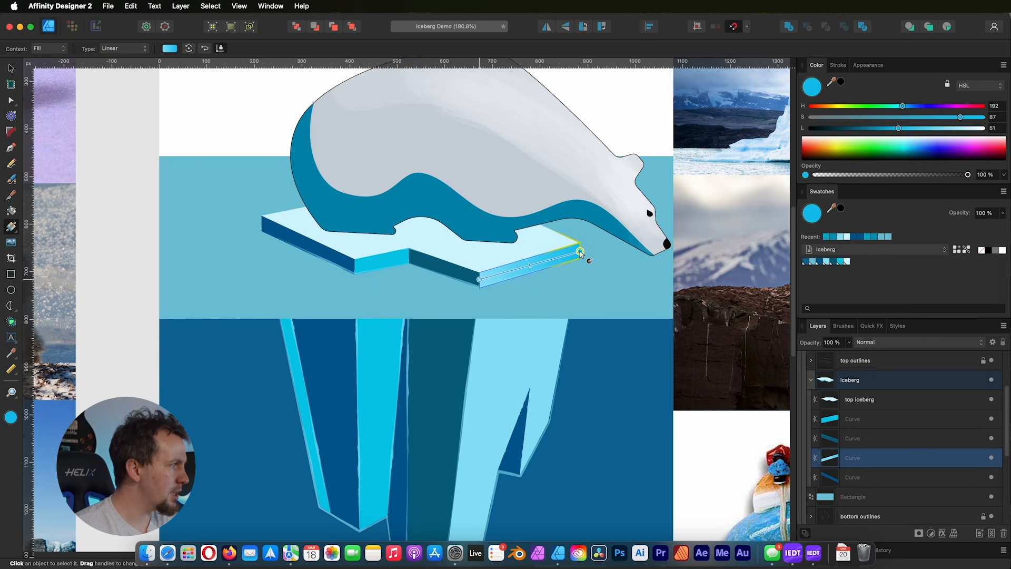
{"action": "left_click_drag", "start_coordinate": [580, 253], "coordinate": [580, 252]}
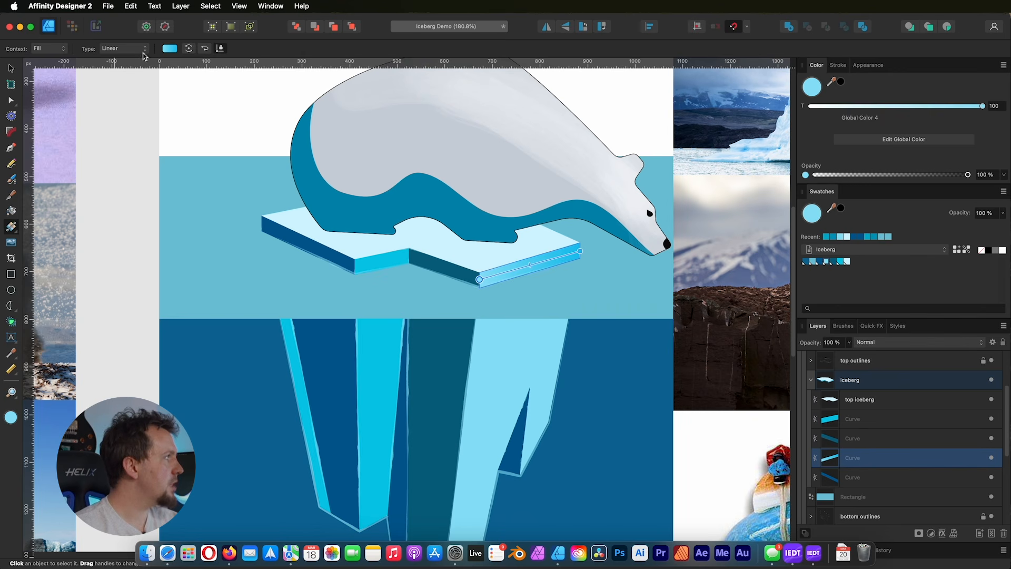
Step: Examine the linear gradient's stops, its colour setting and the colour models available for a stop
{"action": "left_click", "coordinate": [169, 49]}
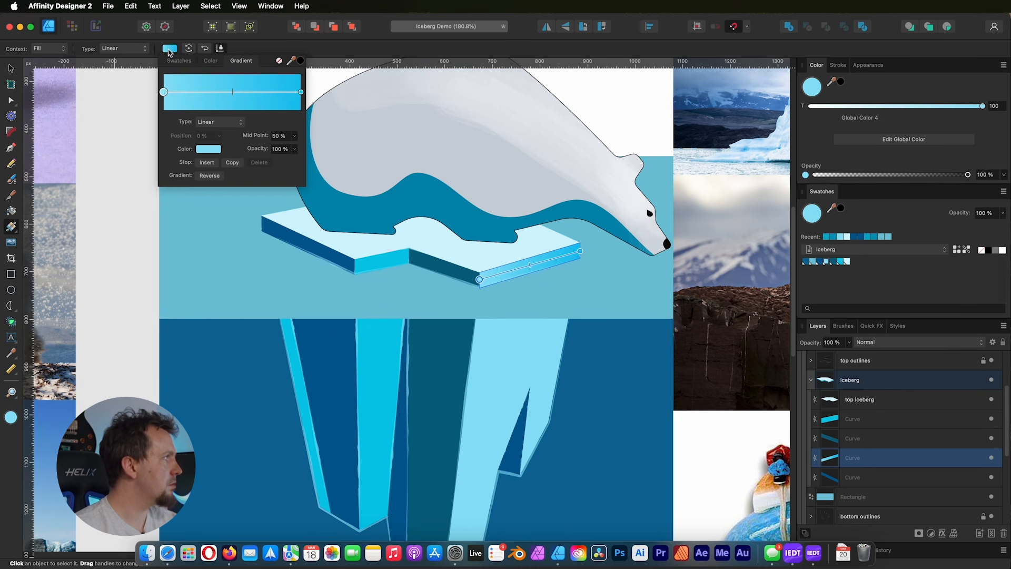
{"action": "left_click", "coordinate": [300, 93]}
{"action": "left_click", "coordinate": [164, 93]}
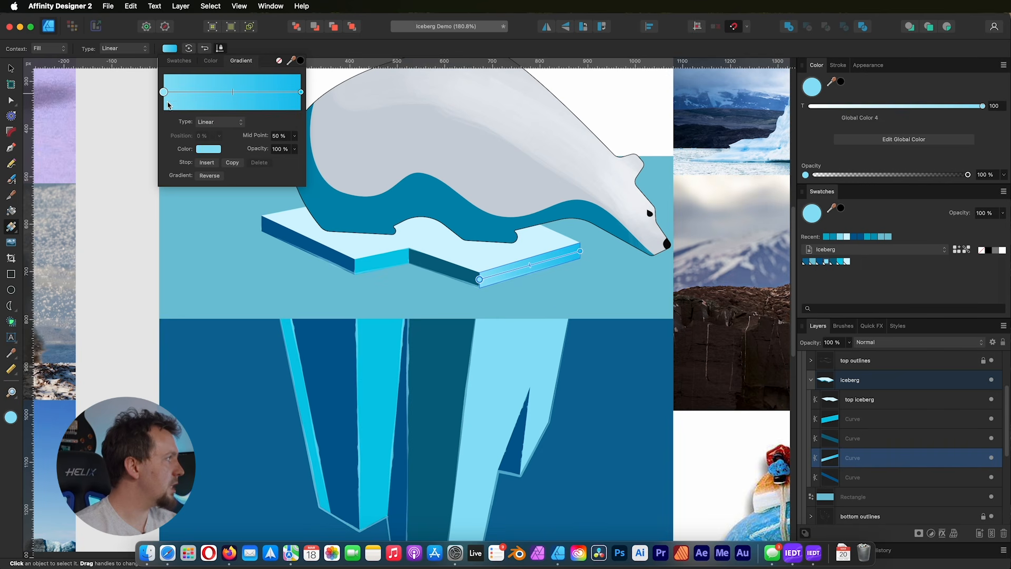
{"action": "left_click", "coordinate": [207, 149]}
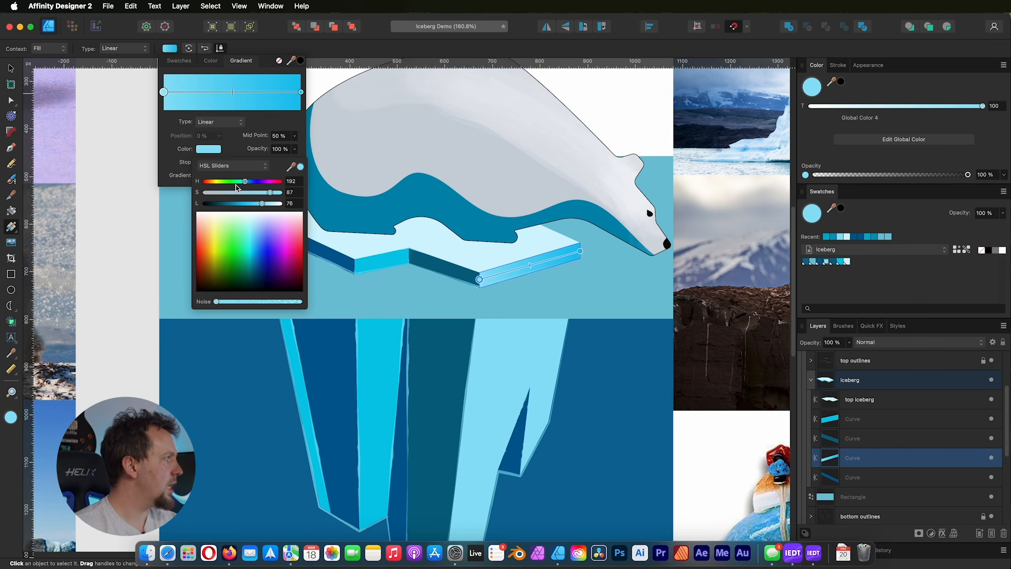
{"action": "left_click", "coordinate": [248, 166]}
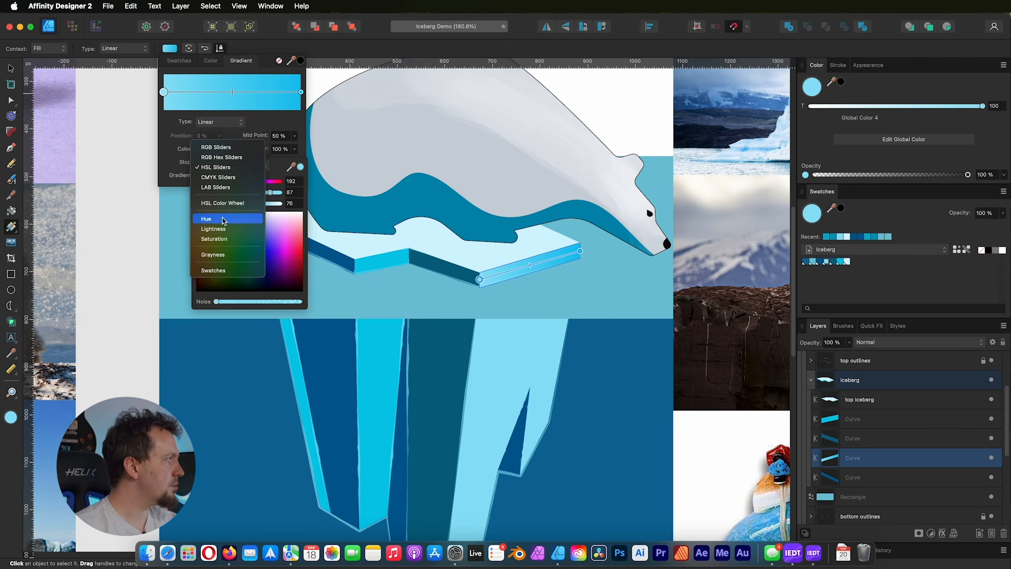
{"action": "left_click", "coordinate": [264, 126]}
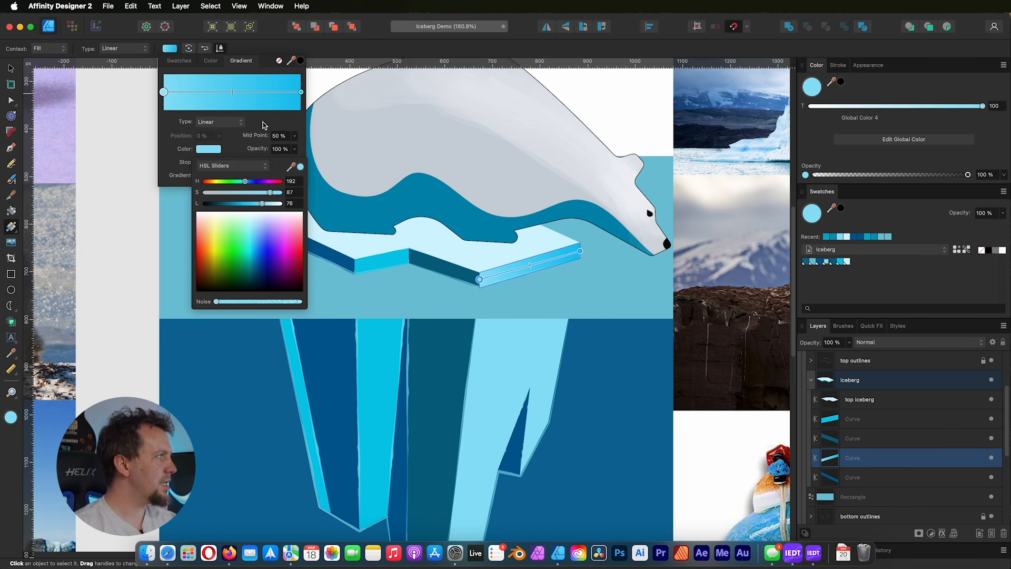
{"action": "left_click", "coordinate": [263, 125]}
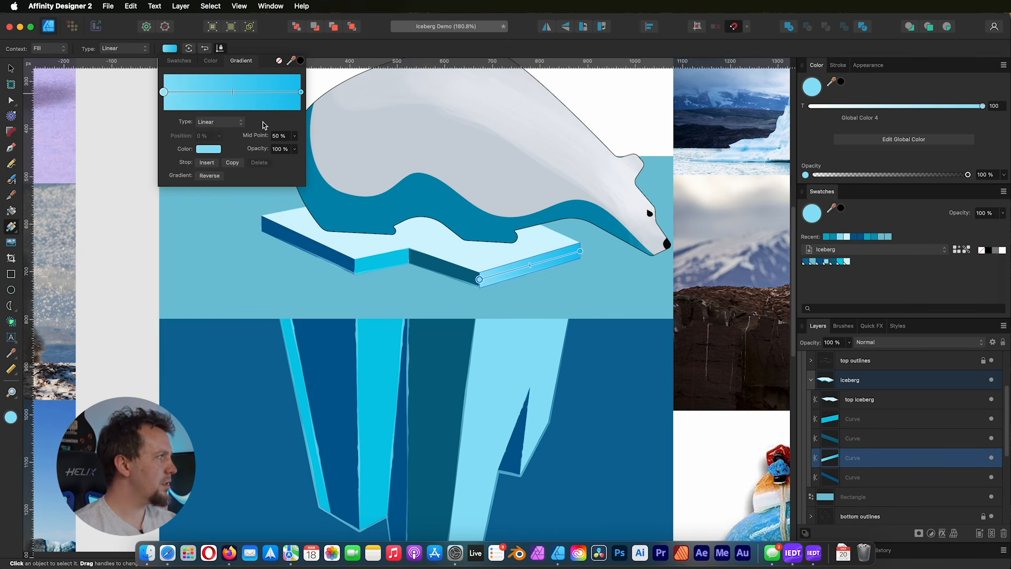
{"action": "left_click", "coordinate": [288, 51]}
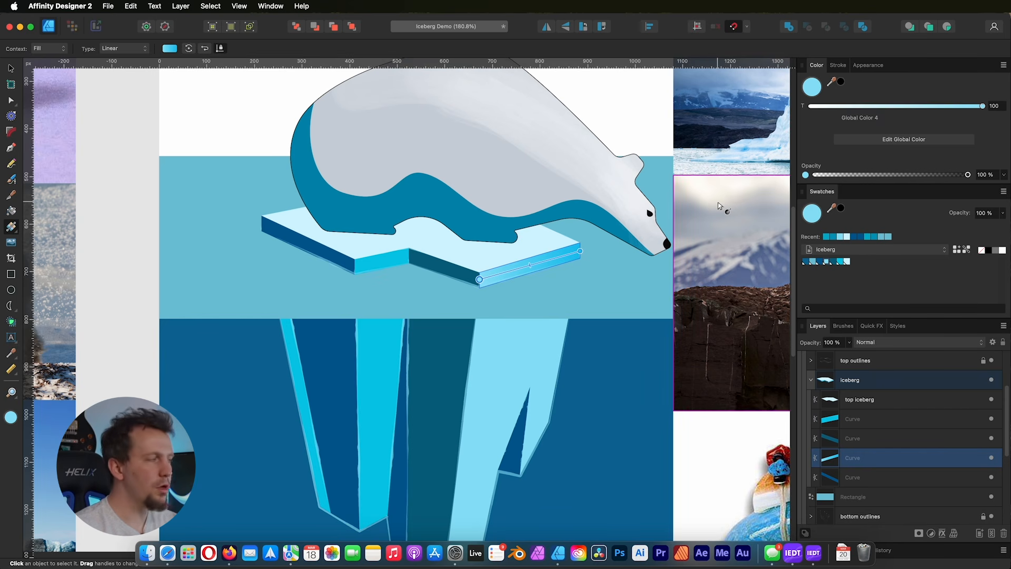
Step: Recolor the right end stop of the facet's gradient with the dark teal Global Color 5 from the Iceberg palette
{"action": "left_click", "coordinate": [579, 251]}
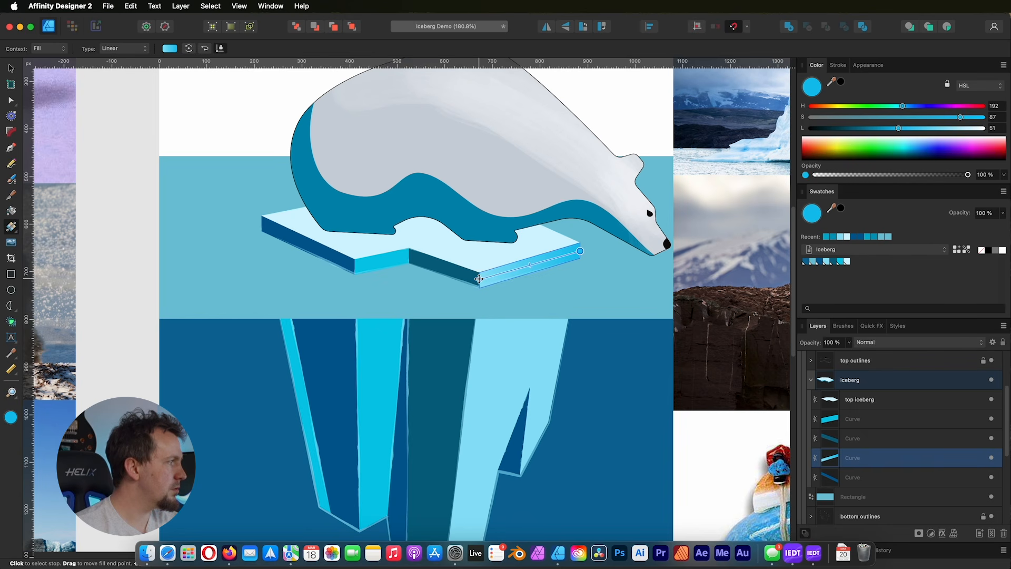
{"action": "left_click", "coordinate": [480, 281]}
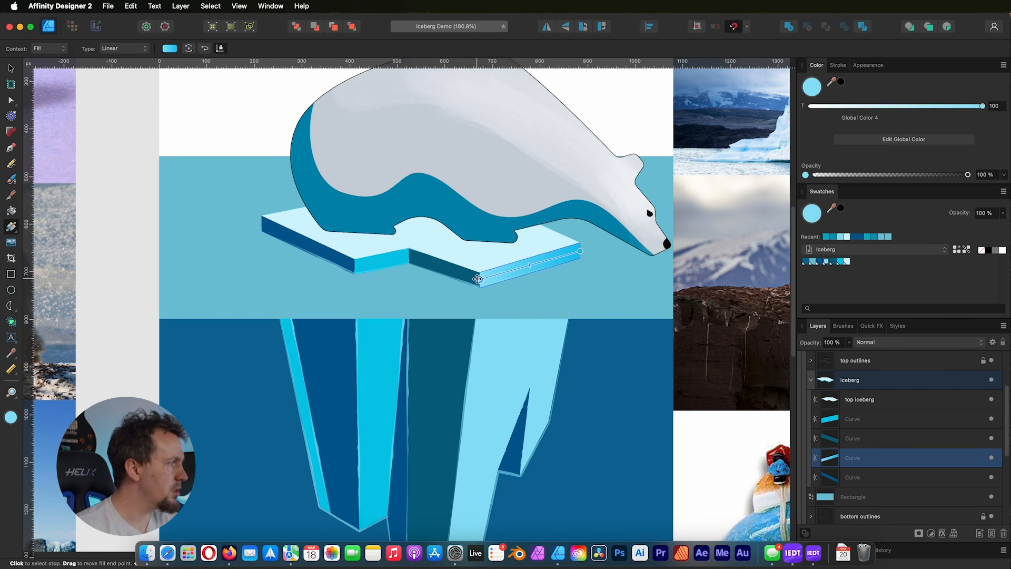
{"action": "left_click", "coordinate": [579, 250]}
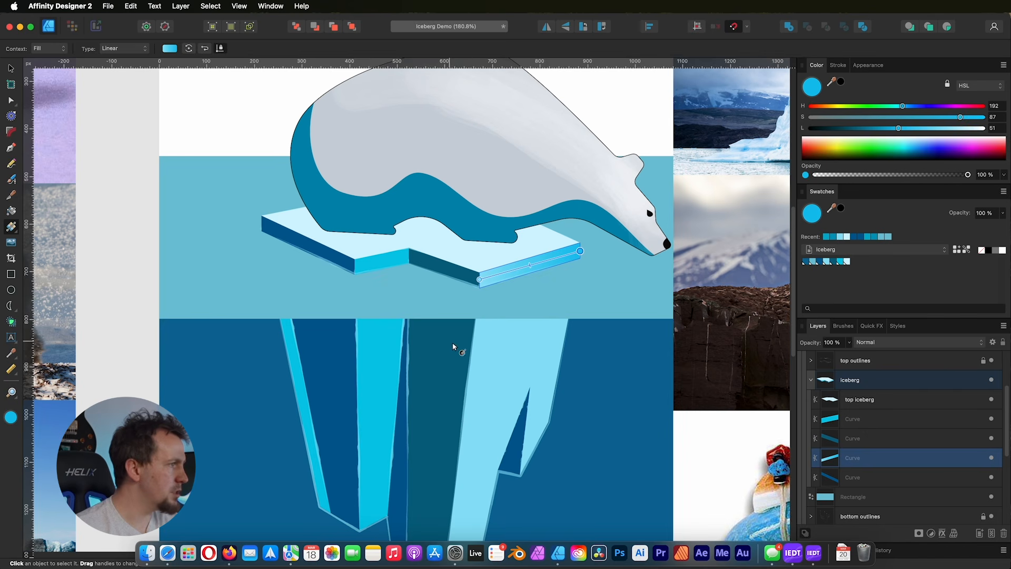
{"action": "left_click", "coordinate": [834, 261]}
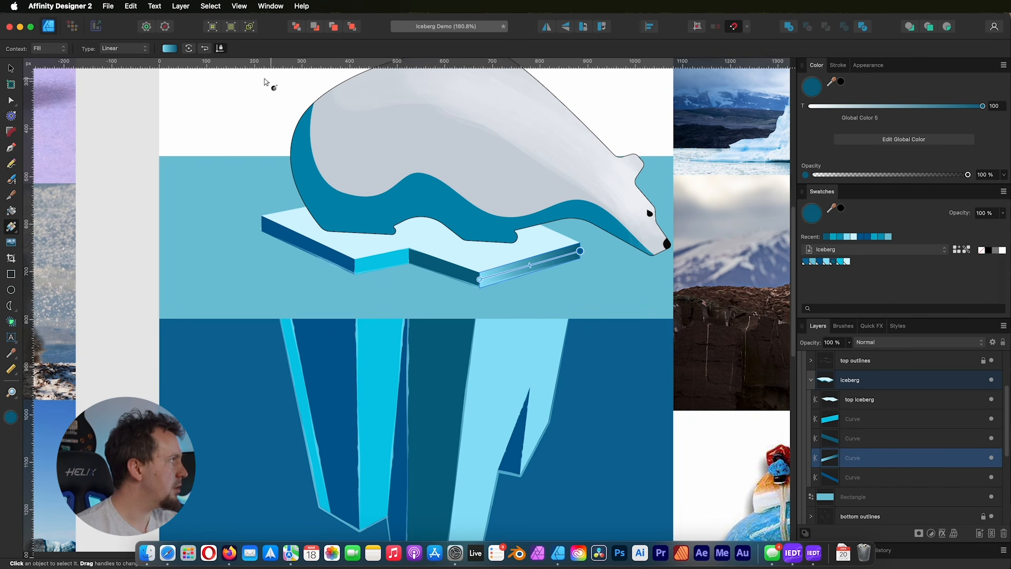
Step: Reverse the right front facet's gradient and shift its midpoint slightly toward the dark end
{"action": "left_click", "coordinate": [206, 50]}
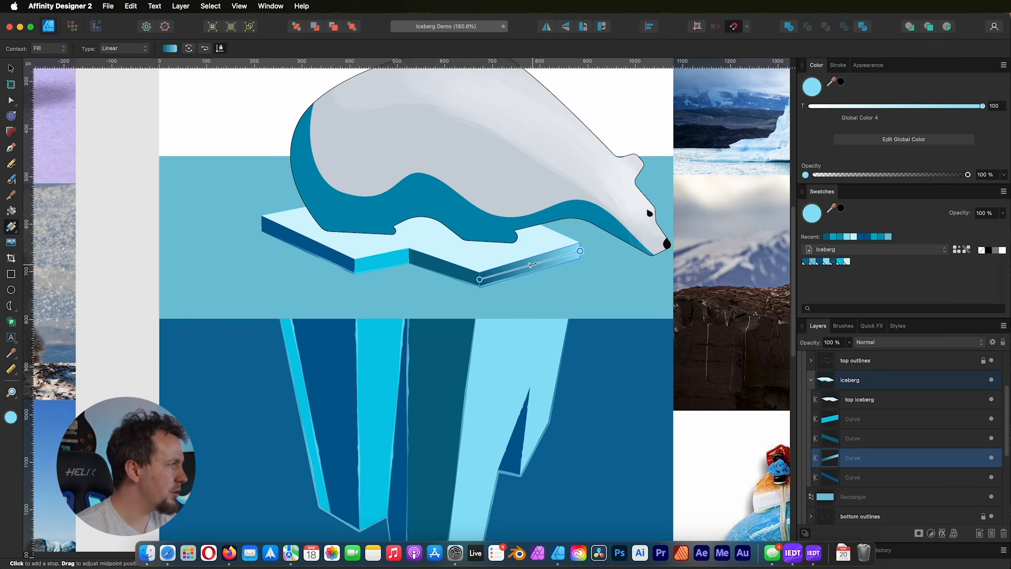
{"action": "mouse_move", "coordinate": [530, 265]}
{"action": "left_mouse_down"}
{"action": "mouse_move", "coordinate": [504, 272]}
{"action": "mouse_move", "coordinate": [523, 267]}
{"action": "left_mouse_up"}
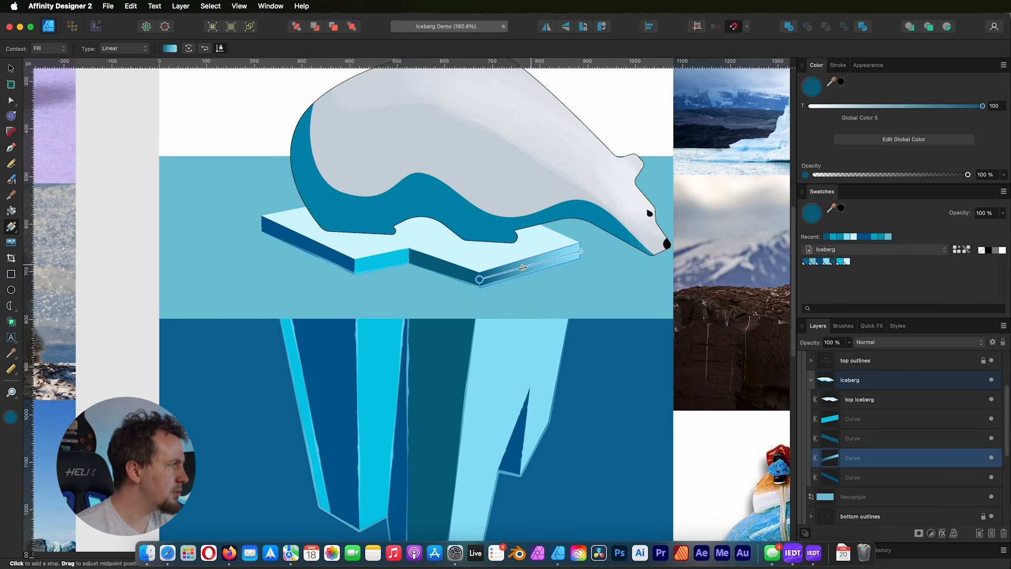
Step: Give the adjoining dark teal facet a full-length linear gradient from Global Color 6 on the left to Global Color 5, with its midpoint shifted left
{"action": "left_click", "coordinate": [454, 272]}
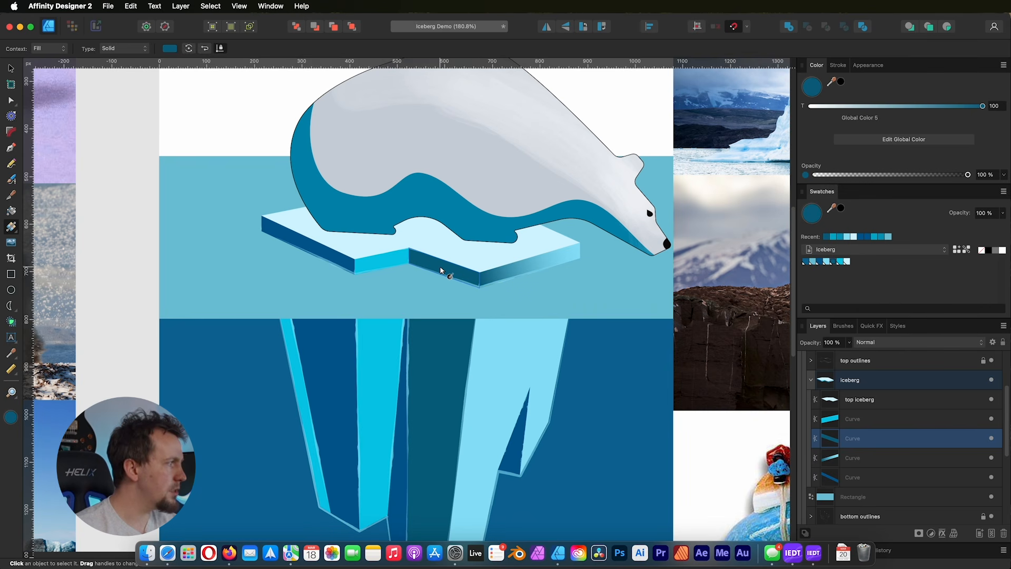
{"action": "left_click_drag", "start_coordinate": [423, 260], "coordinate": [479, 280]}
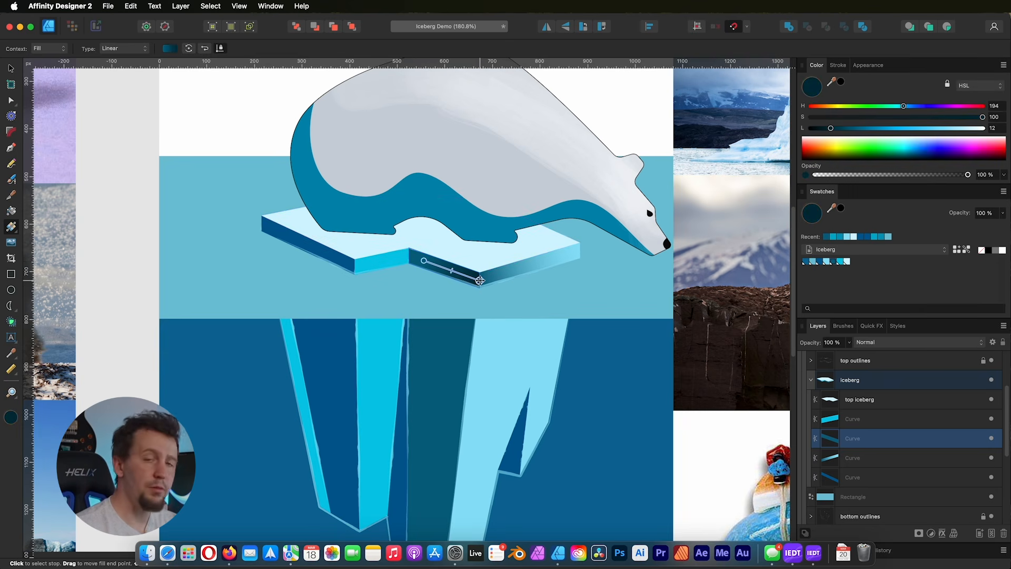
{"action": "left_click", "coordinate": [424, 260]}
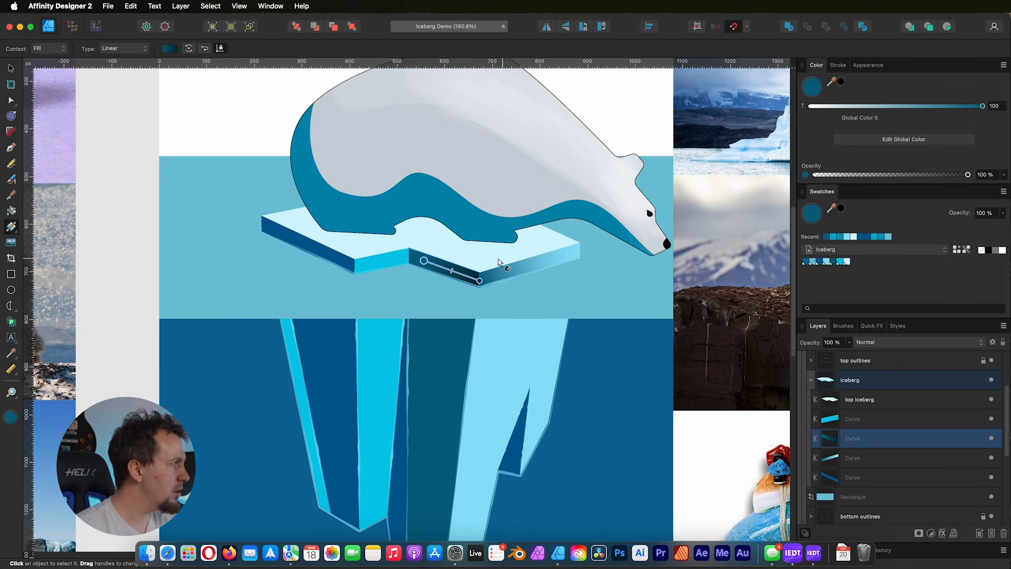
{"action": "left_click", "coordinate": [842, 262]}
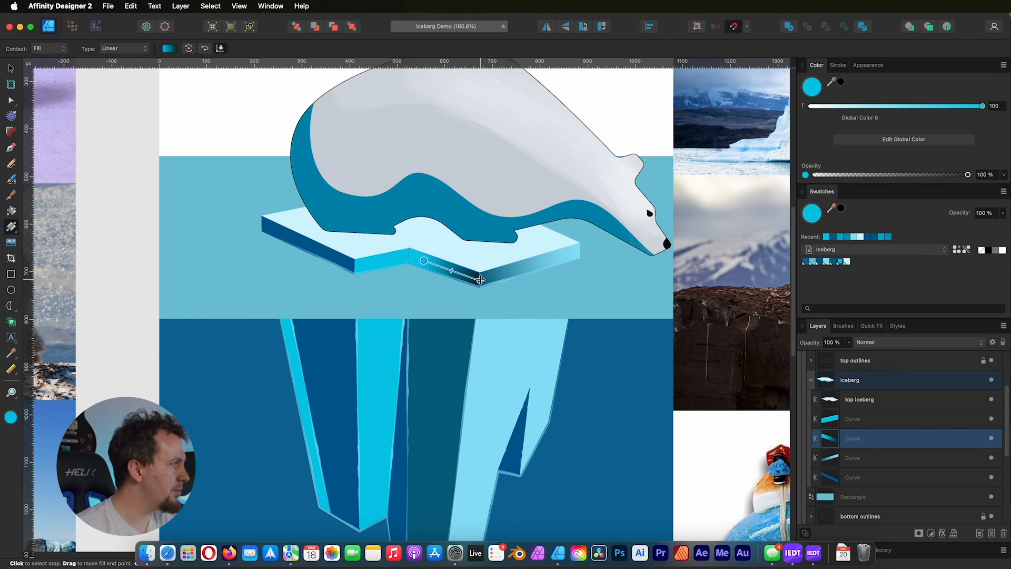
{"action": "left_click", "coordinate": [480, 280]}
{"action": "left_click", "coordinate": [836, 262]}
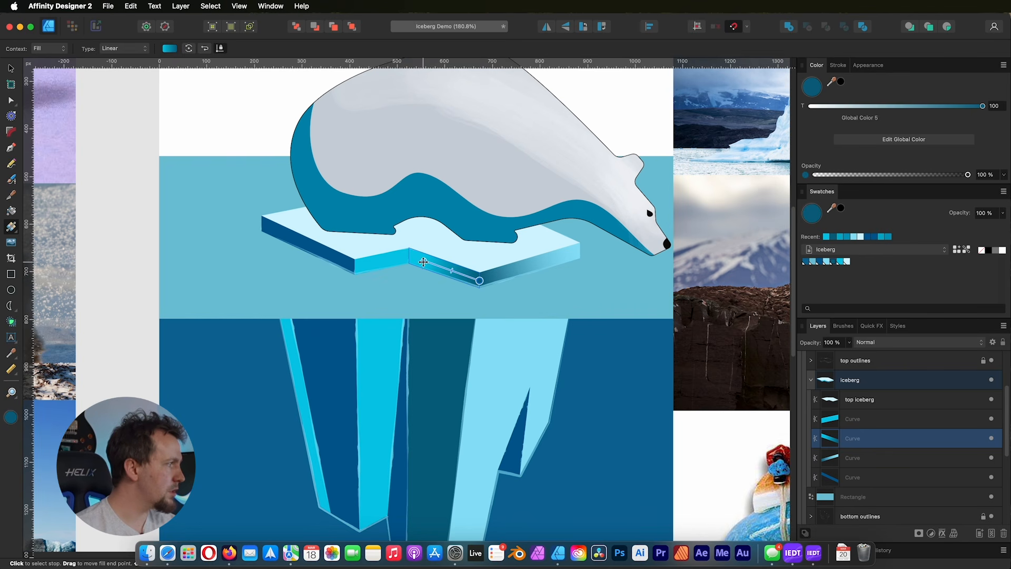
{"action": "left_click_drag", "start_coordinate": [424, 260], "coordinate": [410, 256]}
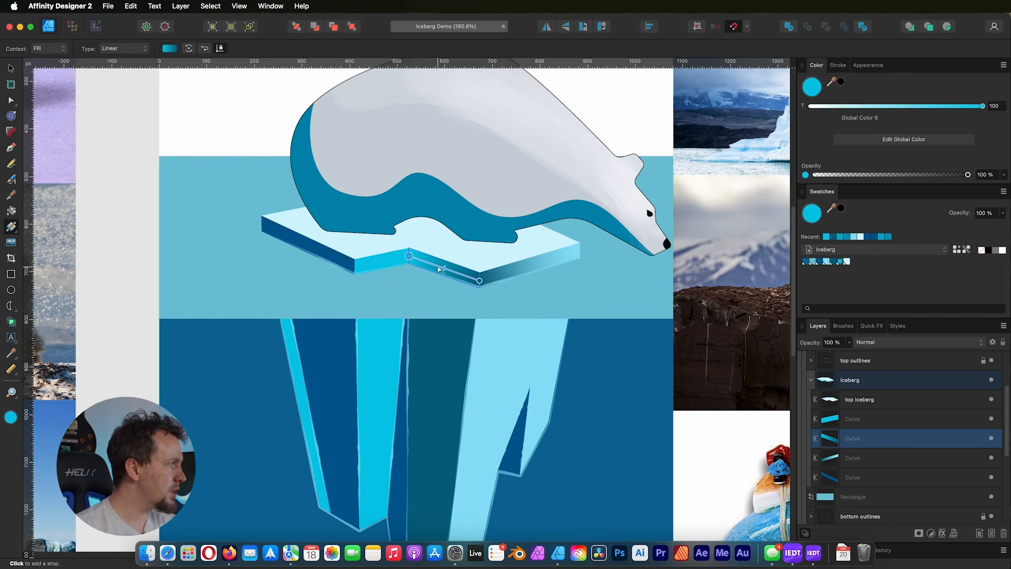
{"action": "left_click_drag", "start_coordinate": [453, 271], "coordinate": [427, 267]}
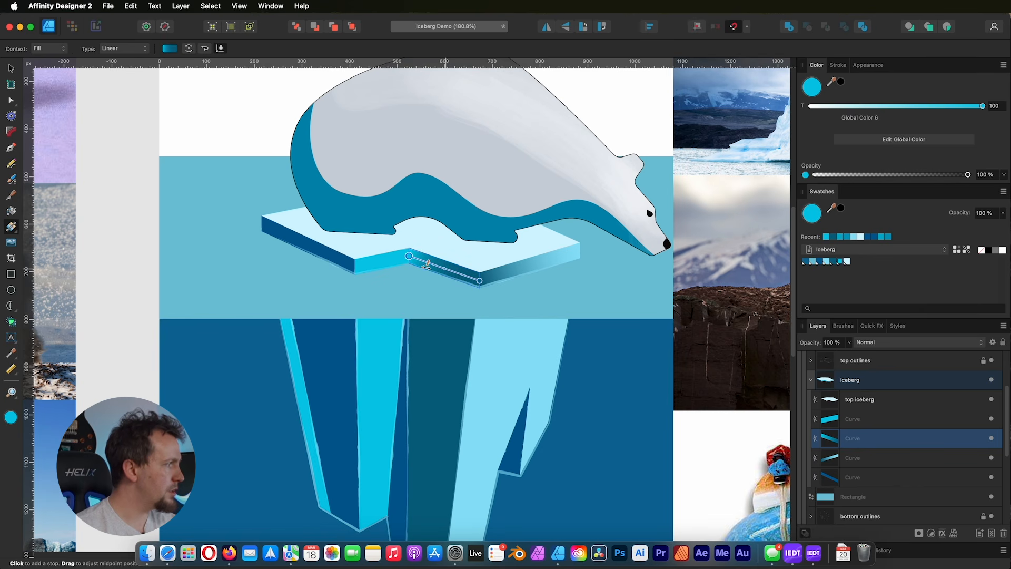
Step: Give the cyan front facet a linear gradient from Global Color 6 on the right to Global Color 3, with its midpoint near the left end
{"action": "left_click", "coordinate": [380, 264]}
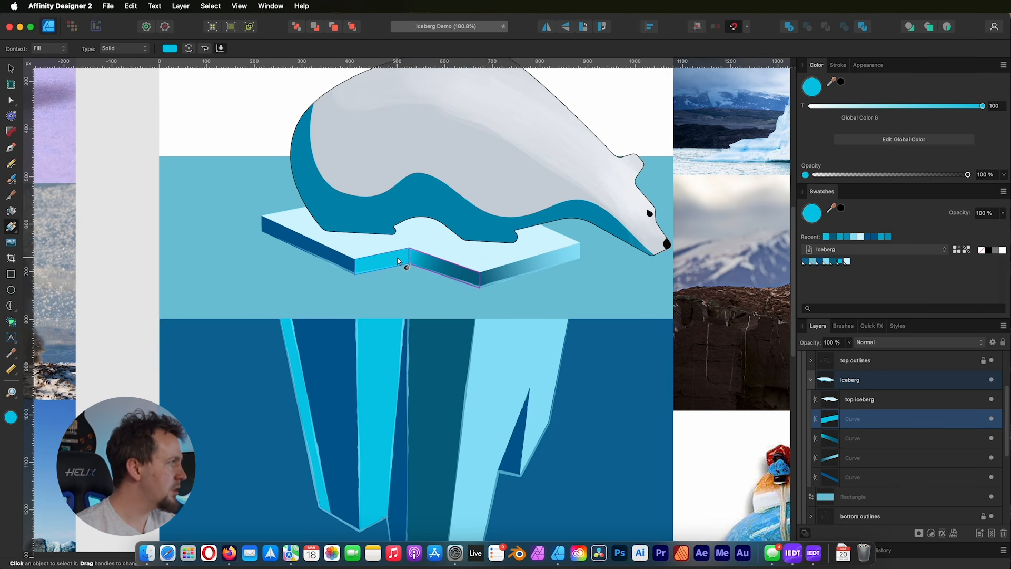
{"action": "left_click_drag", "start_coordinate": [405, 258], "coordinate": [355, 267]}
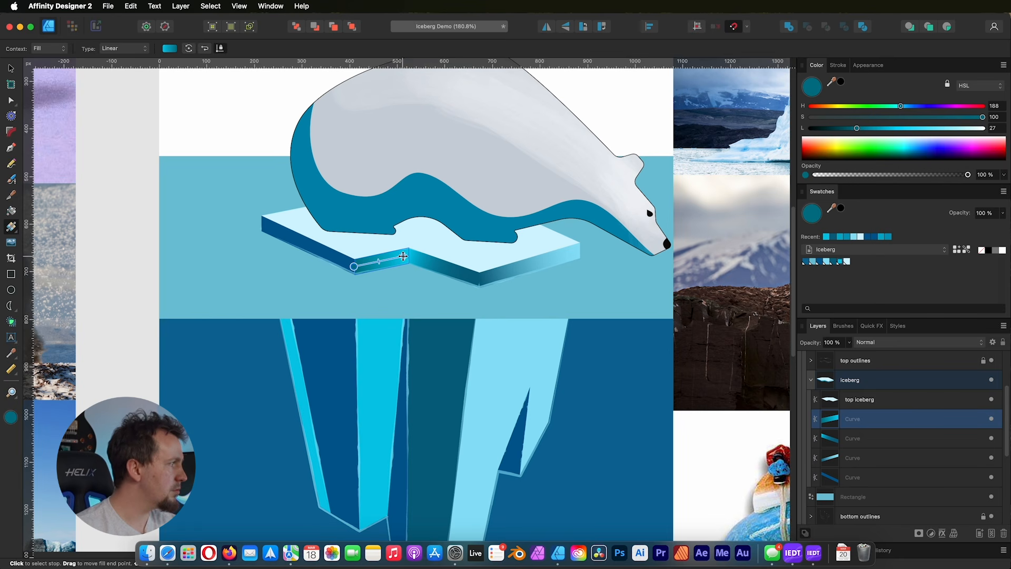
{"action": "left_click", "coordinate": [845, 261]}
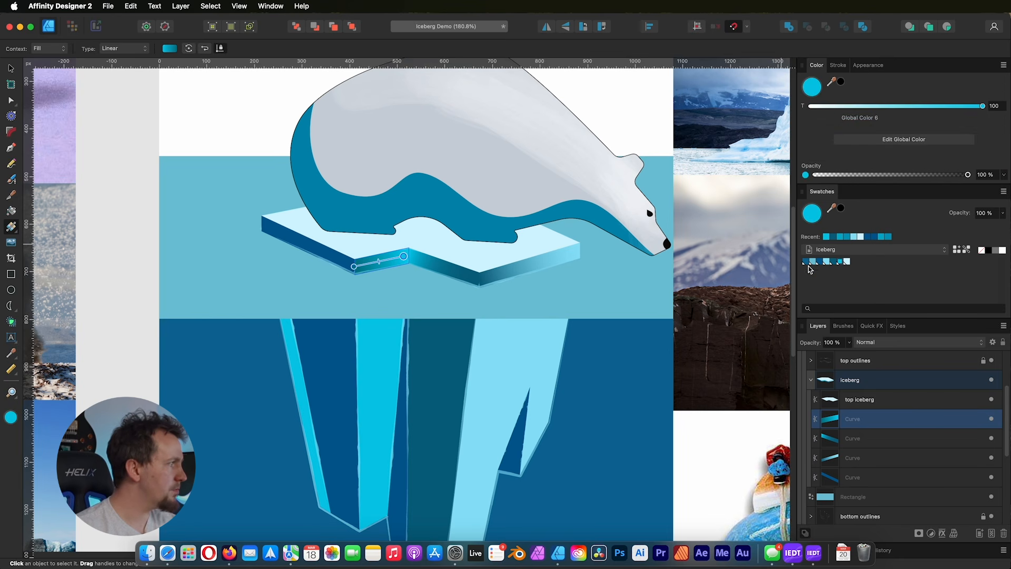
{"action": "left_click", "coordinate": [353, 266]}
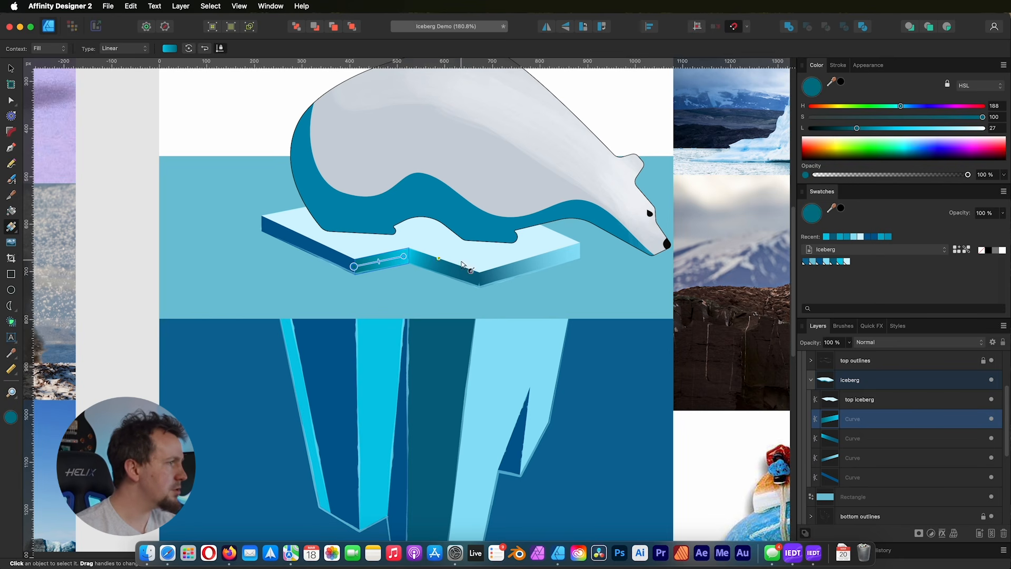
{"action": "left_click", "coordinate": [820, 261]}
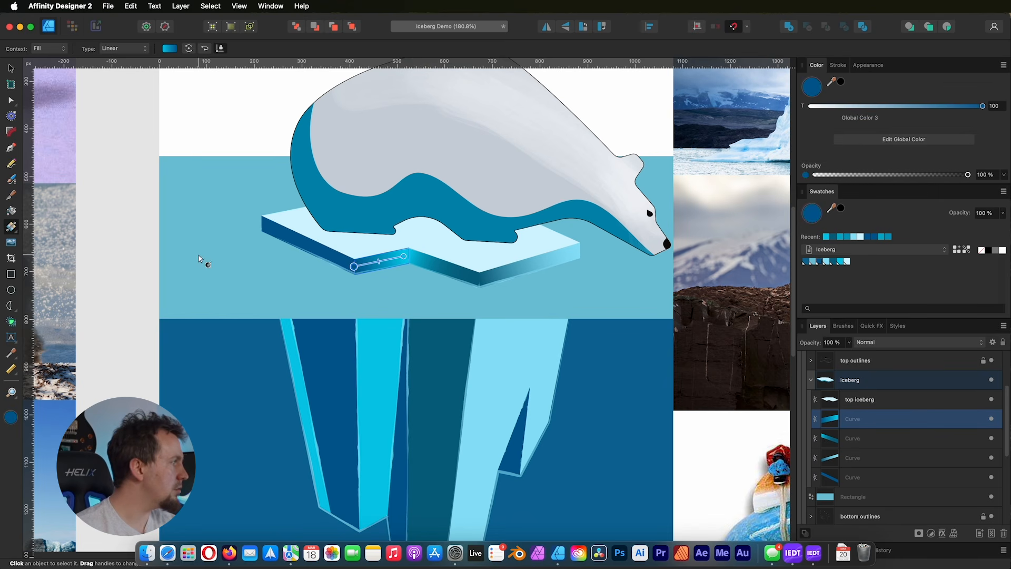
{"action": "left_click", "coordinate": [365, 263]}
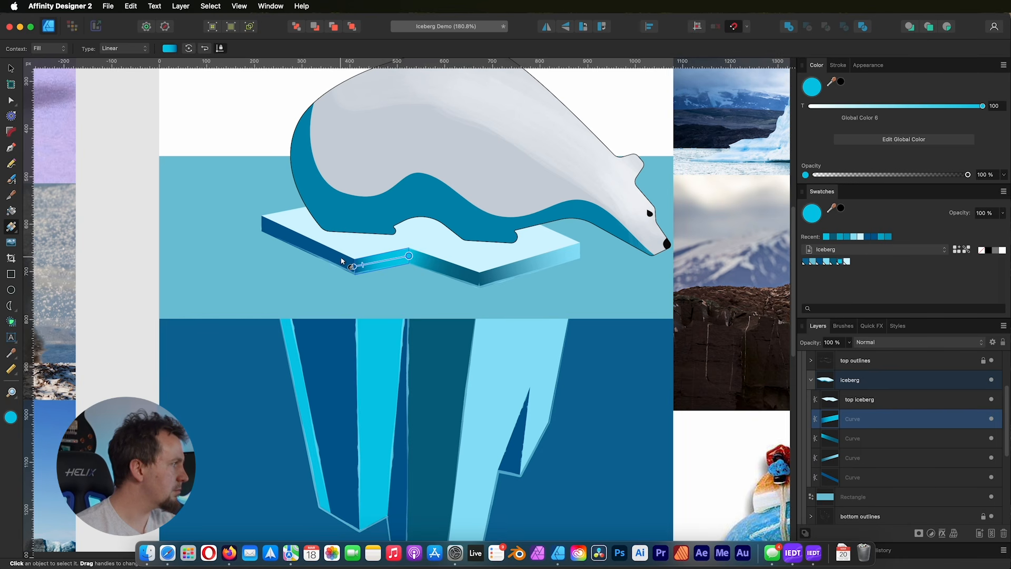
Step: Give the leftmost facet a linear gradient from Global Color 3 on the right to the palette's light blue, with its midpoint near the left end
{"action": "left_click", "coordinate": [341, 263]}
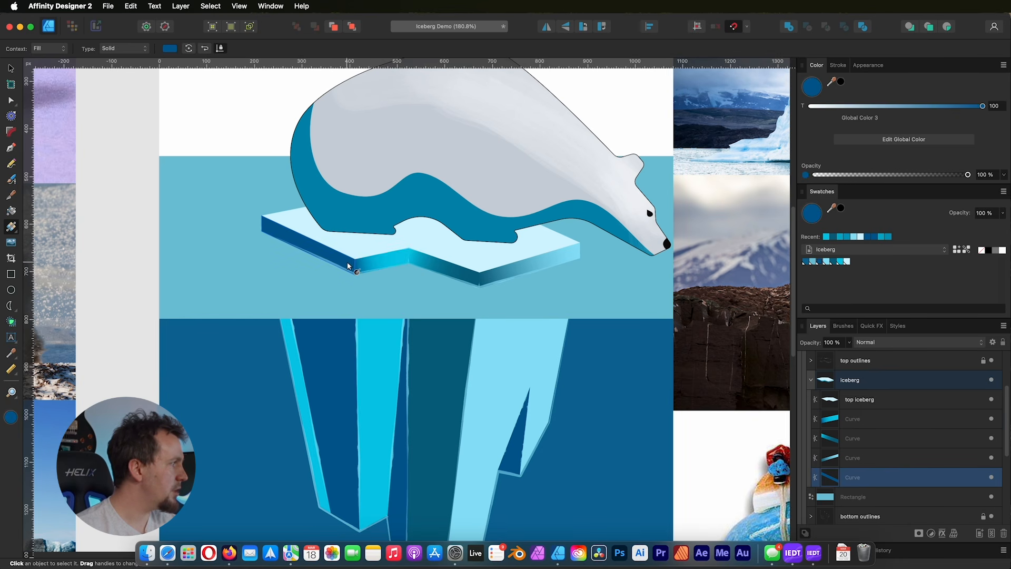
{"action": "left_click_drag", "start_coordinate": [354, 264], "coordinate": [264, 227]}
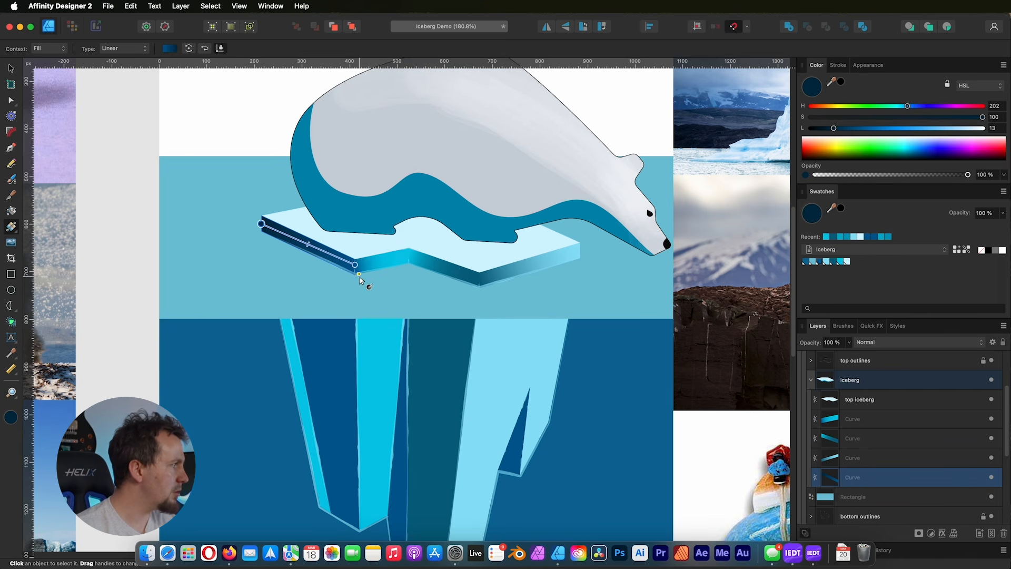
{"action": "left_click", "coordinate": [355, 264]}
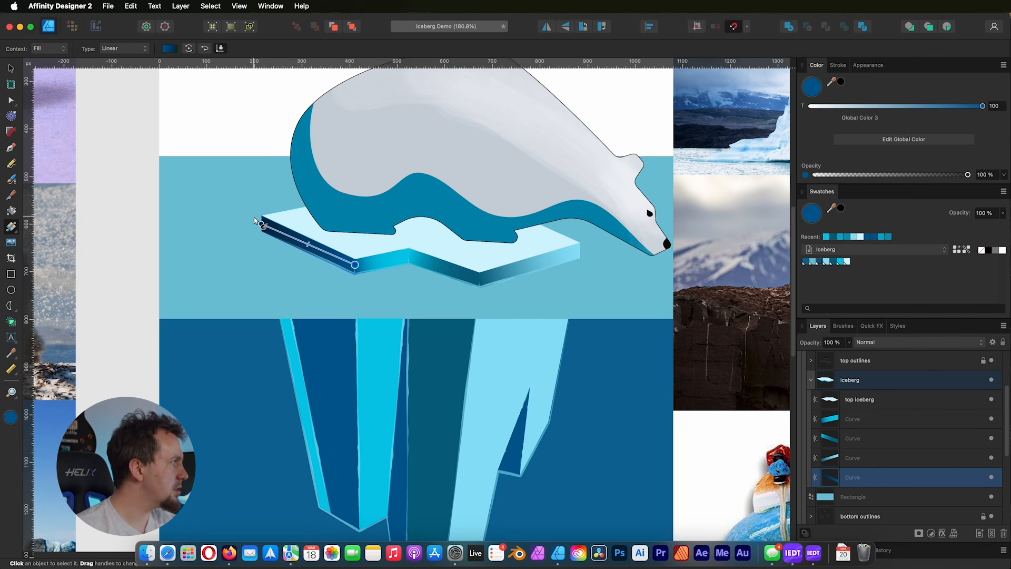
{"action": "left_click", "coordinate": [261, 223]}
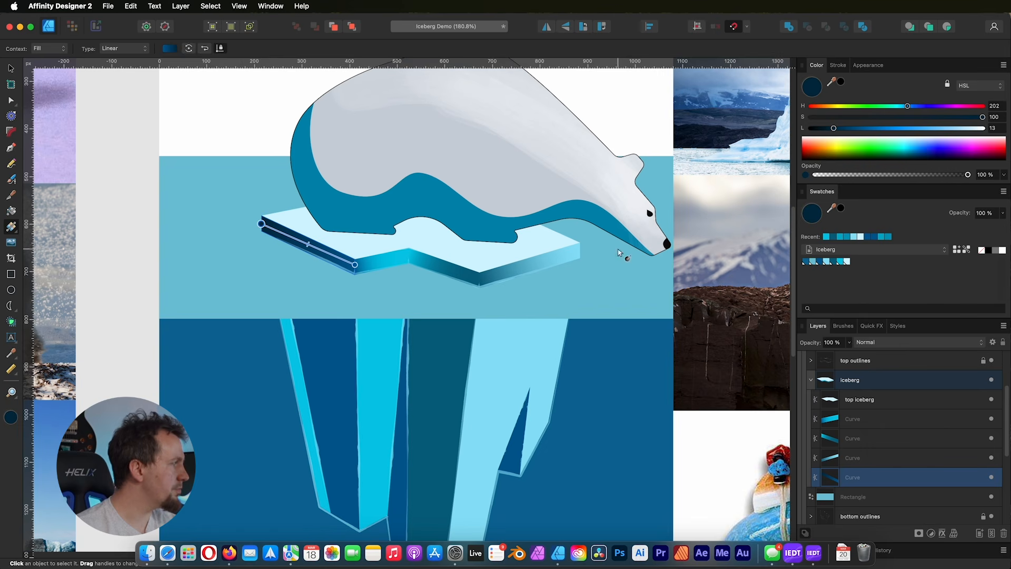
{"action": "left_click", "coordinate": [826, 262]}
{"action": "left_click_drag", "start_coordinate": [307, 245], "coordinate": [276, 232]}
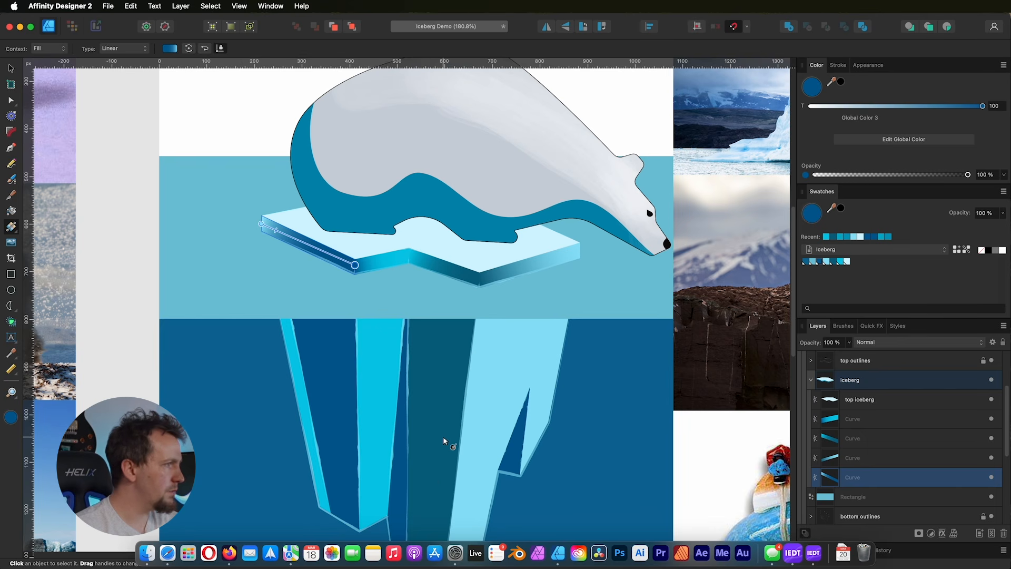
Step: Deselect the artwork and edit the Iceberg palette's Global Color 5 to hue 195 and lightness 38
{"action": "left_click", "coordinate": [11, 69]}
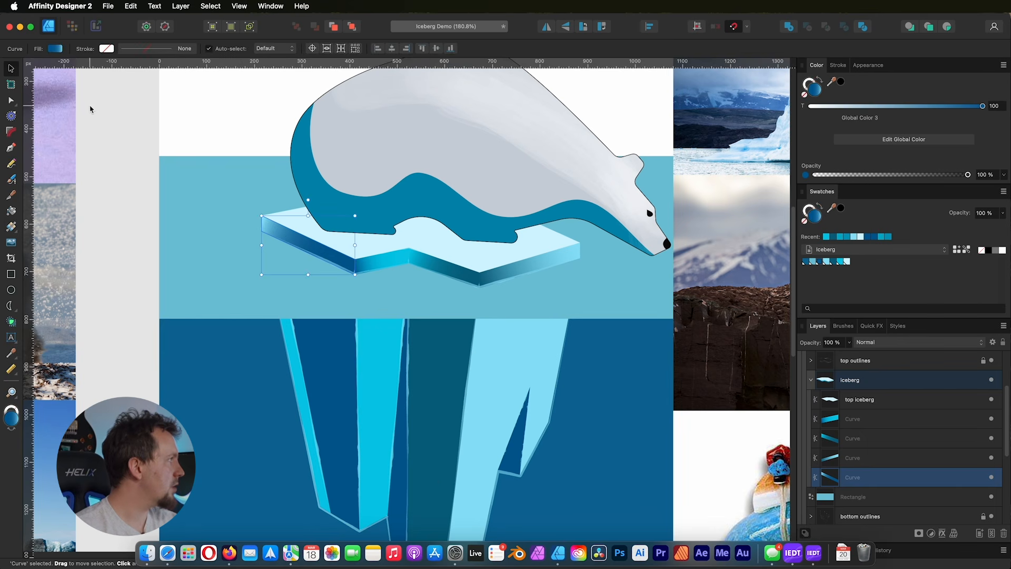
{"action": "left_click", "coordinate": [90, 107]}
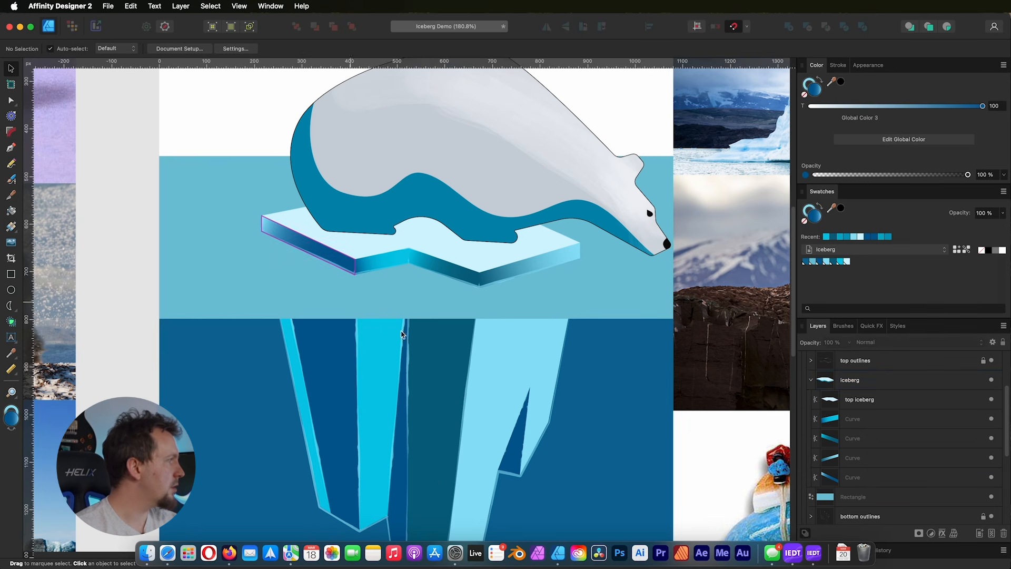
{"action": "double_click", "coordinate": [836, 261]}
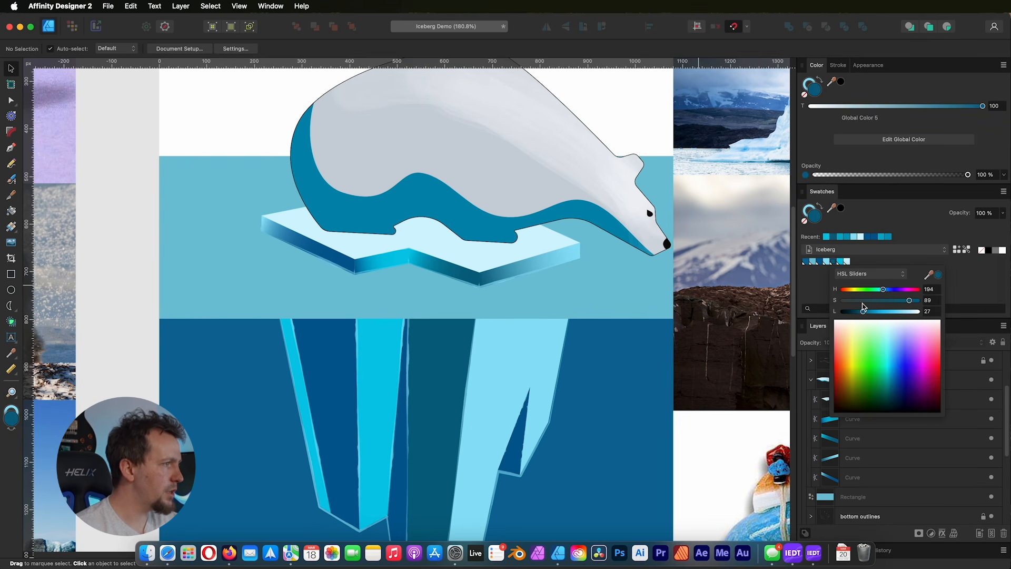
{"action": "left_click_drag", "start_coordinate": [884, 292], "coordinate": [883, 293]}
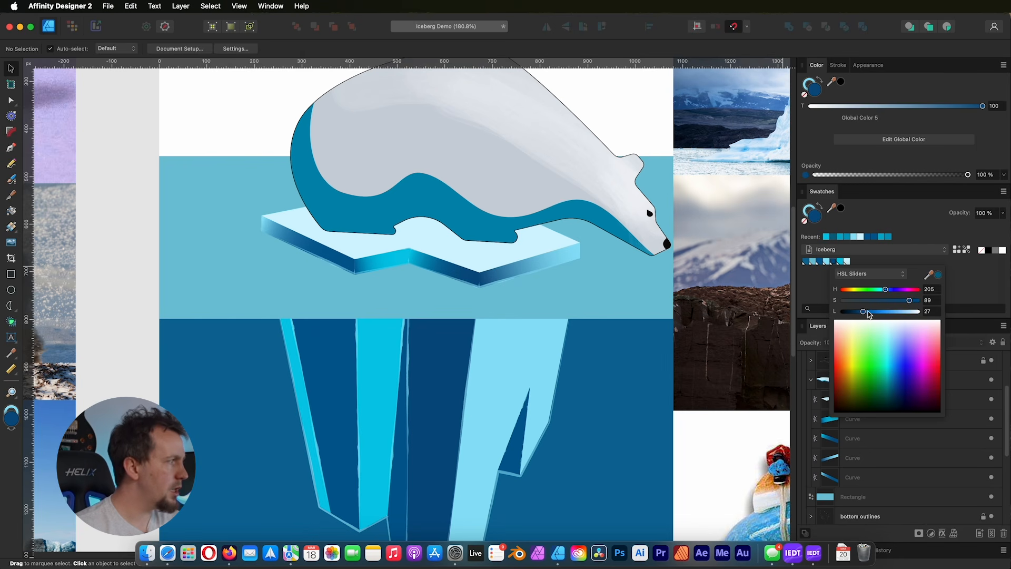
{"action": "left_click_drag", "start_coordinate": [867, 311], "coordinate": [868, 312]}
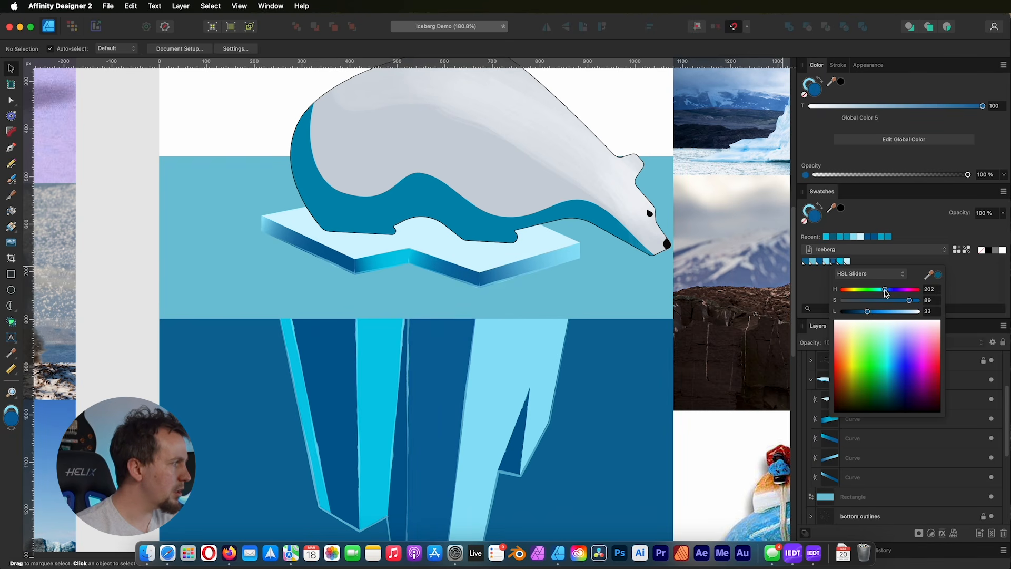
{"action": "left_click_drag", "start_coordinate": [879, 310], "coordinate": [873, 312]}
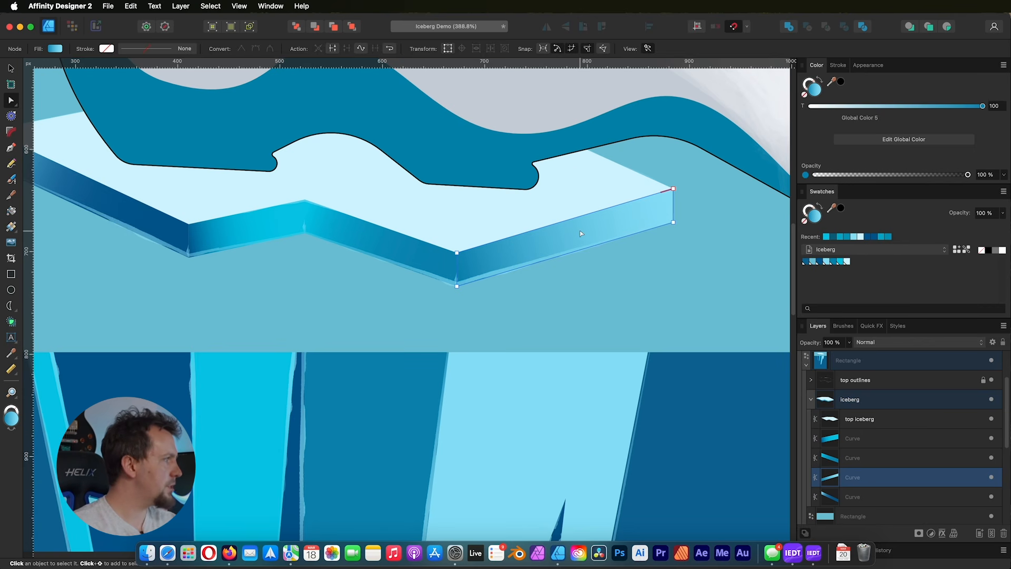
Step: Add noise at a little over half strength to the dark start stop of the right front facet's gradient
{"action": "key", "text": "v"}
{"action": "key", "text": "a"}
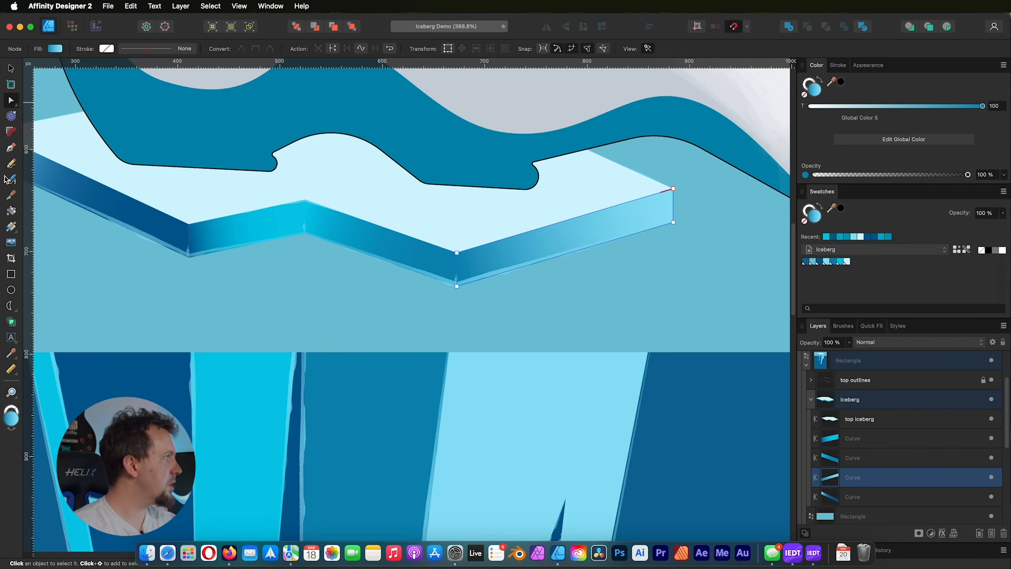
{"action": "left_click", "coordinate": [12, 227]}
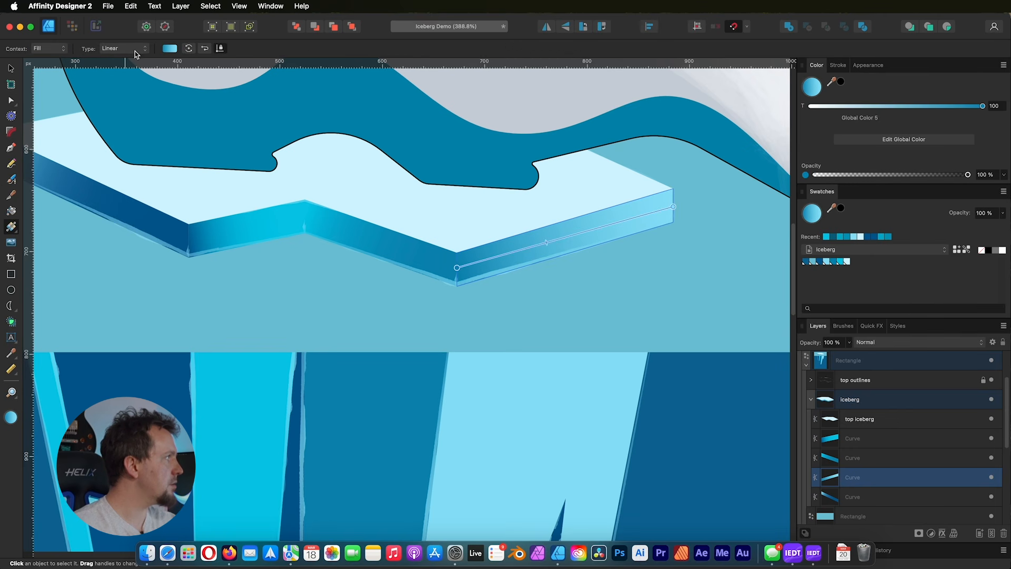
{"action": "left_click", "coordinate": [170, 49]}
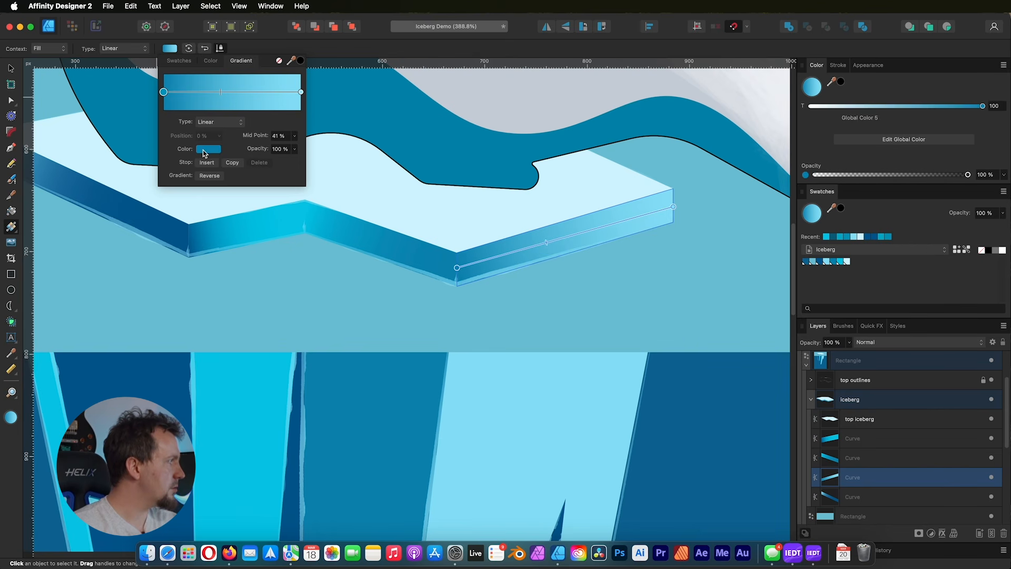
{"action": "left_click", "coordinate": [205, 151]}
{"action": "left_click", "coordinate": [164, 92]}
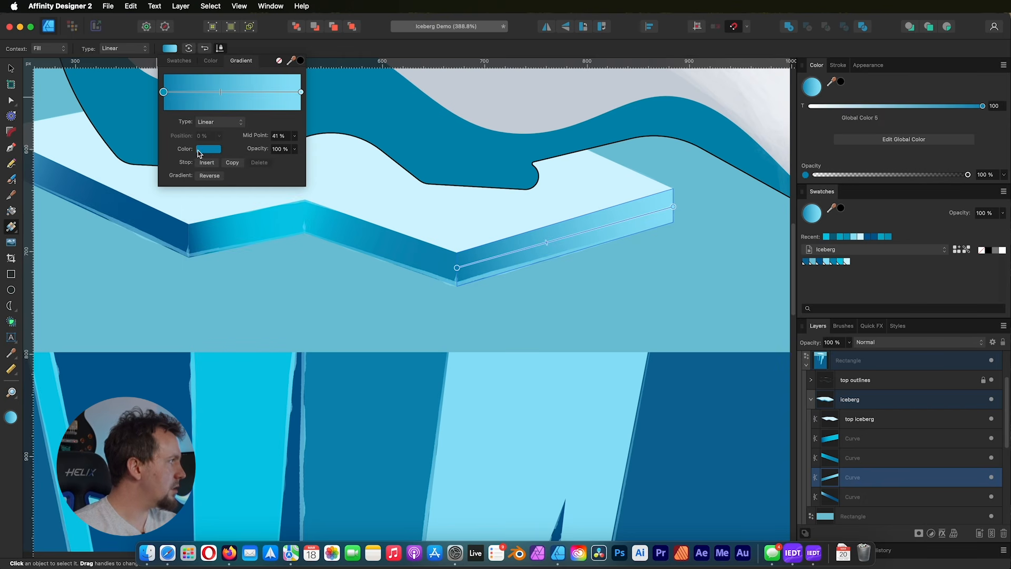
{"action": "left_click", "coordinate": [204, 151]}
{"action": "left_click_drag", "start_coordinate": [229, 303], "coordinate": [269, 302]}
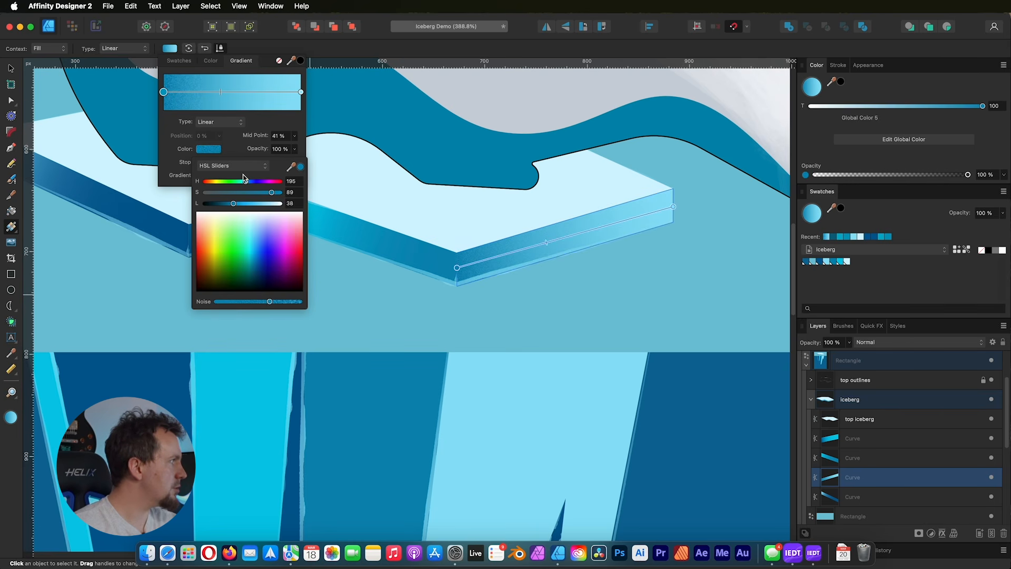
Step: Add about half-strength noise to the gradient's light end stop and save the gradient fill as a swatch in the Iceberg palette
{"action": "left_click", "coordinate": [301, 93]}
{"action": "left_click", "coordinate": [209, 150]}
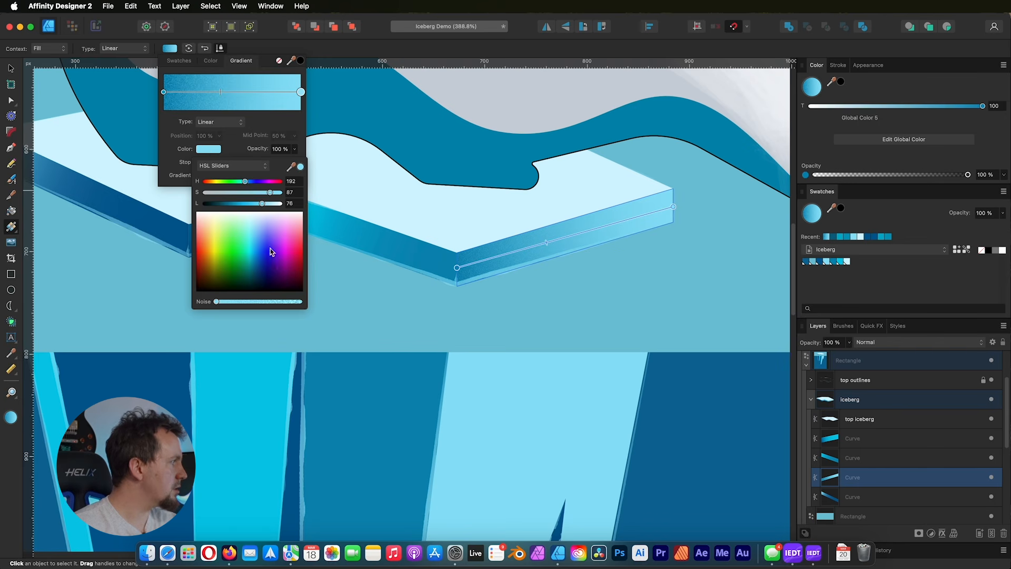
{"action": "left_click_drag", "start_coordinate": [217, 301], "coordinate": [258, 303]}
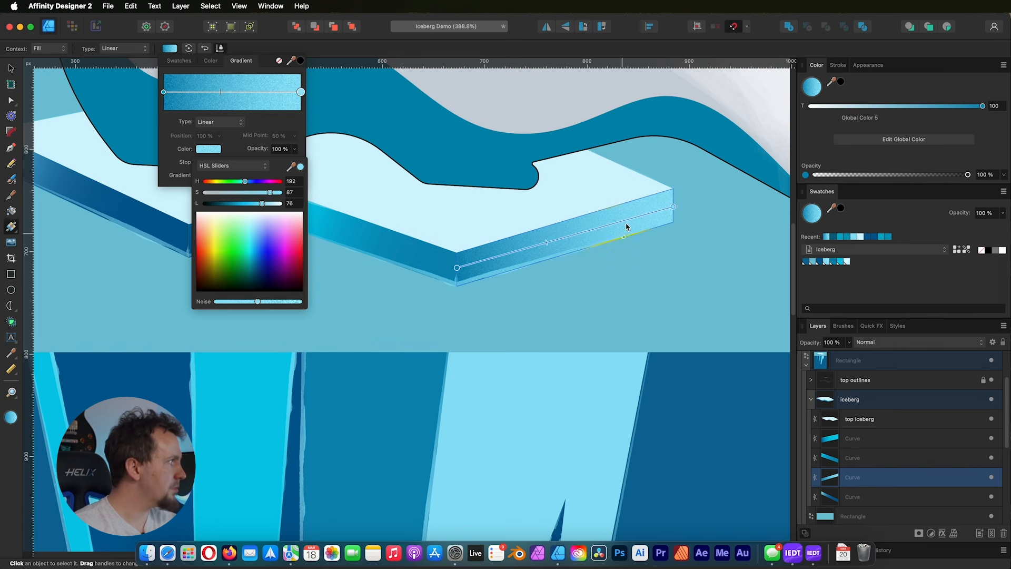
{"action": "left_click", "coordinate": [910, 293]}
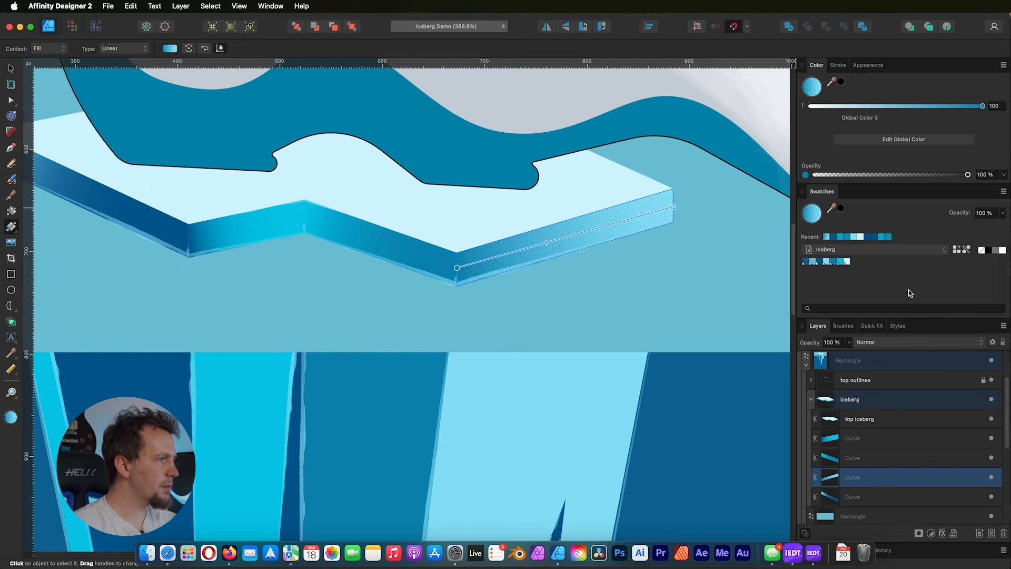
{"action": "left_click", "coordinate": [957, 251]}
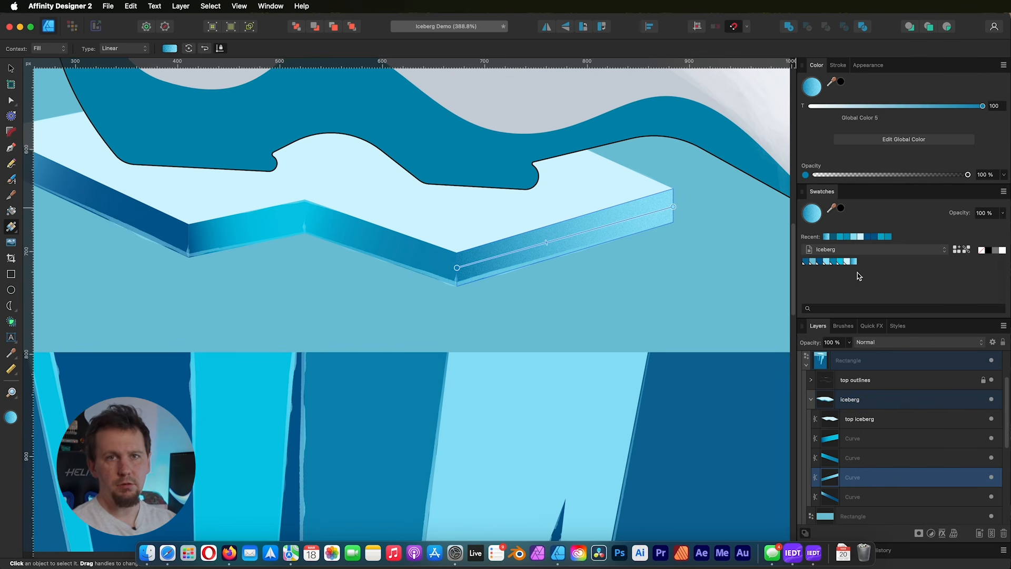
Step: Add strong noise to both gradient stops of the front facet left of the rightmost one and save the fill as an Iceberg swatch
{"action": "left_click", "coordinate": [393, 248]}
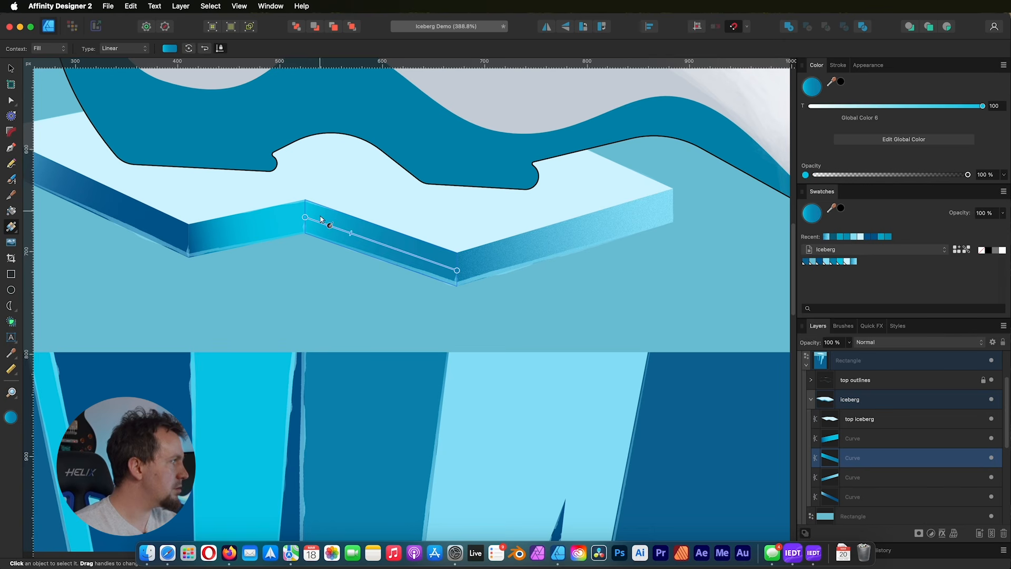
{"action": "left_click", "coordinate": [169, 49]}
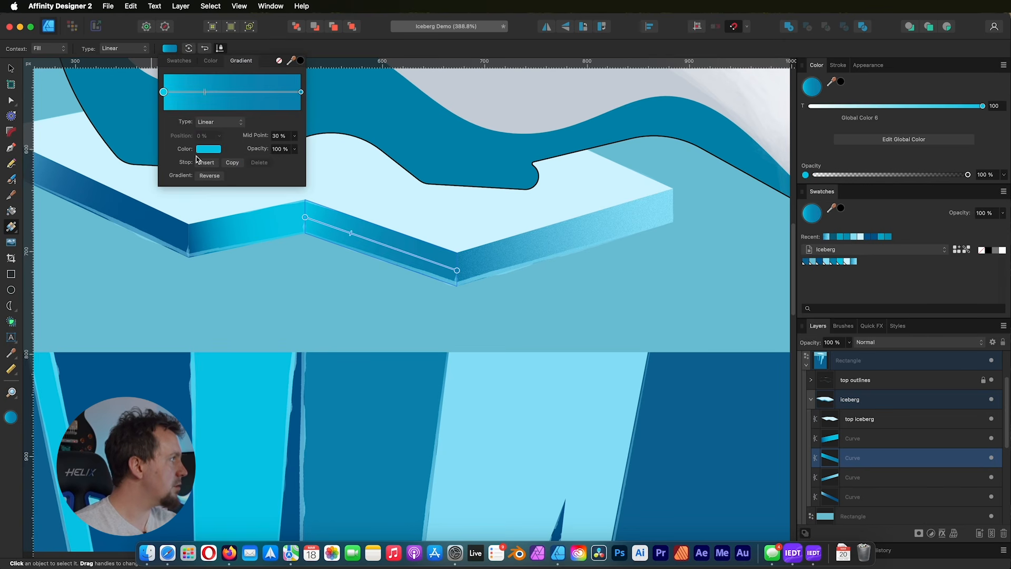
{"action": "left_click", "coordinate": [208, 149]}
{"action": "left_click_drag", "start_coordinate": [235, 301], "coordinate": [242, 302]}
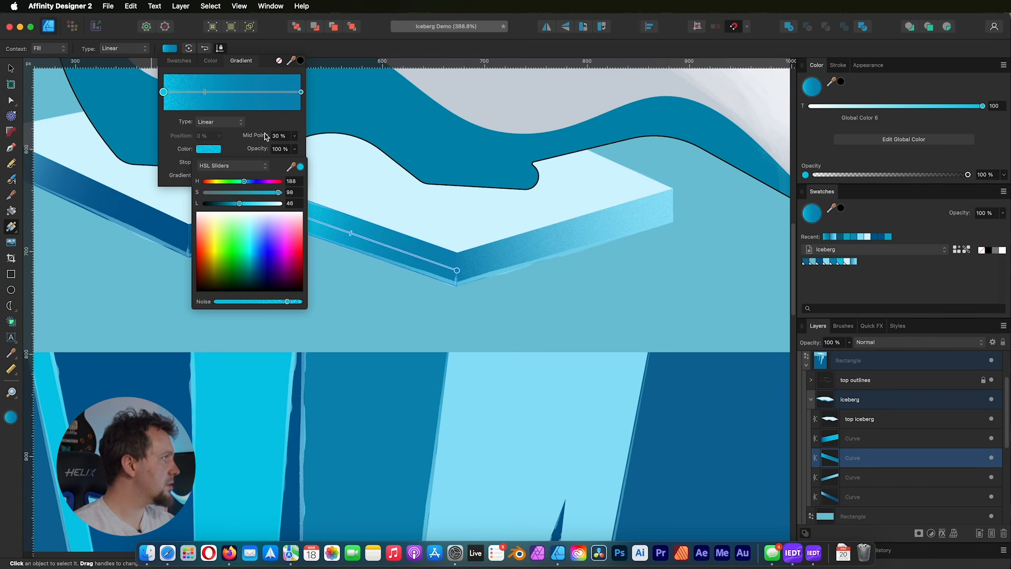
{"action": "mouse_move", "coordinate": [288, 305]}
{"action": "left_mouse_down"}
{"action": "mouse_move", "coordinate": [268, 304]}
{"action": "mouse_move", "coordinate": [283, 305]}
{"action": "left_mouse_up"}
{"action": "left_click", "coordinate": [300, 93]}
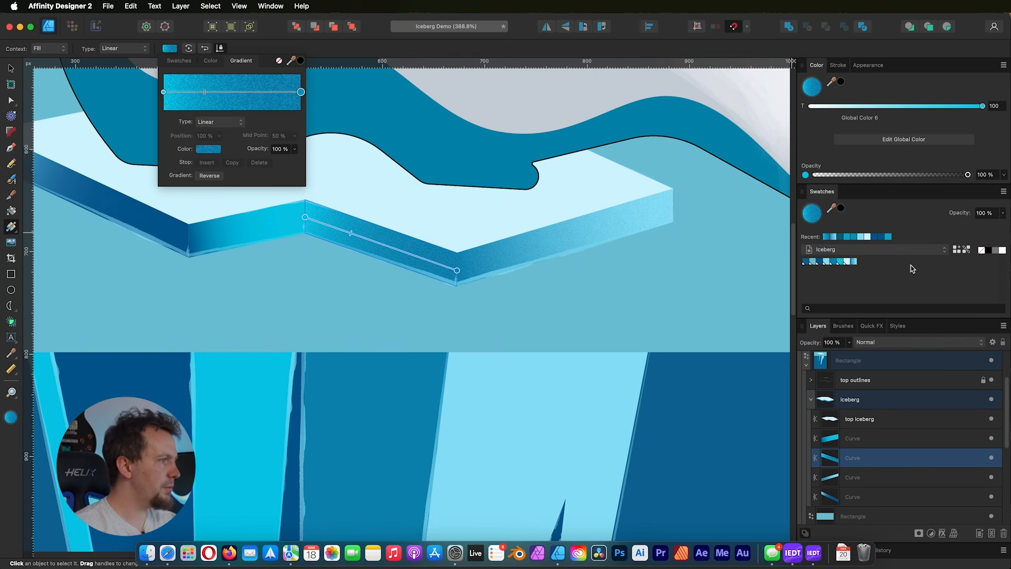
{"action": "left_click", "coordinate": [955, 252]}
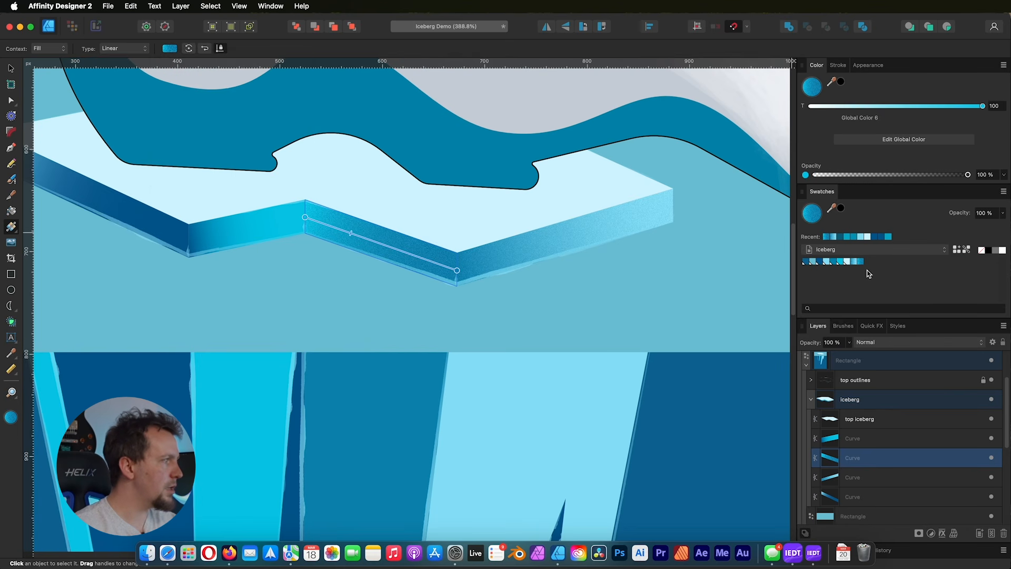
Step: Add noise to both gradient stops of the cyan front facet, about three-quarters strength on the cyan one, and save the fill as an Iceberg swatch
{"action": "left_click", "coordinate": [264, 227]}
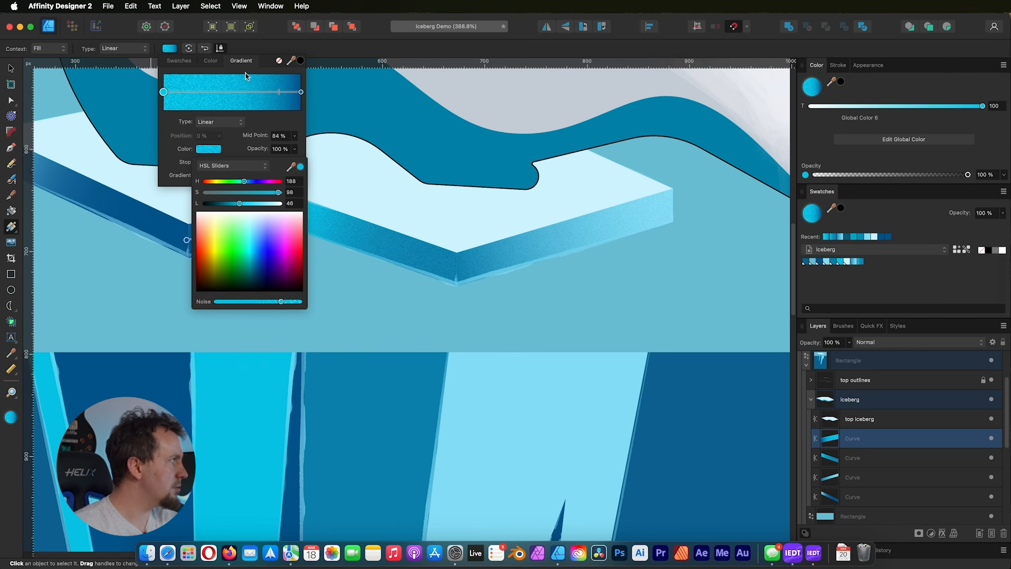
{"action": "left_click", "coordinate": [271, 120]}
{"action": "left_click", "coordinate": [301, 92]}
{"action": "left_click", "coordinate": [208, 149]}
{"action": "left_click", "coordinate": [269, 80]}
{"action": "left_click", "coordinate": [957, 249]}
Step: Add noise to both gradient stops of the leftmost front facet and save the gradient fill as a swatch in the Iceberg palette
{"action": "scroll", "coordinate": [220, 238], "scroll_direction": "left", "scroll_amount": 5}
{"action": "left_click", "coordinate": [220, 233]}
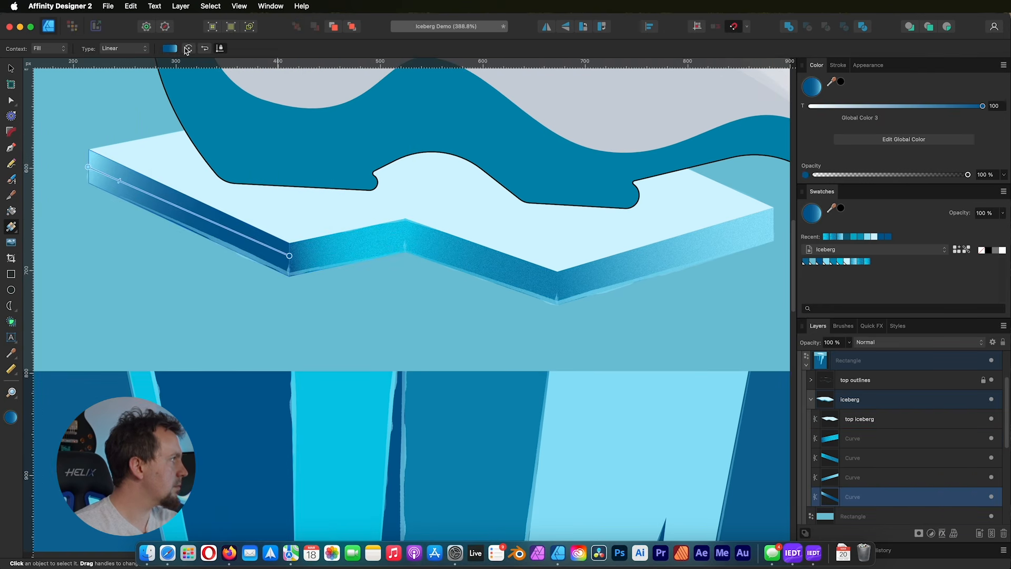
{"action": "left_click", "coordinate": [169, 48]}
{"action": "left_click", "coordinate": [207, 151]}
{"action": "left_click_drag", "start_coordinate": [251, 302], "coordinate": [260, 303]}
{"action": "left_click", "coordinate": [300, 92]}
{"action": "left_click", "coordinate": [208, 149]}
{"action": "left_click", "coordinate": [383, 47]}
{"action": "key", "text": "super+0"}
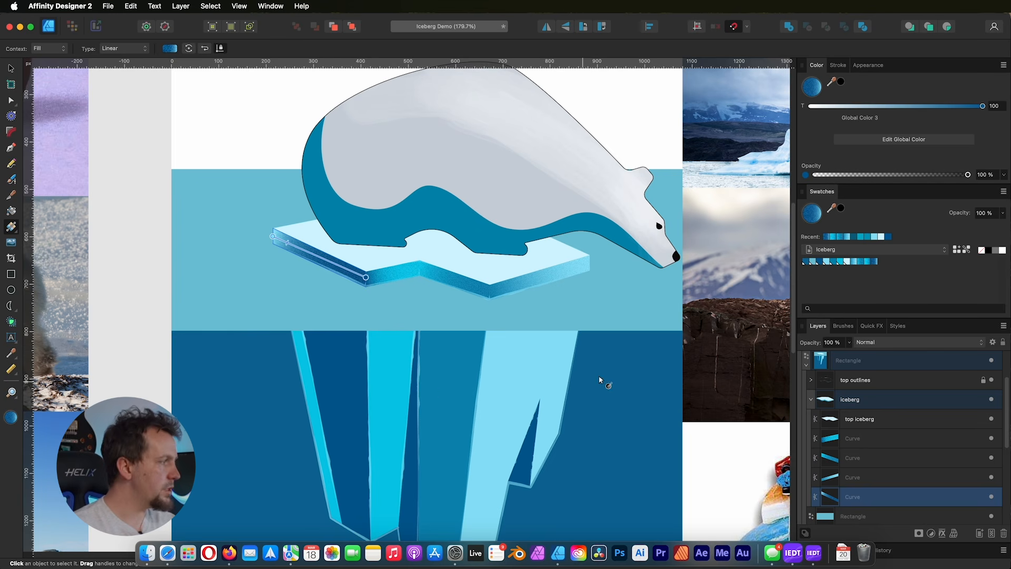
Step: Apply the saved noisy light blue gradient to the right underwater facet and the noisy dark blue gradient to the small notch facet
{"action": "left_click", "coordinate": [499, 453]}
{"action": "key", "text": "space"}
{"action": "left_click_drag", "start_coordinate": [492, 457], "coordinate": [494, 266]}
{"action": "left_click", "coordinate": [498, 220]}
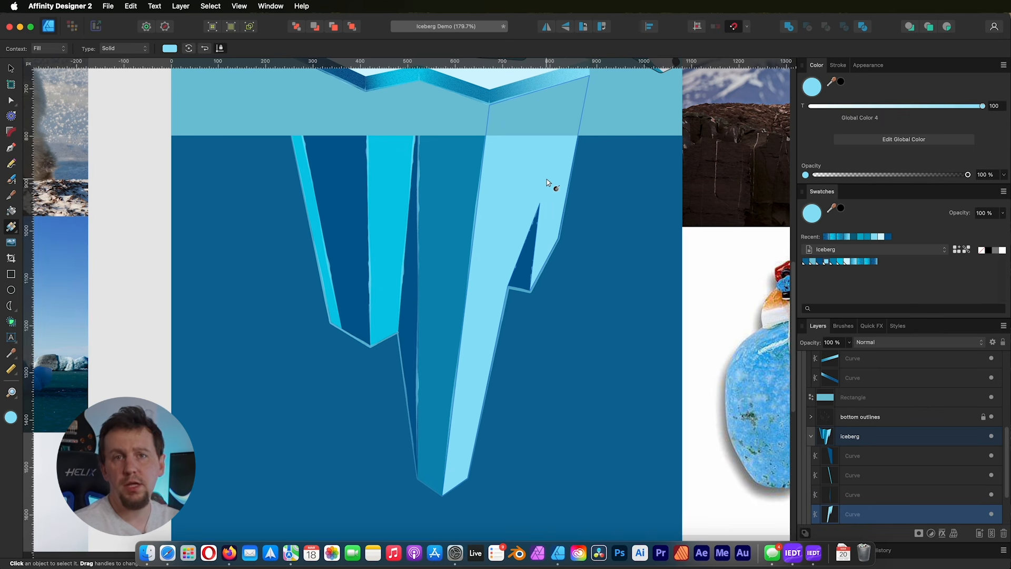
{"action": "left_click", "coordinate": [855, 265]}
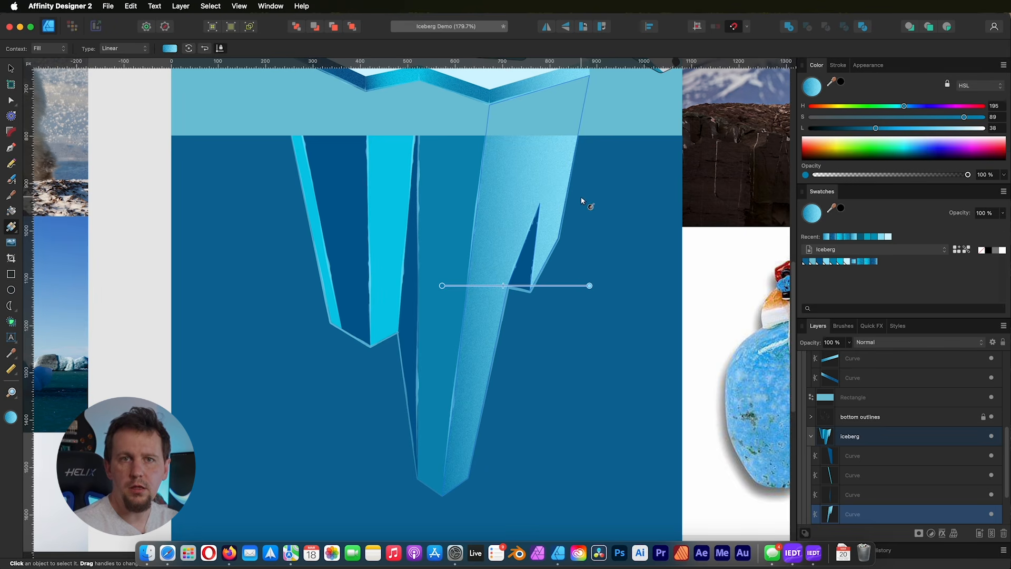
{"action": "left_click", "coordinate": [526, 267]}
{"action": "left_click", "coordinate": [875, 262]}
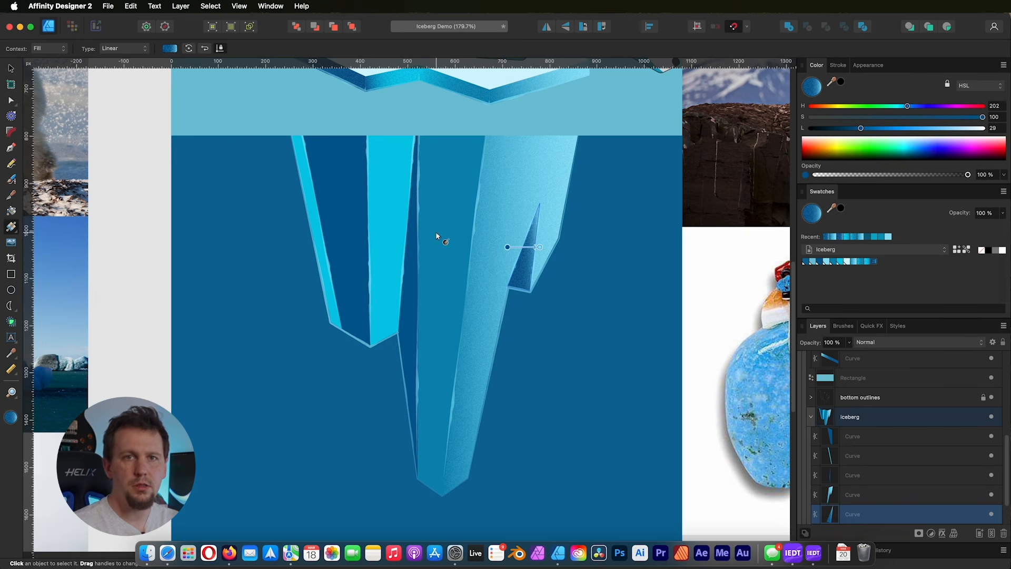
Step: Apply saved noisy gradient swatches to the large central underwater facet, the narrow dark sliver beside it and the wide cyan facet
{"action": "left_click", "coordinate": [437, 233]}
{"action": "left_click", "coordinate": [861, 263]}
{"action": "left_click", "coordinate": [410, 293]}
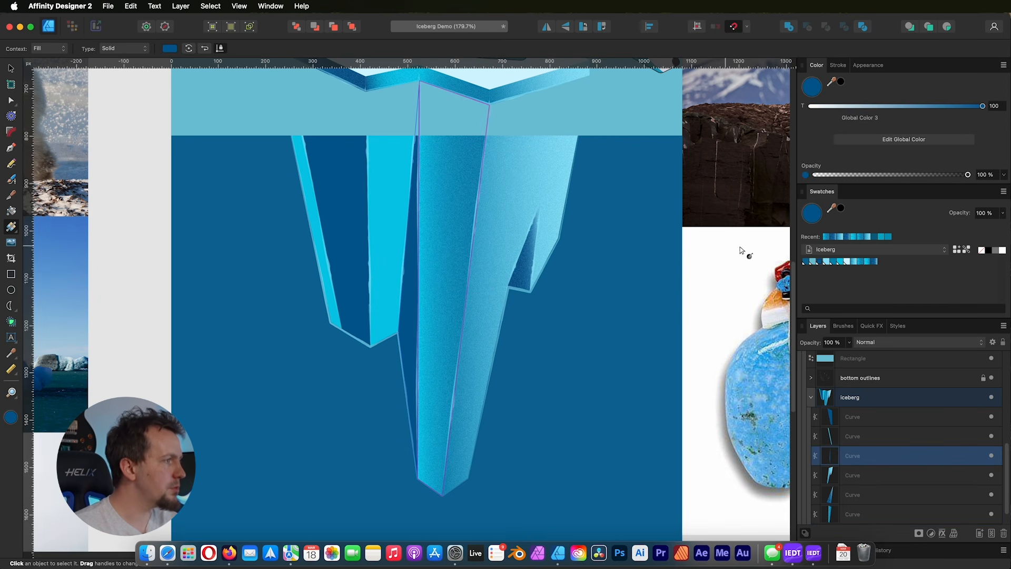
{"action": "left_click", "coordinate": [873, 263]}
{"action": "left_click", "coordinate": [389, 277]}
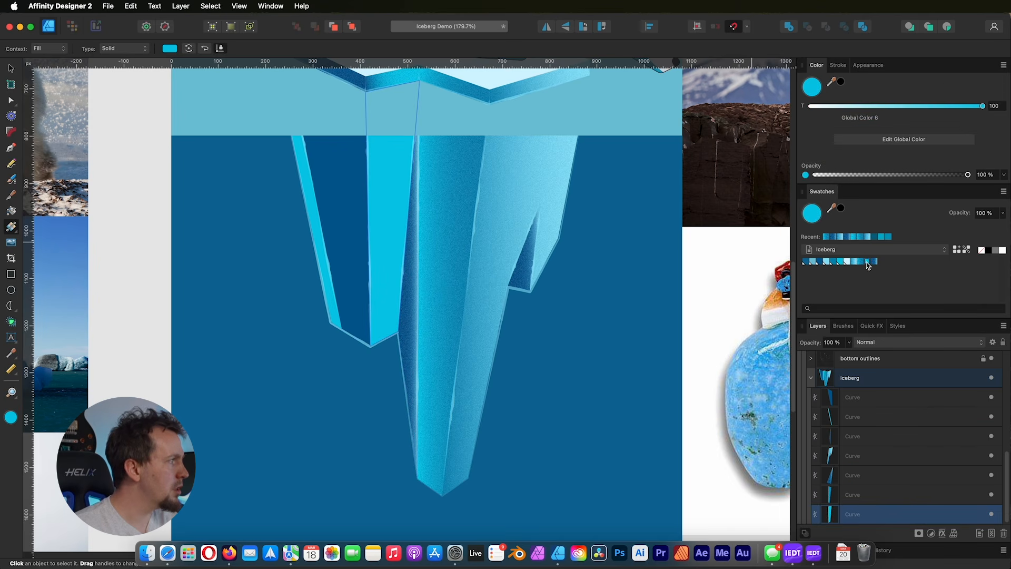
{"action": "left_click", "coordinate": [866, 262]}
Step: Fill the dark left underwater facet with the noisy dark blue swatch, running from its right edge to its left, and move the midpoint inward
{"action": "left_click", "coordinate": [343, 234]}
{"action": "left_click", "coordinate": [873, 262]}
{"action": "left_click_drag", "start_coordinate": [368, 219], "coordinate": [321, 227]}
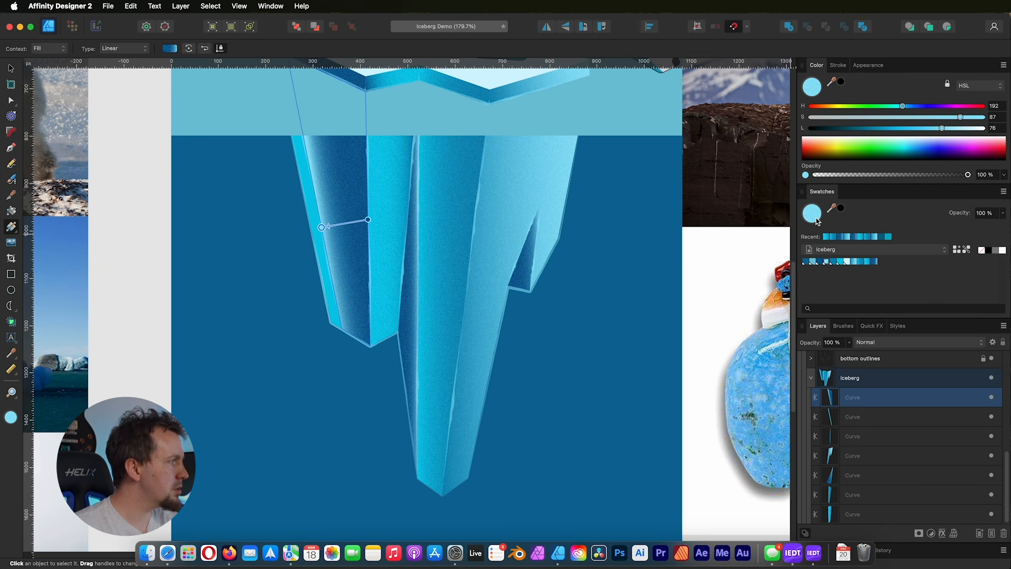
{"action": "left_click_drag", "start_coordinate": [328, 227], "coordinate": [339, 224]}
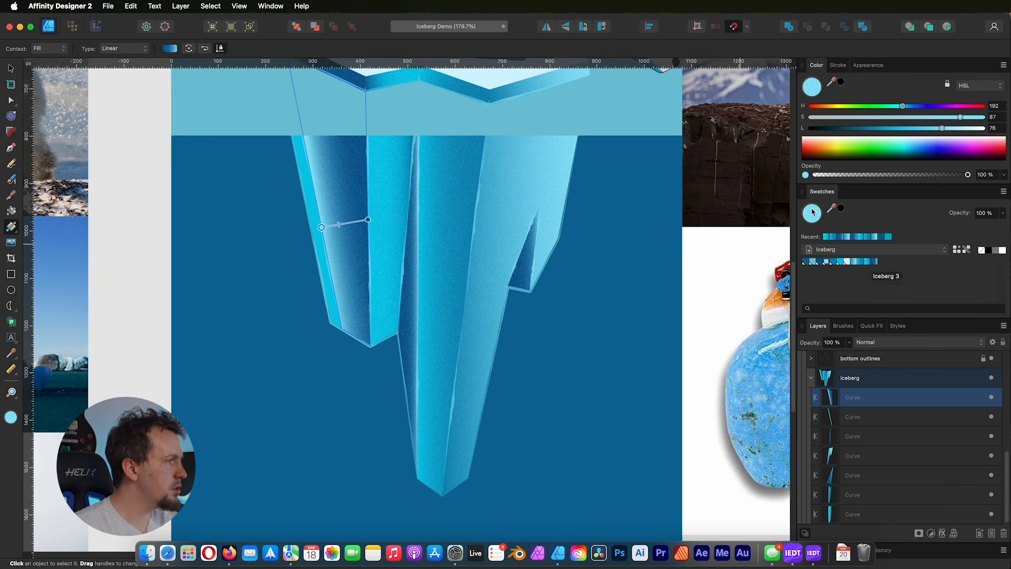
Step: Change the left underwater facet's light gradient stop to Global Color 6 with noise and save the gradient as an Iceberg swatch
{"action": "left_click", "coordinate": [836, 262]}
{"action": "left_click", "coordinate": [169, 48]}
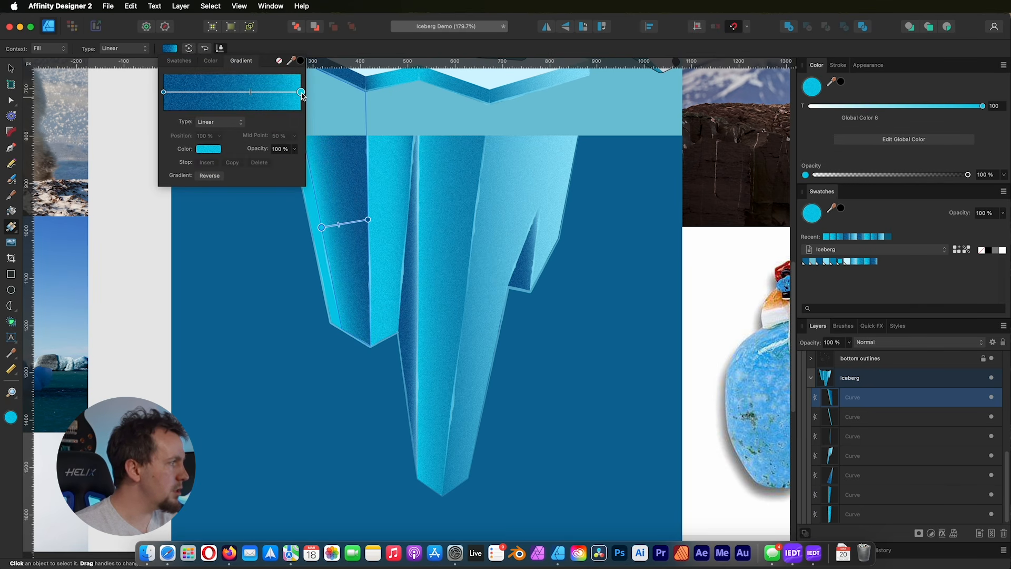
{"action": "left_click", "coordinate": [208, 149]}
{"action": "left_click", "coordinate": [960, 250]}
Step: Apply the newly saved gradient swatch to the leftmost underwater strip and redraw it with cyan on the left and dark blue on the right
{"action": "left_click", "coordinate": [312, 210]}
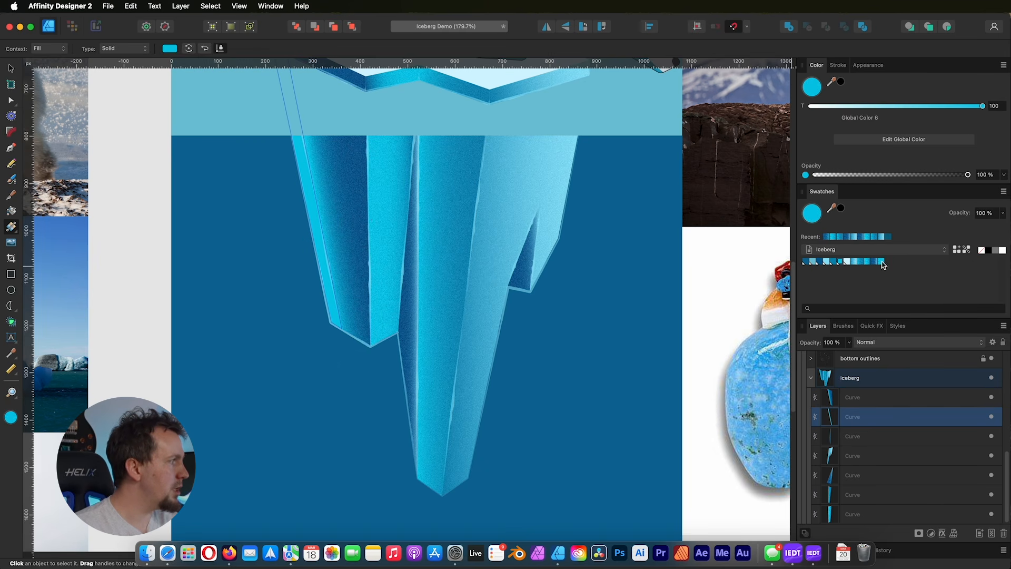
{"action": "left_click", "coordinate": [883, 265]}
{"action": "left_click_drag", "start_coordinate": [274, 211], "coordinate": [323, 204]}
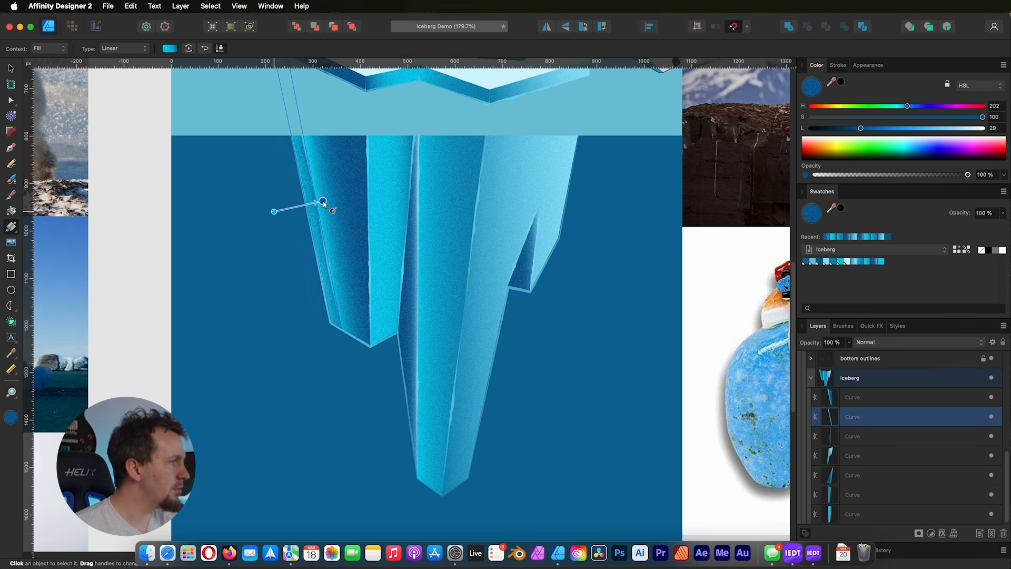
Step: Try two saved noisy gradients on the narrow central sliver, drawing the cyan-to-Global Color 5 one horizontally across it
{"action": "left_click", "coordinate": [413, 282]}
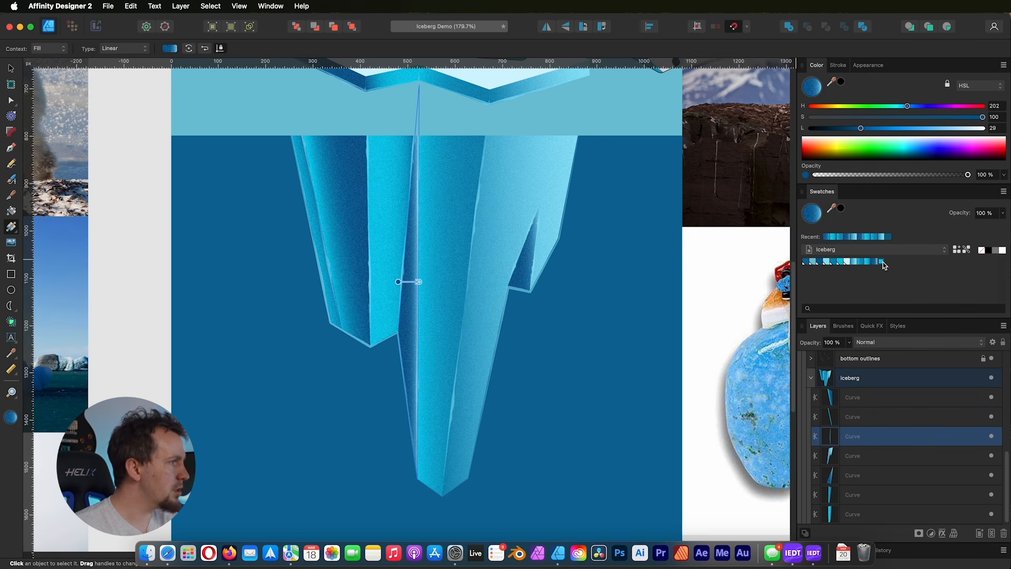
{"action": "left_click", "coordinate": [883, 265]}
{"action": "left_click", "coordinate": [861, 263]}
{"action": "left_click_drag", "start_coordinate": [400, 303], "coordinate": [418, 304]}
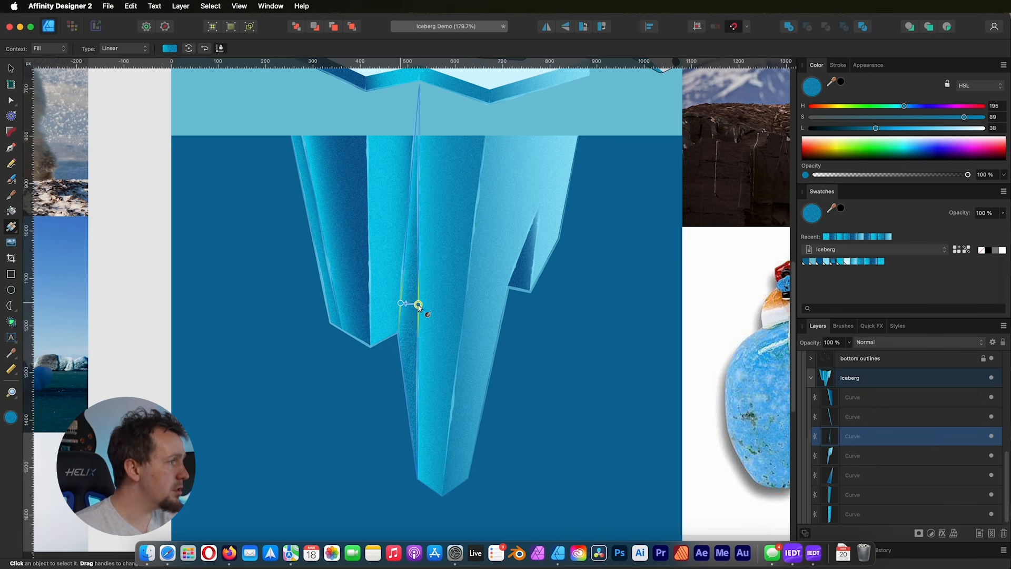
Step: Try redrawing the wide cyan underwater facet's gradient horizontally from its left edge to its right edge and reversing it
{"action": "left_click", "coordinate": [390, 250]}
{"action": "left_click_drag", "start_coordinate": [368, 244], "coordinate": [406, 248]}
{"action": "left_click", "coordinate": [368, 244]}
{"action": "left_click_drag", "start_coordinate": [367, 220], "coordinate": [407, 222]}
{"action": "left_click", "coordinate": [205, 48]}
Step: Reapply the saved cyan-to-dark-blue gradient to the wide cyan underwater facet and redraw it at a slight angle from right to left
{"action": "scroll", "coordinate": [464, 271], "scroll_direction": "down", "scroll_amount": 5}
{"action": "left_click", "coordinate": [365, 294]}
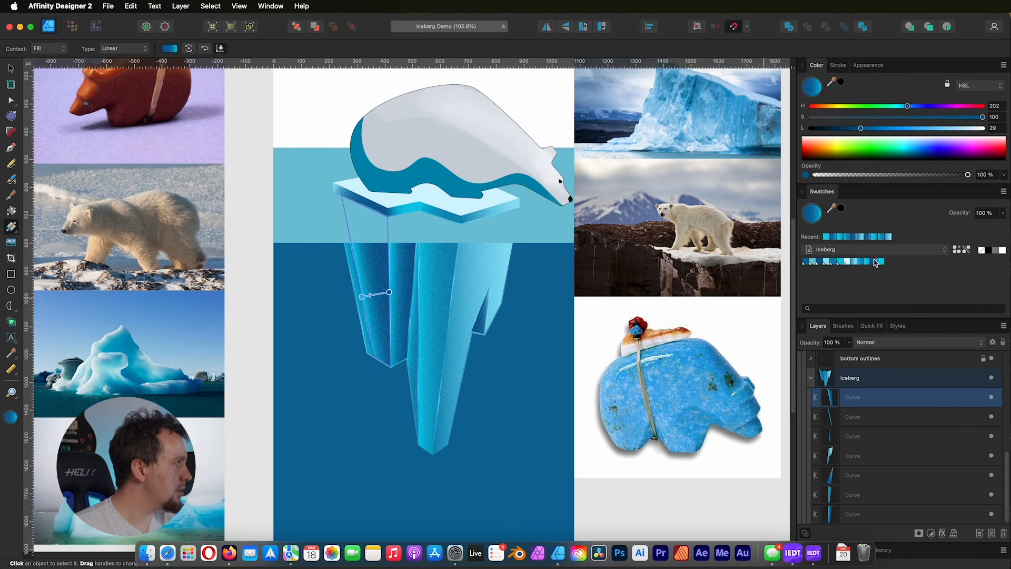
{"action": "left_click", "coordinate": [404, 280]}
{"action": "left_click", "coordinate": [870, 262]}
{"action": "left_click_drag", "start_coordinate": [406, 274], "coordinate": [389, 266]}
{"action": "mouse_move", "coordinate": [405, 274]}
{"action": "left_mouse_down"}
{"action": "mouse_move", "coordinate": [415, 266]}
{"action": "mouse_move", "coordinate": [396, 265]}
{"action": "left_mouse_up"}
{"action": "scroll", "coordinate": [399, 269], "scroll_direction": "up", "scroll_amount": 5}
{"action": "scroll", "coordinate": [425, 306], "scroll_direction": "down", "scroll_amount": 5}
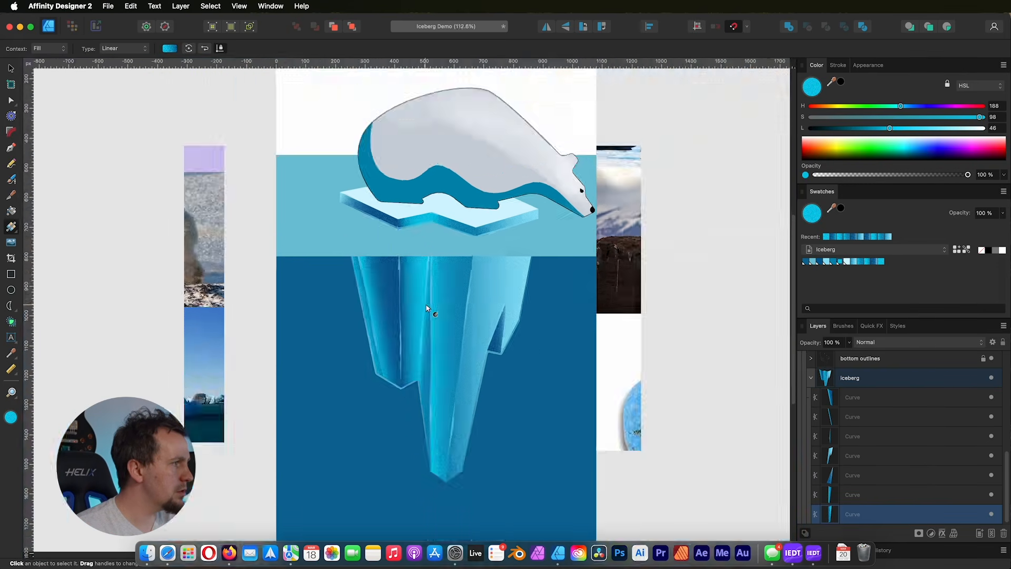
Step: Refill the narrow central sliver with a dark blue linear gradient, trying Global Color 6 as its end stop
{"action": "left_click", "coordinate": [427, 308]}
{"action": "scroll", "coordinate": [425, 368], "scroll_direction": "up", "scroll_amount": 5}
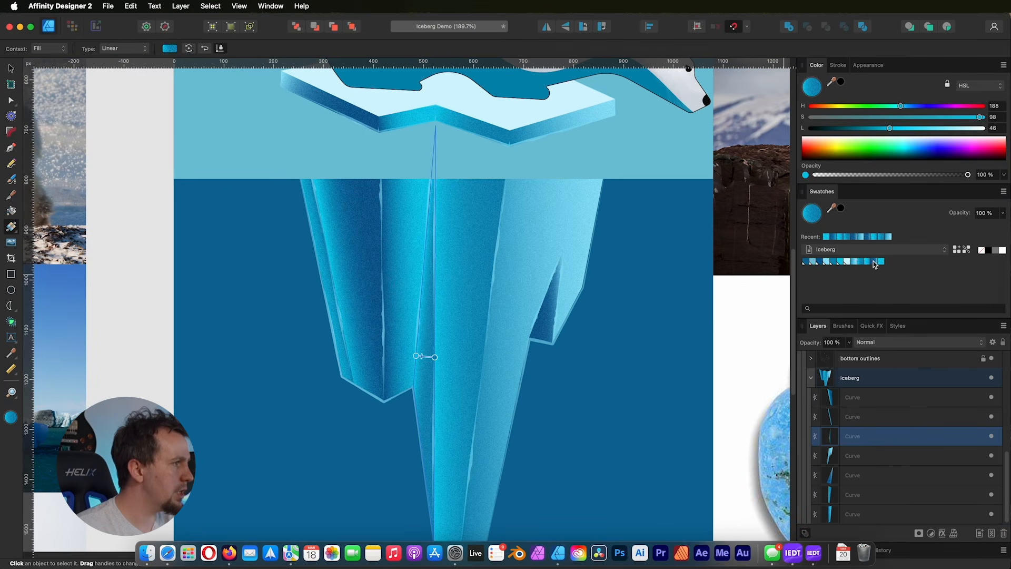
{"action": "left_click", "coordinate": [170, 48]}
{"action": "left_click", "coordinate": [301, 93]}
{"action": "left_click", "coordinate": [837, 261]}
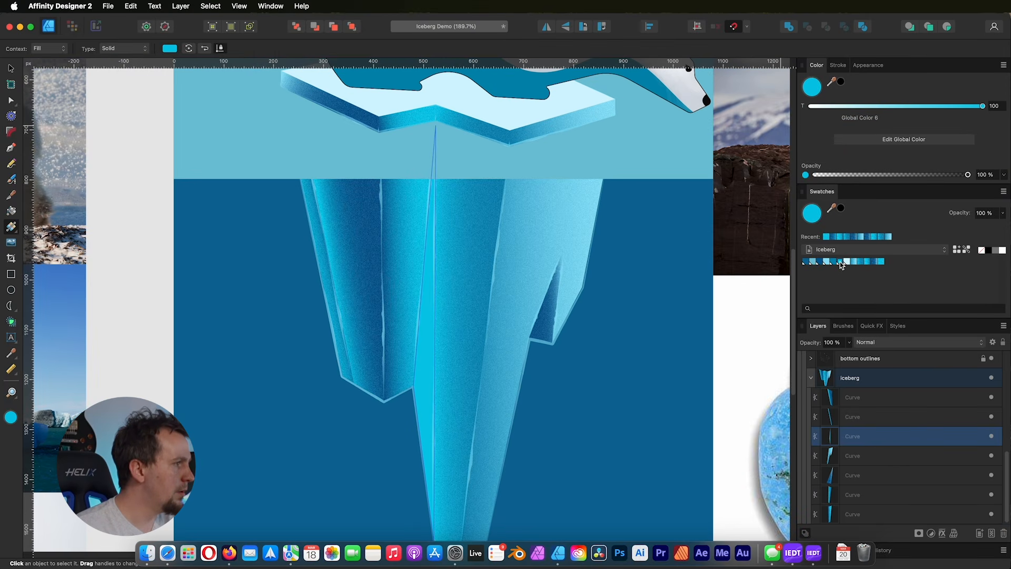
{"action": "left_click", "coordinate": [846, 261]}
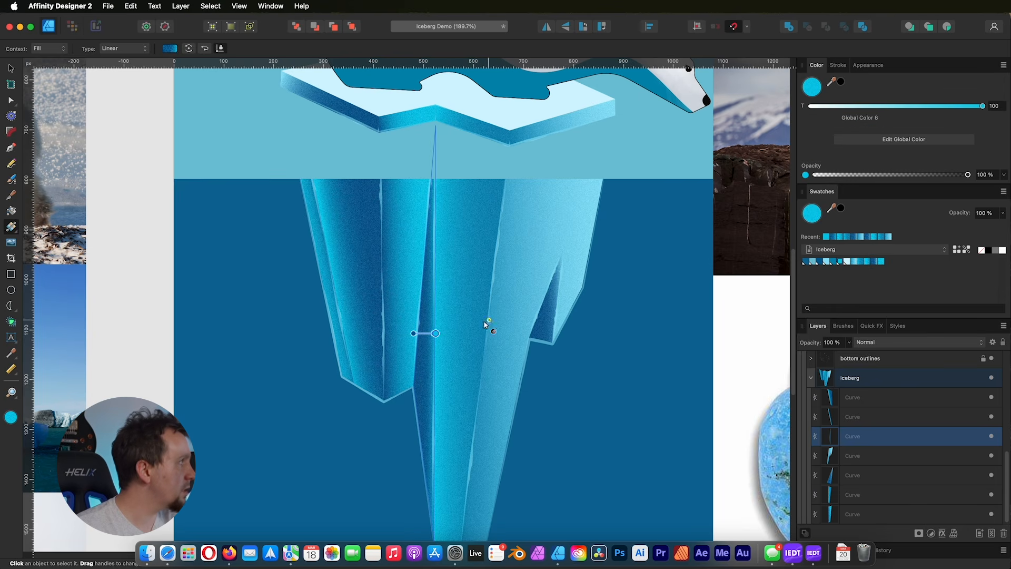
{"action": "key", "text": "super+z"}
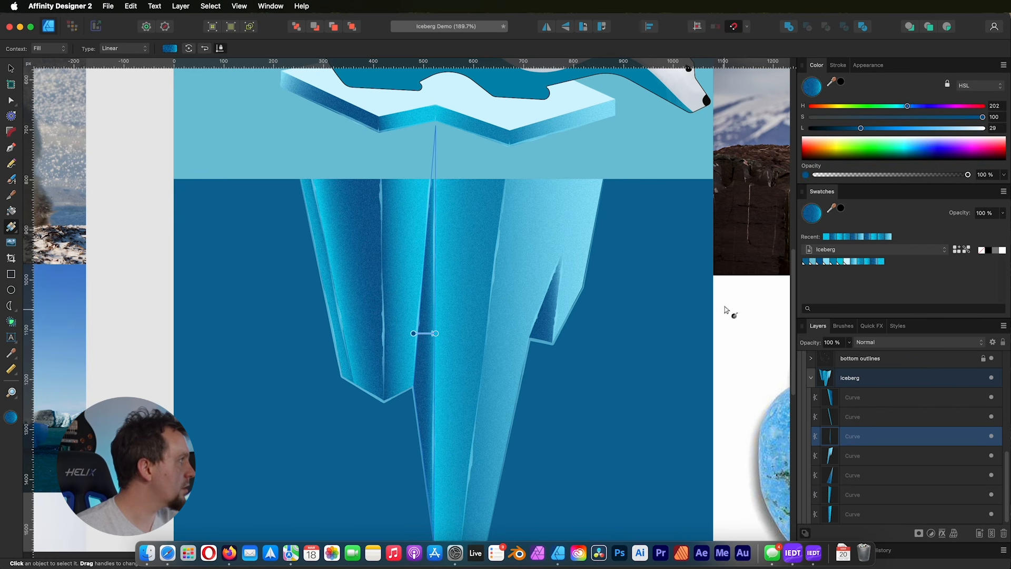
Step: Save the narrow sliver's gradient as a swatch in the Iceberg palette, and reverse and widen it horizontally across the sliver
{"action": "left_click", "coordinate": [959, 252]}
{"action": "left_click", "coordinate": [413, 333]}
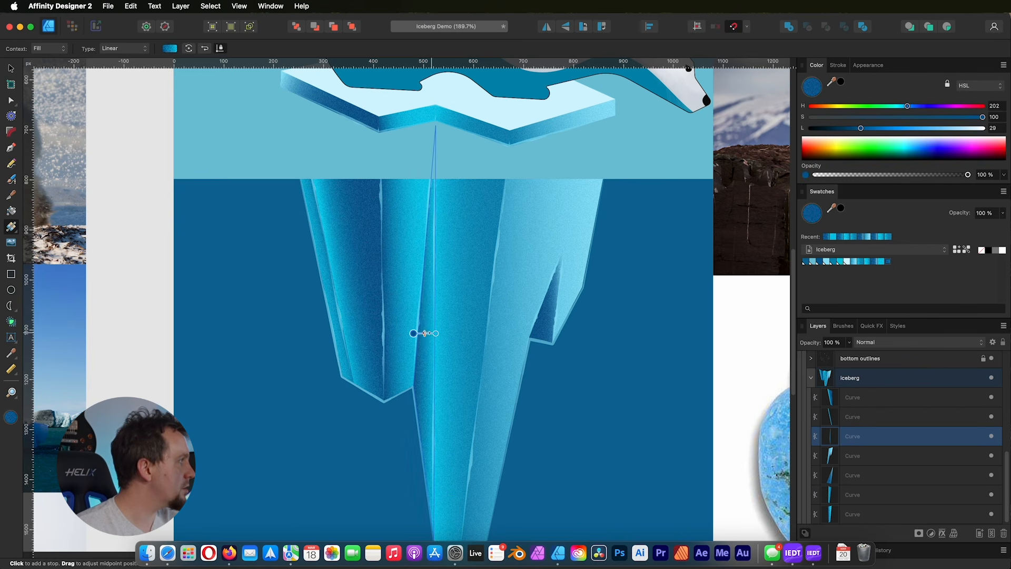
{"action": "left_click", "coordinate": [205, 49]}
{"action": "left_click_drag", "start_coordinate": [406, 333], "coordinate": [453, 336]}
Step: Shift the gradient midpoints of the wide cyan facet and the dark left underwater facet toward their left edges
{"action": "left_click", "coordinate": [403, 237]}
{"action": "left_click_drag", "start_coordinate": [399, 222], "coordinate": [390, 222]}
{"action": "left_click", "coordinate": [359, 225]}
{"action": "mouse_move", "coordinate": [348, 272]}
{"action": "left_mouse_down"}
{"action": "mouse_move", "coordinate": [361, 270]}
{"action": "mouse_move", "coordinate": [338, 275]}
{"action": "left_mouse_up"}
{"action": "scroll", "coordinate": [497, 248], "scroll_direction": "down", "scroll_amount": 5}
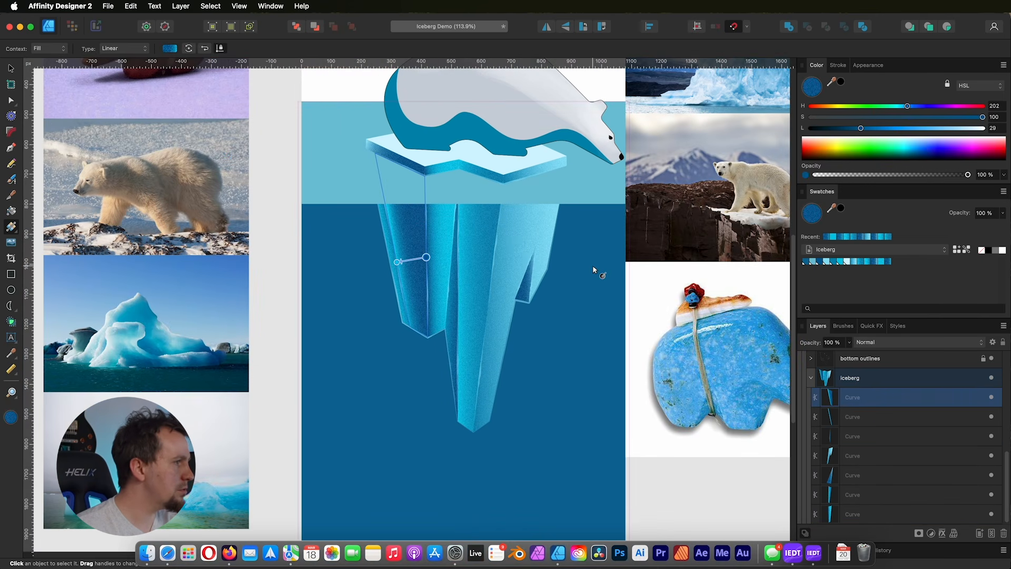
{"action": "key", "text": "super+0"}
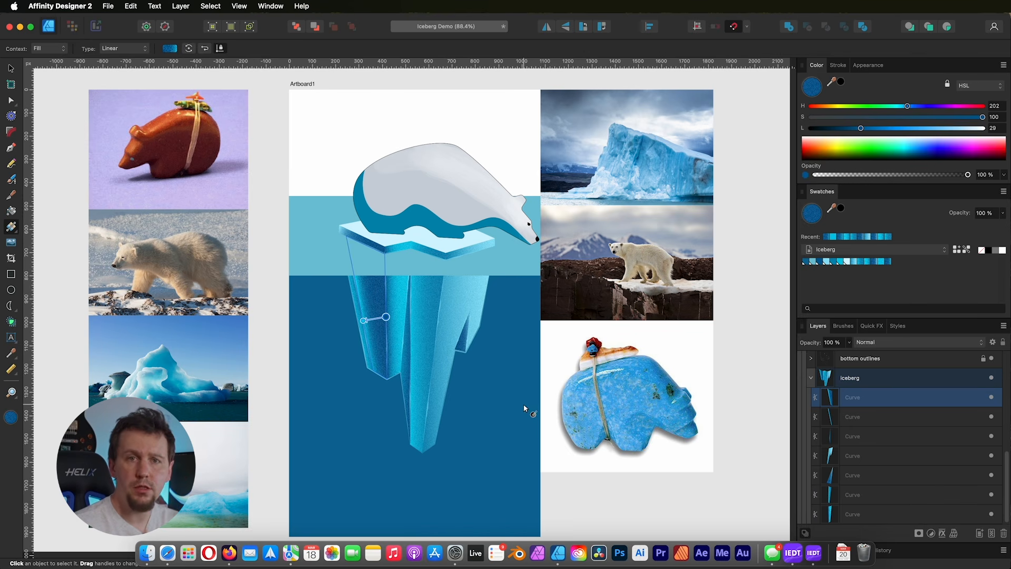
Step: Select the underwater background rectangle and draw a vertical linear gradient on it from just above the waterline to near its lower edge
{"action": "scroll", "coordinate": [813, 393], "scroll_direction": "up", "scroll_amount": 2}
{"action": "left_click", "coordinate": [811, 389]}
{"action": "left_click", "coordinate": [811, 389]}
{"action": "left_click", "coordinate": [812, 410]}
{"action": "scroll", "coordinate": [840, 411], "scroll_direction": "up", "scroll_amount": 3}
{"action": "left_click", "coordinate": [850, 392]}
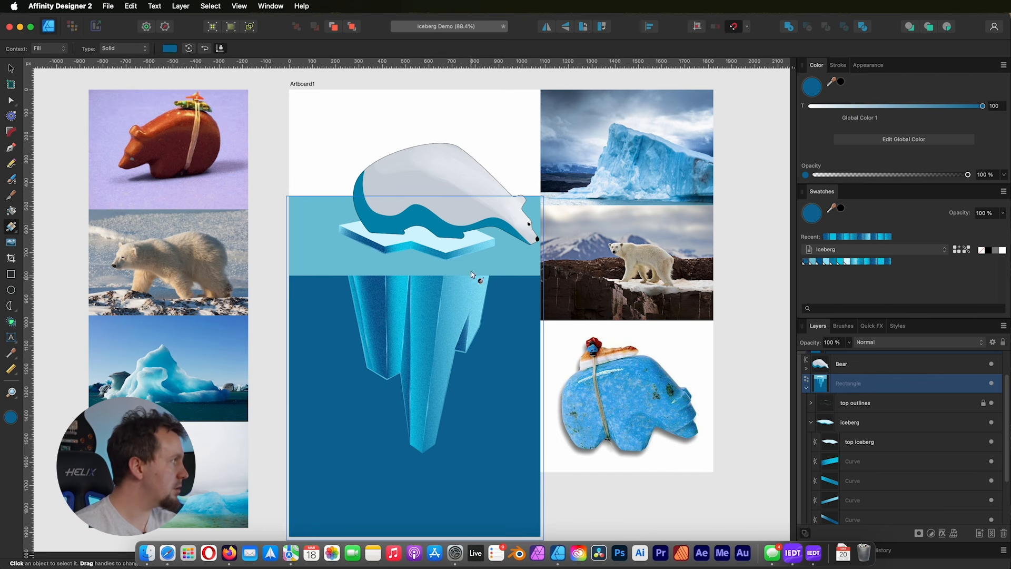
{"action": "left_click_drag", "start_coordinate": [328, 236], "coordinate": [329, 494]}
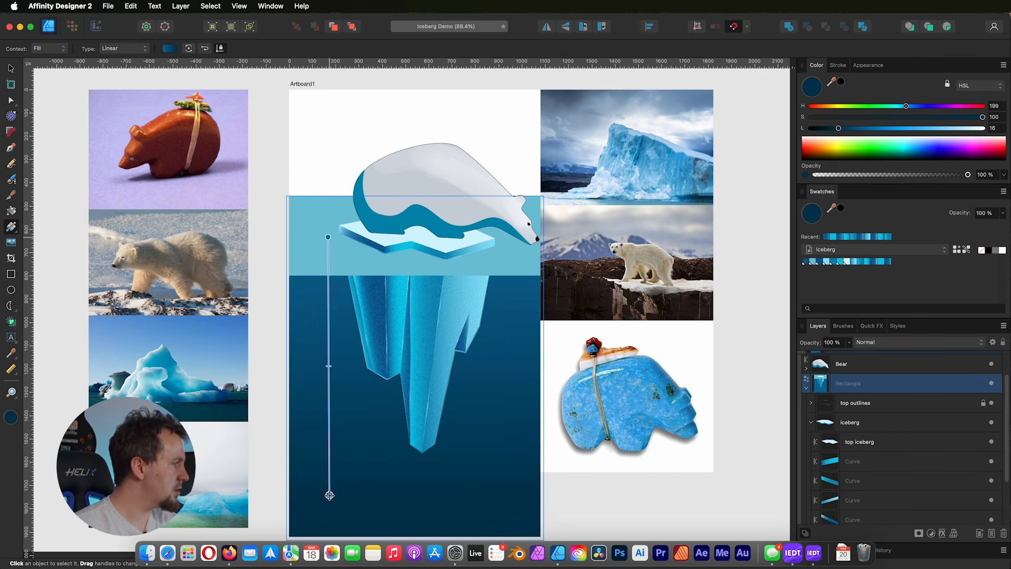
Step: Set the water gradient's lower stop to Global Color 3 and its upper stop to Global Color 6
{"action": "left_click", "coordinate": [819, 262]}
{"action": "left_click", "coordinate": [327, 238]}
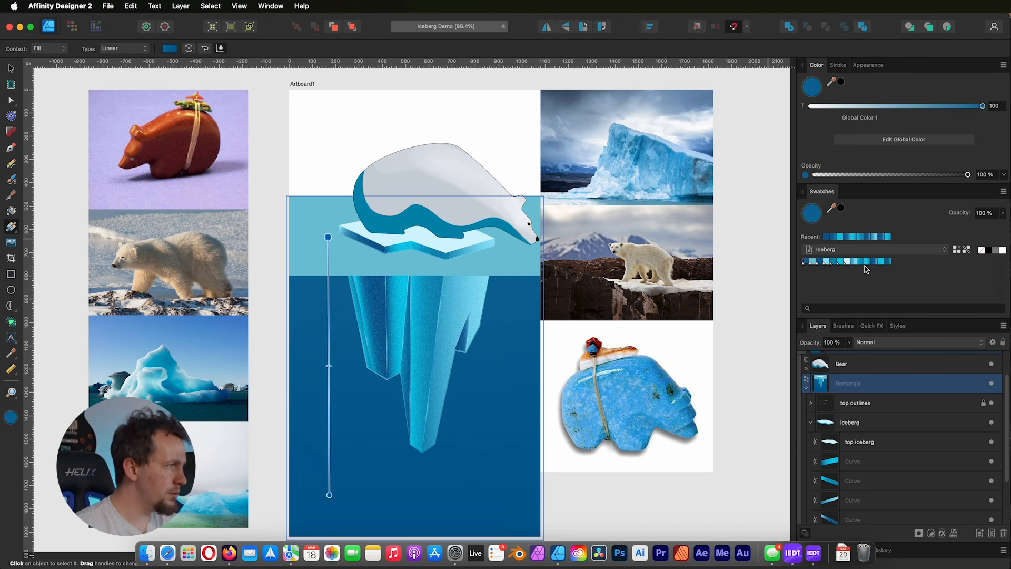
{"action": "left_click", "coordinate": [840, 265]}
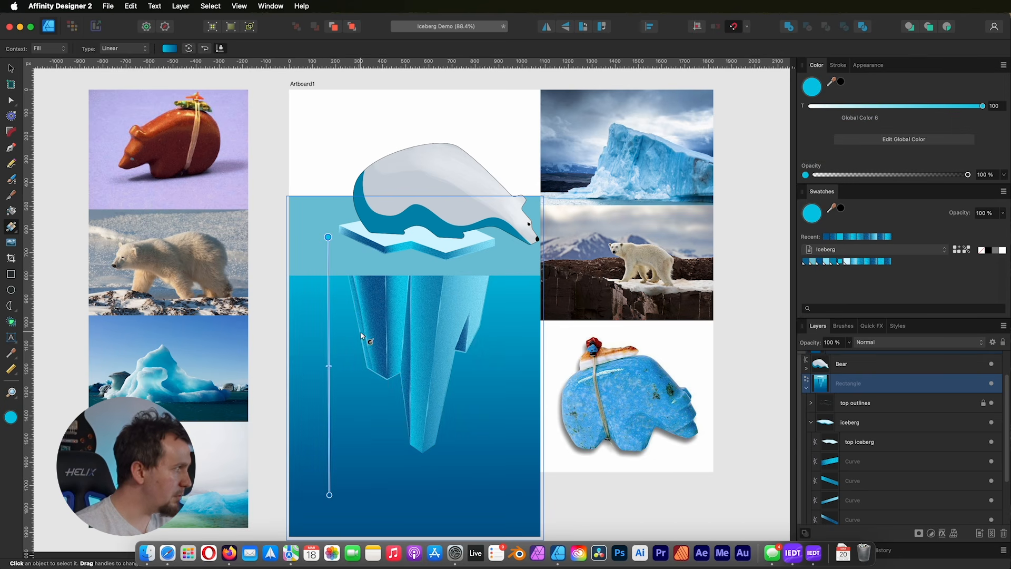
Step: Add noise to both color stops of the underwater gradient and move its upper end slightly down toward the waterline
{"action": "left_click", "coordinate": [329, 494]}
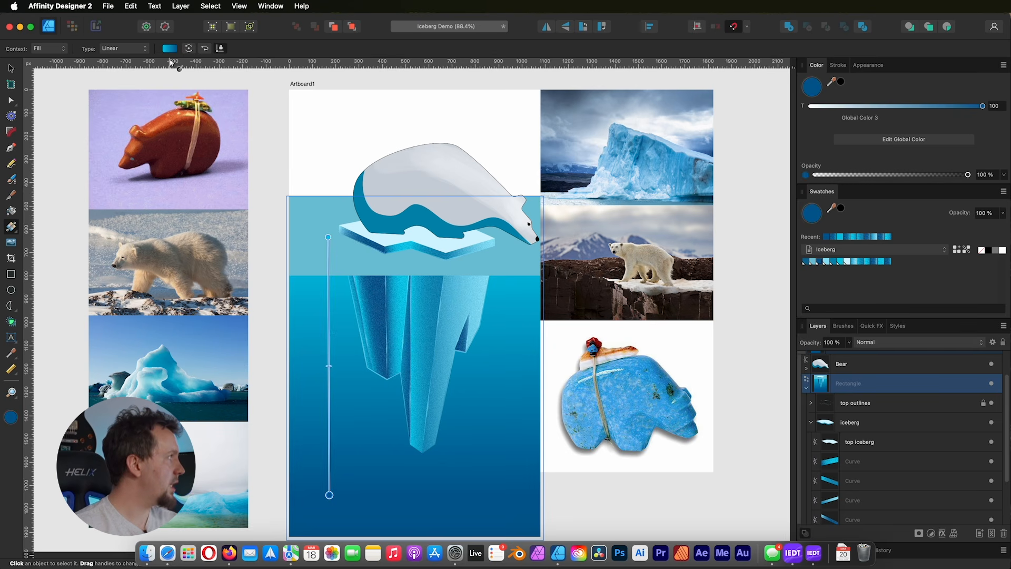
{"action": "left_click", "coordinate": [170, 48]}
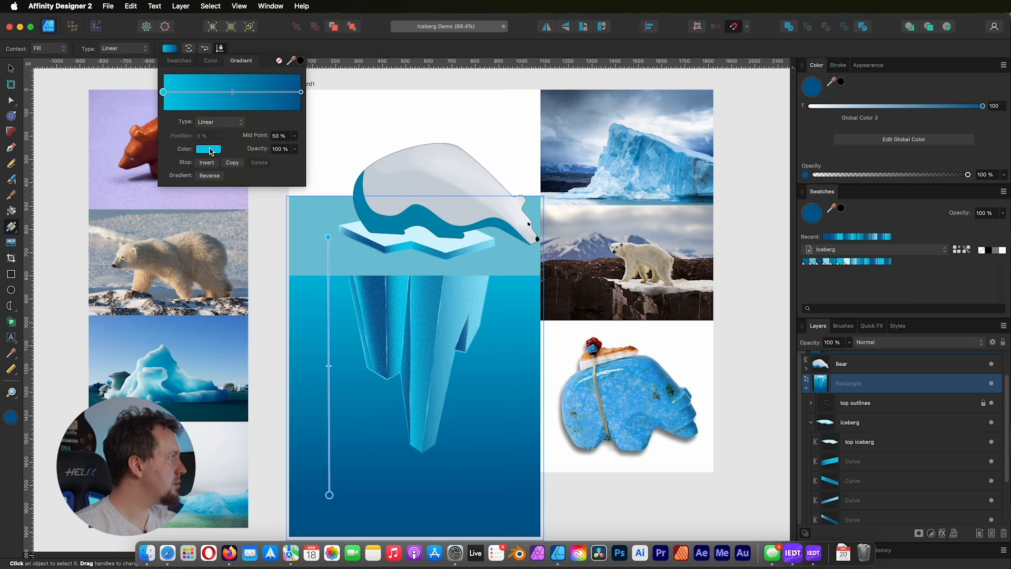
{"action": "left_click", "coordinate": [210, 149]}
{"action": "left_click", "coordinate": [301, 92]}
{"action": "left_click", "coordinate": [209, 149]}
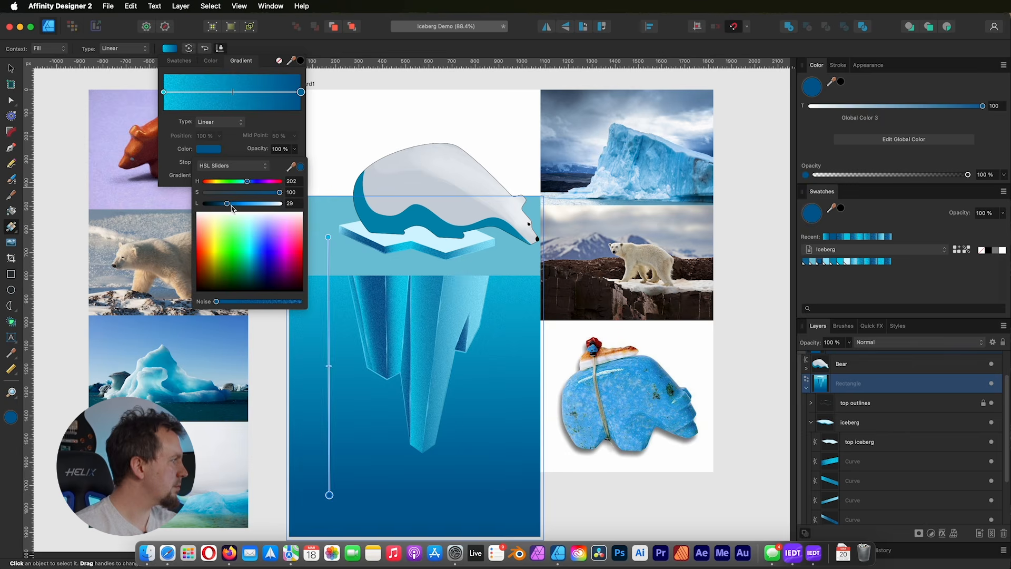
{"action": "left_click", "coordinate": [361, 299]}
{"action": "mouse_move", "coordinate": [328, 237]}
{"action": "left_mouse_down"}
{"action": "mouse_move", "coordinate": [327, 268]}
{"action": "mouse_move", "coordinate": [328, 249]}
{"action": "left_mouse_up"}
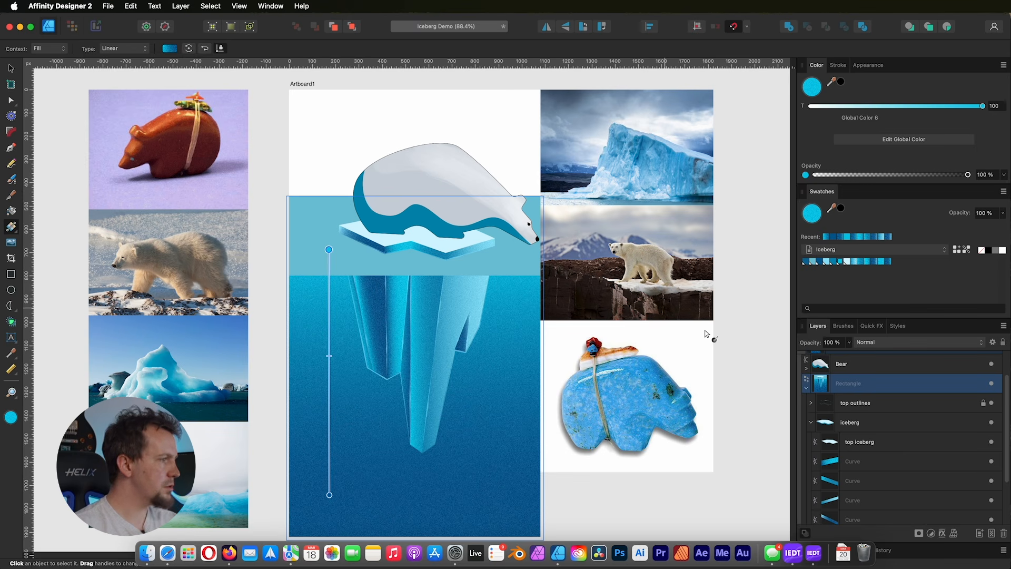
Step: Collapse the upper iceberg layer group and rename the light blue water rectangle's layer as Water surface
{"action": "left_click", "coordinate": [811, 421]}
{"action": "left_click", "coordinate": [863, 477]}
{"action": "double_click", "coordinate": [863, 477]}
{"action": "type", "text": "Water surface"}
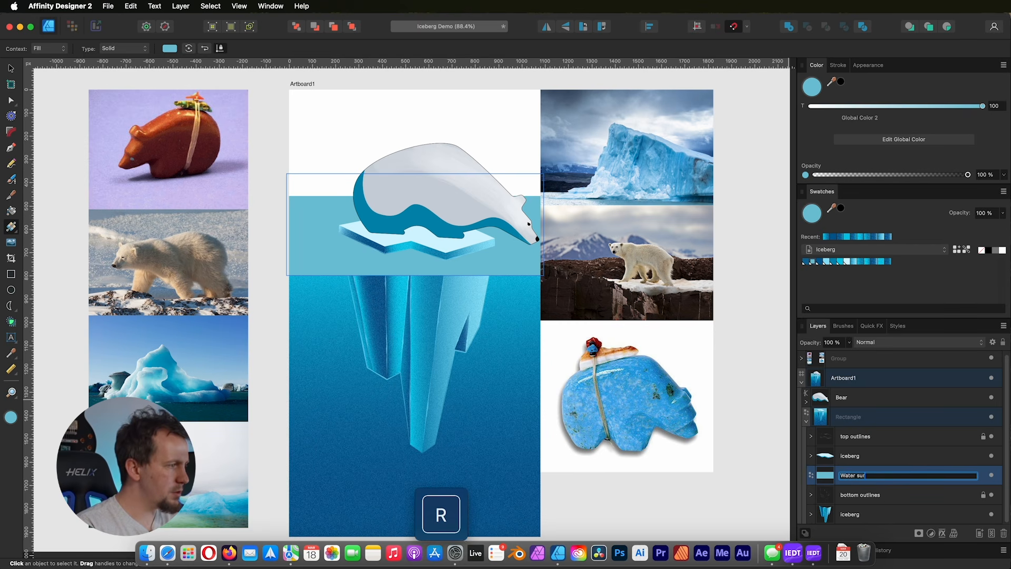
{"action": "key", "text": "Return"}
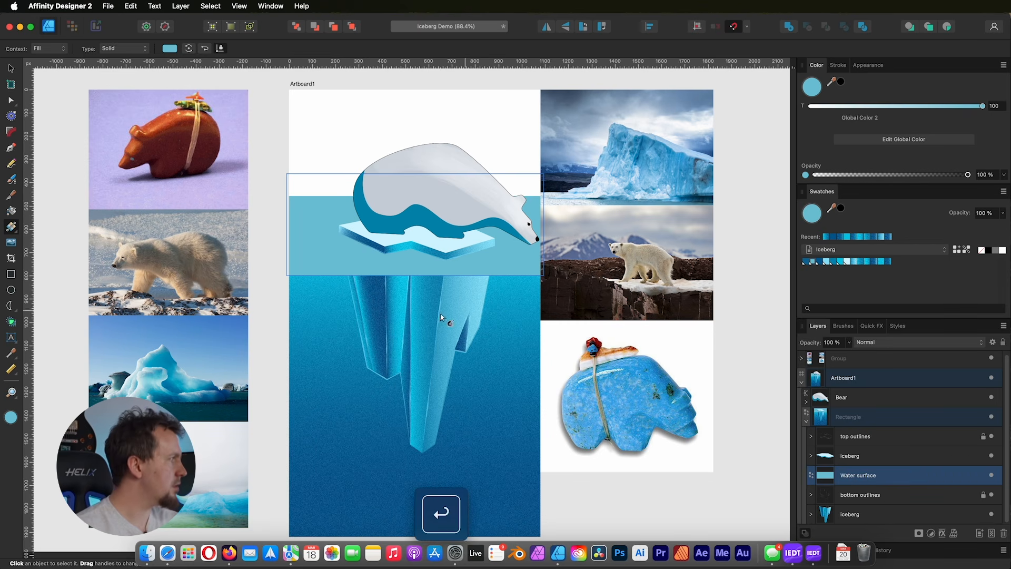
Step: Give the Water surface rectangle an elliptical gradient fill with Global Color 4 at the center and Global Color 6 at the outer stop
{"action": "left_click", "coordinate": [112, 48]}
{"action": "left_click", "coordinate": [115, 70]}
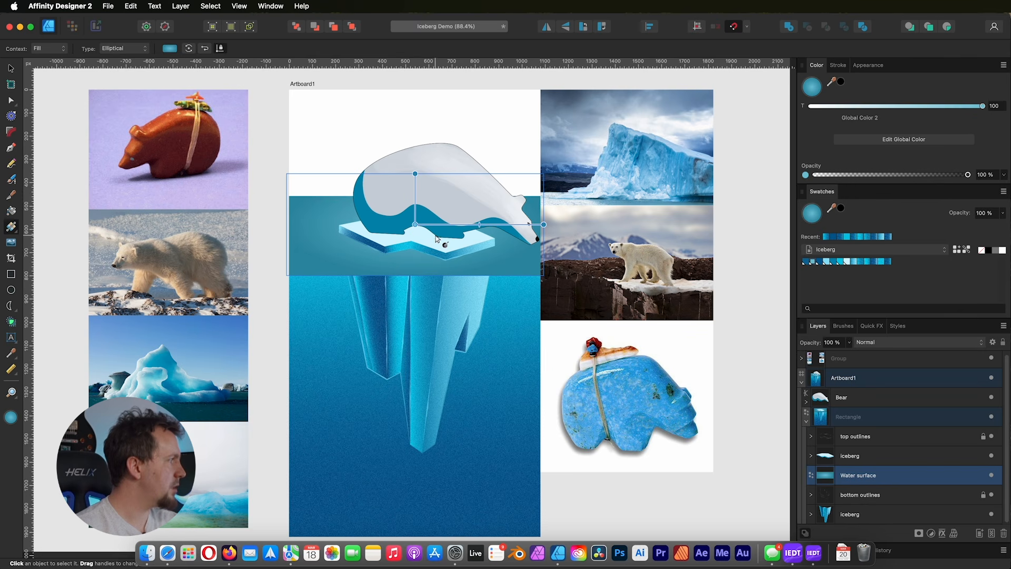
{"action": "left_click", "coordinate": [828, 261]}
{"action": "left_click", "coordinate": [543, 224]}
{"action": "left_click", "coordinate": [841, 262]}
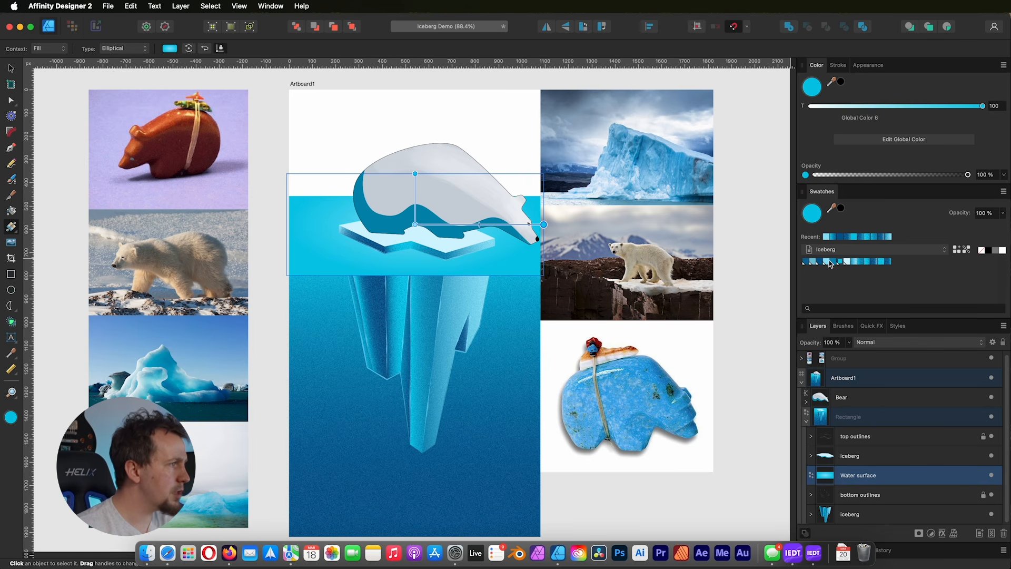
Step: Try Global Color 5 on the water surface gradient's outer stop, and set its center stop to Global Color 7
{"action": "left_click", "coordinate": [833, 262]}
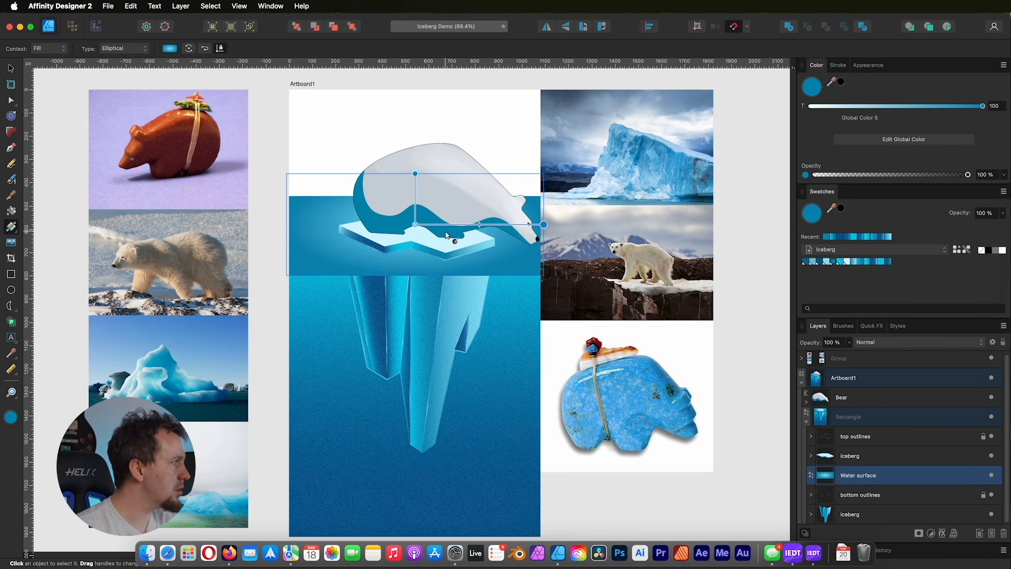
{"action": "left_click", "coordinate": [415, 224]}
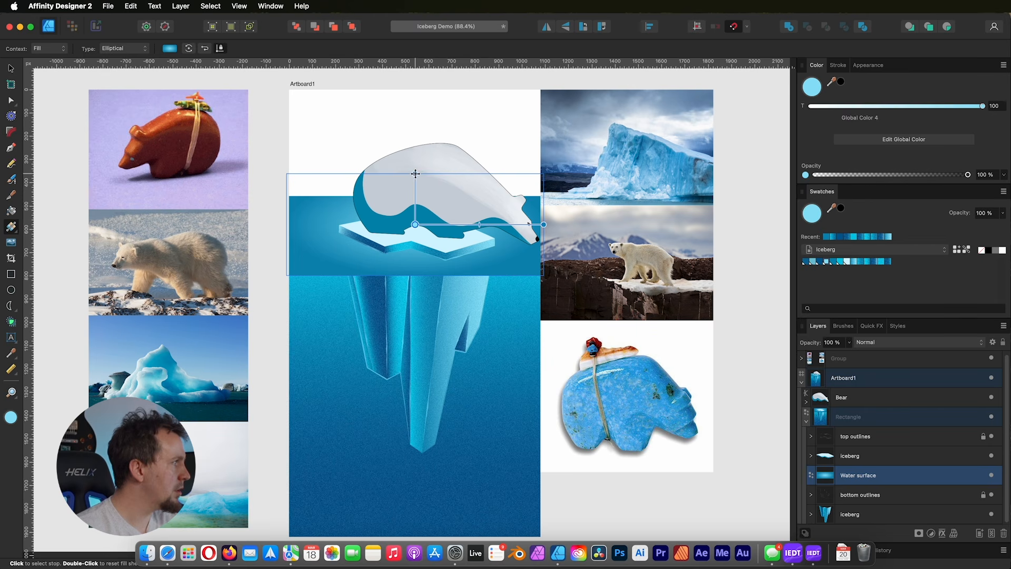
{"action": "left_click", "coordinate": [846, 262]}
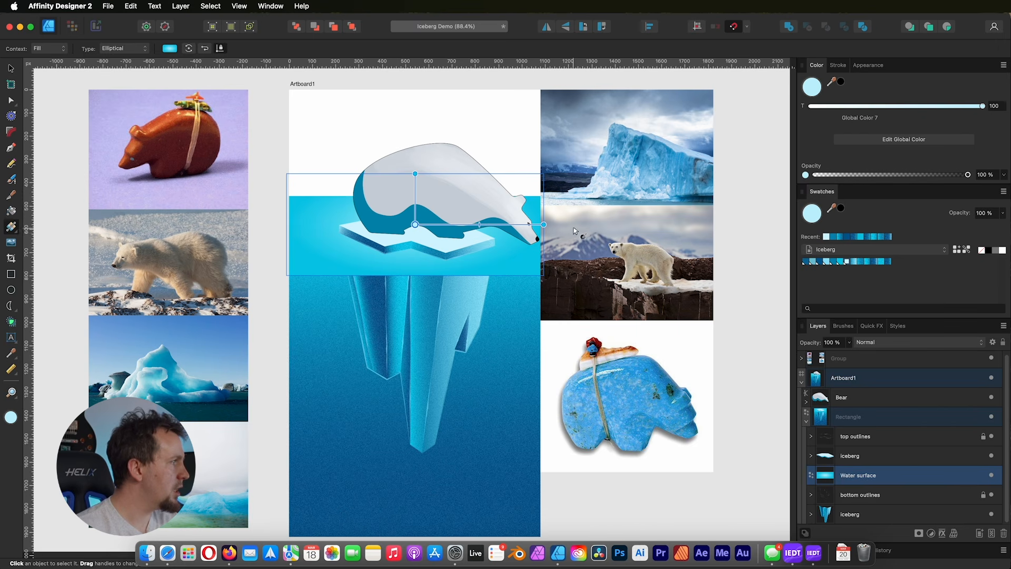
Step: Recolour the outer stop of the water surface's elliptical gradient with Global Color 4, then reposition the gradient and its midpoint around the ice floe
{"action": "left_click", "coordinate": [543, 224]}
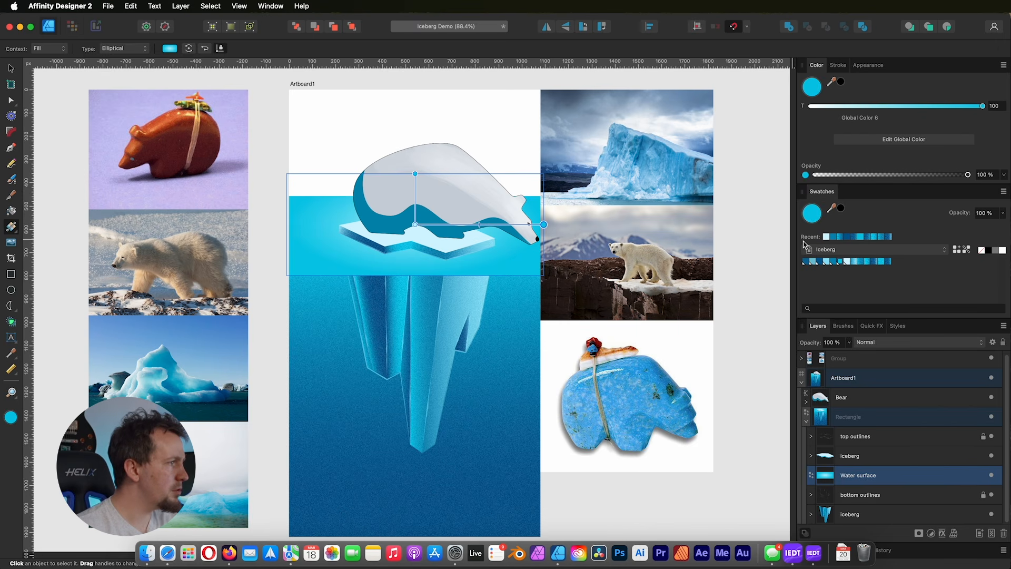
{"action": "left_click", "coordinate": [825, 262]}
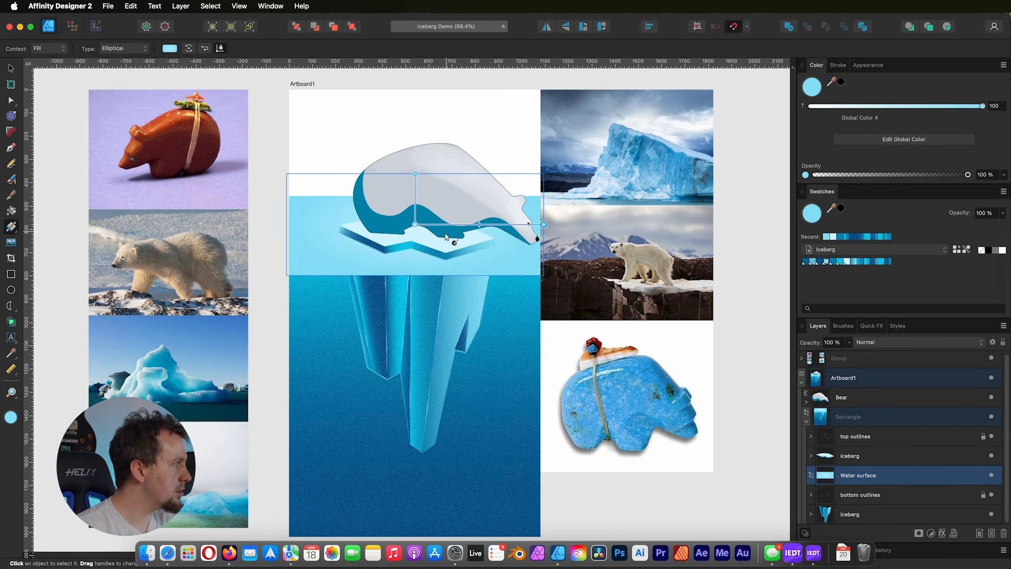
{"action": "left_click_drag", "start_coordinate": [479, 225], "coordinate": [524, 224]}
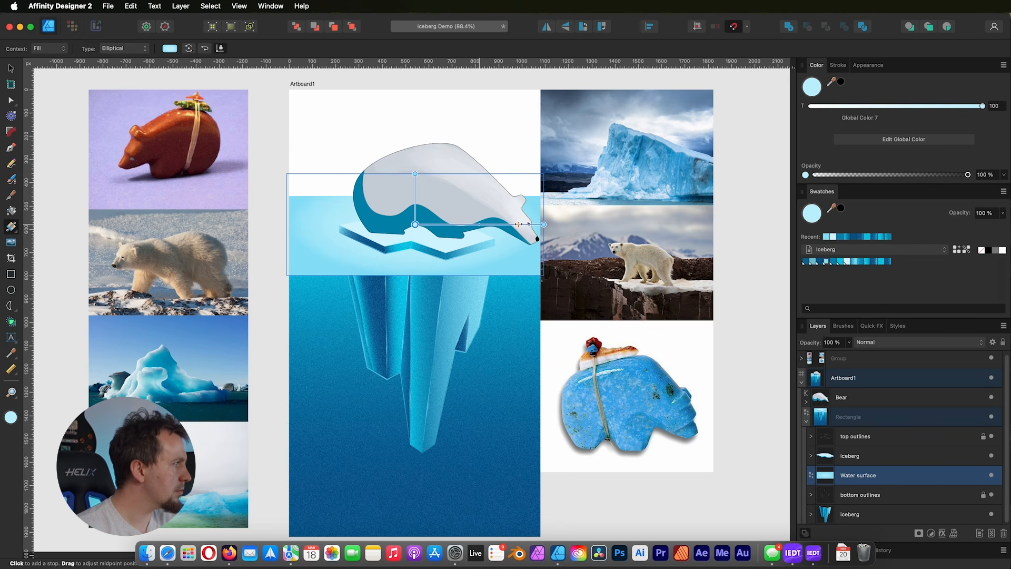
{"action": "left_click_drag", "start_coordinate": [415, 173], "coordinate": [415, 189]}
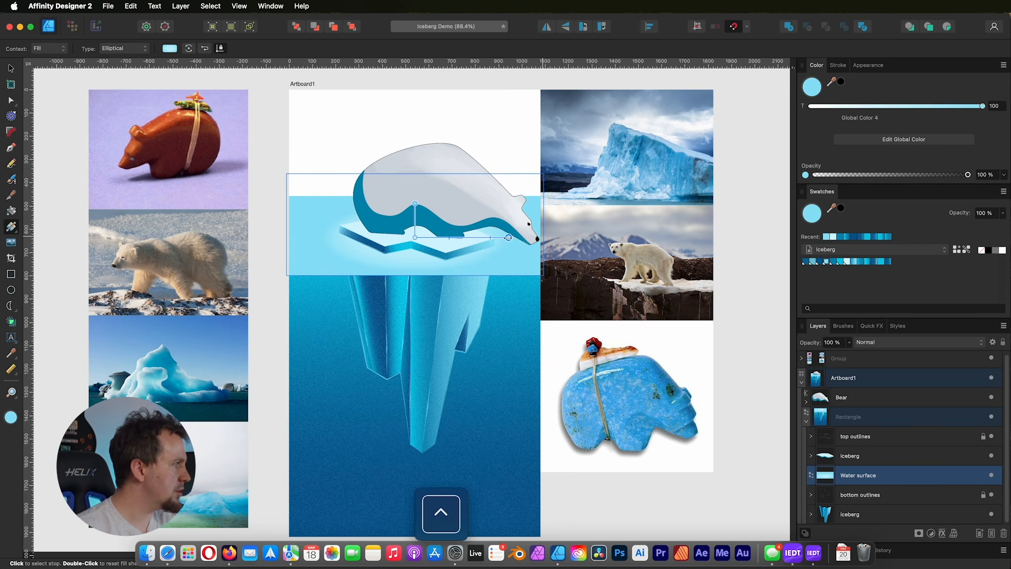
{"action": "left_click_drag", "start_coordinate": [508, 238], "coordinate": [524, 237]}
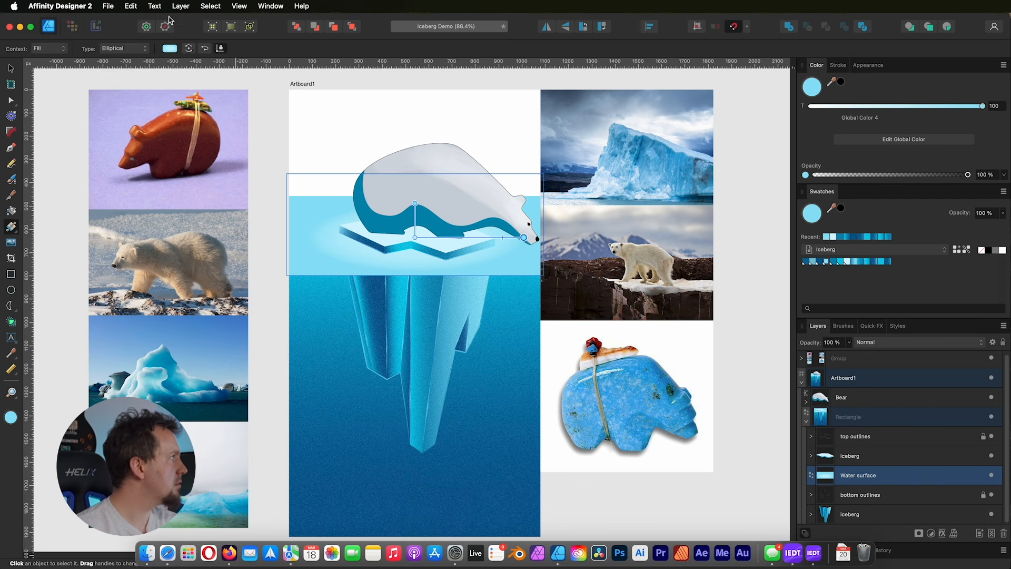
Step: Add noise to the colour stops of the water surface's elliptical gradient for a grainy texture
{"action": "left_click", "coordinate": [170, 49]}
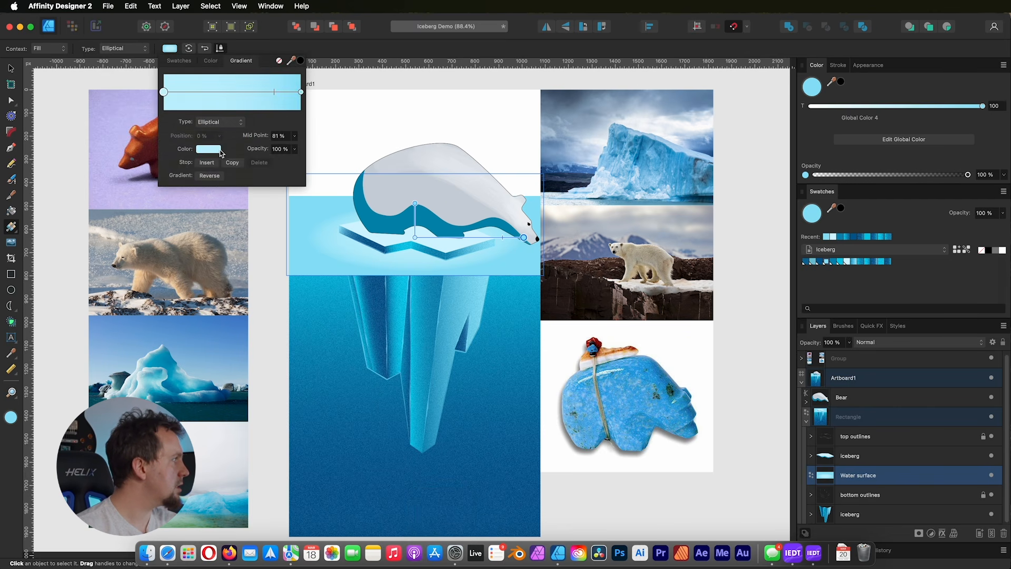
{"action": "left_click", "coordinate": [210, 149]}
{"action": "left_click_drag", "start_coordinate": [228, 306], "coordinate": [260, 304]}
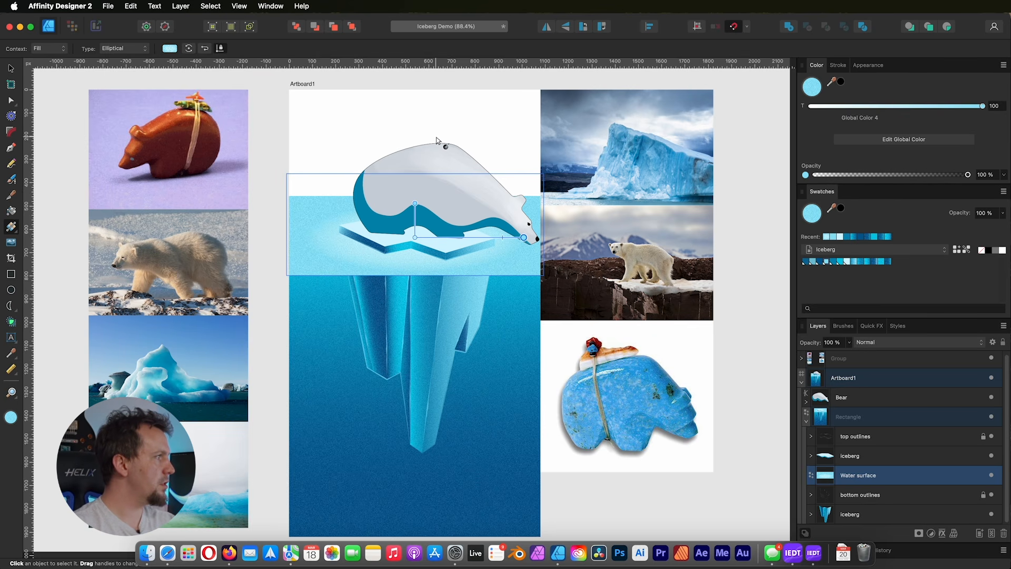
{"action": "key", "text": "v"}
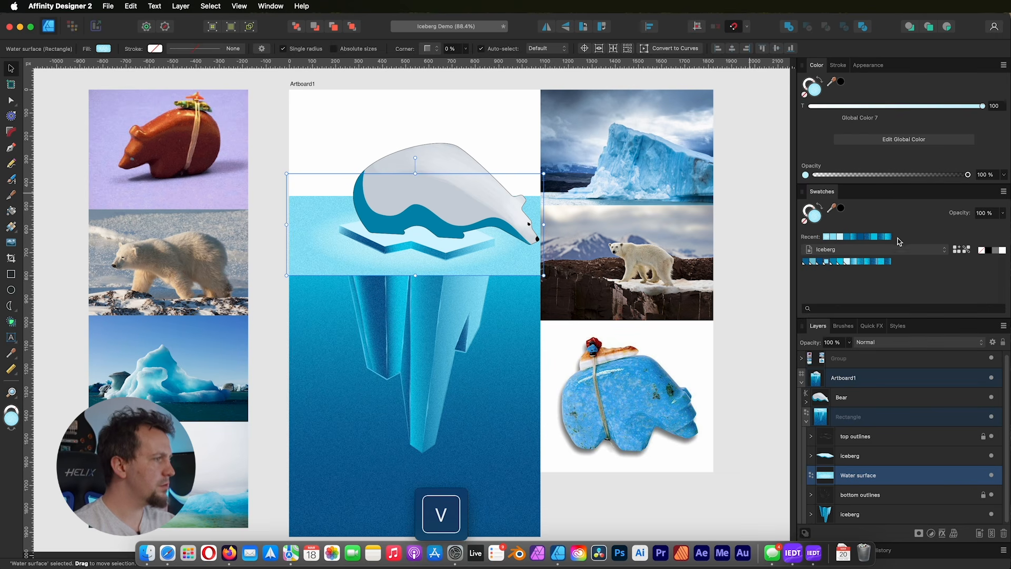
Step: Fill Artboard1 with Global Color 7 and lay a vertical linear gradient over the sky area
{"action": "left_click", "coordinate": [866, 380]}
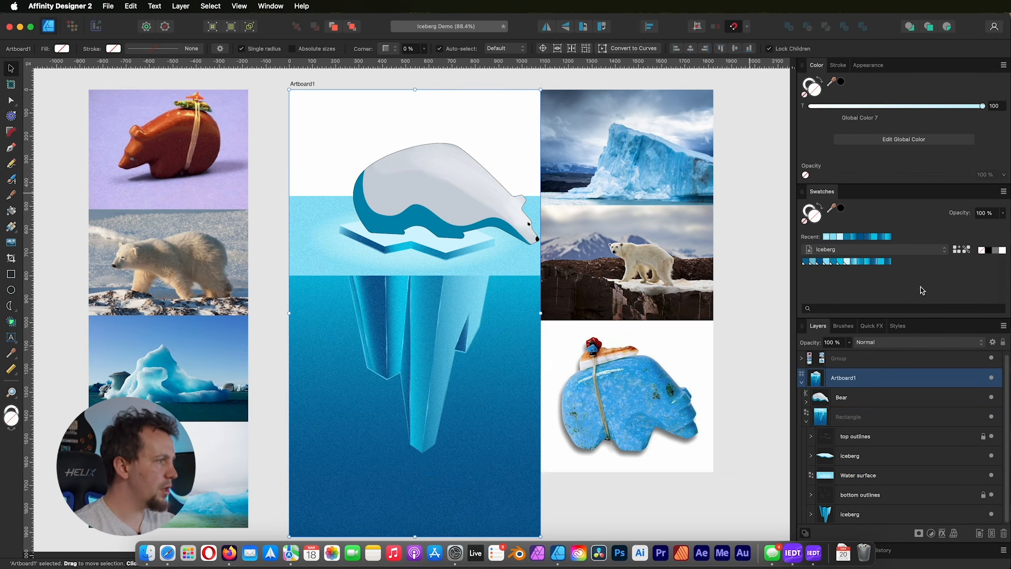
{"action": "left_click", "coordinate": [847, 262]}
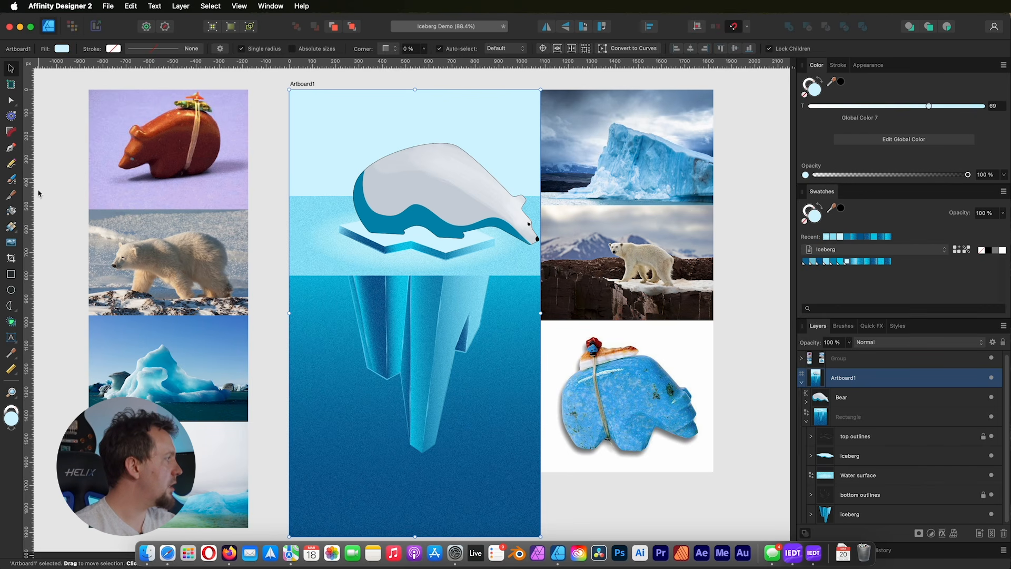
{"action": "left_click", "coordinate": [10, 226]}
{"action": "mouse_move", "coordinate": [323, 106]}
{"action": "left_mouse_down"}
{"action": "mouse_move", "coordinate": [308, 228]}
{"action": "mouse_move", "coordinate": [325, 227]}
{"action": "mouse_move", "coordinate": [319, 98]}
{"action": "mouse_move", "coordinate": [332, 140]}
{"action": "mouse_move", "coordinate": [340, 107]}
{"action": "mouse_move", "coordinate": [331, 106]}
{"action": "left_mouse_up"}
{"action": "left_click_drag", "start_coordinate": [339, 225], "coordinate": [341, 108]}
Step: Shift the sky gradient's midpoint upward and soften its colour with the palette's pale blue swatch
{"action": "left_click", "coordinate": [341, 164]}
{"action": "key", "text": "super+z"}
{"action": "left_click_drag", "start_coordinate": [341, 164], "coordinate": [342, 138]}
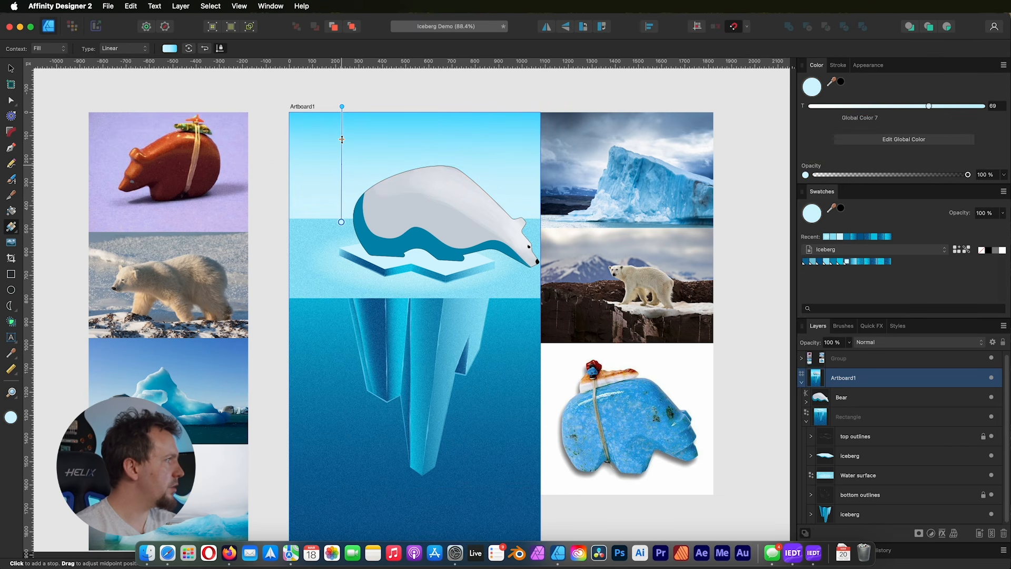
{"action": "left_click", "coordinate": [845, 263]}
{"action": "key", "text": "v"}
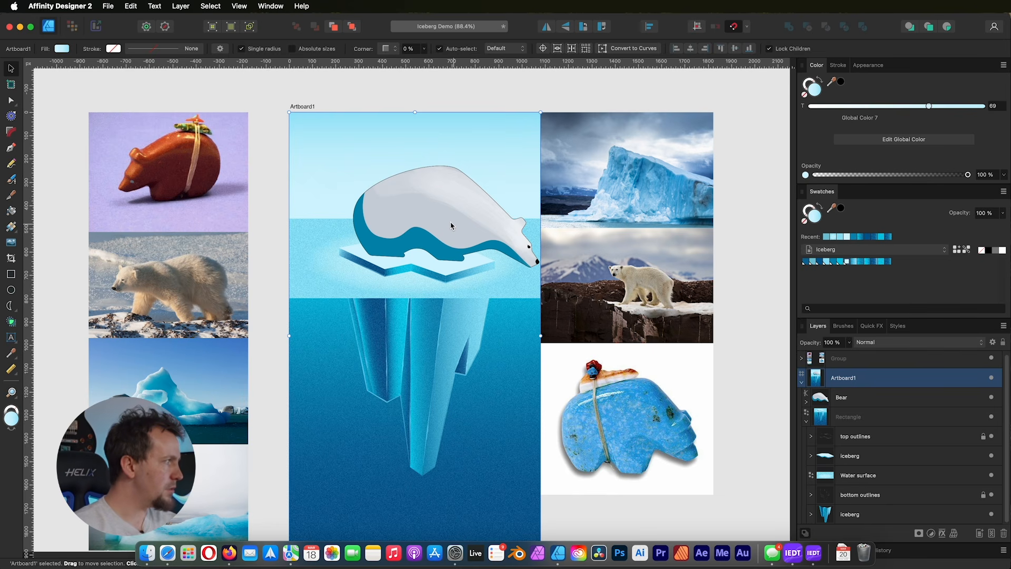
Step: Apply a diagonal linear gradient to the Bear, with HSL 69, 22, 87 at the shoulder end and 75, 8, 79 at the rump end
{"action": "left_click", "coordinate": [396, 223]}
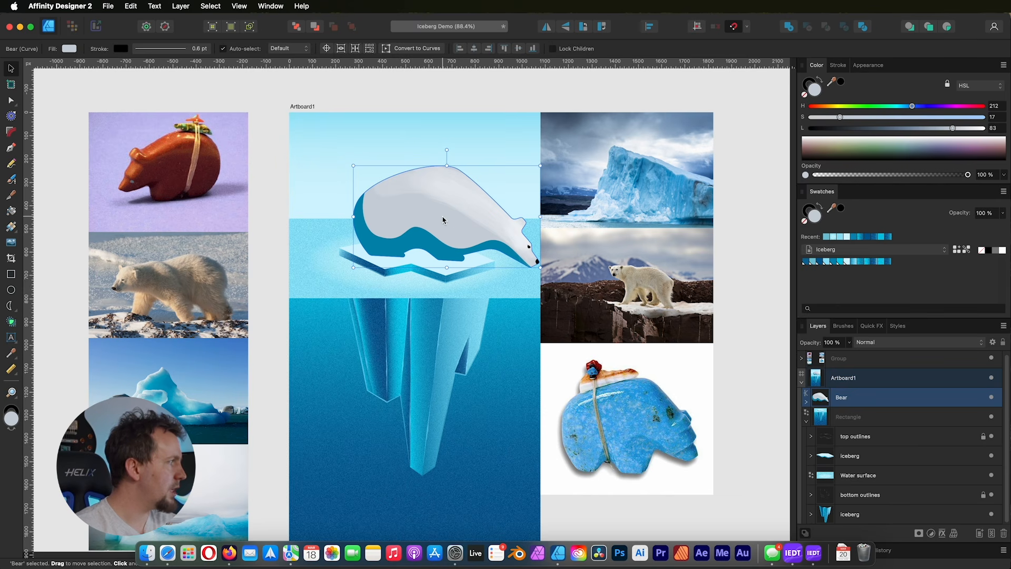
{"action": "left_click", "coordinate": [10, 226]}
{"action": "mouse_move", "coordinate": [379, 226]}
{"action": "left_mouse_down"}
{"action": "mouse_move", "coordinate": [497, 207]}
{"action": "mouse_move", "coordinate": [476, 199]}
{"action": "mouse_move", "coordinate": [471, 181]}
{"action": "mouse_move", "coordinate": [484, 190]}
{"action": "left_mouse_up"}
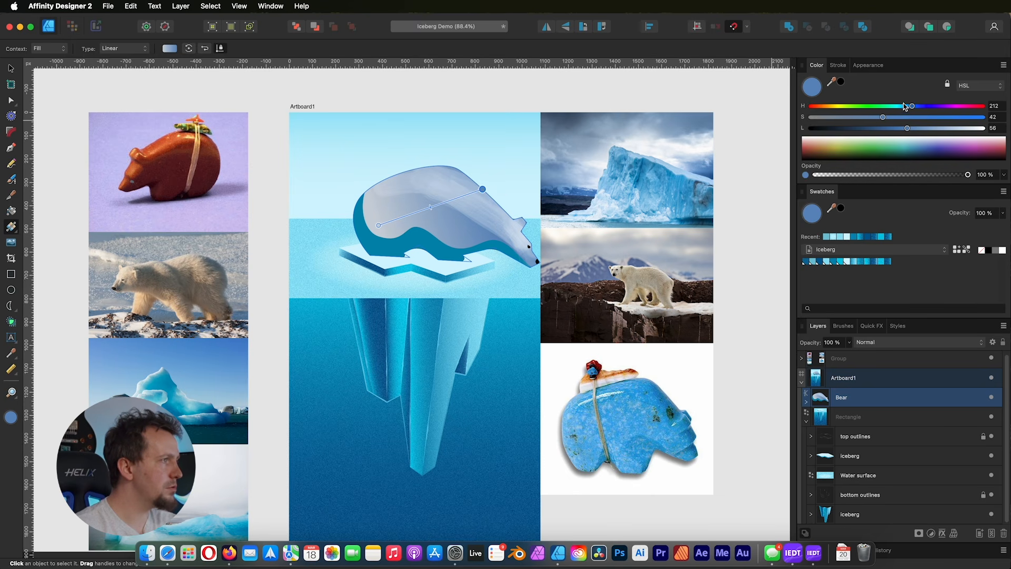
{"action": "left_click_drag", "start_coordinate": [910, 107], "coordinate": [960, 129]}
{"action": "left_click_drag", "start_coordinate": [883, 117], "coordinate": [906, 122]}
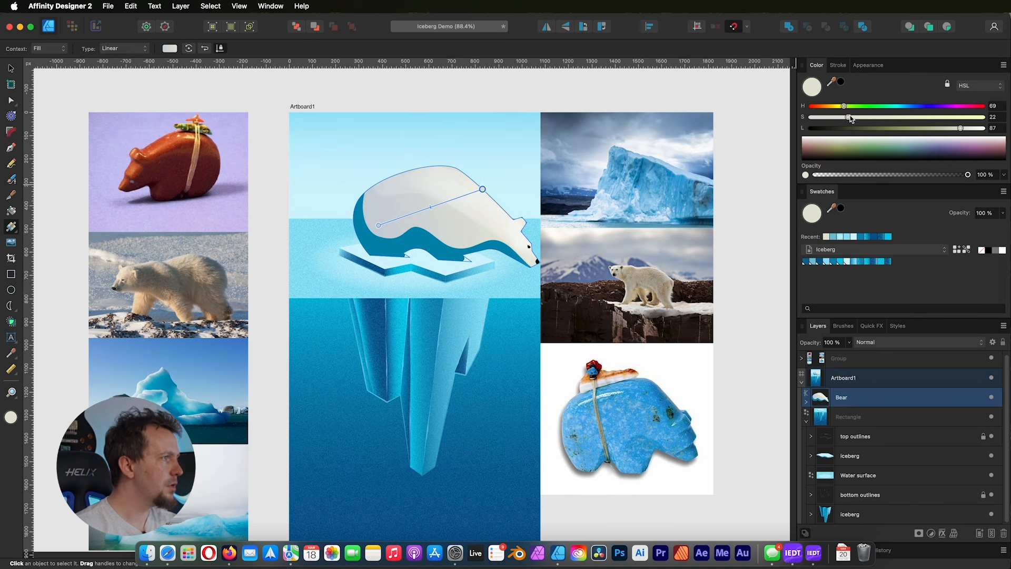
{"action": "left_click", "coordinate": [378, 224]}
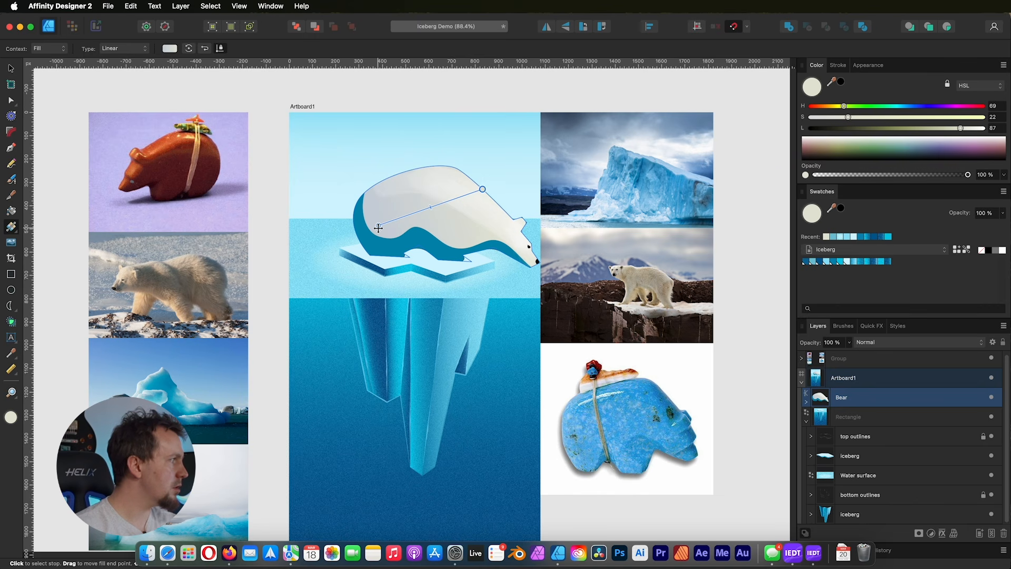
{"action": "mouse_move", "coordinate": [946, 130]}
{"action": "left_mouse_down"}
{"action": "mouse_move", "coordinate": [934, 129]}
{"action": "mouse_move", "coordinate": [947, 130]}
{"action": "left_mouse_up"}
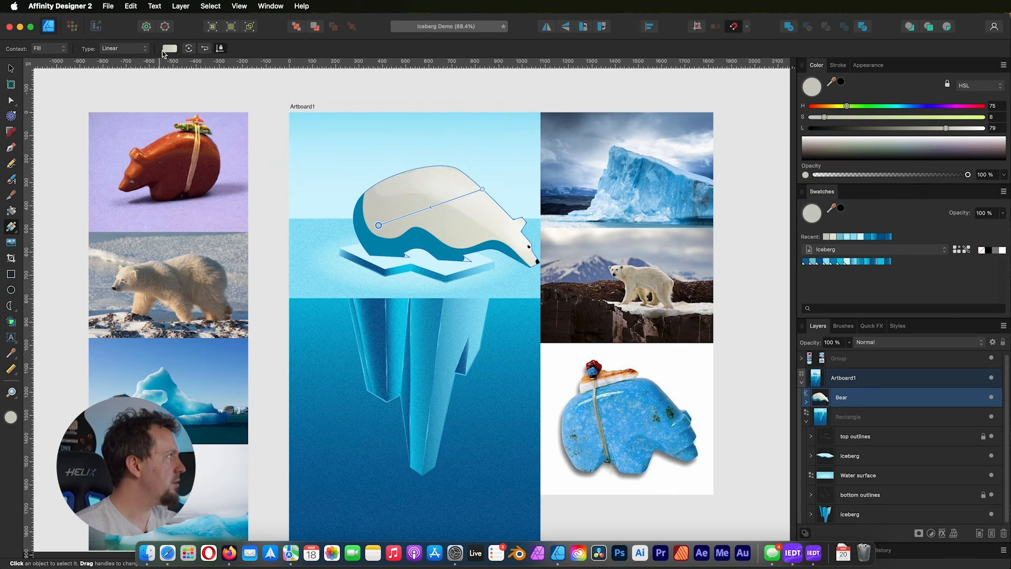
Step: Add noise to the stops of the Bear's gradient and change the gradient type to Radial
{"action": "left_click", "coordinate": [169, 48]}
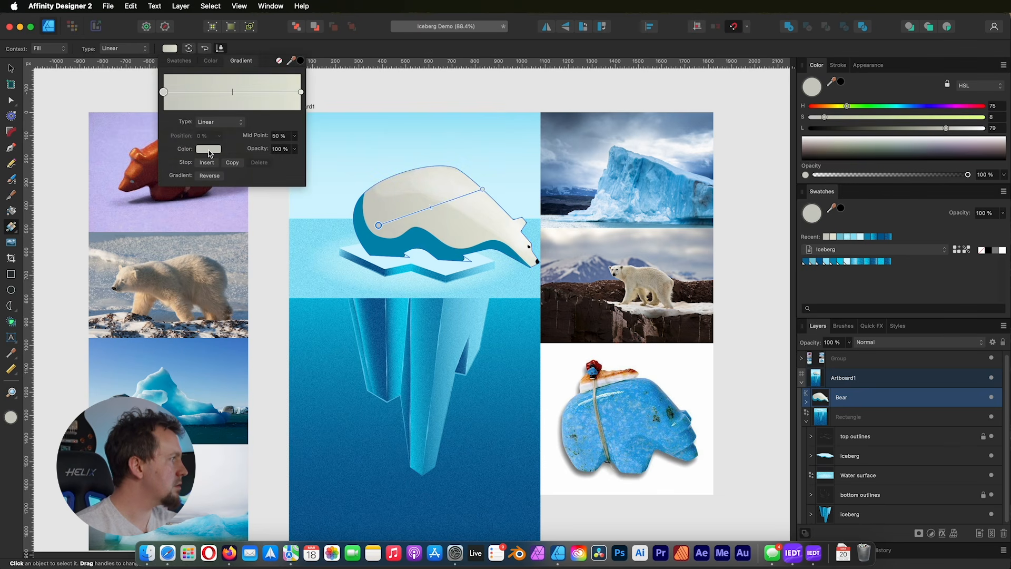
{"action": "left_click", "coordinate": [209, 149]}
{"action": "left_click_drag", "start_coordinate": [269, 306], "coordinate": [278, 306]}
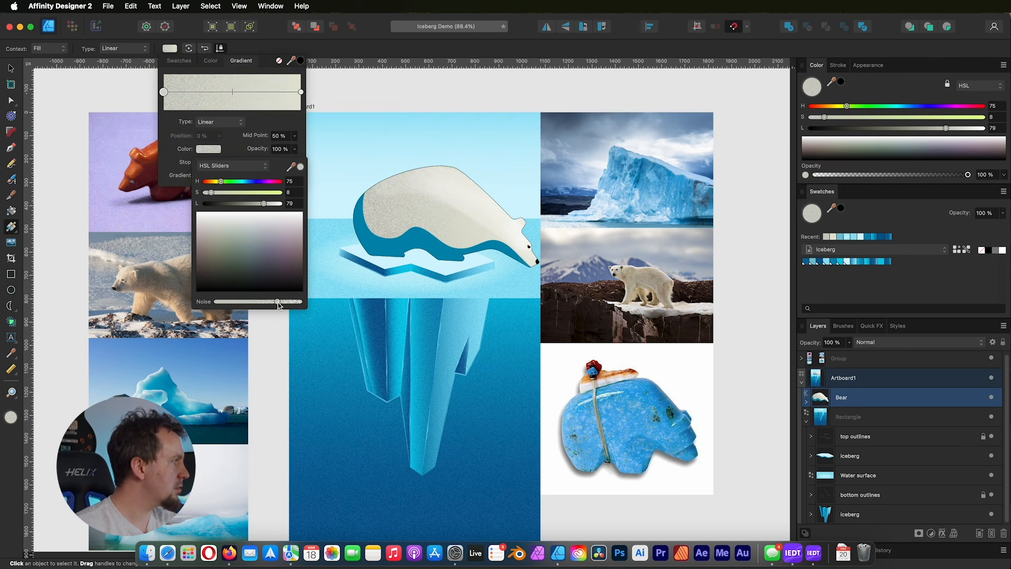
{"action": "left_click", "coordinate": [301, 92]}
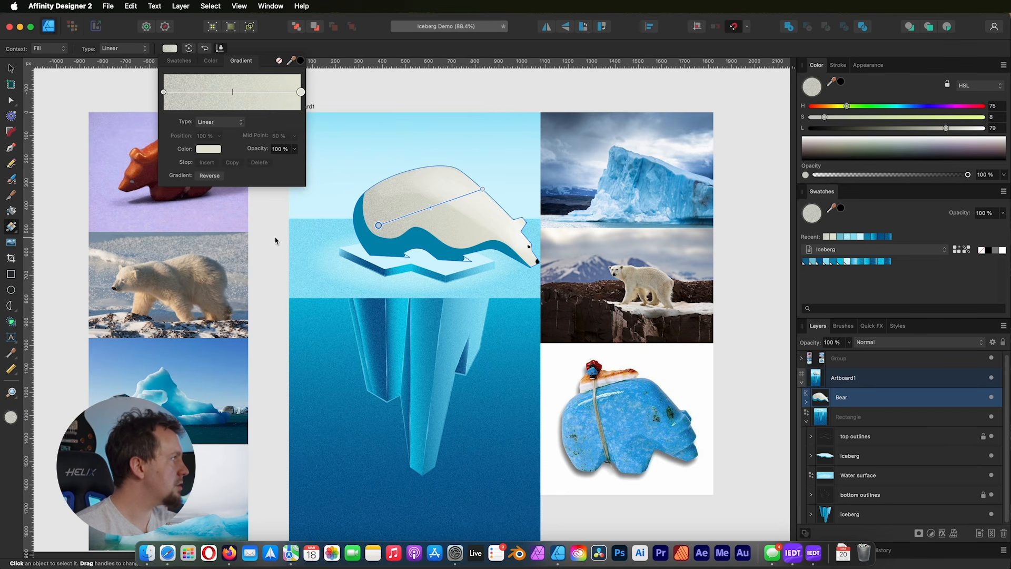
{"action": "left_click", "coordinate": [202, 150]}
{"action": "left_click", "coordinate": [114, 48]}
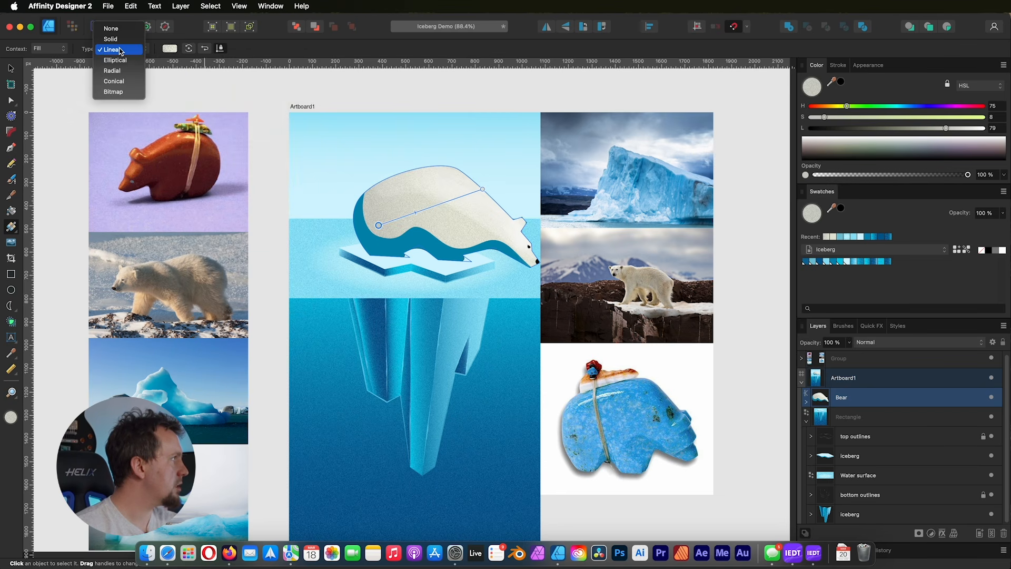
{"action": "left_click", "coordinate": [115, 72]}
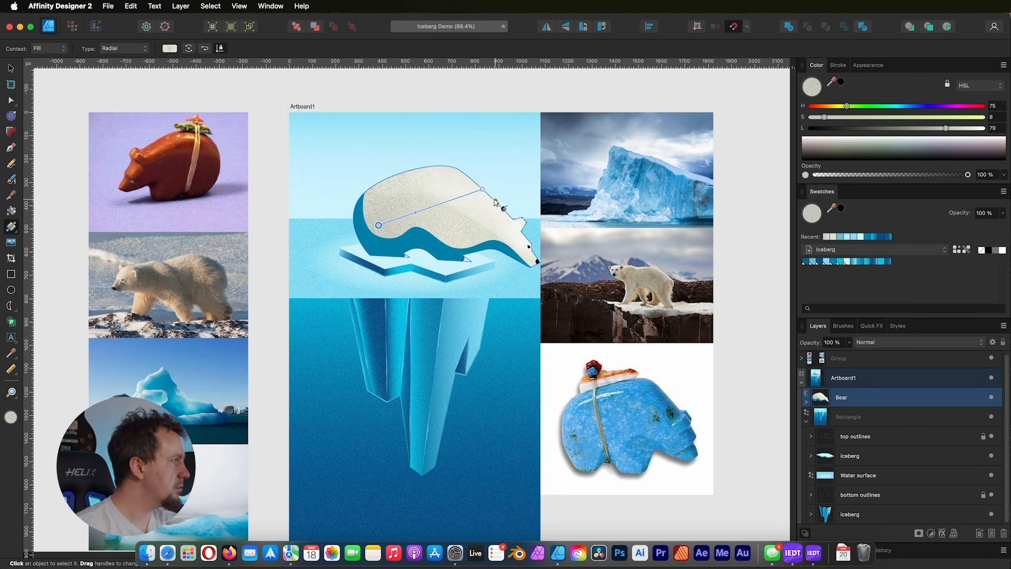
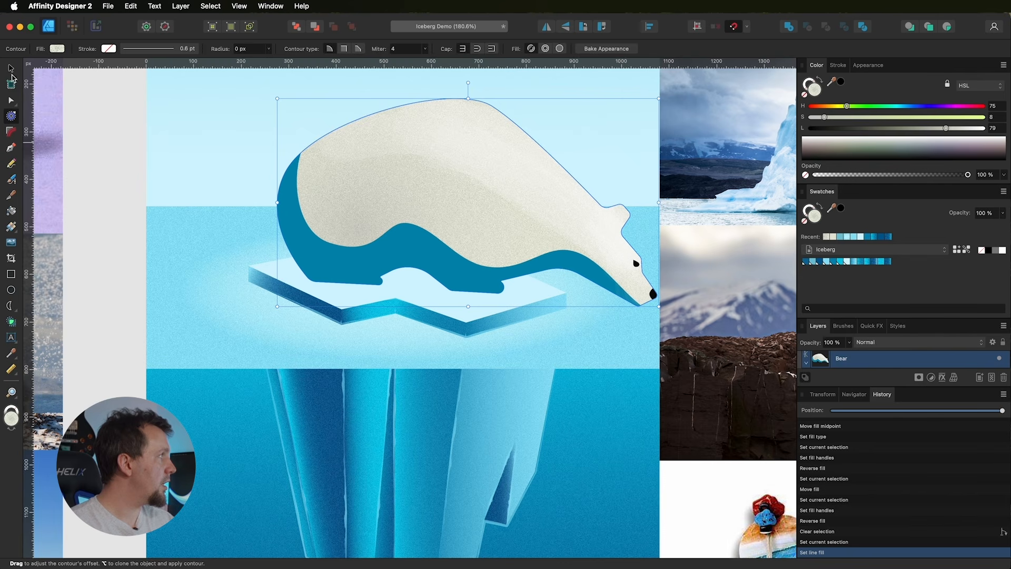
Step: Fill the shadow curve along the bear's belly and legs with Global Color 6 from the Iceberg palette
{"action": "key", "text": "v"}
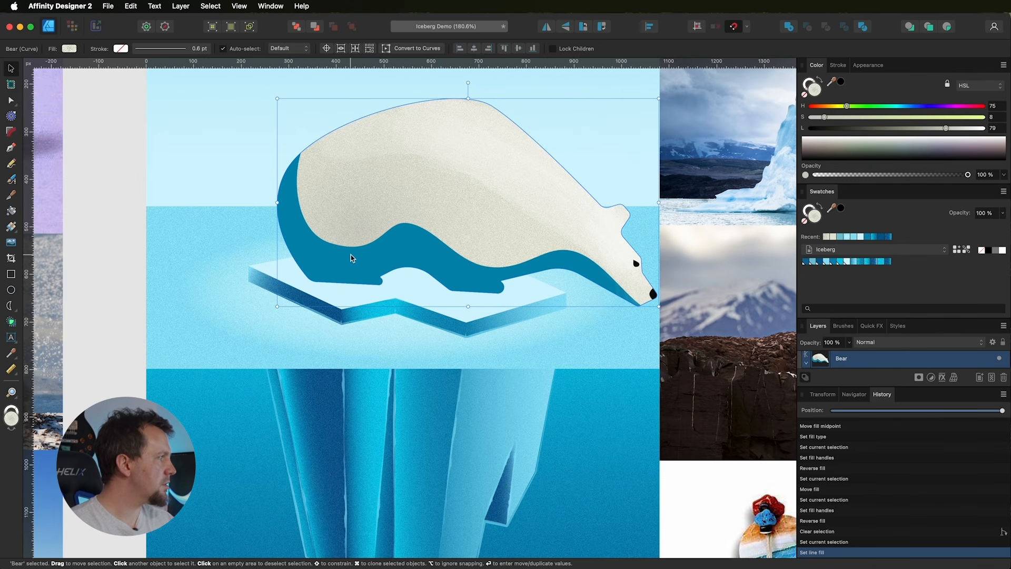
{"action": "left_click", "coordinate": [400, 262]}
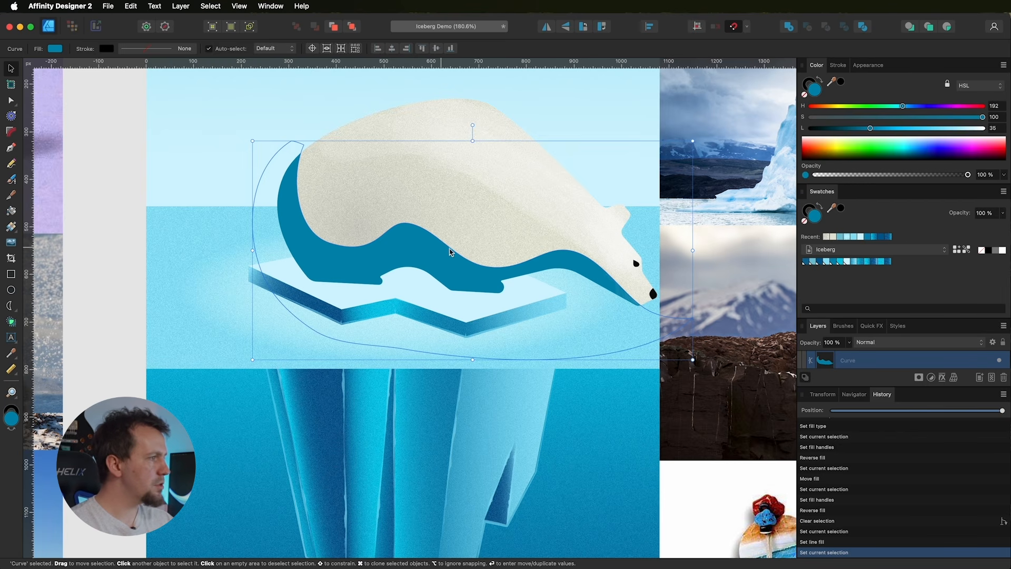
{"action": "left_click", "coordinate": [825, 263]}
{"action": "left_click", "coordinate": [836, 263]}
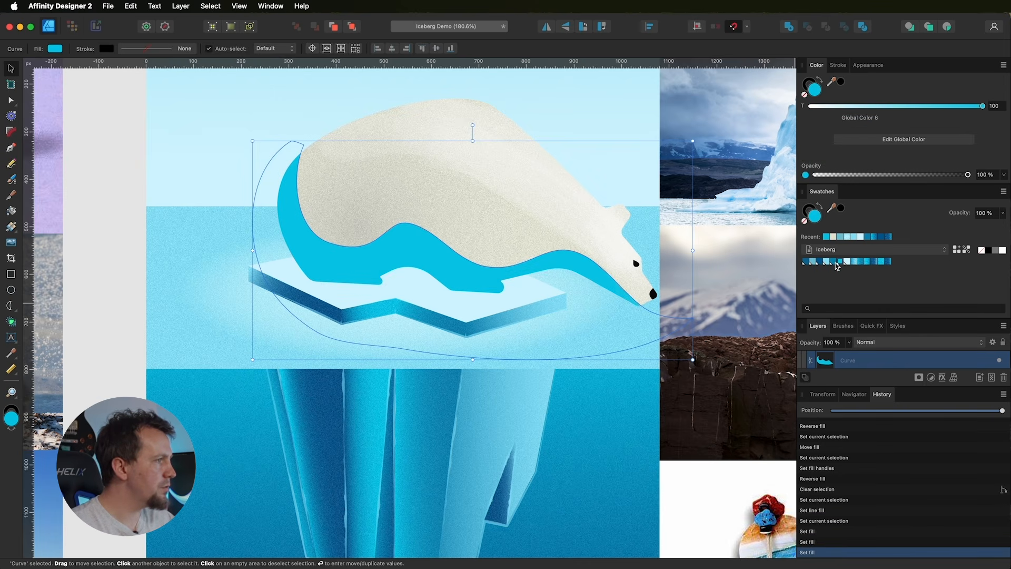
Step: Set the shadow curve's blend mode to Linear Burn and its layer opacity to 56 %
{"action": "double_click", "coordinate": [881, 394]}
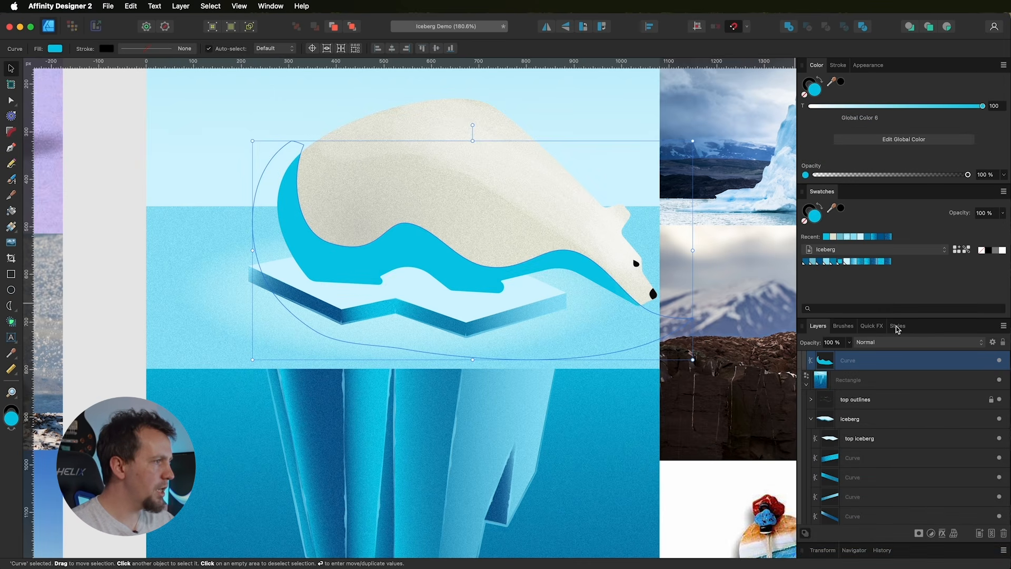
{"action": "left_click", "coordinate": [872, 343]}
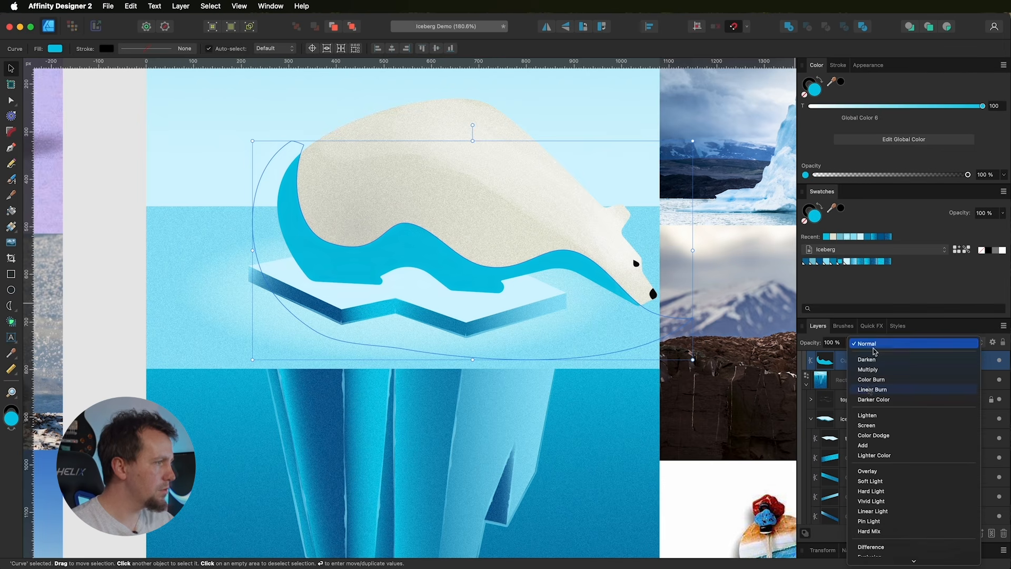
{"action": "left_click", "coordinate": [871, 390]}
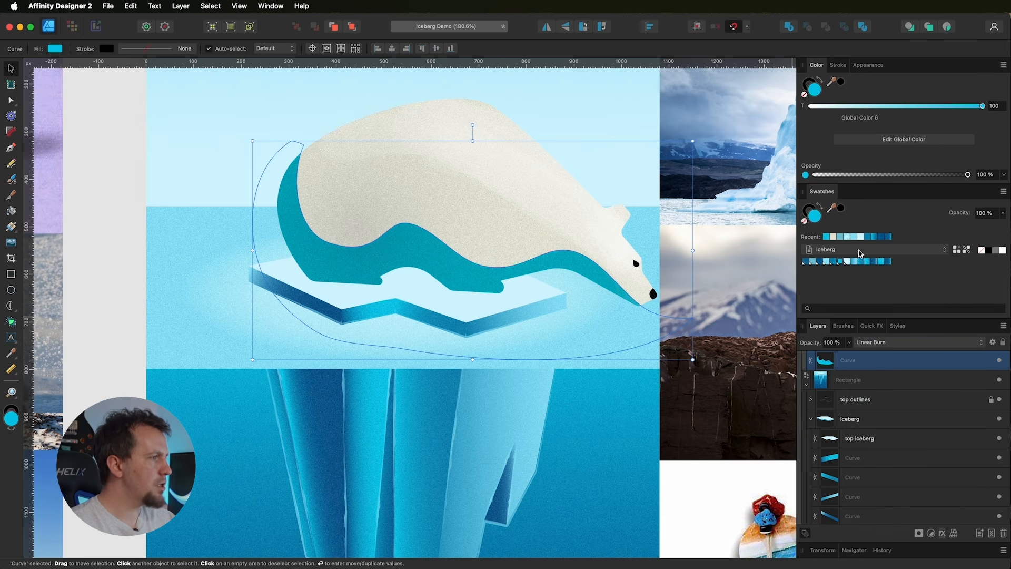
{"action": "left_click", "coordinate": [849, 343]}
{"action": "left_click_drag", "start_coordinate": [848, 352], "coordinate": [807, 355]}
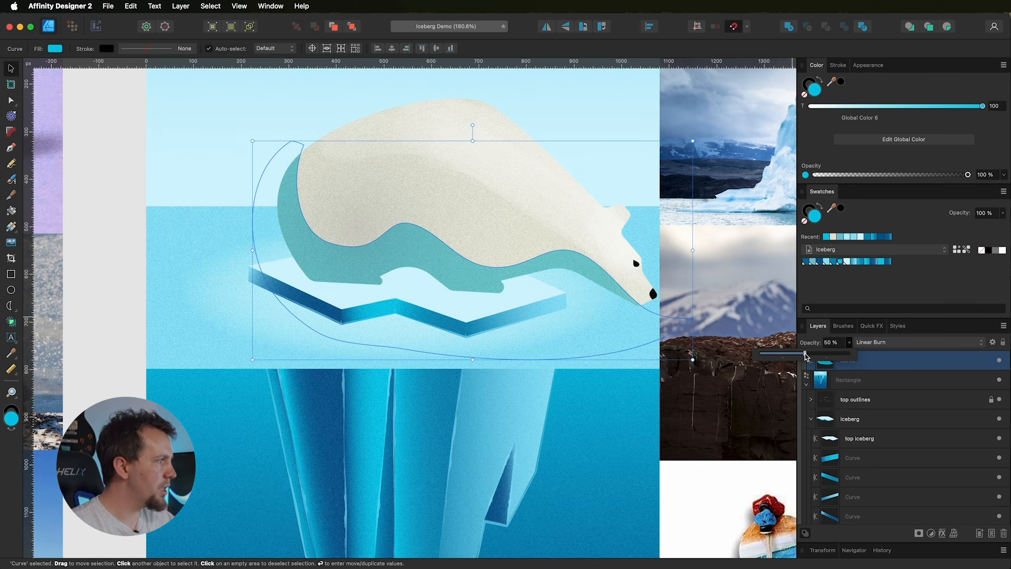
{"action": "left_click_drag", "start_coordinate": [811, 355], "coordinate": [811, 356]}
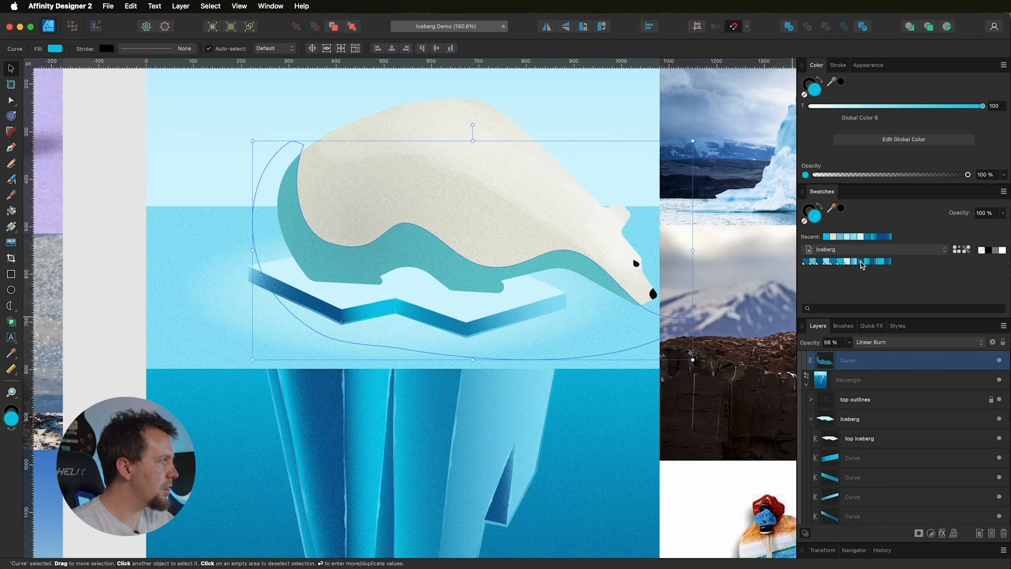
{"action": "left_click", "coordinate": [861, 262]}
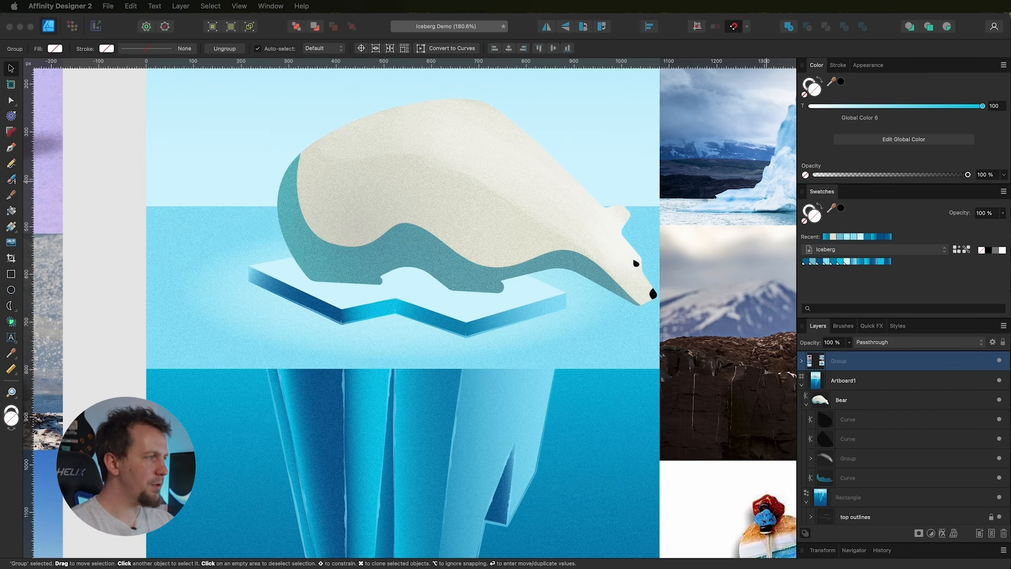
Step: Apply a Gaussian Blur layer effect with a 25.9 px radius to the shadow curve along the bear's belly and legs
{"action": "left_click", "coordinate": [866, 326]}
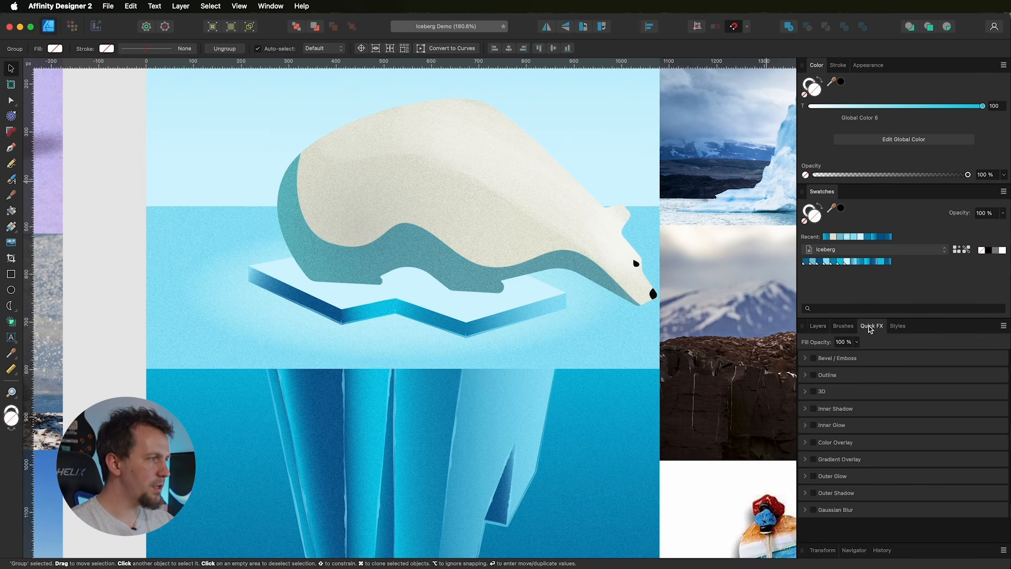
{"action": "left_click", "coordinate": [816, 326]}
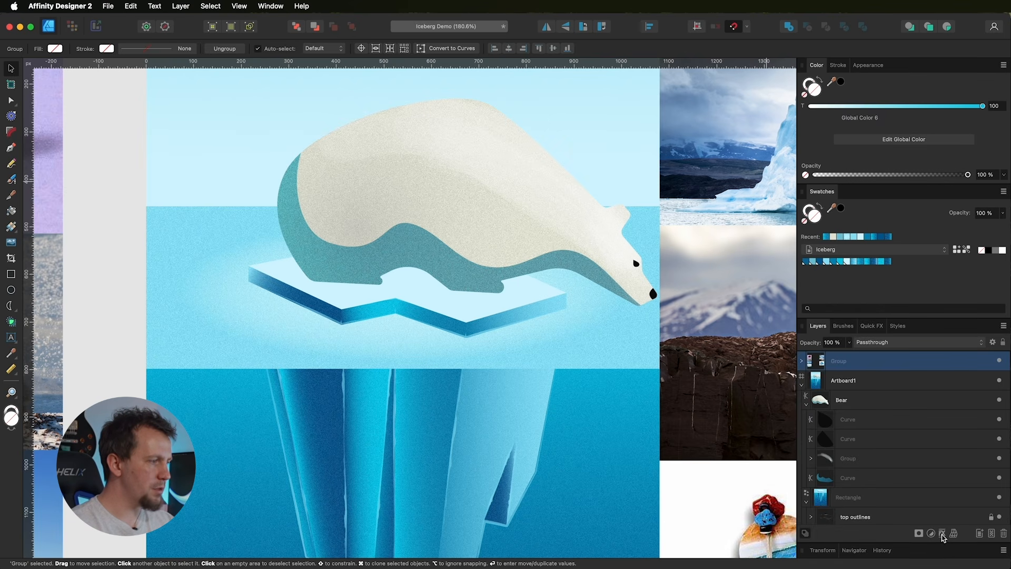
{"action": "left_click", "coordinate": [868, 477]}
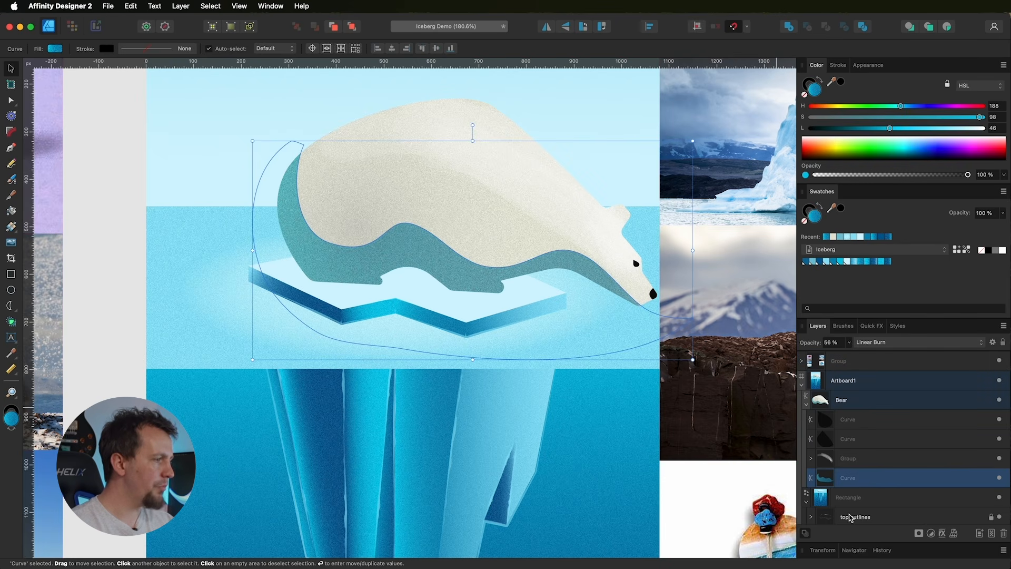
{"action": "left_click", "coordinate": [941, 533]}
{"action": "left_click_drag", "start_coordinate": [787, 139], "coordinate": [767, 149]}
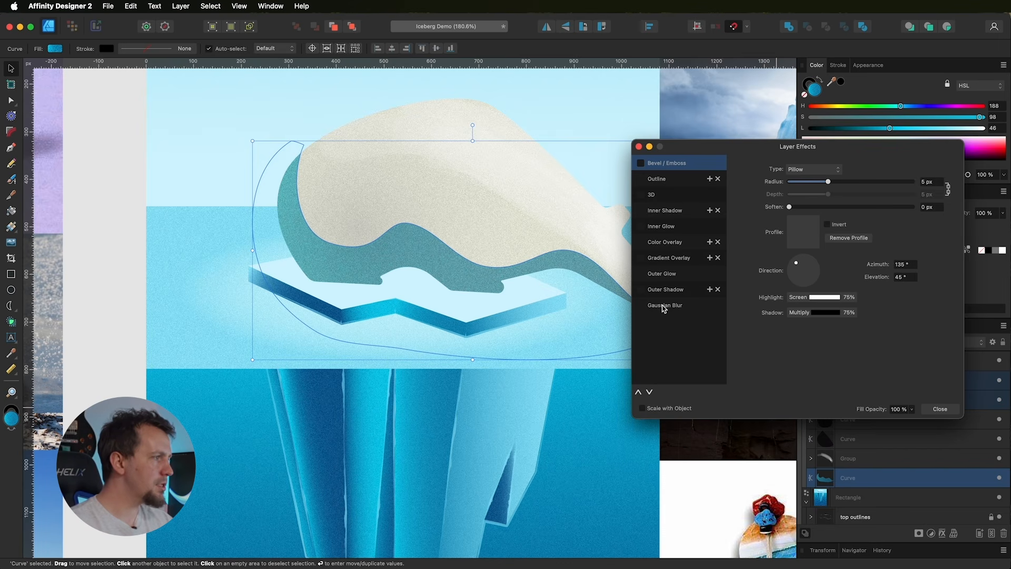
{"action": "left_click", "coordinate": [665, 305]}
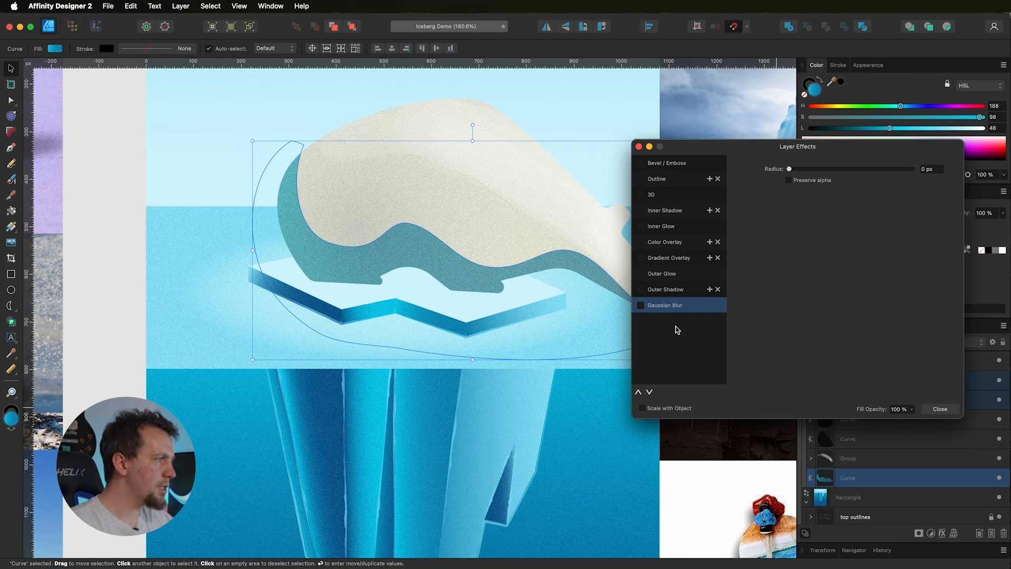
{"action": "left_click", "coordinate": [641, 306]}
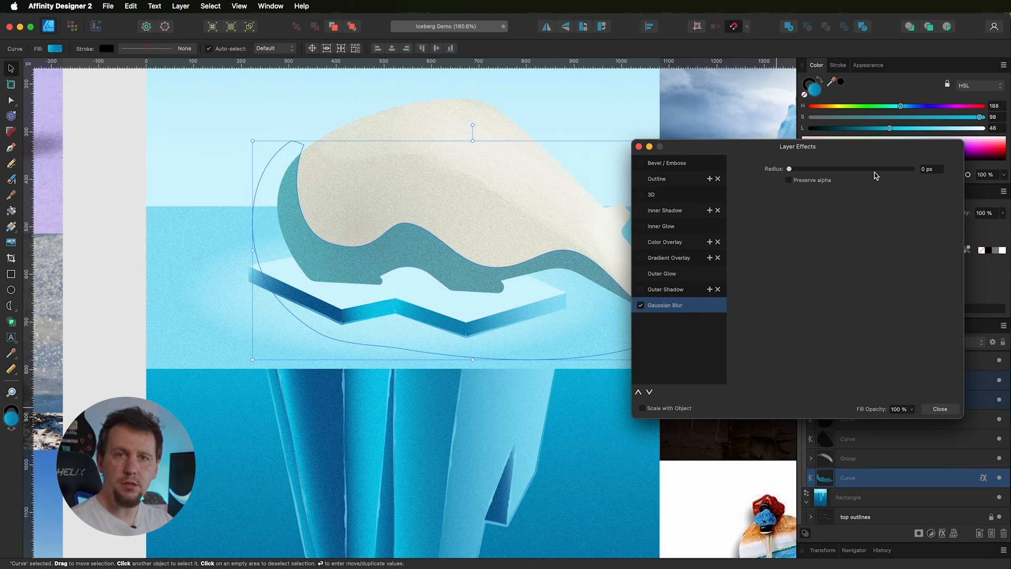
{"action": "left_click_drag", "start_coordinate": [787, 169], "coordinate": [868, 181]}
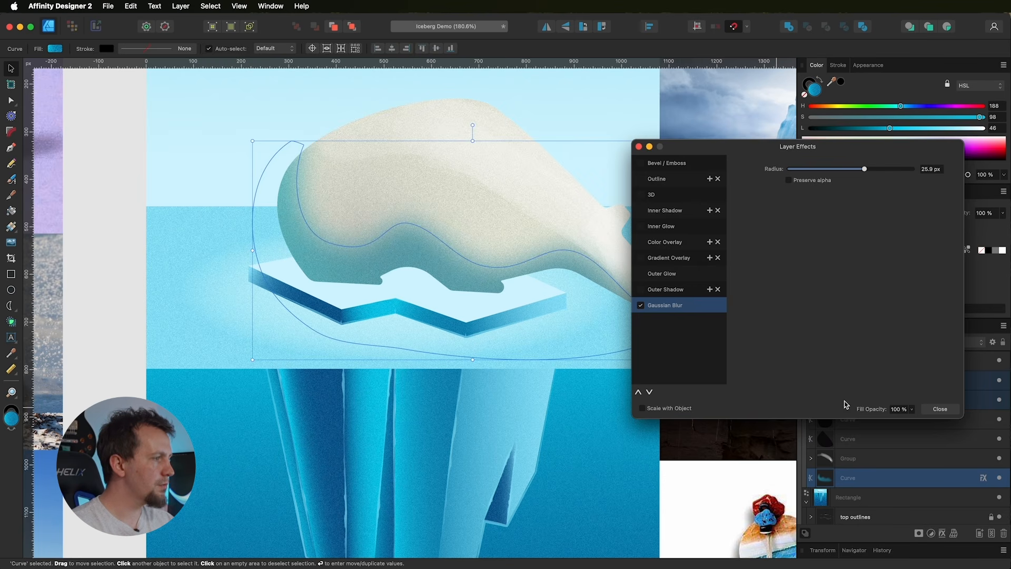
{"action": "left_click", "coordinate": [939, 409]}
Step: Lower the belly shadow curve's opacity to 40 % and move its upper-edge nodes down and outward to narrow the shading
{"action": "left_click", "coordinate": [849, 343]}
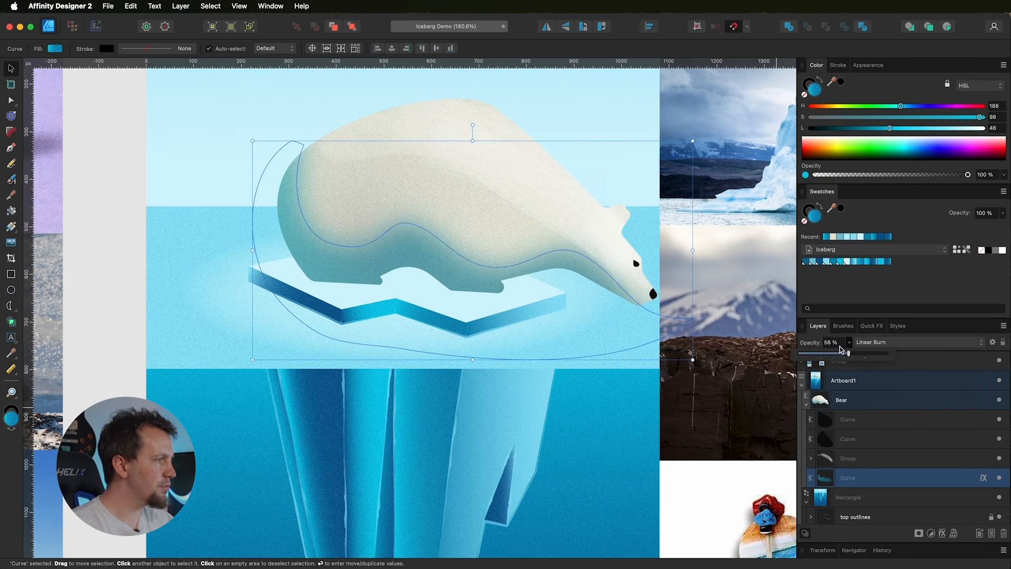
{"action": "left_click_drag", "start_coordinate": [846, 354], "coordinate": [836, 356]}
{"action": "key", "text": "a"}
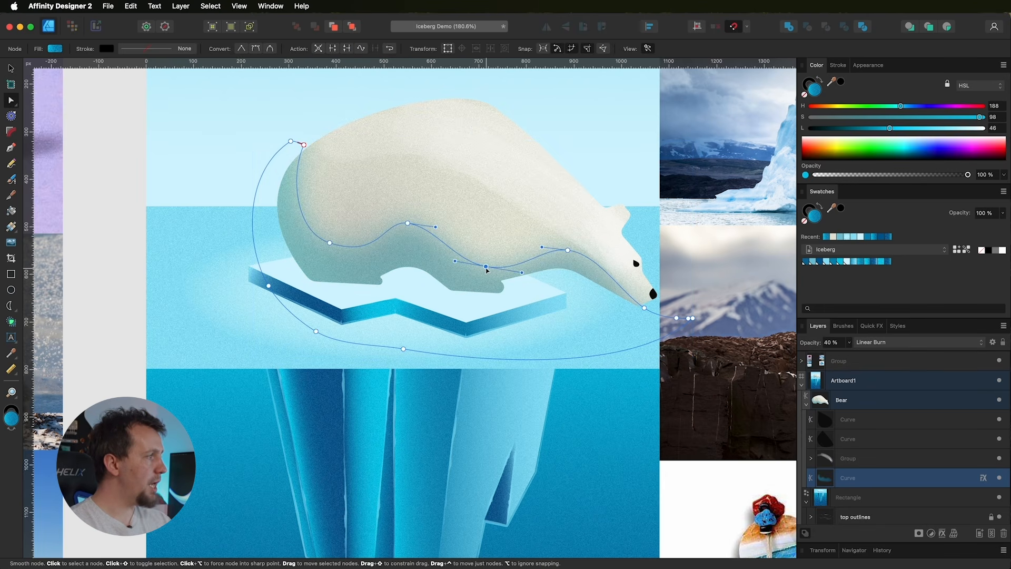
{"action": "left_click", "coordinate": [567, 250]}
{"action": "left_click_drag", "start_coordinate": [569, 253], "coordinate": [544, 258]}
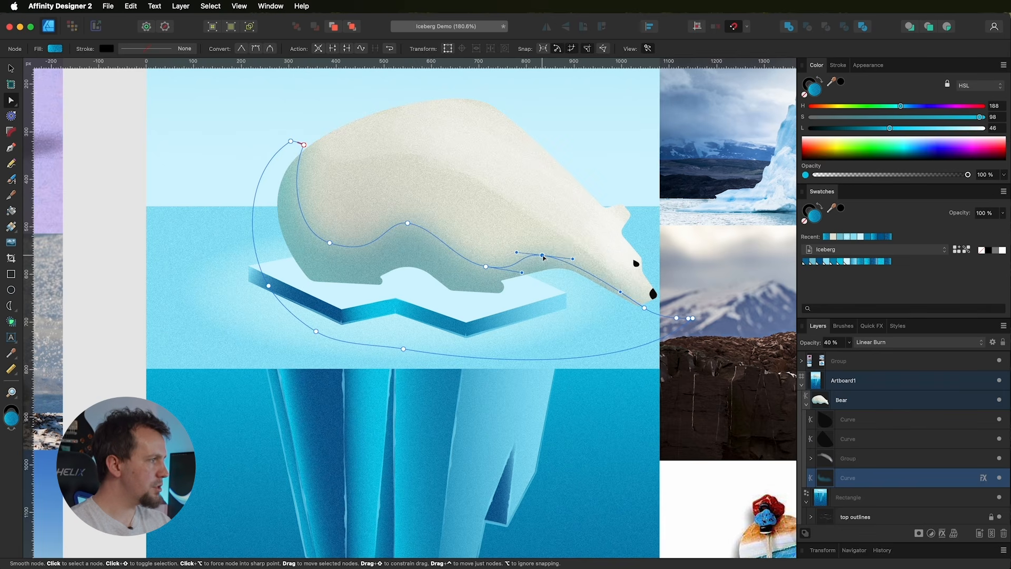
{"action": "left_click_drag", "start_coordinate": [485, 267], "coordinate": [473, 275]}
{"action": "left_click_drag", "start_coordinate": [407, 225], "coordinate": [395, 240]}
{"action": "left_click_drag", "start_coordinate": [325, 246], "coordinate": [318, 246]}
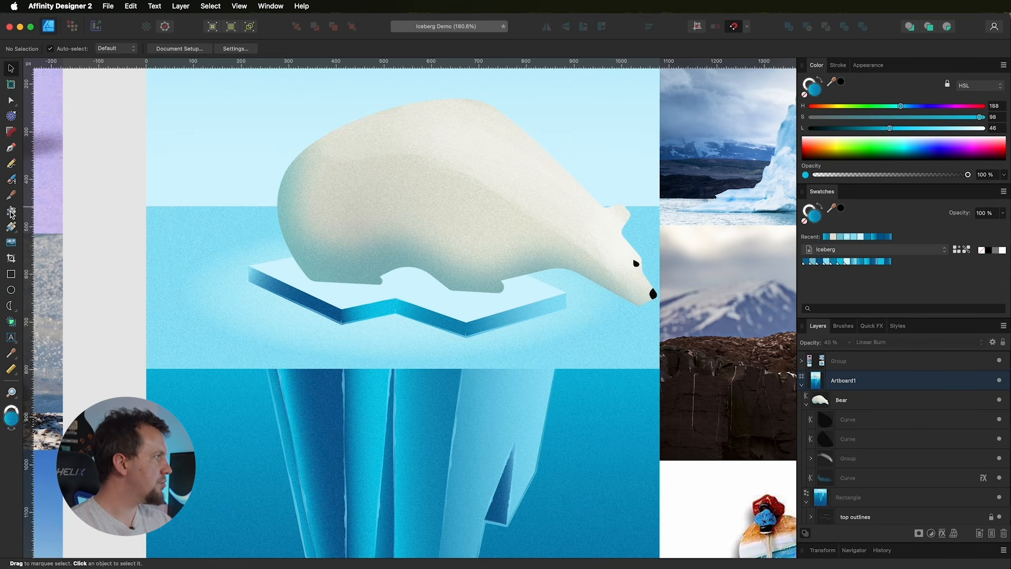
Step: Draw a closed, smooth ground-shadow shape under the bear's feet with the Pen tool in Smart mode, filled with Global Color 5
{"action": "left_click", "coordinate": [11, 148]}
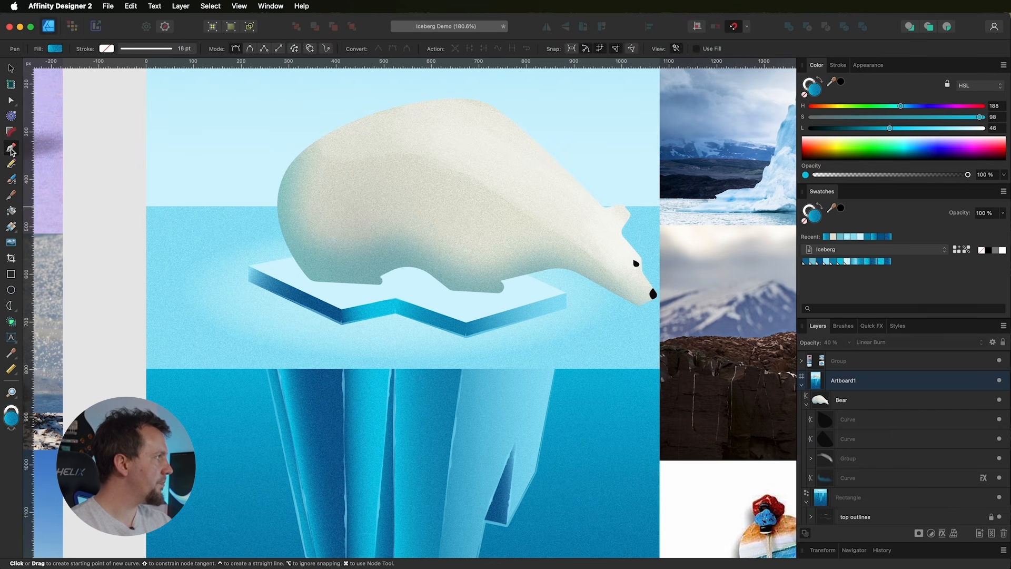
{"action": "left_click", "coordinate": [250, 49]}
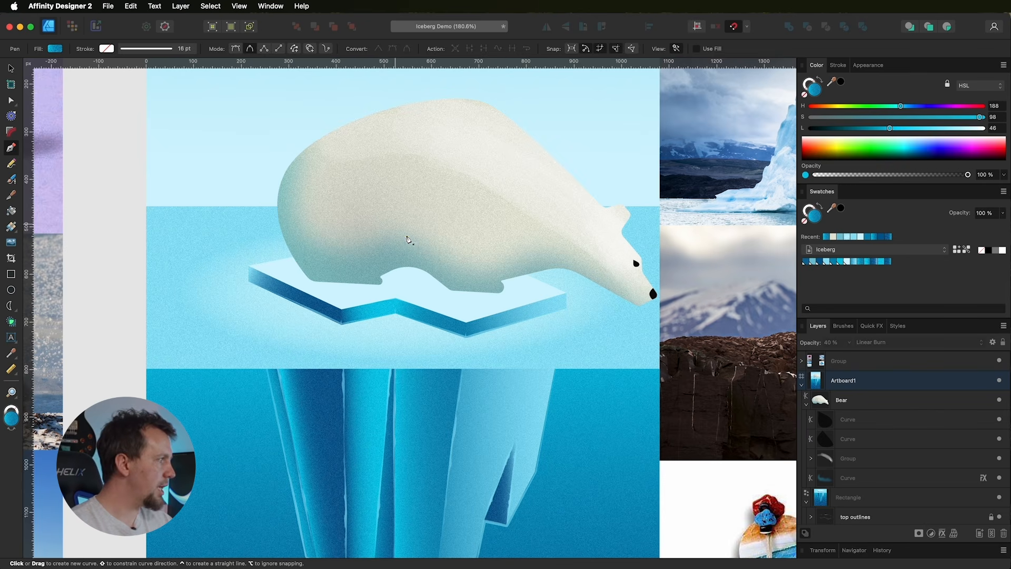
{"action": "left_click", "coordinate": [293, 275]}
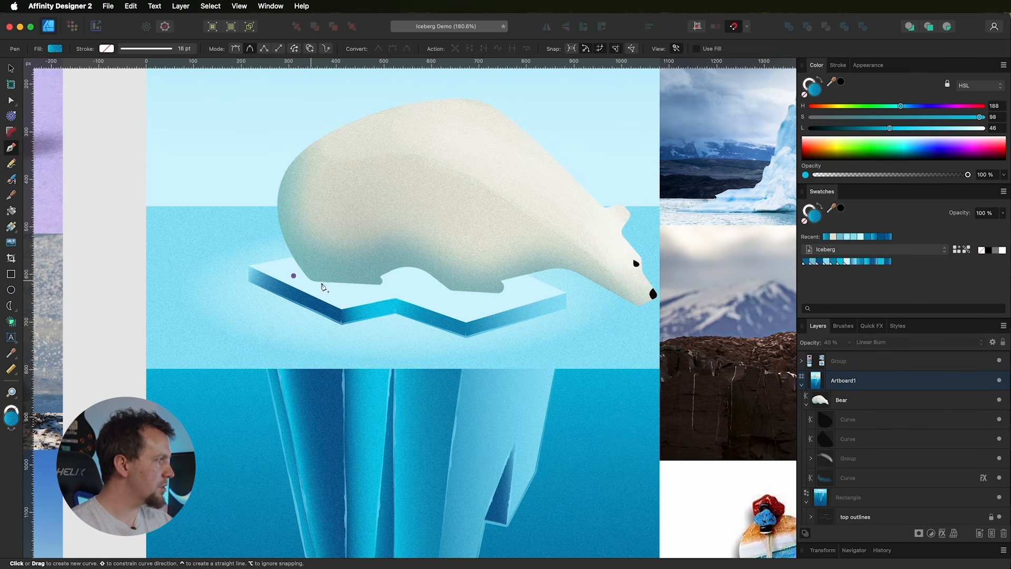
{"action": "left_click", "coordinate": [343, 296]}
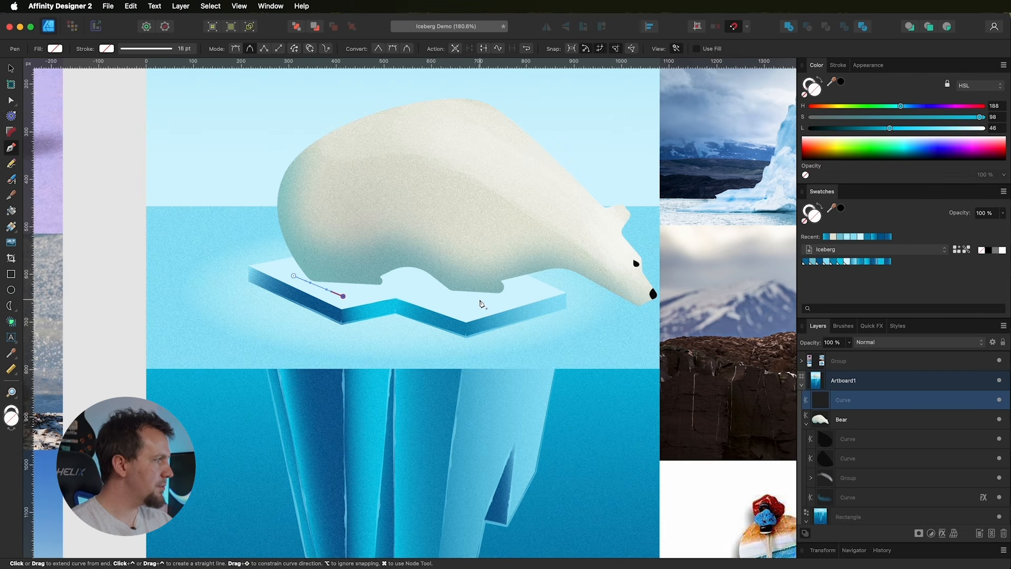
{"action": "left_click", "coordinate": [510, 300]}
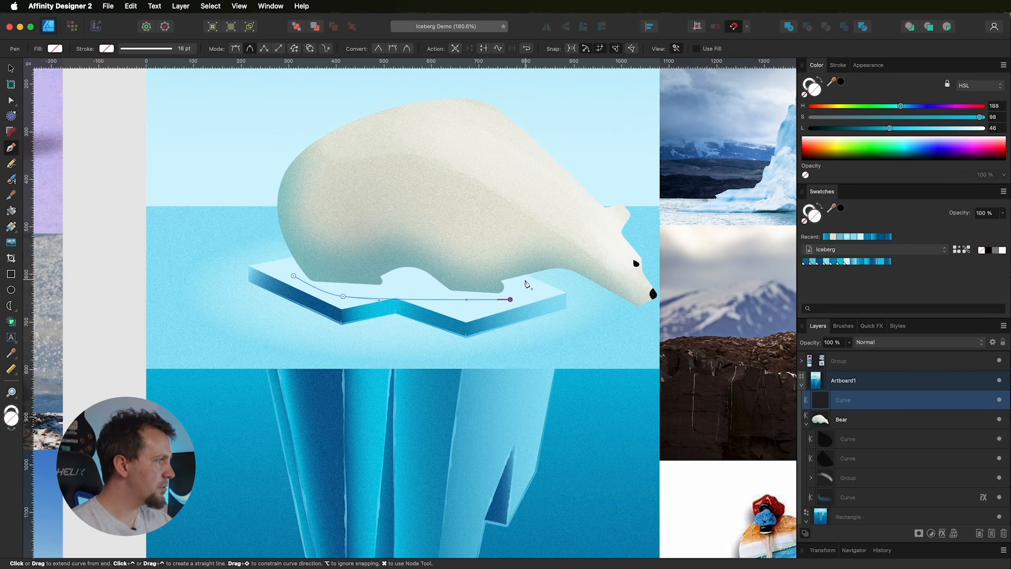
{"action": "left_click", "coordinate": [586, 292]}
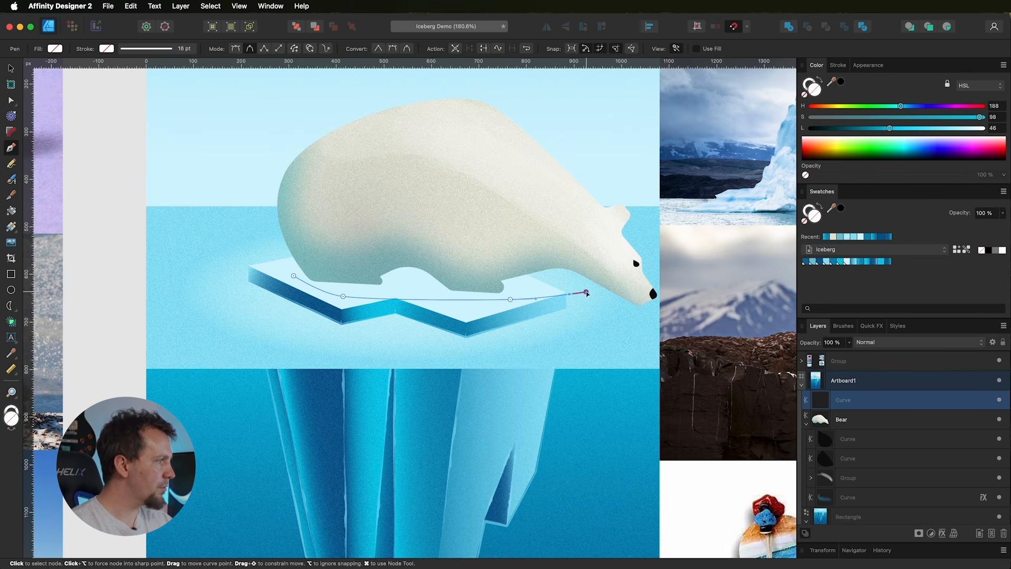
{"action": "left_click", "coordinate": [412, 258]}
{"action": "left_click", "coordinate": [294, 275]}
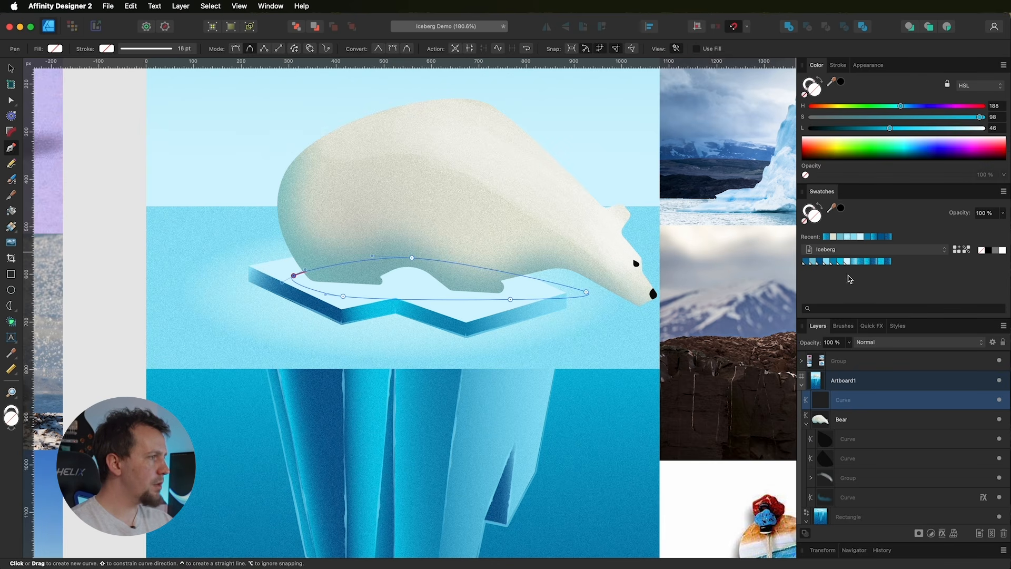
{"action": "left_click", "coordinate": [836, 261]}
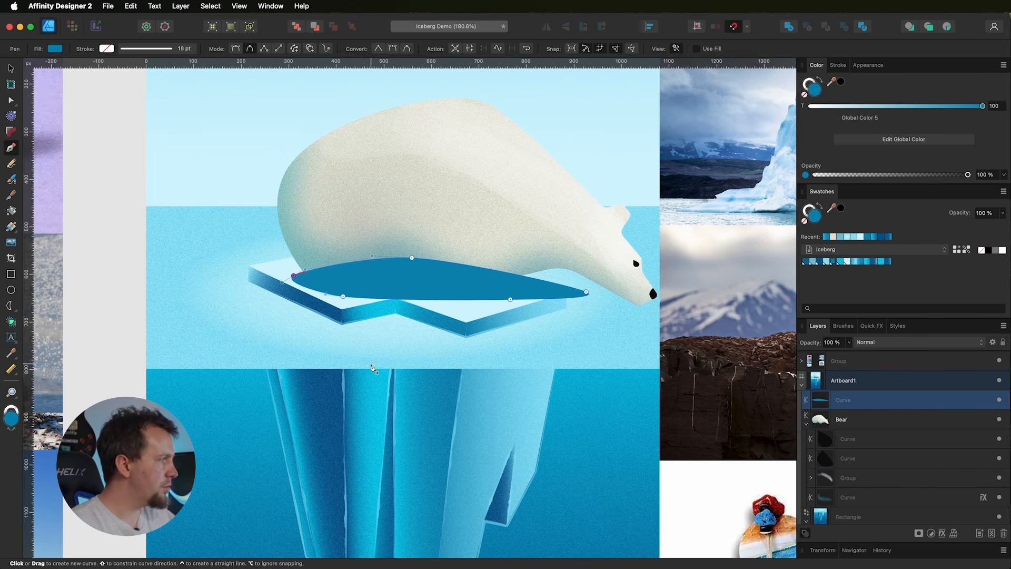
Step: Nest the ground-shadow curve inside the top iceberg layer so it is clipped to the ice surface beneath the bear
{"action": "scroll", "coordinate": [874, 435], "scroll_direction": "down", "scroll_amount": 1}
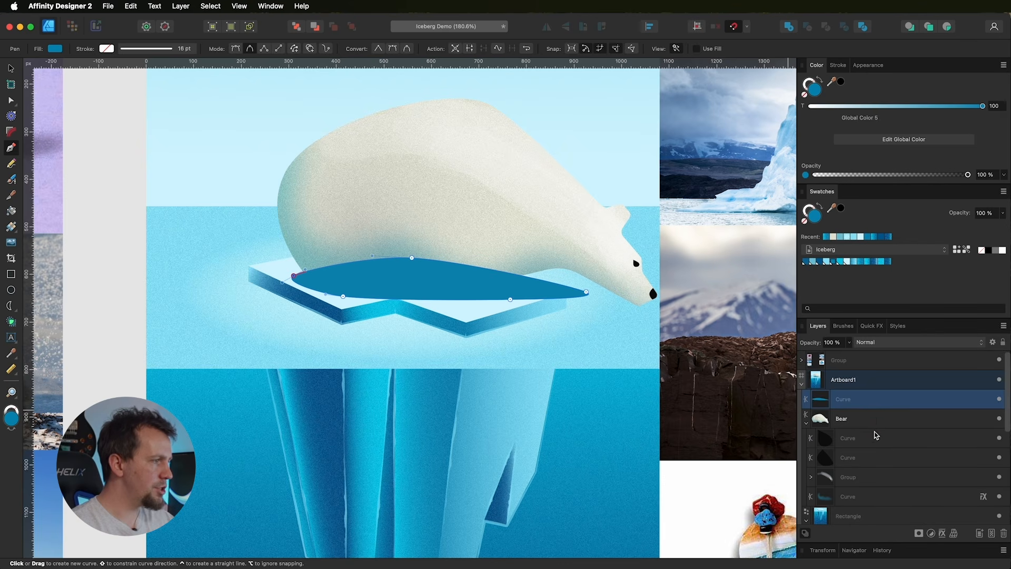
{"action": "scroll", "coordinate": [876, 435], "scroll_direction": "down", "scroll_amount": 3}
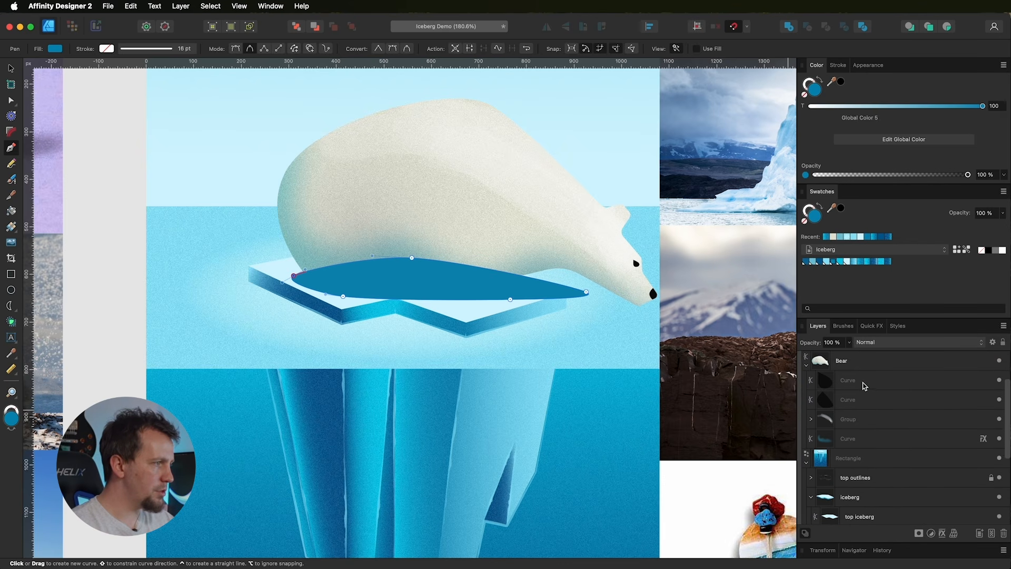
{"action": "scroll", "coordinate": [864, 387], "scroll_direction": "up", "scroll_amount": 2}
{"action": "mouse_move", "coordinate": [864, 381]}
{"action": "left_mouse_down"}
{"action": "mouse_move", "coordinate": [863, 537]}
{"action": "mouse_move", "coordinate": [866, 381]}
{"action": "left_mouse_up"}
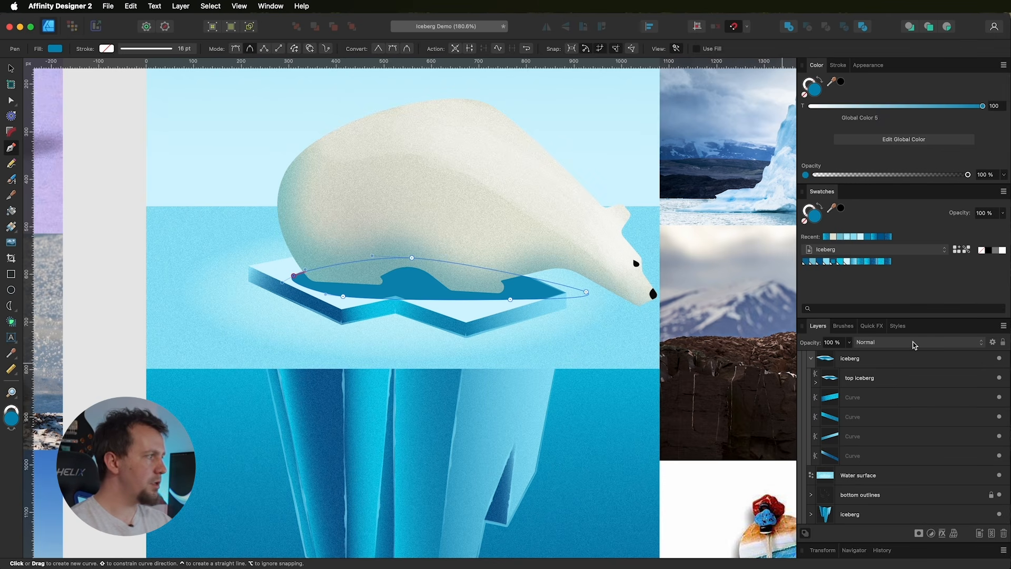
Step: Apply a Gaussian Blur layer effect to the ground-shadow curve and set its blend mode to Darker Color
{"action": "left_click", "coordinate": [943, 533]}
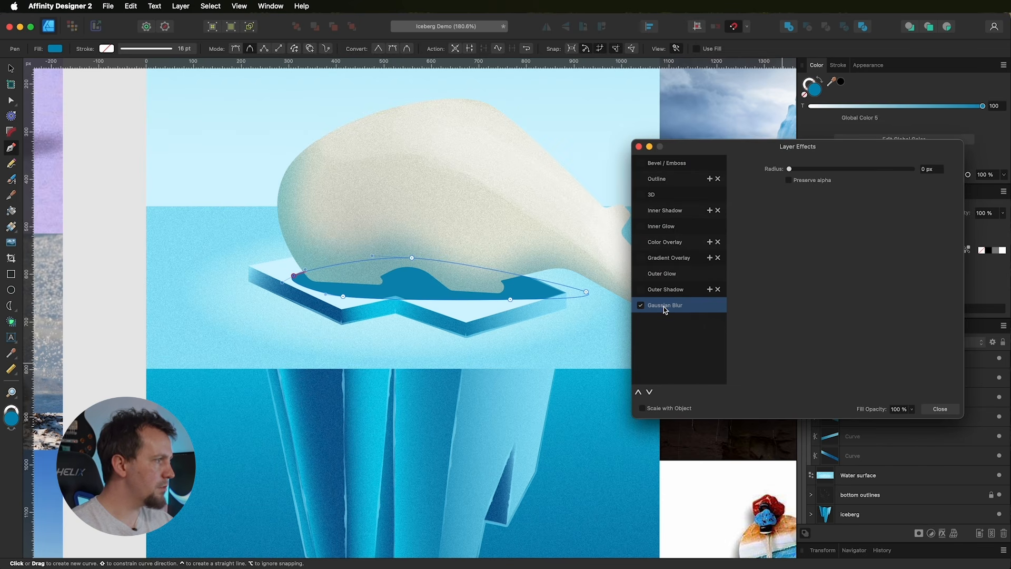
{"action": "left_click_drag", "start_coordinate": [808, 170], "coordinate": [846, 176]}
{"action": "left_click", "coordinate": [940, 408]}
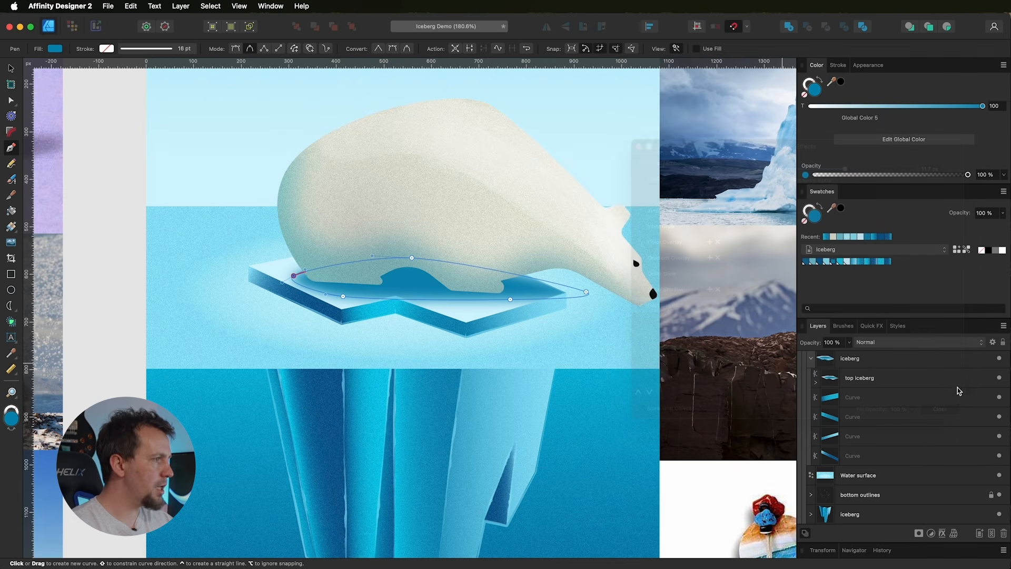
{"action": "left_click", "coordinate": [878, 344]}
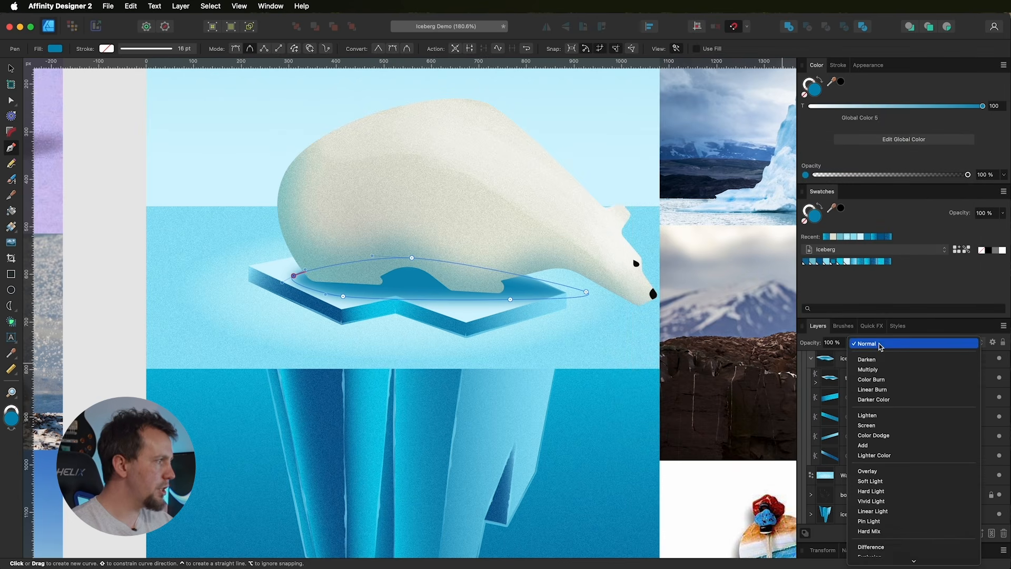
{"action": "left_click", "coordinate": [876, 402]}
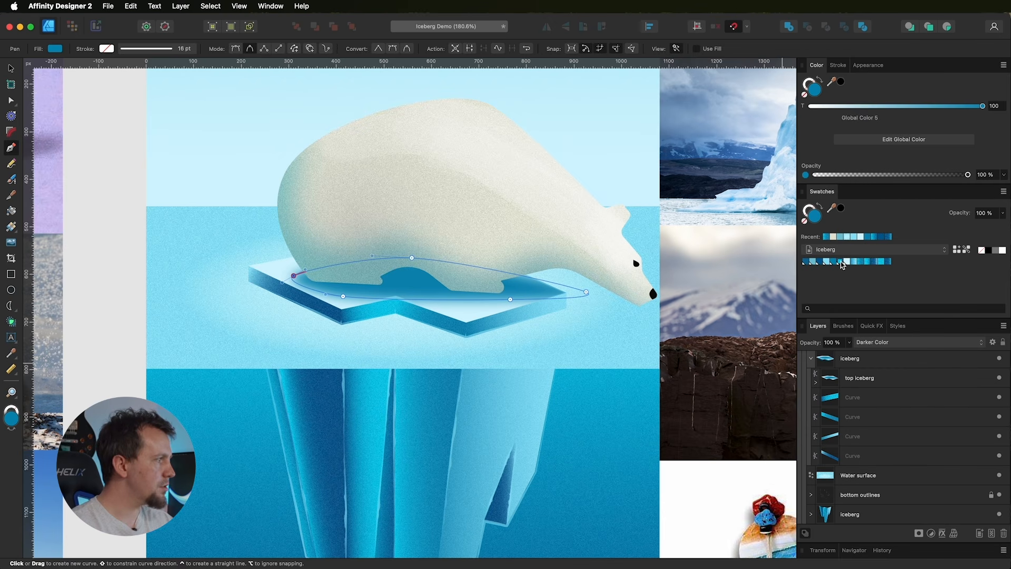
Step: Try other Iceberg palette colours as the ground shadow's fill, including HSL 202, 100, 29, and return to Global Color 5
{"action": "left_click", "coordinate": [841, 262]}
{"action": "left_click", "coordinate": [860, 262]}
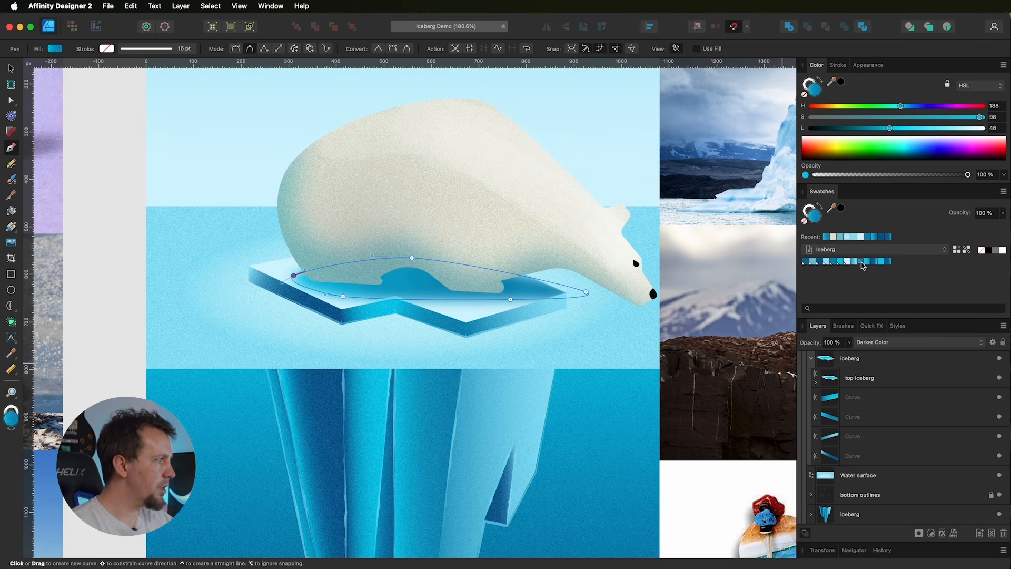
{"action": "left_click", "coordinate": [874, 262]}
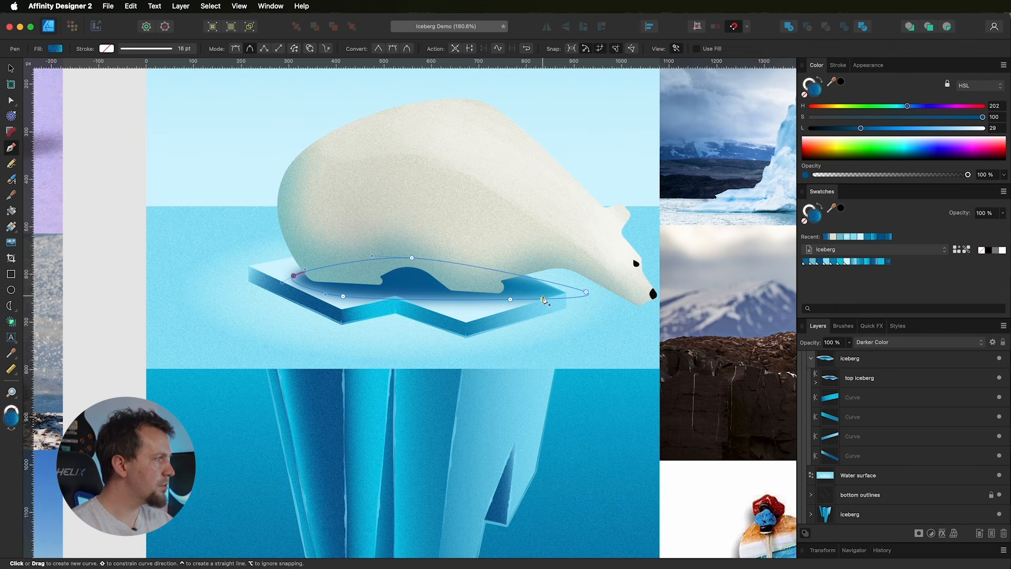
{"action": "left_click", "coordinate": [828, 262]}
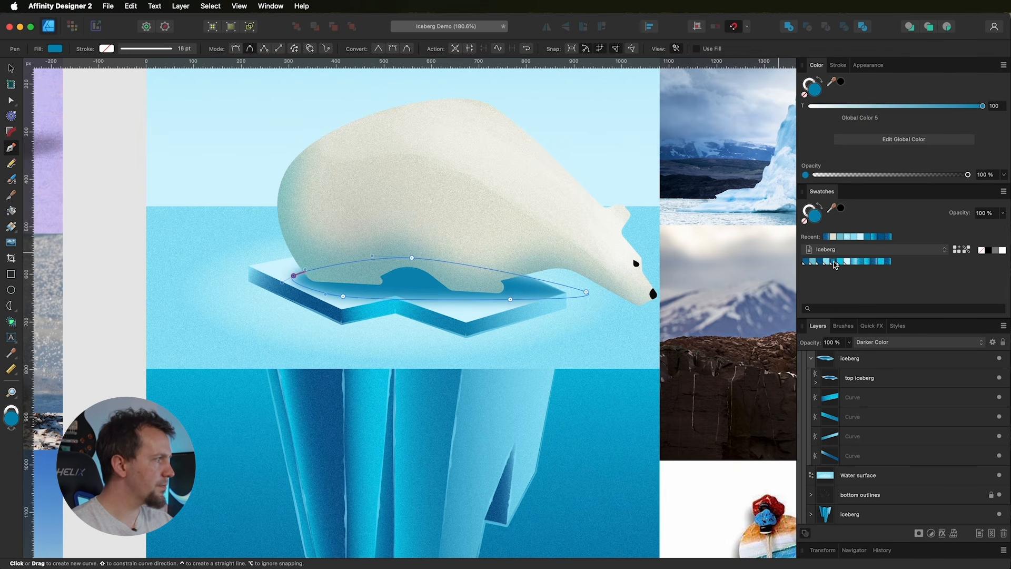
Step: Set the ground shadow's layer opacity to 50 % and fit the whole illustration in view
{"action": "key", "text": "a"}
{"action": "left_click", "coordinate": [848, 343]}
{"action": "left_click_drag", "start_coordinate": [845, 353], "coordinate": [805, 357]}
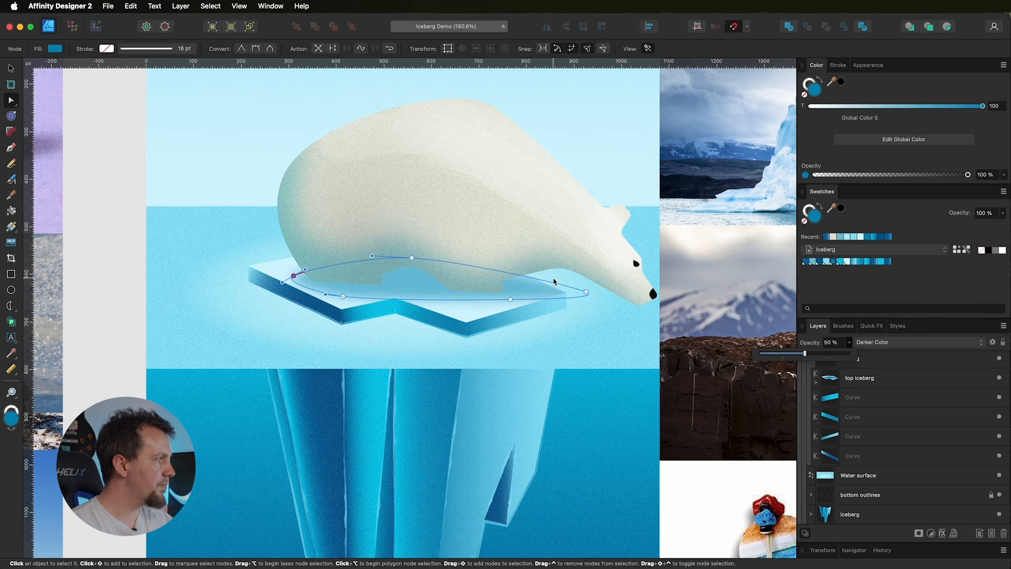
{"action": "key", "text": "super+0"}
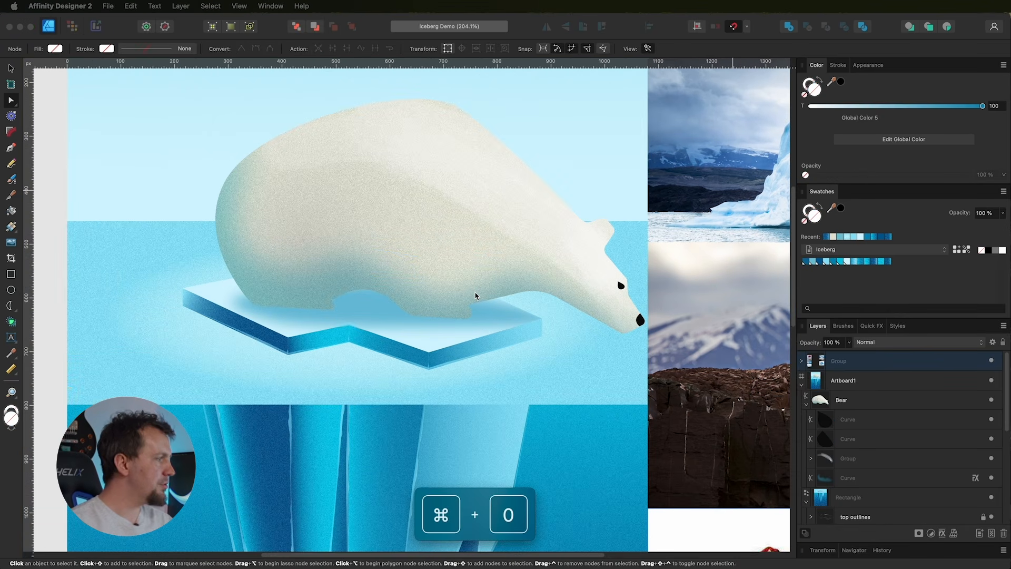
{"action": "left_click", "coordinate": [515, 372]}
{"action": "key", "text": "super+0"}
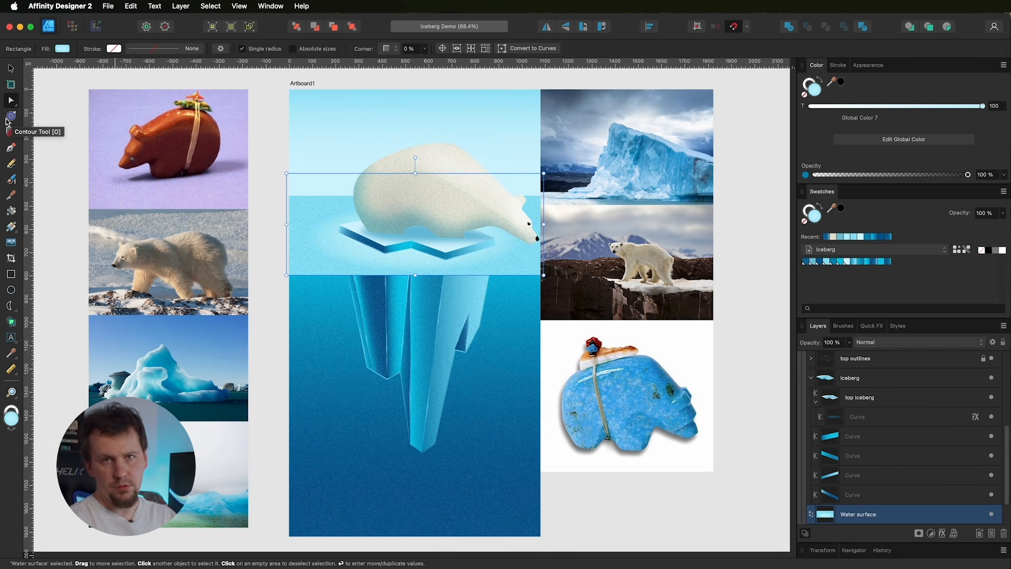
Step: Duplicate the top iceberg layer, move the copy out of the Iceberg group to sit directly above it, and collapse the group
{"action": "left_click", "coordinate": [872, 392]}
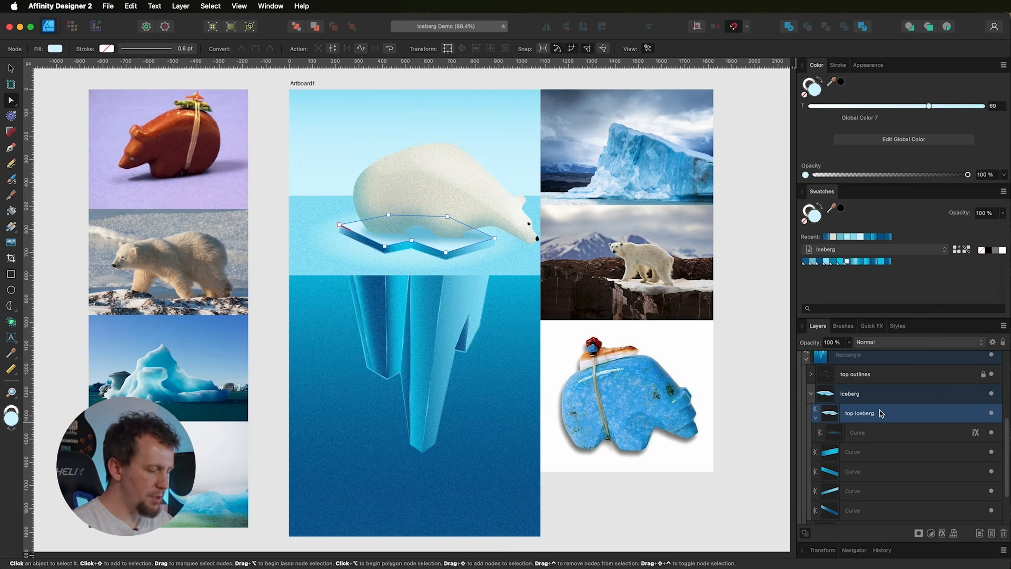
{"action": "key", "text": "super+j"}
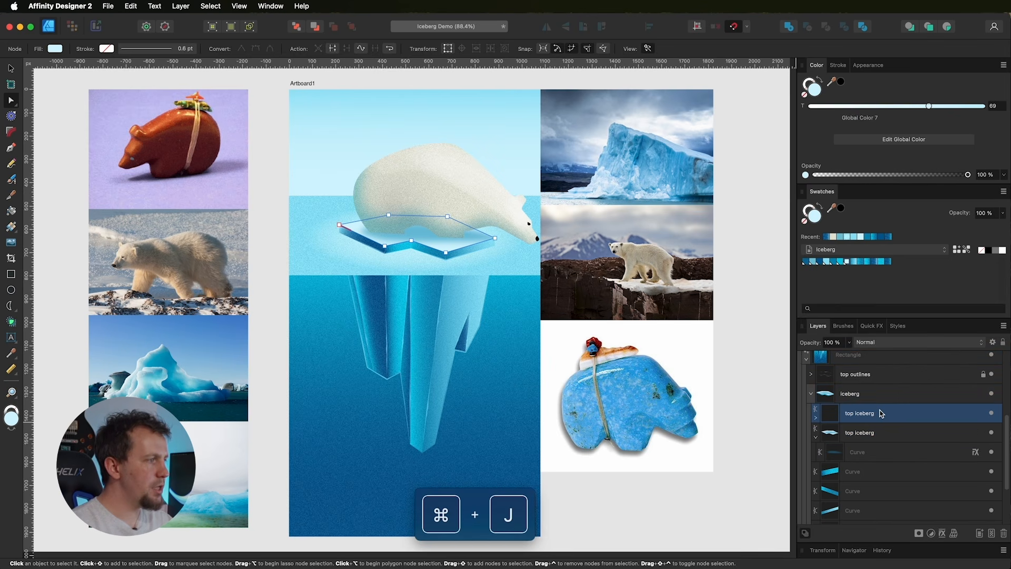
{"action": "left_click_drag", "start_coordinate": [886, 416], "coordinate": [886, 383]}
{"action": "left_click", "coordinate": [810, 413]}
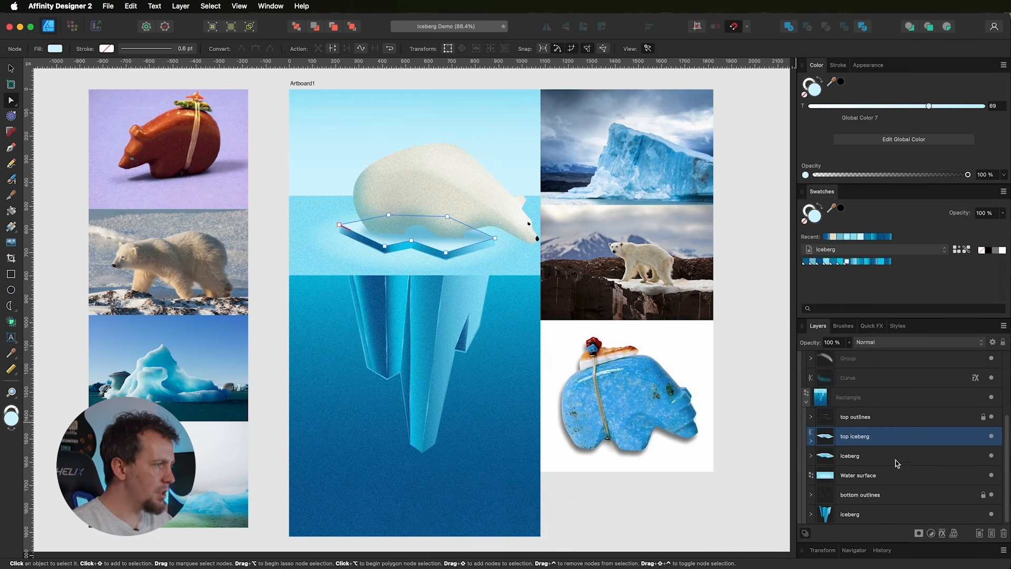
Step: Lock the Iceberg group directly below the top iceberg copy, and lock the Water surface layer
{"action": "left_click", "coordinate": [988, 461]}
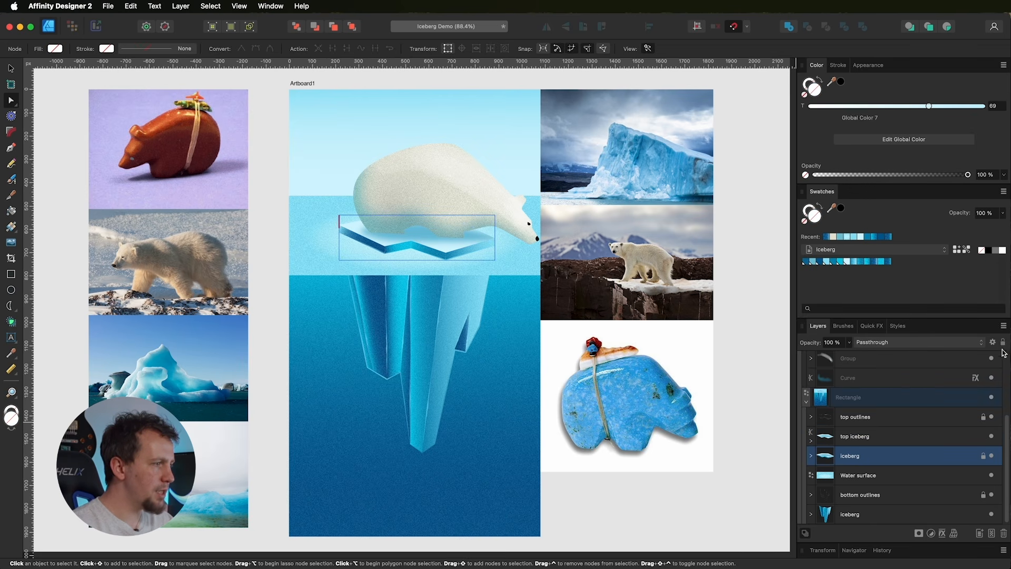
{"action": "left_click", "coordinate": [869, 479]}
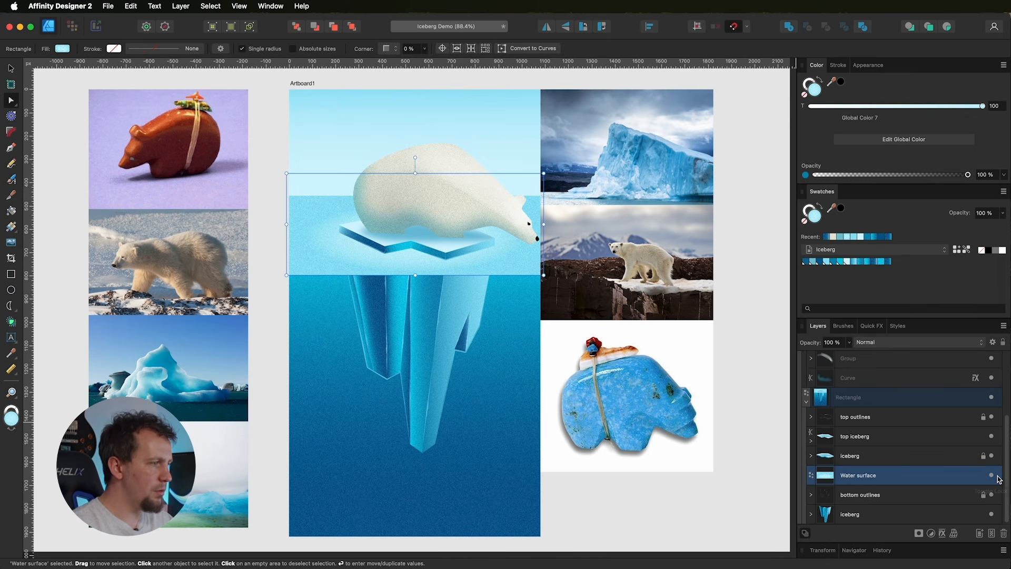
{"action": "left_click", "coordinate": [1003, 342]}
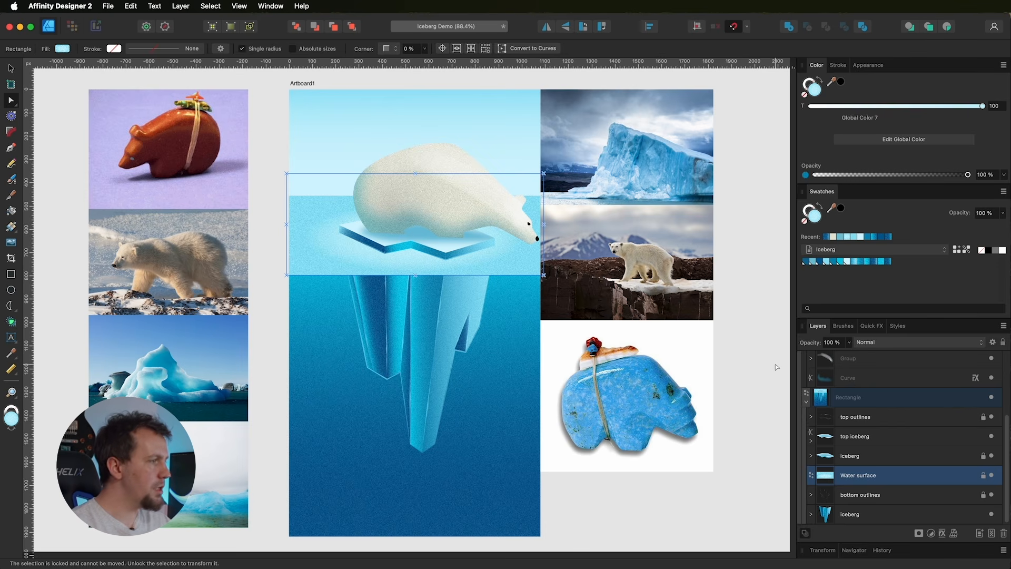
Step: Rename the copied top iceberg layer as specular
{"action": "left_click", "coordinate": [824, 440]}
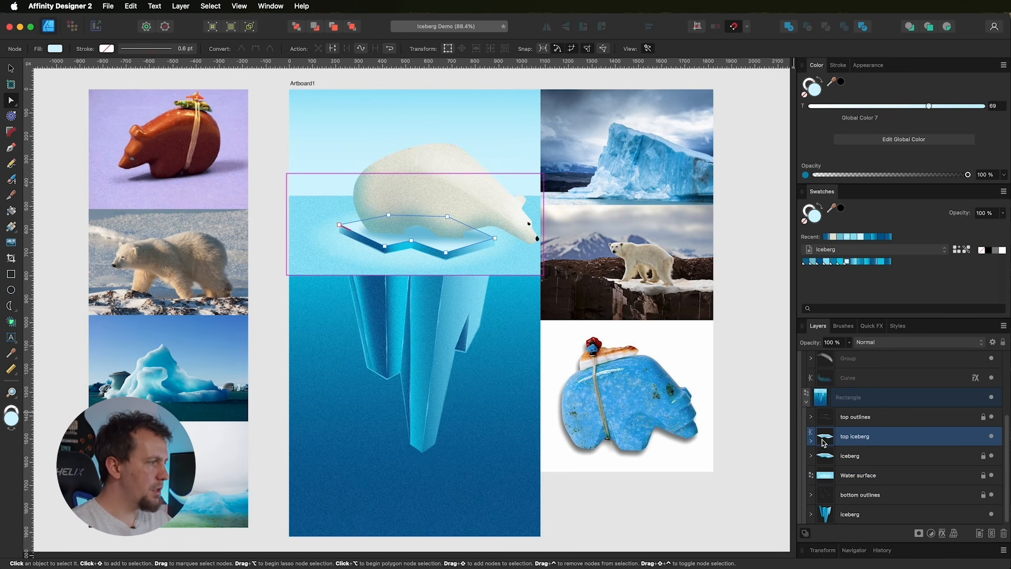
{"action": "double_click", "coordinate": [859, 436]}
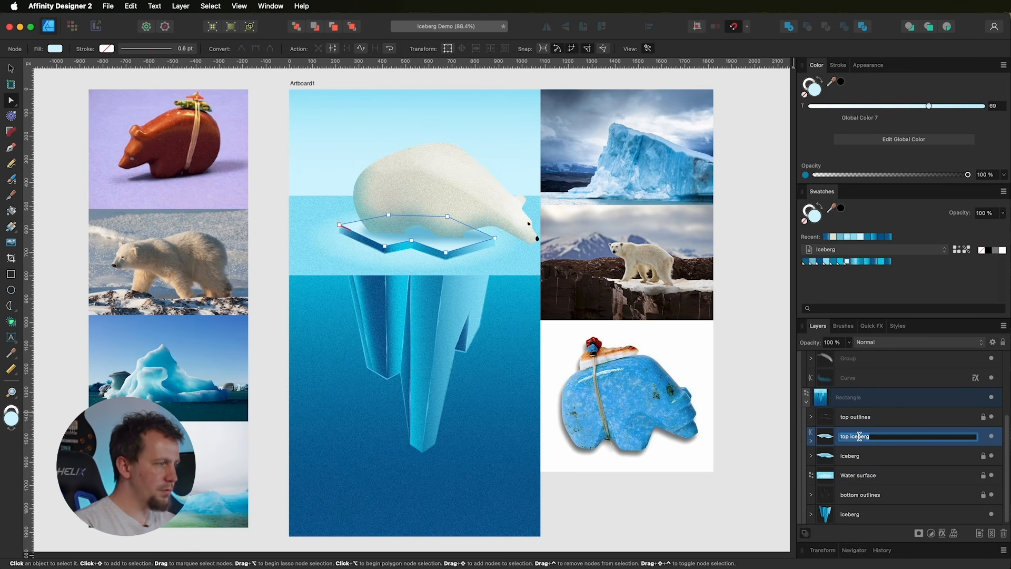
{"action": "type", "text": "specular"}
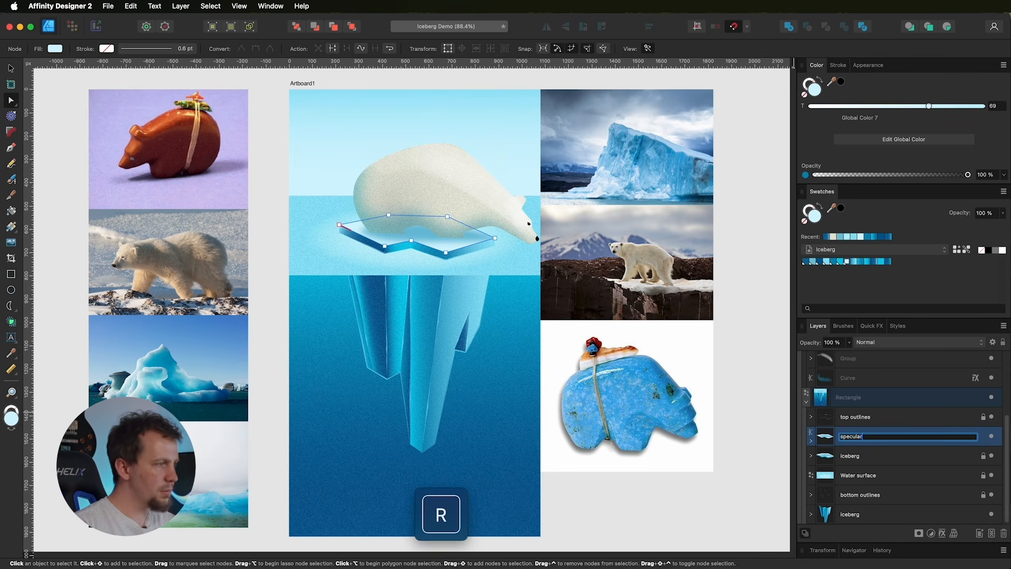
{"action": "key", "text": "Return"}
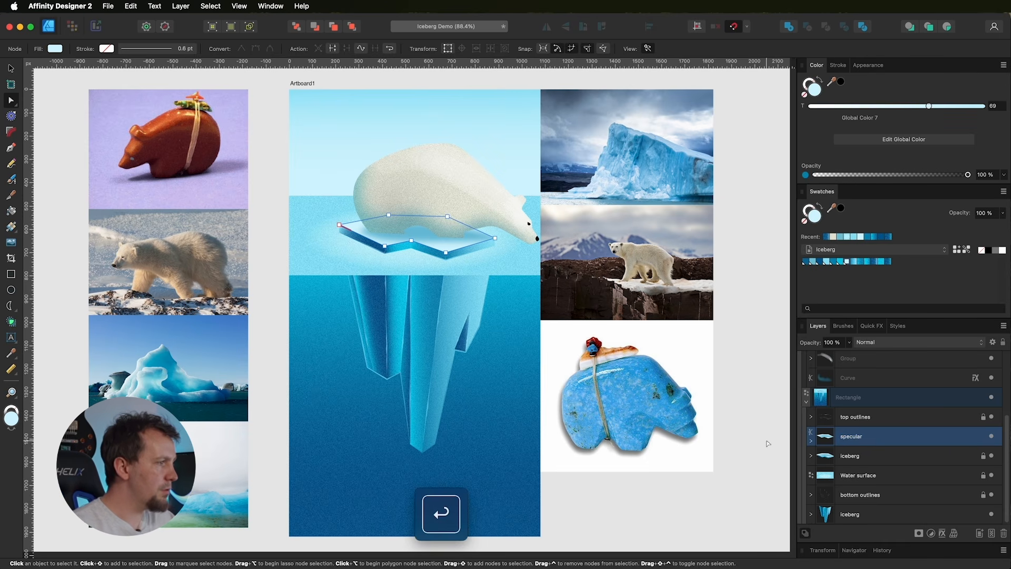
Step: Delete the shading nested inside the specular layer and move the layer below the upper Iceberg group
{"action": "left_click", "coordinate": [810, 441]}
{"action": "left_click", "coordinate": [875, 457]}
{"action": "key", "text": "BackSpace"}
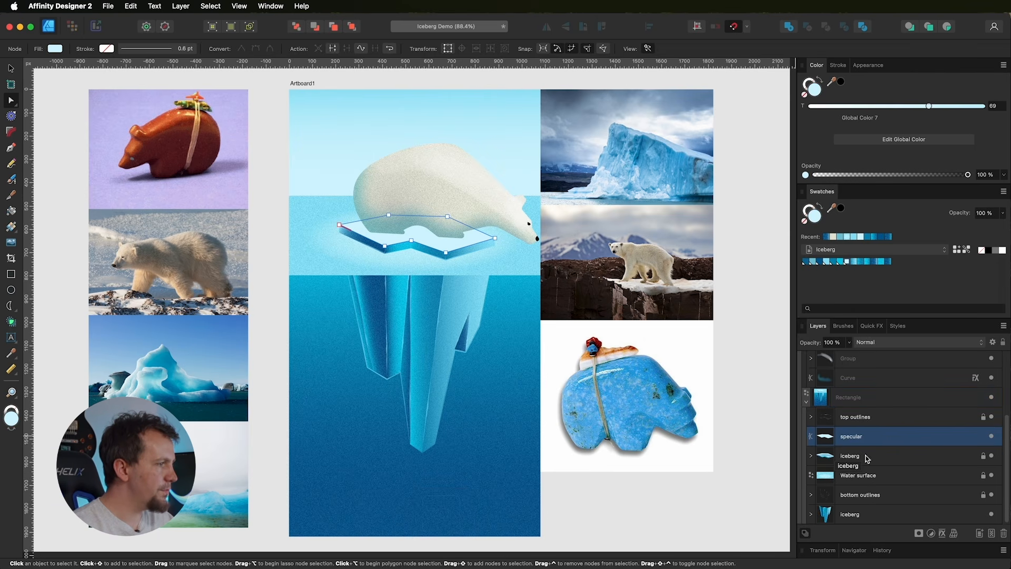
{"action": "left_click", "coordinate": [991, 437]}
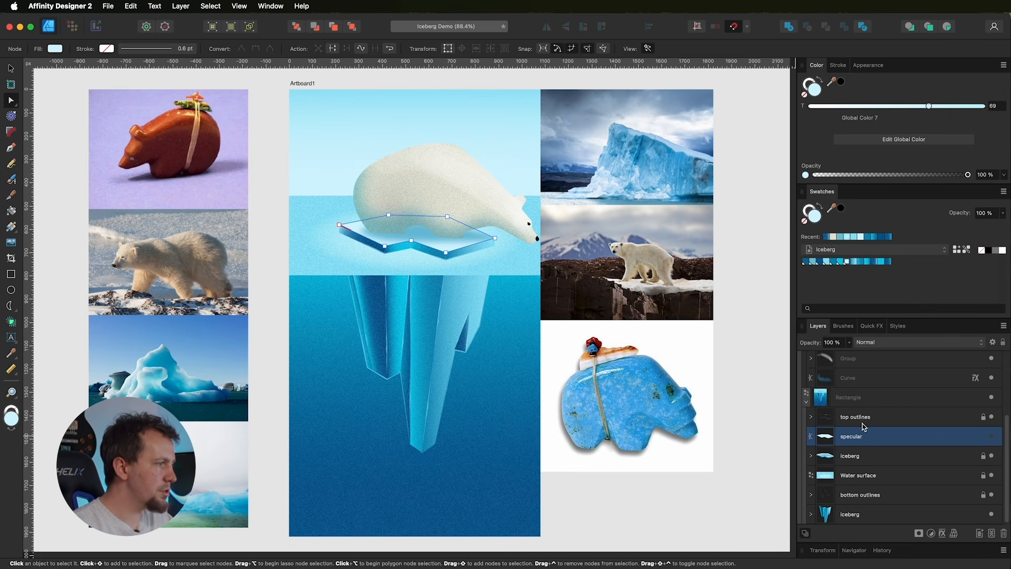
{"action": "left_click", "coordinate": [990, 437]}
{"action": "left_click_drag", "start_coordinate": [939, 441], "coordinate": [936, 468]}
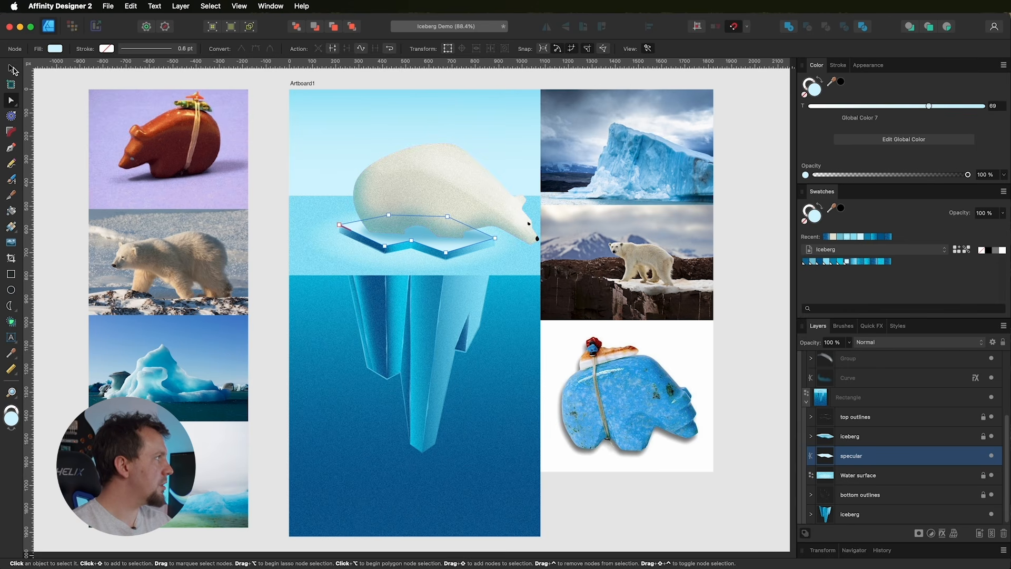
Step: Hide the reference image group and move the specular curve straight down to the bottom edge of the ice slab's front face
{"action": "left_click", "coordinate": [12, 69]}
{"action": "scroll", "coordinate": [841, 407], "scroll_direction": "up", "scroll_amount": 5}
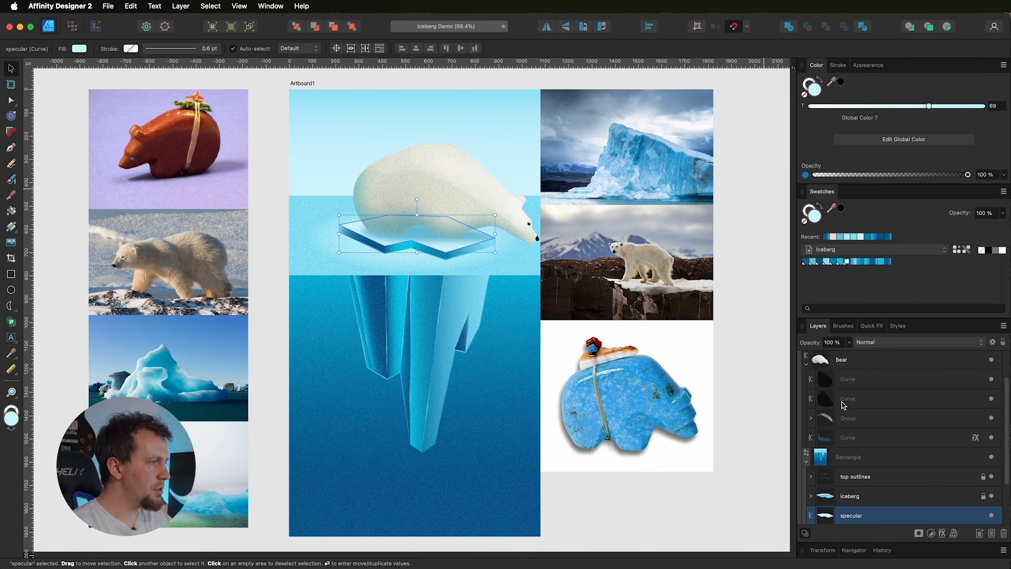
{"action": "left_click", "coordinate": [991, 360]}
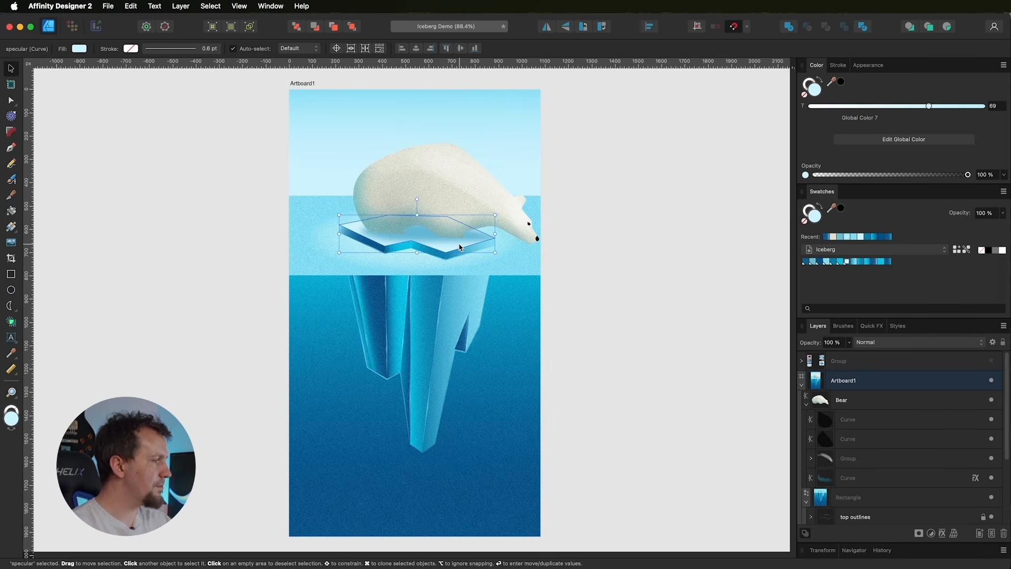
{"action": "scroll", "coordinate": [428, 237], "scroll_direction": "up", "scroll_amount": 5}
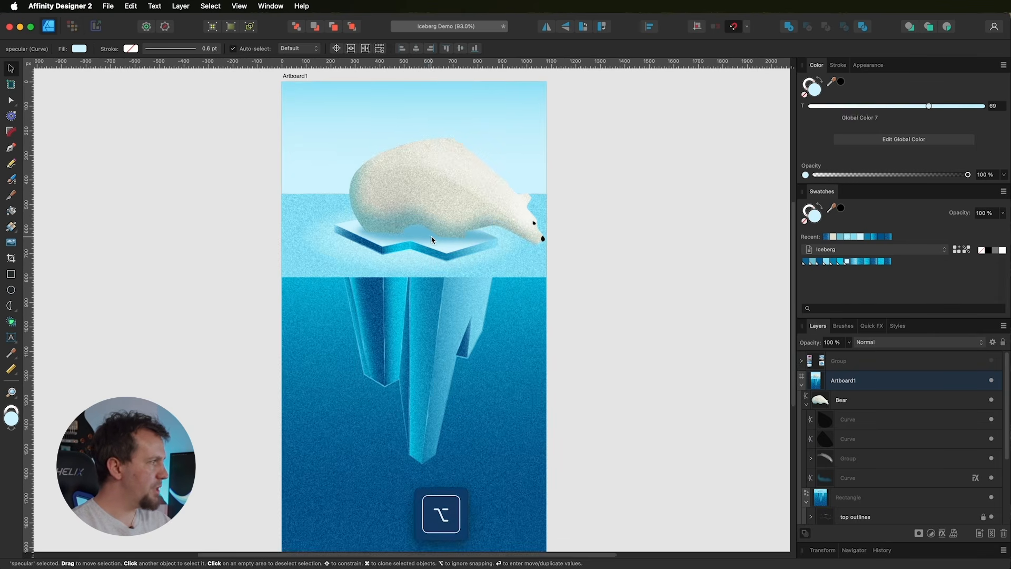
{"action": "scroll", "coordinate": [433, 240], "scroll_direction": "up", "scroll_amount": 2}
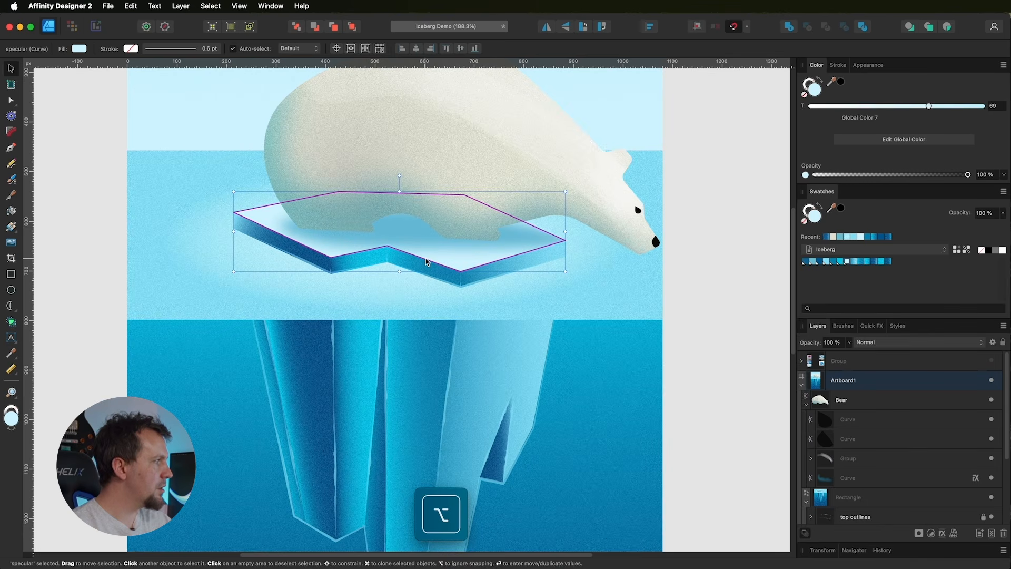
{"action": "left_click_drag", "start_coordinate": [426, 261], "coordinate": [427, 275]}
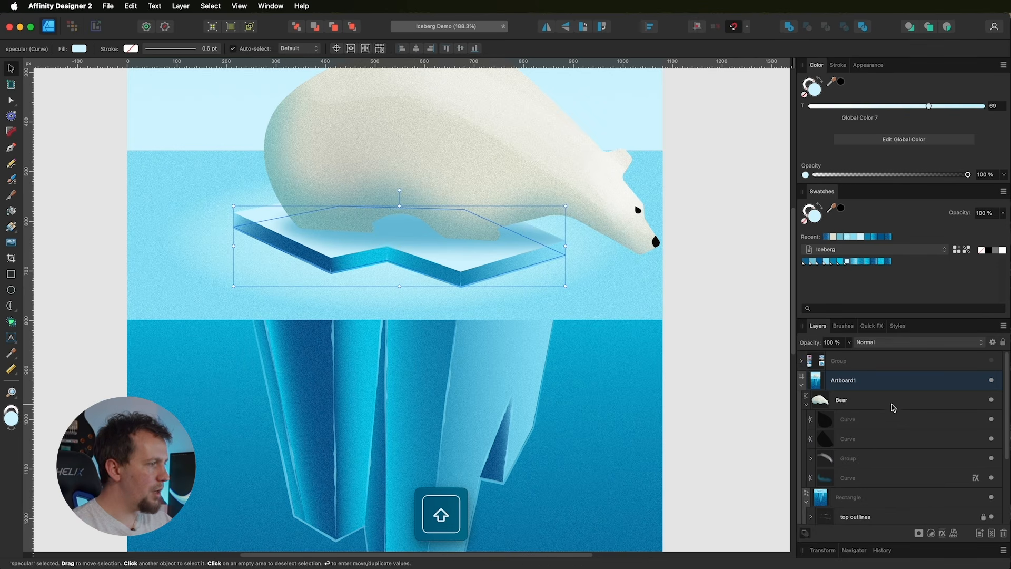
Step: Collapse the Bear layer, then hide it and the upper Iceberg group to isolate the specular shape
{"action": "scroll", "coordinate": [808, 369], "scroll_direction": "down", "scroll_amount": 2}
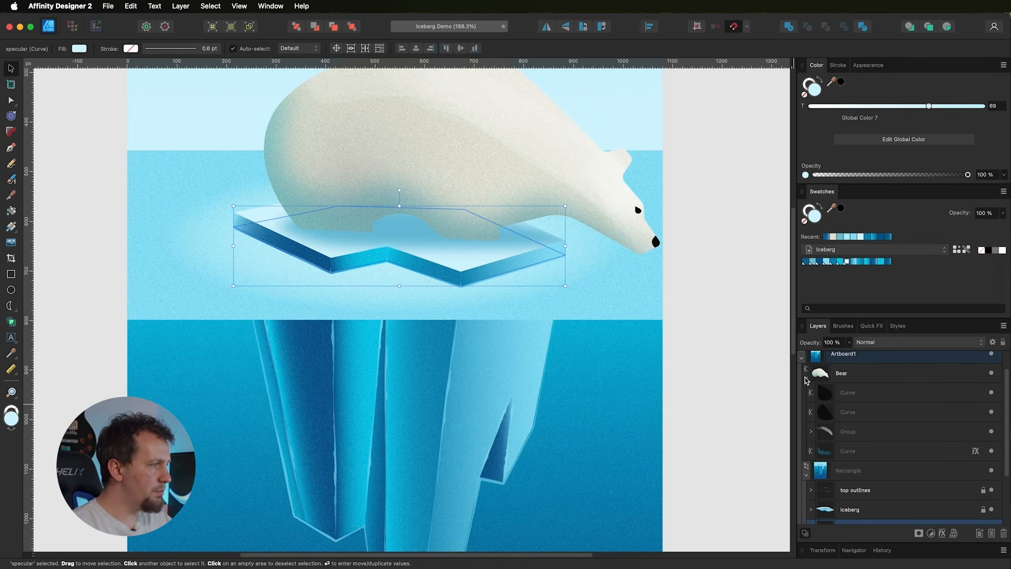
{"action": "left_click", "coordinate": [806, 377]}
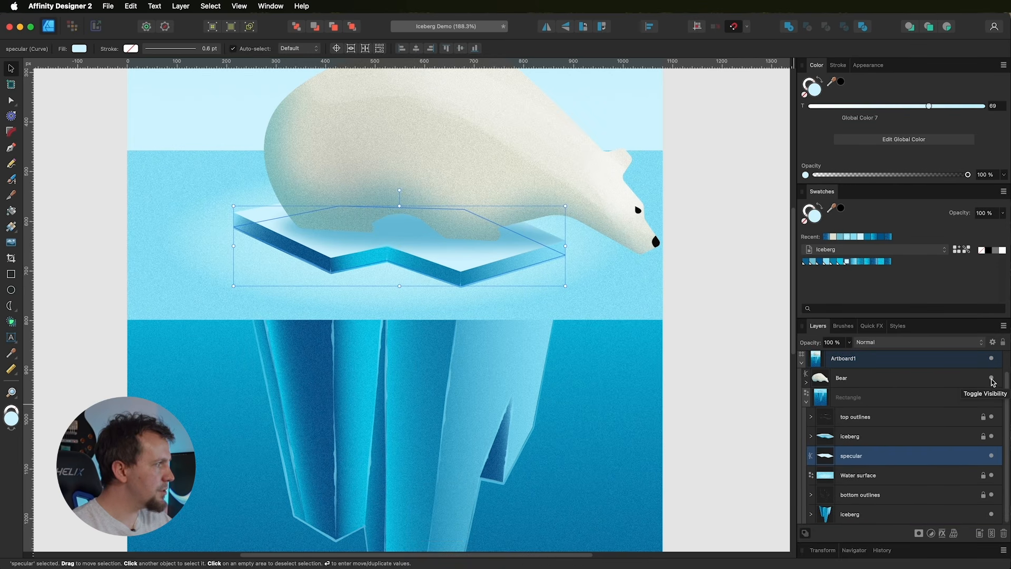
{"action": "left_click", "coordinate": [991, 378]}
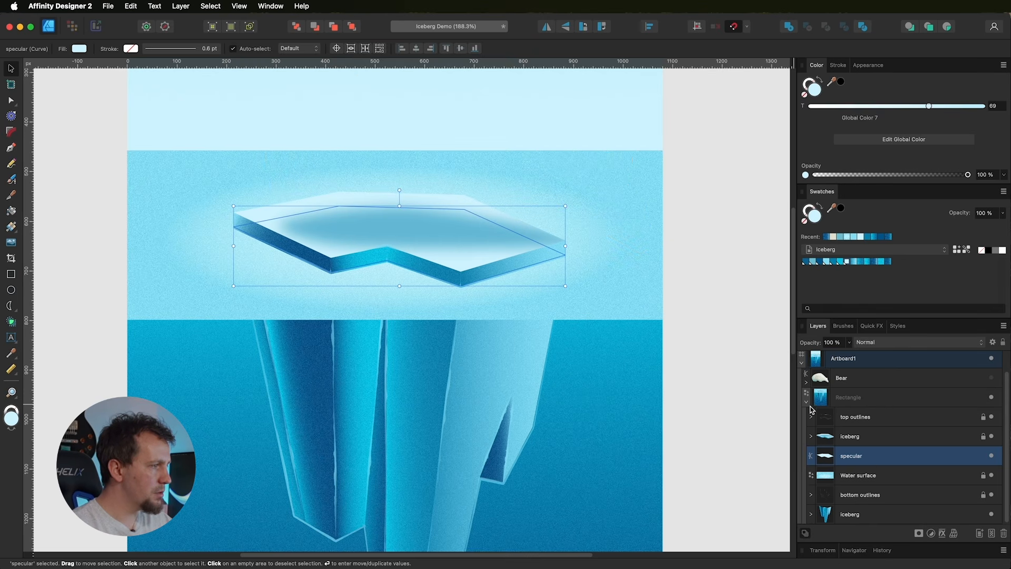
{"action": "left_click", "coordinate": [990, 437]}
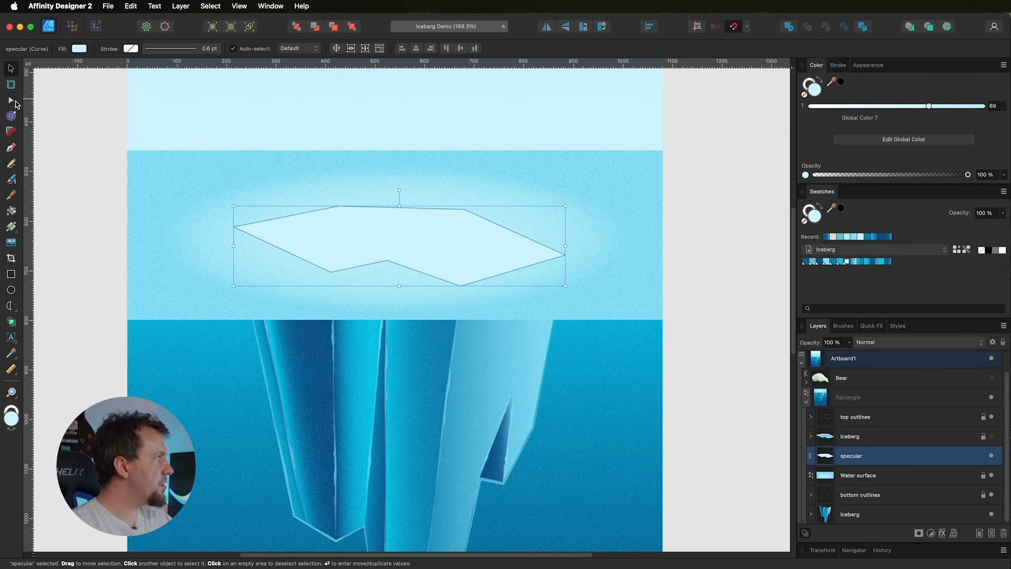
Step: Convert all nodes of the specular curve to smooth so its outline becomes rounded
{"action": "left_click", "coordinate": [16, 101]}
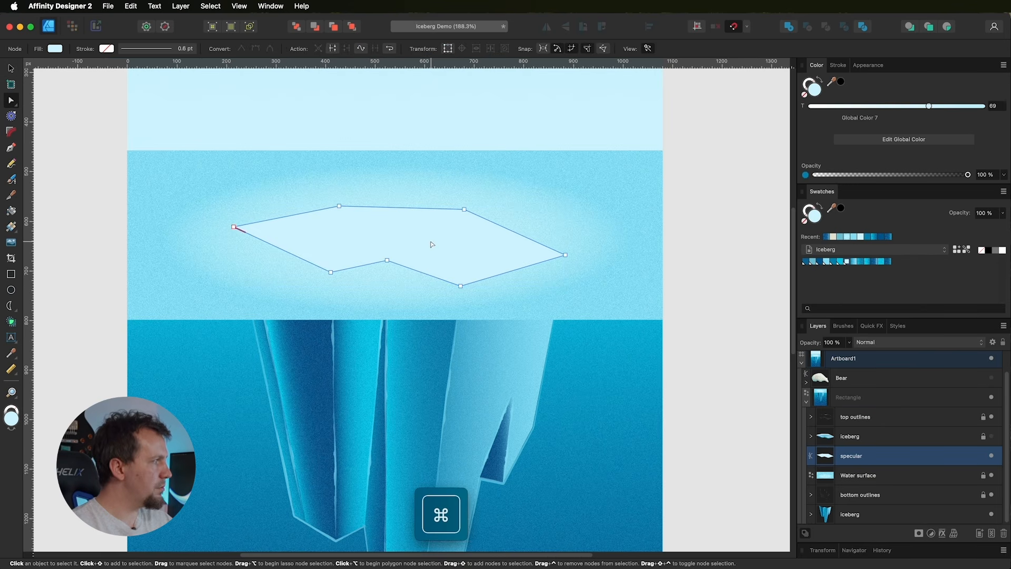
{"action": "key", "text": "super+a"}
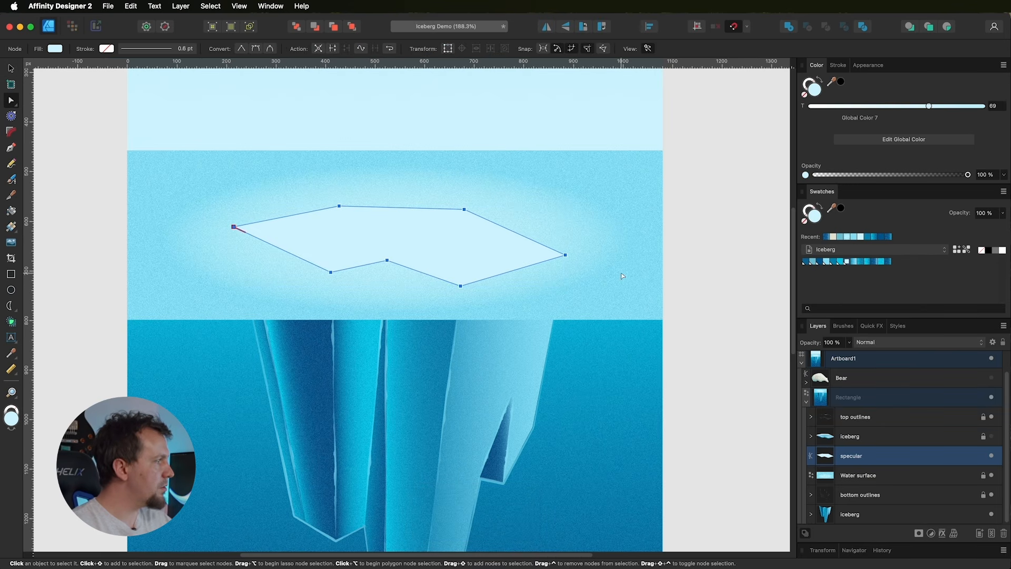
{"action": "left_click", "coordinate": [270, 49]}
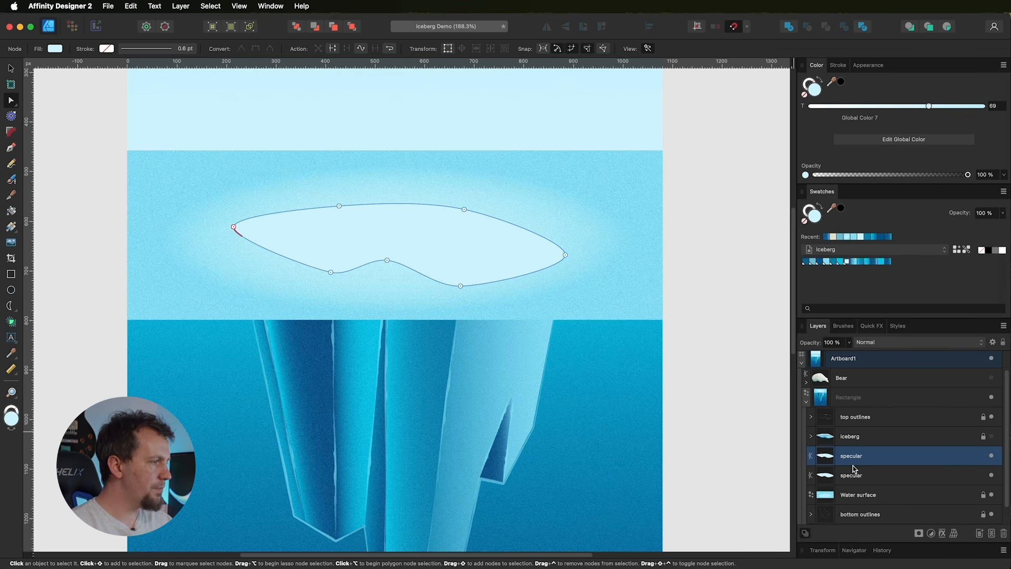
Step: Duplicate the specular curve and enlarge the lower copy slightly around its centre
{"action": "left_click", "coordinate": [882, 475]}
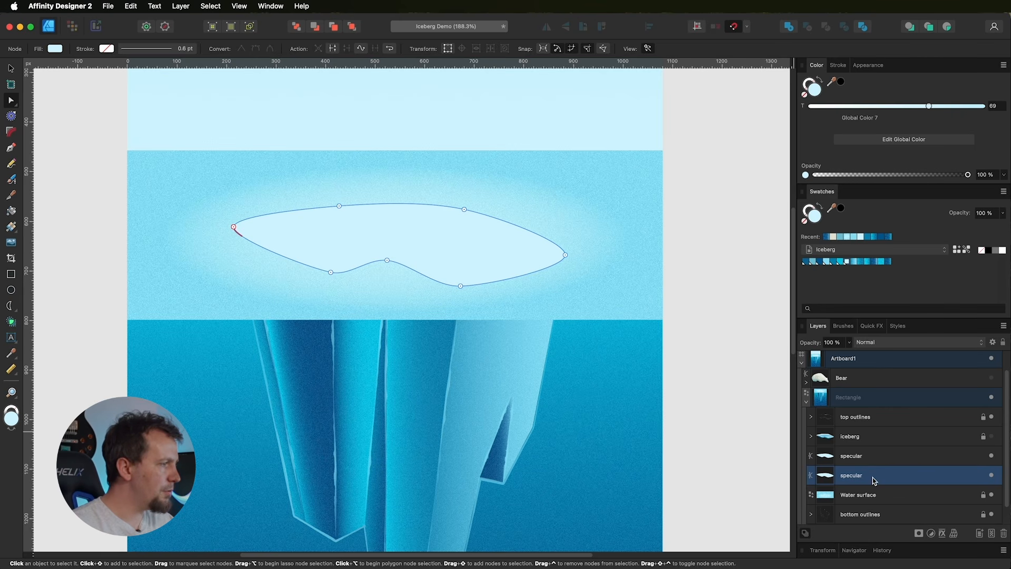
{"action": "left_click", "coordinate": [11, 69]}
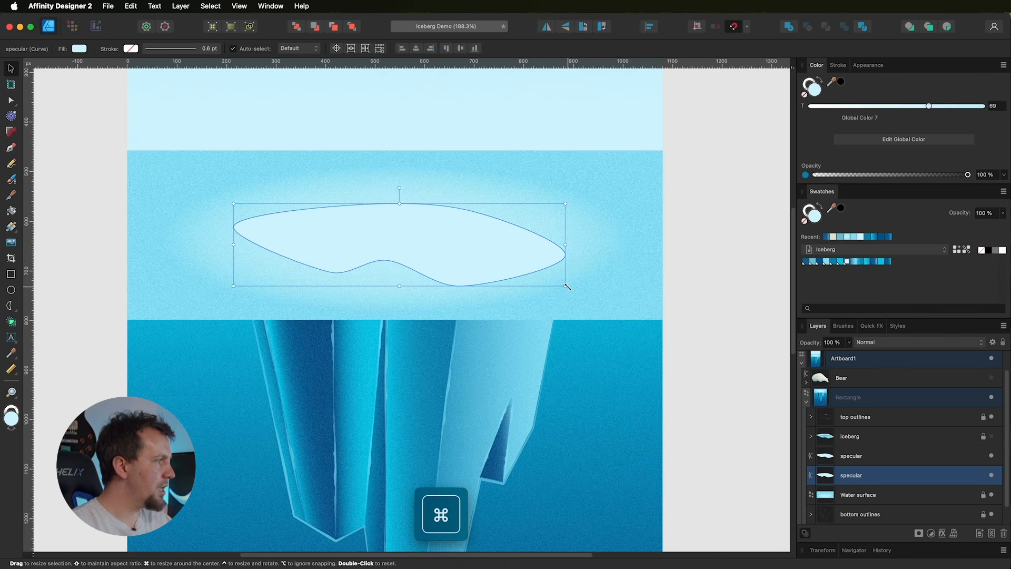
{"action": "left_click_drag", "start_coordinate": [565, 286], "coordinate": [572, 288]}
{"action": "left_click_drag", "start_coordinate": [574, 288], "coordinate": [575, 289]}
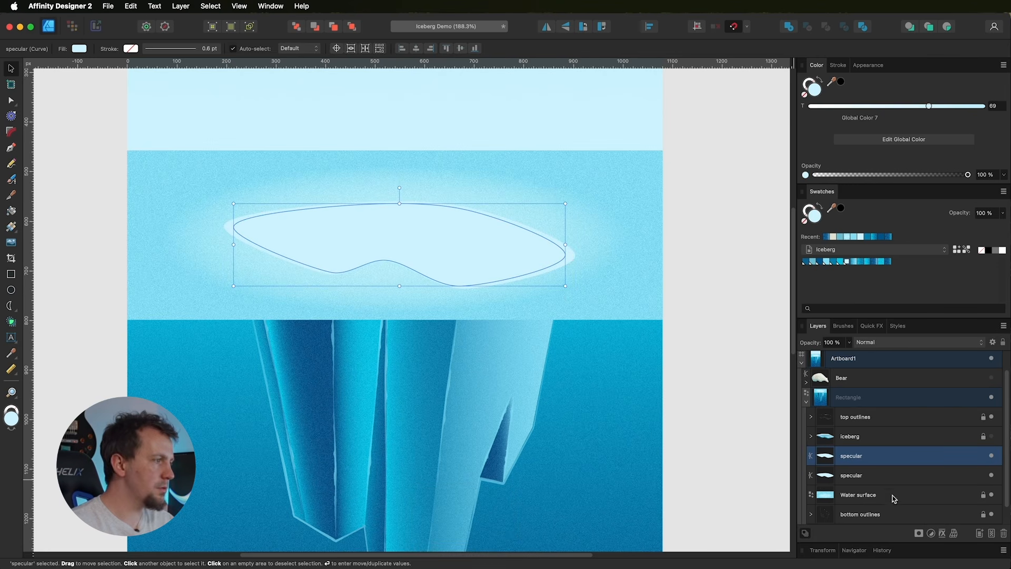
Step: Combine the two specular curves into a compound
{"action": "left_click", "coordinate": [886, 472]}
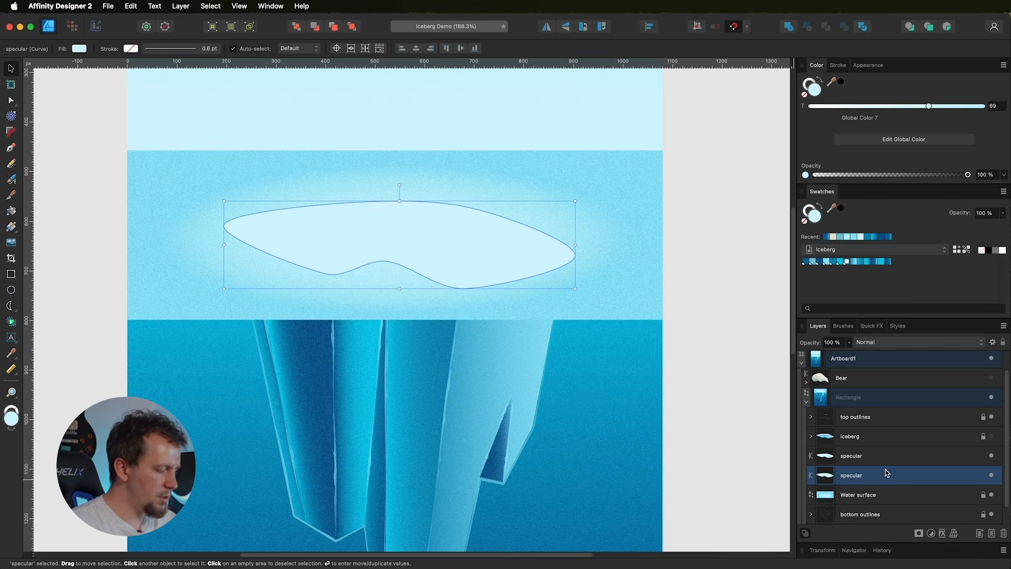
{"action": "left_click", "coordinate": [887, 462], "text": "shift"}
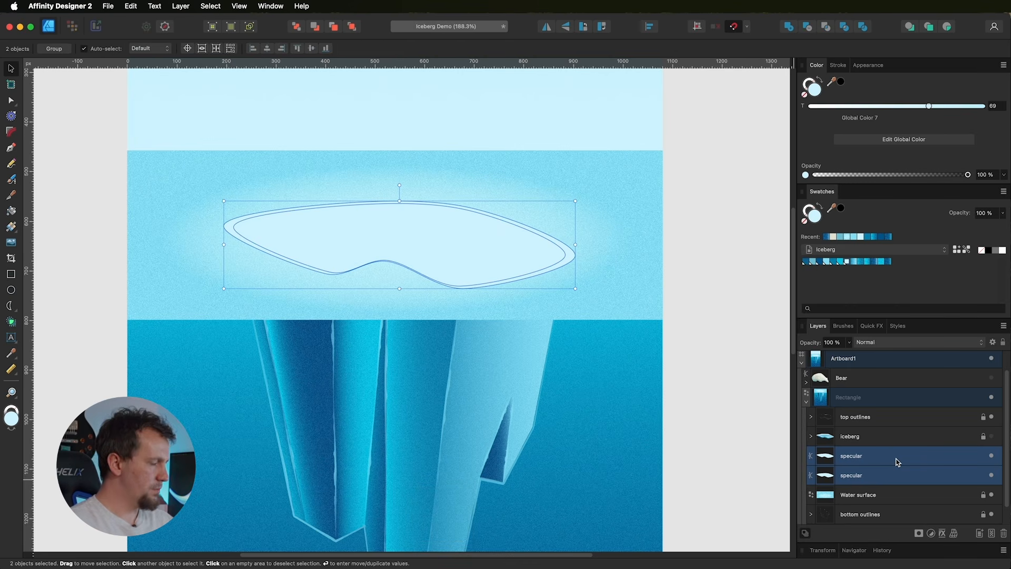
{"action": "left_click", "coordinate": [186, 7]}
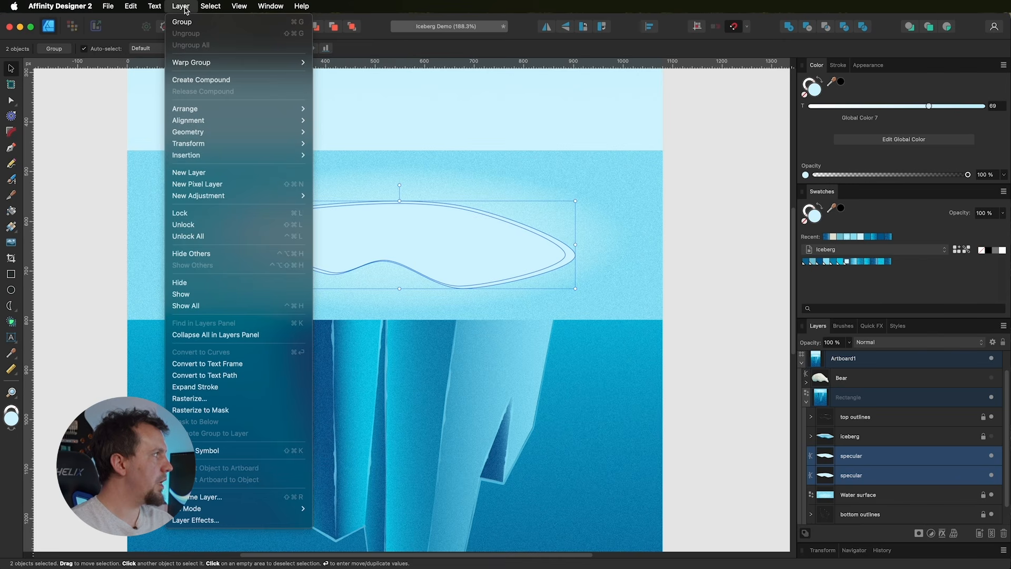
{"action": "left_click", "coordinate": [194, 80]}
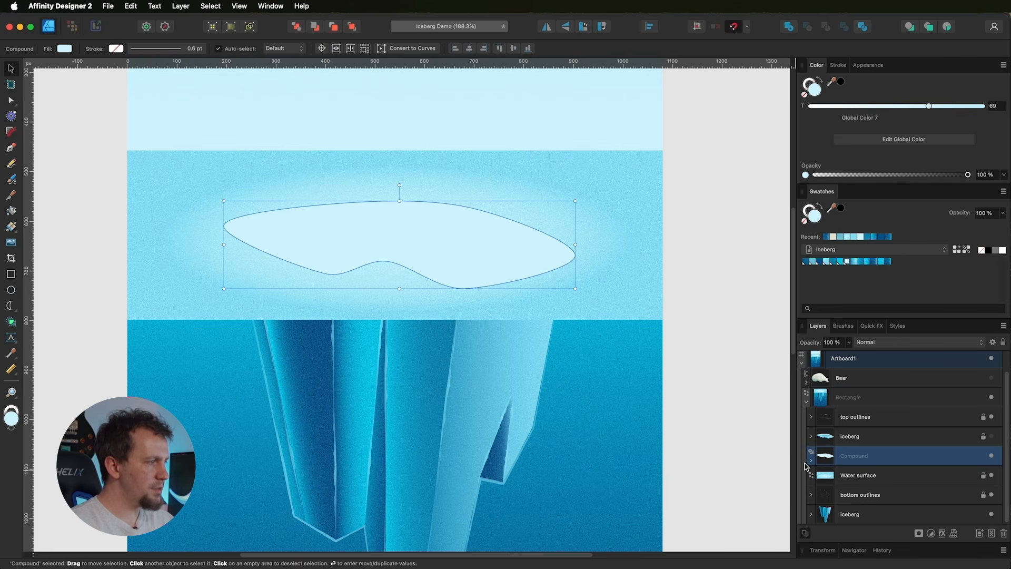
Step: Set the smaller upper specular curve in the compound to Subtract from the larger one and leave that curve selected
{"action": "left_click", "coordinate": [812, 460]}
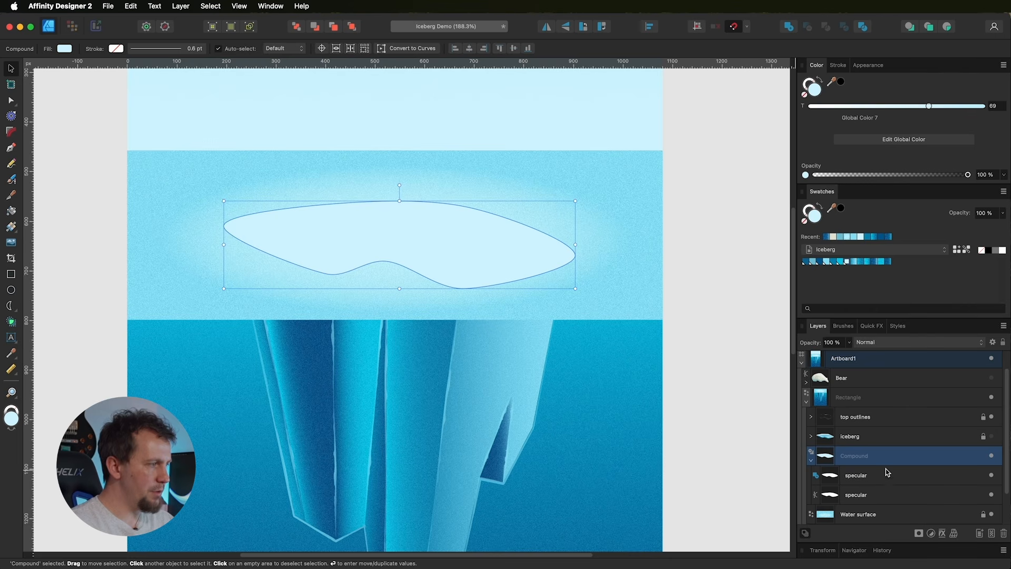
{"action": "left_click", "coordinate": [866, 476]}
{"action": "left_click", "coordinate": [871, 493]}
{"action": "left_click", "coordinate": [875, 477]}
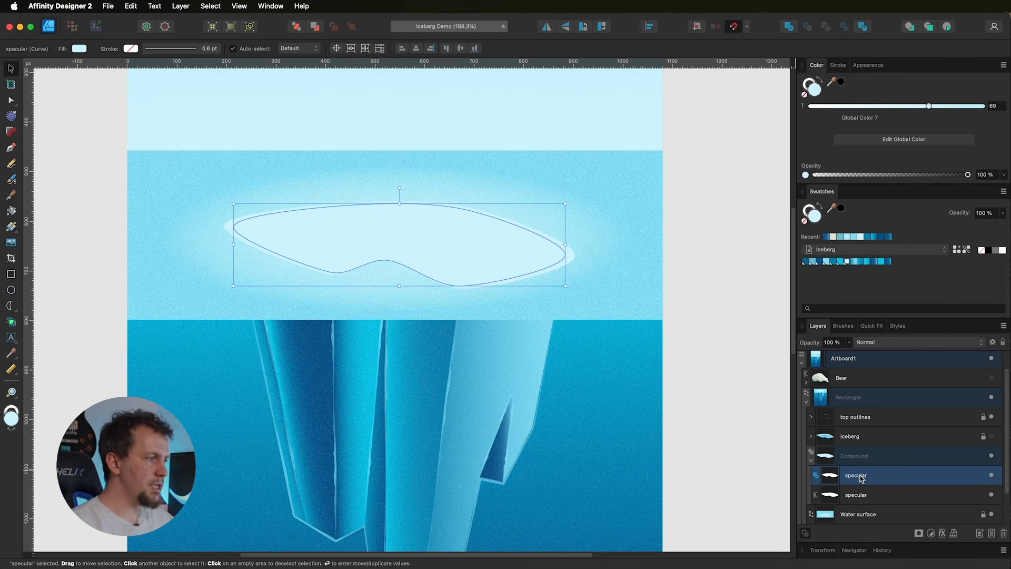
{"action": "left_click", "coordinate": [819, 478]}
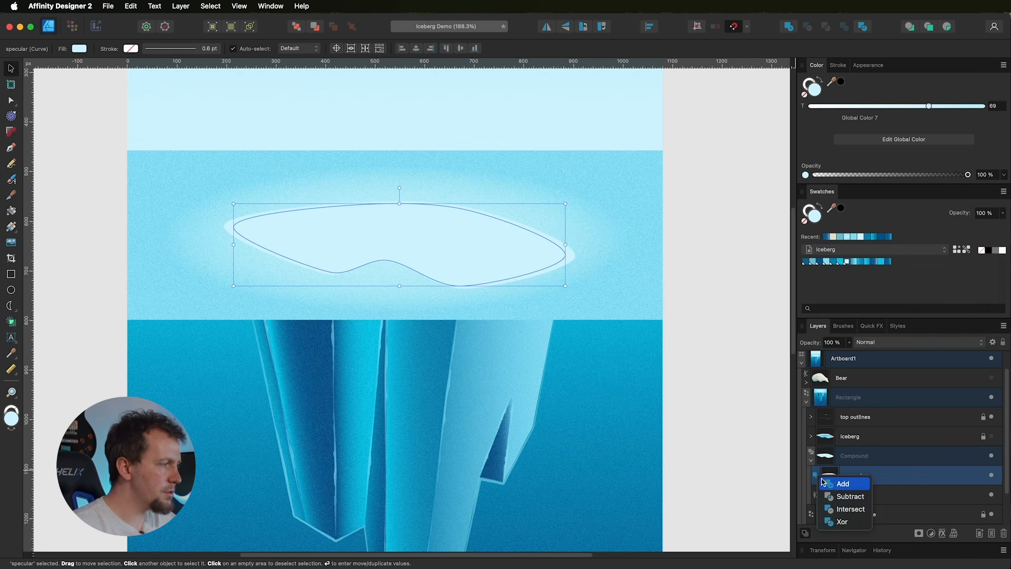
{"action": "left_click", "coordinate": [844, 495]}
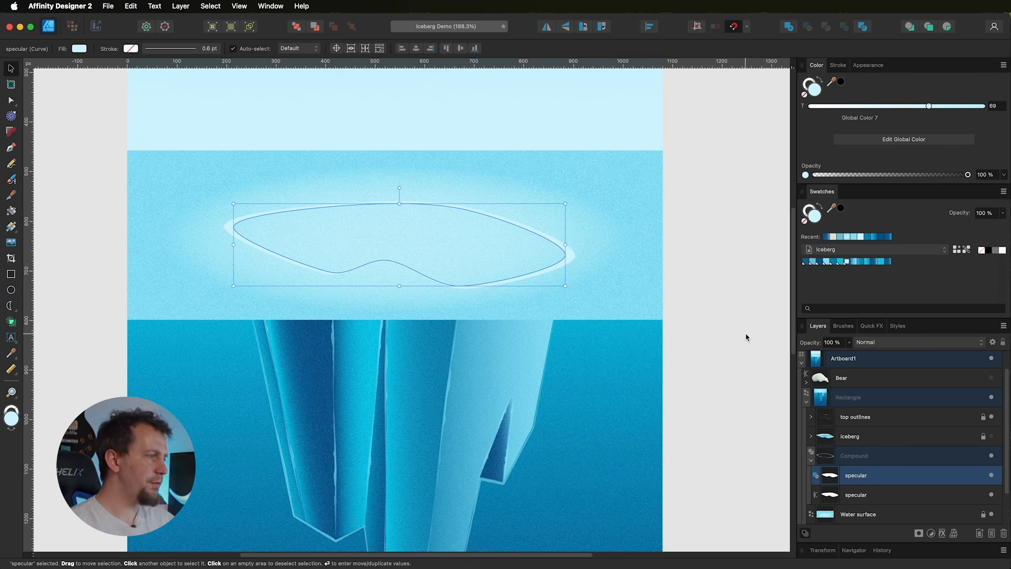
{"action": "left_click", "coordinate": [860, 456]}
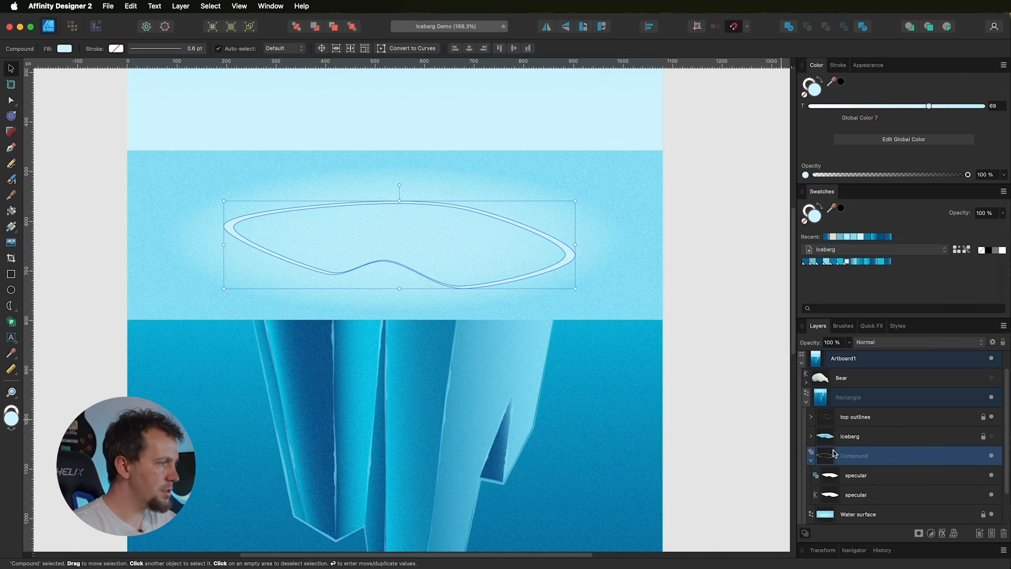
{"action": "left_click", "coordinate": [864, 477]}
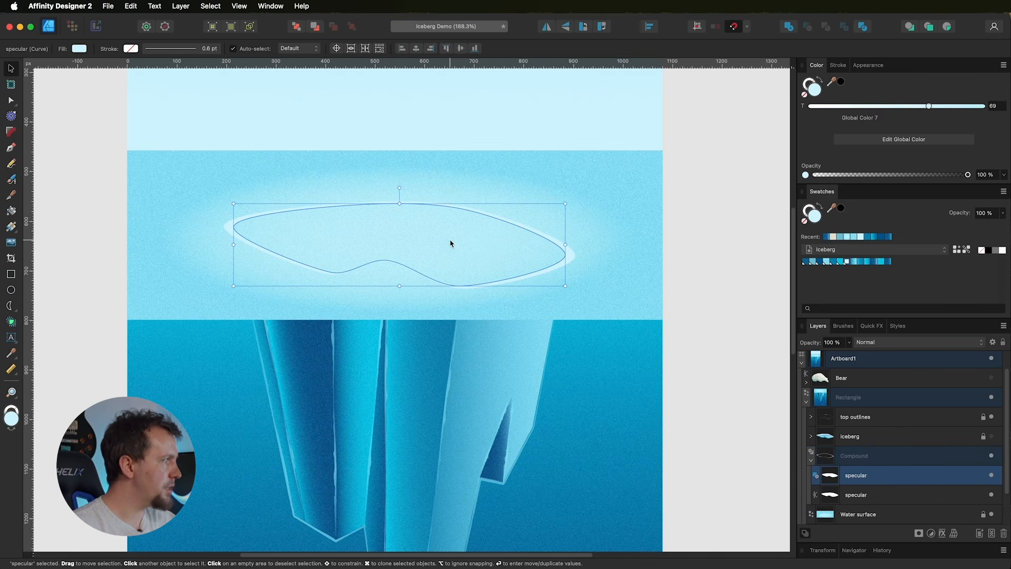
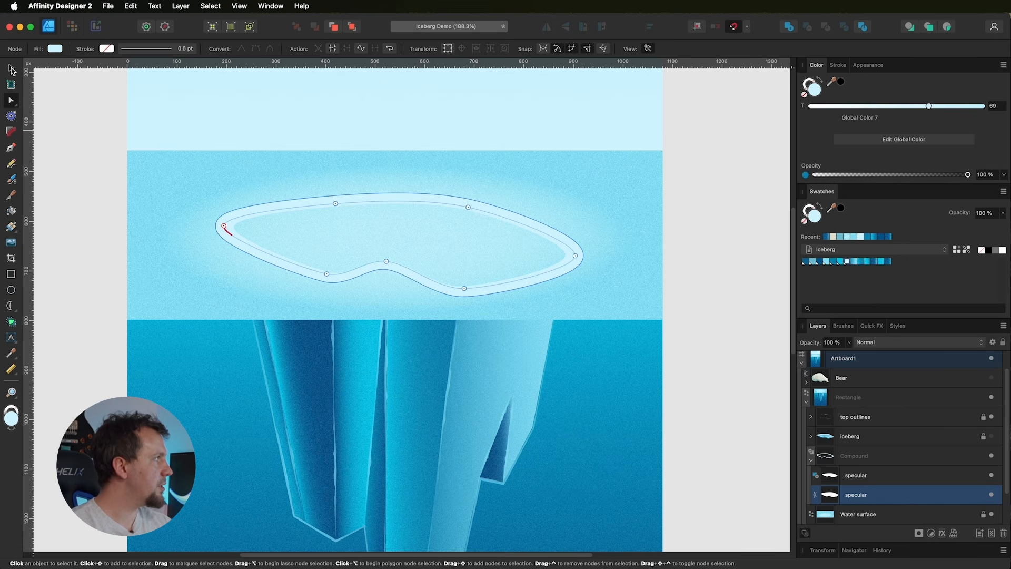
Step: Flatten the larger lower specular curve vertically and widen it around its centre so the ring thickens at both ends
{"action": "left_click", "coordinate": [10, 69]}
{"action": "left_click_drag", "start_coordinate": [399, 199], "coordinate": [399, 208]}
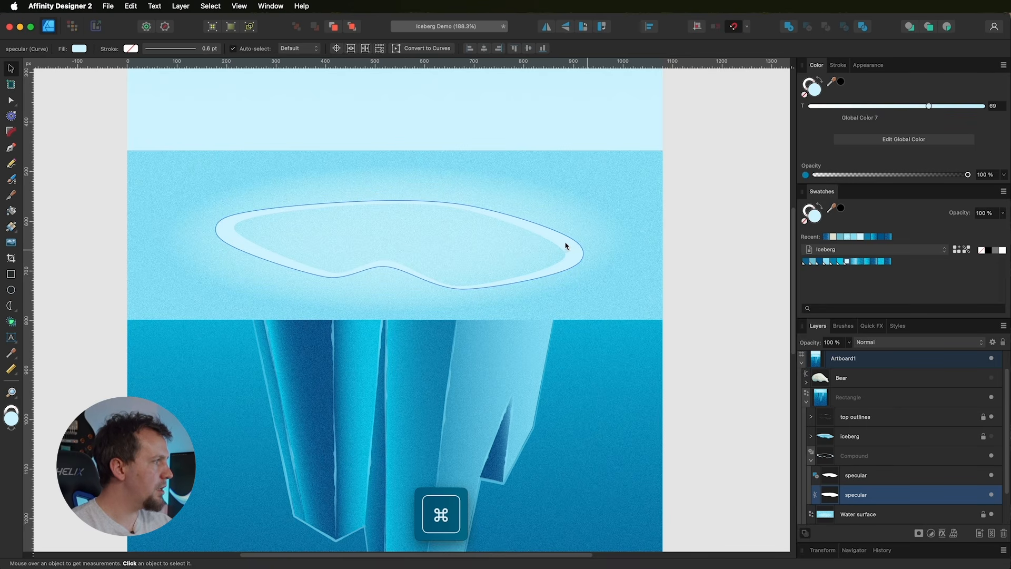
{"action": "left_click_drag", "start_coordinate": [577, 246], "coordinate": [588, 246]}
{"action": "left_click_drag", "start_coordinate": [586, 281], "coordinate": [594, 281]}
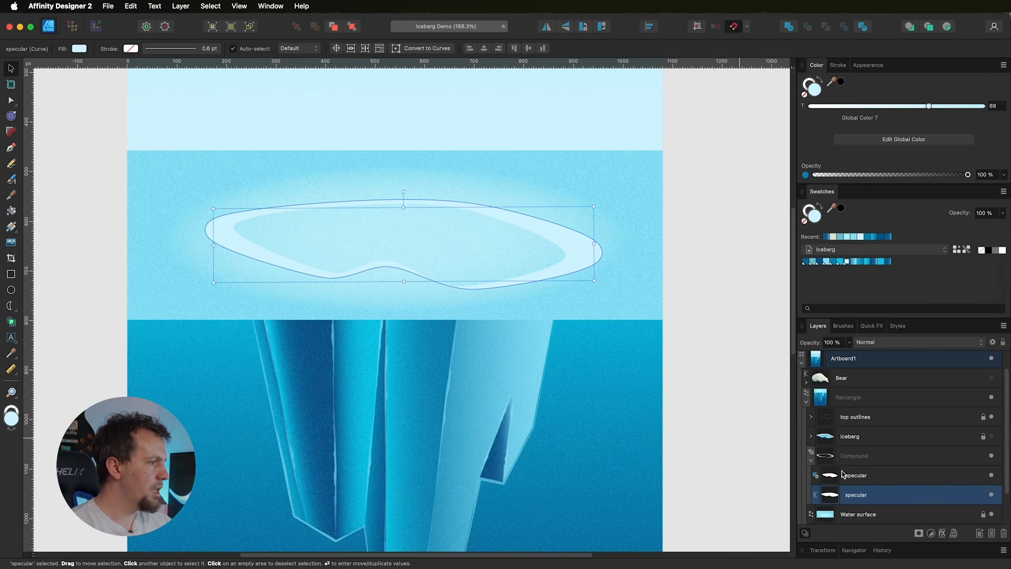
Step: Apply a contour with a radius of -10 px to the whole specular compound, splitting it into two end crescents
{"action": "left_click", "coordinate": [872, 457]}
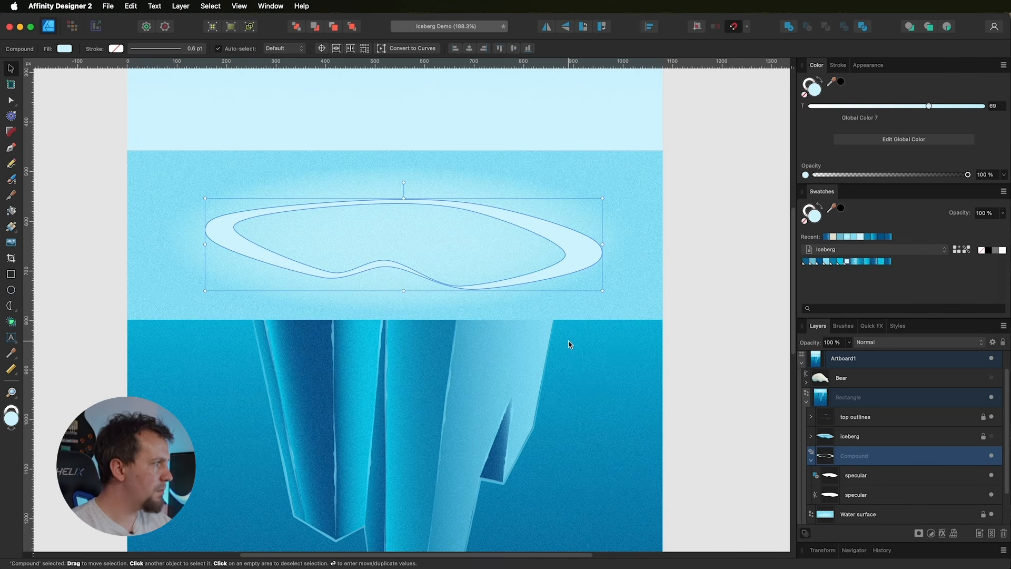
{"action": "left_click", "coordinate": [11, 116]}
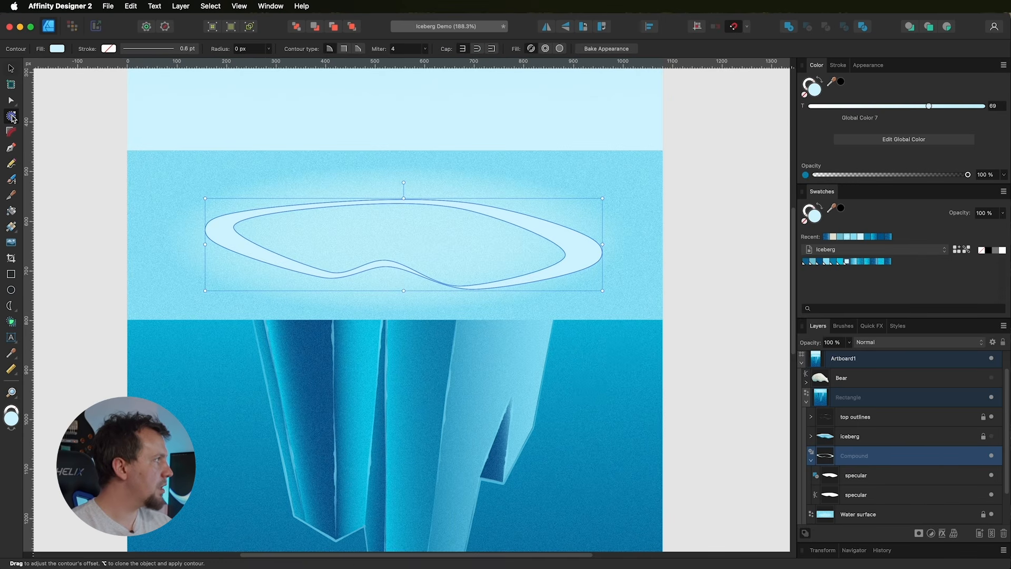
{"action": "left_click_drag", "start_coordinate": [601, 258], "coordinate": [598, 260]}
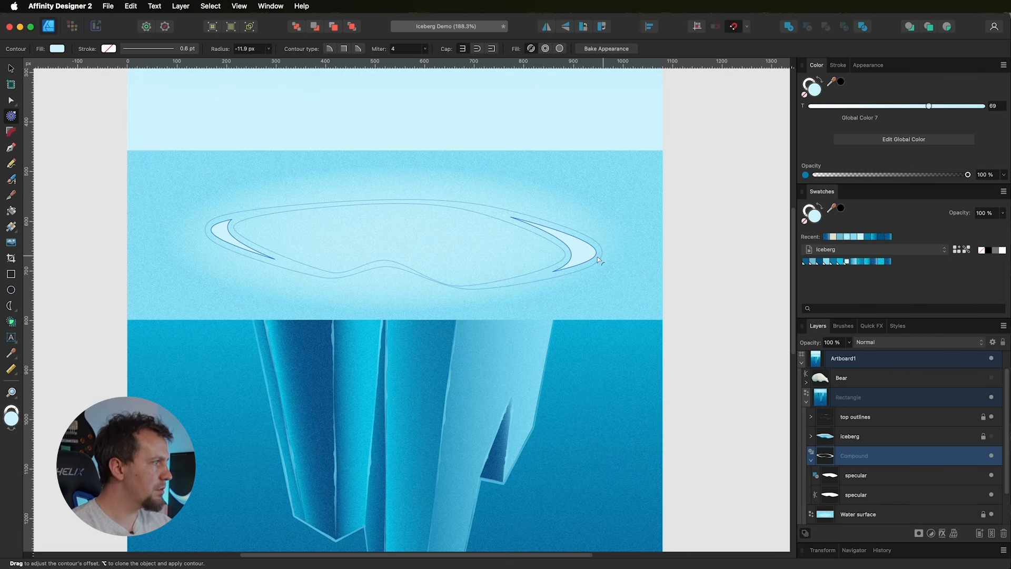
{"action": "left_click_drag", "start_coordinate": [597, 257], "coordinate": [600, 258]}
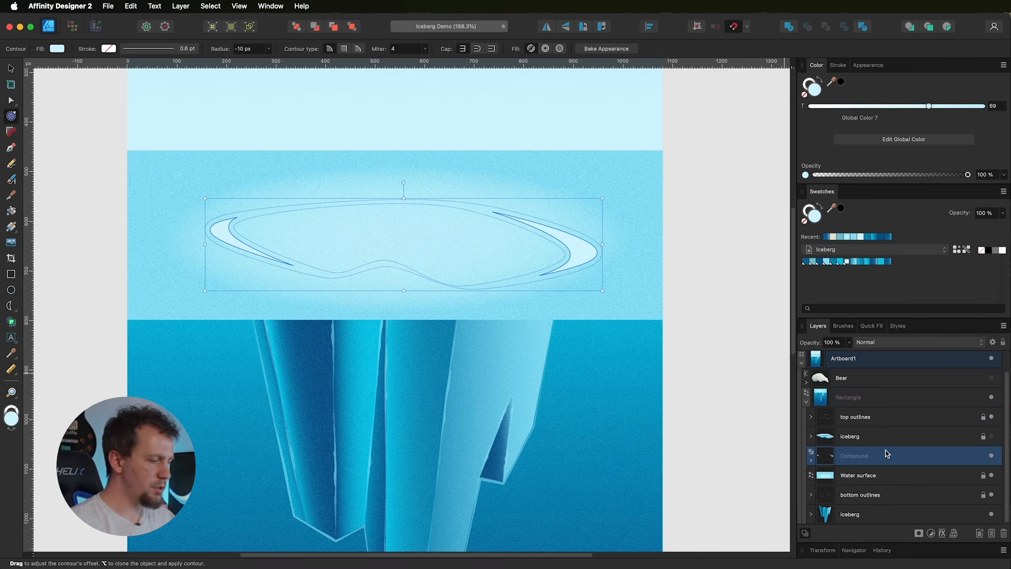
Step: Duplicate the contoured specular compound and combine both copies into a new outer compound
{"action": "key", "text": "super+j"}
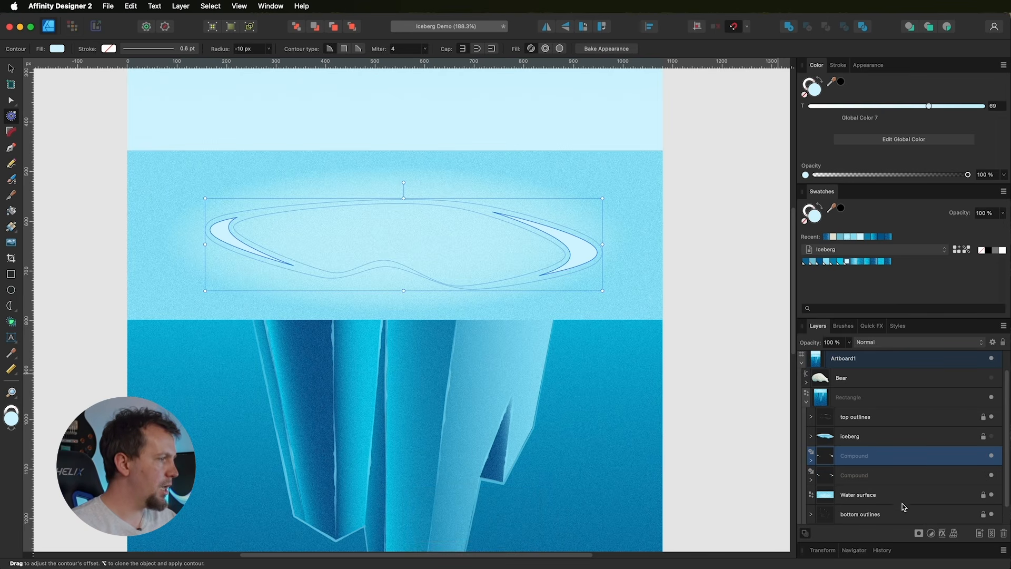
{"action": "left_click", "coordinate": [898, 475], "text": "shift"}
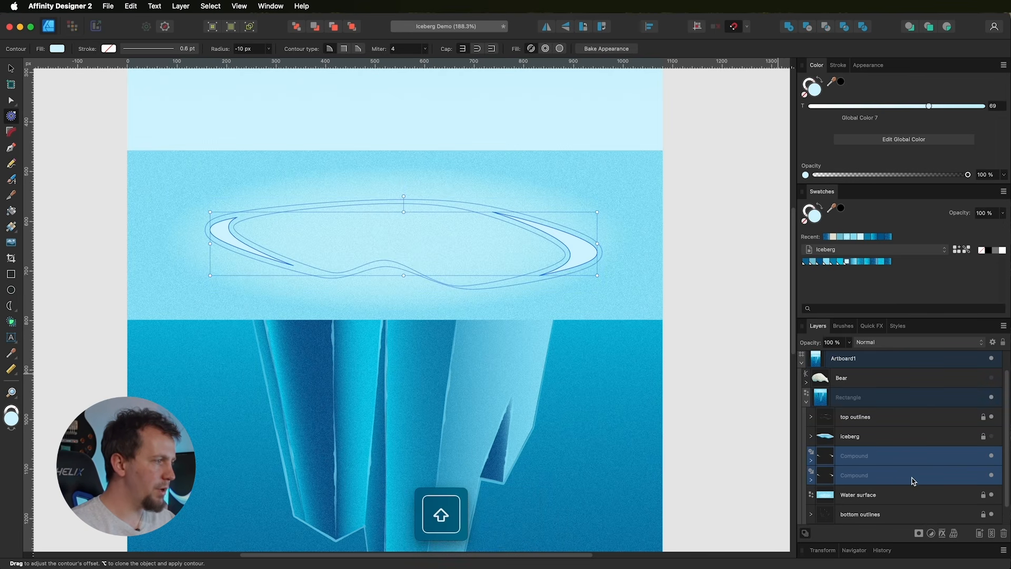
{"action": "left_click", "coordinate": [185, 9]}
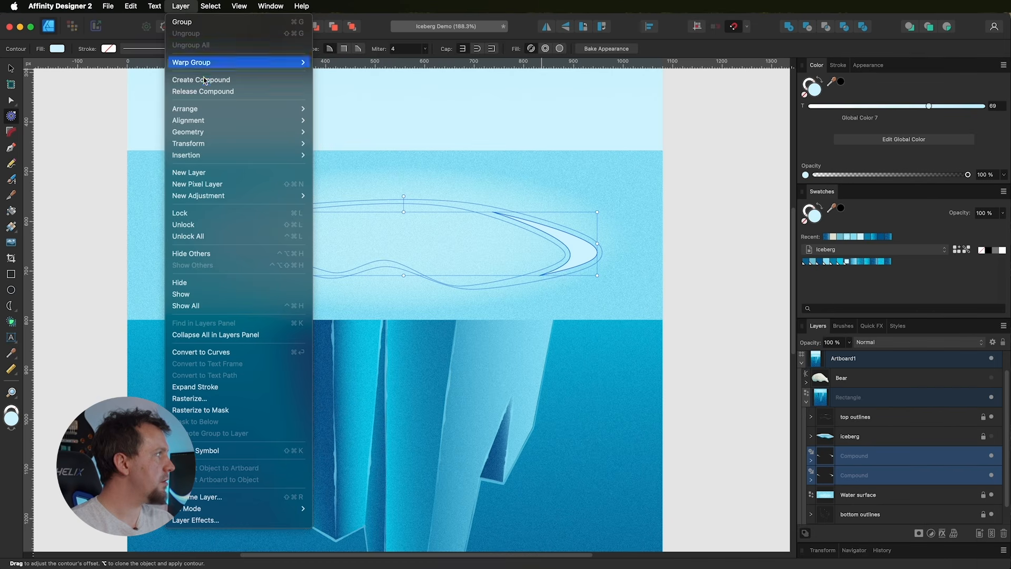
{"action": "left_click", "coordinate": [204, 83]}
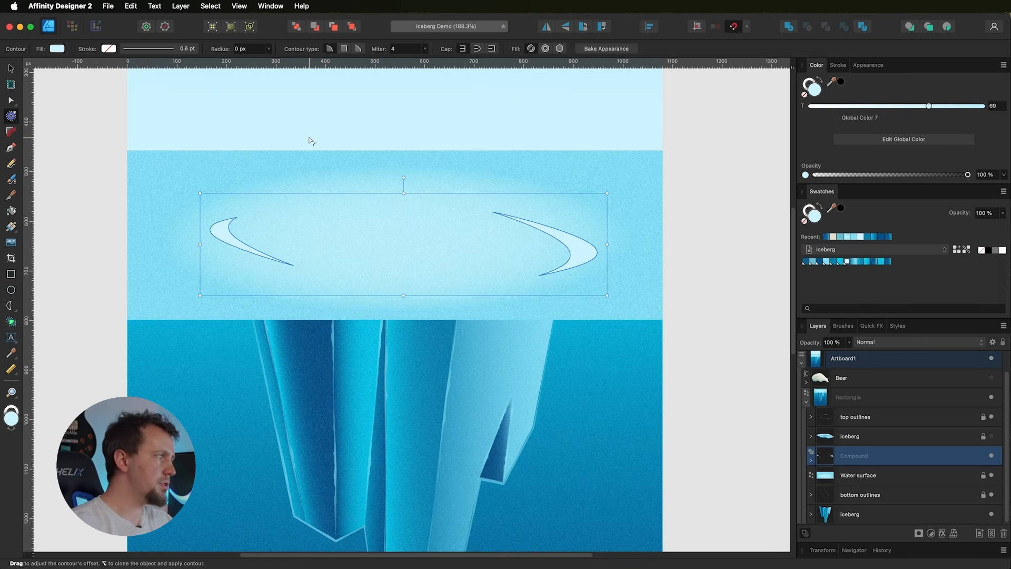
Step: In the upper nested compound, flatten the subtracted specular curve and widen it around its centre beyond the ring's ends
{"action": "left_click", "coordinate": [811, 460]}
{"action": "left_click", "coordinate": [867, 479]}
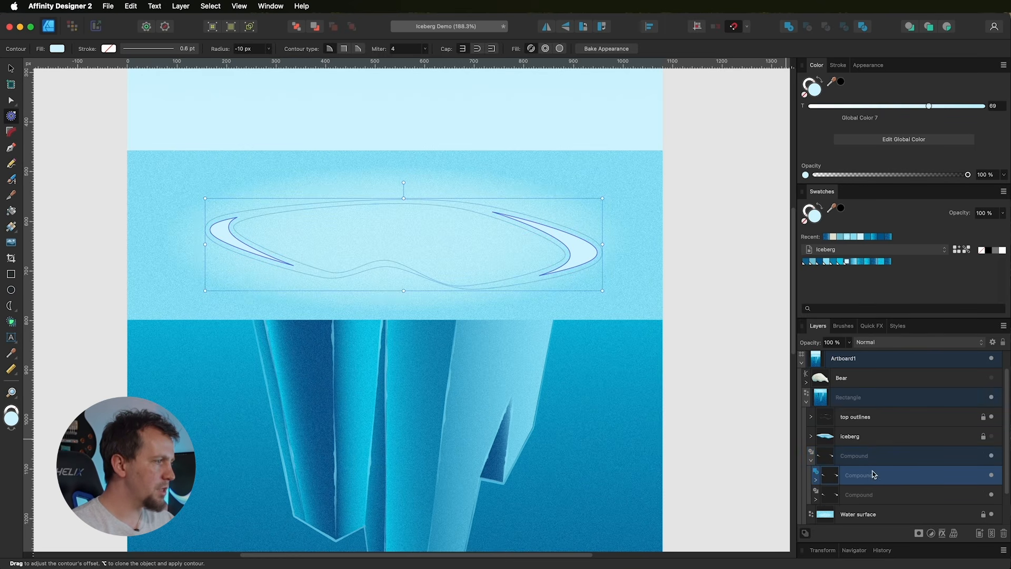
{"action": "left_click", "coordinate": [815, 480]}
{"action": "scroll", "coordinate": [876, 479], "scroll_direction": "down", "scroll_amount": 2}
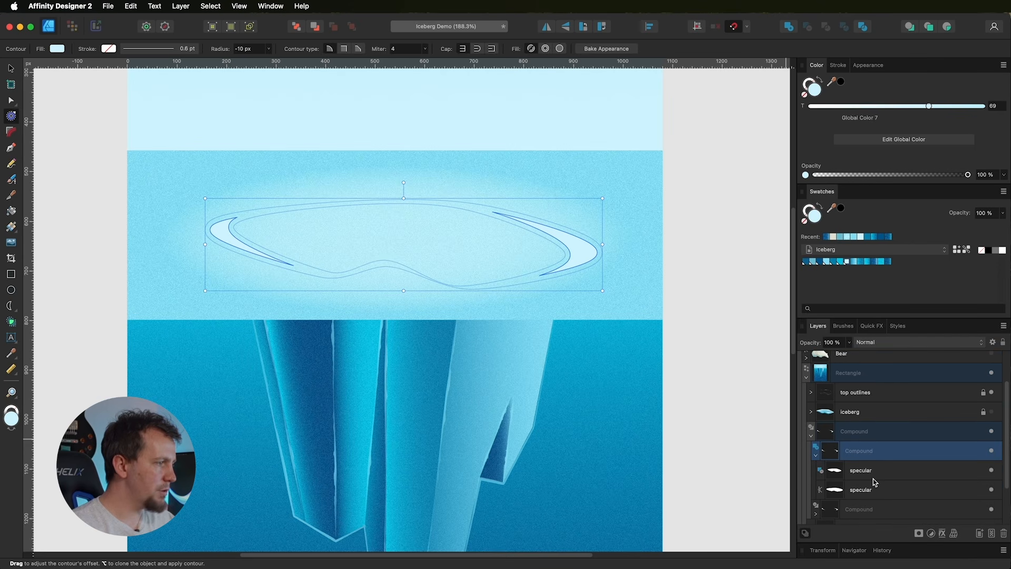
{"action": "left_click", "coordinate": [872, 456]}
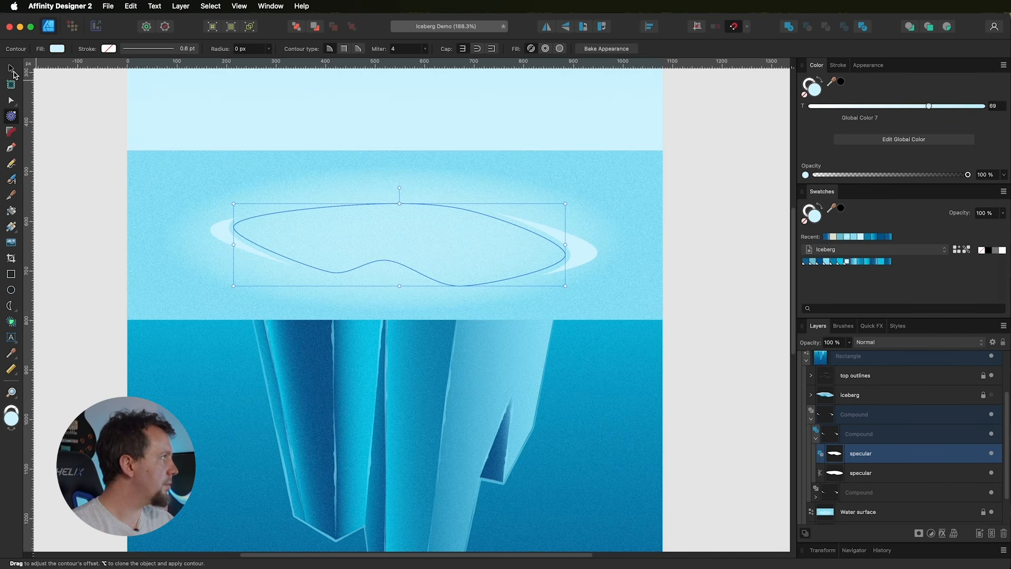
{"action": "left_click", "coordinate": [12, 70]}
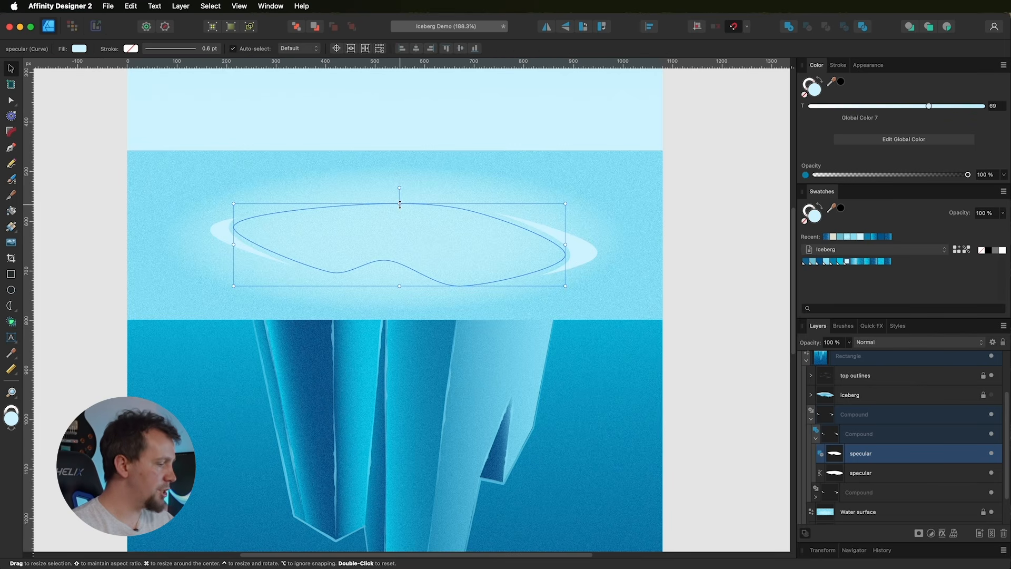
{"action": "left_click_drag", "start_coordinate": [399, 205], "coordinate": [400, 198]}
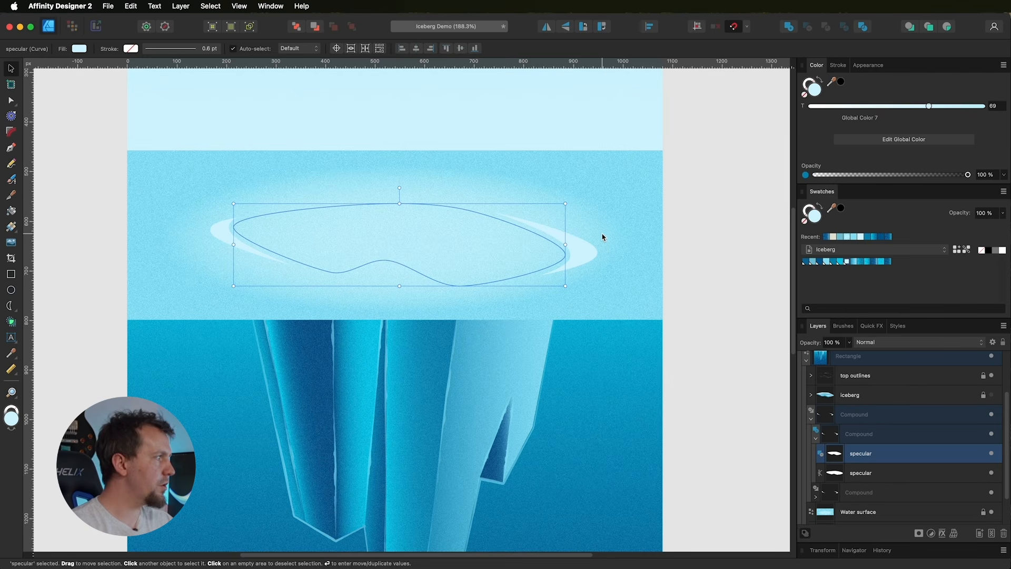
{"action": "key", "text": "super"}
{"action": "left_click_drag", "start_coordinate": [401, 203], "coordinate": [401, 216]}
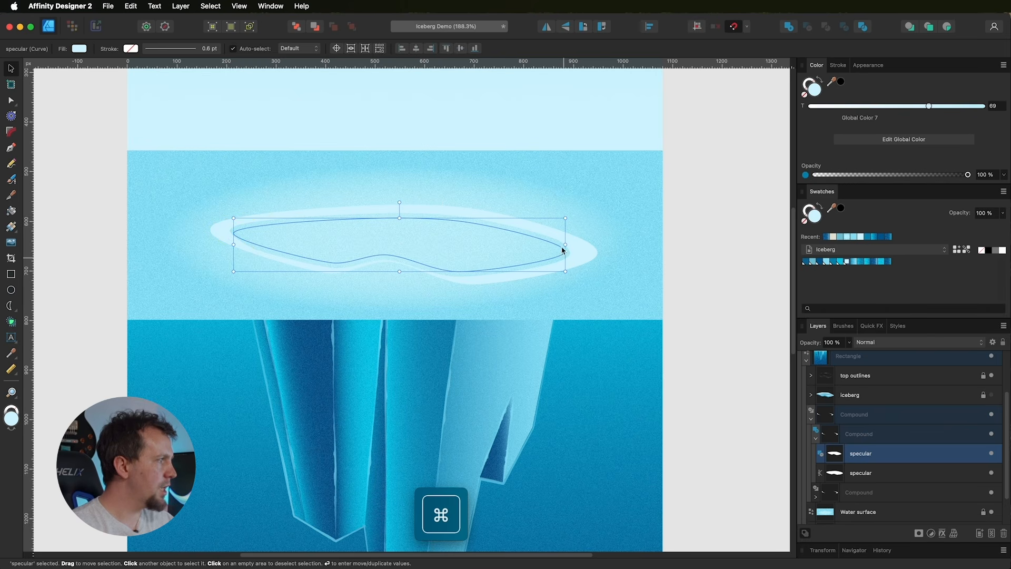
{"action": "left_click_drag", "start_coordinate": [564, 244], "coordinate": [606, 246]}
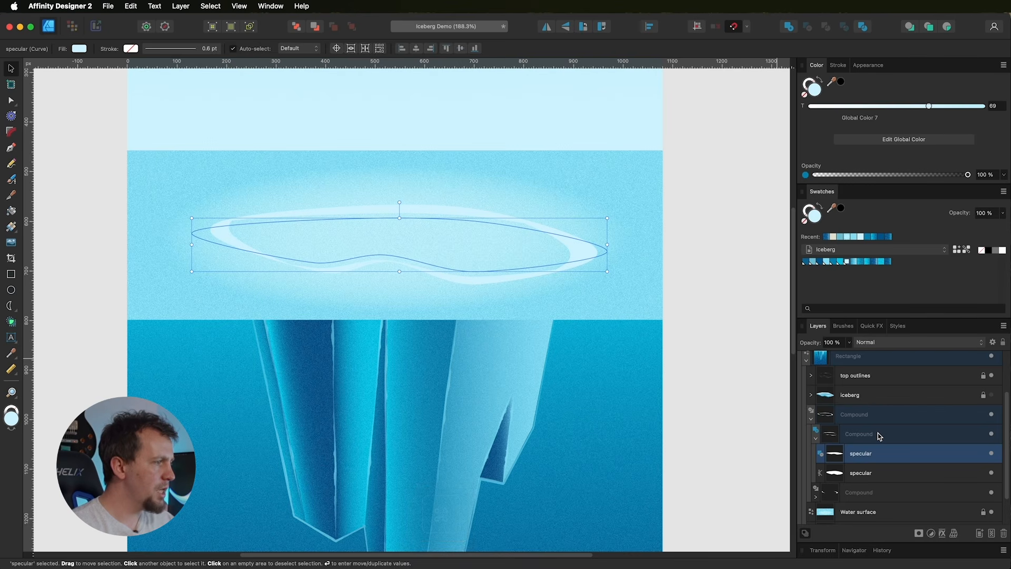
Step: Set the contour radius of the upper nested compound to -13.7 px to thin its long streaks
{"action": "left_click", "coordinate": [816, 438]}
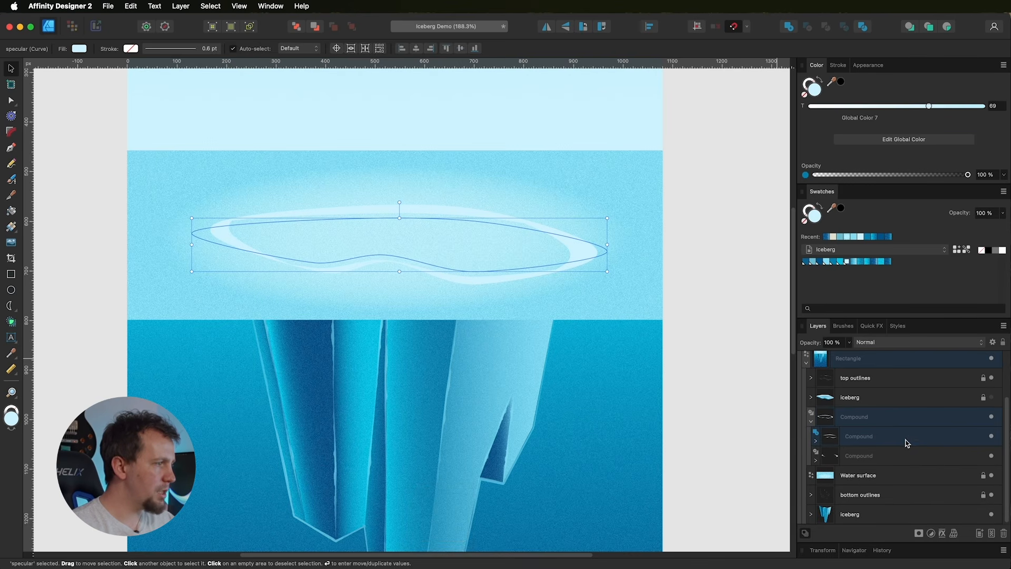
{"action": "left_click", "coordinate": [906, 437]}
{"action": "left_click", "coordinate": [10, 117]}
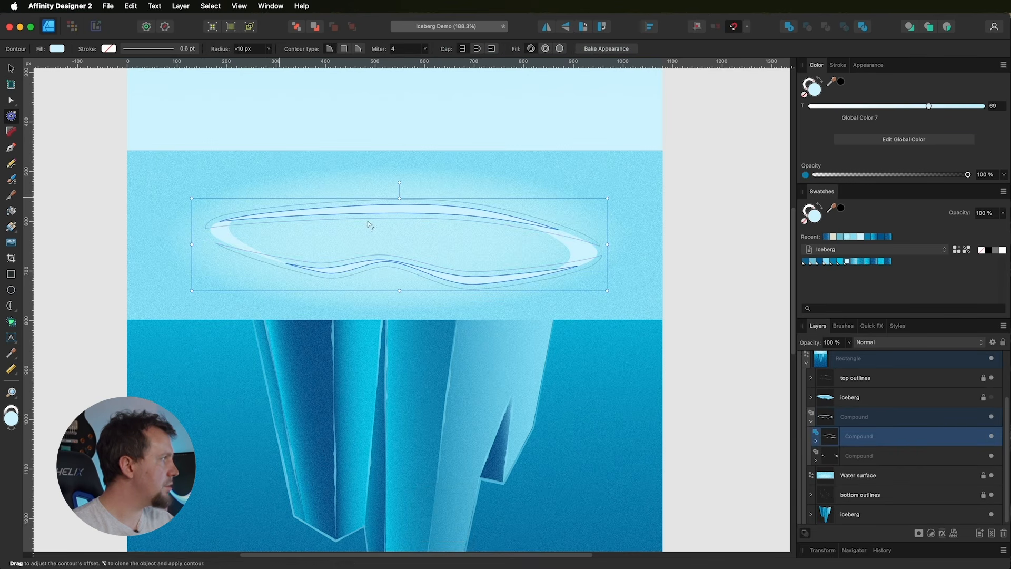
{"action": "mouse_move", "coordinate": [559, 254]}
{"action": "left_mouse_down"}
{"action": "mouse_move", "coordinate": [537, 255]}
{"action": "mouse_move", "coordinate": [558, 254]}
{"action": "left_mouse_up"}
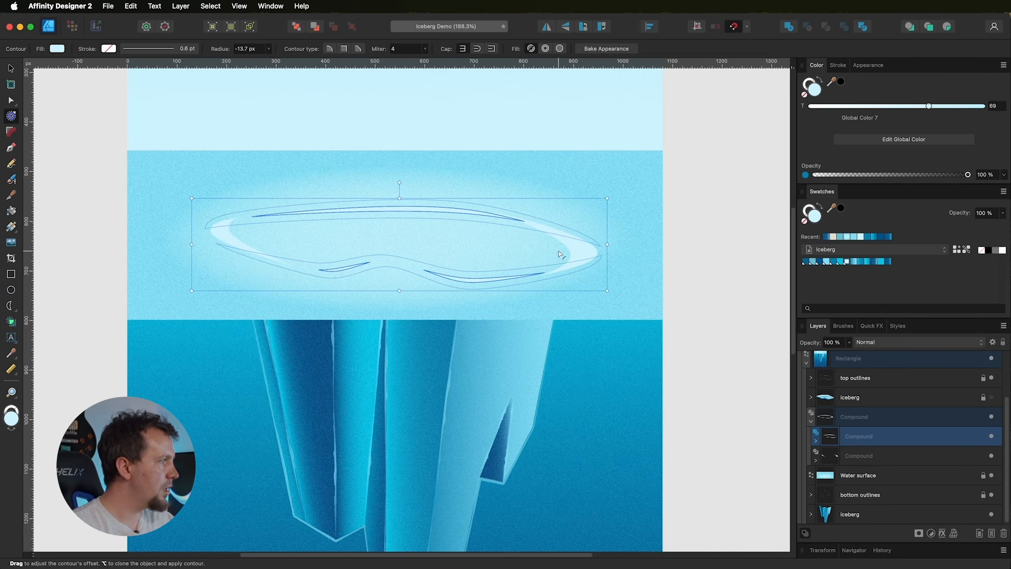
Step: Set the contour radius of the lower nested compound to -14.3 px to slim its end crescents
{"action": "left_click", "coordinate": [874, 458]}
{"action": "left_click_drag", "start_coordinate": [569, 262], "coordinate": [569, 263]}
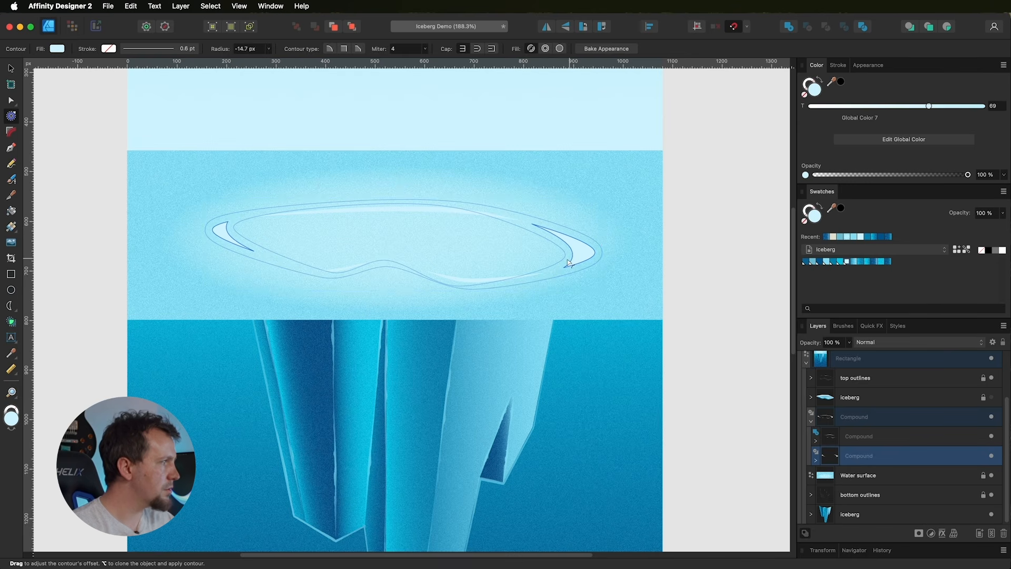
{"action": "left_click_drag", "start_coordinate": [569, 262], "coordinate": [569, 262]}
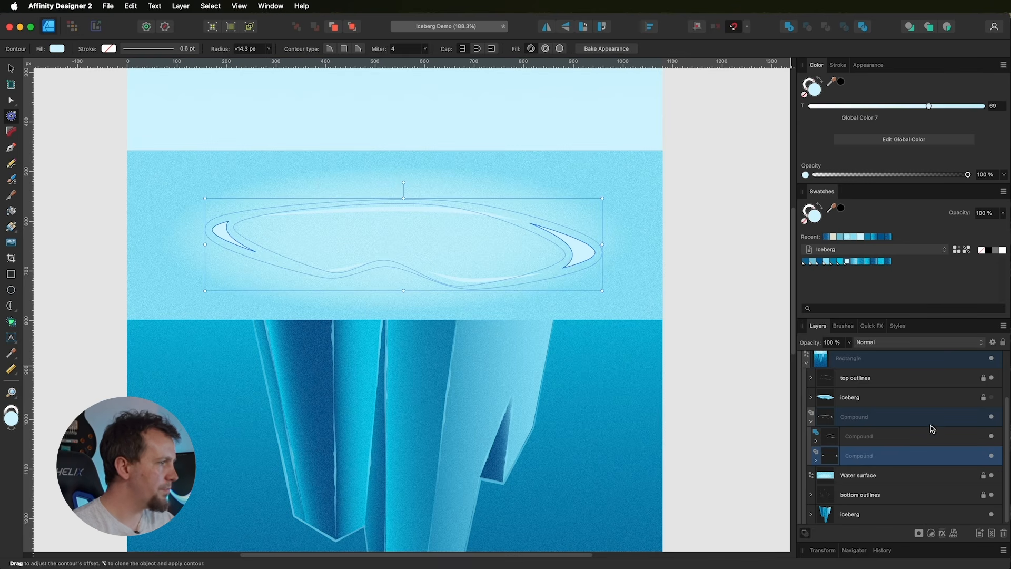
Step: Enlarge the upper nested compound around its centre so its streaks extend past the end crescents
{"action": "left_click", "coordinate": [887, 421]}
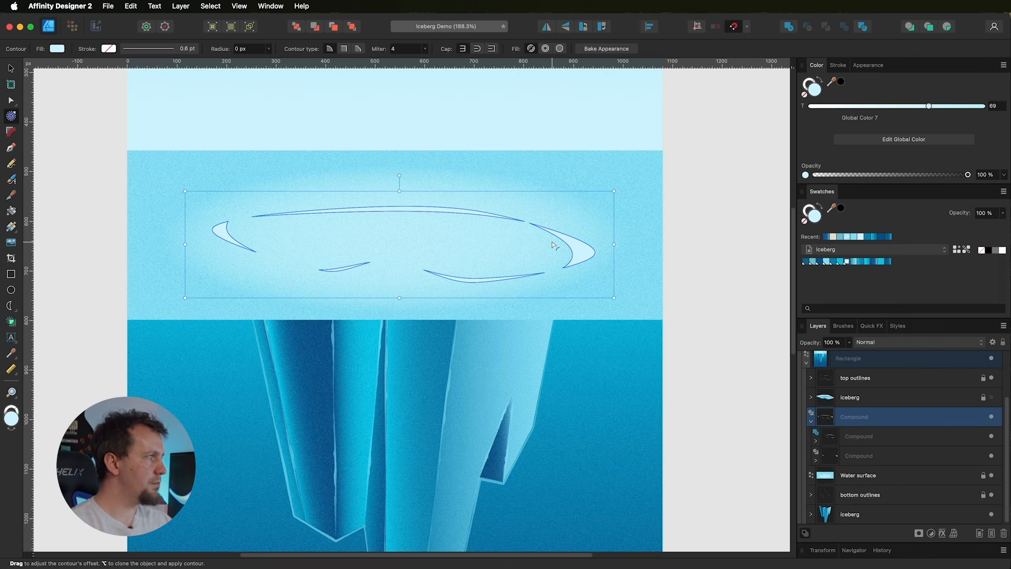
{"action": "left_click_drag", "start_coordinate": [556, 245], "coordinate": [494, 248]}
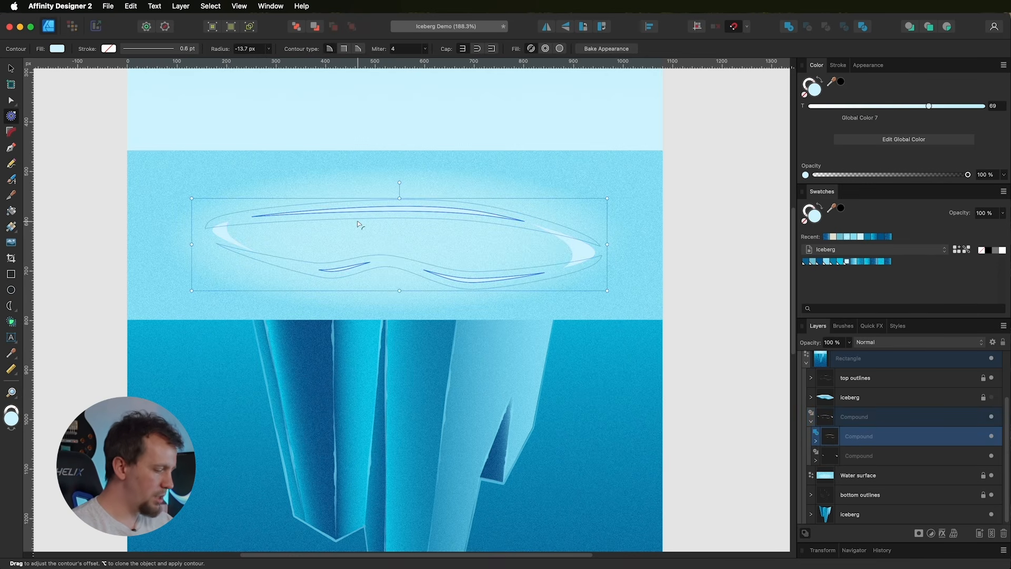
{"action": "key", "text": "v"}
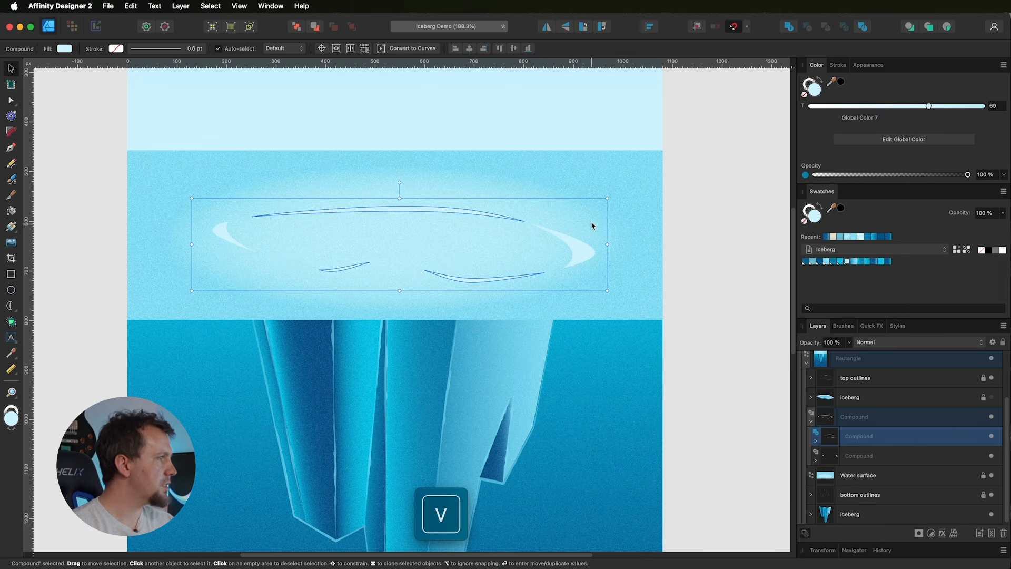
{"action": "left_click_drag", "start_coordinate": [611, 198], "coordinate": [633, 192]}
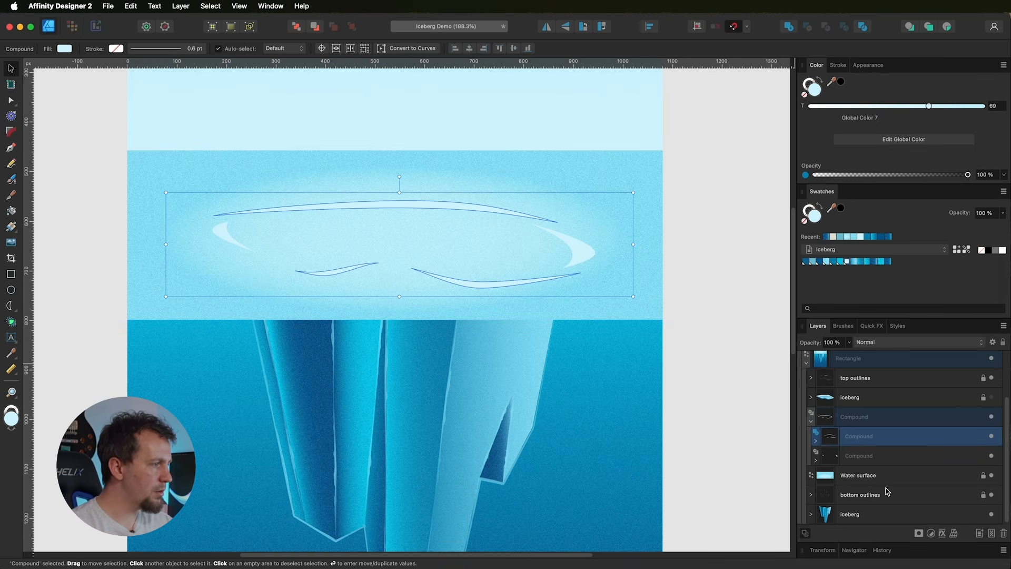
Step: Make the upper iceberg and Bear layers visible again
{"action": "left_click", "coordinate": [987, 399]}
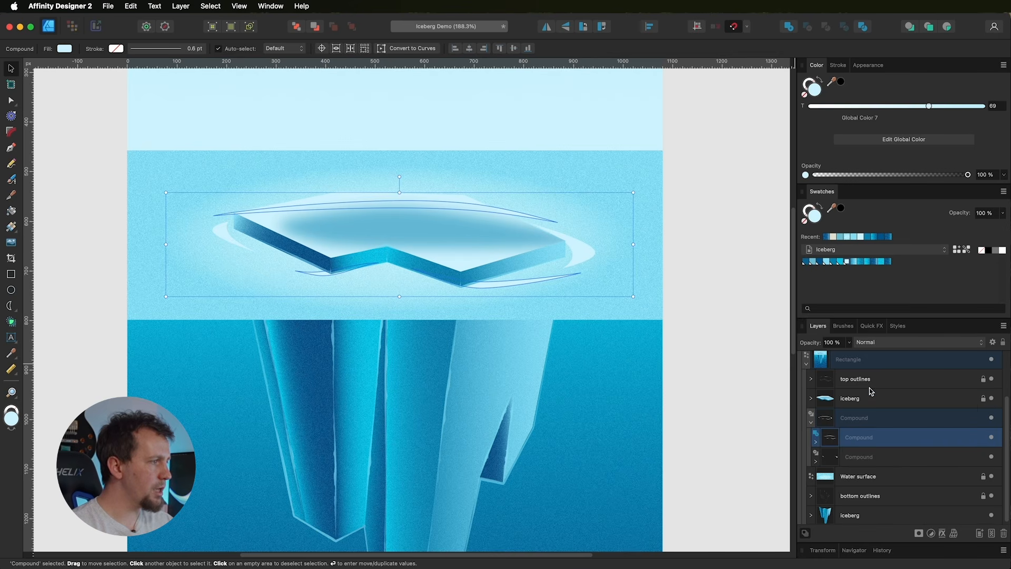
{"action": "scroll", "coordinate": [871, 383], "scroll_direction": "up", "scroll_amount": 2}
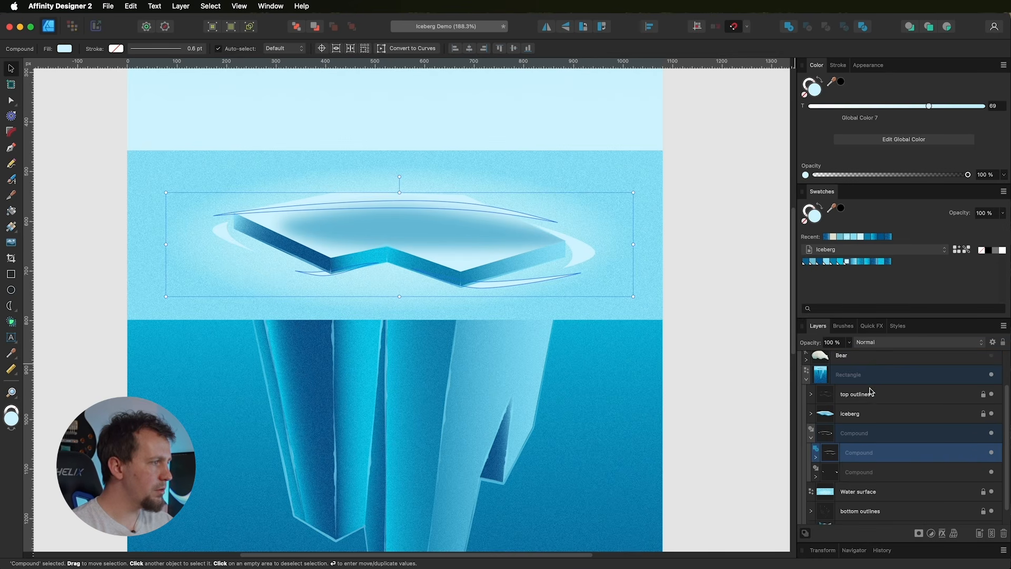
{"action": "left_click", "coordinate": [992, 361]}
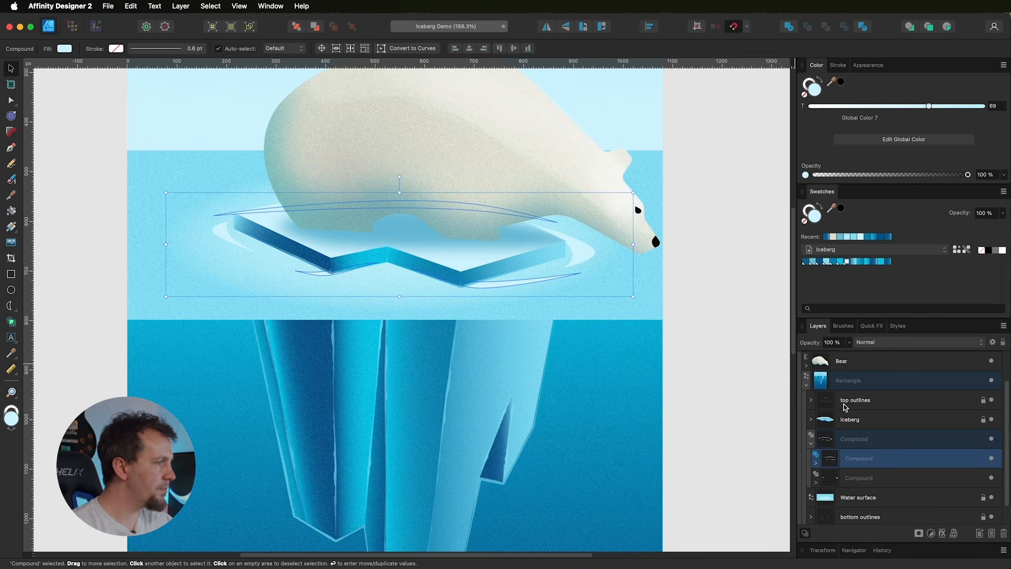
Step: Enlarge the outer specular compound around the ice slab, and adjust its height and width so the ripples surround the slab
{"action": "left_click", "coordinate": [871, 441]}
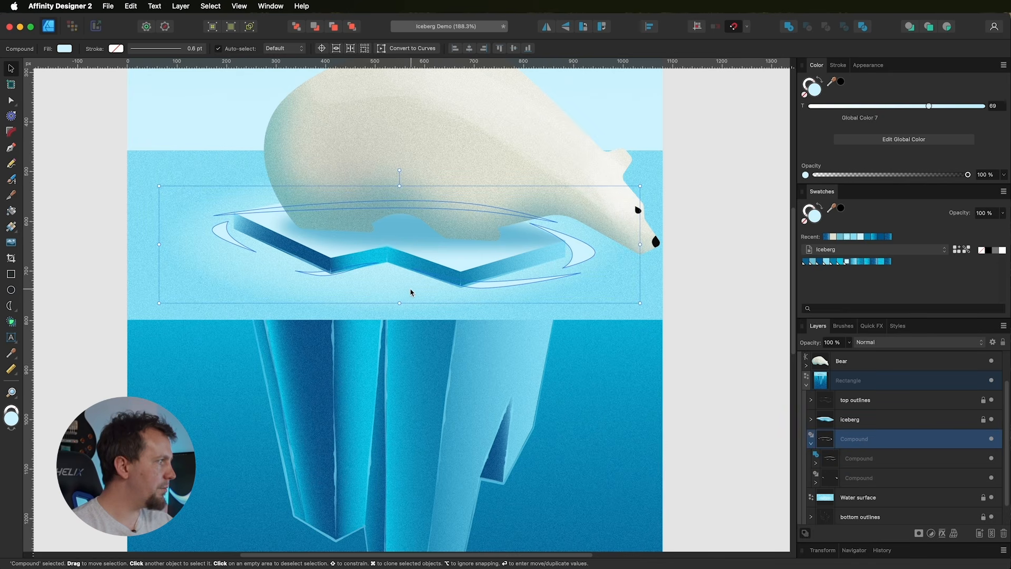
{"action": "left_click_drag", "start_coordinate": [398, 301], "coordinate": [400, 319]}
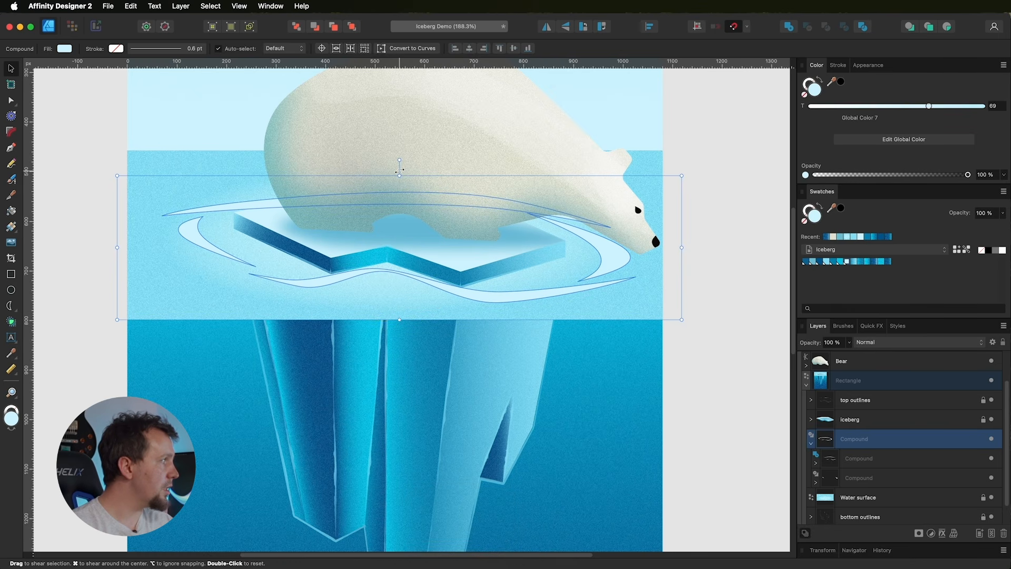
{"action": "left_click_drag", "start_coordinate": [399, 174], "coordinate": [400, 180]}
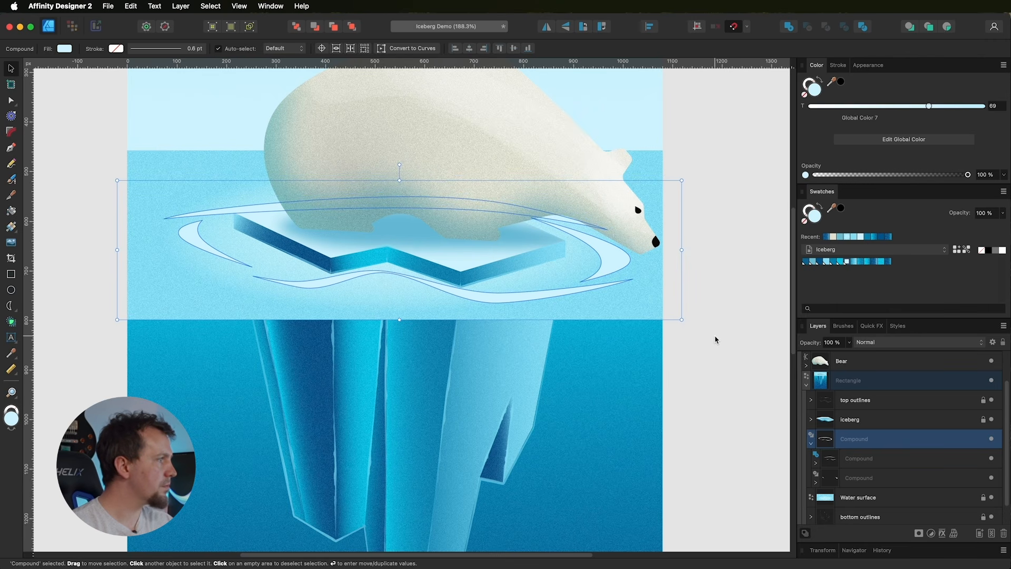
{"action": "left_click_drag", "start_coordinate": [681, 250], "coordinate": [669, 250]}
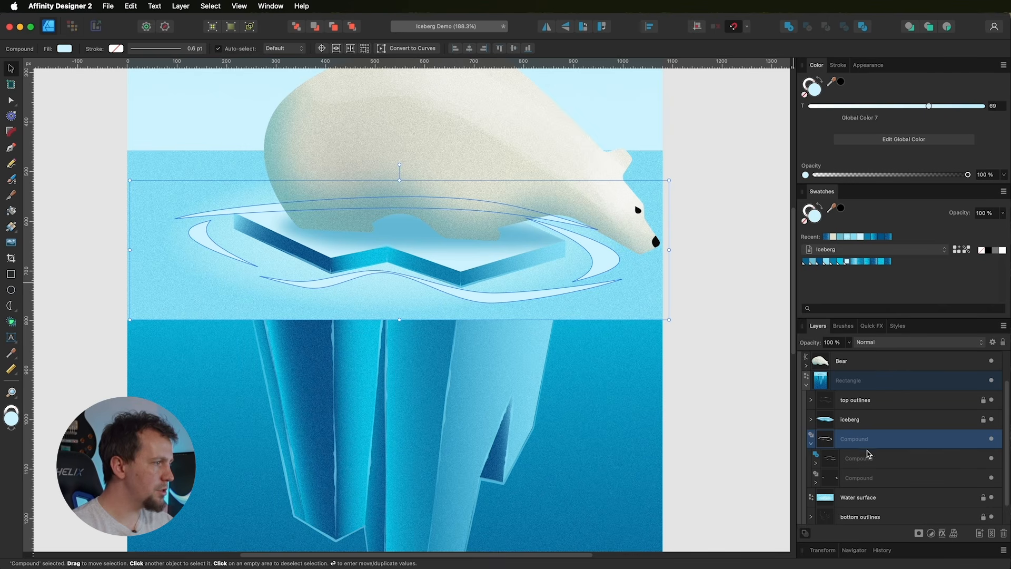
Step: Set the outer specular compound's blend mode to Lighter Color and fill it with Global Color 4 from the Iceberg palette
{"action": "left_click", "coordinate": [888, 348]}
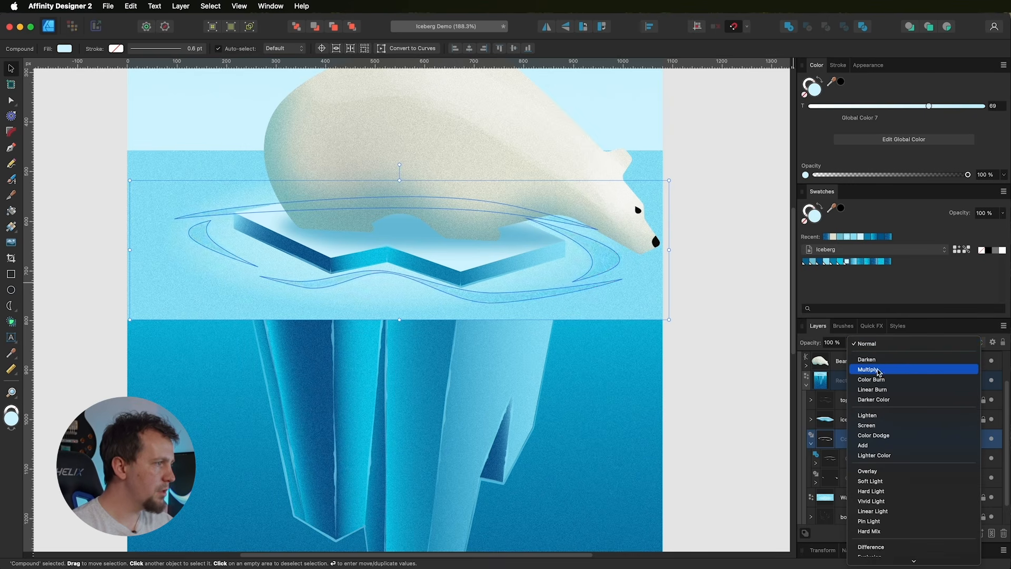
{"action": "left_click", "coordinate": [872, 455]}
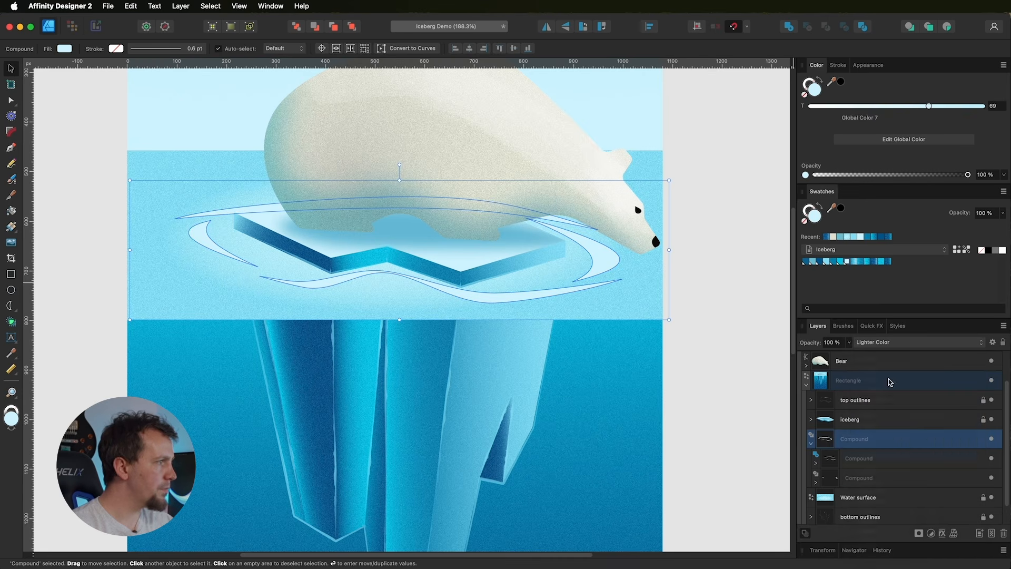
{"action": "left_click", "coordinate": [839, 261]}
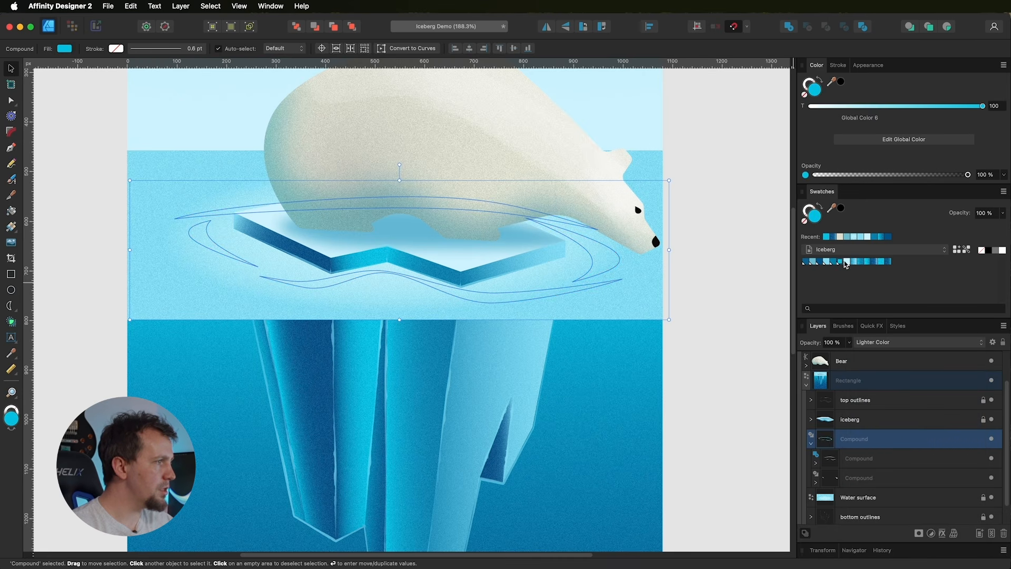
{"action": "left_click", "coordinate": [867, 261]}
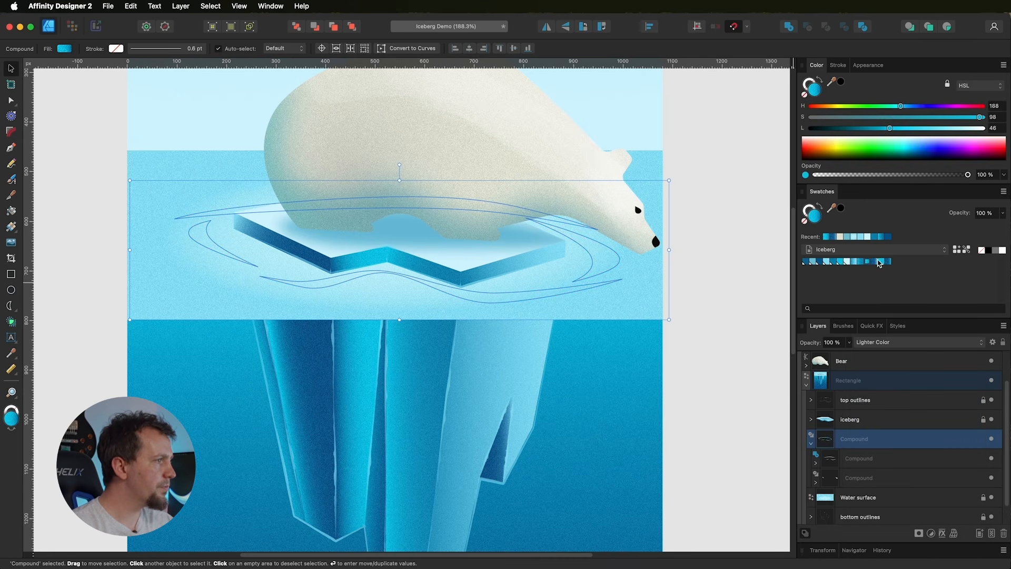
{"action": "left_click", "coordinate": [850, 262]}
{"action": "left_click", "coordinate": [839, 262]}
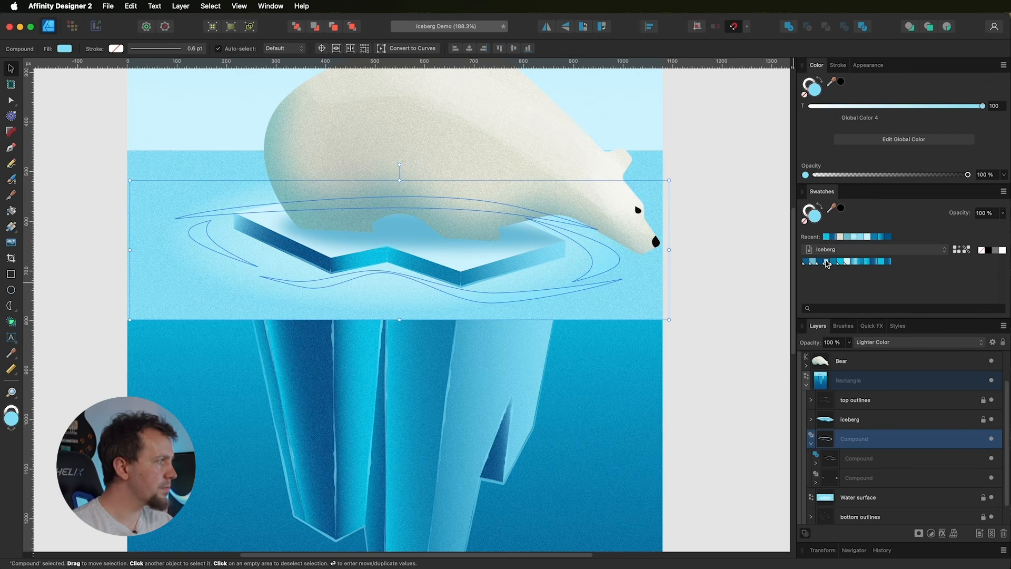
Step: Set the blend mode of the outer specular compound to Screen and deselect it
{"action": "left_click", "coordinate": [874, 342]}
{"action": "left_click", "coordinate": [877, 314]}
{"action": "key", "text": "Escape"}
{"action": "scroll", "coordinate": [458, 284], "scroll_direction": "down", "scroll_amount": 2}
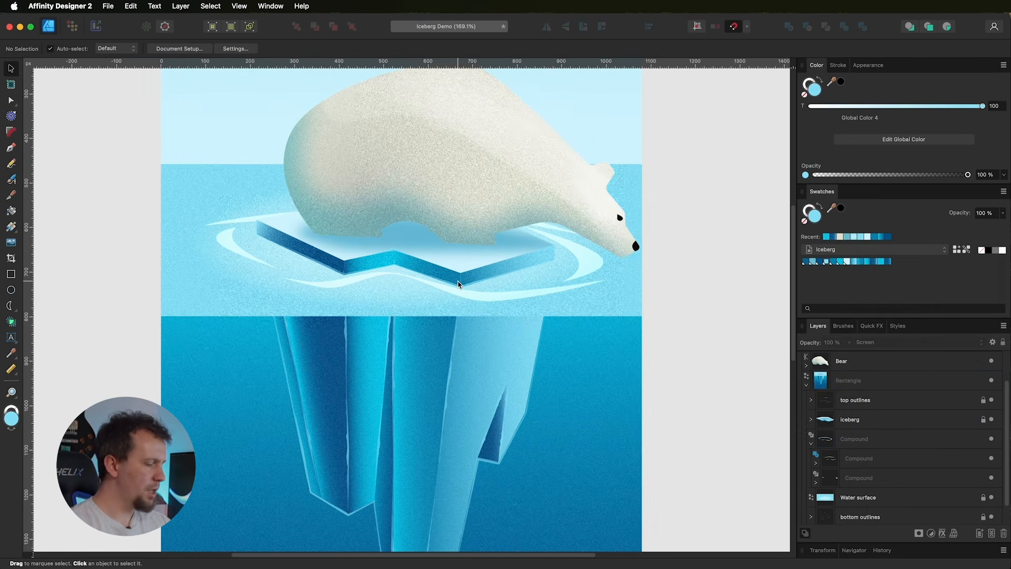
{"action": "key", "text": "super+0"}
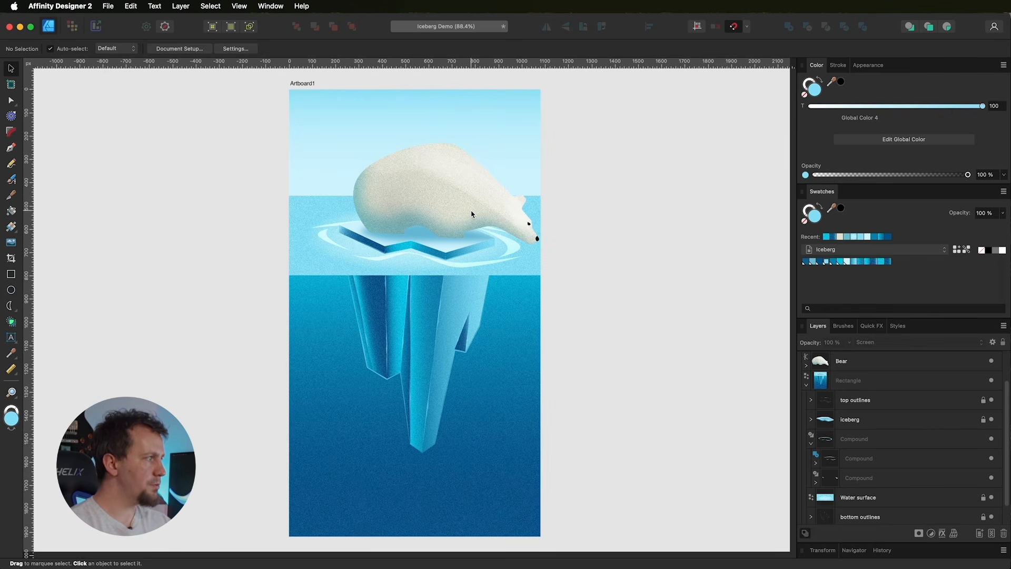
Step: Show the artboard's layer structure with the Rectangle layer expanded and its Bear and ripple compound collapsed
{"action": "key", "text": "super+a"}
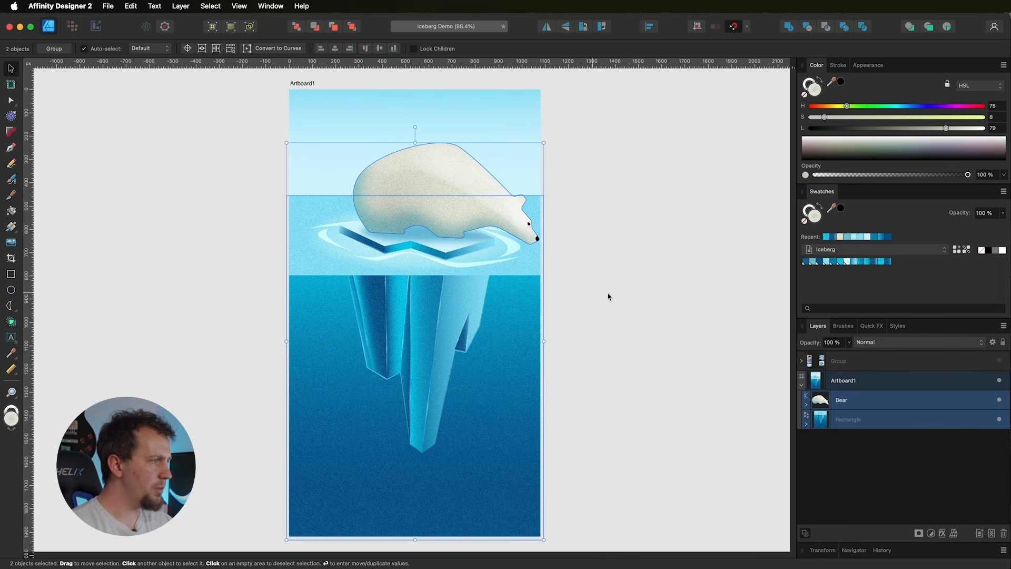
{"action": "left_click", "coordinate": [806, 406]}
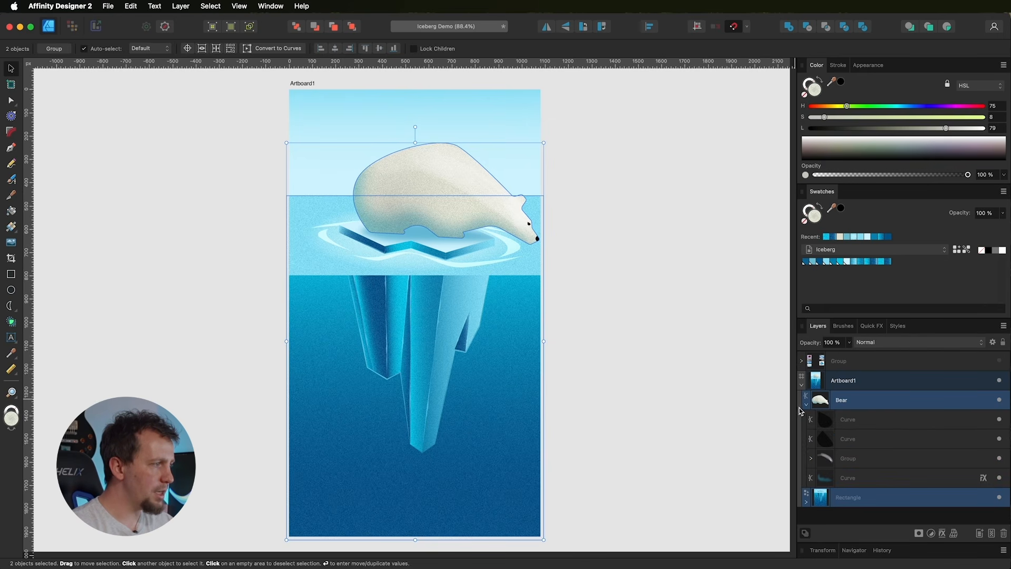
{"action": "left_click", "coordinate": [805, 406]}
{"action": "left_click", "coordinate": [806, 425]}
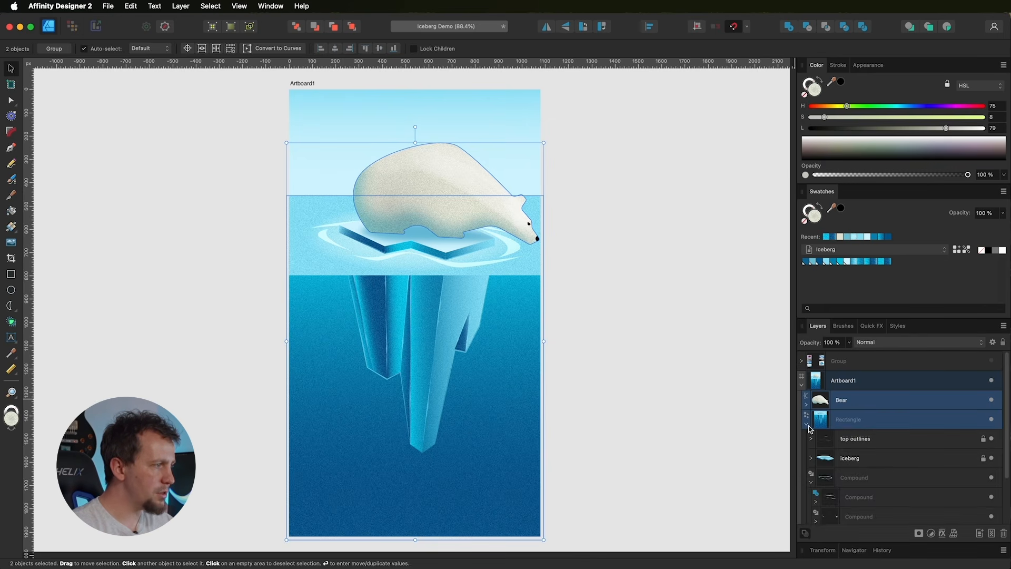
{"action": "scroll", "coordinate": [817, 432], "scroll_direction": "down", "scroll_amount": 1}
{"action": "scroll", "coordinate": [818, 433], "scroll_direction": "down", "scroll_amount": 2}
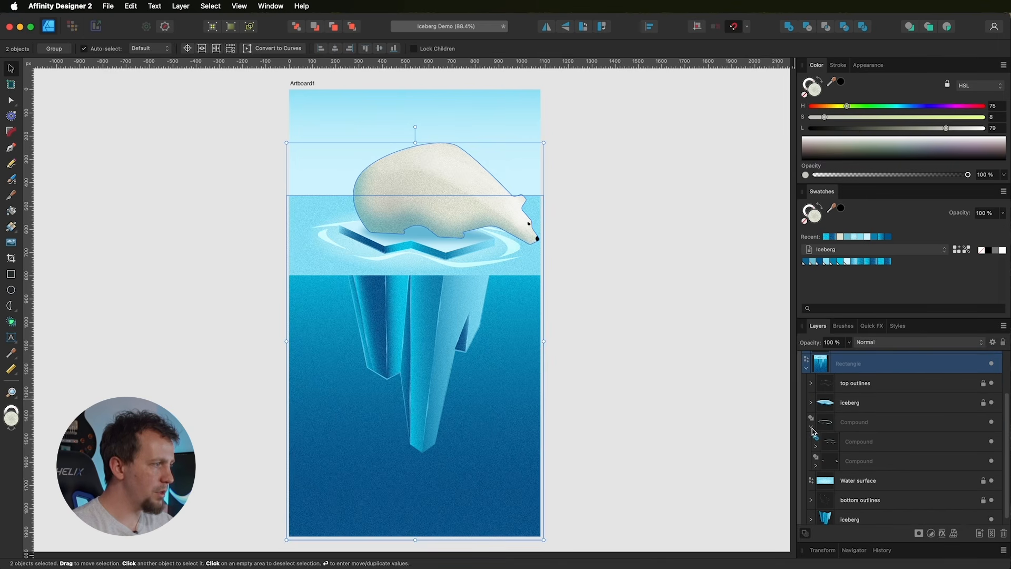
{"action": "left_click", "coordinate": [811, 426]}
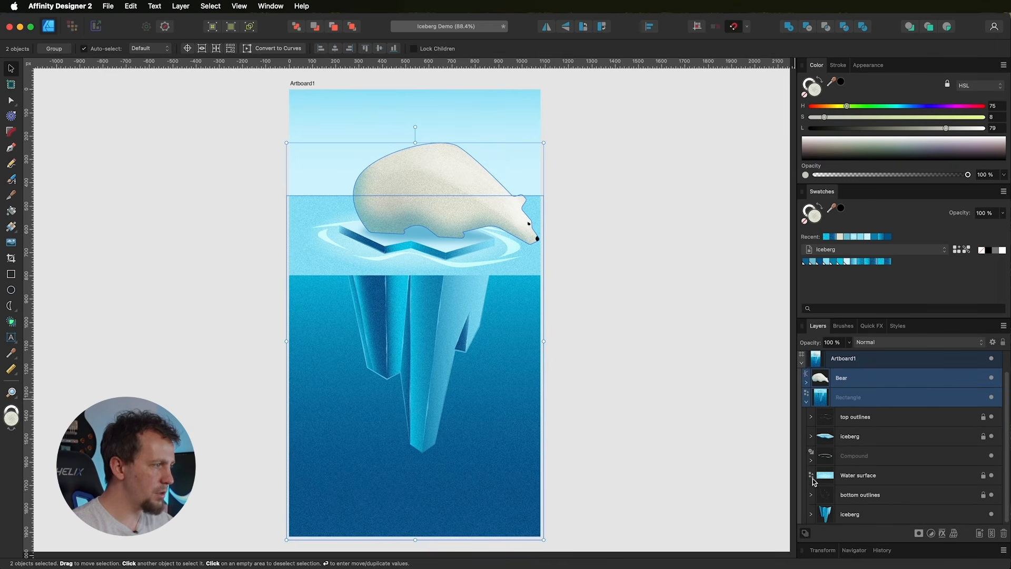
Step: Tag the Bear, both Iceberg layers, the top and bottom outlines and the ripple compound with blue, and deselect them
{"action": "left_click", "coordinate": [866, 499]}
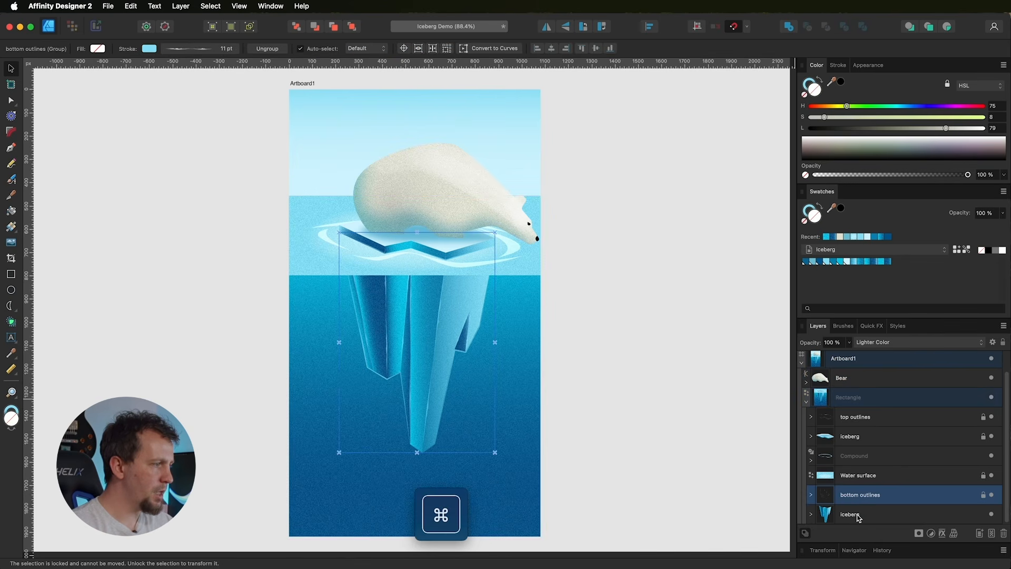
{"action": "left_click", "coordinate": [861, 516]}
{"action": "left_click", "coordinate": [864, 500], "text": "super"}
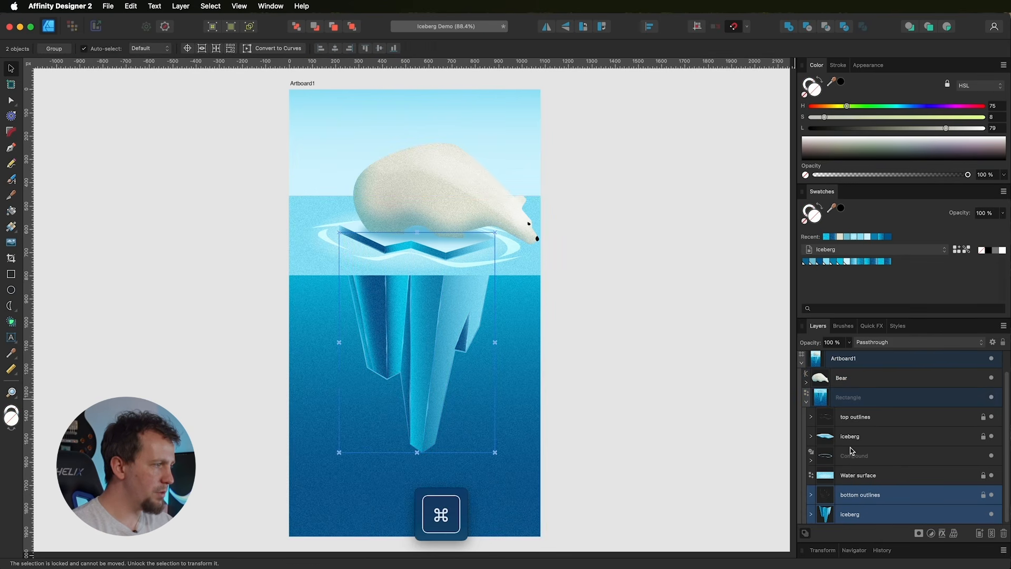
{"action": "left_click", "coordinate": [865, 458], "text": "super"}
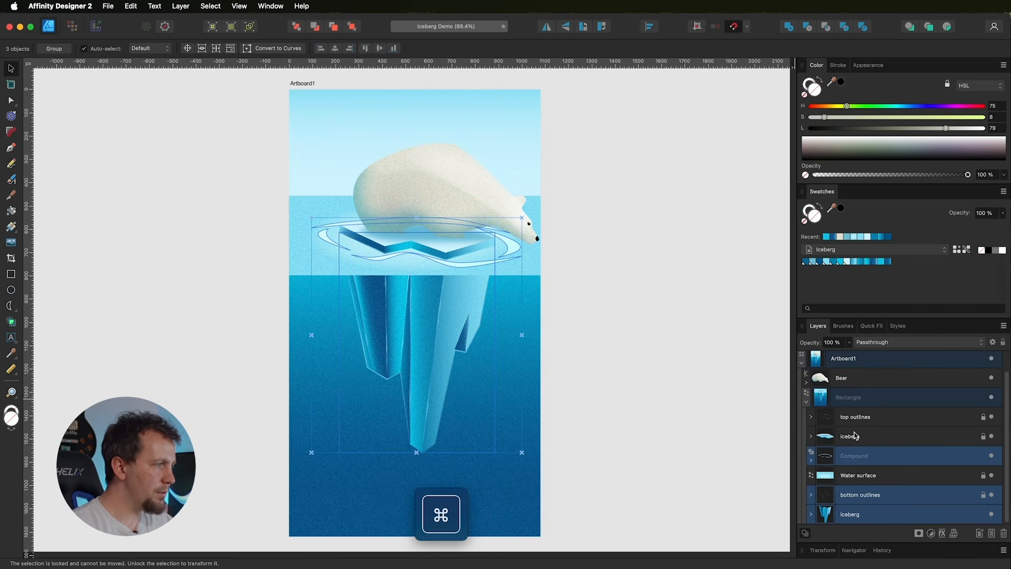
{"action": "left_click", "coordinate": [854, 435], "text": "super"}
{"action": "left_click", "coordinate": [875, 422], "text": "super"}
{"action": "left_click", "coordinate": [864, 379], "text": "super"}
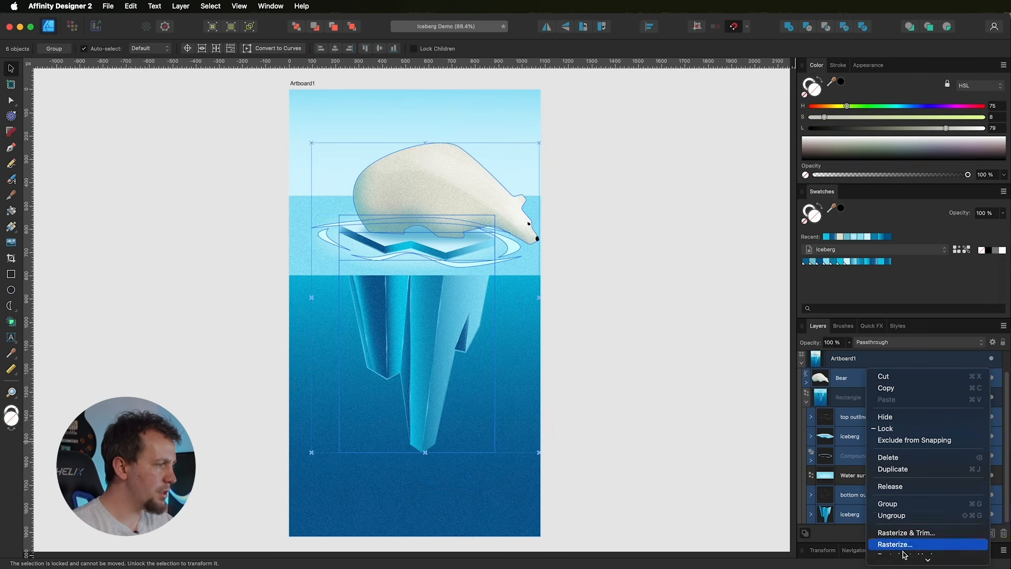
{"action": "mouse_move", "coordinate": [903, 566]}
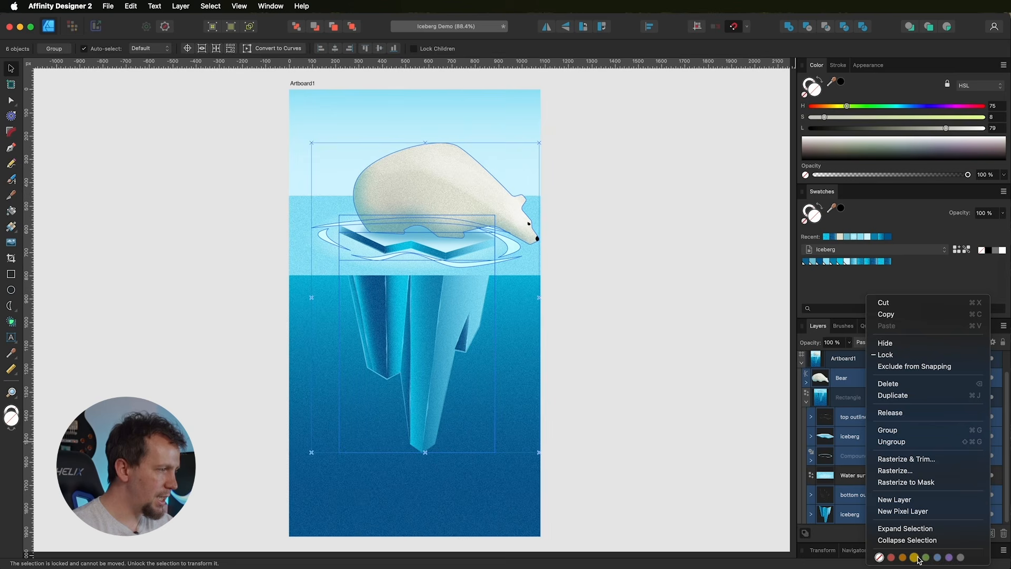
{"action": "left_click", "coordinate": [937, 556]}
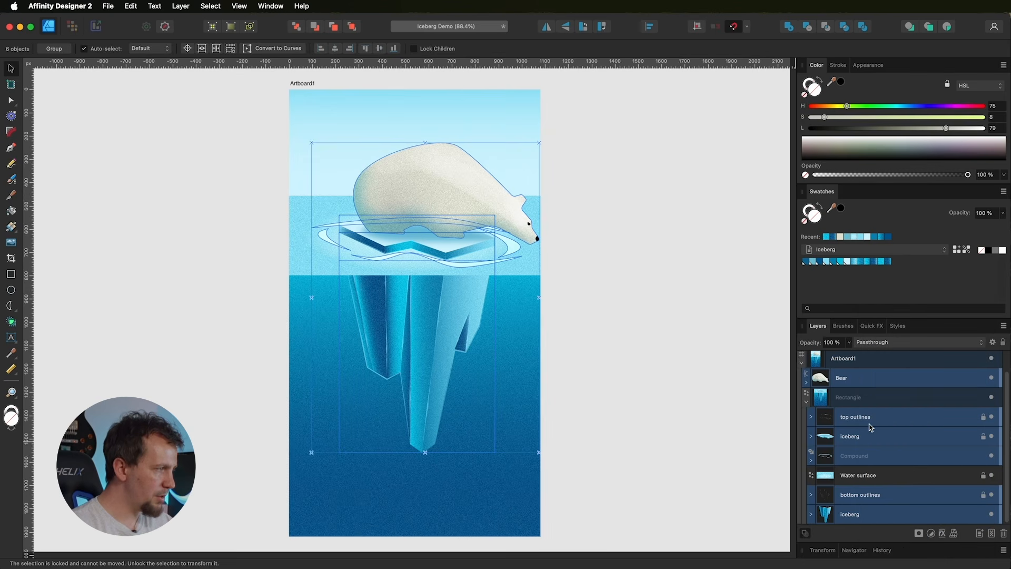
{"action": "key", "text": "super+d"}
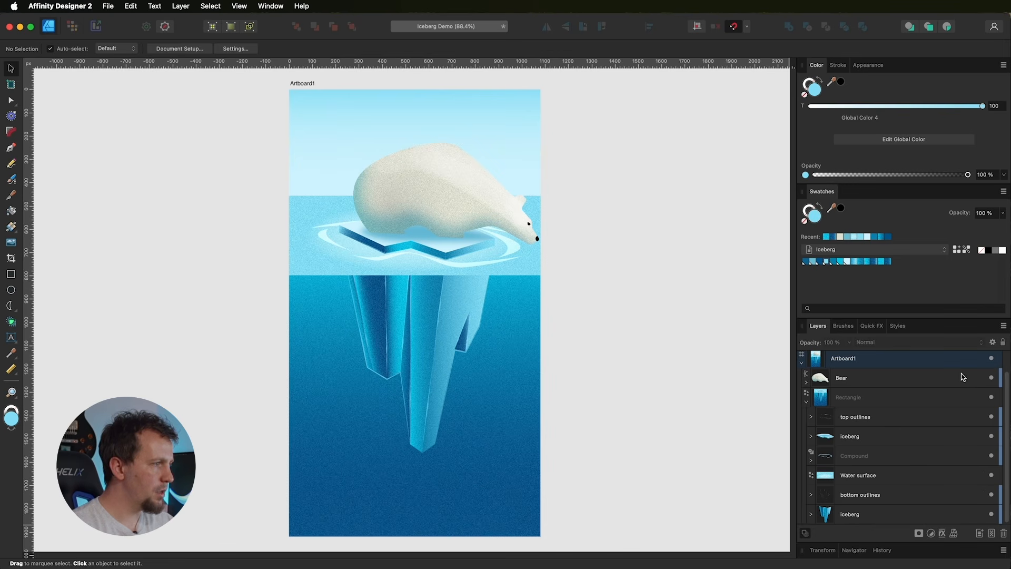
Step: Select all objects sharing the Bear layer's tag color, scale them down, and reposition them within the artboard
{"action": "left_click", "coordinate": [926, 378]}
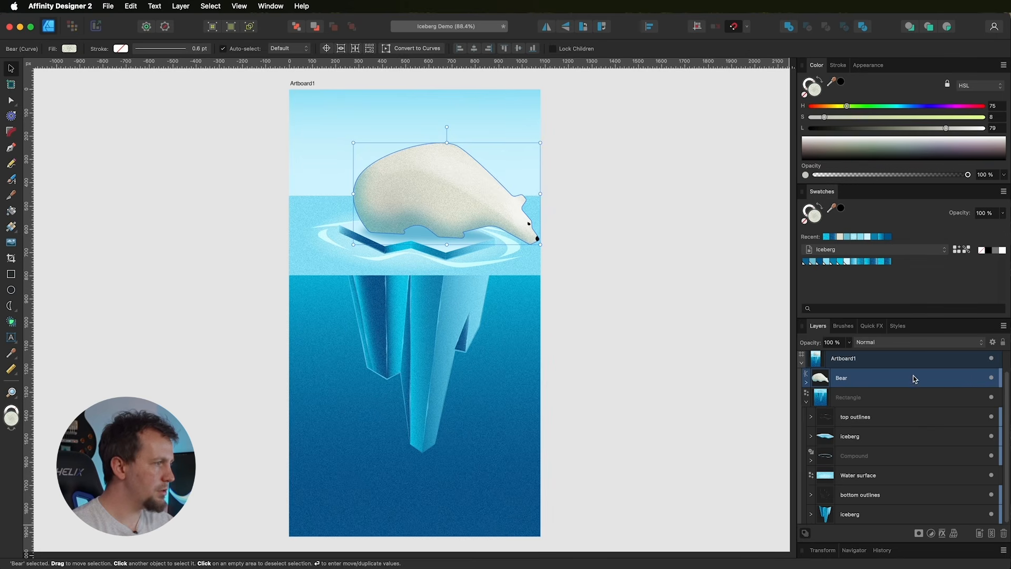
{"action": "left_click", "coordinate": [209, 6]}
{"action": "mouse_move", "coordinate": [237, 173]}
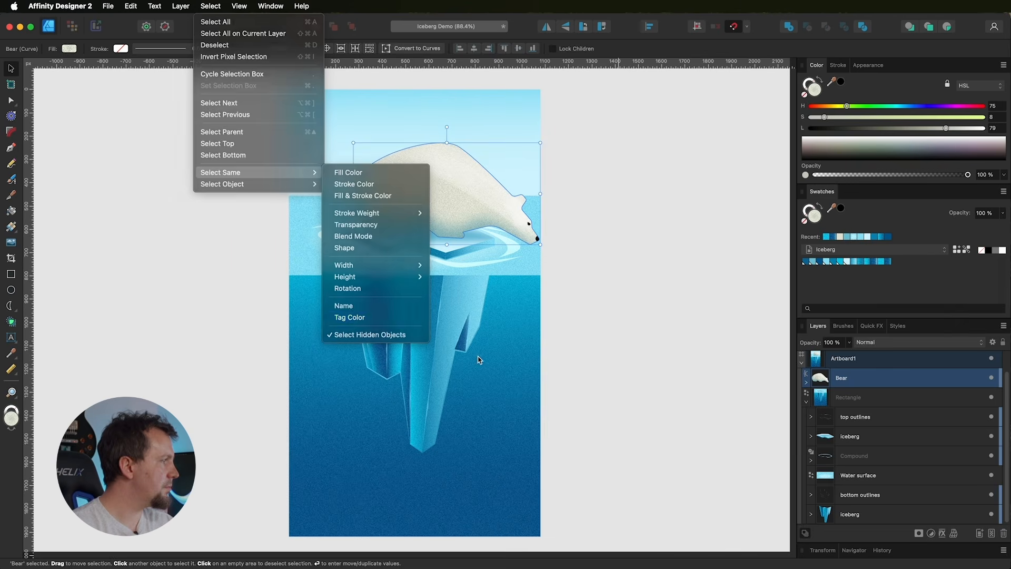
{"action": "left_click", "coordinate": [350, 318]}
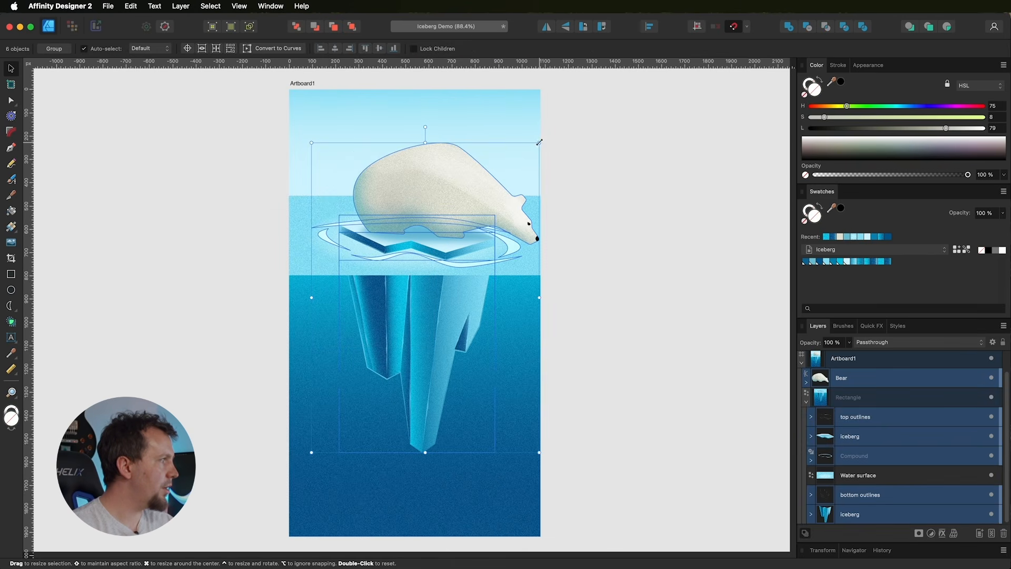
{"action": "left_click_drag", "start_coordinate": [537, 143], "coordinate": [525, 162]}
{"action": "left_click_drag", "start_coordinate": [409, 225], "coordinate": [406, 212]}
{"action": "left_click_drag", "start_coordinate": [522, 150], "coordinate": [516, 153]}
{"action": "left_click_drag", "start_coordinate": [427, 215], "coordinate": [426, 211]}
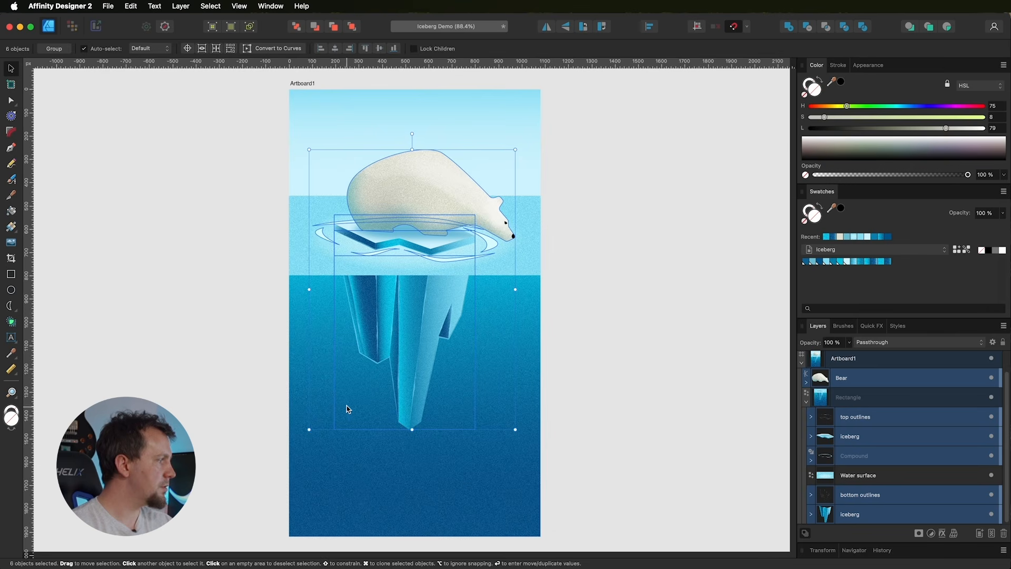
{"action": "left_click_drag", "start_coordinate": [309, 430], "coordinate": [314, 423]}
{"action": "left_click", "coordinate": [633, 334]}
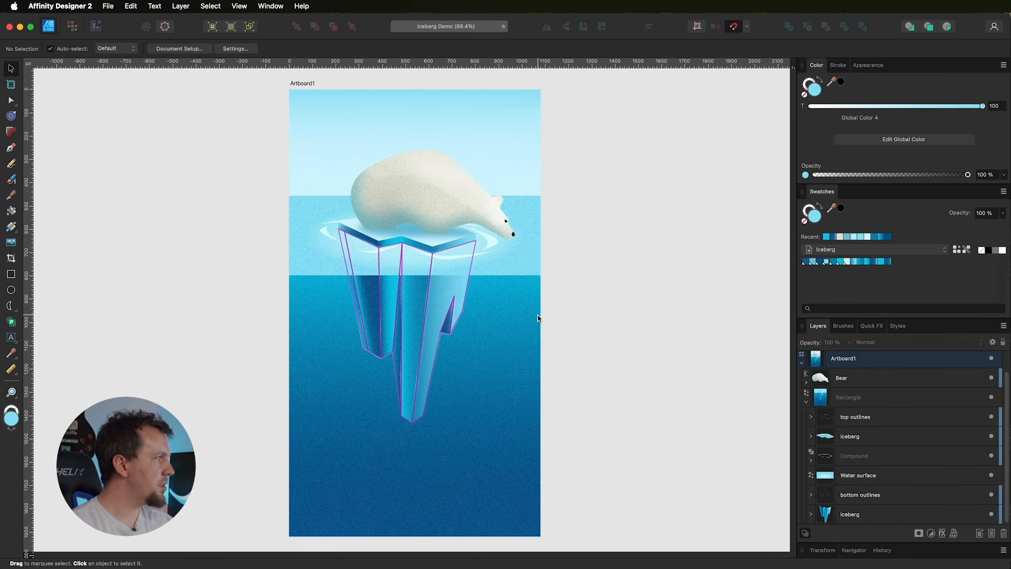
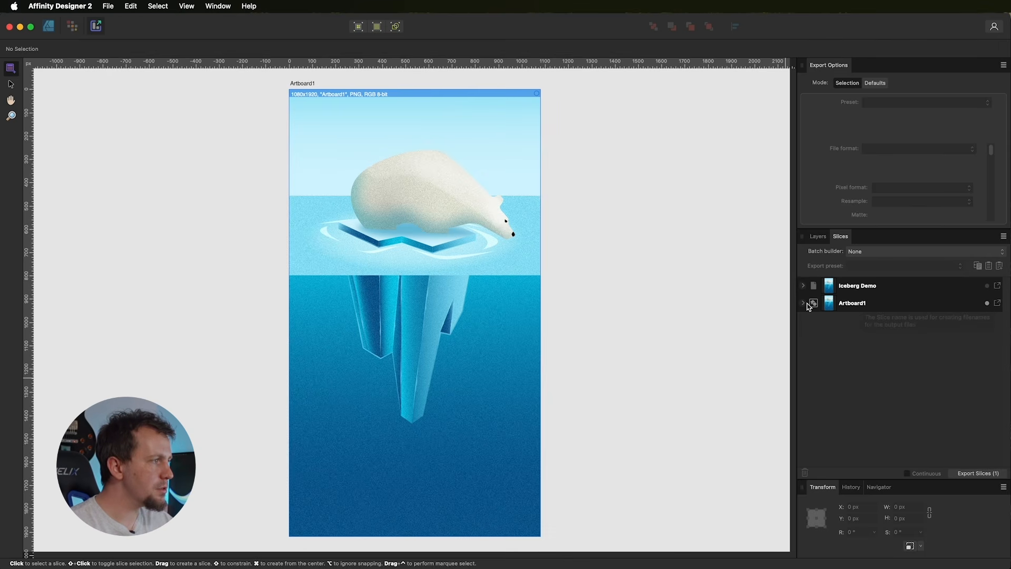
Step: Add a second PNG export at 2x scale to the Artboard1 slice
{"action": "left_click", "coordinate": [803, 302]}
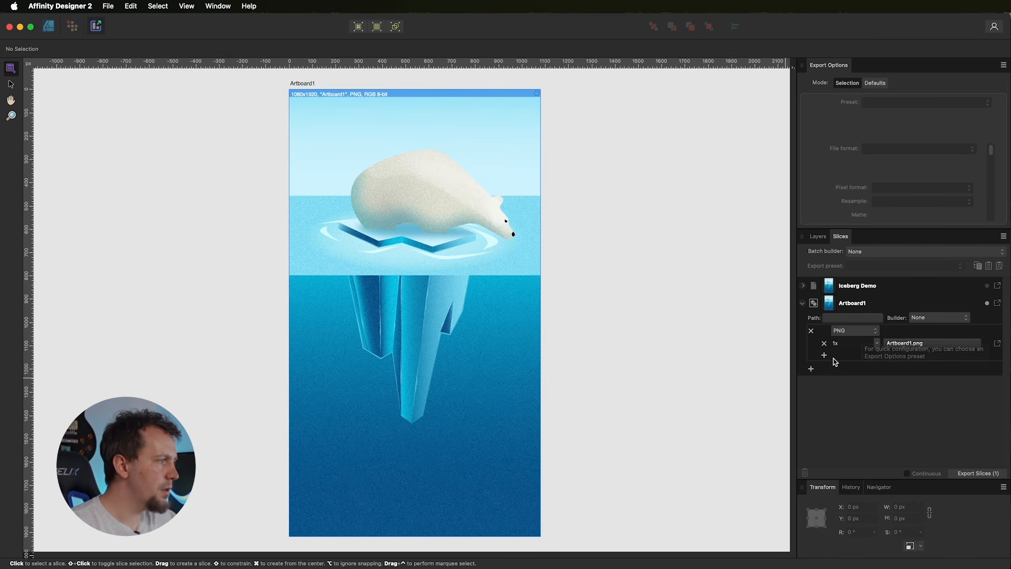
{"action": "left_click", "coordinate": [810, 370]}
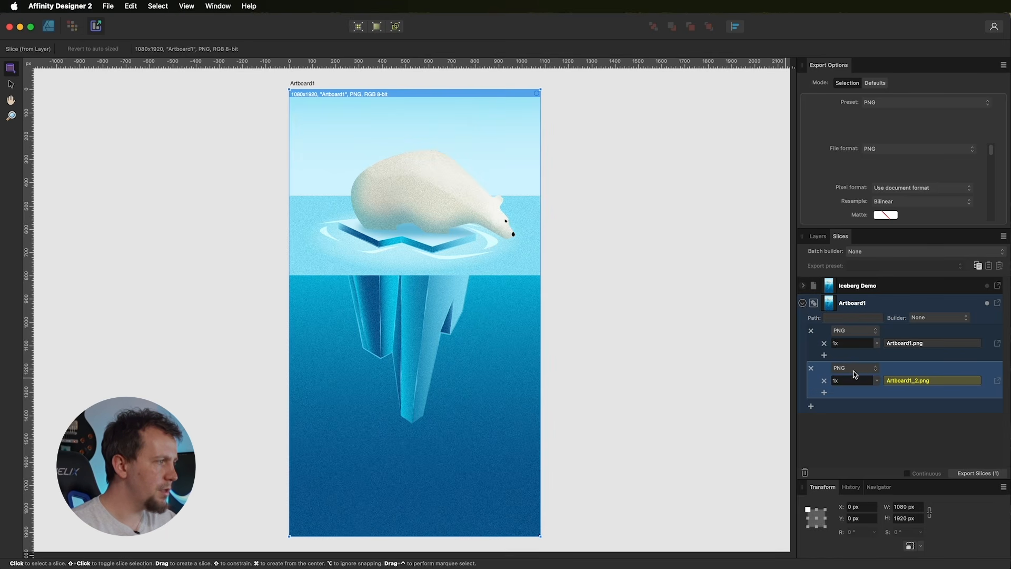
{"action": "left_click", "coordinate": [876, 381]}
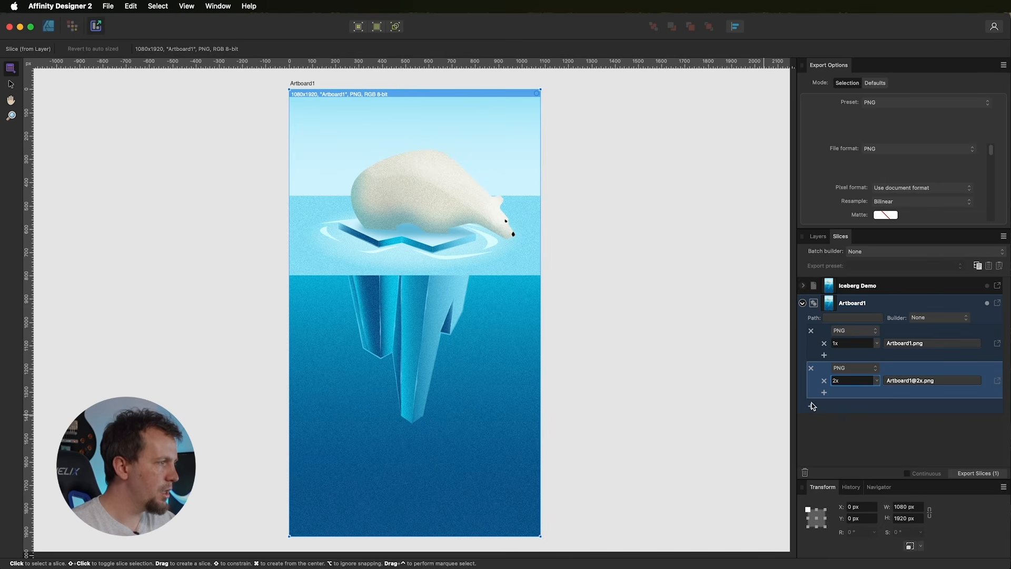
Step: Add a third export format to the Artboard1 slice using the SVG (for export) preset
{"action": "left_click", "coordinate": [811, 408]}
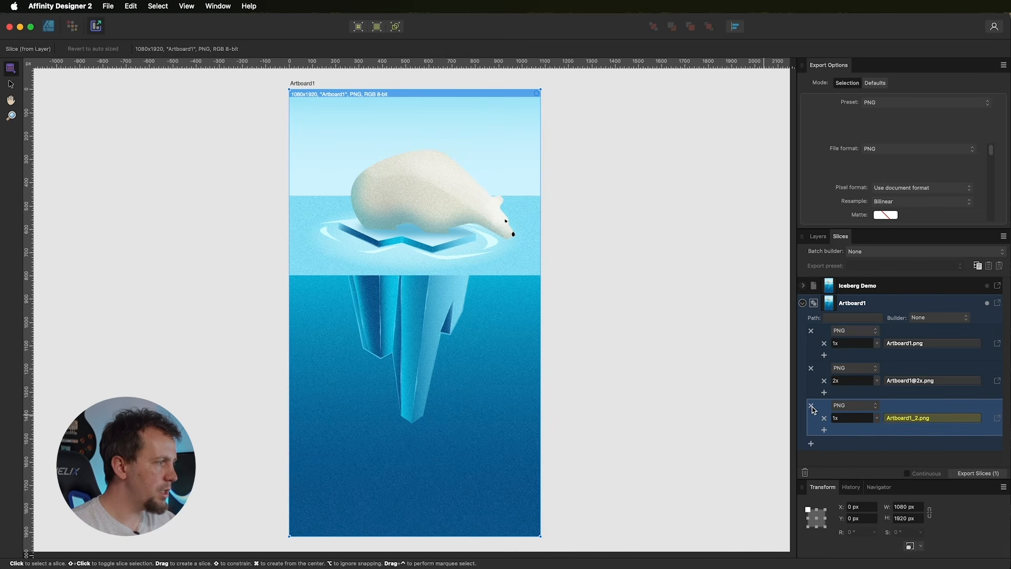
{"action": "left_click", "coordinate": [858, 406]}
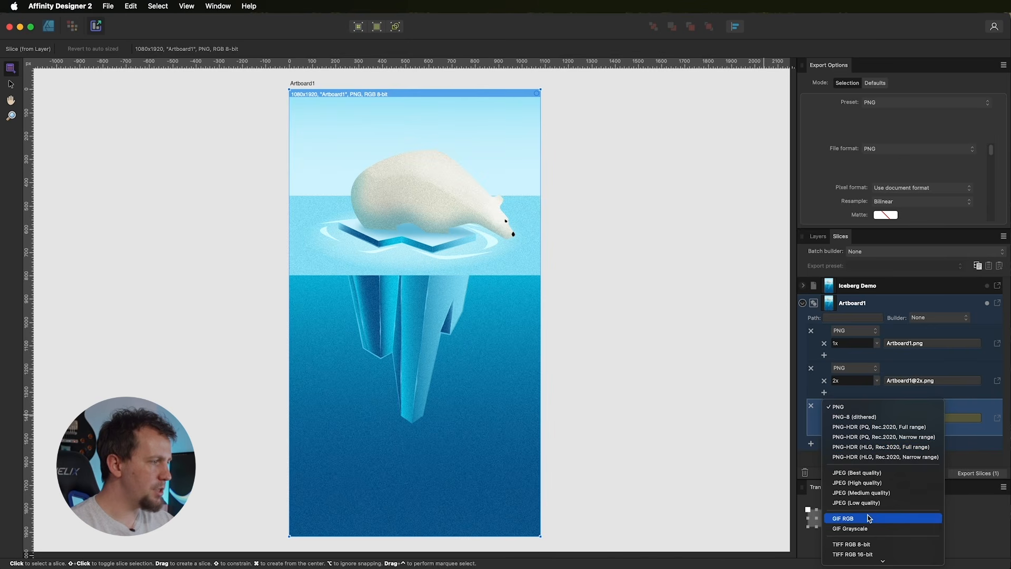
{"action": "scroll", "coordinate": [868, 518], "scroll_direction": "down", "scroll_amount": 5}
{"action": "scroll", "coordinate": [867, 520], "scroll_direction": "down", "scroll_amount": 2}
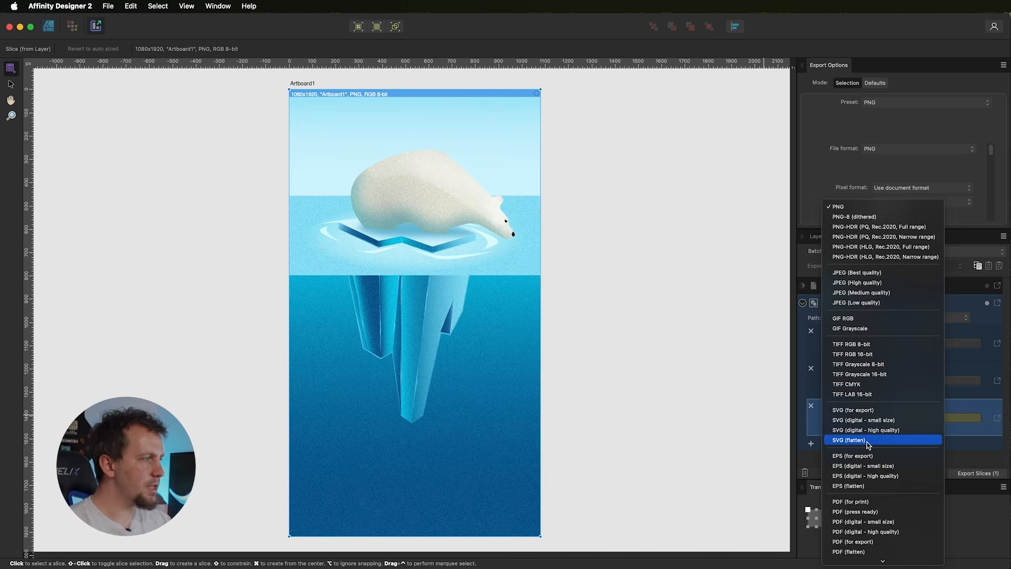
{"action": "left_click", "coordinate": [861, 413]}
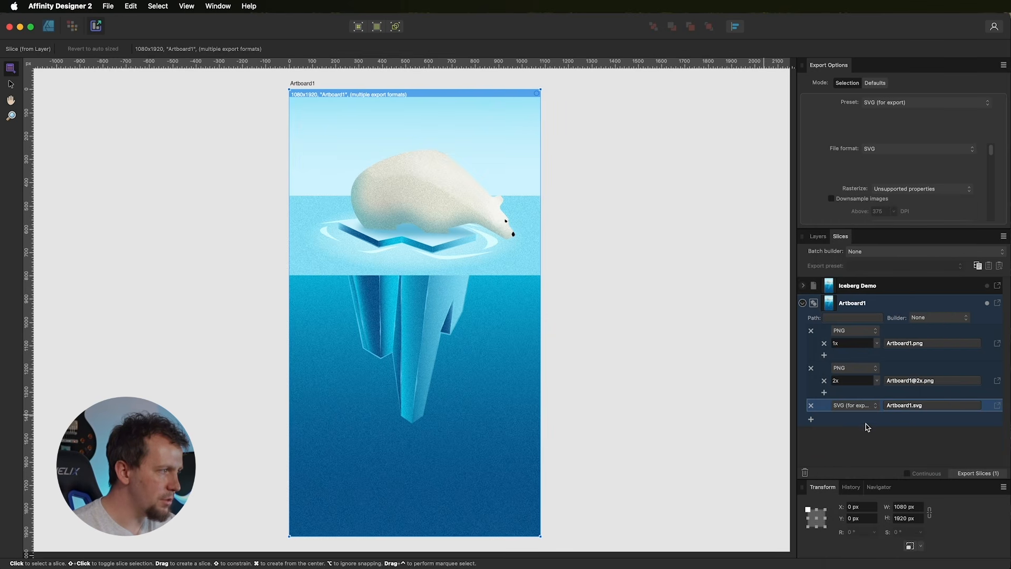
Step: Add a fourth export format to the Artboard1 slice using the WEBP (Lossless, default) preset
{"action": "left_click", "coordinate": [811, 419]}
{"action": "left_click", "coordinate": [838, 424]}
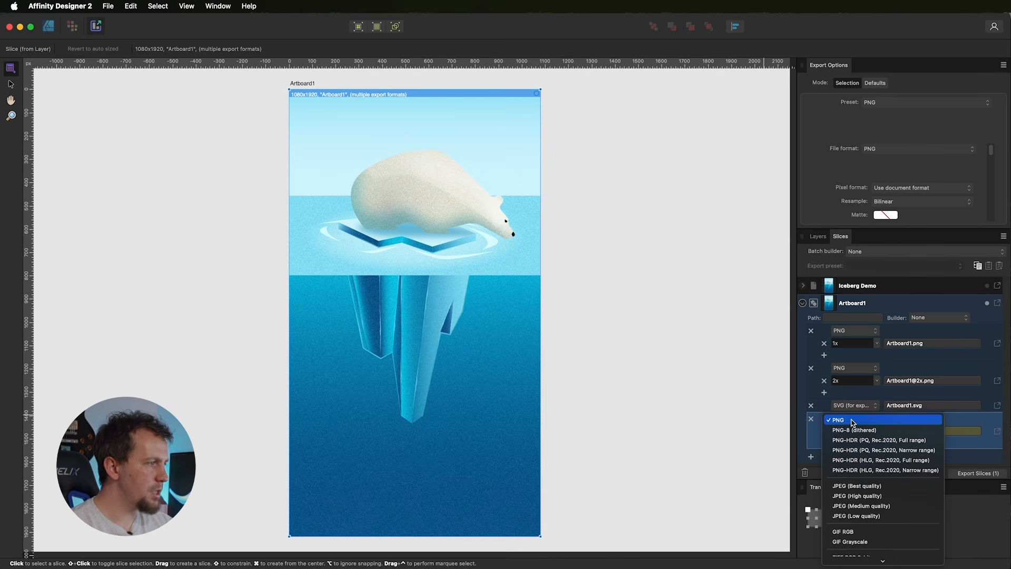
{"action": "scroll", "coordinate": [859, 458], "scroll_direction": "down", "scroll_amount": 3}
{"action": "scroll", "coordinate": [860, 455], "scroll_direction": "down", "scroll_amount": 10}
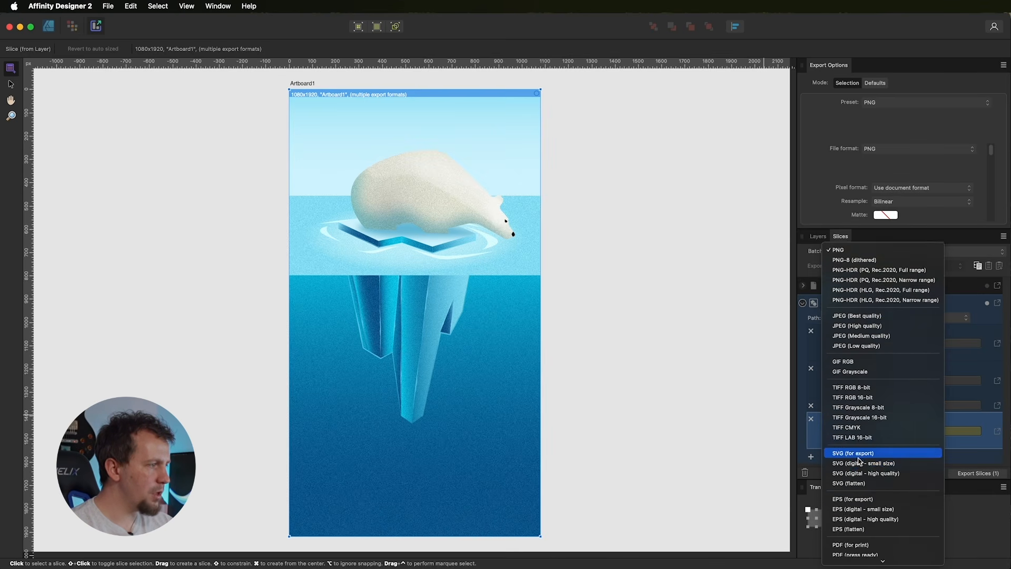
{"action": "scroll", "coordinate": [858, 469], "scroll_direction": "down", "scroll_amount": 5}
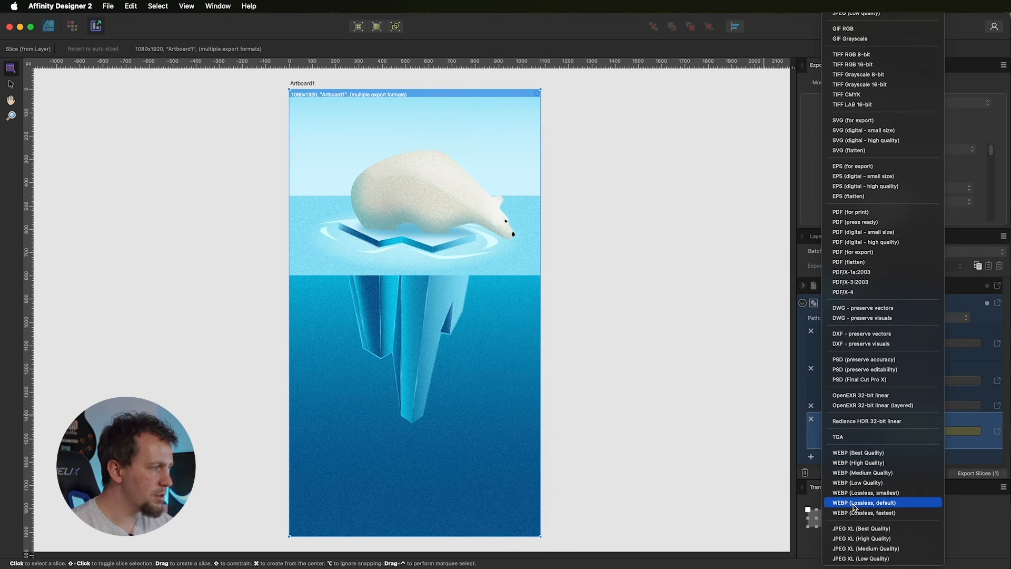
{"action": "left_click", "coordinate": [854, 505]}
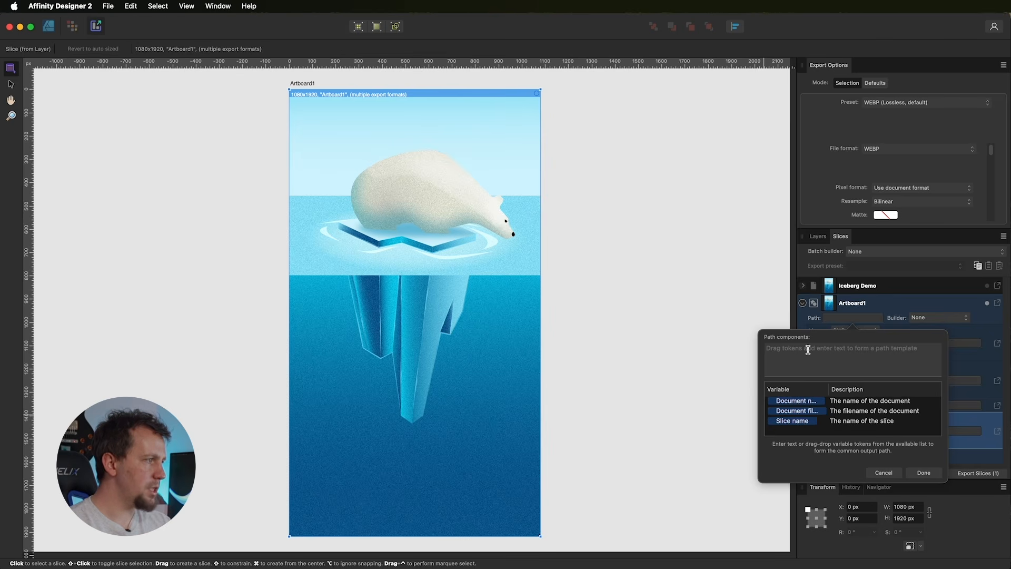
Step: Build the Artboard1 slice's export path from the Document name, Document filename and Slice name variables
{"action": "left_click_drag", "start_coordinate": [796, 404], "coordinate": [816, 350]}
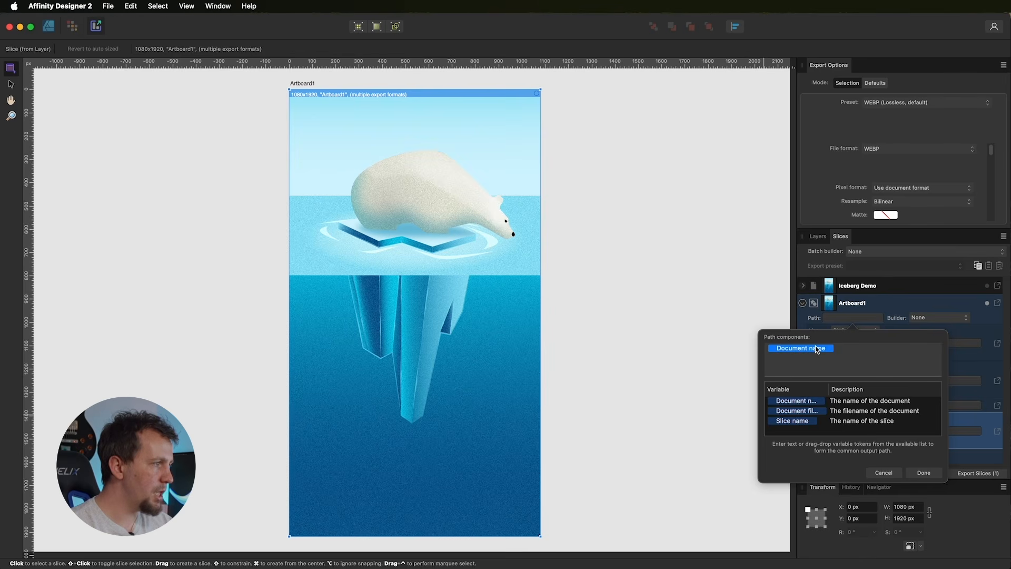
{"action": "double_click", "coordinate": [799, 414]}
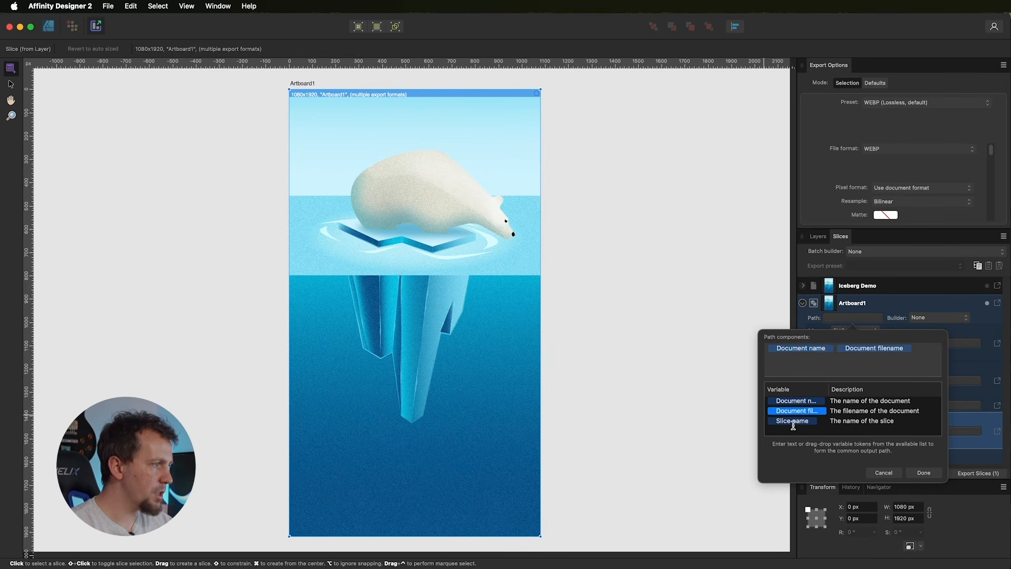
{"action": "left_click_drag", "start_coordinate": [793, 425], "coordinate": [932, 363]}
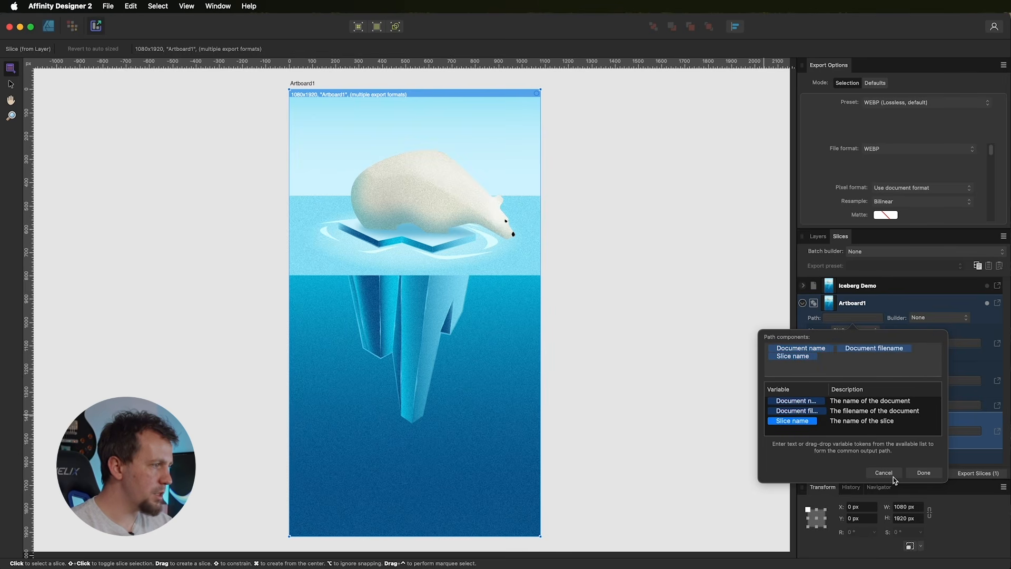
{"action": "left_click", "coordinate": [923, 473]}
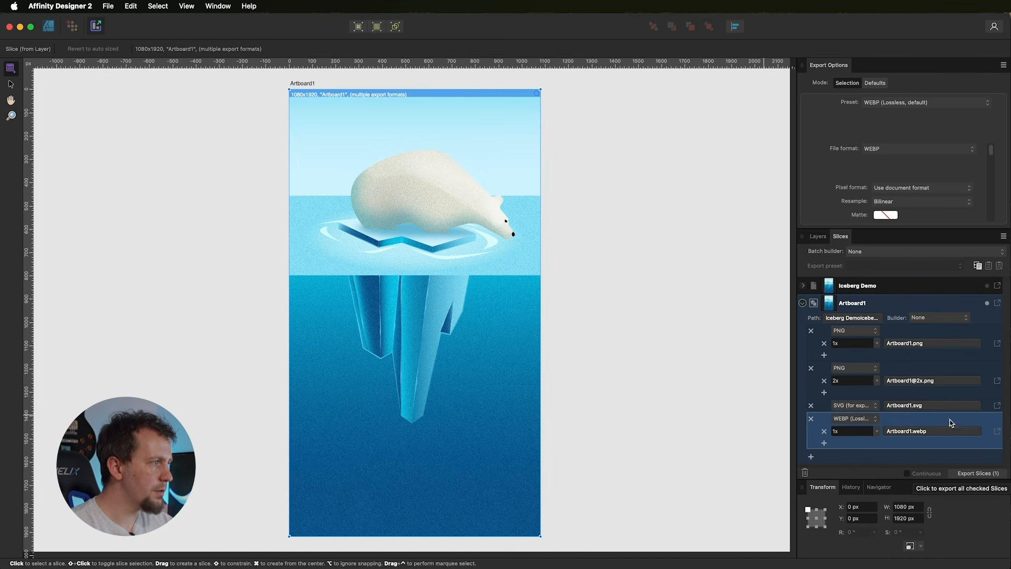
Step: Export the Artboard1 slice into a new folder named Exports inside the Affinity Designer Course folder
{"action": "left_click", "coordinate": [889, 306]}
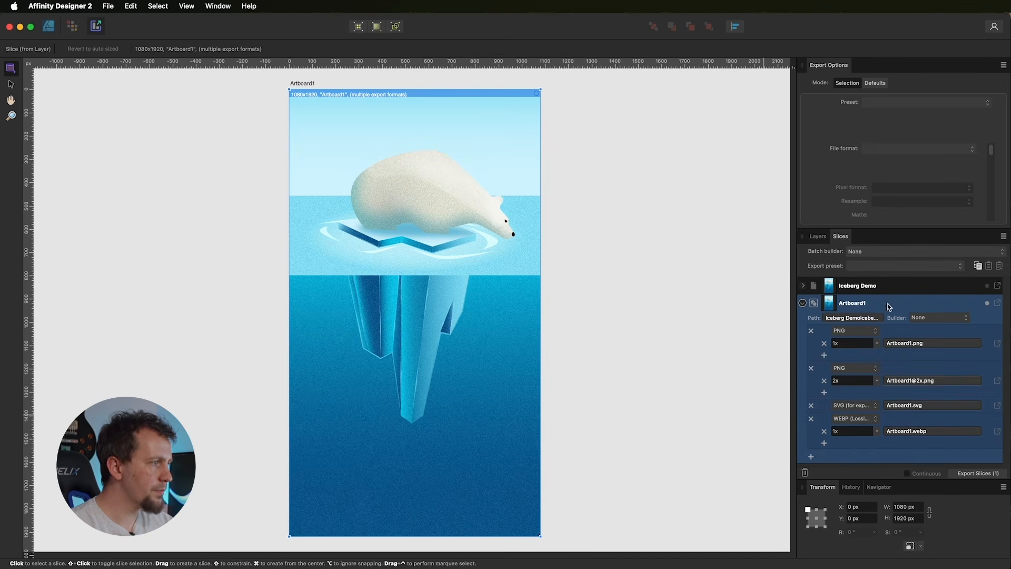
{"action": "left_click", "coordinate": [975, 473]}
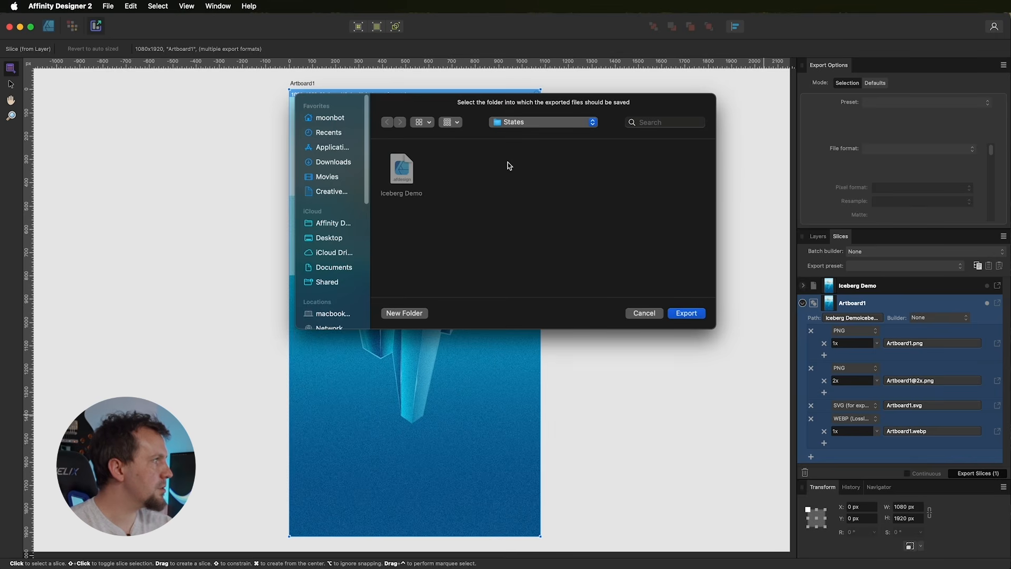
{"action": "left_click", "coordinate": [546, 125]}
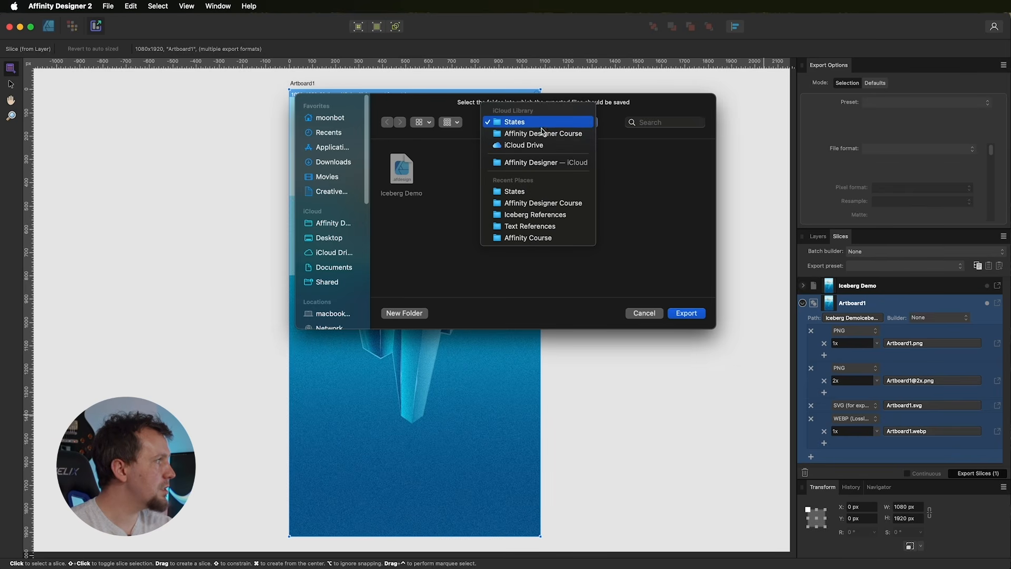
{"action": "left_click", "coordinate": [542, 135]}
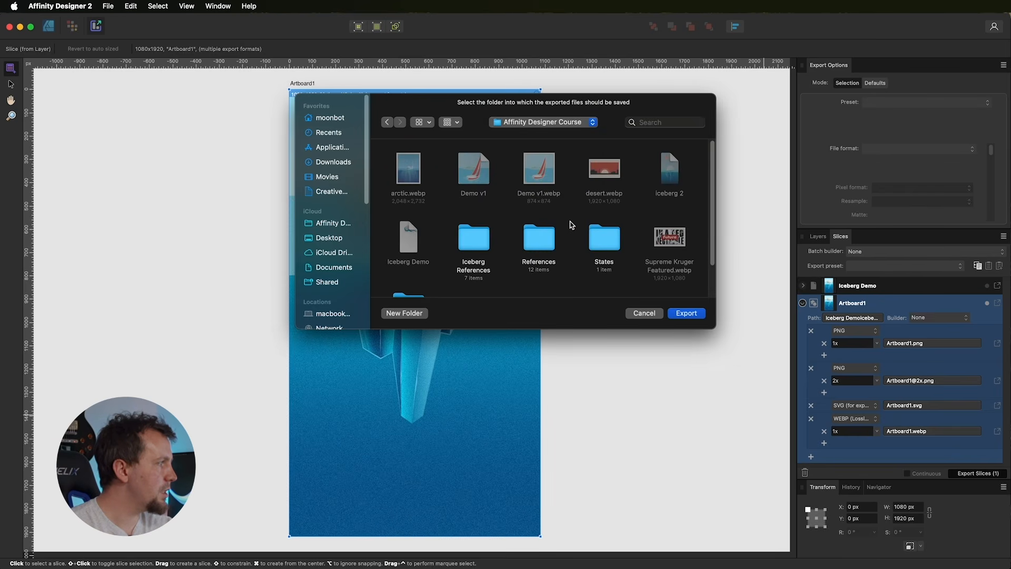
{"action": "left_click", "coordinate": [404, 314]}
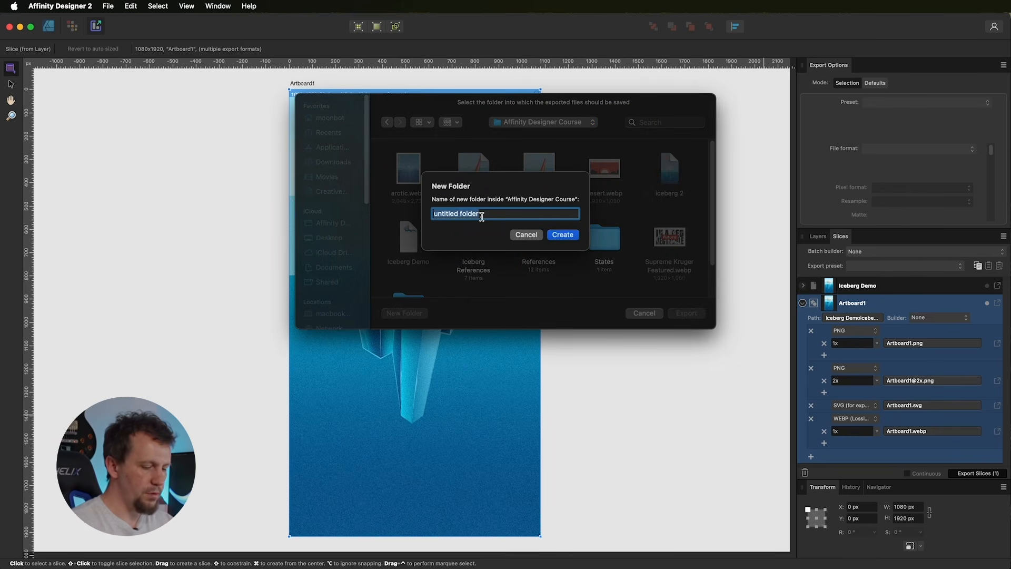
{"action": "type", "text": "Exports"}
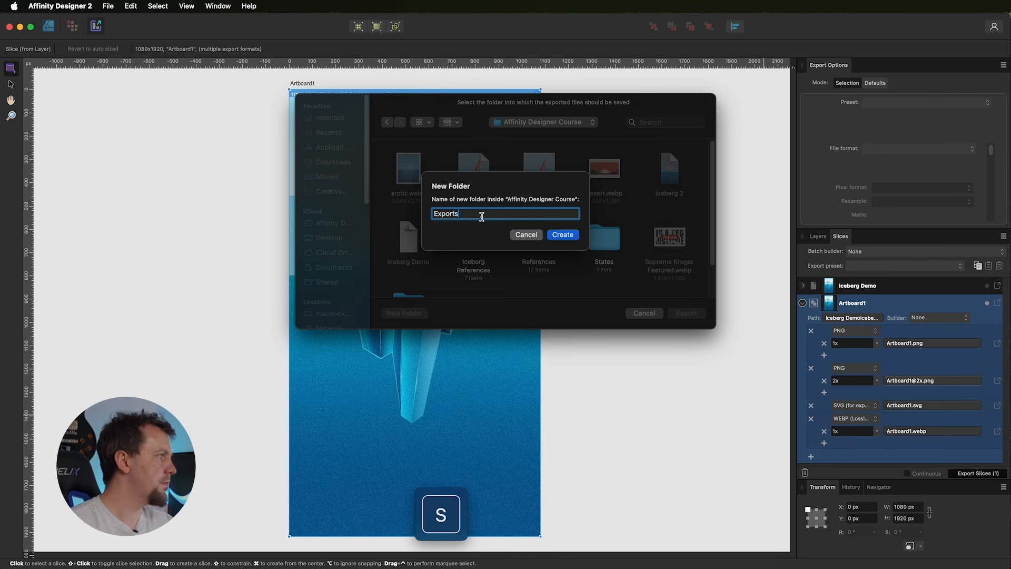
{"action": "key", "text": "Return"}
{"action": "left_click", "coordinate": [686, 312]}
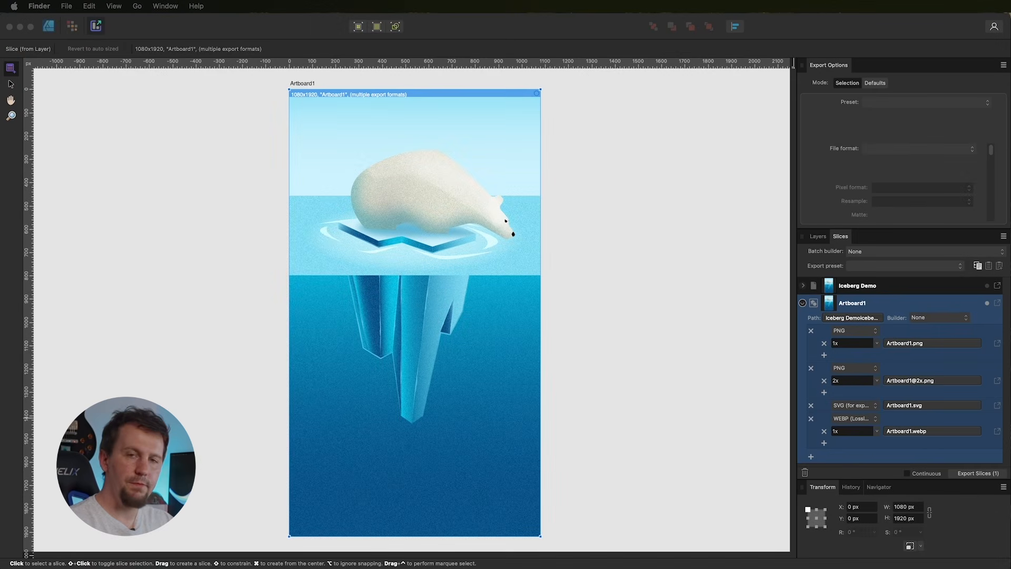
Step: Open the exported slice folder in Finder and preview Artboard1.webp
{"action": "left_click_drag", "start_coordinate": [1010, 52], "coordinate": [386, 124]}
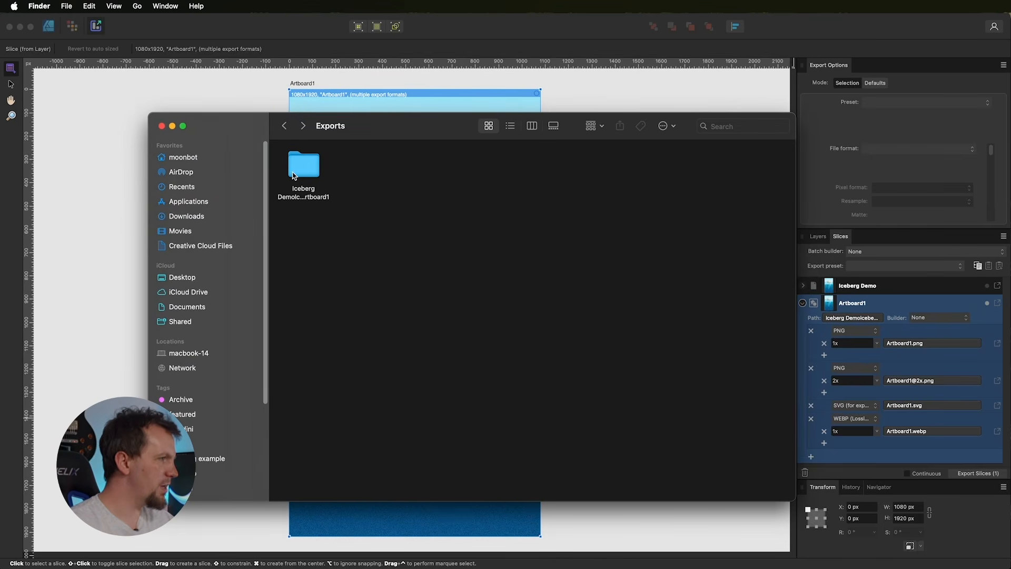
{"action": "double_click", "coordinate": [312, 172]}
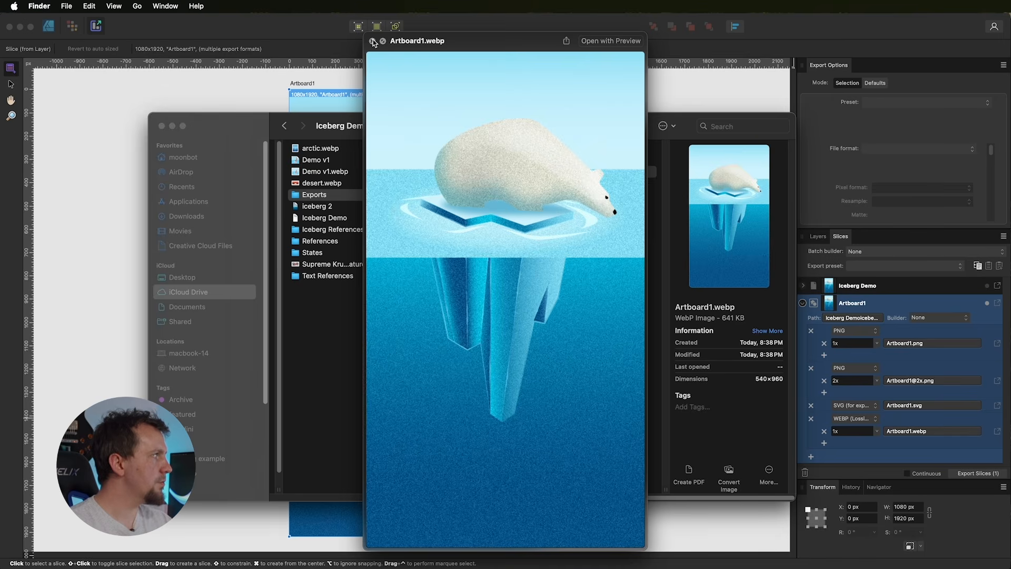
{"action": "left_click", "coordinate": [373, 41]}
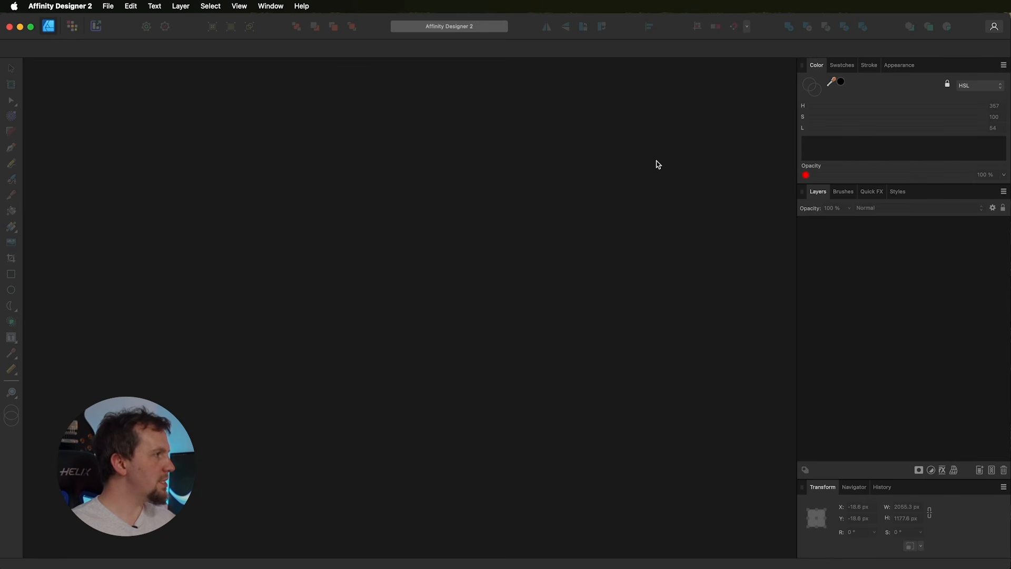
Step: Reset the studio layout in Affinity Designer to its defaults
{"action": "left_click", "coordinate": [272, 11]}
{"action": "mouse_move", "coordinate": [377, 153]}
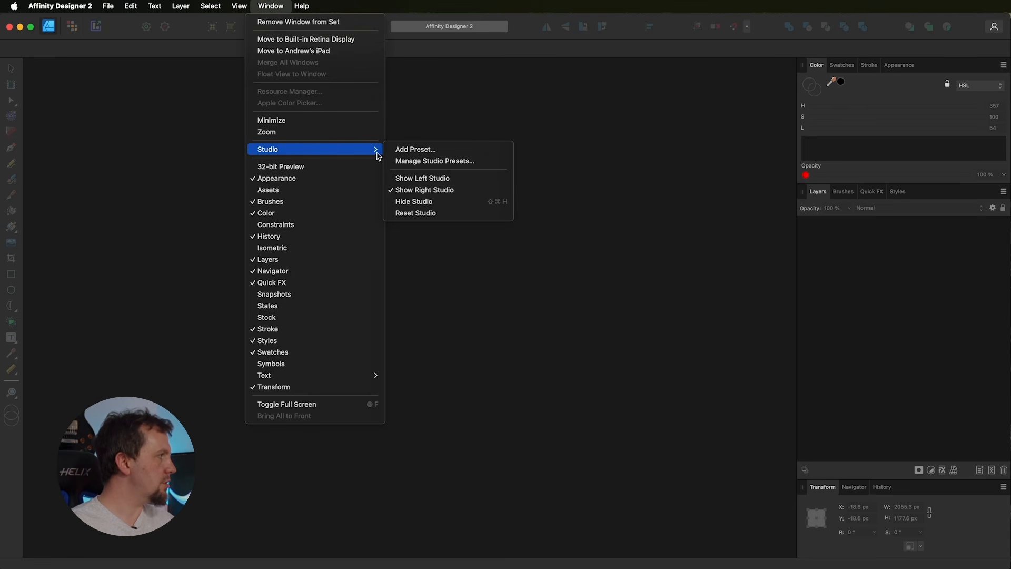
{"action": "left_click", "coordinate": [409, 213]}
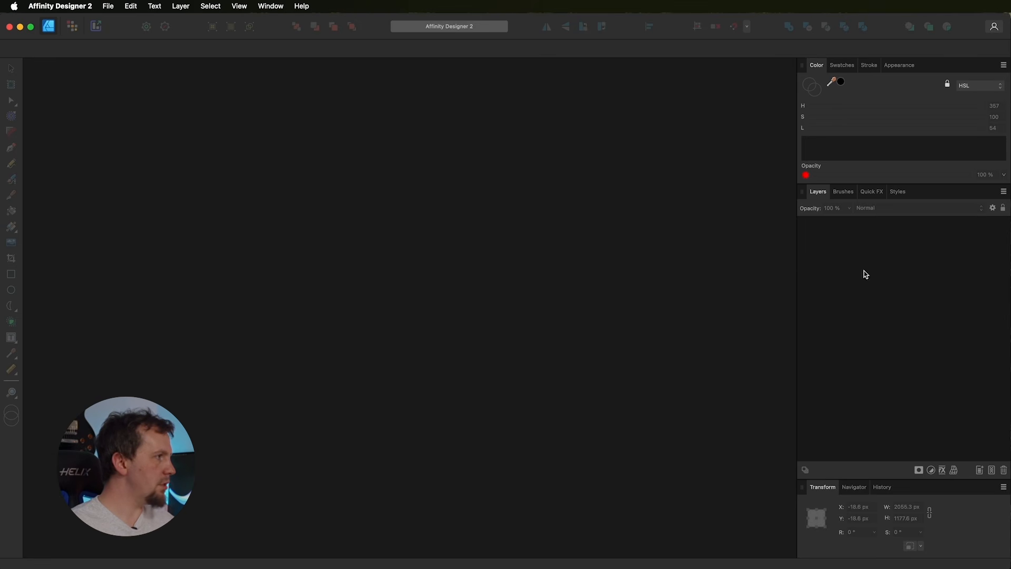
Step: Show the Character panel and dock it in the left studio beside the tools
{"action": "left_click", "coordinate": [272, 8]}
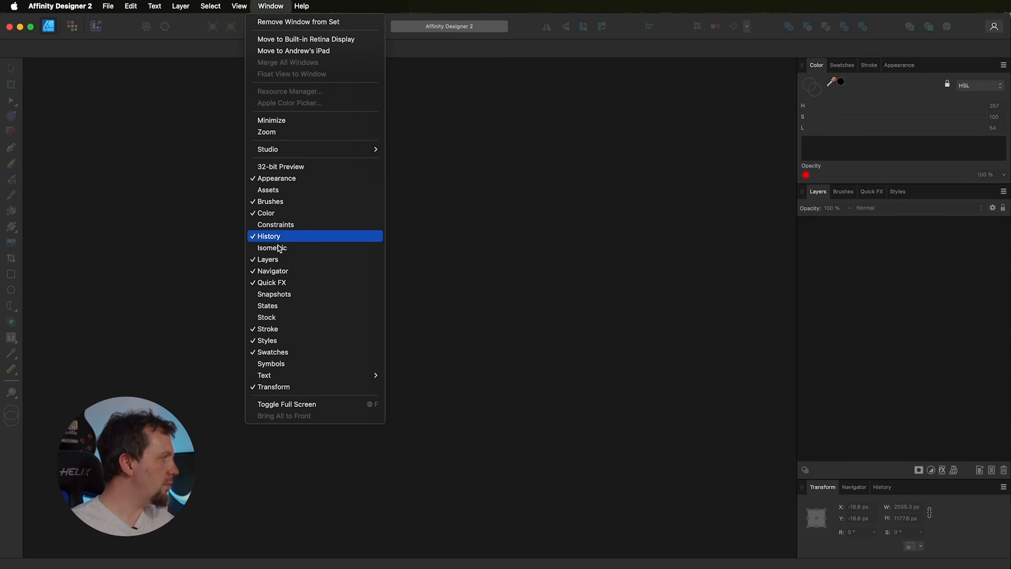
{"action": "mouse_move", "coordinate": [368, 376]}
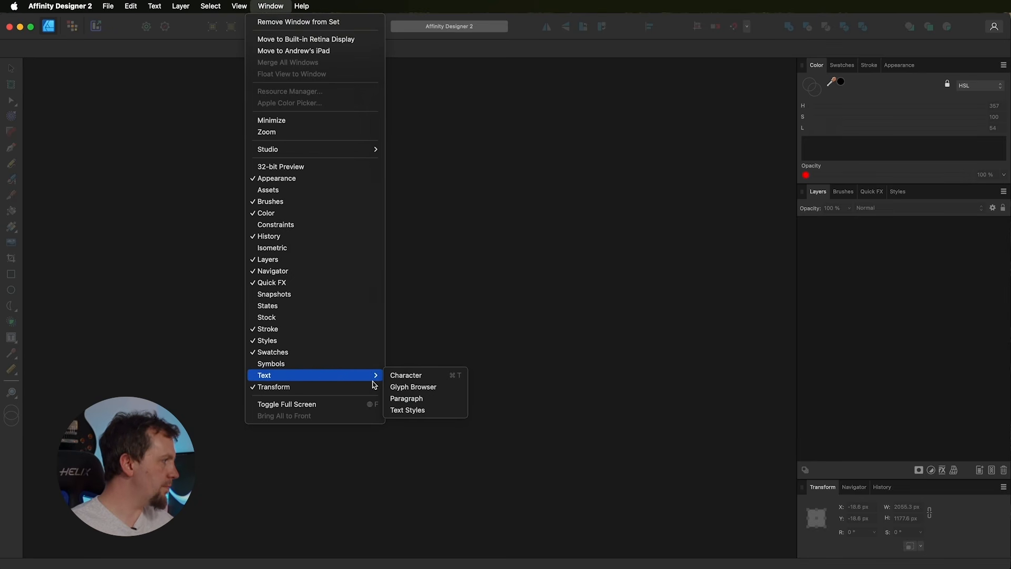
{"action": "left_click", "coordinate": [412, 375]}
{"action": "left_click_drag", "start_coordinate": [724, 79], "coordinate": [47, 113]}
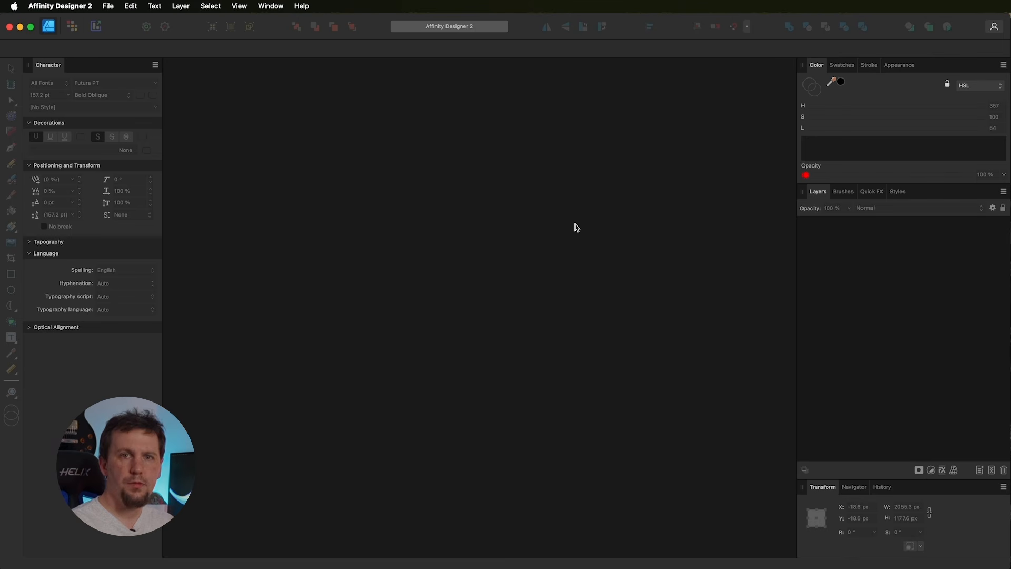
Step: Show the Paragraph panel and dock it below the Character panel in the left studio
{"action": "left_click", "coordinate": [270, 5]}
{"action": "mouse_move", "coordinate": [292, 375]}
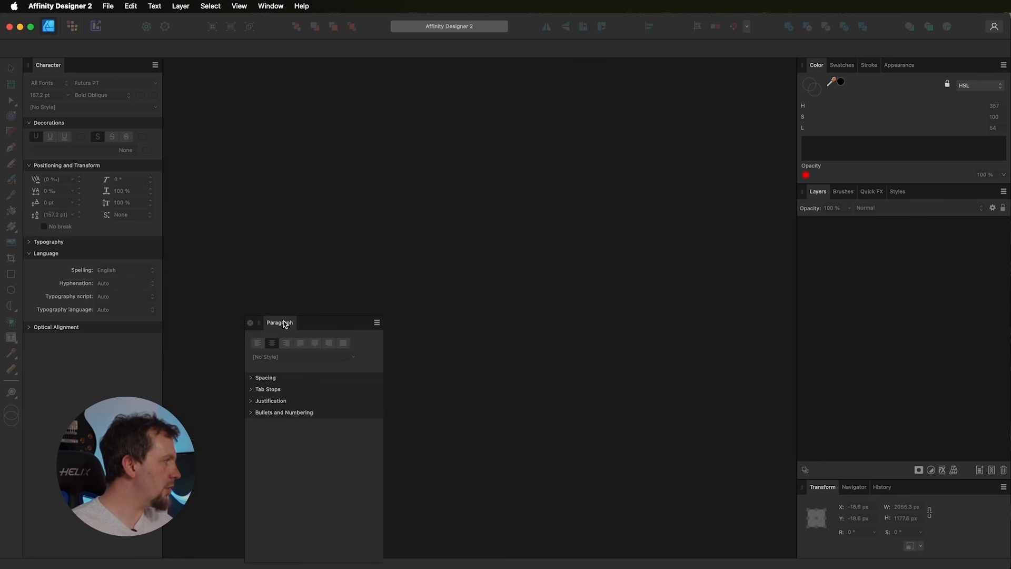
{"action": "left_click_drag", "start_coordinate": [311, 323], "coordinate": [100, 543]}
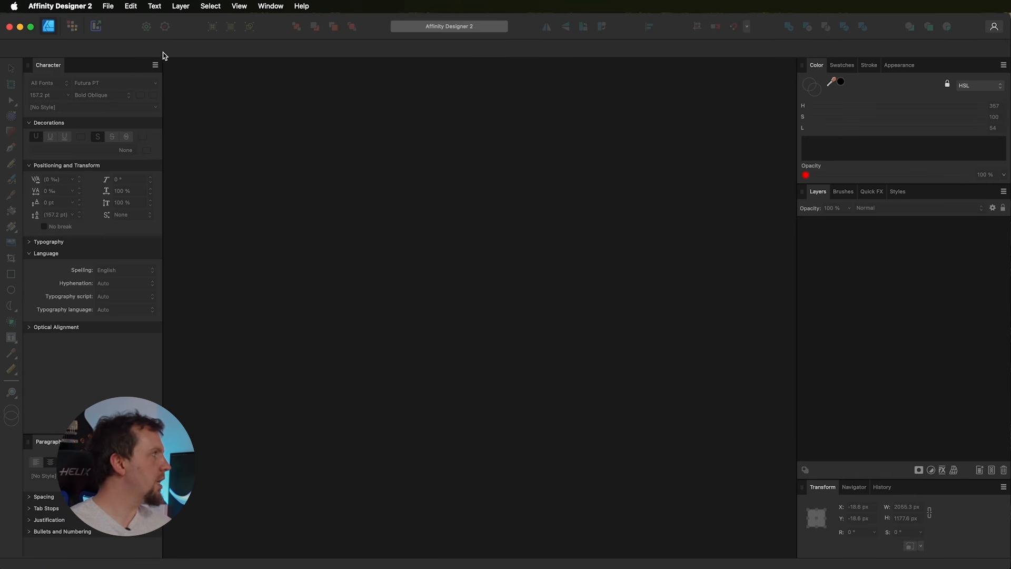
Step: Create a new landscape document from the Social Media Story Post preset at 1920 × 1080 px and 144 DPI
{"action": "left_click", "coordinate": [108, 6]}
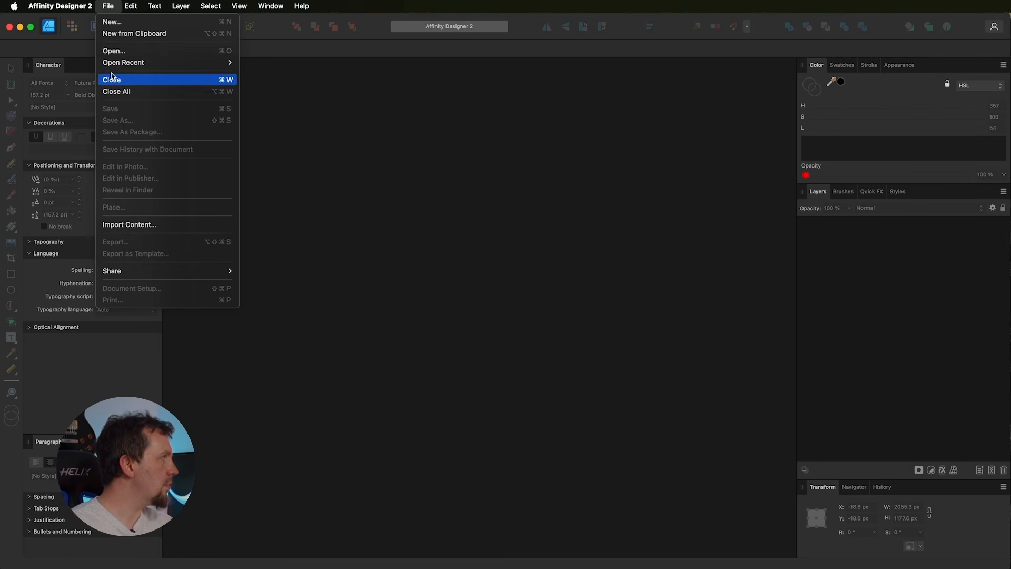
{"action": "left_click", "coordinate": [111, 21]}
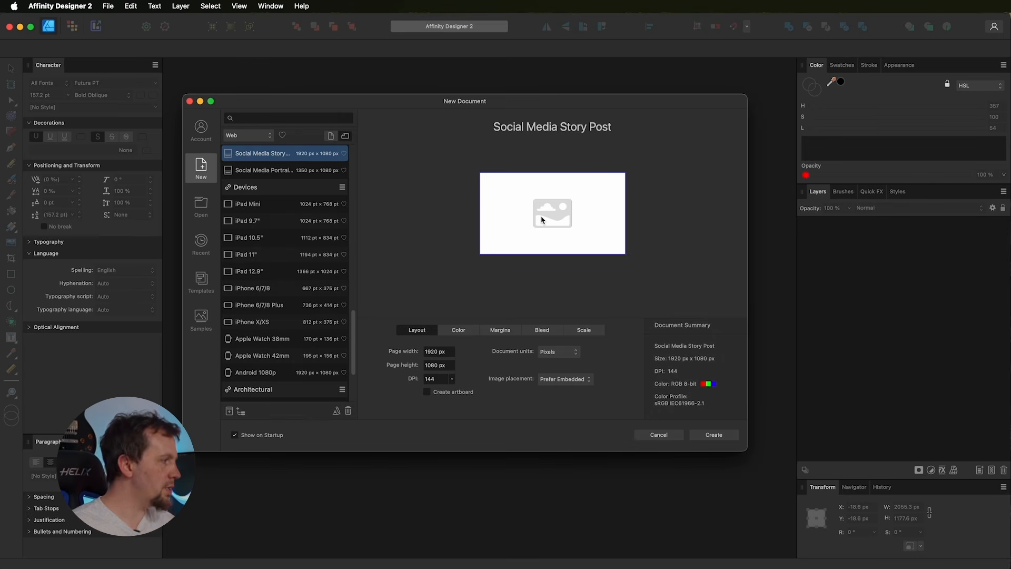
{"action": "left_click", "coordinate": [718, 436]}
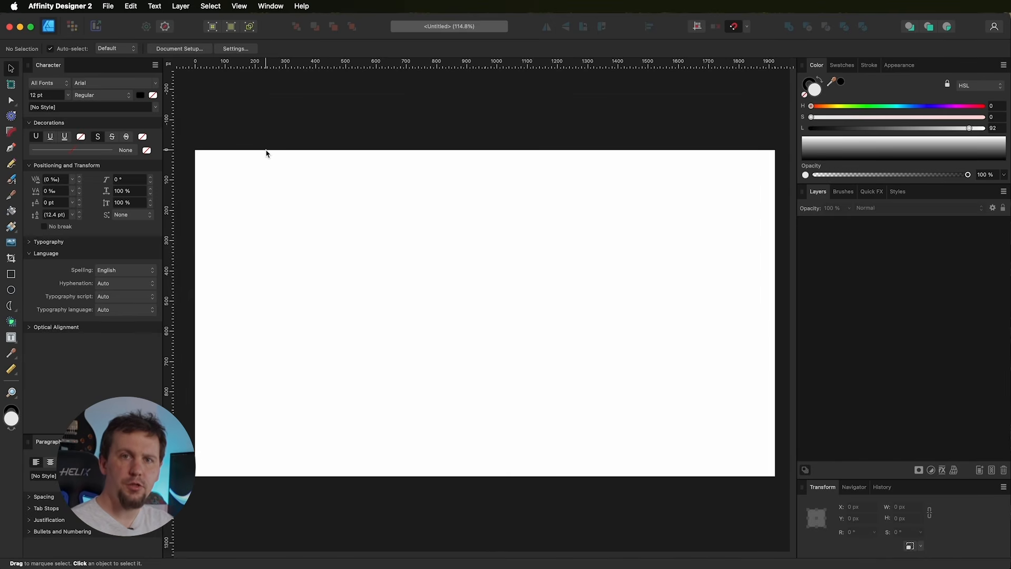
Step: Add artistic text reading "Futura" at about 209 pt across the middle of the page
{"action": "left_click", "coordinate": [12, 338]}
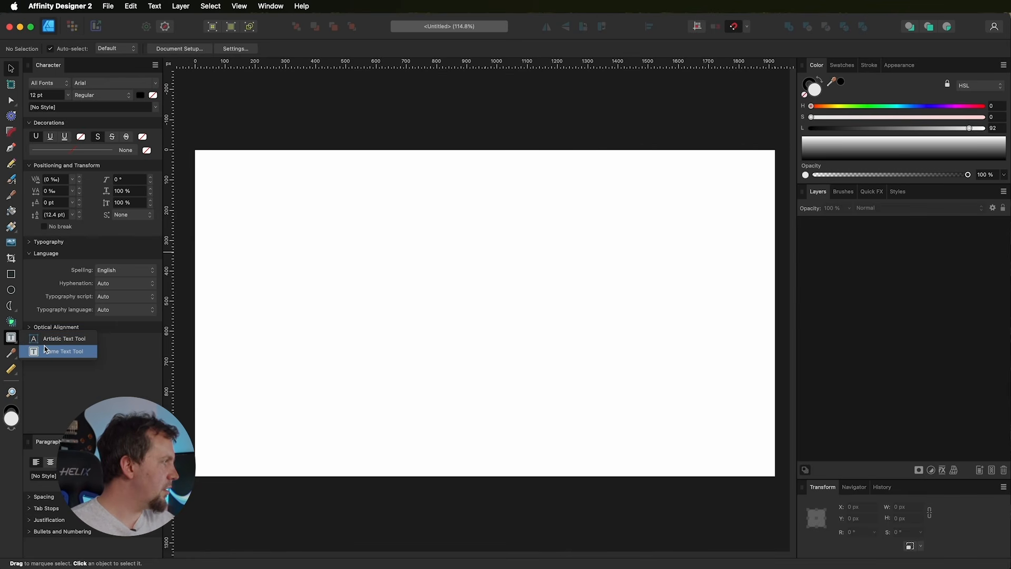
{"action": "left_click", "coordinate": [45, 338]}
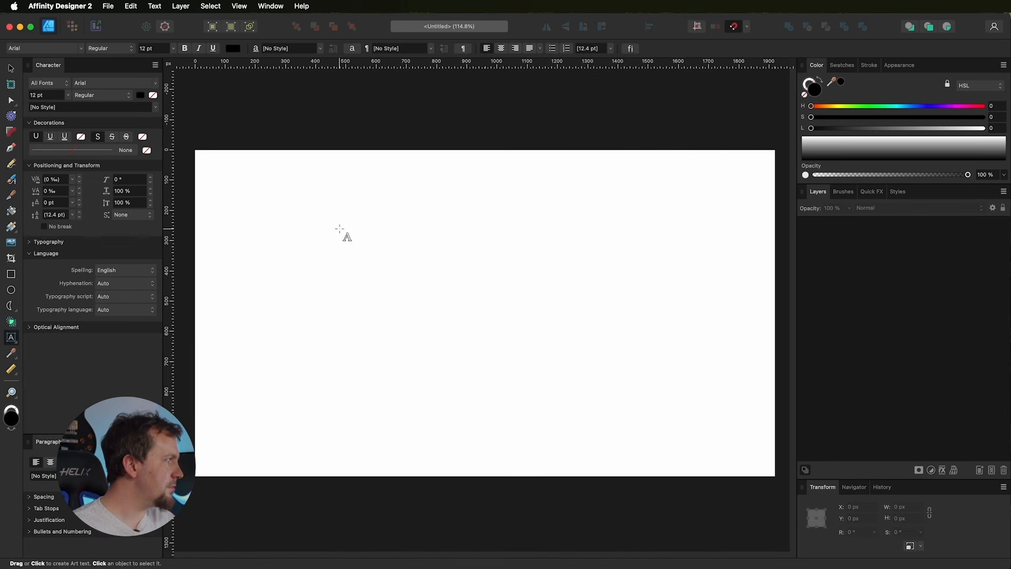
{"action": "left_click_drag", "start_coordinate": [343, 232], "coordinate": [455, 327]}
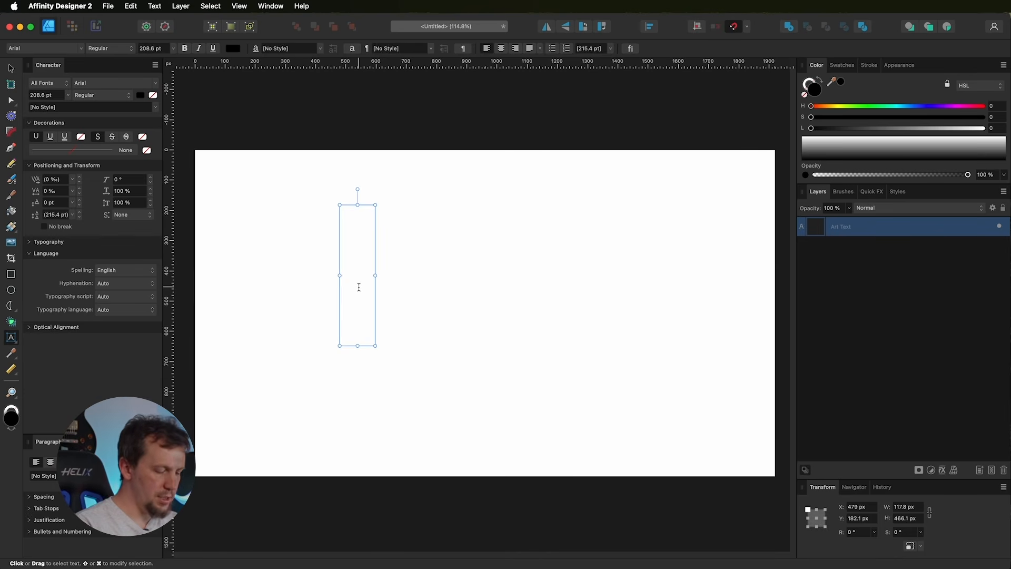
{"action": "type", "text": "Futura"}
{"action": "key", "text": "Escape"}
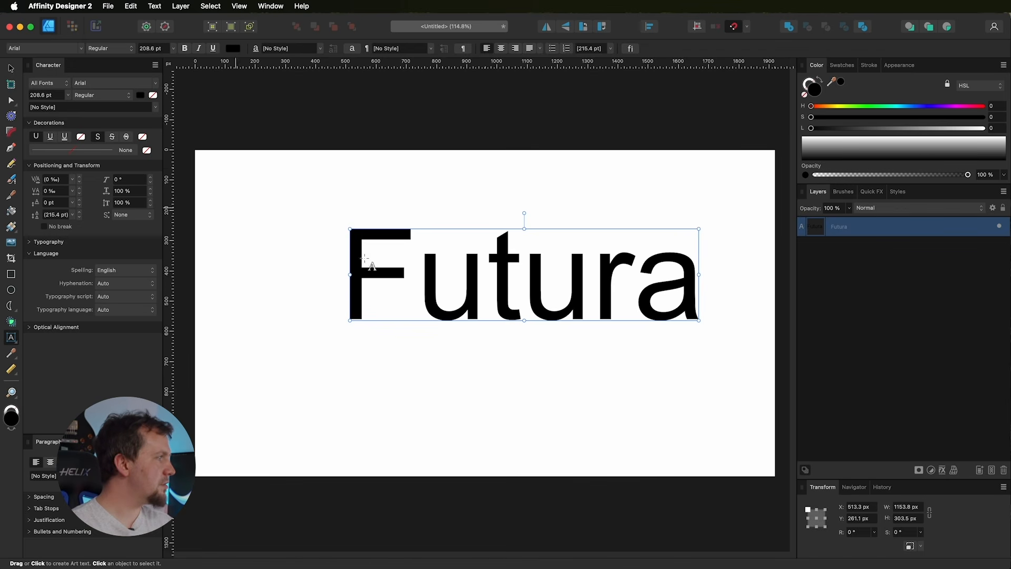
{"action": "key", "text": "Escape"}
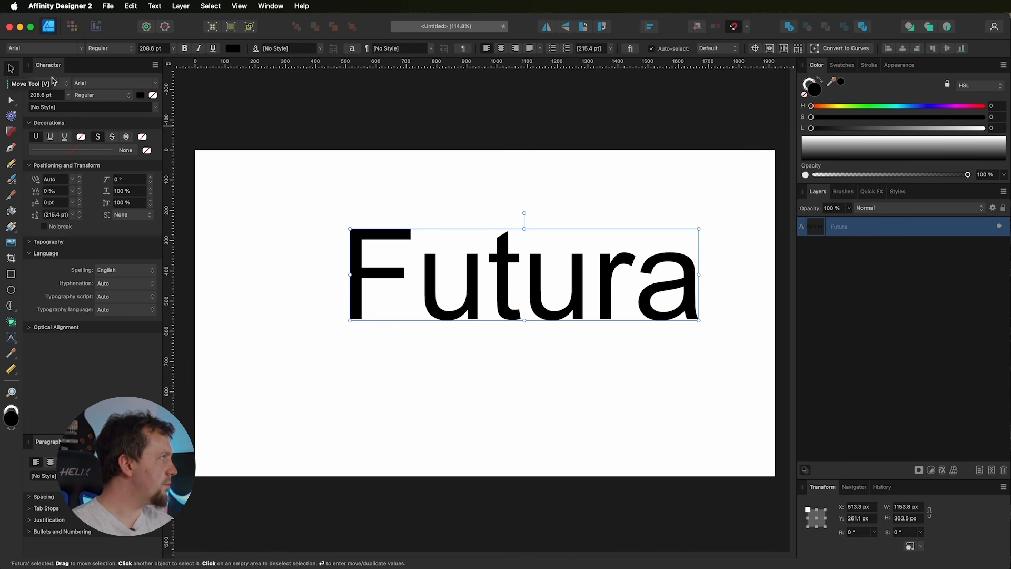
{"action": "left_click", "coordinate": [116, 84]}
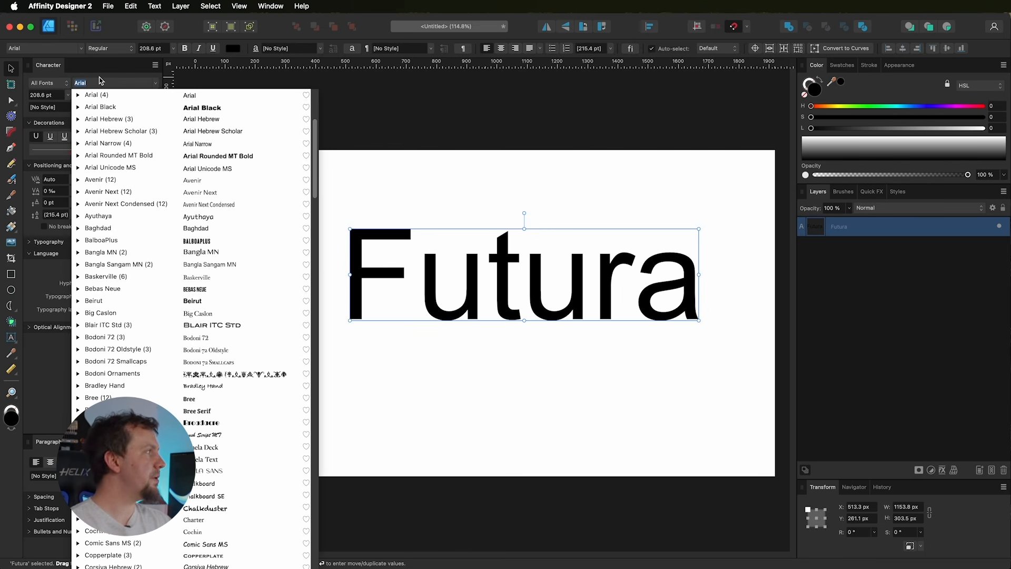
{"action": "left_click", "coordinate": [119, 72]}
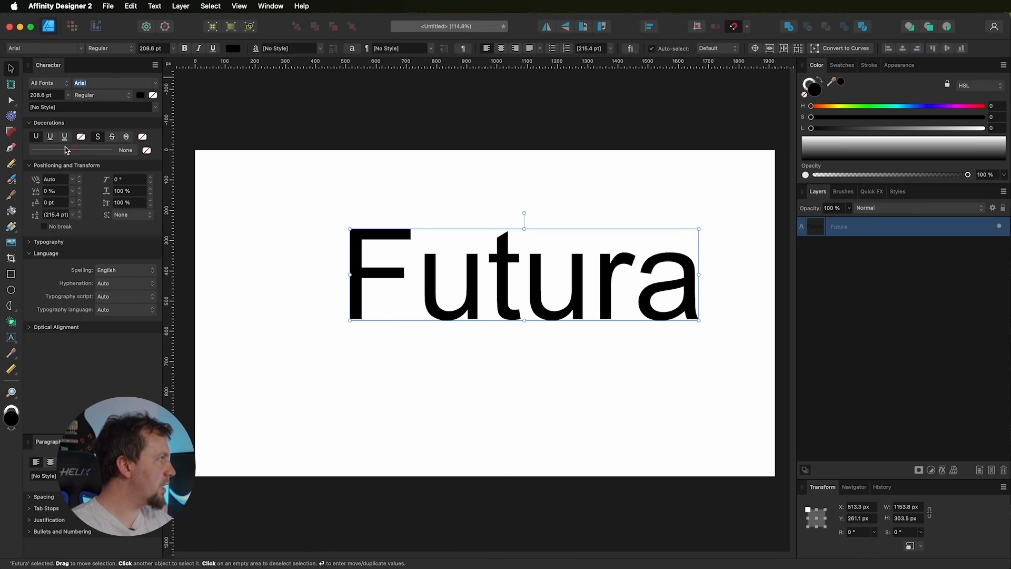
Step: Collapse the Decorations and Positioning and Transform sections of the character settings, and review the typography options and spelling languages
{"action": "left_click", "coordinate": [28, 124]}
{"action": "left_click", "coordinate": [29, 135]}
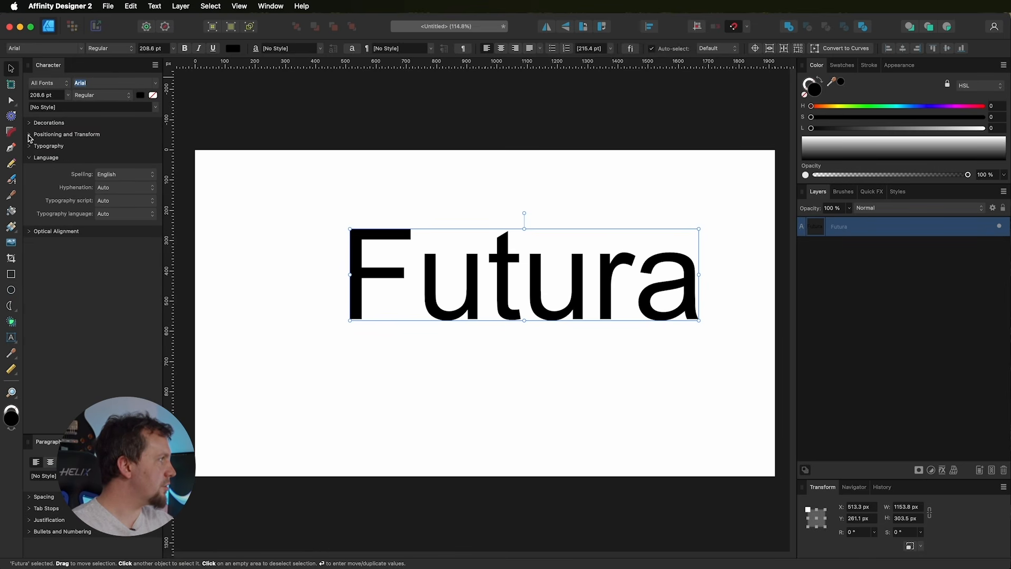
{"action": "left_click", "coordinate": [30, 147]}
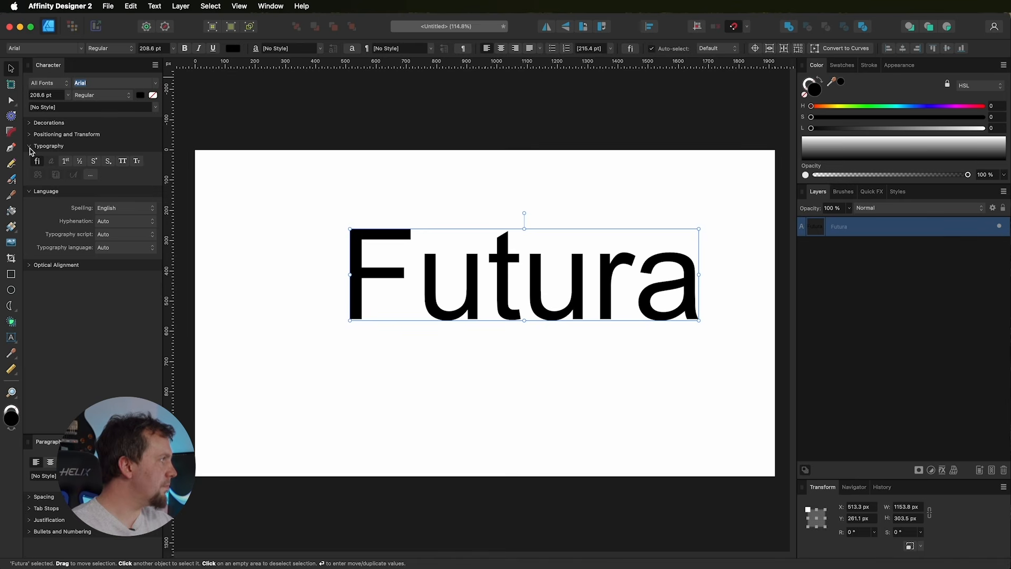
{"action": "left_click", "coordinate": [30, 147]}
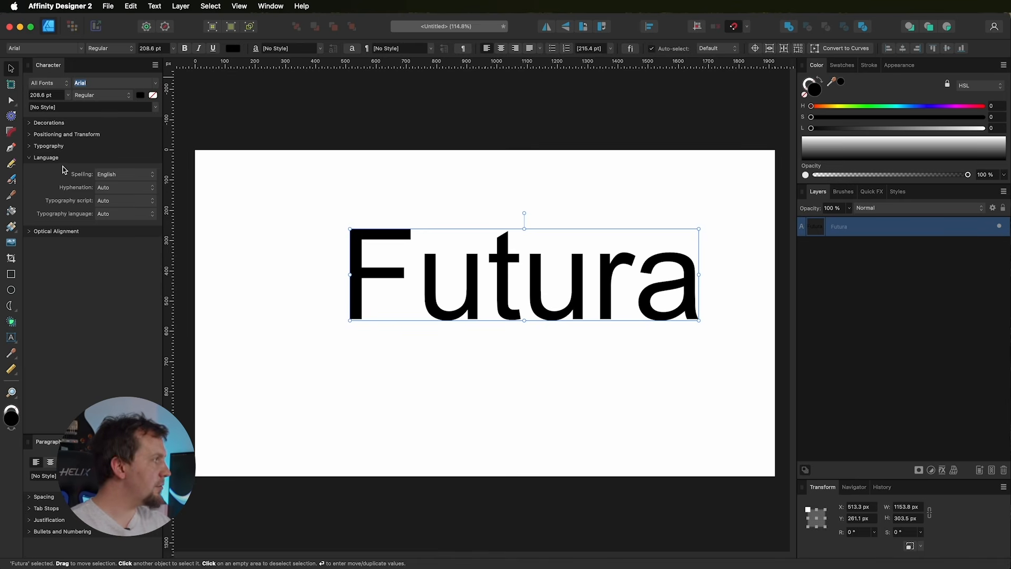
{"action": "left_click", "coordinate": [118, 176]}
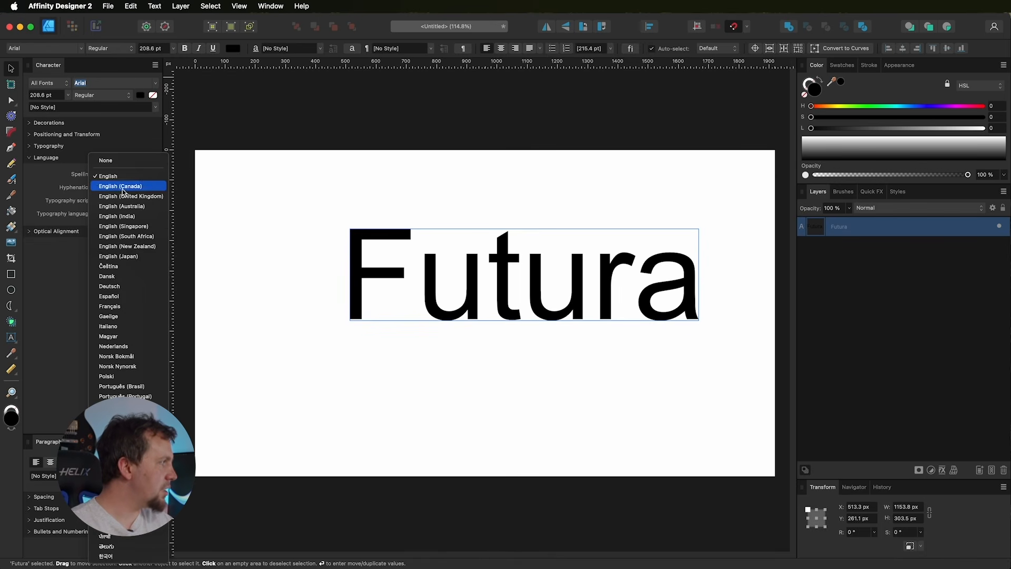
{"action": "left_click", "coordinate": [36, 288]}
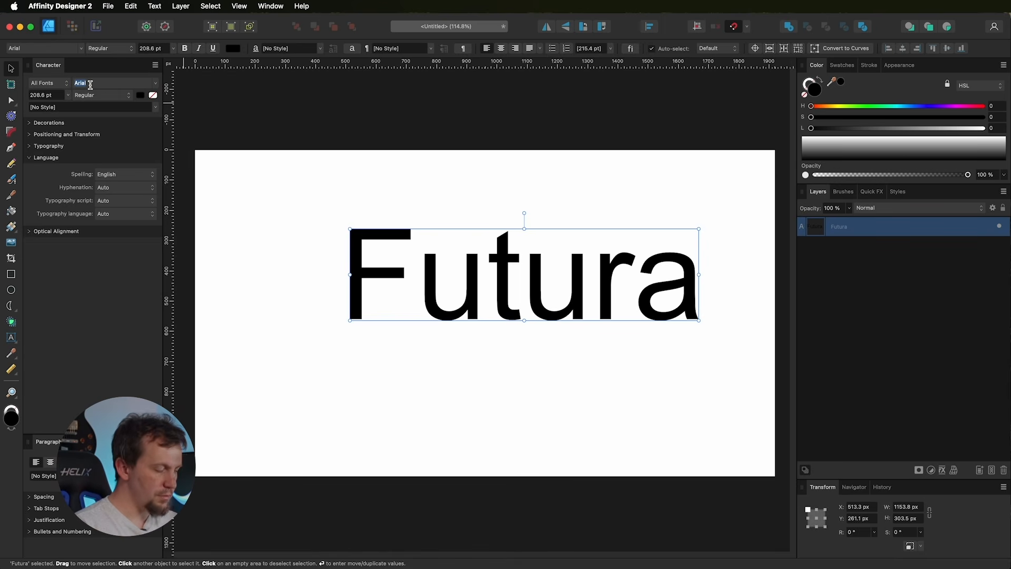
Step: Set the "Futura" text to Futura PT Heavy Oblique and move it to the centre of the page
{"action": "type", "text": "Futura PT"}
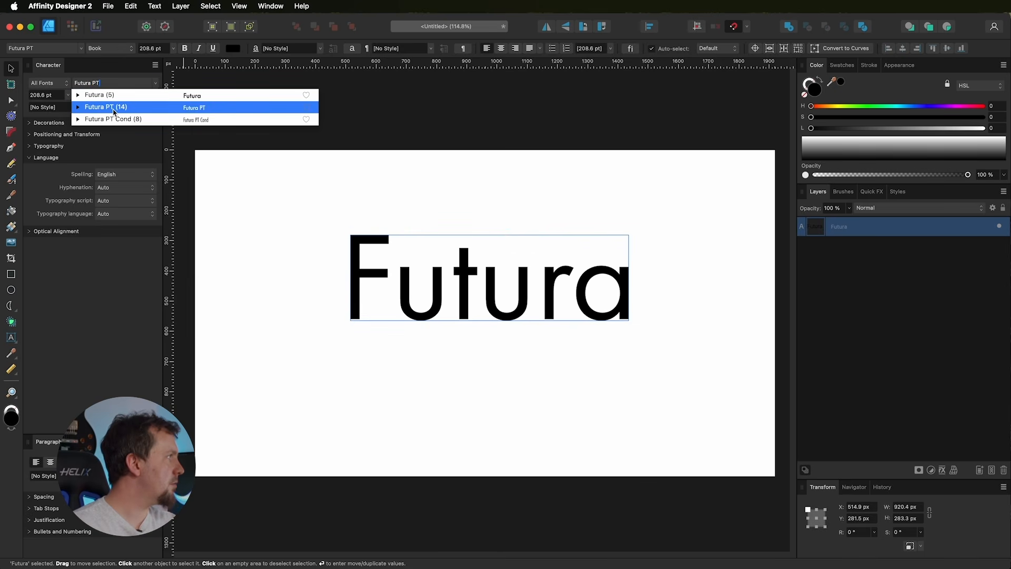
{"action": "left_click", "coordinate": [114, 110]}
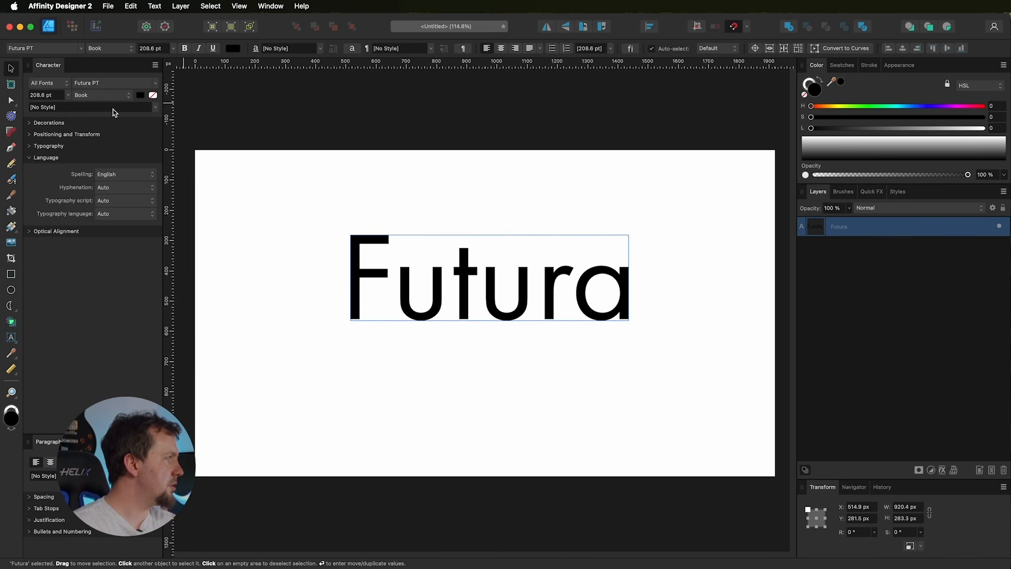
{"action": "left_click", "coordinate": [96, 100]}
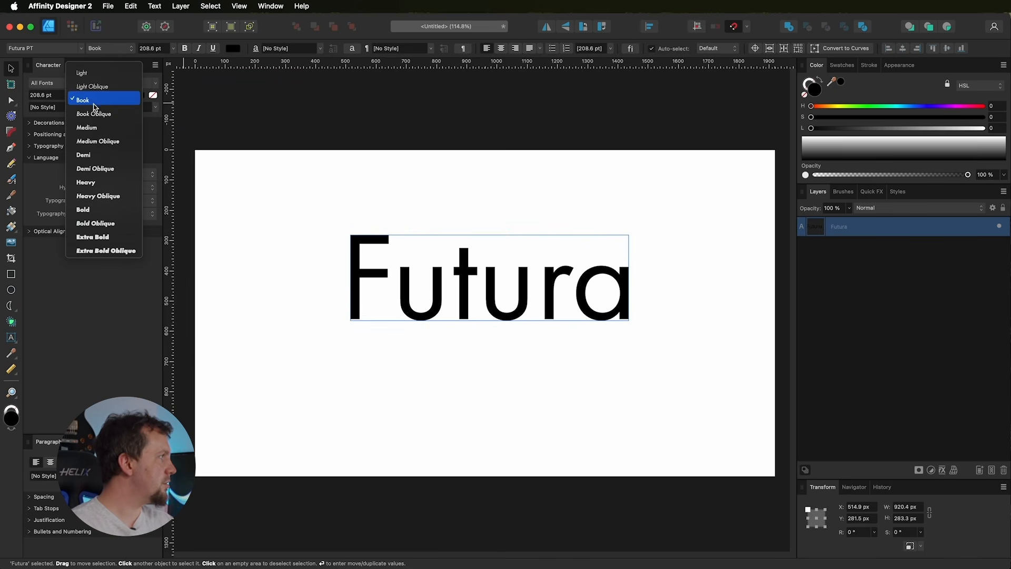
{"action": "left_click", "coordinate": [99, 196]}
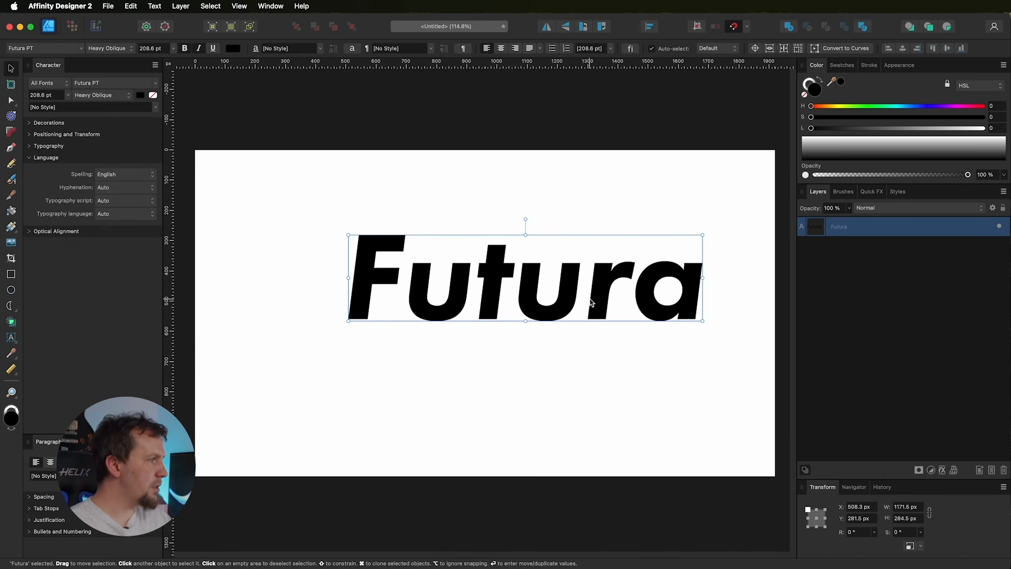
{"action": "left_click_drag", "start_coordinate": [491, 300], "coordinate": [450, 316]}
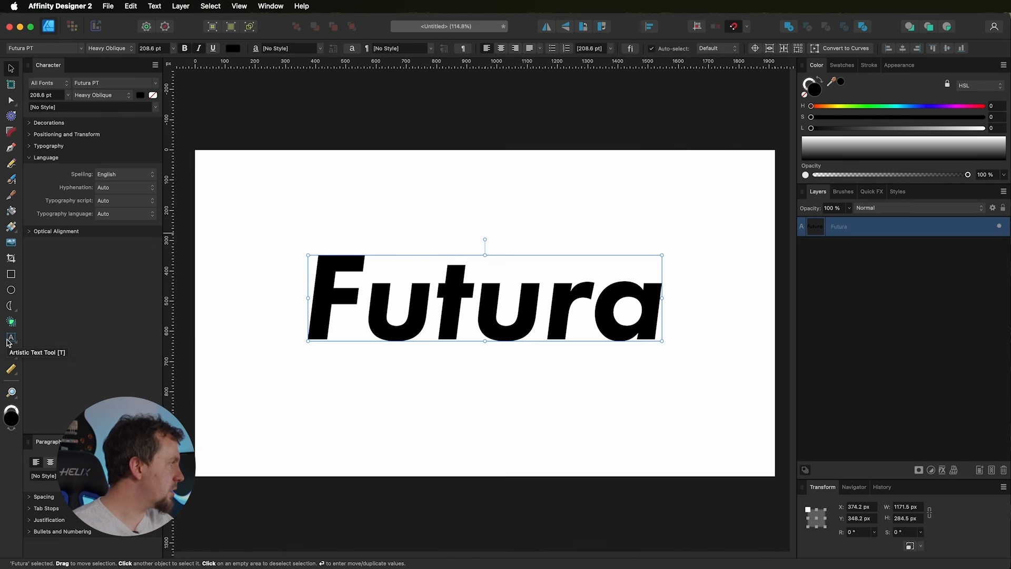
Step: Create a text frame covering the full 1920 × 1080 px page, containing "in a red rectangle"
{"action": "left_click", "coordinate": [11, 339]}
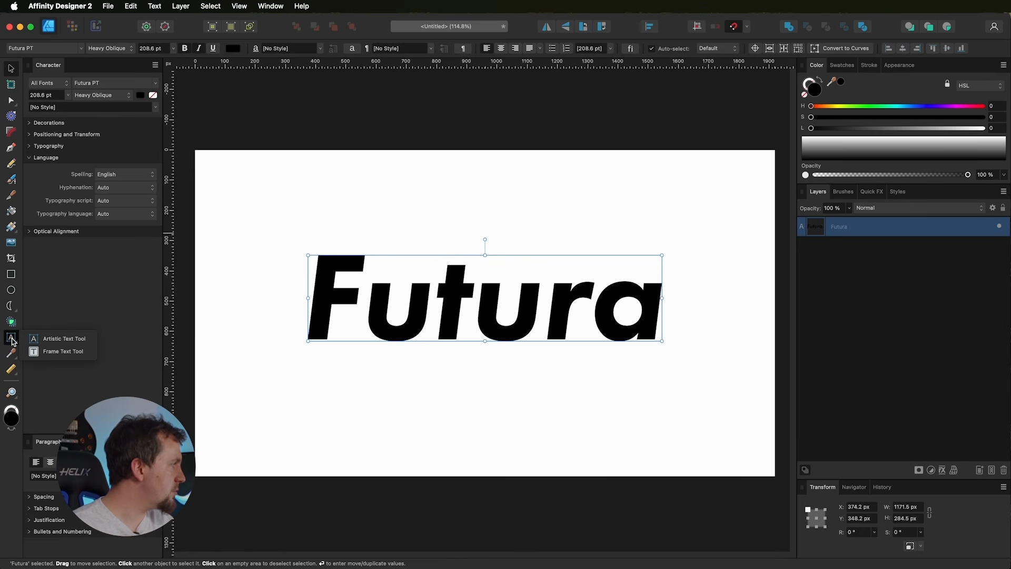
{"action": "left_click", "coordinate": [49, 352]}
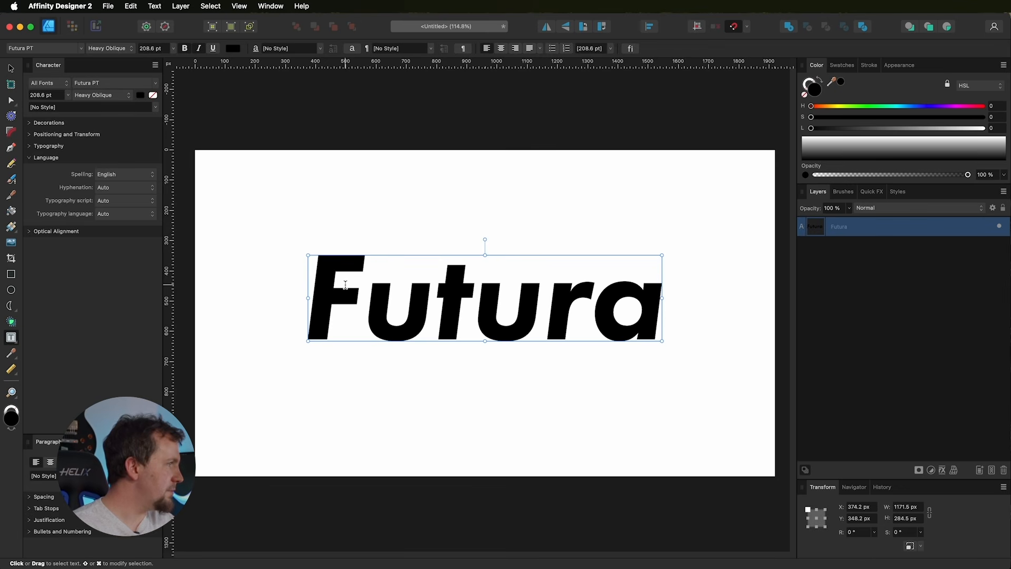
{"action": "left_click_drag", "start_coordinate": [196, 151], "coordinate": [780, 481]}
{"action": "type", "text": "in a red rectangle"}
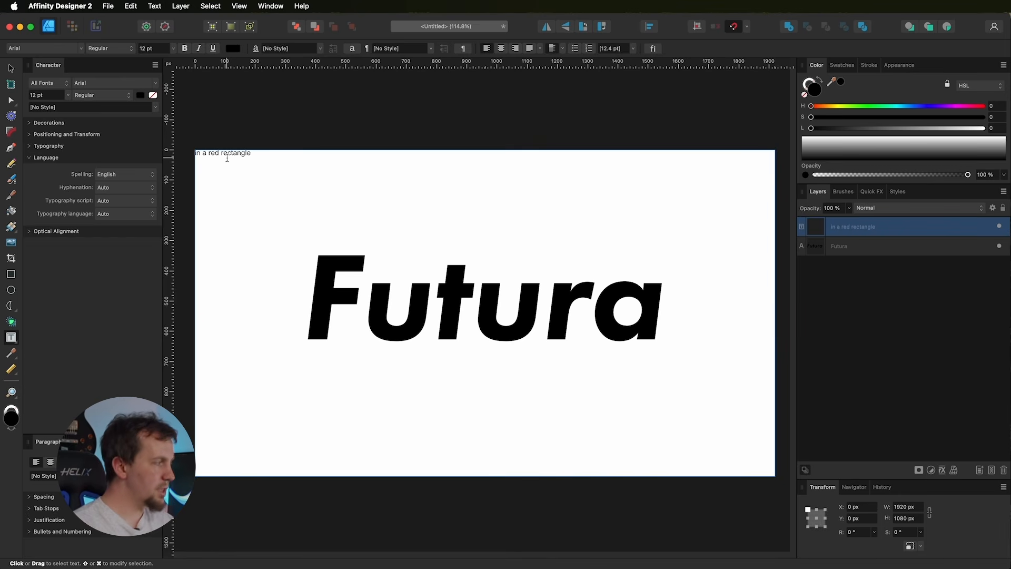
{"action": "key", "text": "Escape"}
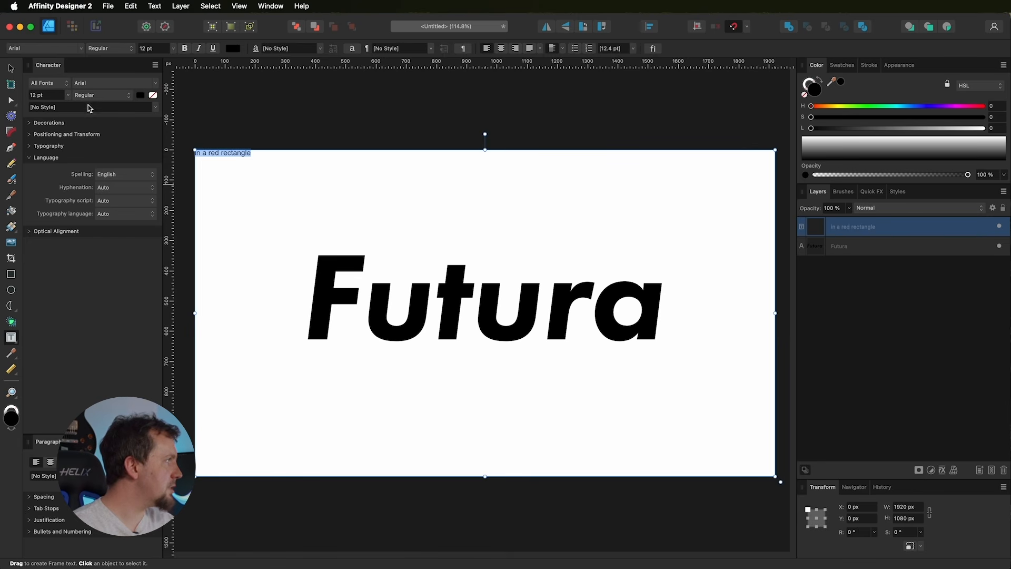
Step: Set the "in a red rectangle" frame text to 144 pt in the Tungsten font
{"action": "left_click", "coordinate": [68, 96]}
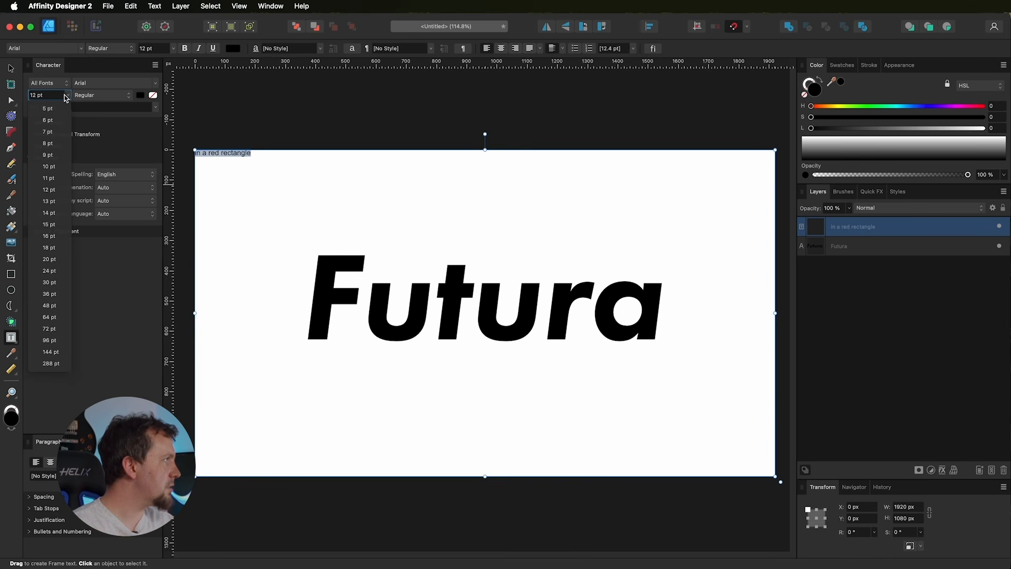
{"action": "left_click", "coordinate": [57, 352]}
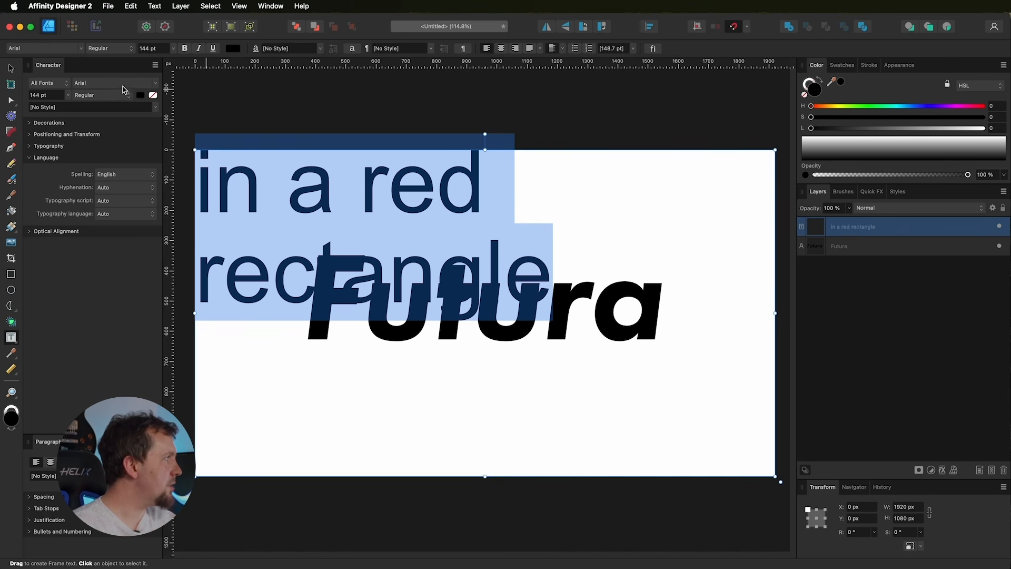
{"action": "left_click", "coordinate": [97, 83]}
{"action": "type", "text": "tu"}
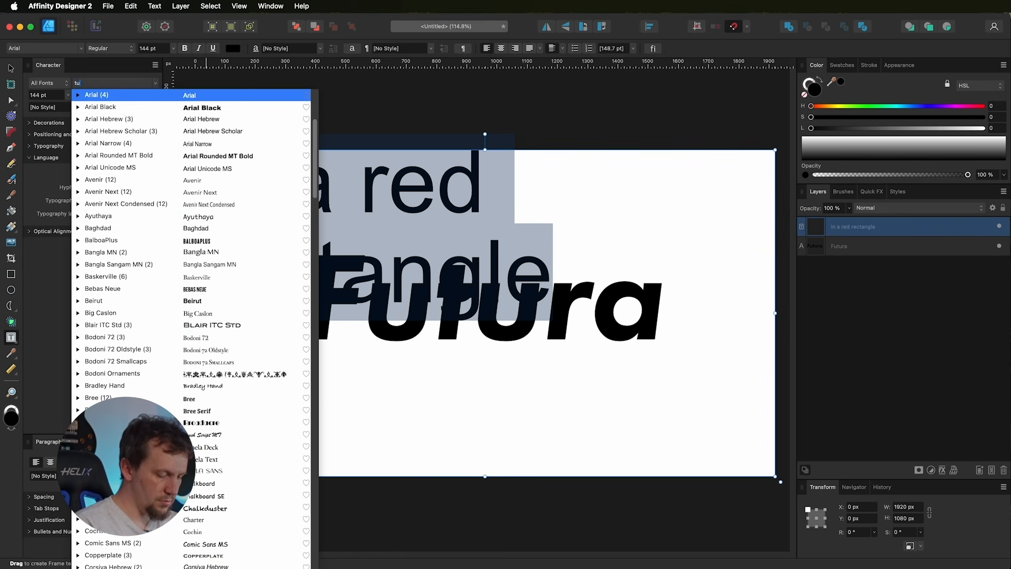
{"action": "type", "text": "ngsten"}
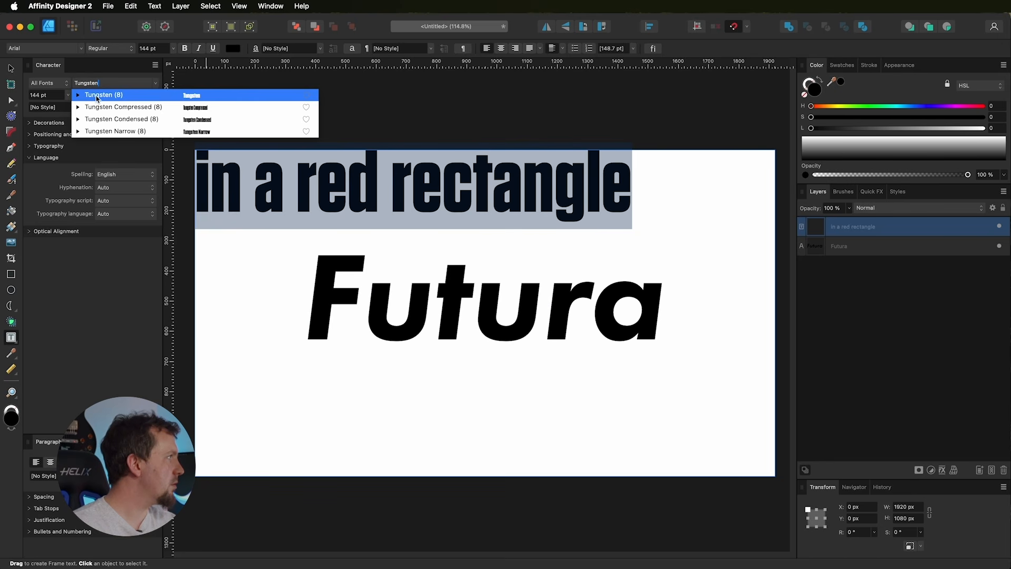
{"action": "left_click", "coordinate": [97, 97]}
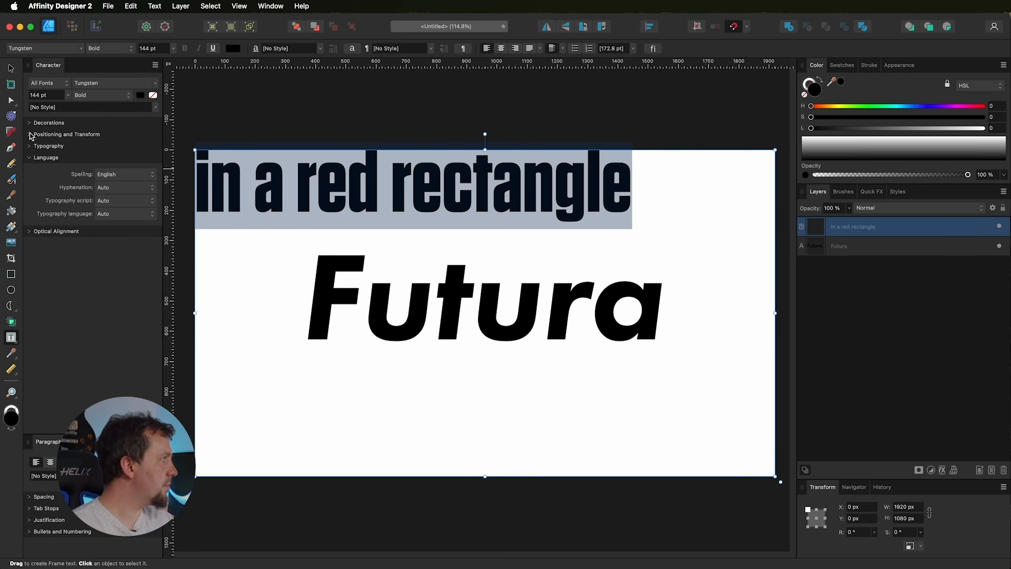
Step: Apply the All Caps typography option to the "in a red rectangle" text and finish editing it
{"action": "left_click", "coordinate": [31, 147]}
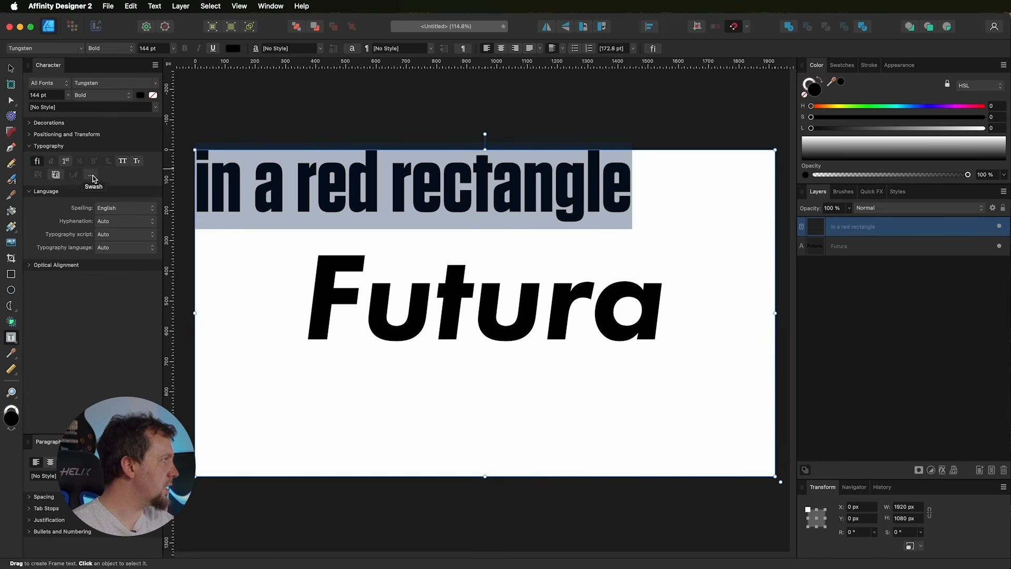
{"action": "left_click", "coordinate": [122, 161]}
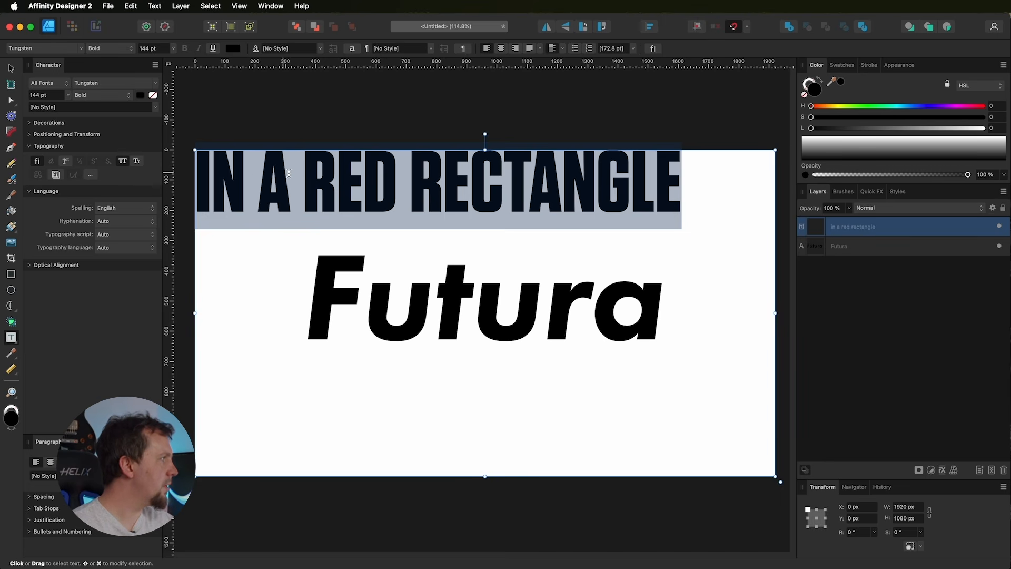
{"action": "key", "text": "Escape"}
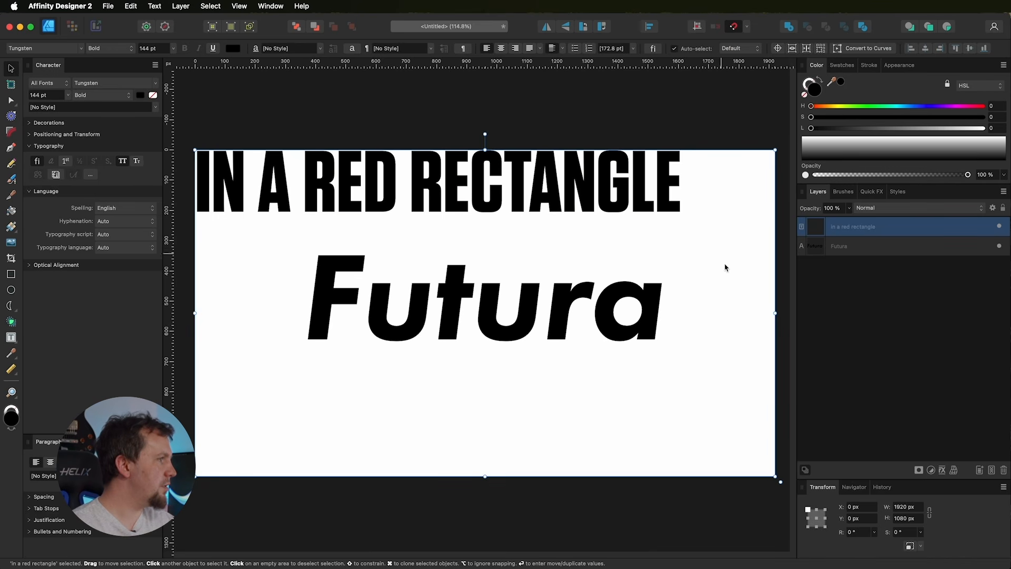
Step: Narrow the text frame to about 980 px so the text wraps onto two lines, and convert it to artistic text
{"action": "left_click_drag", "start_coordinate": [775, 303], "coordinate": [433, 308]}
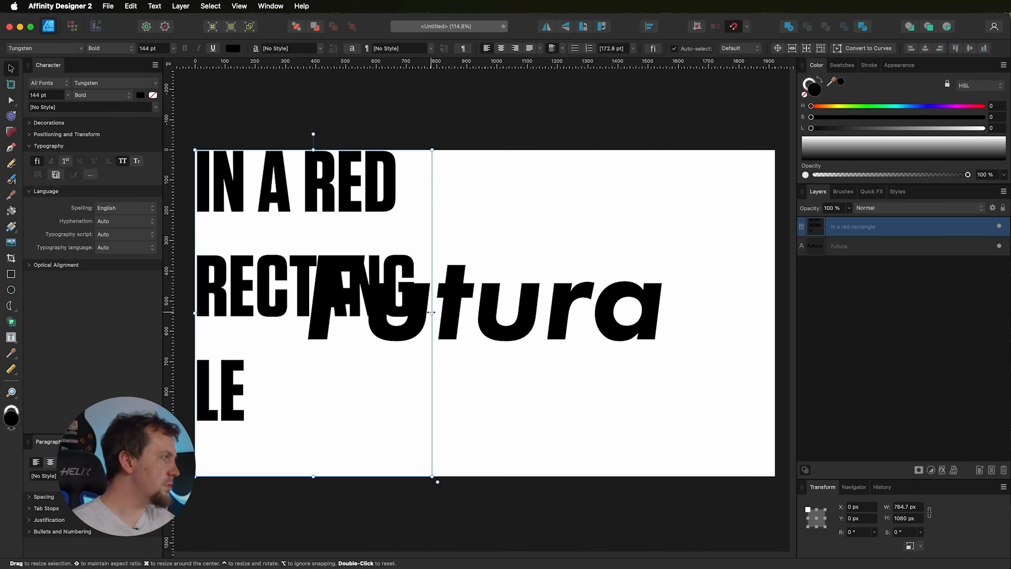
{"action": "left_click_drag", "start_coordinate": [432, 312], "coordinate": [593, 320]}
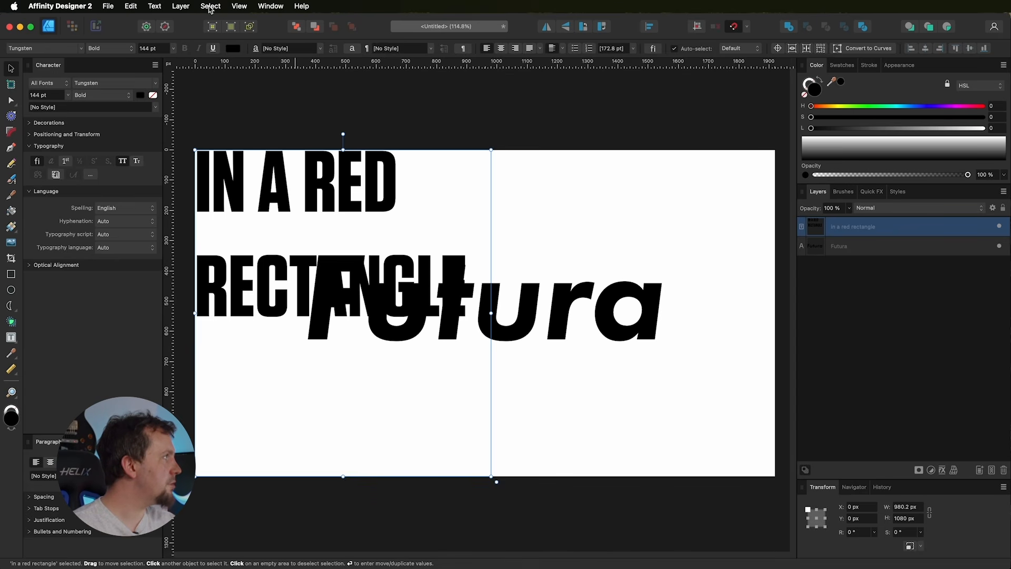
{"action": "left_click", "coordinate": [182, 6]}
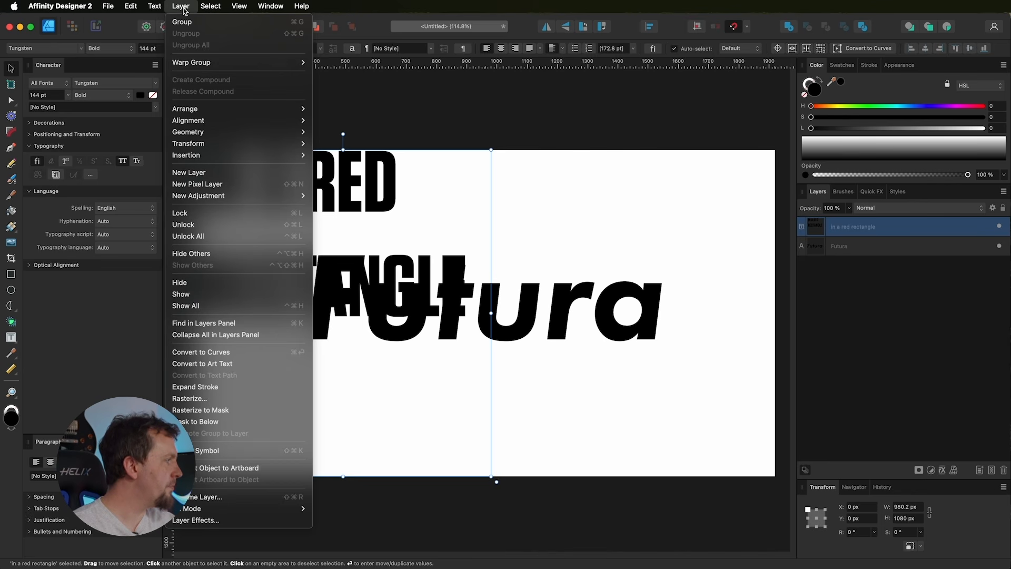
{"action": "left_click", "coordinate": [209, 365]}
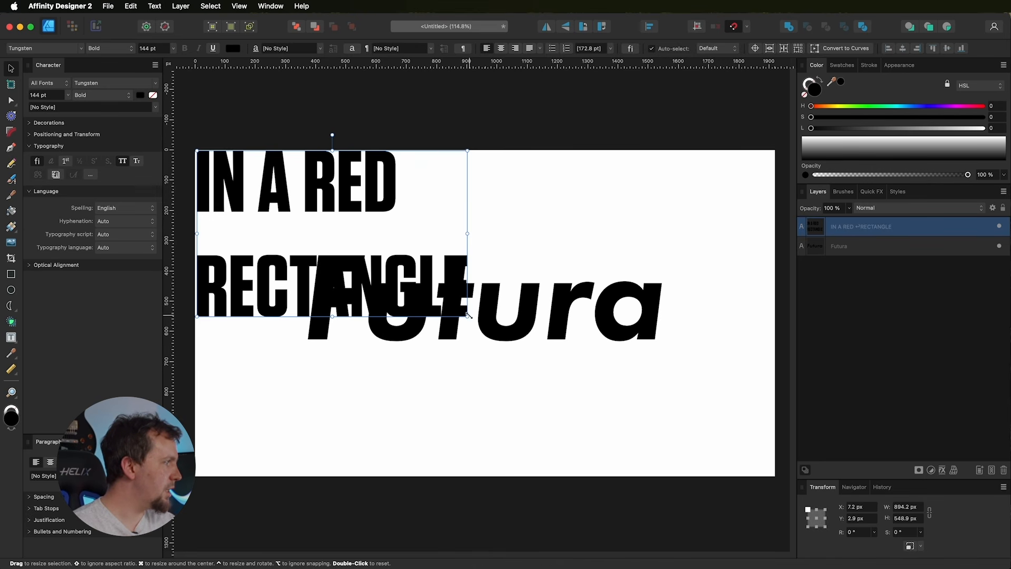
Step: Scale the two-line "IN A RED RECTANGLE" text to about 1214 × 745 px and move it towards the middle of the page
{"action": "left_click_drag", "start_coordinate": [467, 316], "coordinate": [632, 459]}
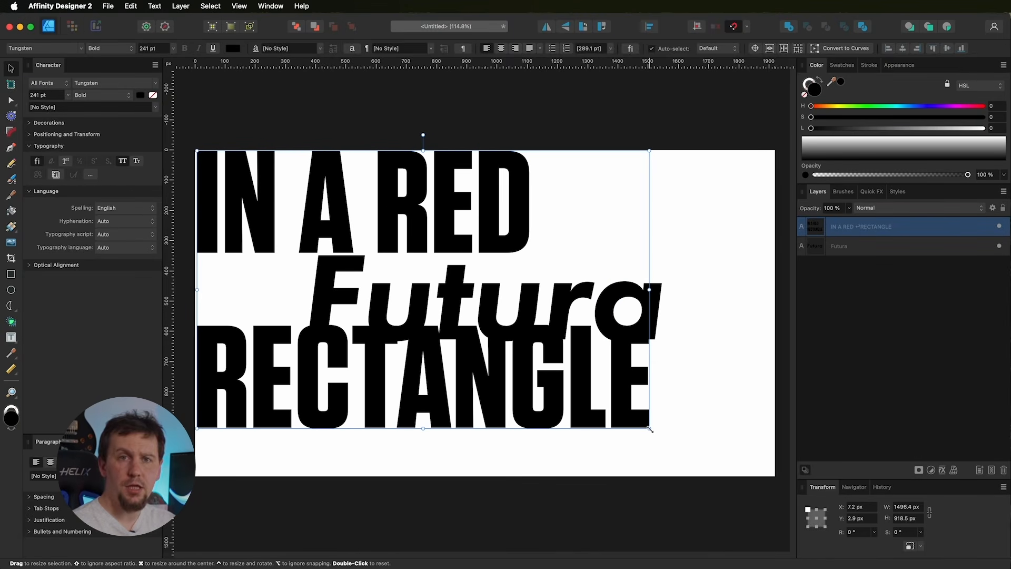
{"action": "left_click_drag", "start_coordinate": [650, 429], "coordinate": [662, 442]}
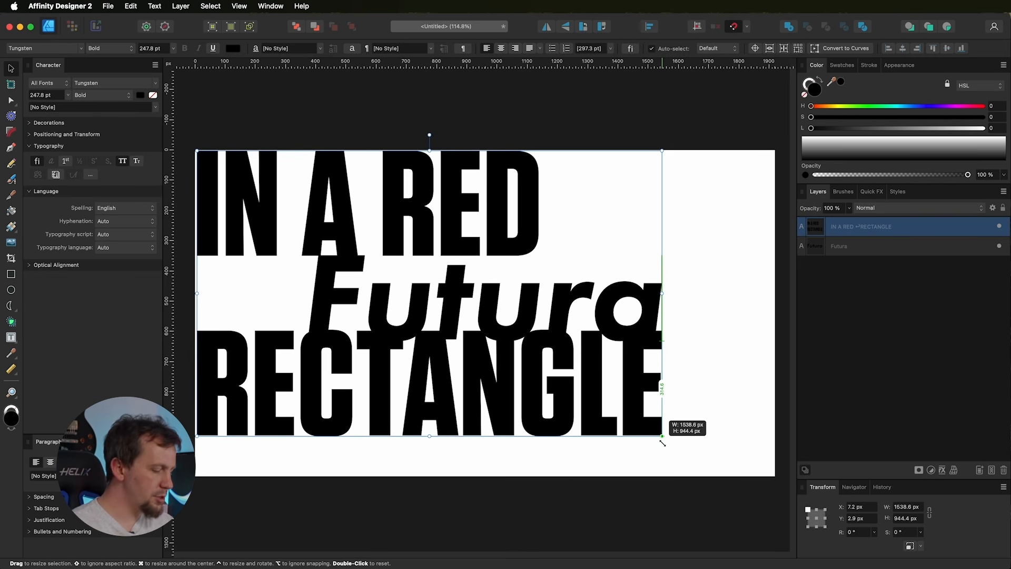
{"action": "left_click_drag", "start_coordinate": [662, 442], "coordinate": [607, 403]}
{"action": "left_click_drag", "start_coordinate": [481, 385], "coordinate": [537, 400]}
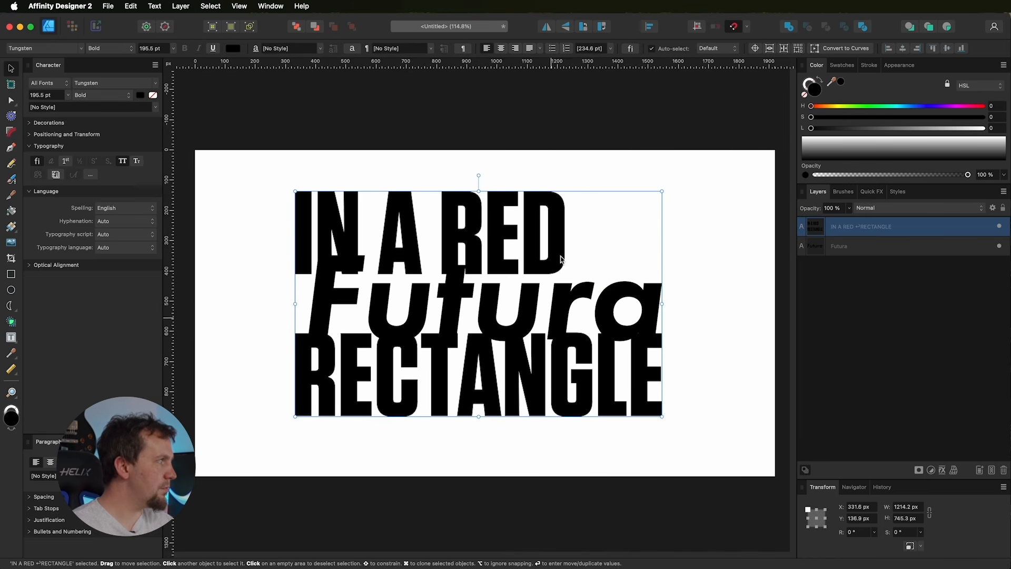
Step: Centre the "IN A RED RECTANGLE" text horizontally and vertically on the spread, and hide the "Futura" layer
{"action": "left_click", "coordinate": [649, 26]}
{"action": "left_click", "coordinate": [670, 58]}
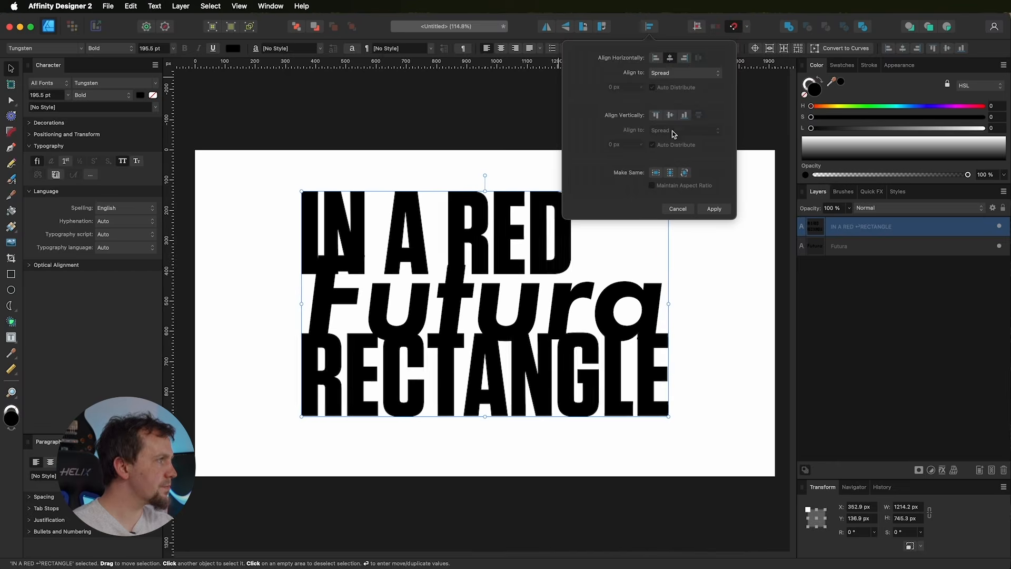
{"action": "left_click", "coordinate": [671, 115]}
{"action": "left_click", "coordinate": [712, 211]}
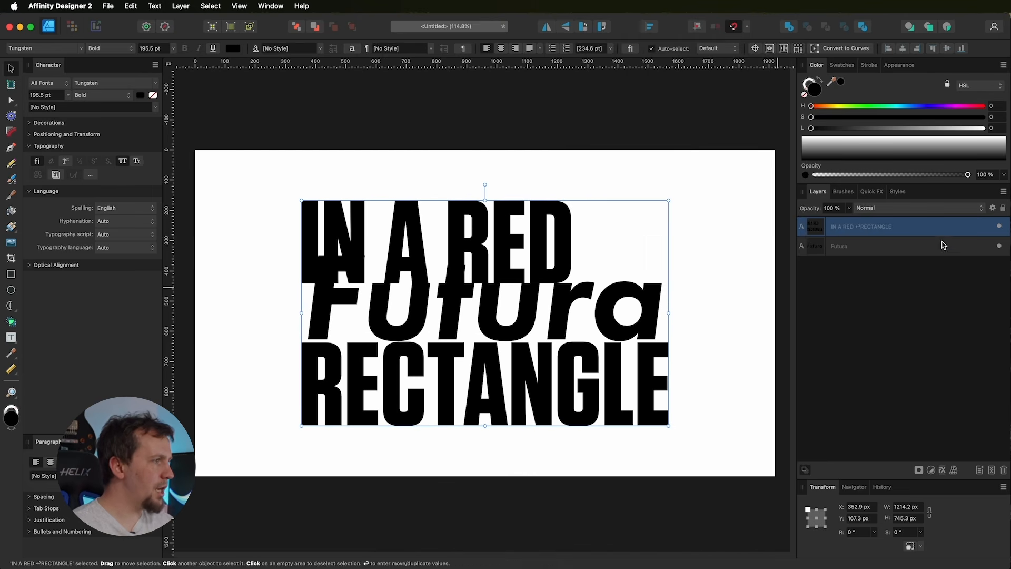
{"action": "left_click", "coordinate": [998, 247]}
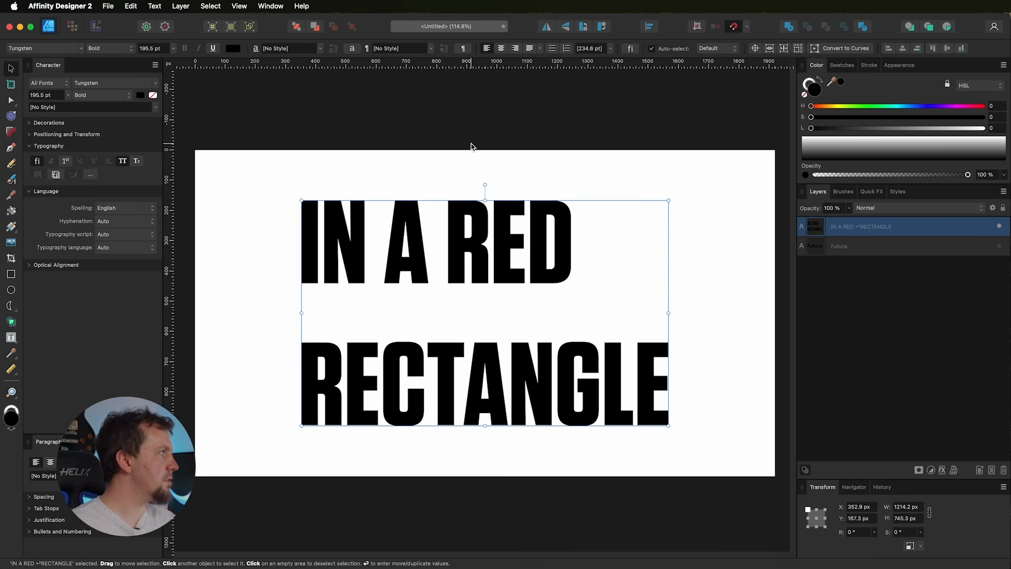
Step: Centre-align the two lines of "IN A RED RECTANGLE" and set their leading to 145 pt
{"action": "left_click", "coordinate": [501, 48]}
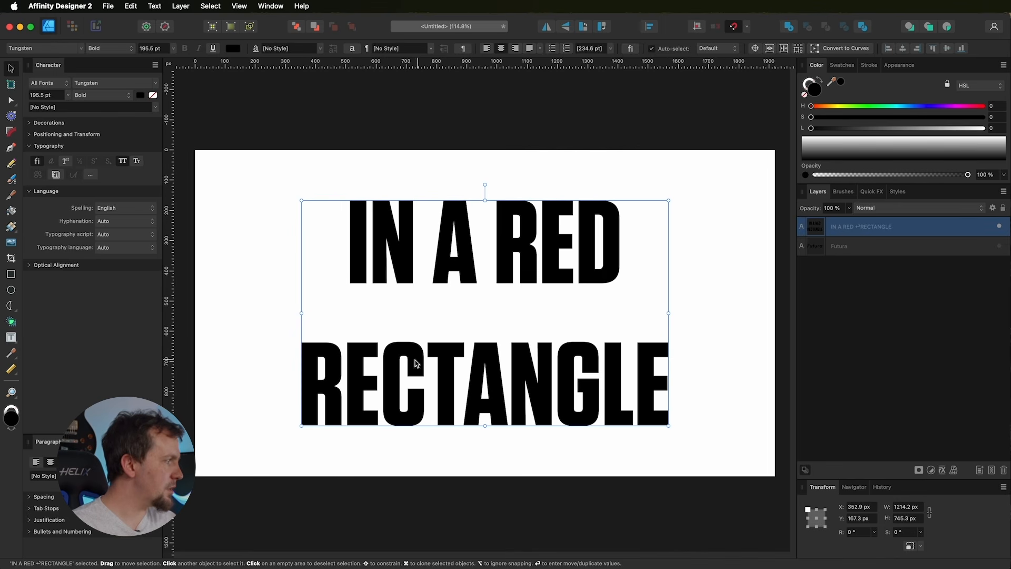
{"action": "left_click", "coordinate": [30, 135]}
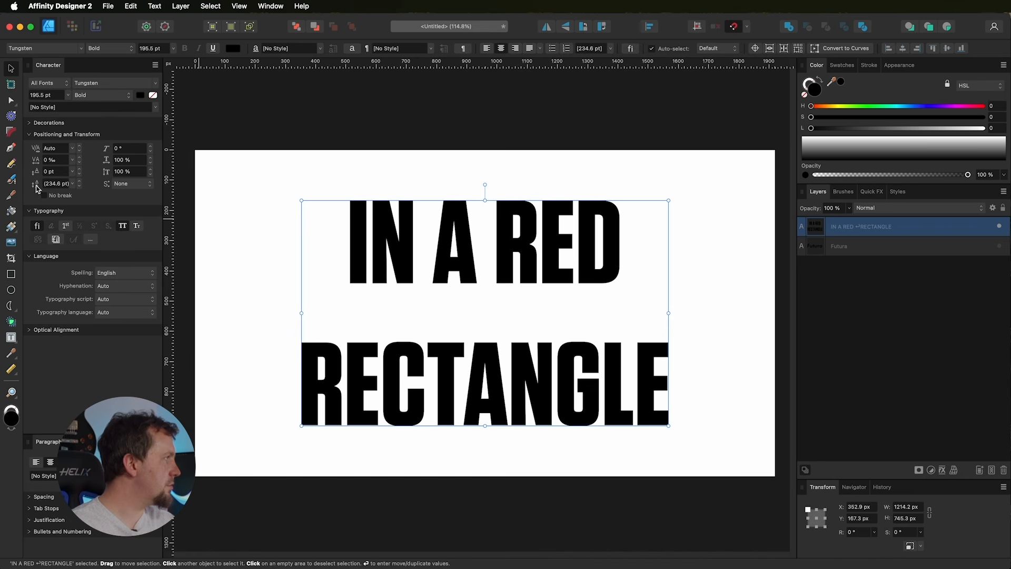
{"action": "mouse_move", "coordinate": [36, 185]}
{"action": "left_mouse_down"}
{"action": "mouse_move", "coordinate": [1, 188]}
{"action": "mouse_move", "coordinate": [33, 188]}
{"action": "left_mouse_up"}
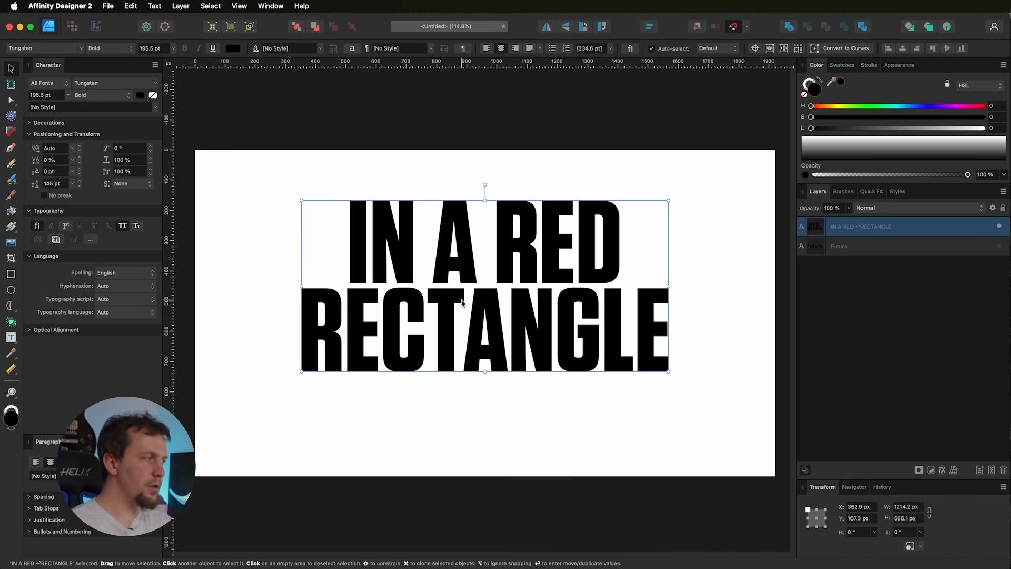
Step: Cut the word "RECTANGLE" and its line break out of the two-line text, leaving only "IN A RED"
{"action": "double_click", "coordinate": [325, 323]}
{"action": "double_click", "coordinate": [322, 319]}
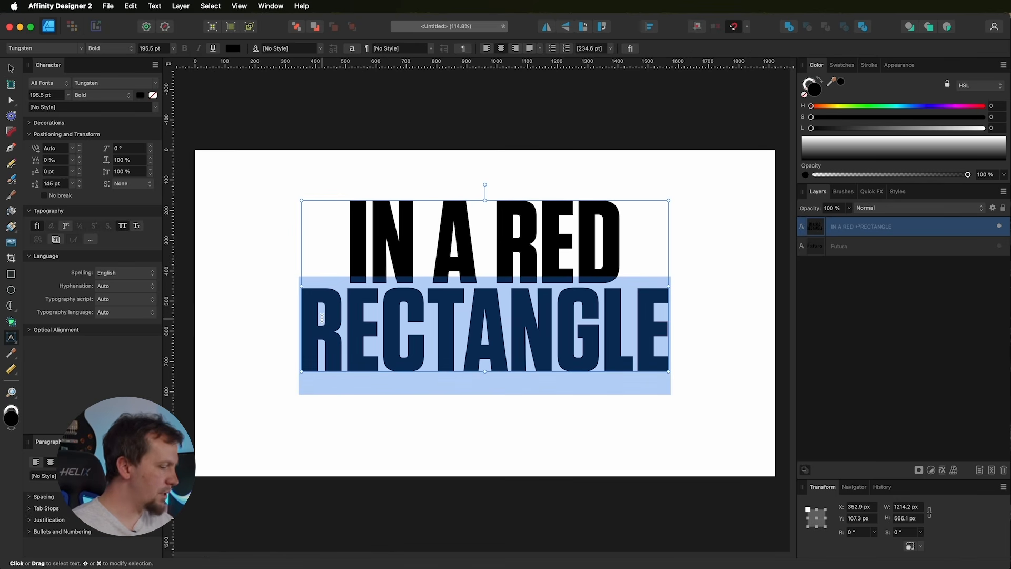
{"action": "key", "text": "BackSpace"}
{"action": "key", "text": "BackSpace"}
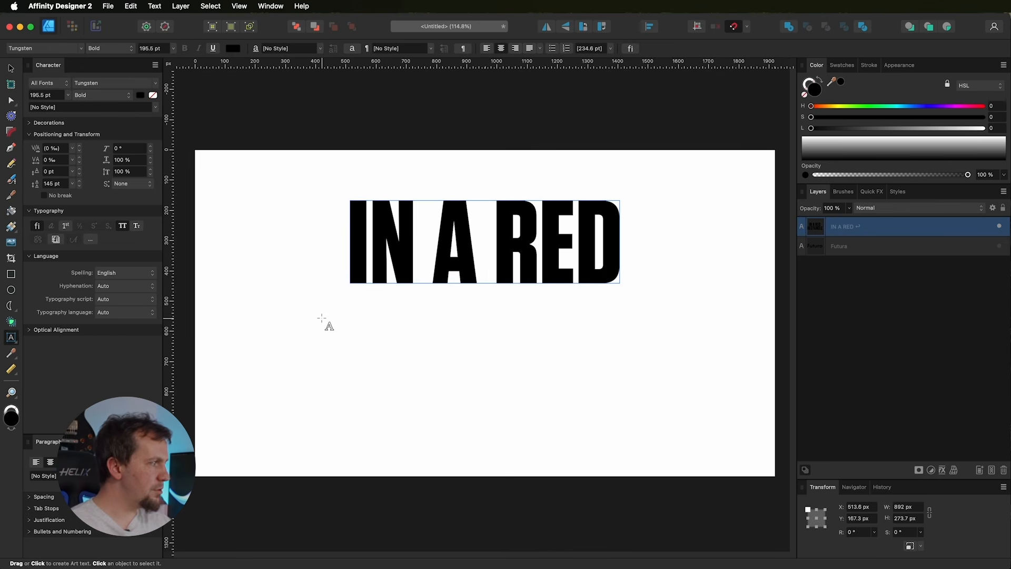
{"action": "key", "text": "BackSpace"}
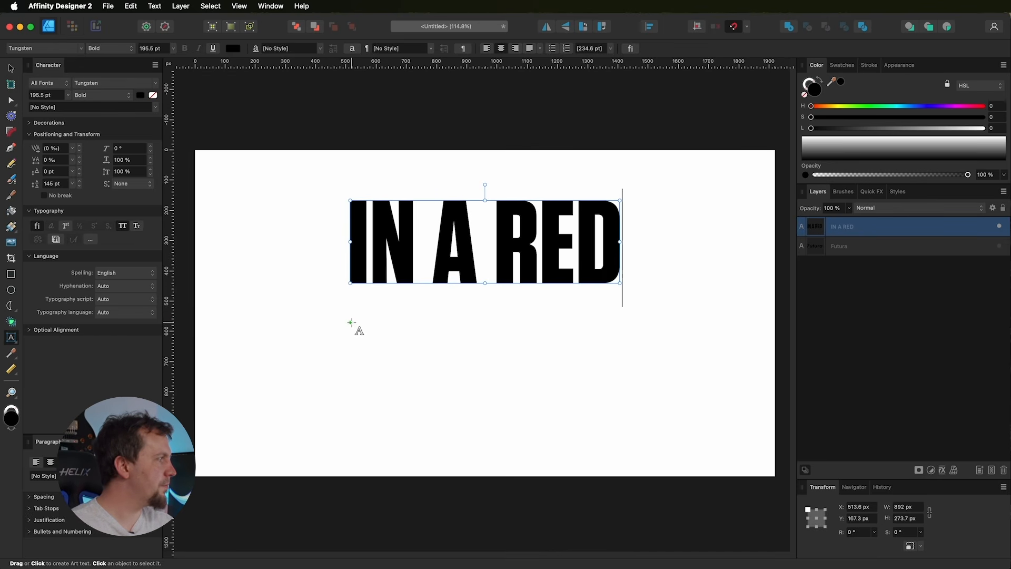
{"action": "key", "text": "Escape"}
Step: Paste "RECTANGLE" as a separate text object and move it directly below "IN A RED"
{"action": "left_click", "coordinate": [365, 353]}
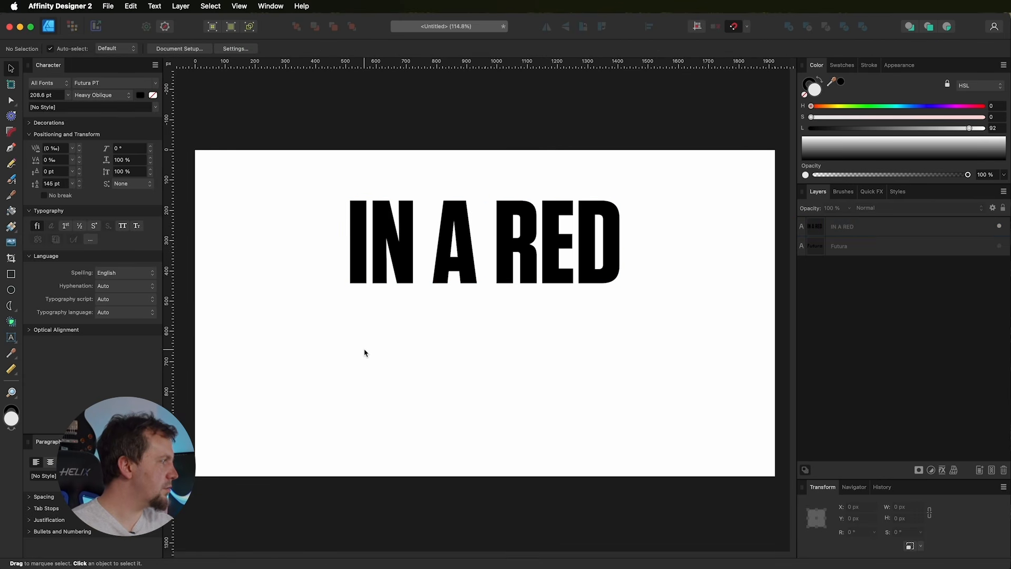
{"action": "key", "text": "super+v"}
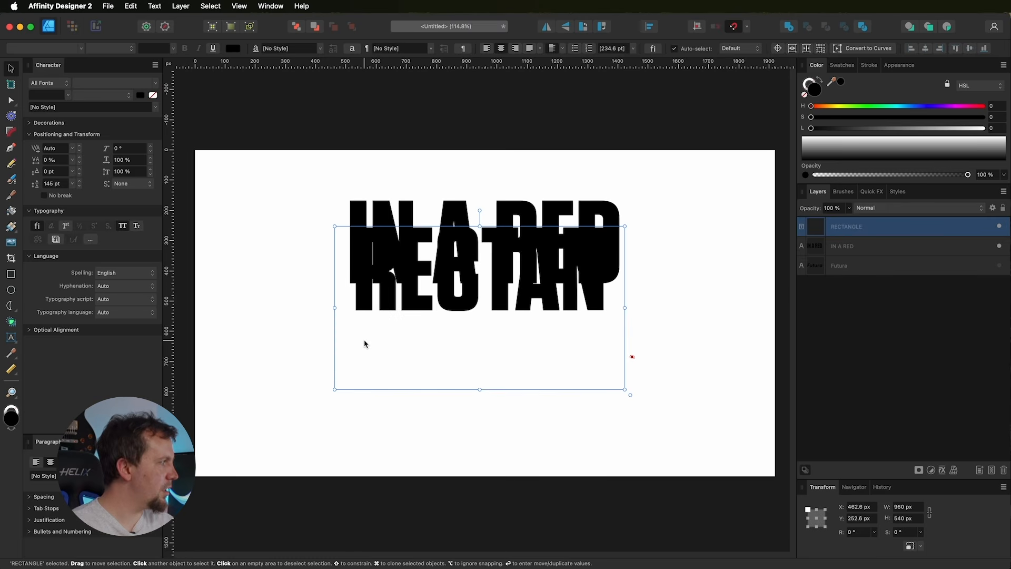
{"action": "left_click_drag", "start_coordinate": [415, 333], "coordinate": [417, 361]}
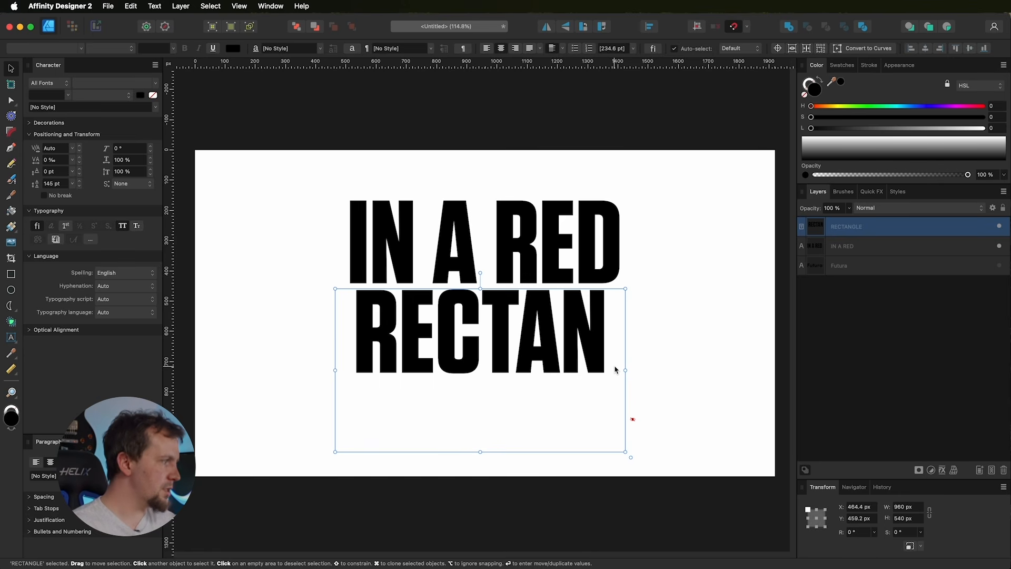
{"action": "left_click", "coordinate": [179, 7]}
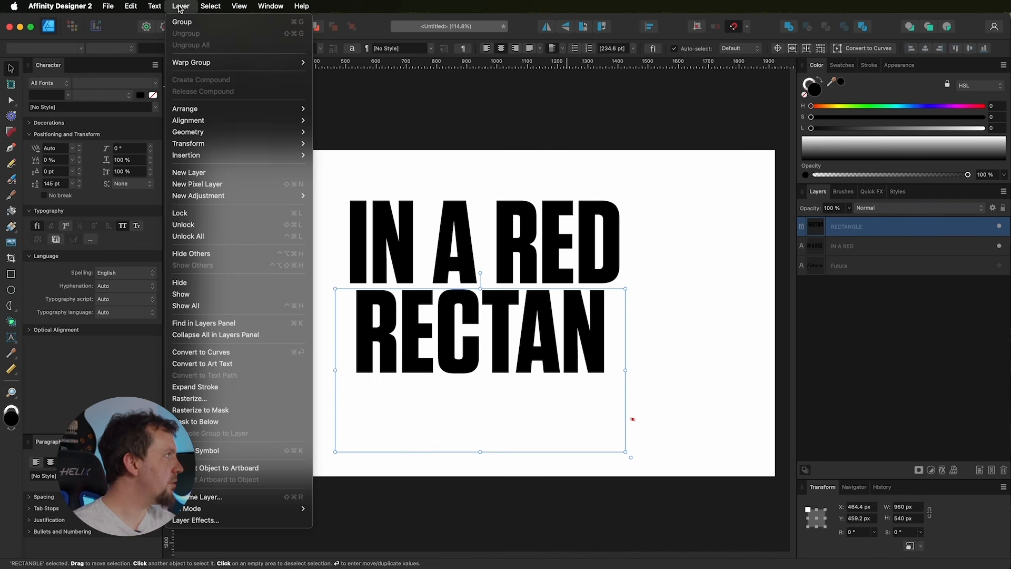
{"action": "left_click", "coordinate": [221, 364]}
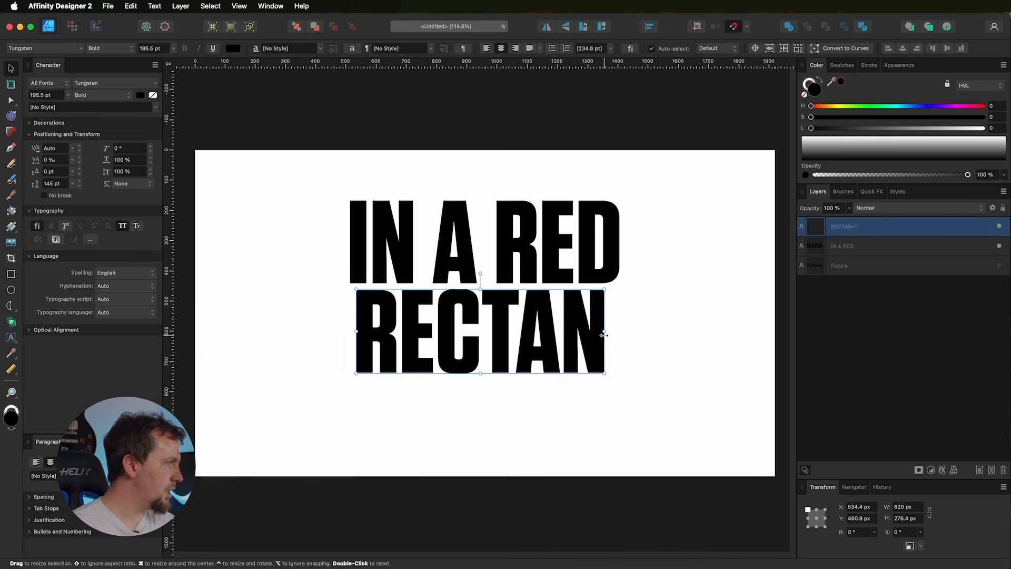
{"action": "mouse_move", "coordinate": [623, 330]}
{"action": "left_mouse_down"}
{"action": "mouse_move", "coordinate": [679, 333]}
{"action": "mouse_move", "coordinate": [610, 337]}
{"action": "left_mouse_up"}
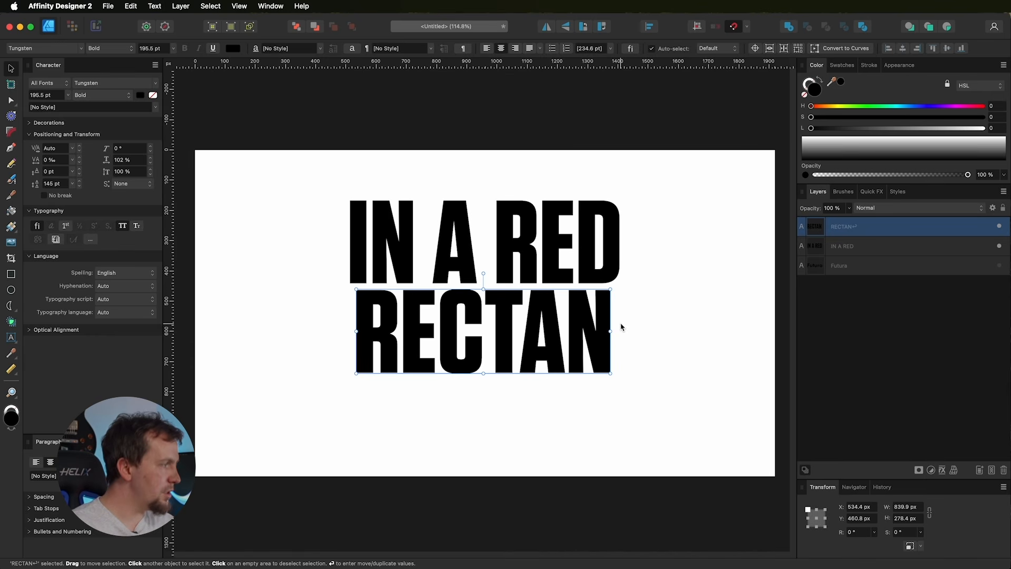
{"action": "key", "text": "super+z"}
{"action": "key", "text": "super+z"}
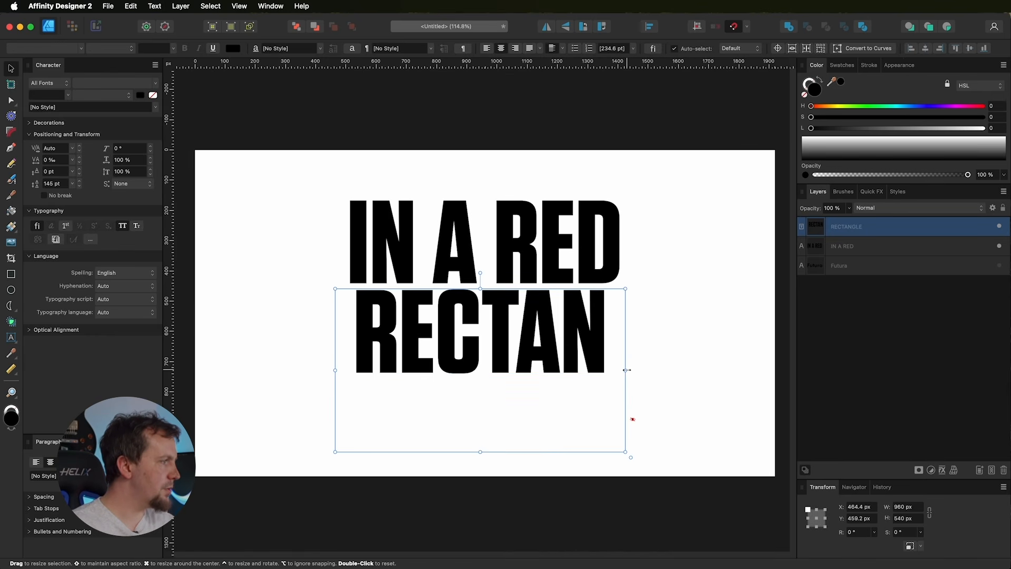
Step: Widen the "RECTANGLE" frame to about 1379 px so the whole word fits, and convert it to artistic text
{"action": "left_click_drag", "start_coordinate": [631, 370], "coordinate": [752, 369]}
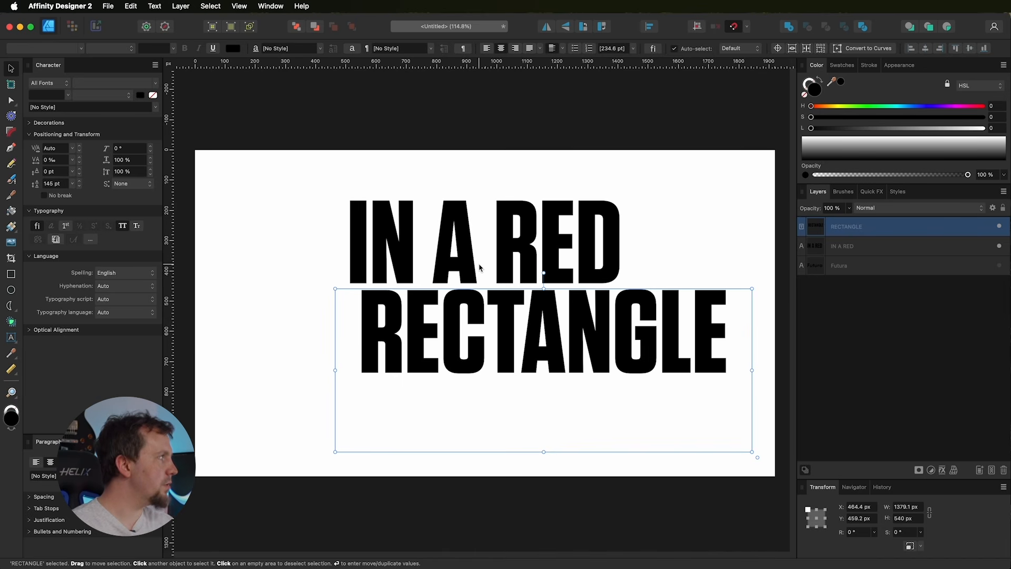
{"action": "left_click", "coordinate": [181, 6]}
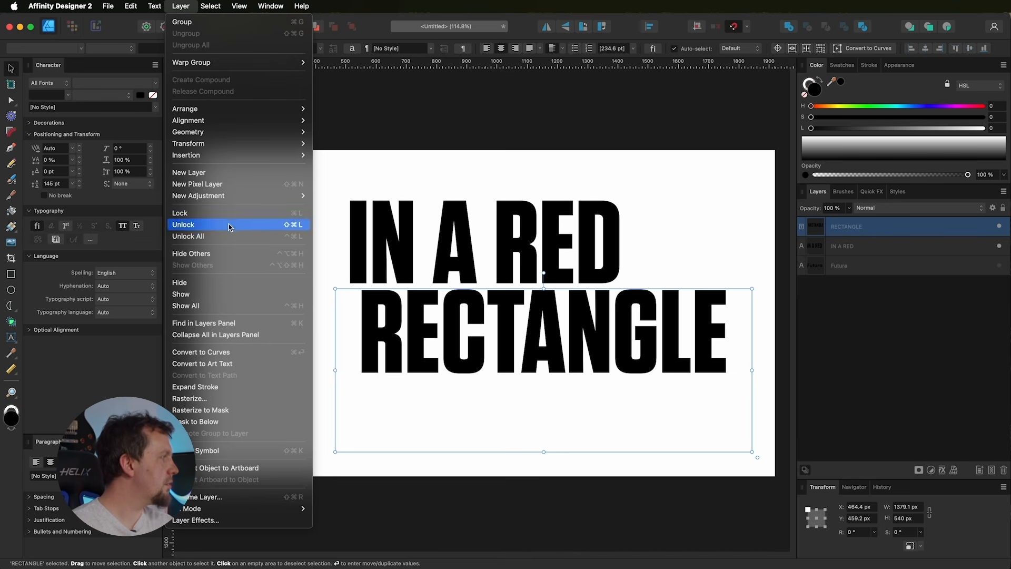
{"action": "left_click", "coordinate": [228, 368]}
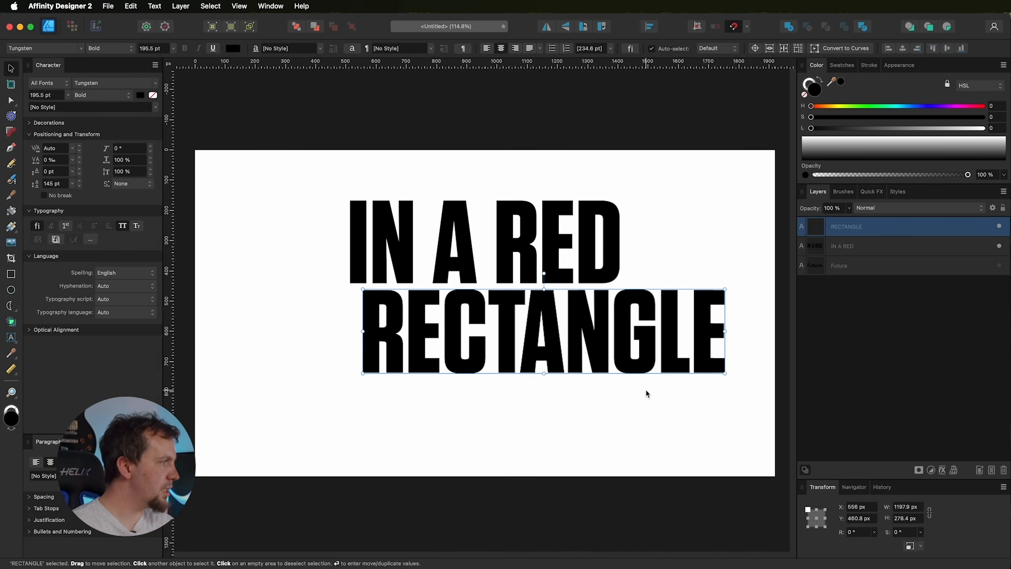
Step: Centre the "IN A RED" and "RECTANGLE" text objects horizontally on the spread
{"action": "left_click", "coordinate": [527, 259]}
{"action": "left_click", "coordinate": [522, 324], "text": "shift"}
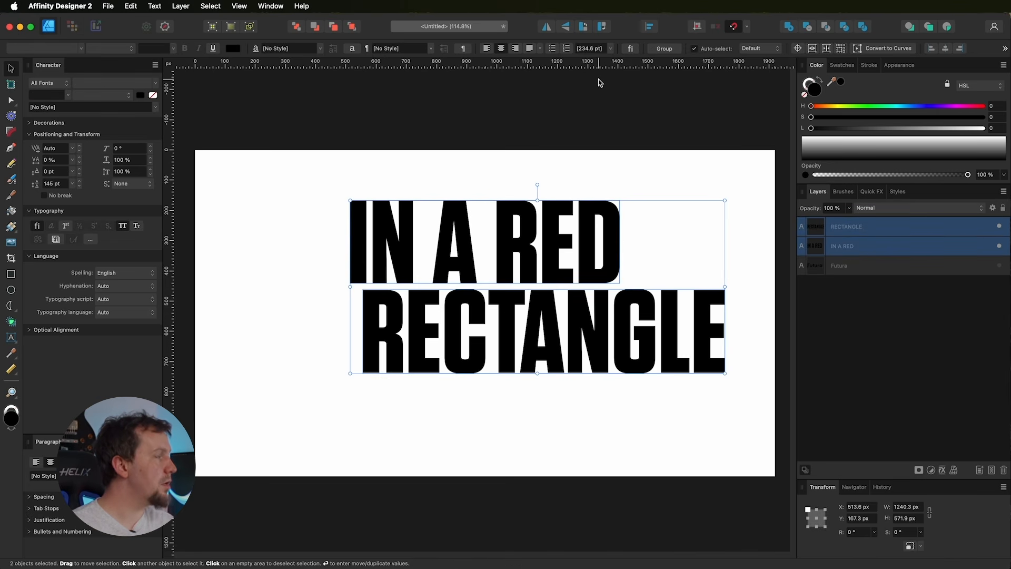
{"action": "left_click", "coordinate": [648, 27]}
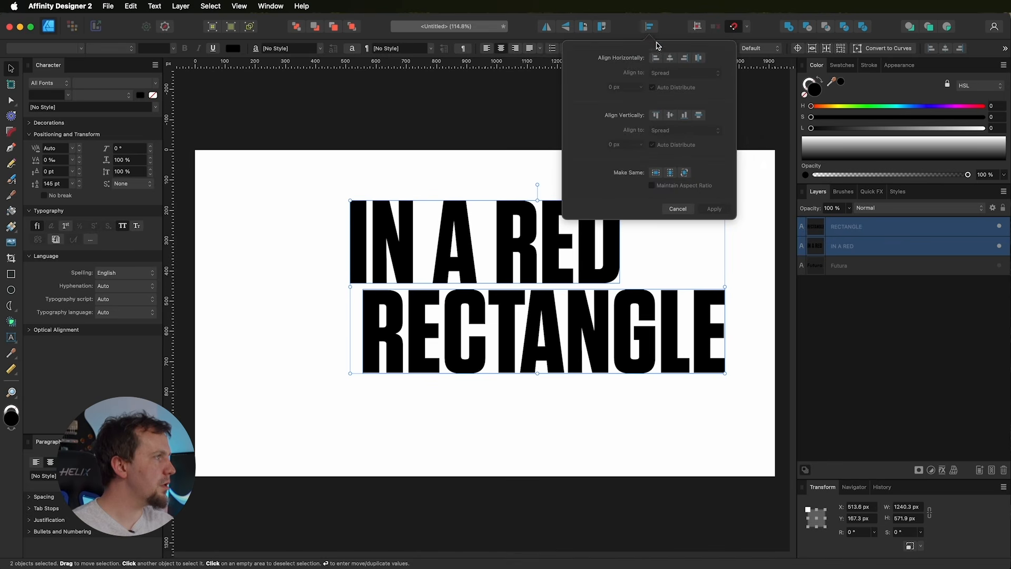
{"action": "left_click", "coordinate": [674, 58]}
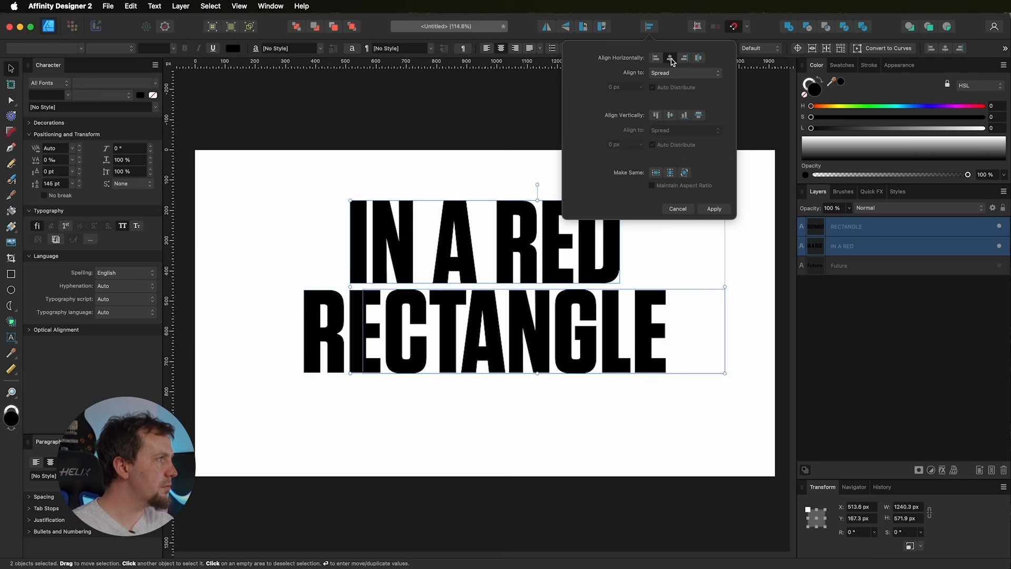
{"action": "left_click", "coordinate": [714, 210]}
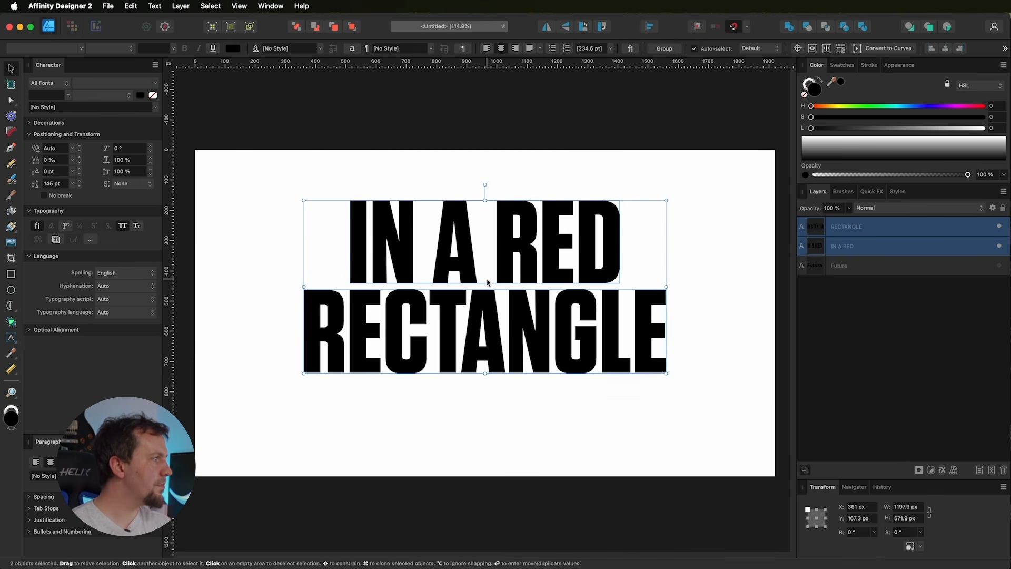
Step: Scale both text lines together to the full 1080 px page height and set their font to Tungsten Condensed Black
{"action": "left_click_drag", "start_coordinate": [488, 379], "coordinate": [500, 476]}
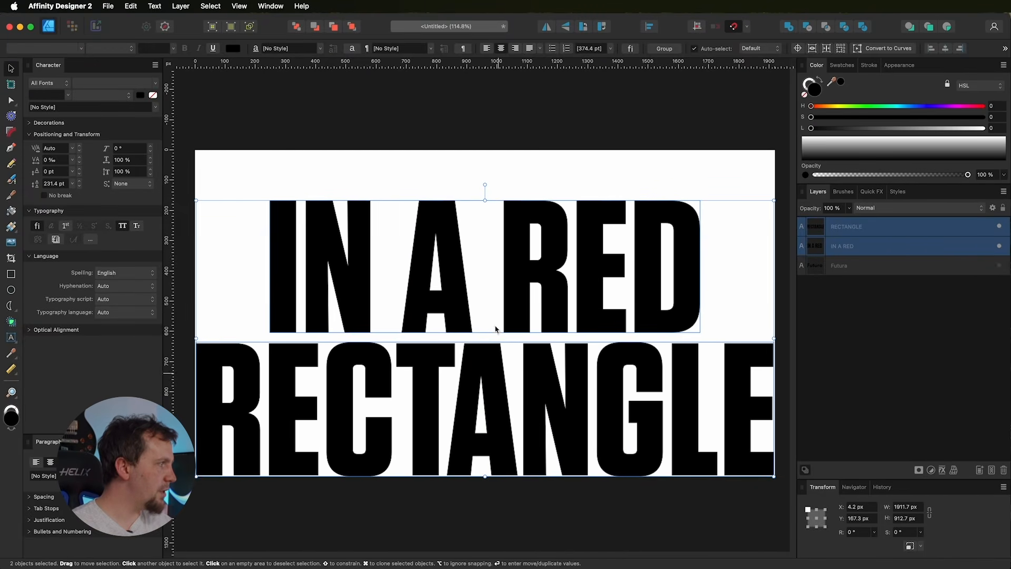
{"action": "left_click_drag", "start_coordinate": [485, 200], "coordinate": [486, 150]}
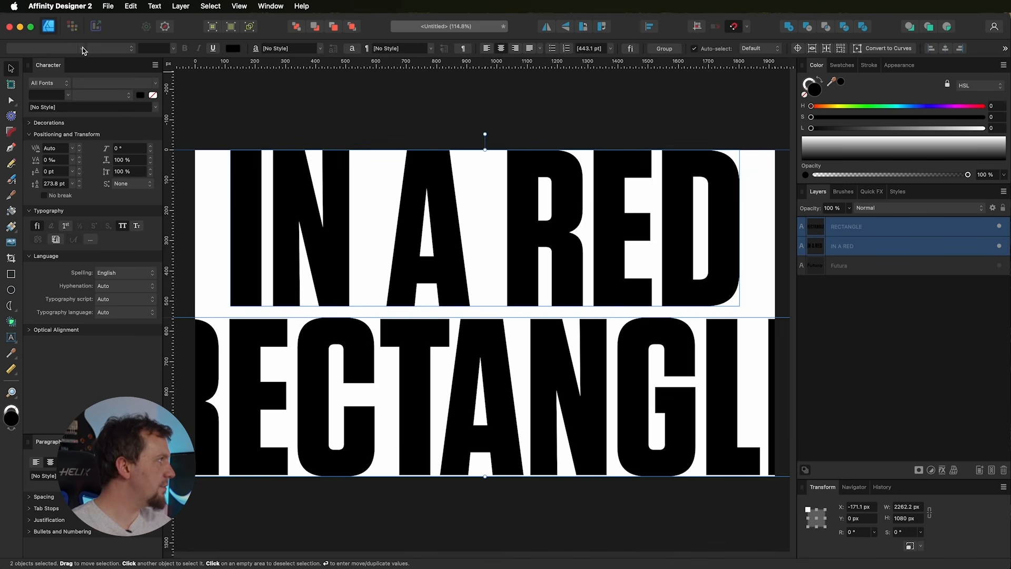
{"action": "left_click", "coordinate": [80, 51]}
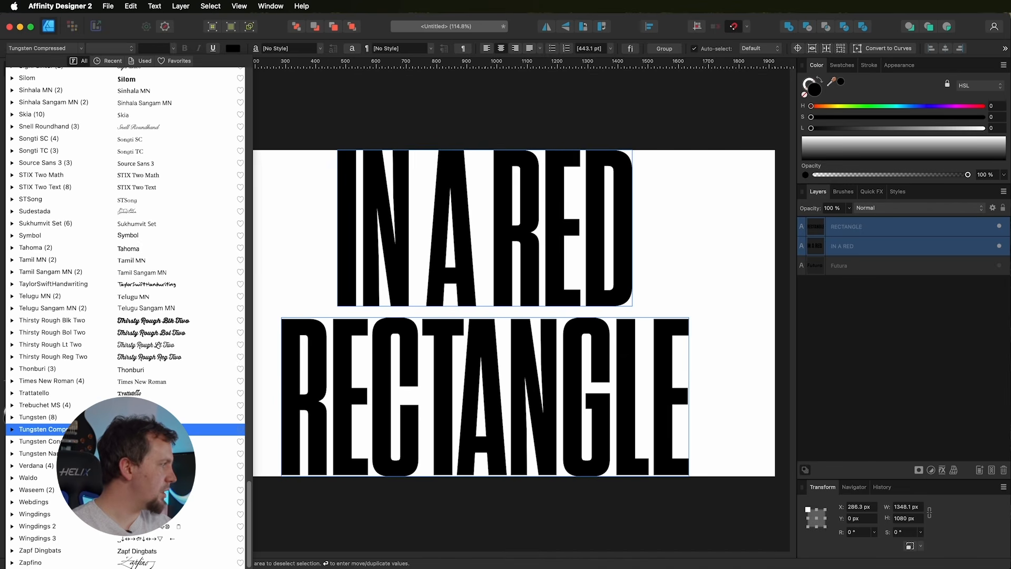
{"action": "left_click", "coordinate": [105, 440]}
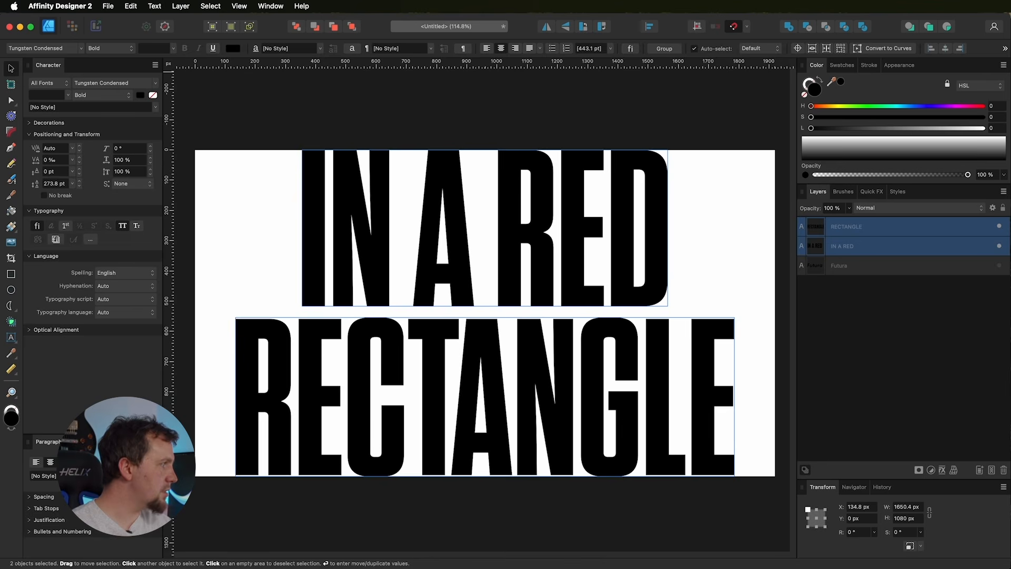
{"action": "left_click", "coordinate": [132, 51]}
{"action": "left_click", "coordinate": [119, 63]}
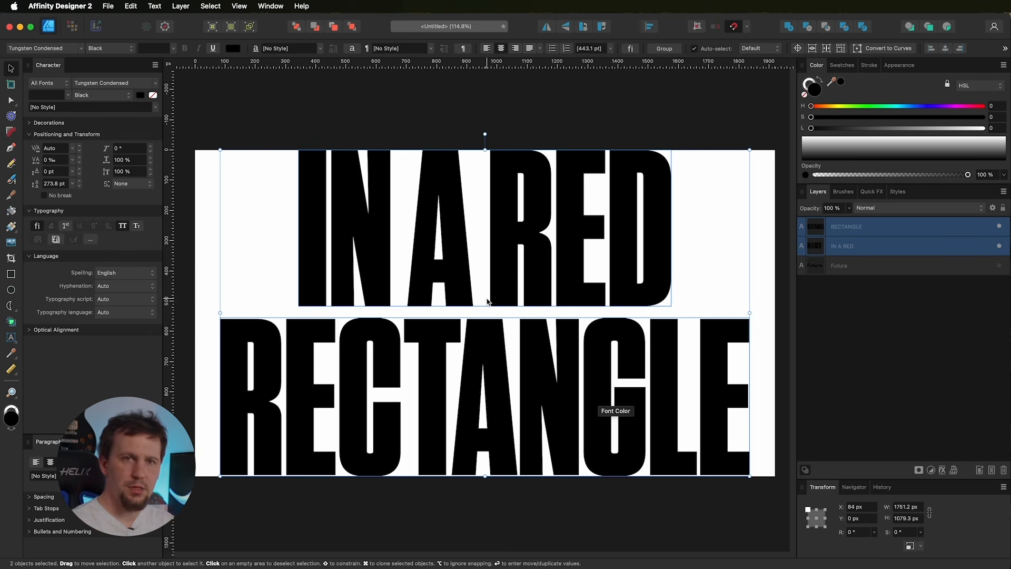
Step: Change the font of the "IN A RED" line to Tungsten Narrow
{"action": "left_click", "coordinate": [279, 264]}
{"action": "left_click", "coordinate": [348, 269]}
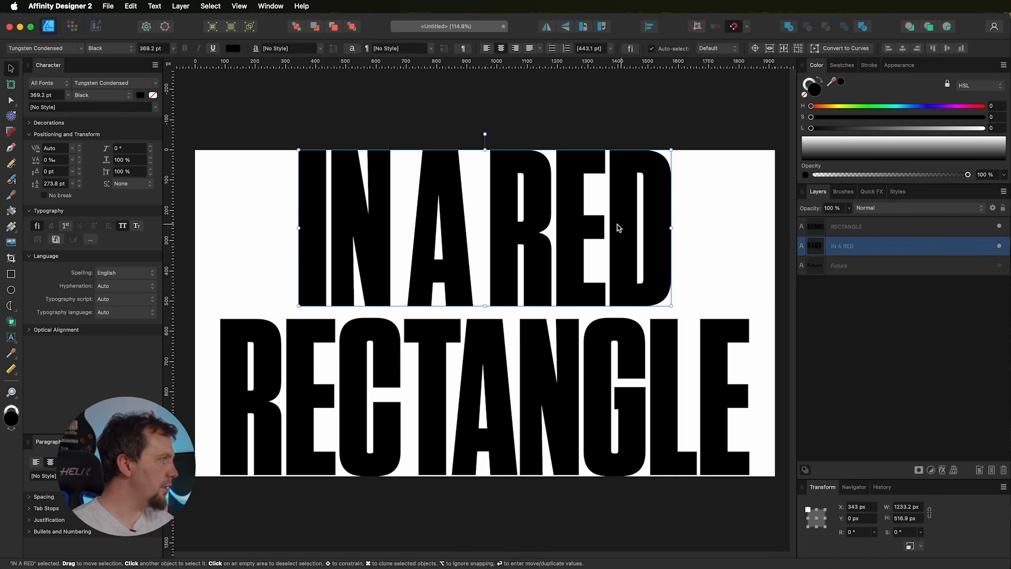
{"action": "left_click", "coordinate": [86, 49]}
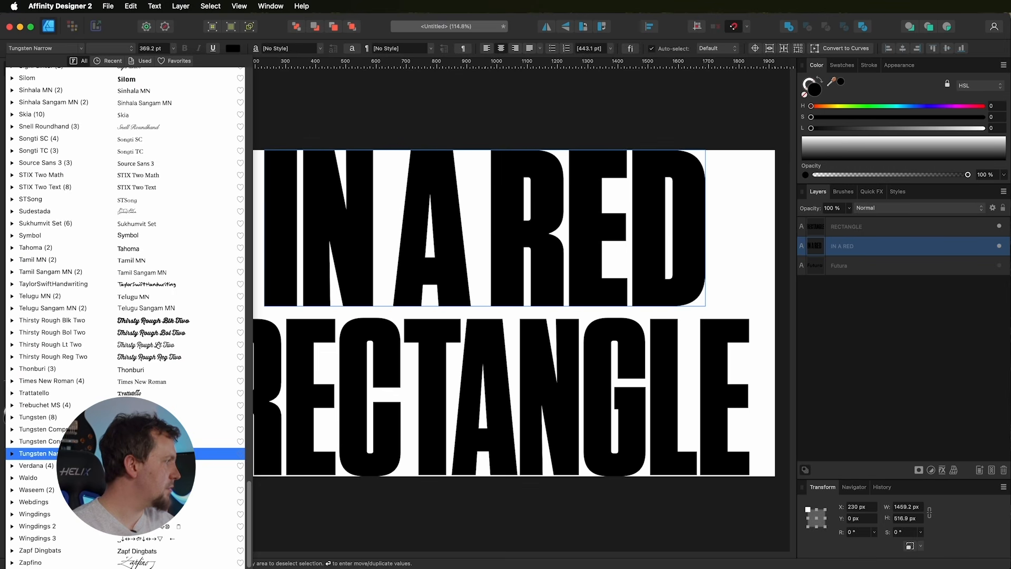
{"action": "key", "text": "Escape"}
Step: Change the font of the "RECTANGLE" line to Tungsten Compressed
{"action": "left_click", "coordinate": [384, 339]}
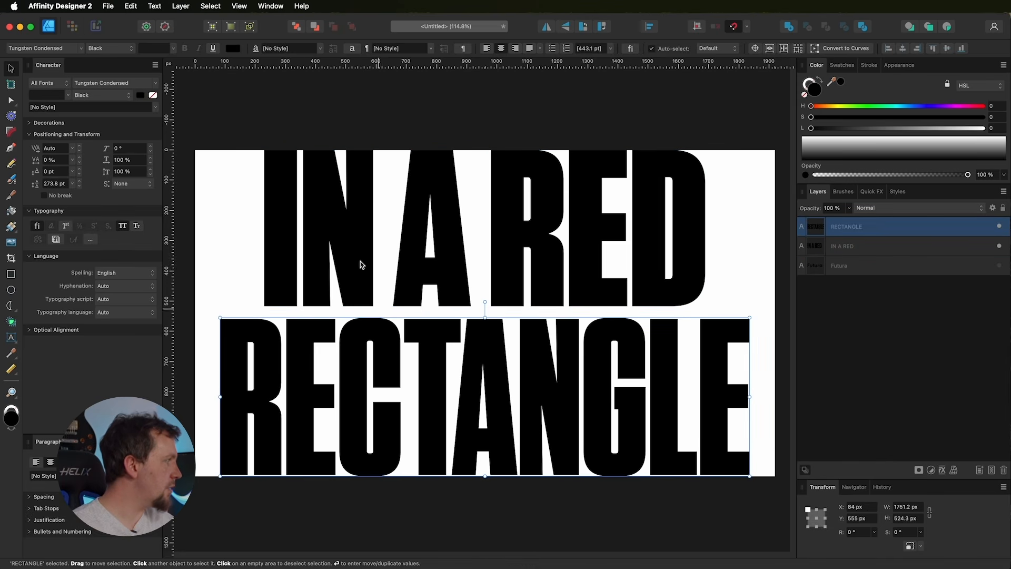
{"action": "left_click", "coordinate": [81, 49]}
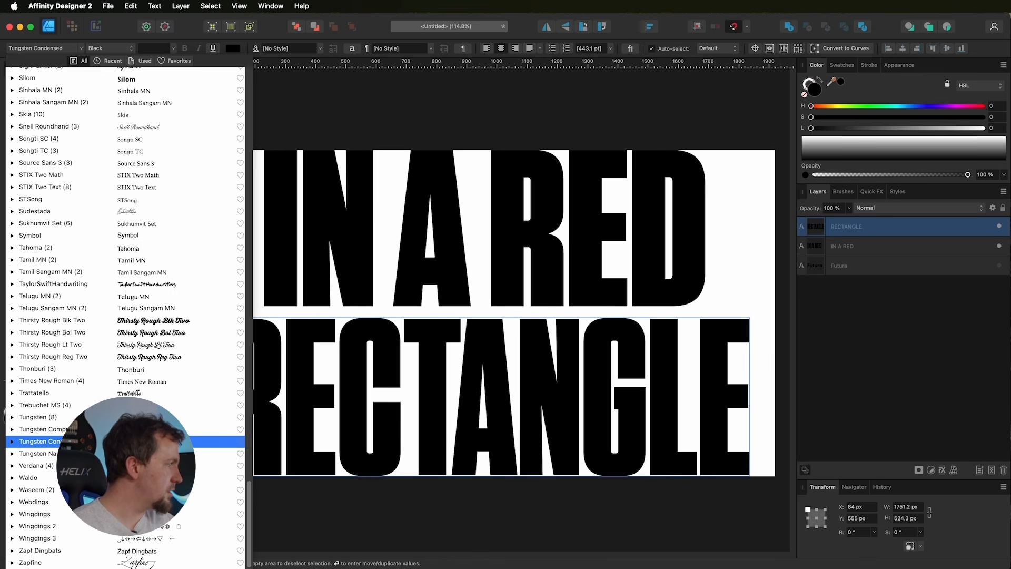
{"action": "key", "text": "Up"}
{"action": "left_click", "coordinate": [126, 429]}
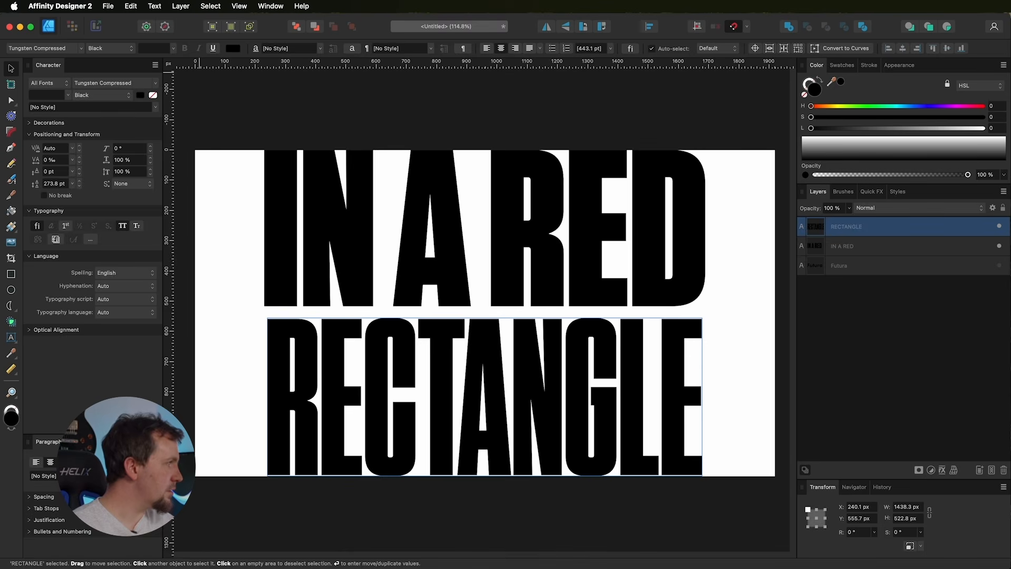
{"action": "left_click", "coordinate": [737, 316]}
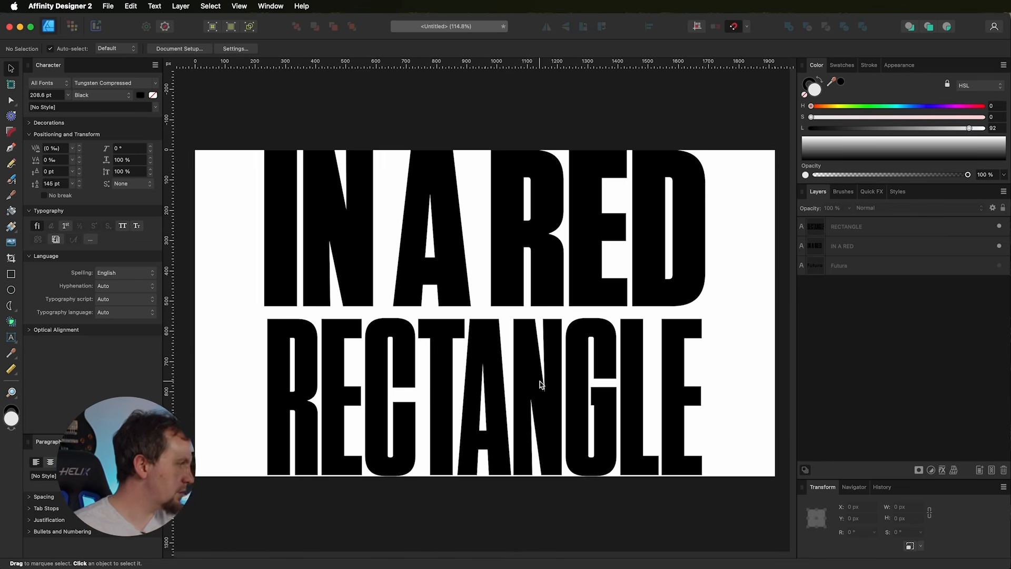
Step: Nudge "RECTANGLE" down and scale it to about 1494 px wide, and scale "IN A RED" to about 1482 px wide, narrowing the gap
{"action": "left_click", "coordinate": [478, 346]}
{"action": "left_click_drag", "start_coordinate": [478, 348], "coordinate": [479, 347]}
{"action": "key", "text": "Down"}
{"action": "key", "text": "Down"}
{"action": "key", "text": "Down"}
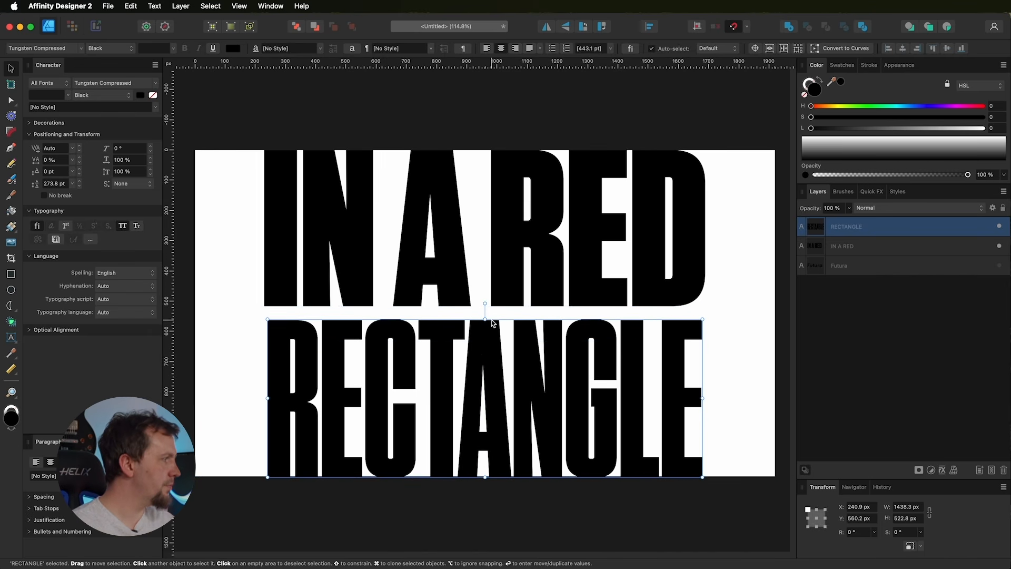
{"action": "left_click_drag", "start_coordinate": [485, 319], "coordinate": [486, 314]}
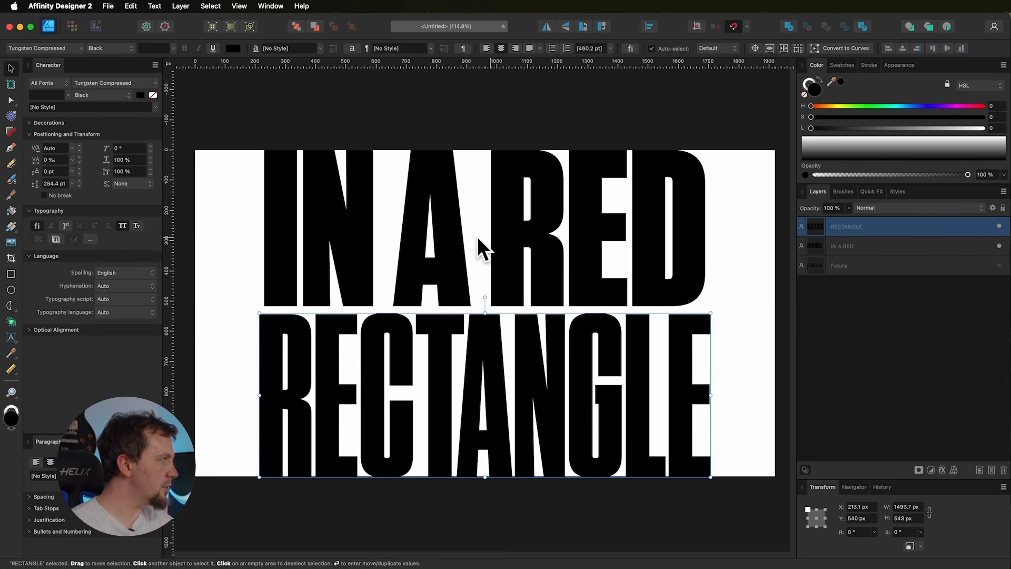
{"action": "left_click", "coordinate": [396, 300]}
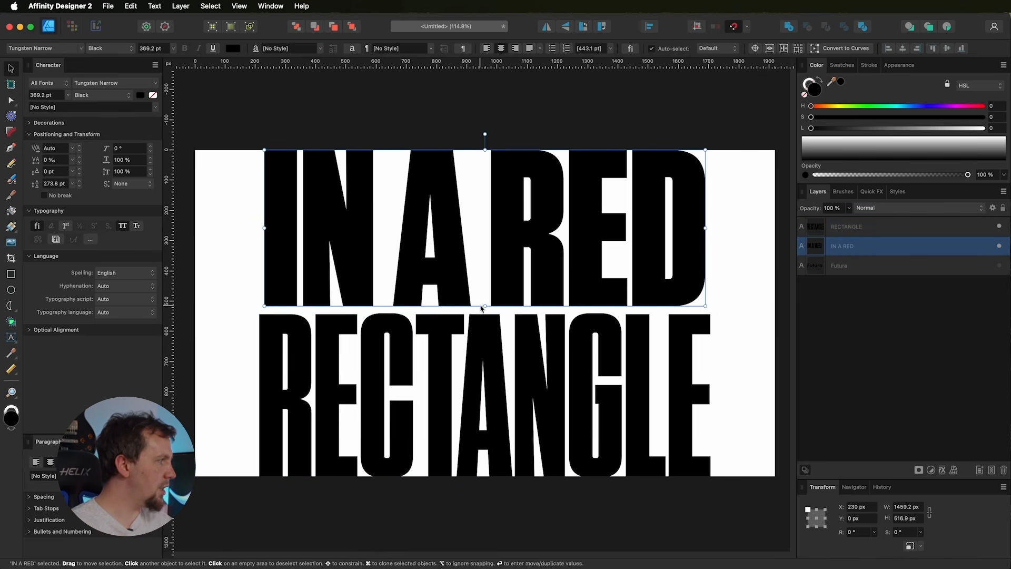
{"action": "left_click_drag", "start_coordinate": [484, 306], "coordinate": [484, 308]}
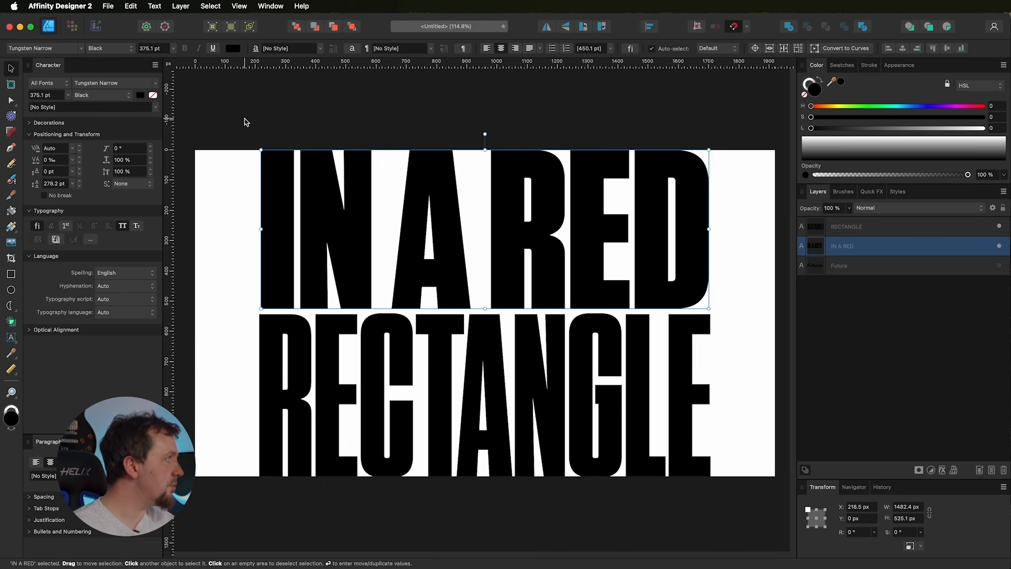
Step: Stretch both text lines together horizontally to fill the page's full 1920 px width
{"action": "left_click_drag", "start_coordinate": [228, 131], "coordinate": [746, 509]}
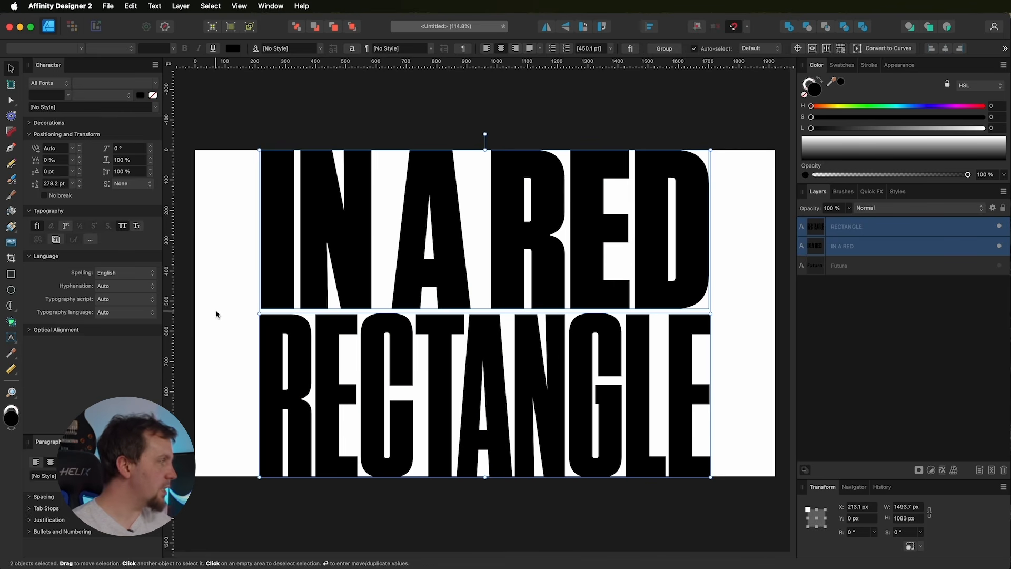
{"action": "left_click_drag", "start_coordinate": [259, 315], "coordinate": [196, 315]}
{"action": "left_click_drag", "start_coordinate": [710, 314], "coordinate": [775, 314]}
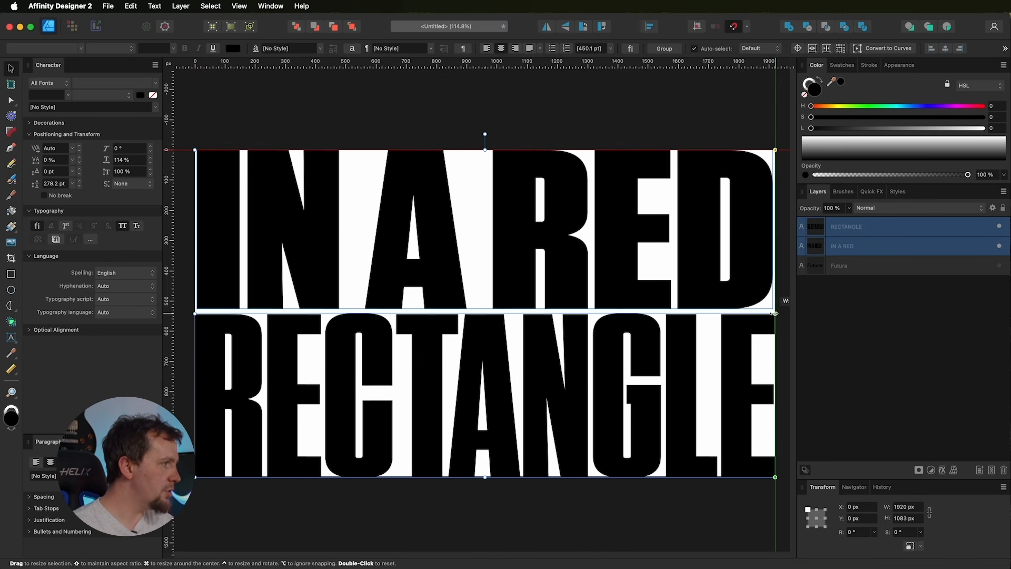
Step: Stretch the "IN A RED" line horizontally on both sides so it reaches both vertical edges of the page
{"action": "left_click", "coordinate": [705, 123]}
{"action": "left_click", "coordinate": [704, 237]}
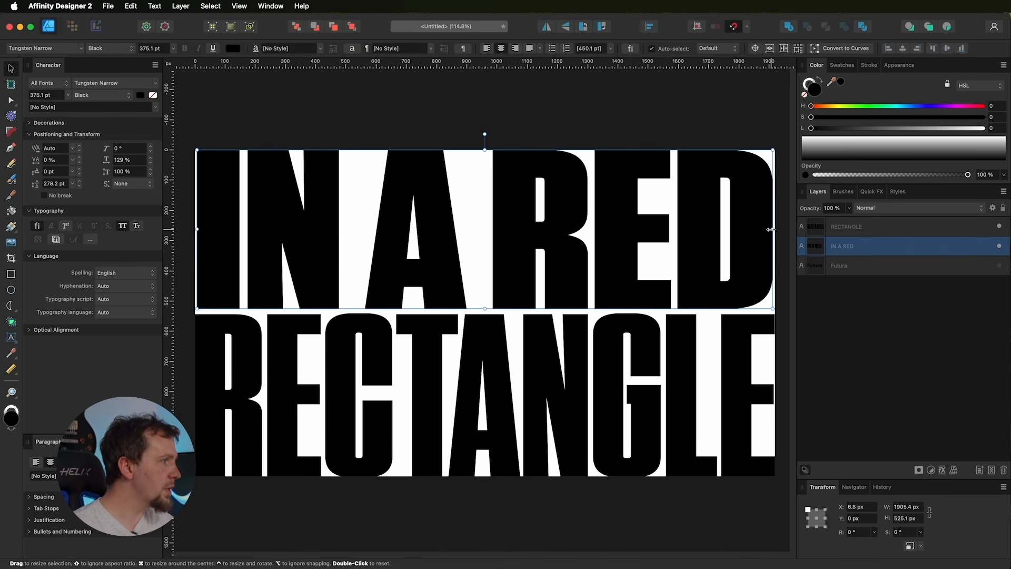
{"action": "left_click_drag", "start_coordinate": [772, 230], "coordinate": [775, 230]}
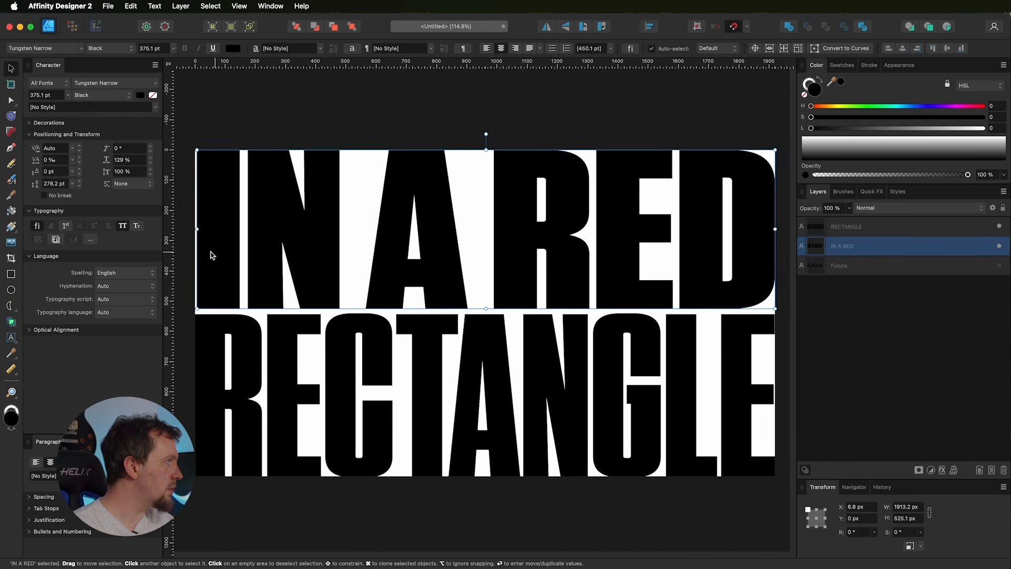
{"action": "left_click_drag", "start_coordinate": [198, 230], "coordinate": [195, 230]}
{"action": "left_click", "coordinate": [262, 133]}
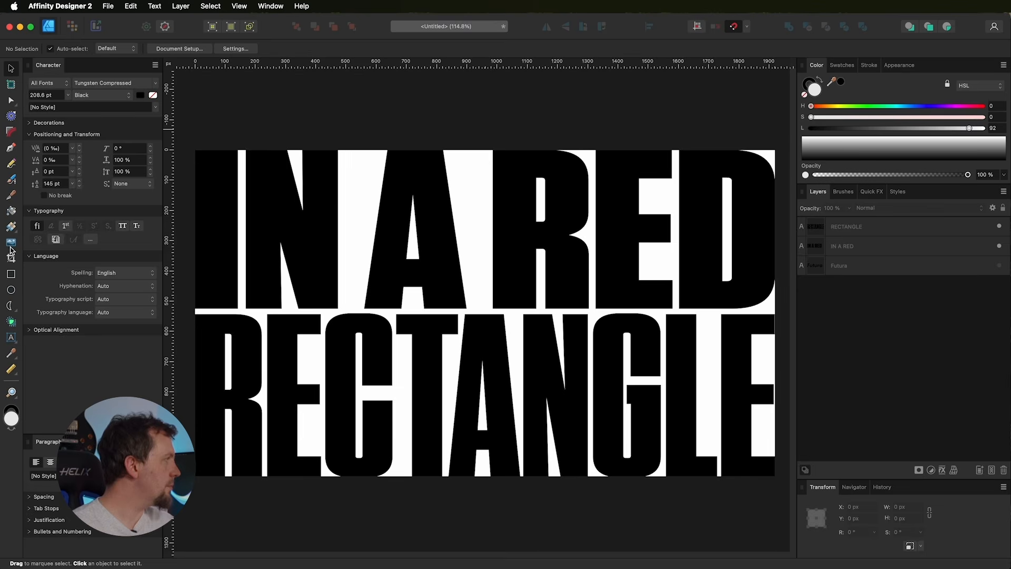
Step: Place the image "barbara kruger thinking of you.jpg" from the page's top-left corner at the full 1920 px page width
{"action": "left_click", "coordinate": [11, 243]}
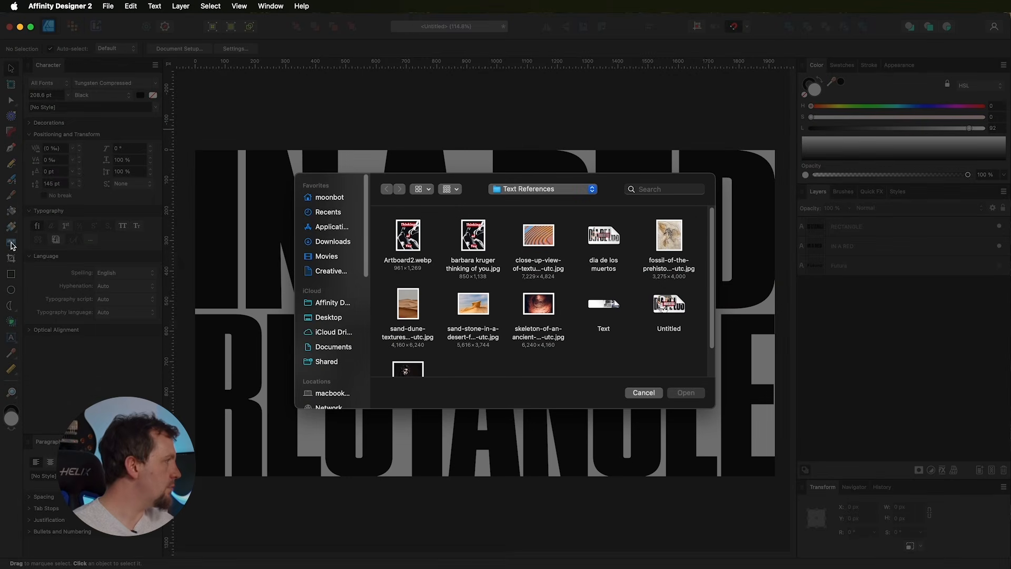
{"action": "left_click", "coordinate": [475, 242]}
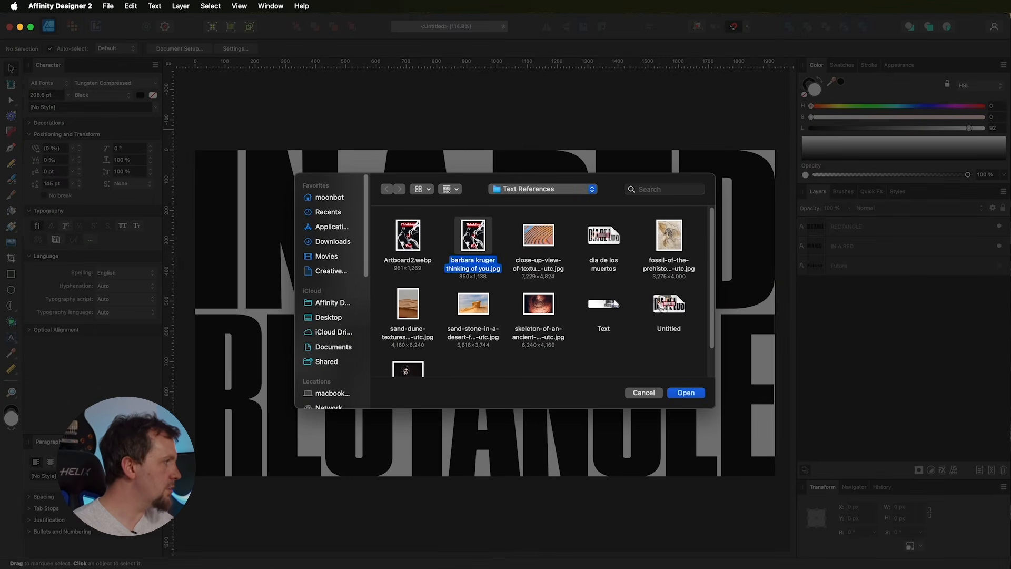
{"action": "left_click", "coordinate": [686, 392]}
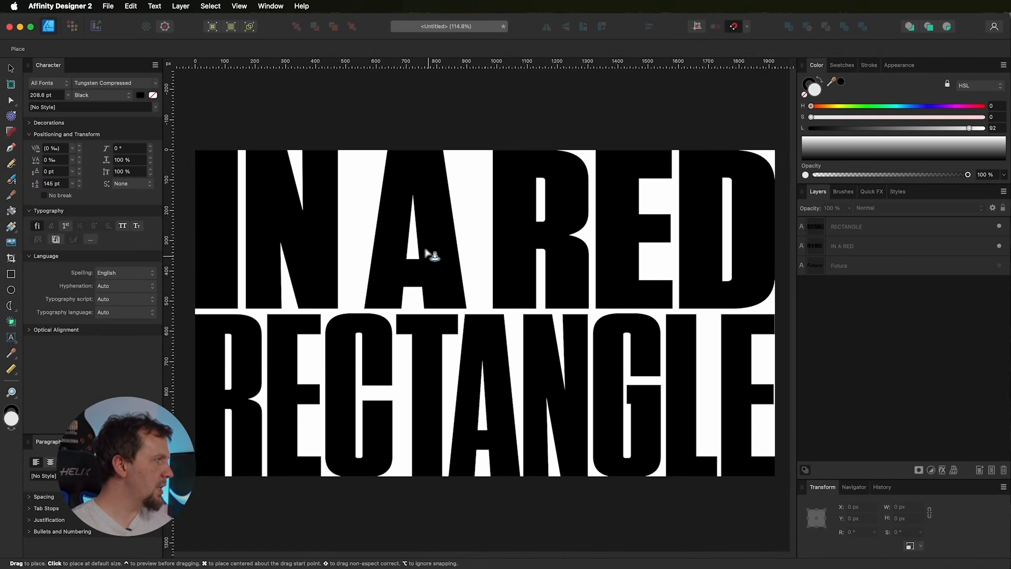
{"action": "left_click", "coordinate": [195, 151]}
{"action": "left_click_drag", "start_coordinate": [293, 200], "coordinate": [629, 425]}
{"action": "left_click_drag", "start_coordinate": [277, 163], "coordinate": [654, 459]}
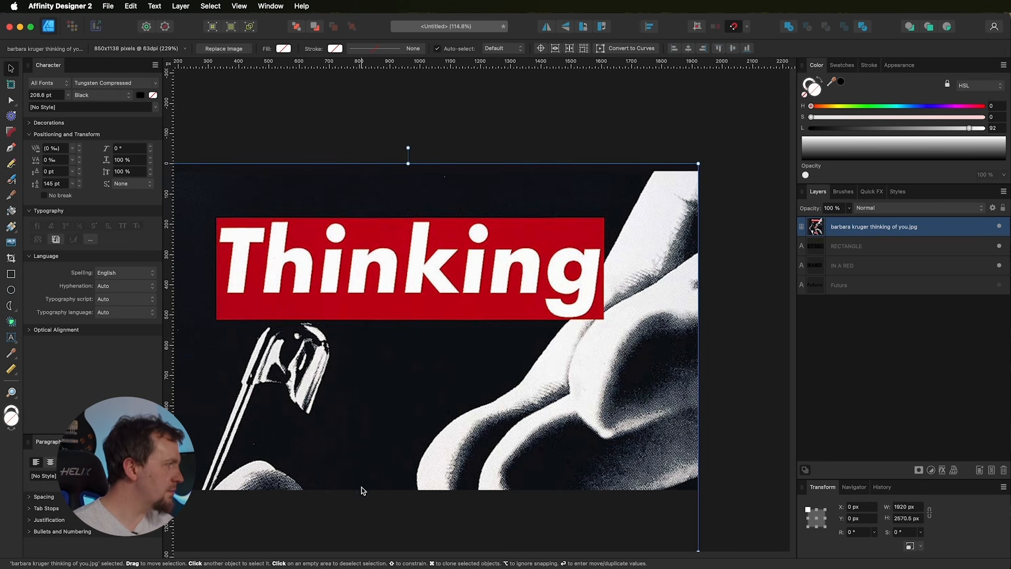
Step: Shift the placed image up to about Y -797 px so its red "of" rectangle sits near the page centre
{"action": "left_click_drag", "start_coordinate": [404, 429], "coordinate": [407, 315]}
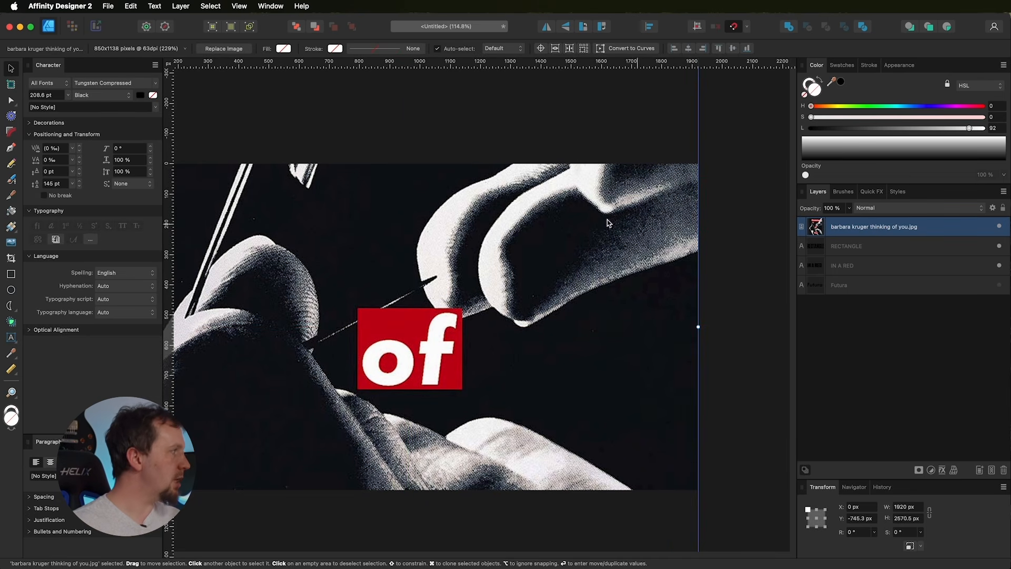
{"action": "scroll", "coordinate": [414, 222], "scroll_direction": "left", "scroll_amount": 5}
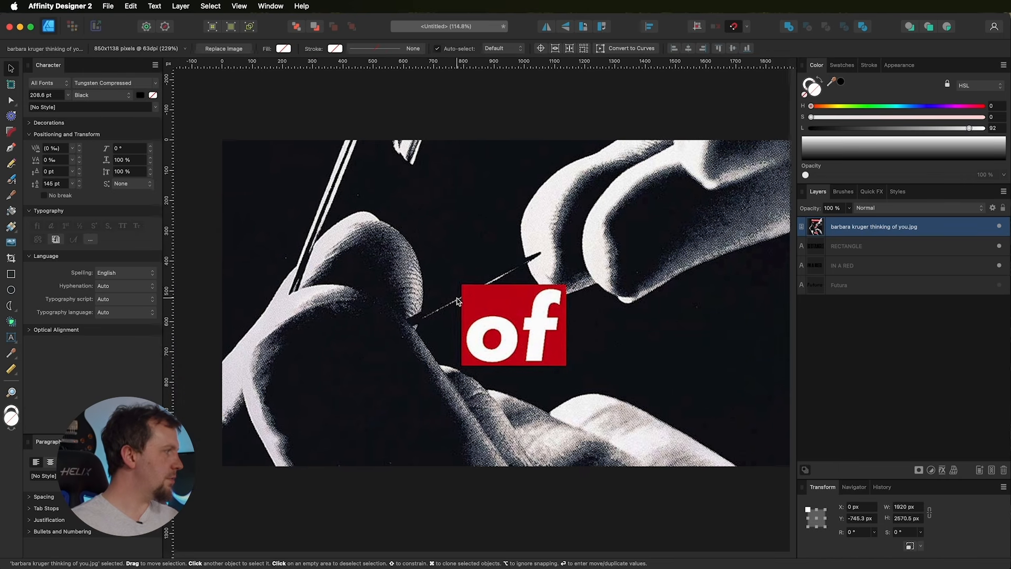
{"action": "left_click_drag", "start_coordinate": [480, 334], "coordinate": [485, 323]}
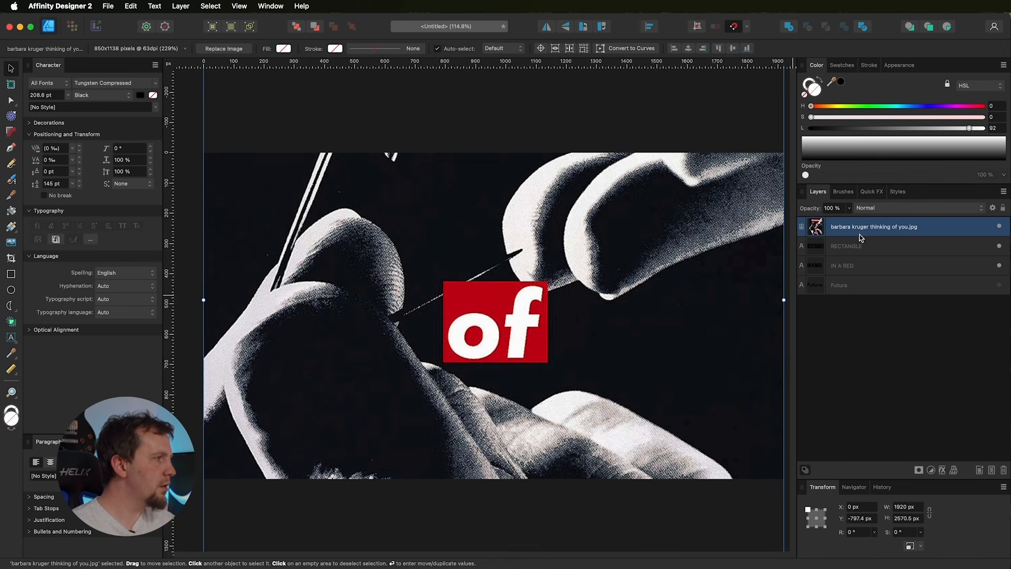
Step: Move the image beneath all the text layers and nudge it up to about Y -826 px
{"action": "left_click", "coordinate": [853, 335]}
{"action": "left_click_drag", "start_coordinate": [916, 234], "coordinate": [918, 327]}
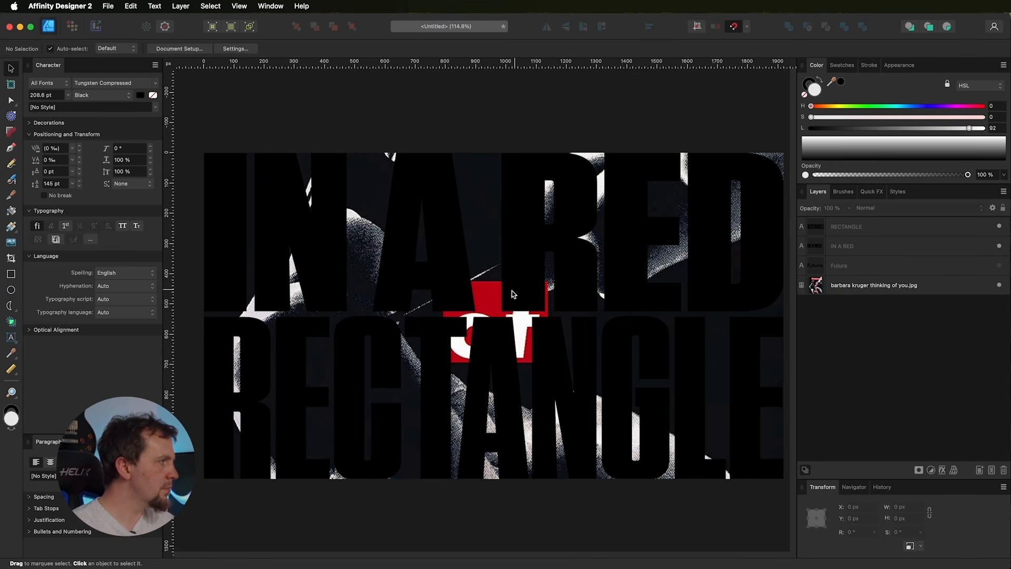
{"action": "left_click", "coordinate": [483, 298]}
{"action": "left_click", "coordinate": [845, 290]}
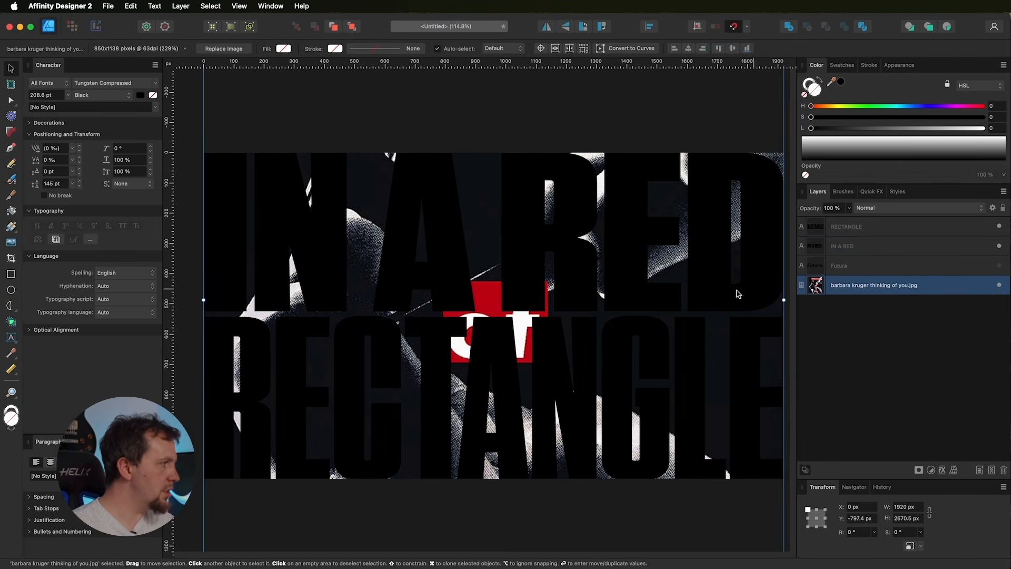
{"action": "left_click_drag", "start_coordinate": [519, 323], "coordinate": [518, 314]}
{"action": "left_click", "coordinate": [882, 320]}
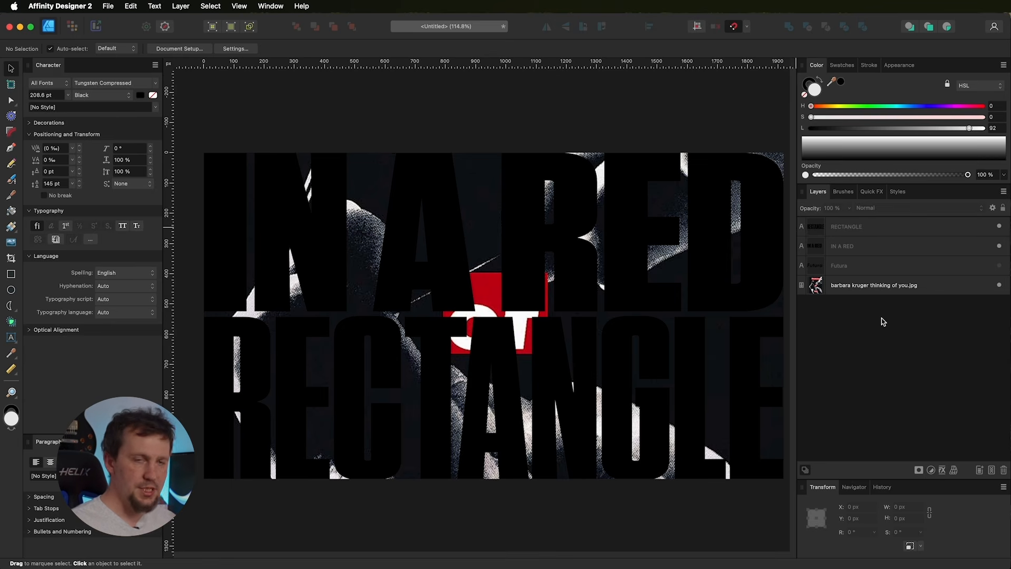
Step: Group the "RECTANGLE" and "IN A RED" text layers
{"action": "left_click", "coordinate": [885, 233]}
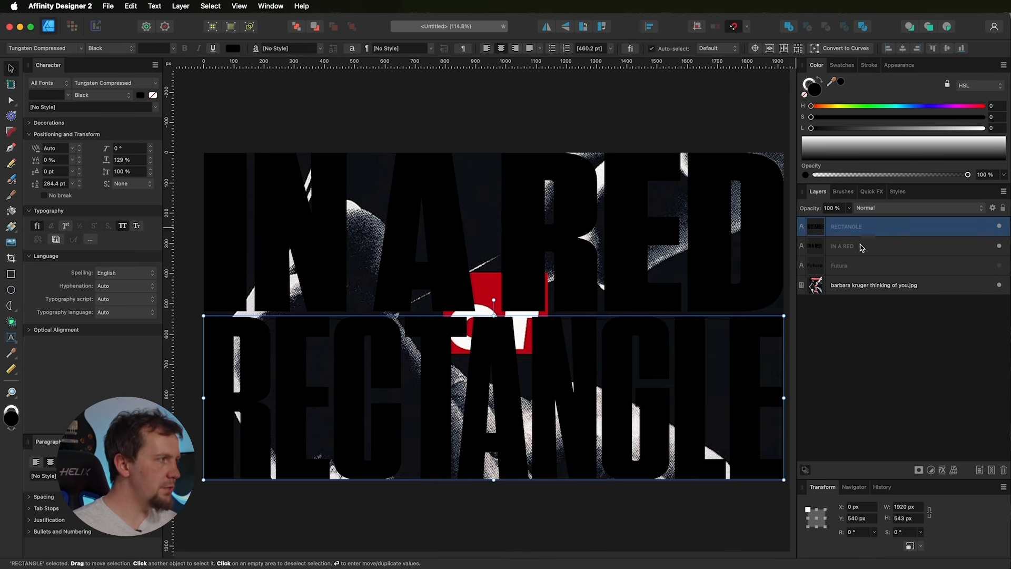
{"action": "left_click", "coordinate": [866, 249], "text": "shift"}
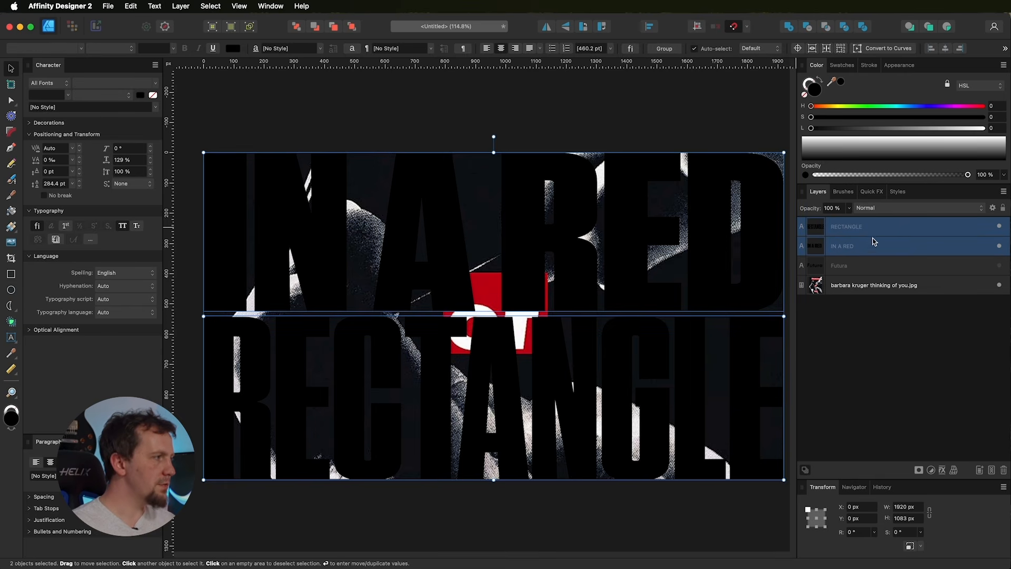
{"action": "right_click", "coordinate": [872, 248]}
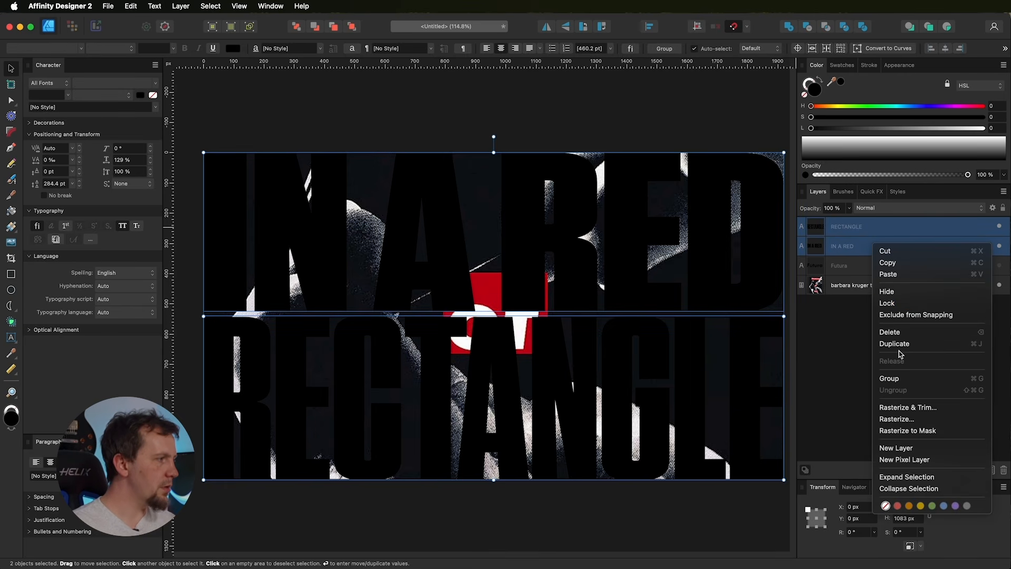
{"action": "left_click", "coordinate": [900, 378]}
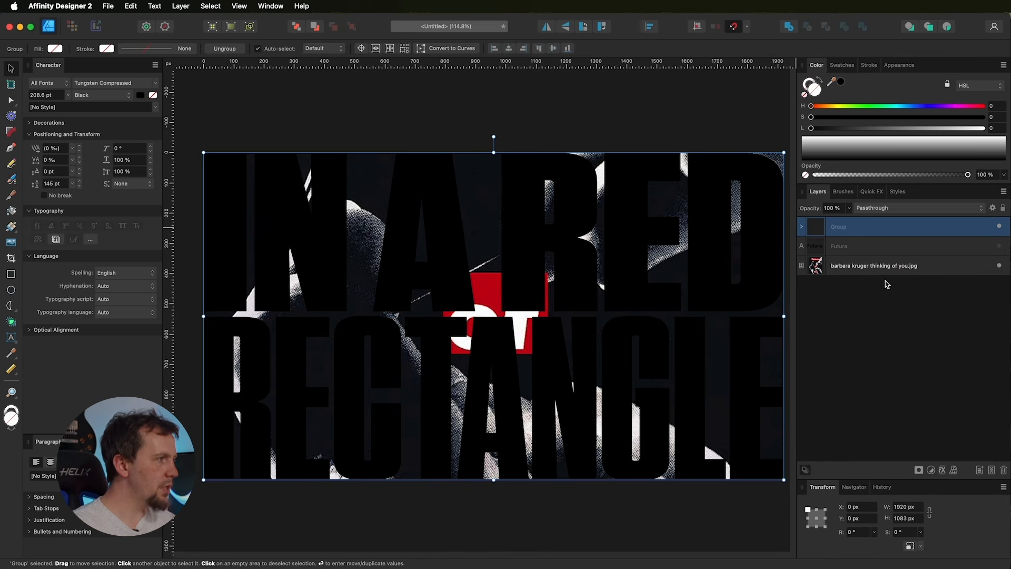
Step: Try to move the image into the text group and clip it inside "RECTANGLE", and undo both moves
{"action": "left_click_drag", "start_coordinate": [934, 270], "coordinate": [926, 232]}
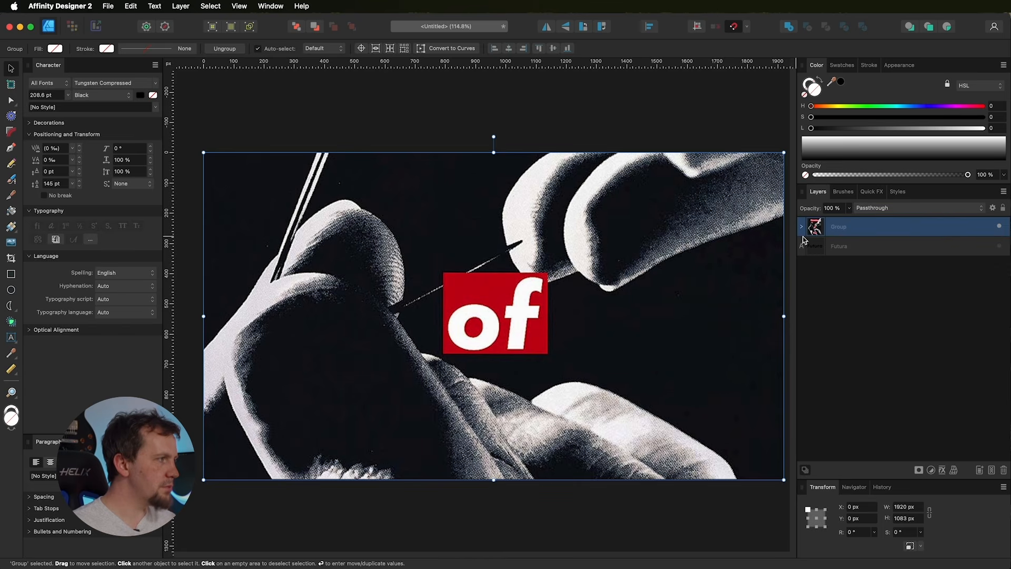
{"action": "left_click", "coordinate": [801, 226]}
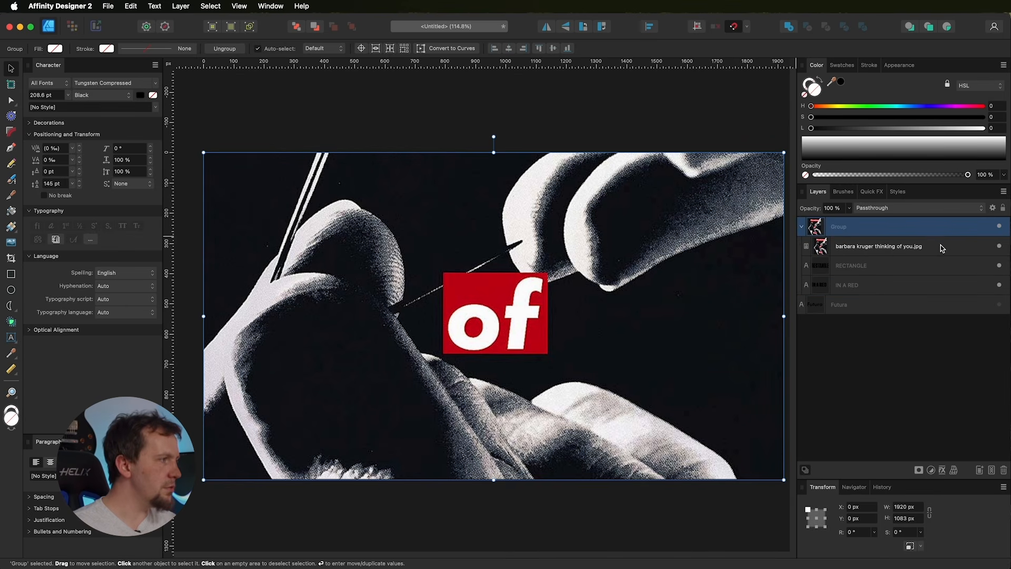
{"action": "left_click_drag", "start_coordinate": [941, 251], "coordinate": [940, 271]}
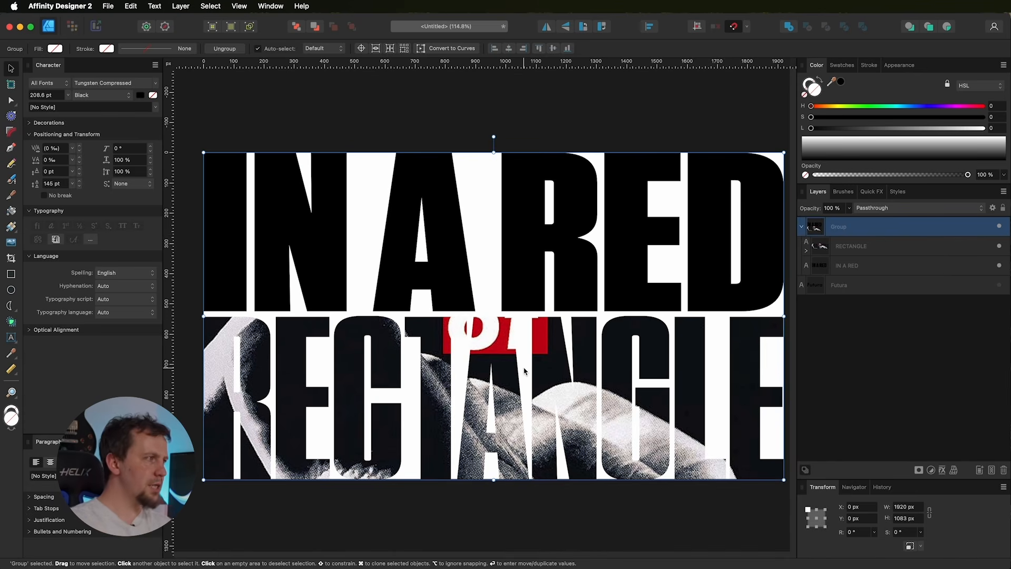
{"action": "key", "text": "super+z"}
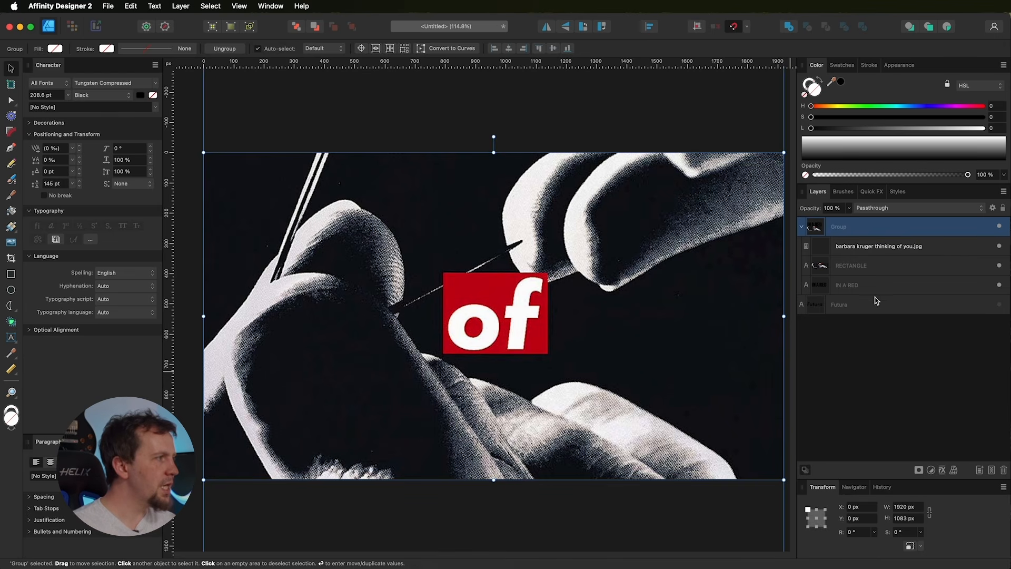
{"action": "key", "text": "super+z"}
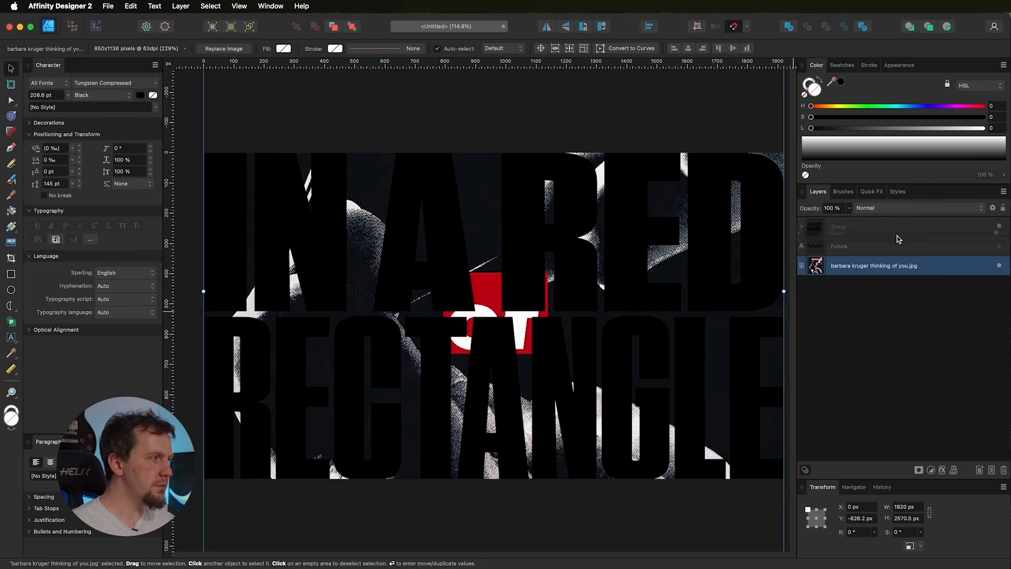
Step: Apply the text group as a mask on the image, and duplicate the masked image
{"action": "left_click_drag", "start_coordinate": [887, 265], "coordinate": [820, 269]}
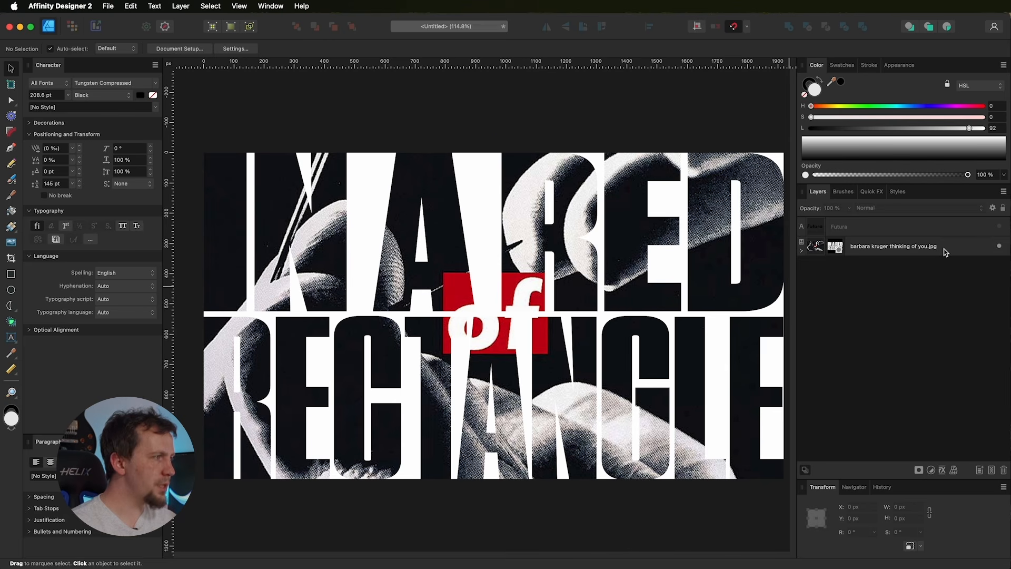
{"action": "left_click", "coordinate": [946, 247]}
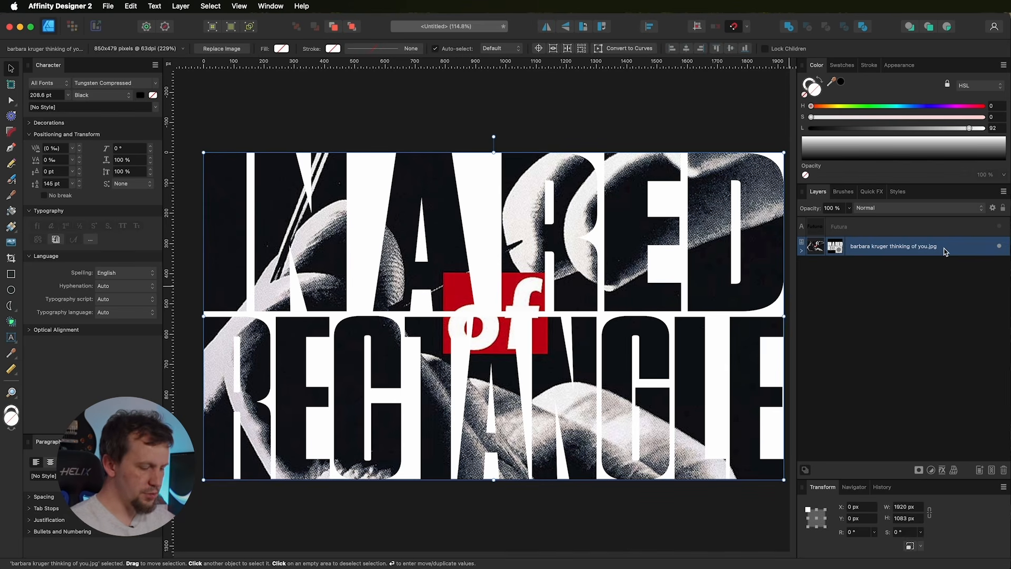
{"action": "key", "text": "super+j"}
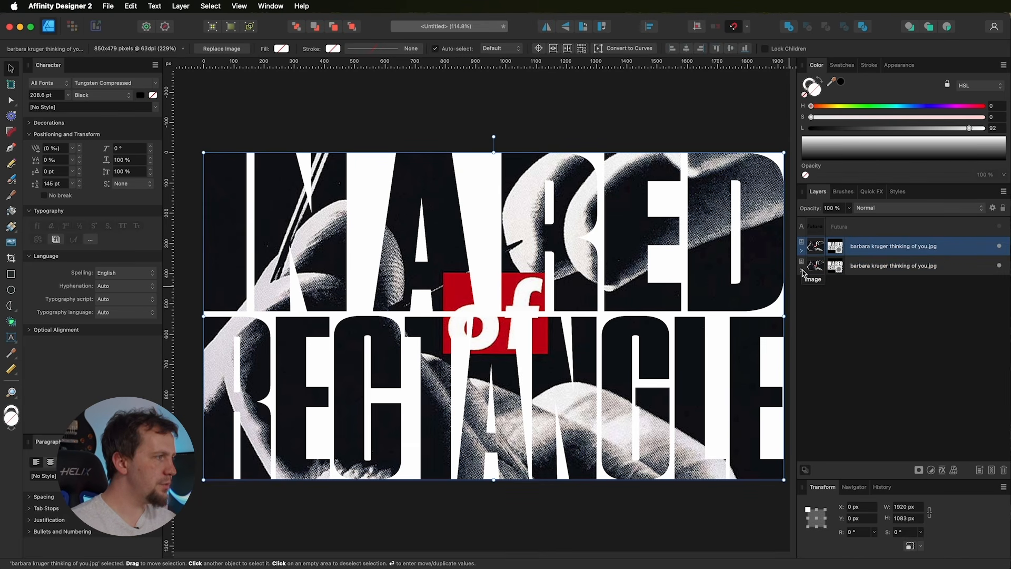
Step: Delete the text group mask from the upper image copy and move that unmasked copy below the masked image
{"action": "left_click", "coordinate": [802, 250]}
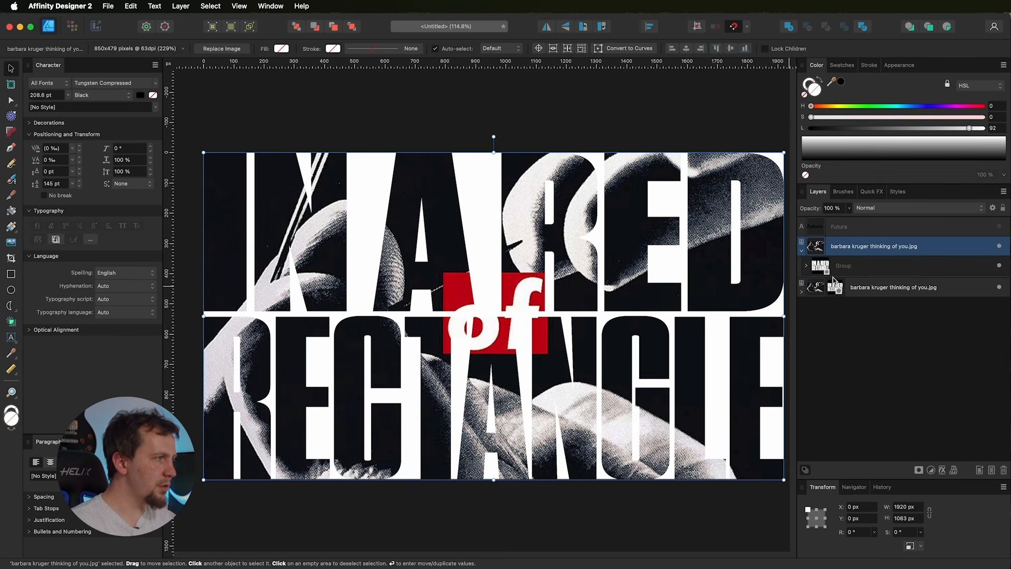
{"action": "left_click", "coordinate": [874, 272]}
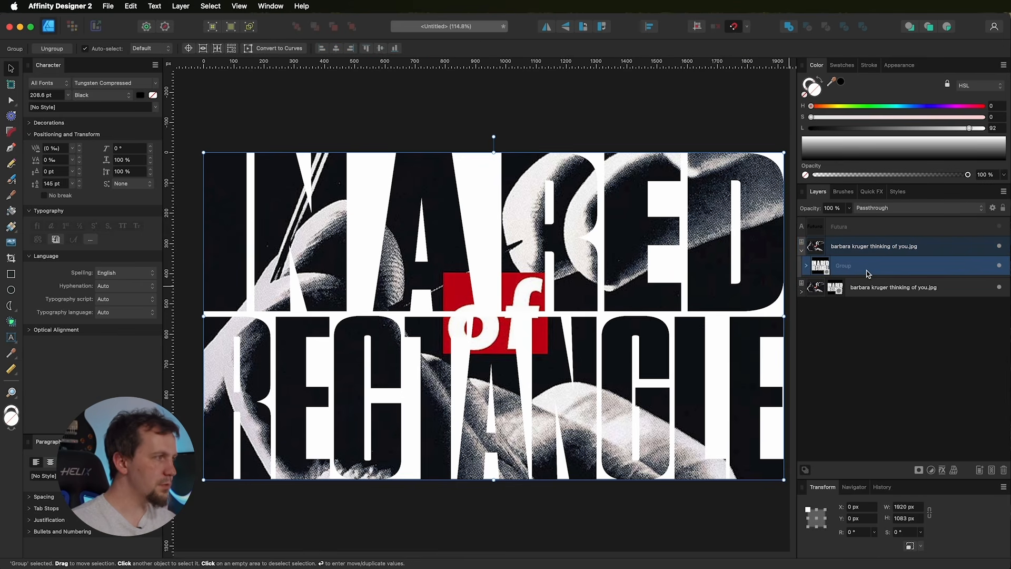
{"action": "key", "text": "Delete"}
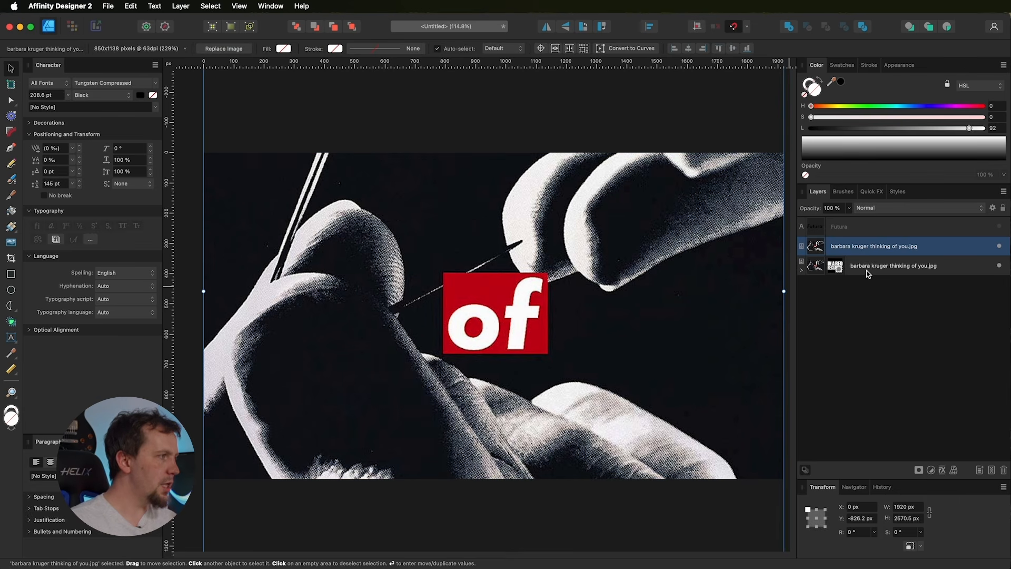
{"action": "left_click", "coordinate": [859, 333]}
{"action": "left_click", "coordinate": [935, 251]}
{"action": "left_click_drag", "start_coordinate": [934, 252], "coordinate": [932, 295]}
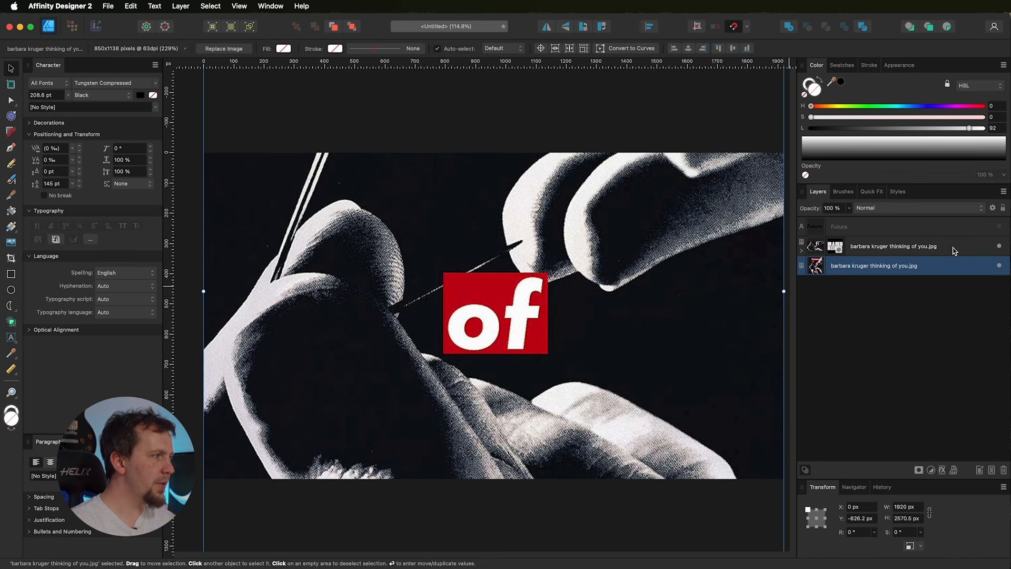
Step: Hide and show the unmasked image copy to compare, and set its blend mode to Divide
{"action": "left_click", "coordinate": [999, 266]}
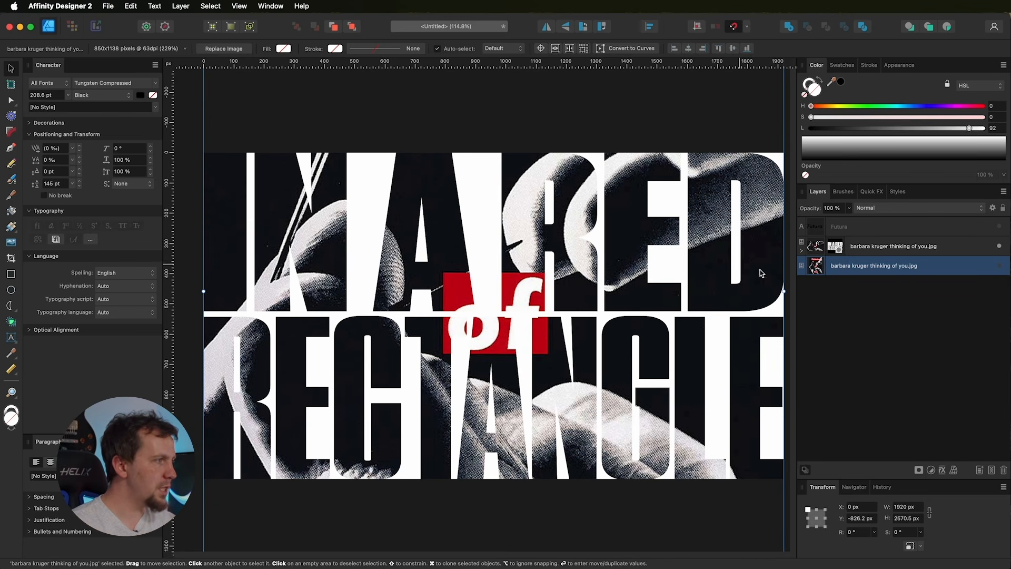
{"action": "left_click", "coordinate": [999, 267]}
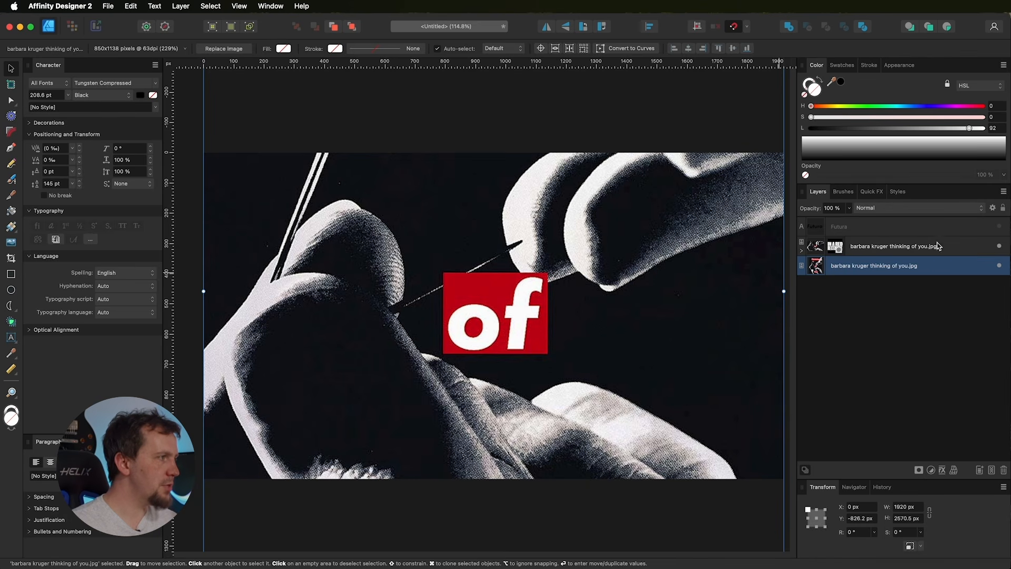
{"action": "left_click", "coordinate": [906, 212]}
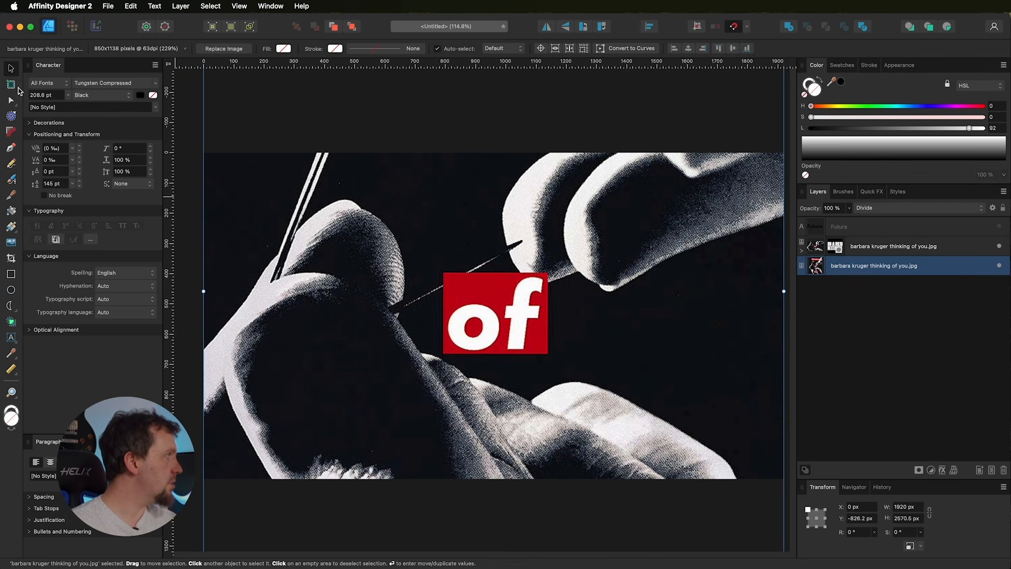
Step: Insert a document-sized artboard and give it a light grey fill of HSL 0, 0, 92
{"action": "left_click", "coordinate": [11, 87]}
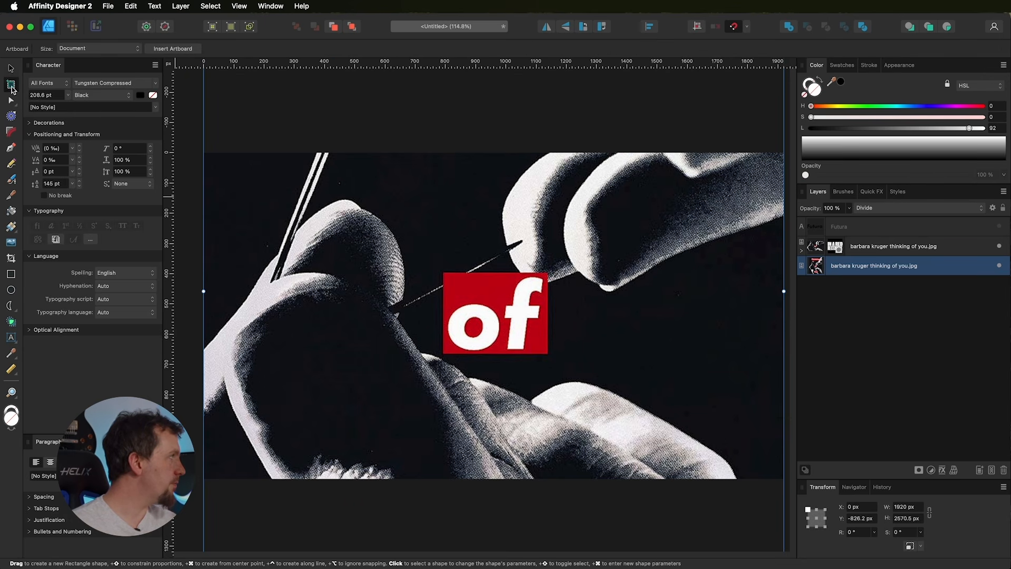
{"action": "left_click", "coordinate": [181, 53]}
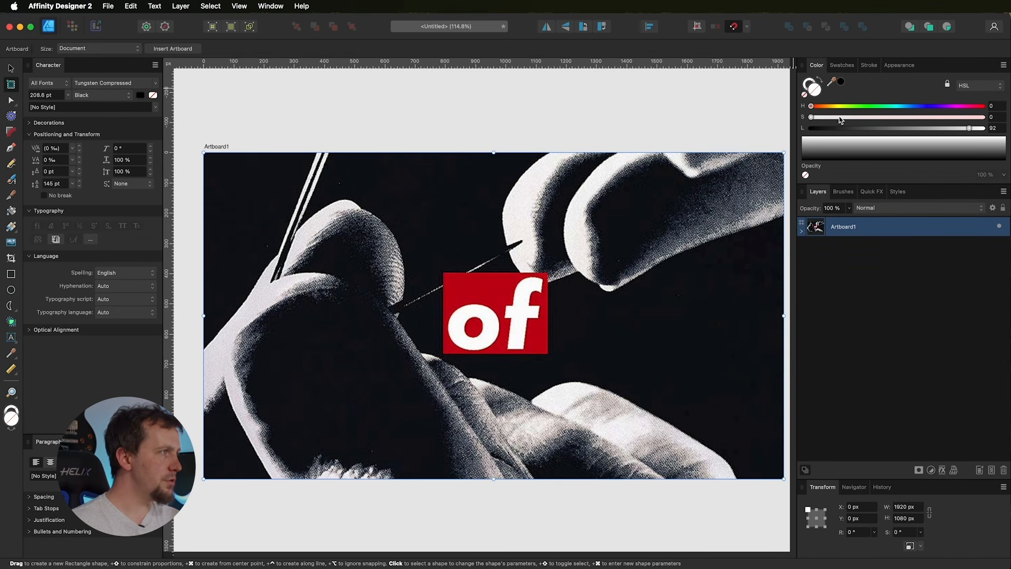
{"action": "left_click_drag", "start_coordinate": [823, 118], "coordinate": [793, 123]}
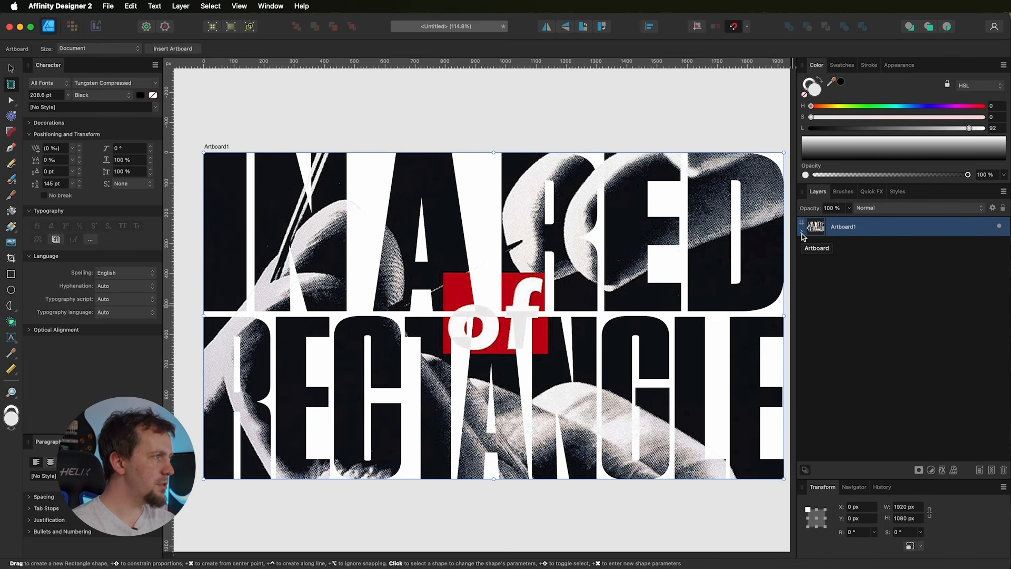
Step: Set the artboard fill's lightness to 35 and show the hidden Futura text layer
{"action": "left_click_drag", "start_coordinate": [971, 131], "coordinate": [874, 145]}
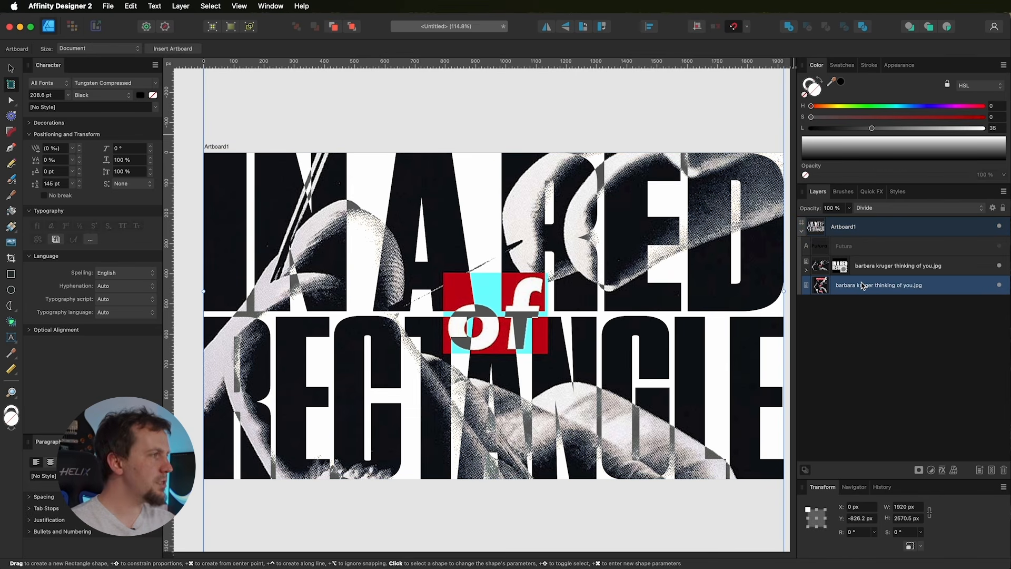
{"action": "left_click", "coordinate": [999, 246]}
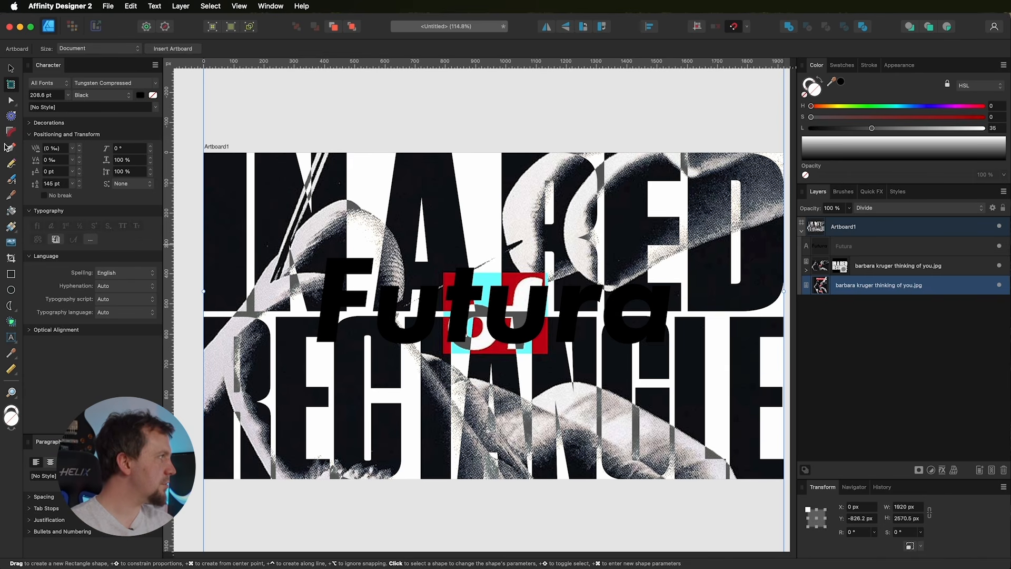
Step: Draw a rectangle about 1463 by 550 px around the Futura text and fill it with the red sampled from the image
{"action": "left_click", "coordinate": [11, 275]}
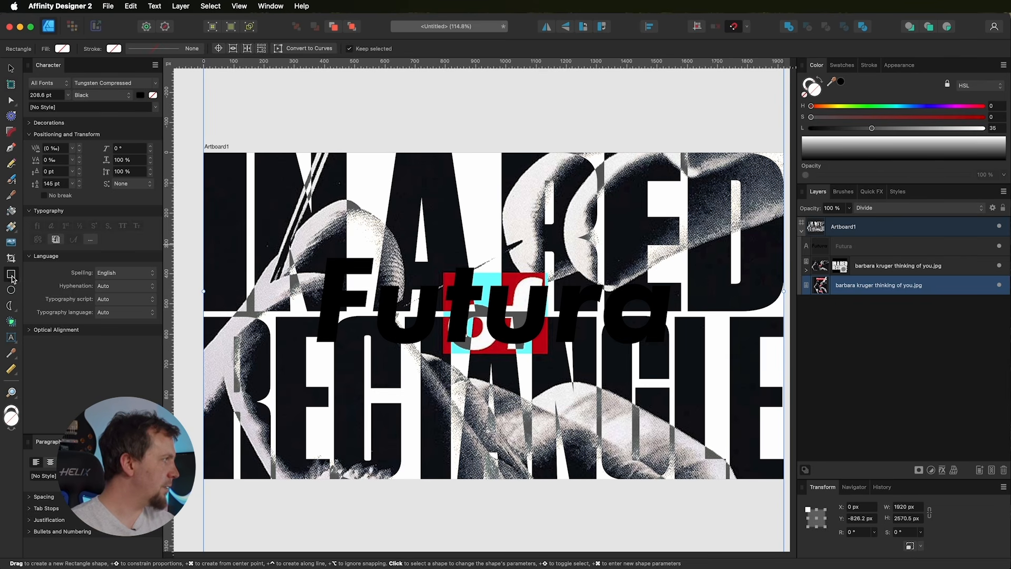
{"action": "left_click_drag", "start_coordinate": [279, 221], "coordinate": [699, 386]}
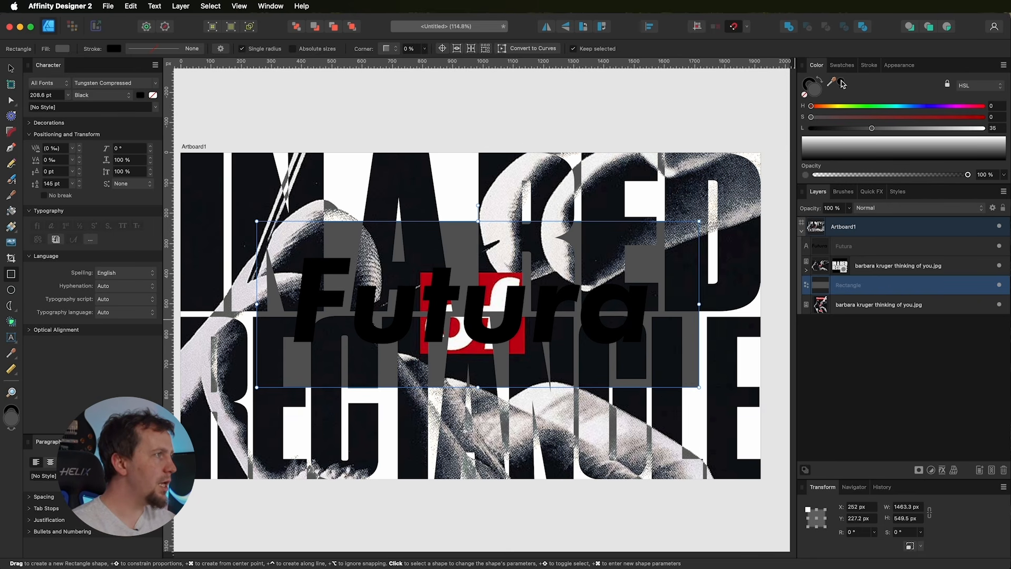
{"action": "left_click_drag", "start_coordinate": [835, 84], "coordinate": [513, 346]}
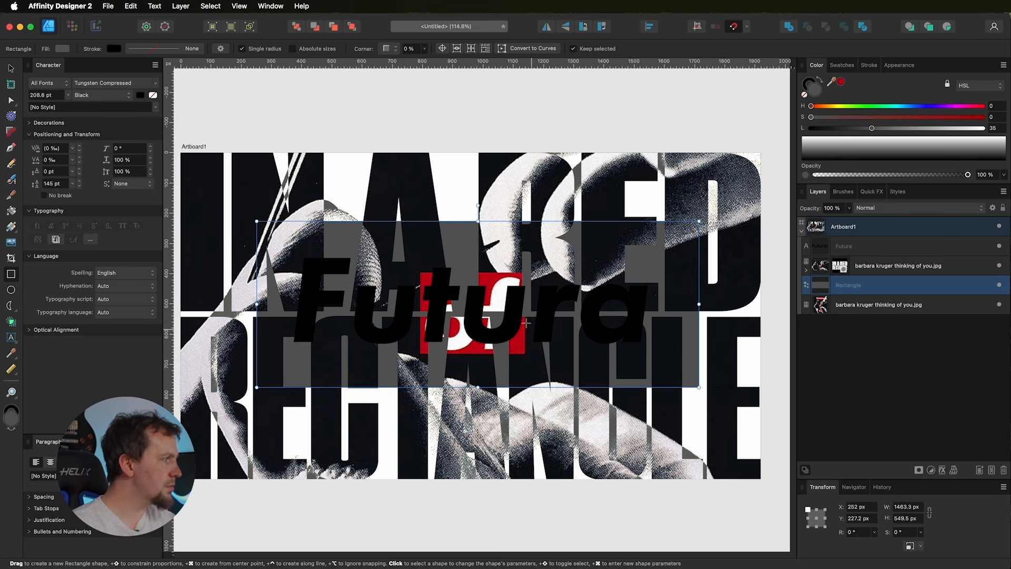
{"action": "left_click", "coordinate": [840, 82]}
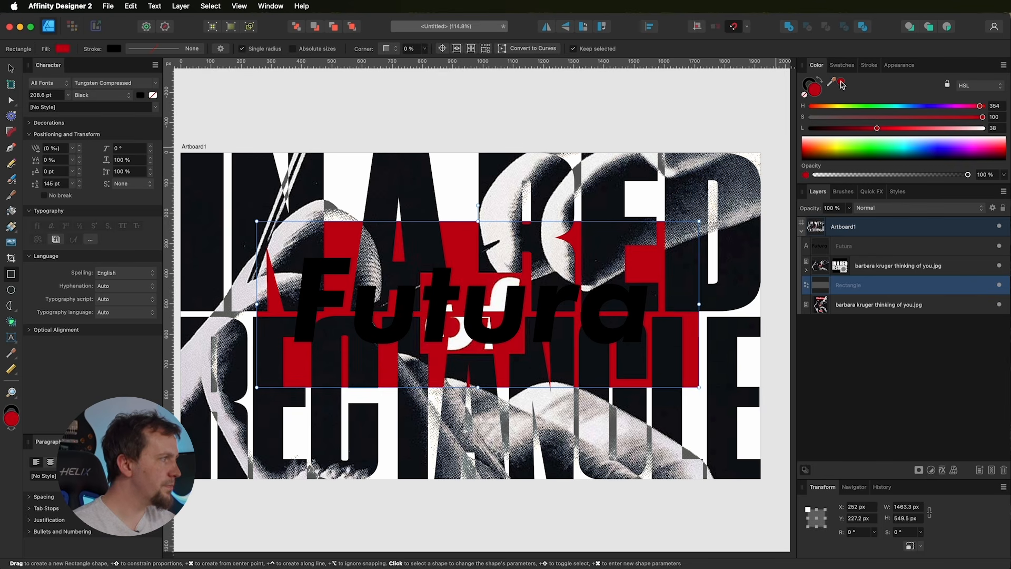
Step: Remove the red rectangle's stroke and make its fill the active colour again
{"action": "left_click", "coordinate": [811, 84]}
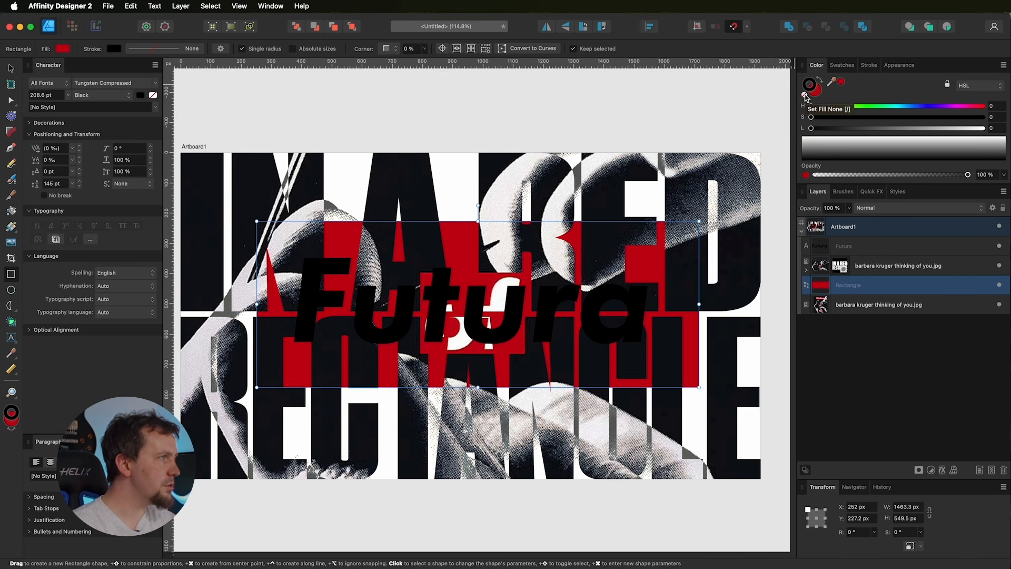
{"action": "left_click", "coordinate": [805, 97]}
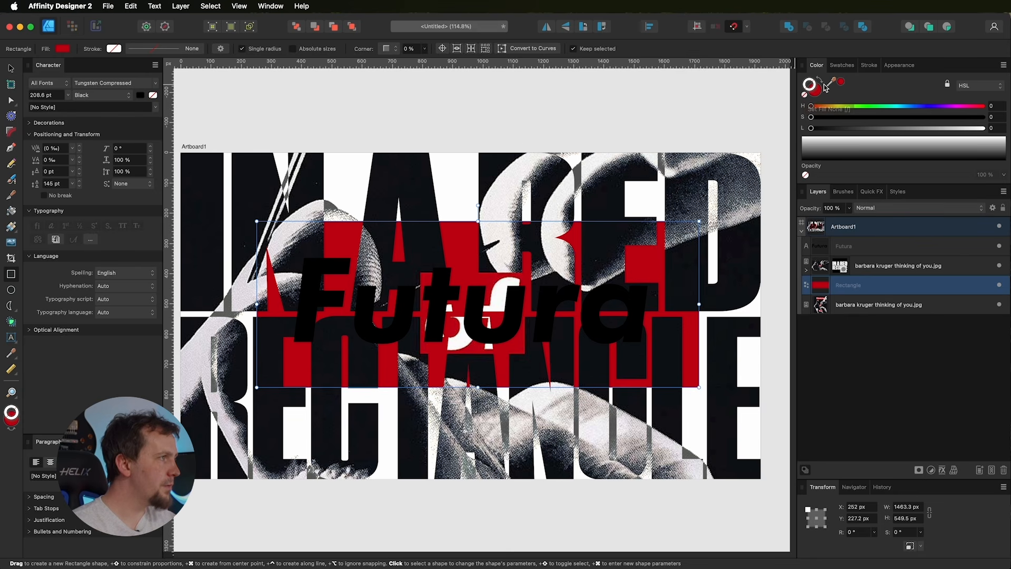
{"action": "left_click", "coordinate": [820, 93]}
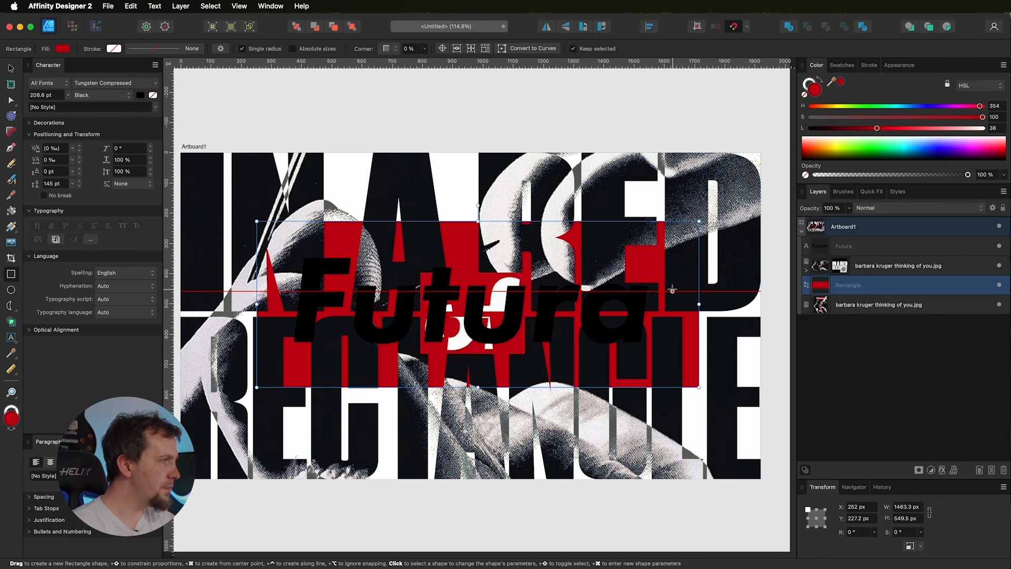
Step: Fill the Futura text with white and move the red rectangle above the masked image in the layer order
{"action": "left_click", "coordinate": [874, 248]}
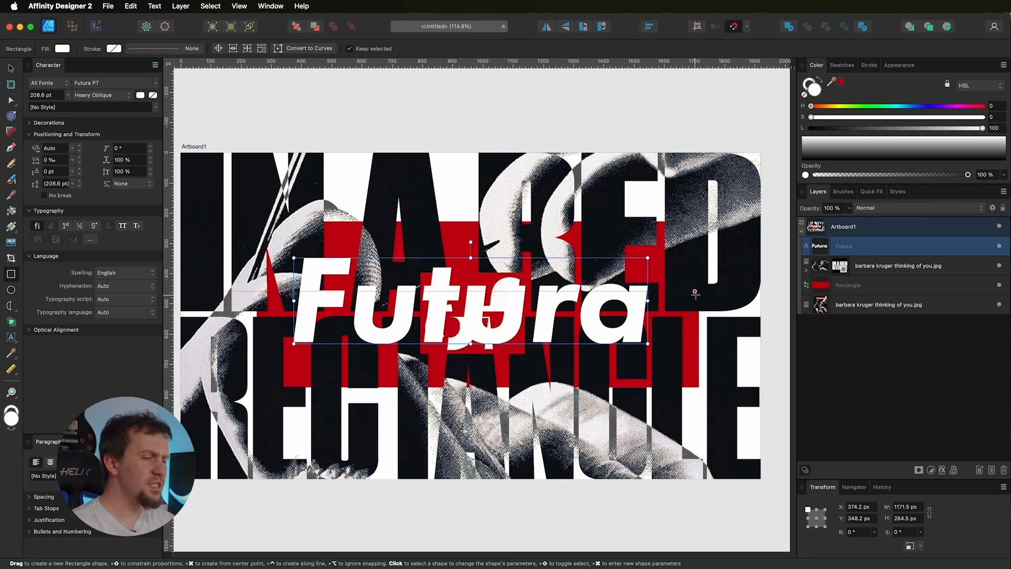
{"action": "left_click_drag", "start_coordinate": [855, 291], "coordinate": [858, 264]}
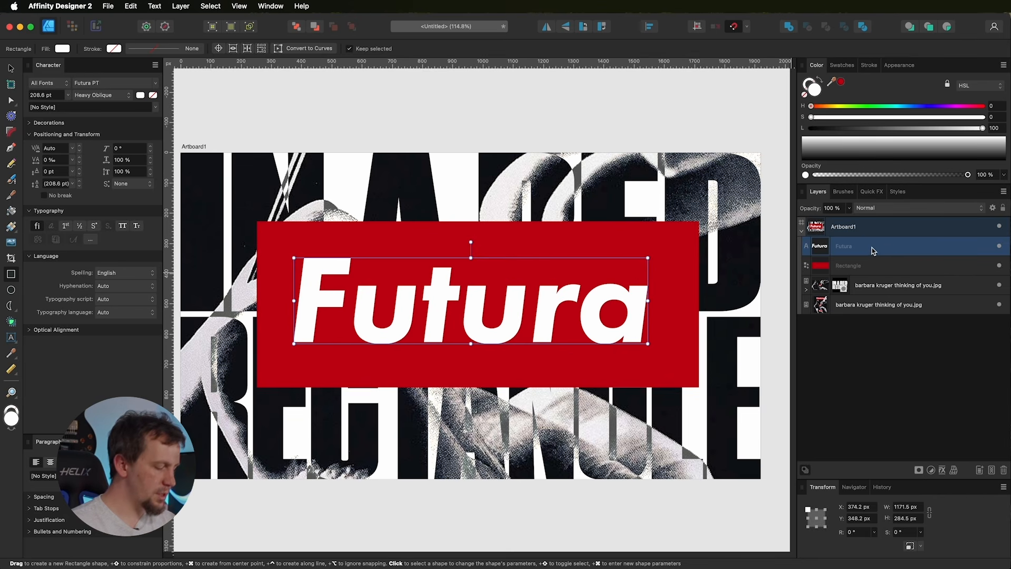
Step: Select the Futura text and the red rectangle together and centre both horizontally and vertically on the artboard
{"action": "left_click", "coordinate": [869, 266], "text": "shift"}
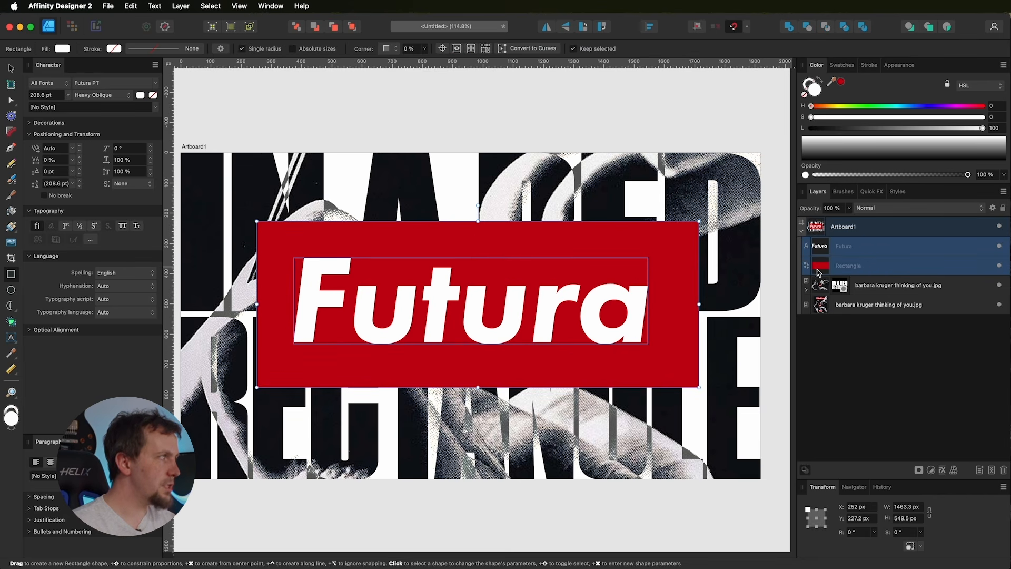
{"action": "left_click", "coordinate": [650, 27]}
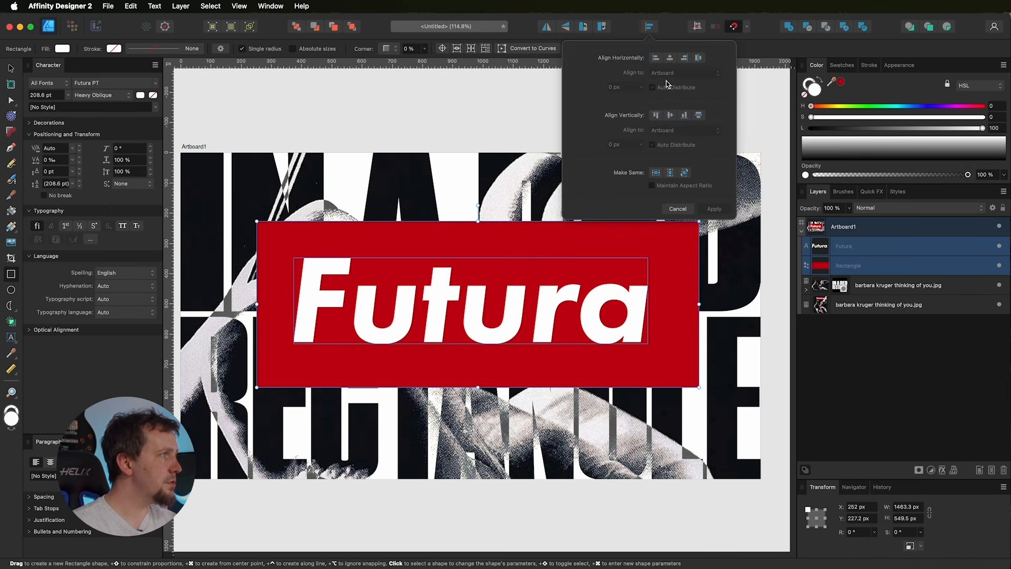
{"action": "left_click", "coordinate": [669, 58]}
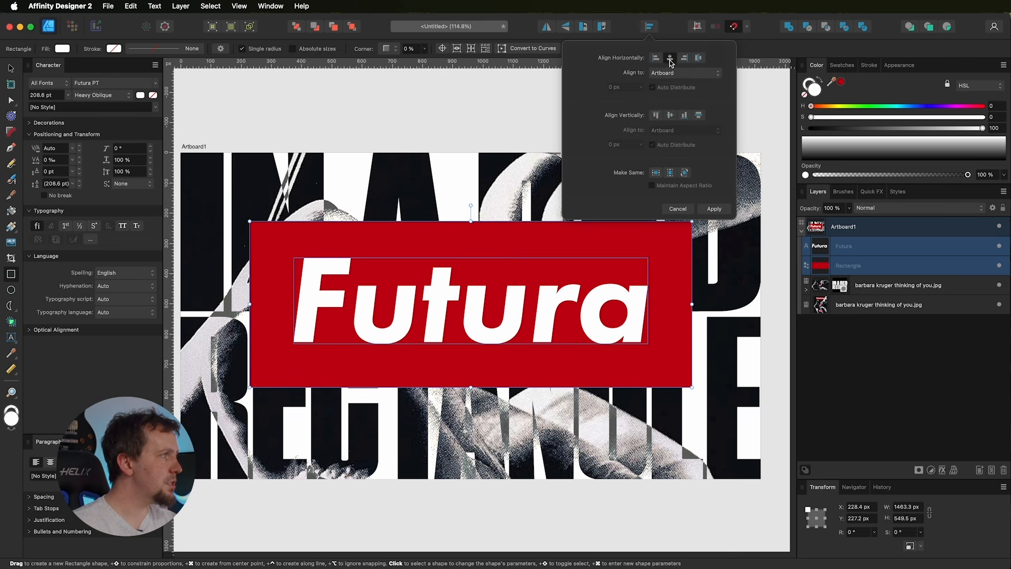
{"action": "left_click", "coordinate": [669, 115]}
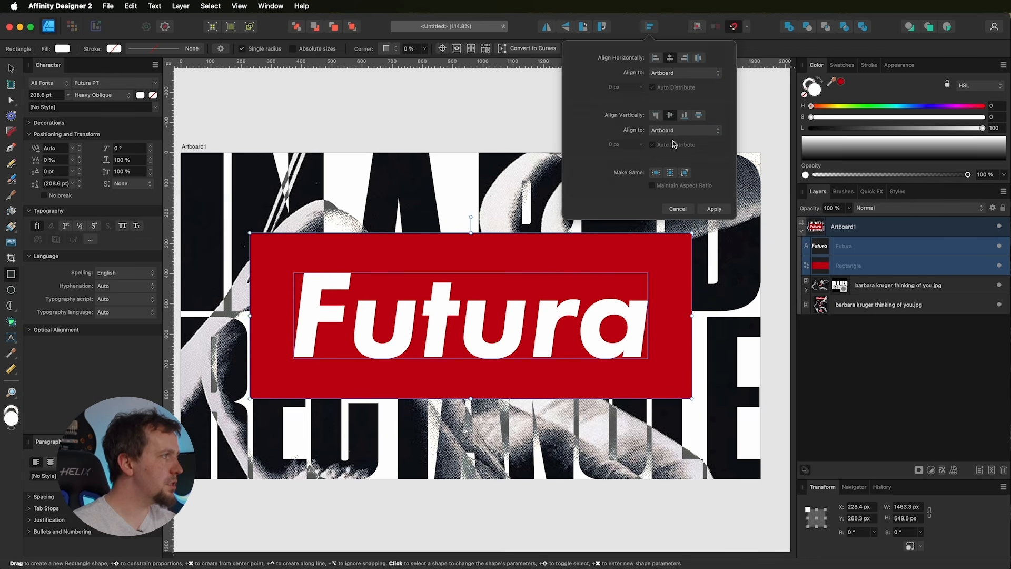
Step: Switch the alignment reference to Selection Bounds for both the horizontal and vertical centring
{"action": "left_click", "coordinate": [679, 72]}
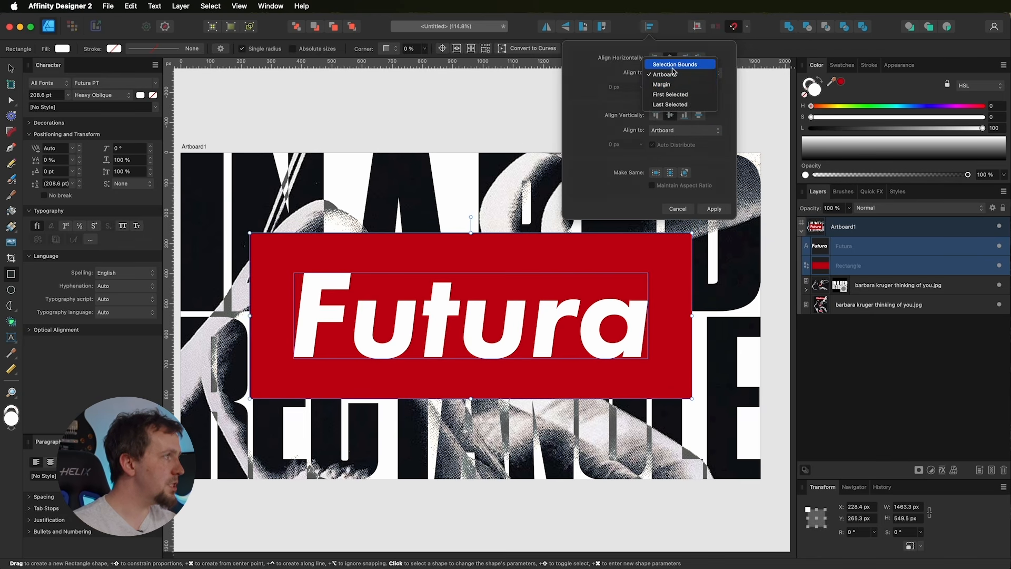
{"action": "left_click", "coordinate": [674, 64]}
{"action": "left_click", "coordinate": [684, 130]}
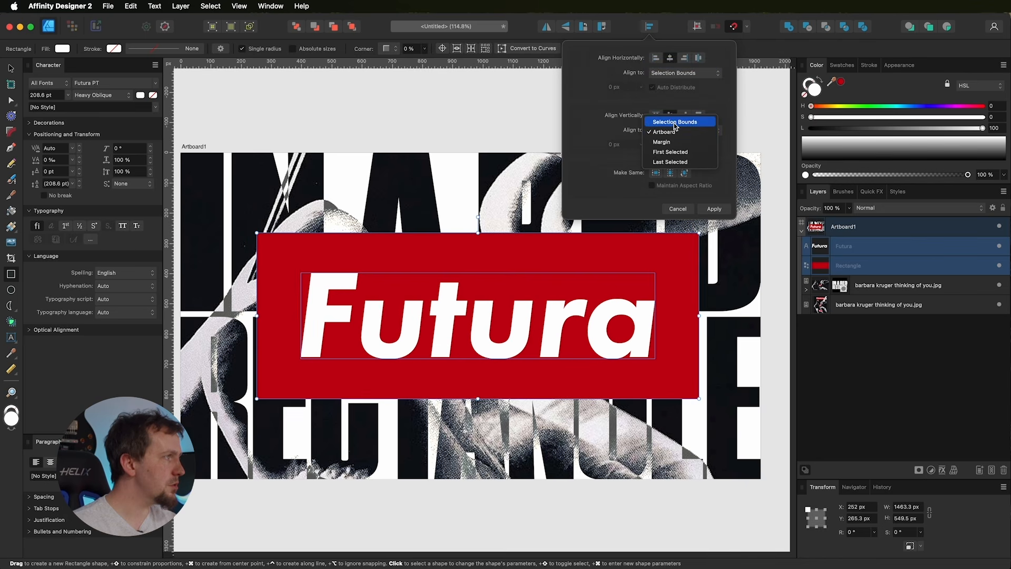
{"action": "left_click", "coordinate": [674, 120]}
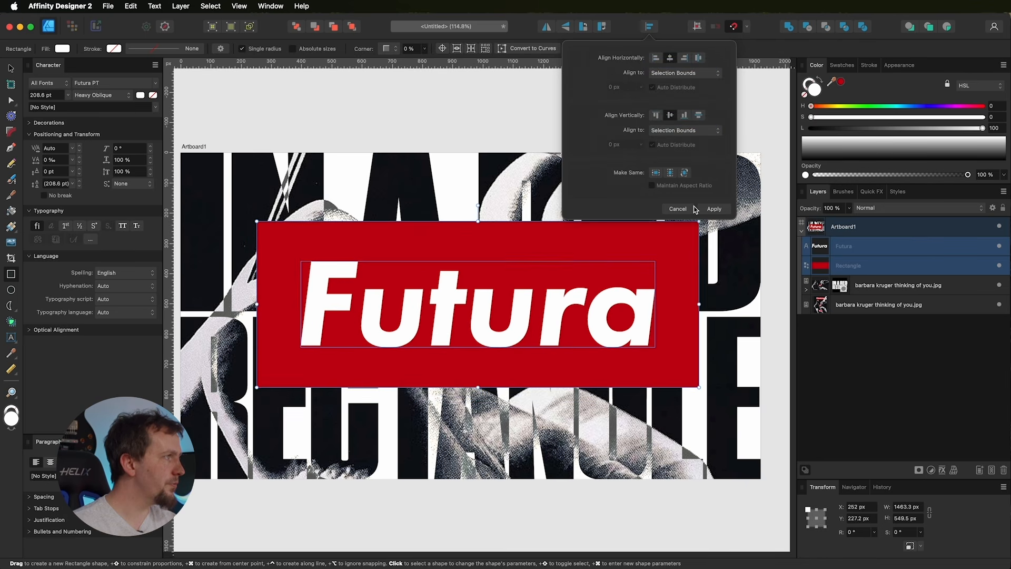
Step: Make the red rectangle the same width and height as the Futura text and apply the alignment
{"action": "left_click", "coordinate": [656, 173]}
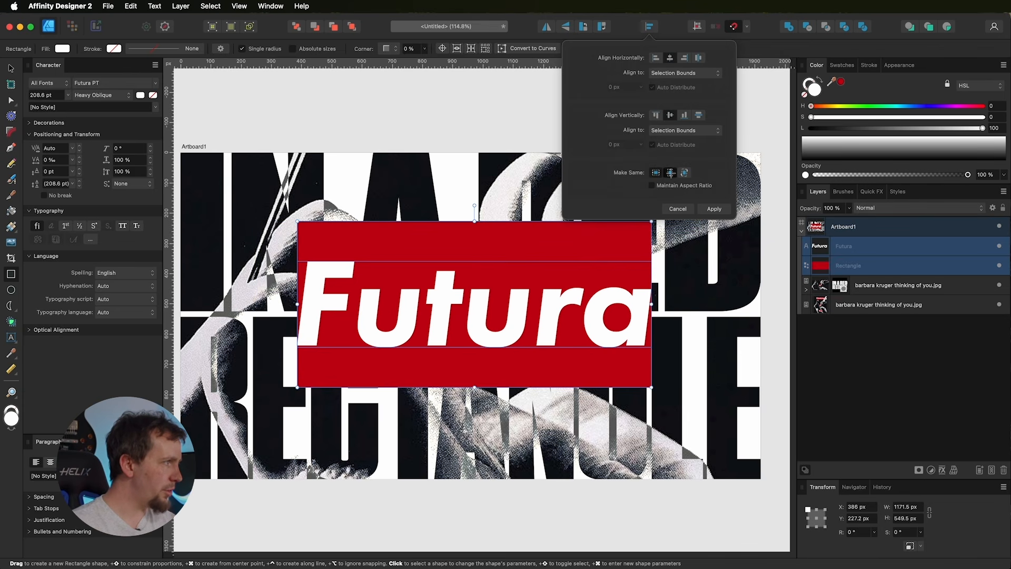
{"action": "left_click", "coordinate": [669, 172]}
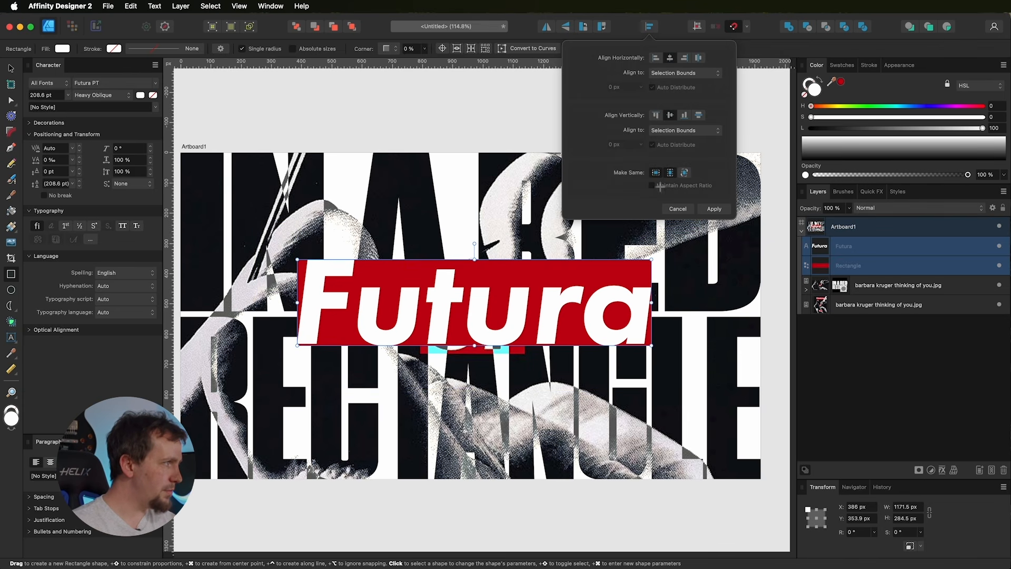
{"action": "left_click", "coordinate": [713, 209]}
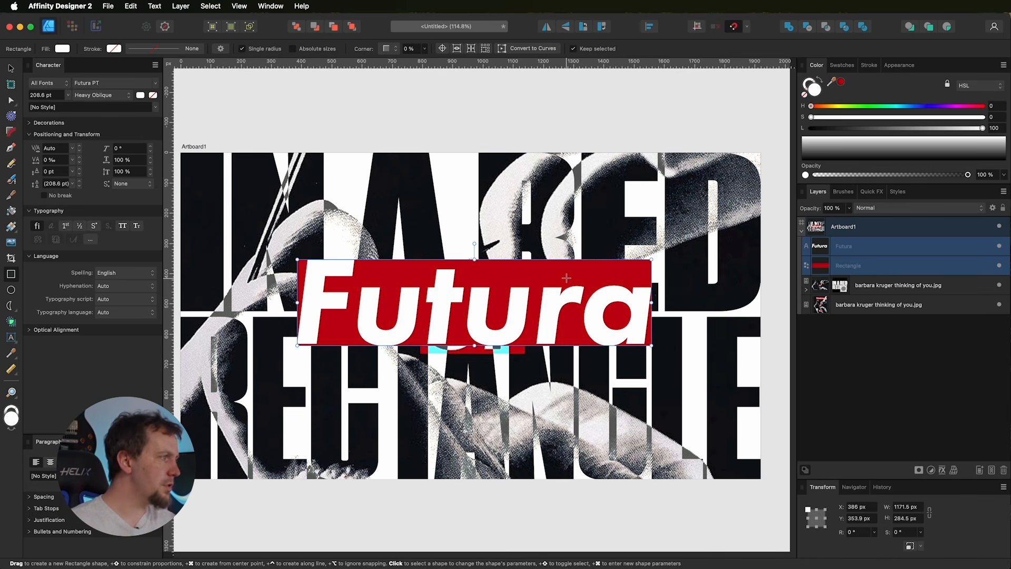
Step: Select only the red rectangle behind the Futura text
{"action": "left_click", "coordinate": [880, 342]}
{"action": "left_click", "coordinate": [887, 265]}
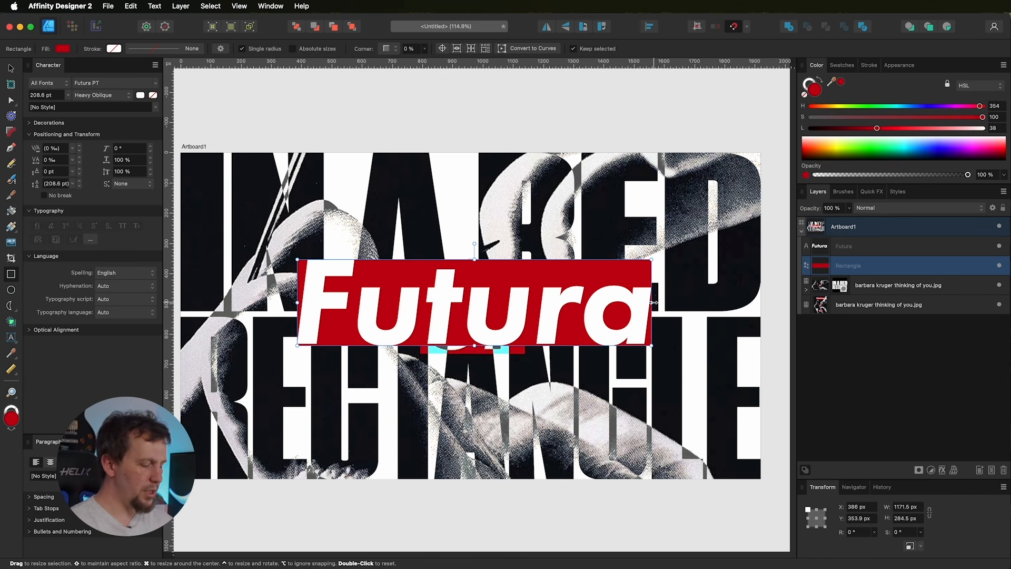
Step: Try to enlarge the red rectangle around its centre to about 1750 by 425 px, and undo the resizing
{"action": "left_click_drag", "start_coordinate": [652, 345], "coordinate": [662, 352]}
{"action": "key", "text": "super+z"}
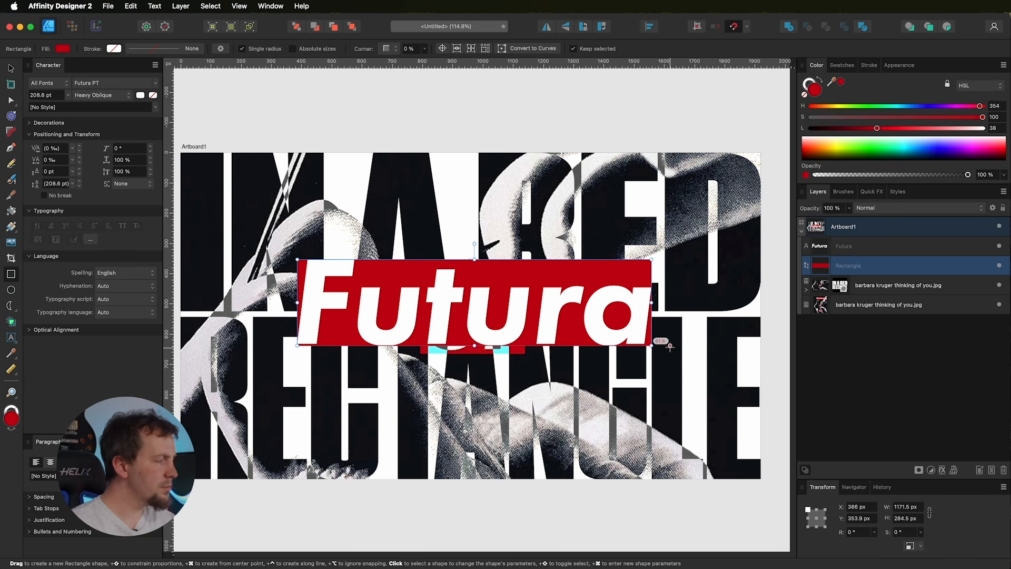
{"action": "key", "text": "v"}
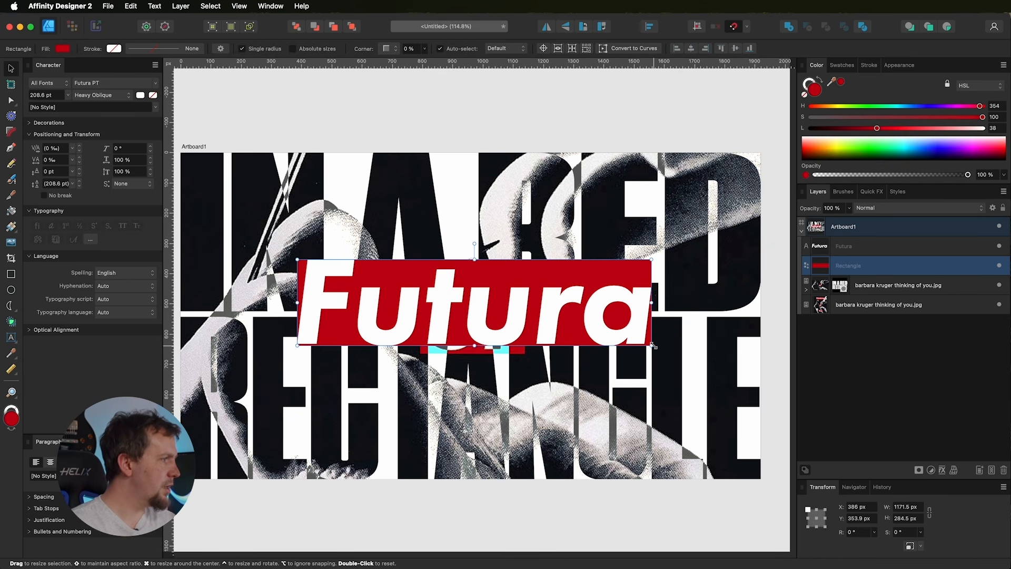
{"action": "left_click_drag", "start_coordinate": [652, 346], "coordinate": [739, 374]}
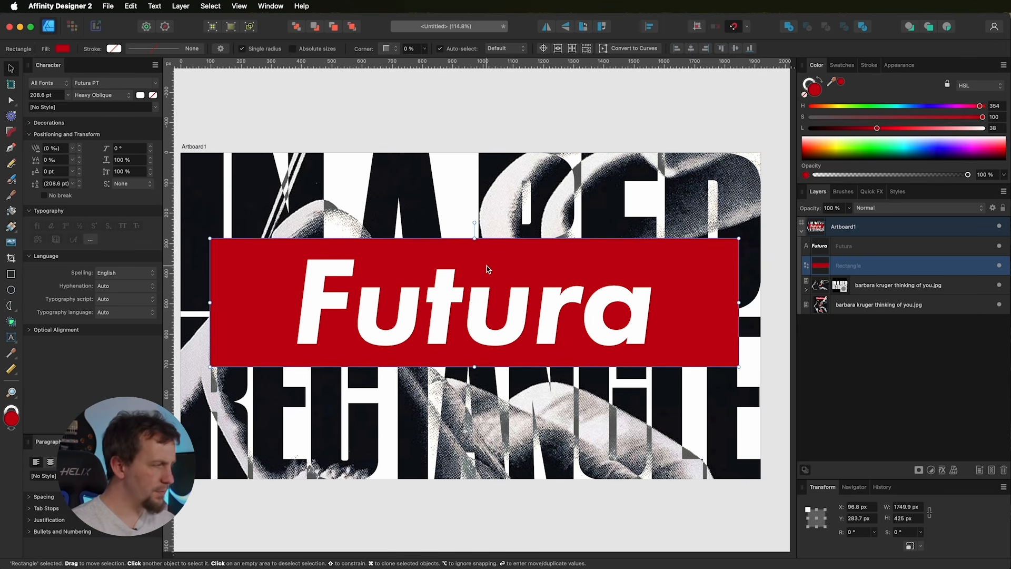
{"action": "key", "text": "super+z"}
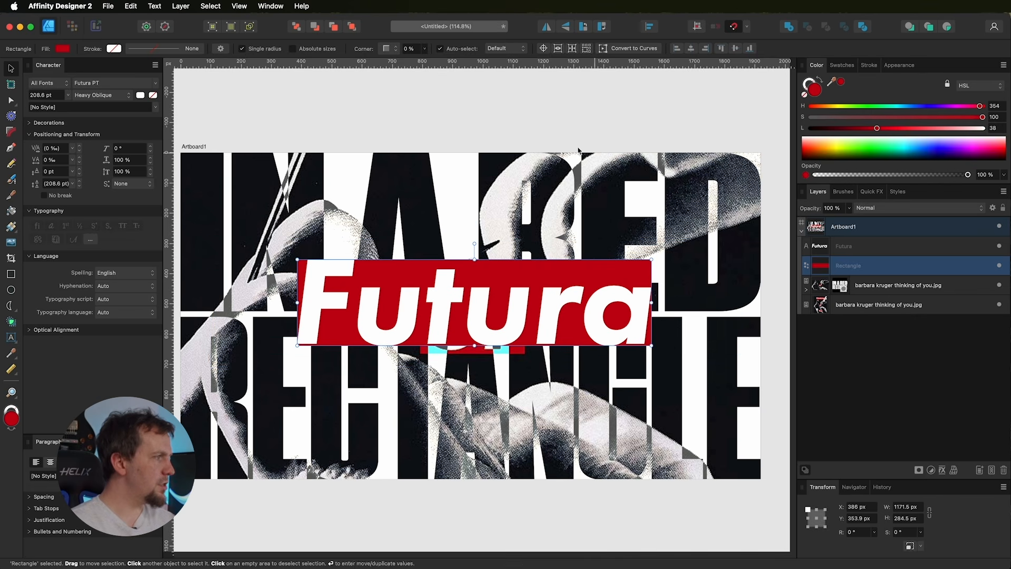
Step: Expand the red rectangle evenly with a contour of about 69.3 px radius and give the contour sharp mitred corners
{"action": "left_click", "coordinate": [11, 116]}
{"action": "left_click_drag", "start_coordinate": [381, 268], "coordinate": [403, 270]}
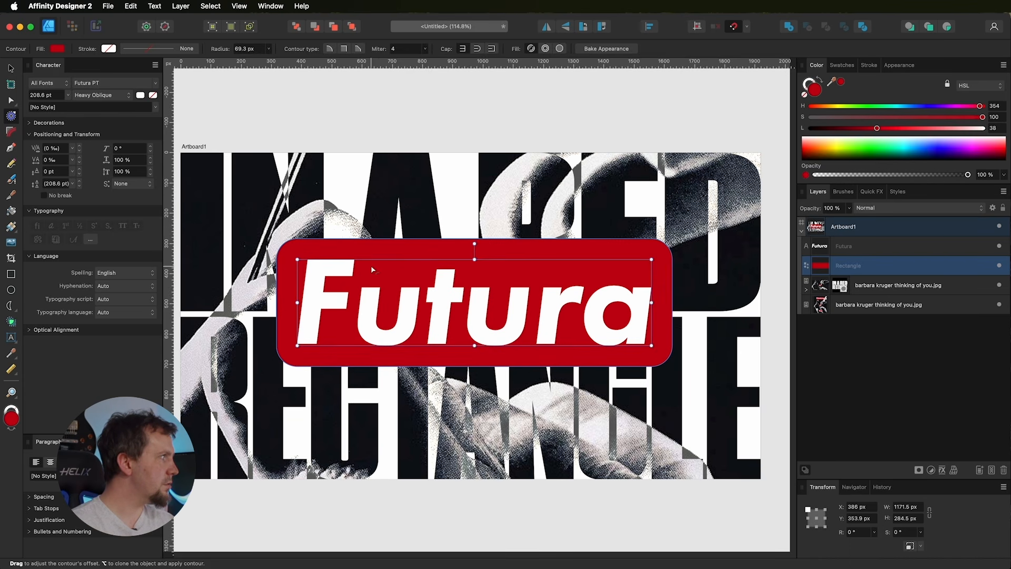
{"action": "left_click", "coordinate": [345, 48]}
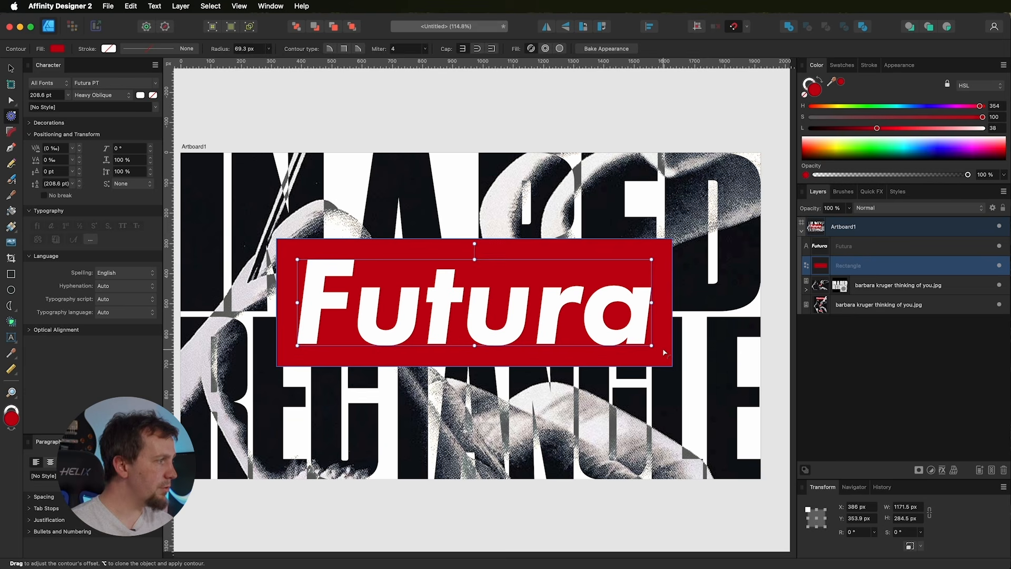
{"action": "key", "text": "v"}
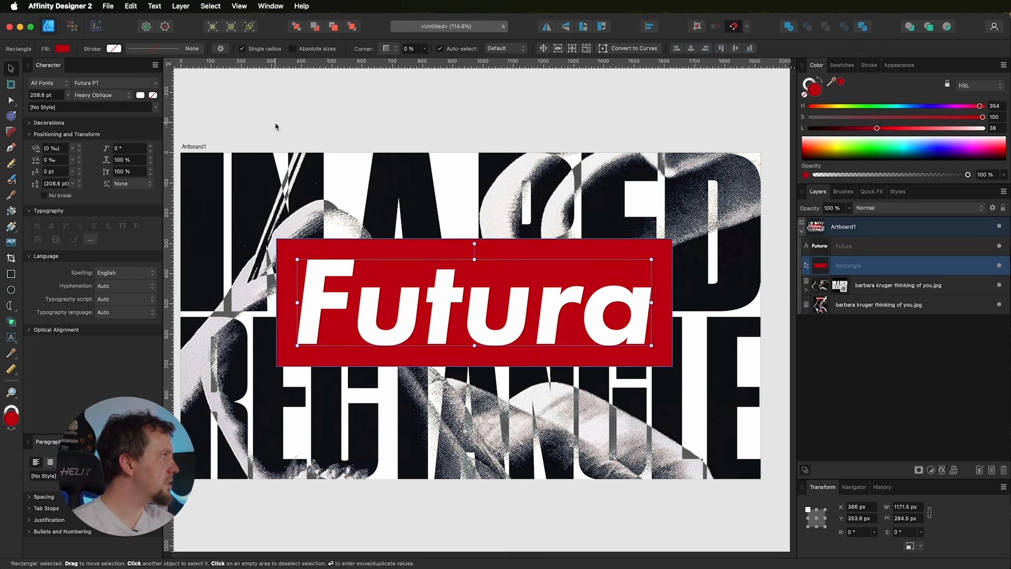
Step: Give the red rectangle a linear white-to-red gradient fill and add heavy noise to the red stop
{"action": "left_click", "coordinate": [63, 49]}
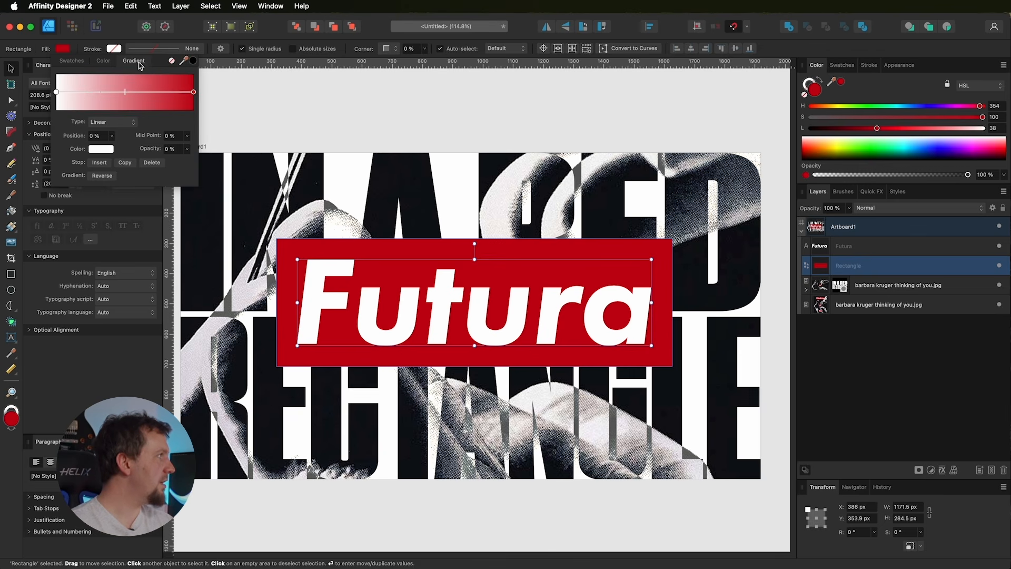
{"action": "left_click", "coordinate": [194, 92]}
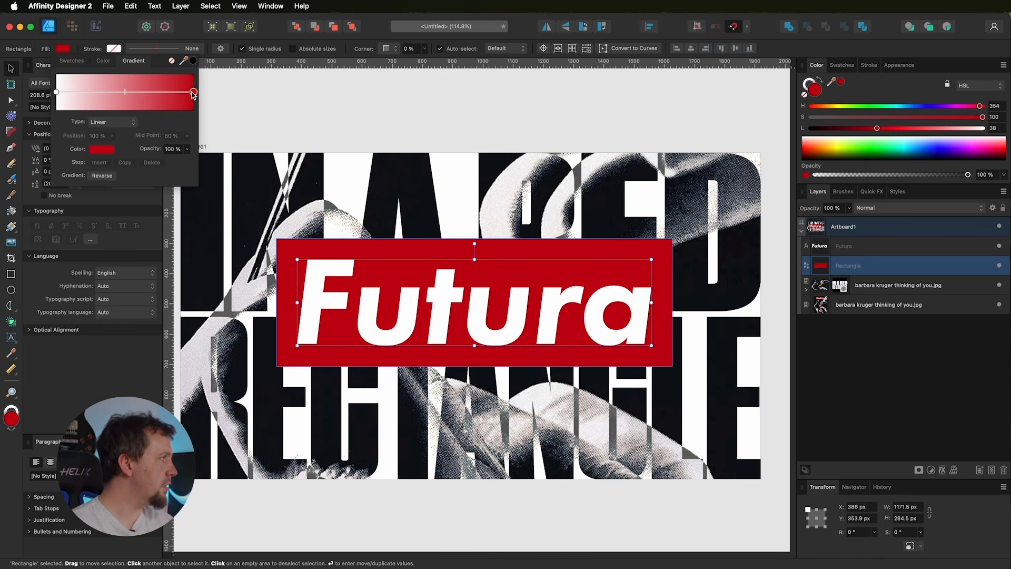
{"action": "left_click", "coordinate": [103, 150]}
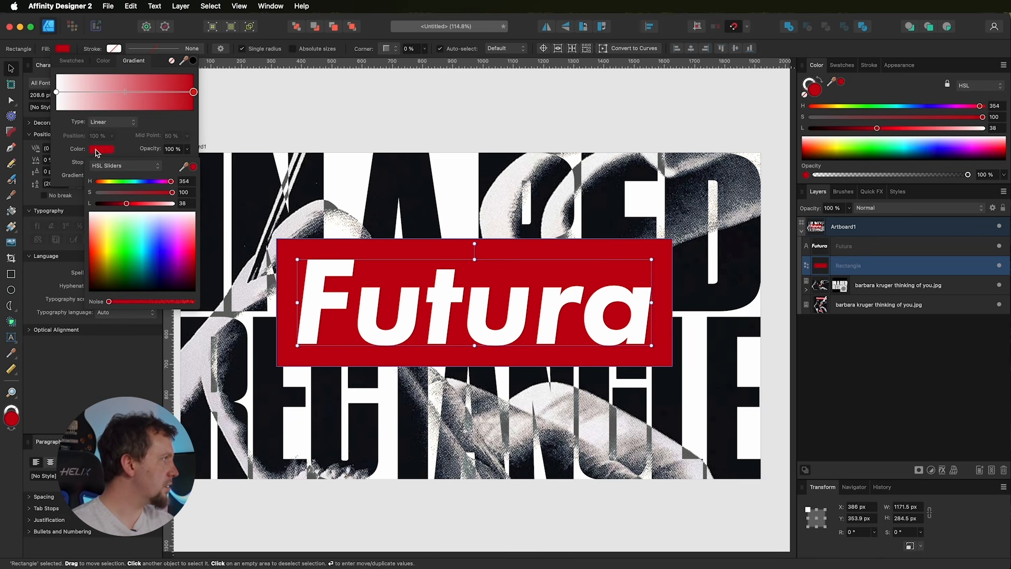
{"action": "left_click_drag", "start_coordinate": [108, 301], "coordinate": [187, 303]}
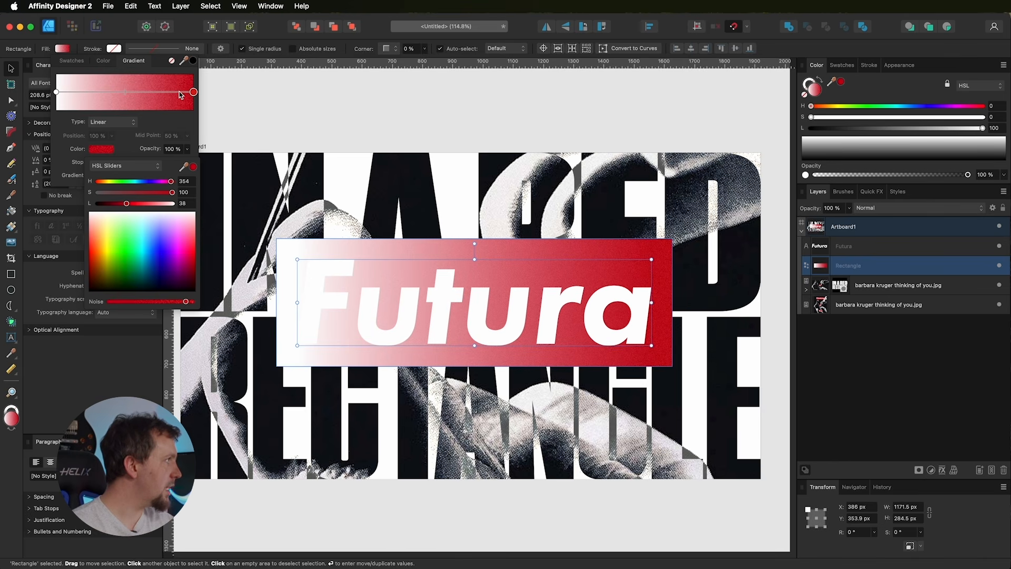
Step: Recolour the gradient's white stop with the sampled red, add noise to it, and deselect the rectangle
{"action": "left_click", "coordinate": [57, 93]}
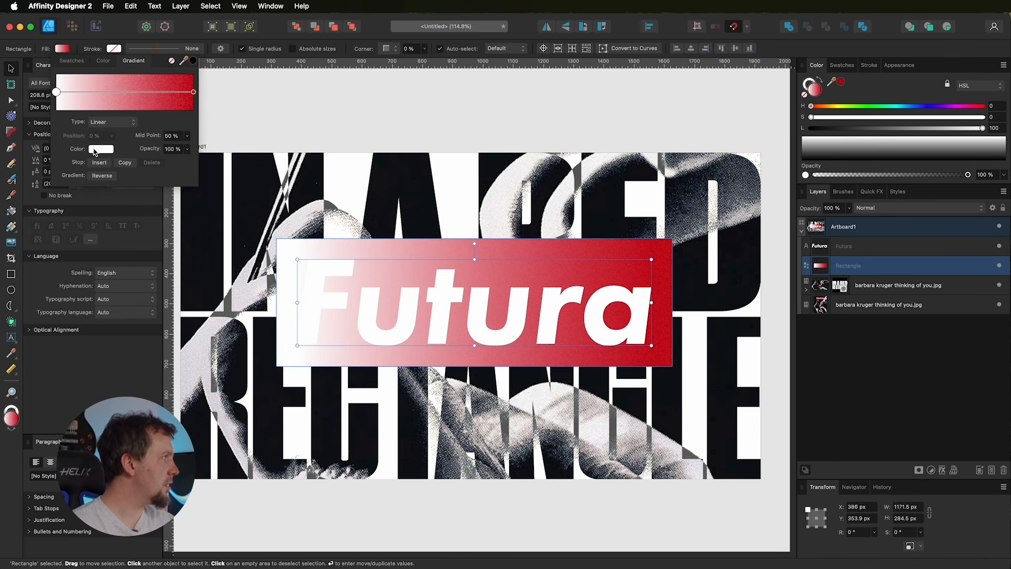
{"action": "left_click", "coordinate": [97, 151]}
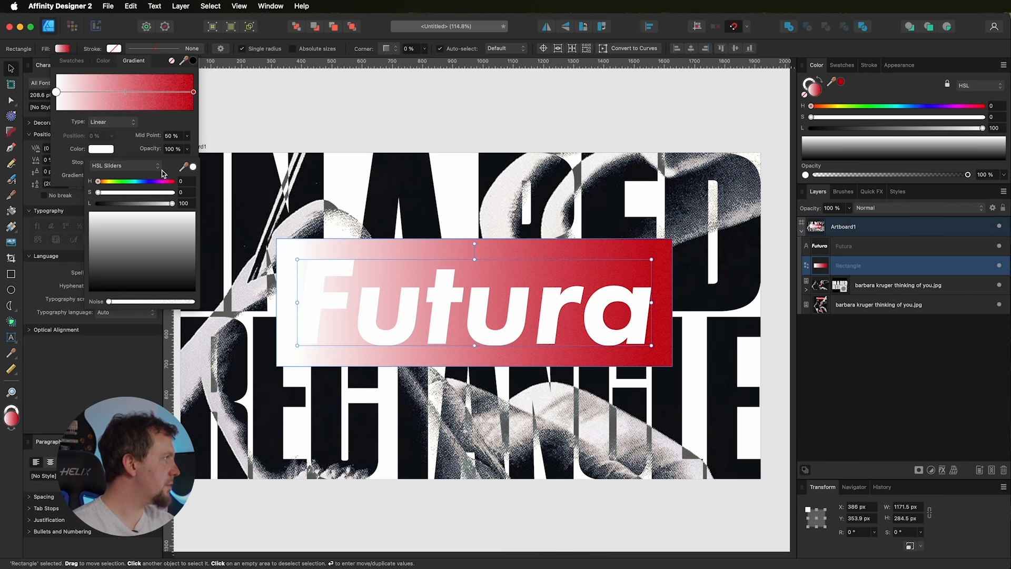
{"action": "left_click_drag", "start_coordinate": [183, 166], "coordinate": [666, 261]}
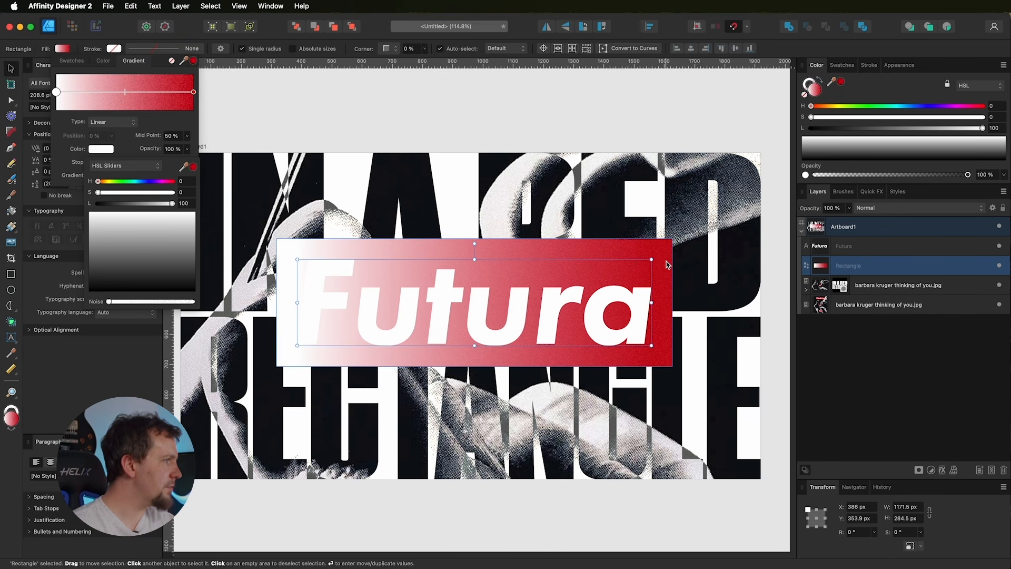
{"action": "left_click", "coordinate": [194, 167]}
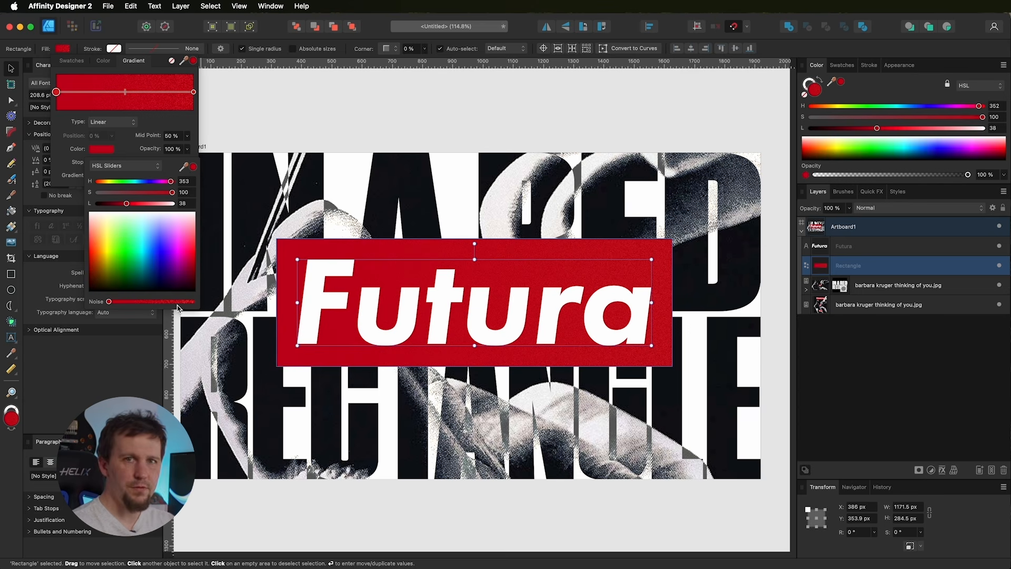
{"action": "left_click_drag", "start_coordinate": [149, 306], "coordinate": [180, 304]}
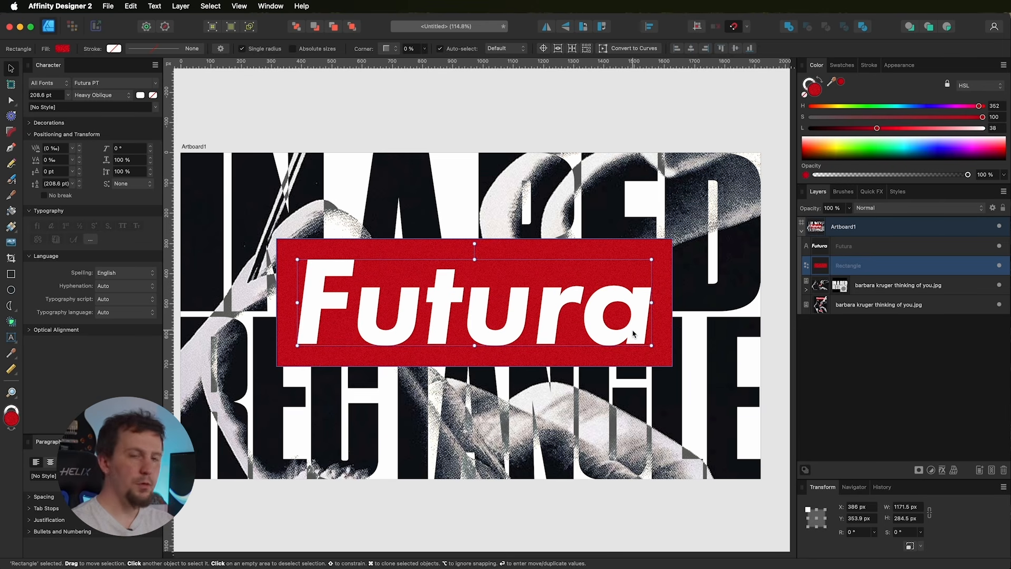
{"action": "key", "text": "Escape"}
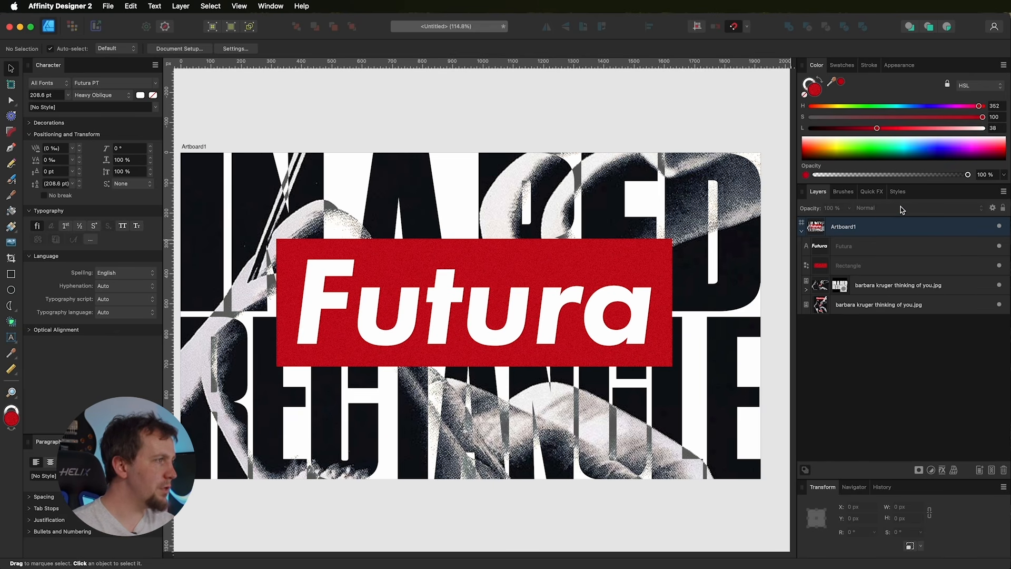
Step: Preview different blend modes on the red rectangle while keeping it set to Normal
{"action": "left_click", "coordinate": [854, 266]}
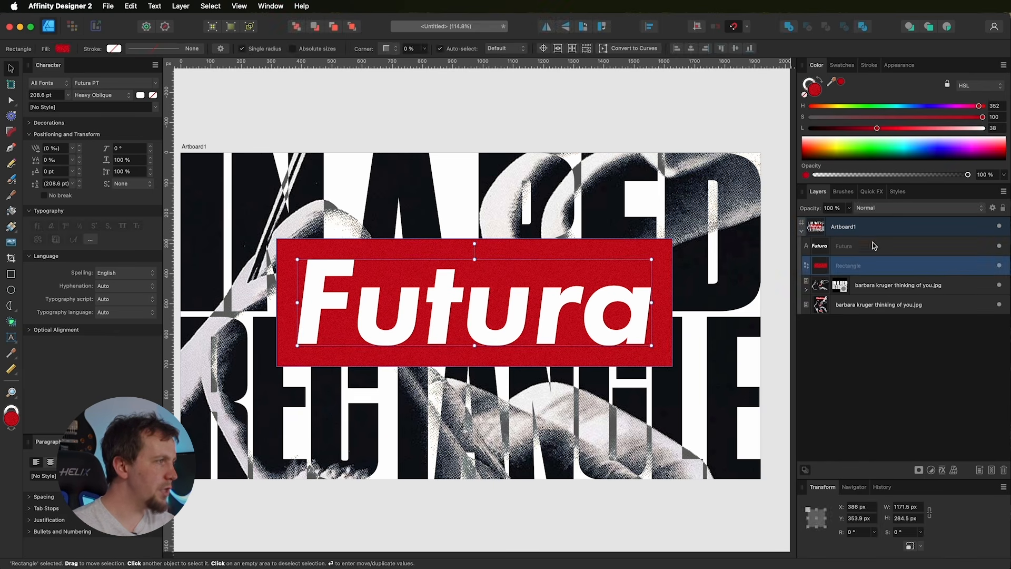
{"action": "left_click", "coordinate": [897, 211]}
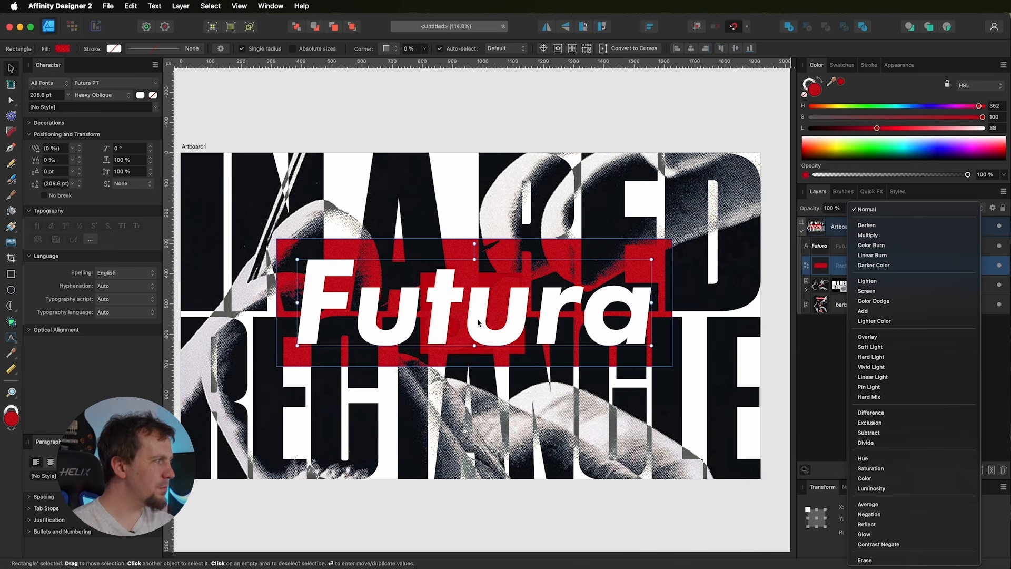
{"action": "left_click", "coordinate": [890, 209]}
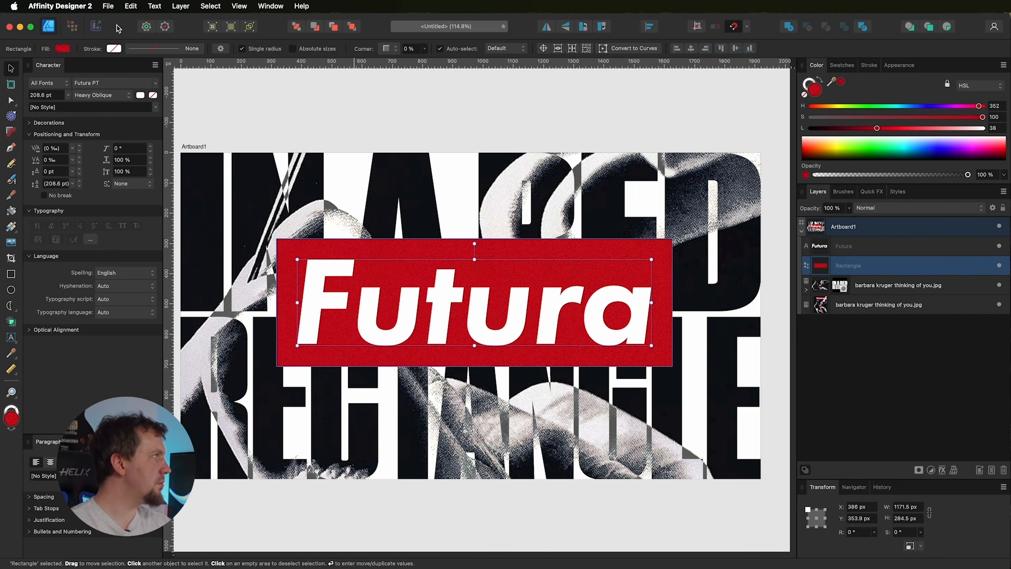
Step: Switch to pixel editing with the Paint Brush and add a mask to the red rectangle
{"action": "left_click", "coordinate": [74, 29]}
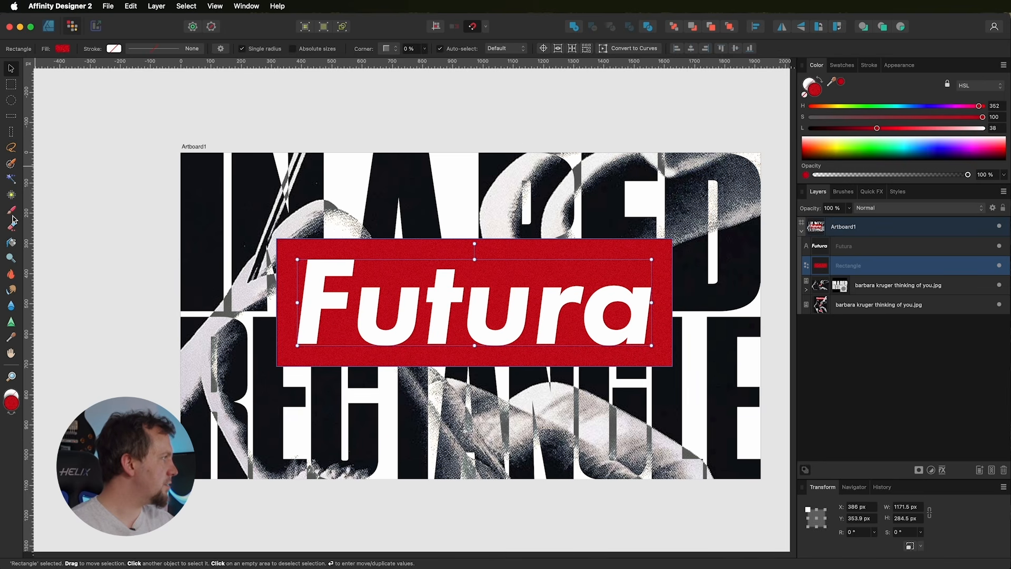
{"action": "left_click", "coordinate": [11, 212]}
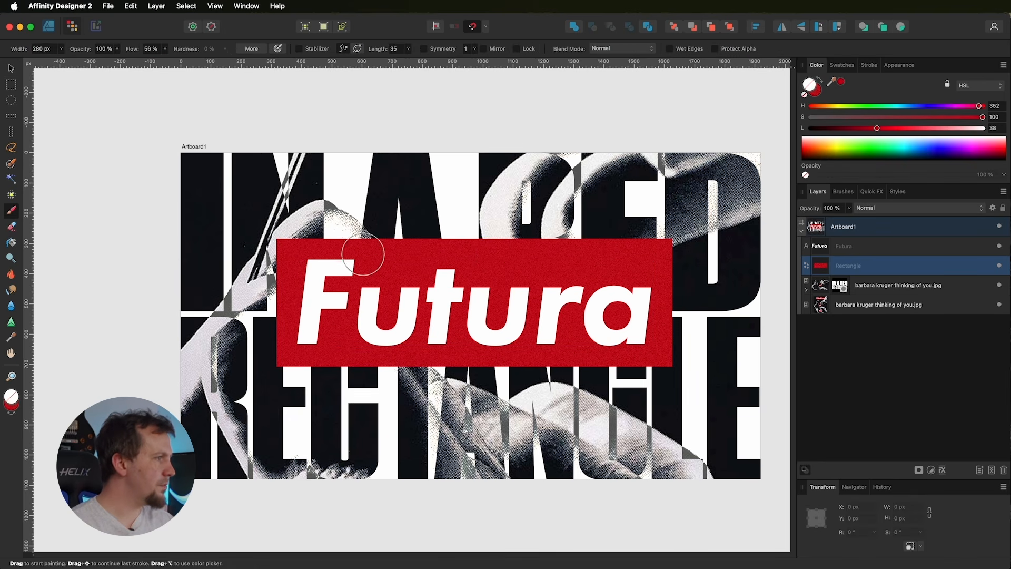
{"action": "left_click", "coordinate": [919, 470]}
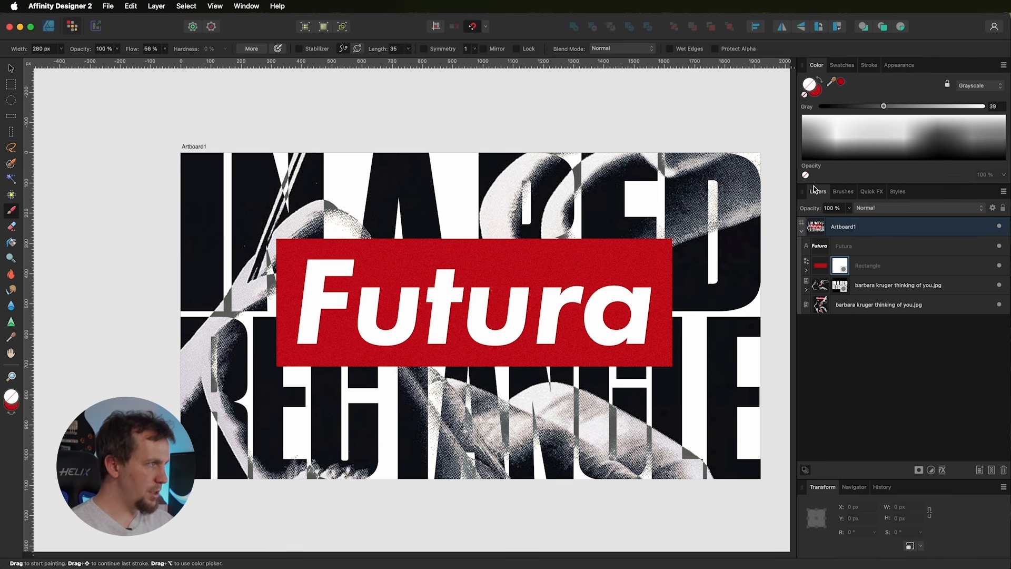
Step: Choose the Halftone Brush 03 texture brush, set its width to 340 px, and review its detailed brush settings
{"action": "left_click", "coordinate": [841, 193]}
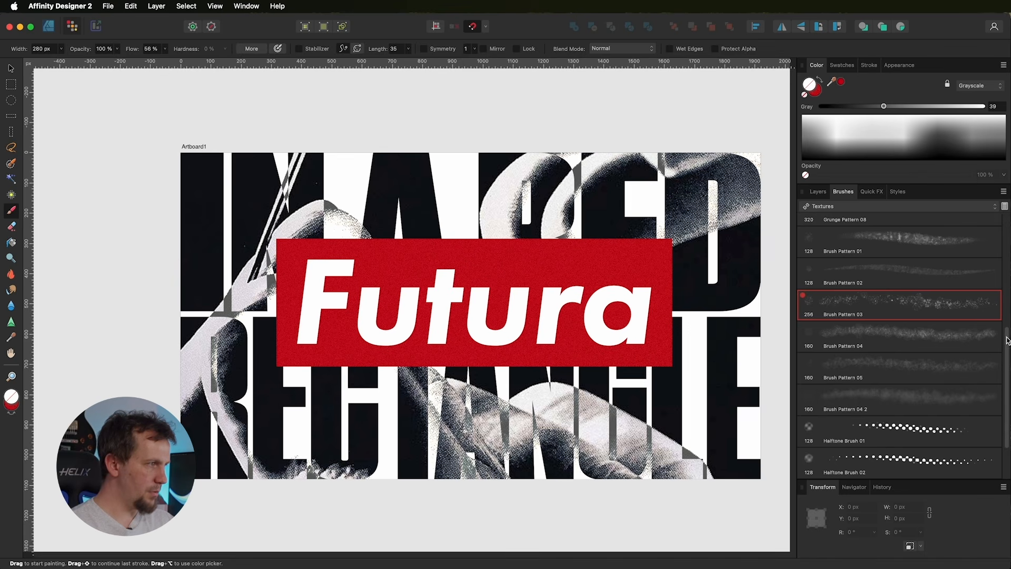
{"action": "left_click_drag", "start_coordinate": [1007, 345], "coordinate": [1003, 376]}
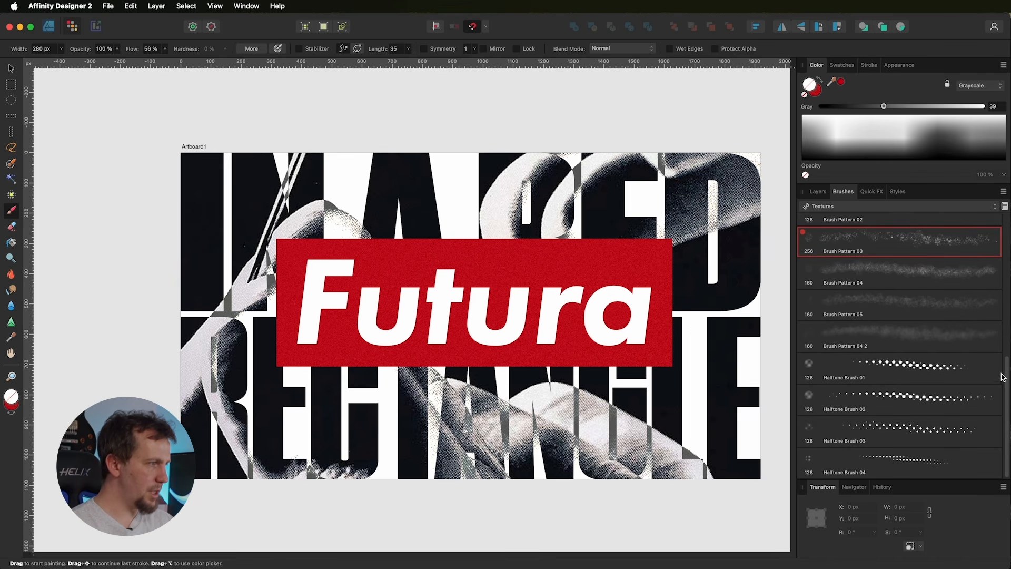
{"action": "left_click", "coordinate": [880, 436]}
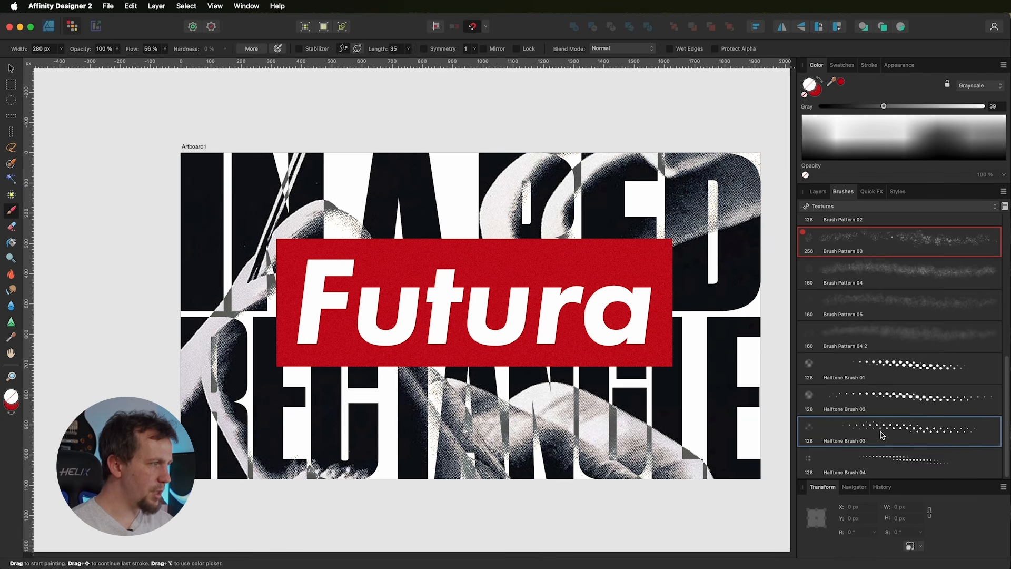
{"action": "left_click", "coordinate": [818, 191]}
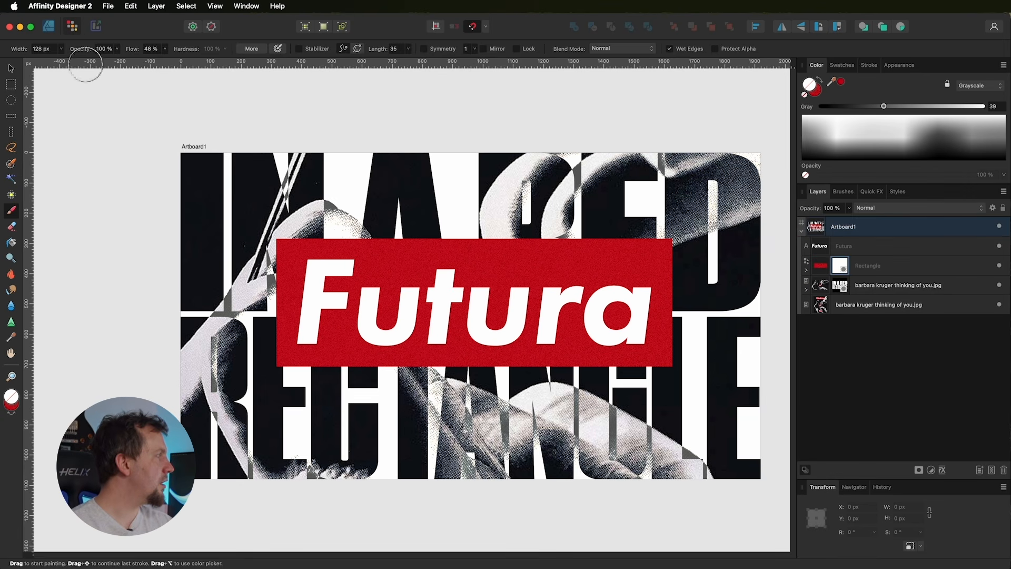
{"action": "left_click", "coordinate": [62, 51]}
{"action": "left_click_drag", "start_coordinate": [62, 60], "coordinate": [77, 61]}
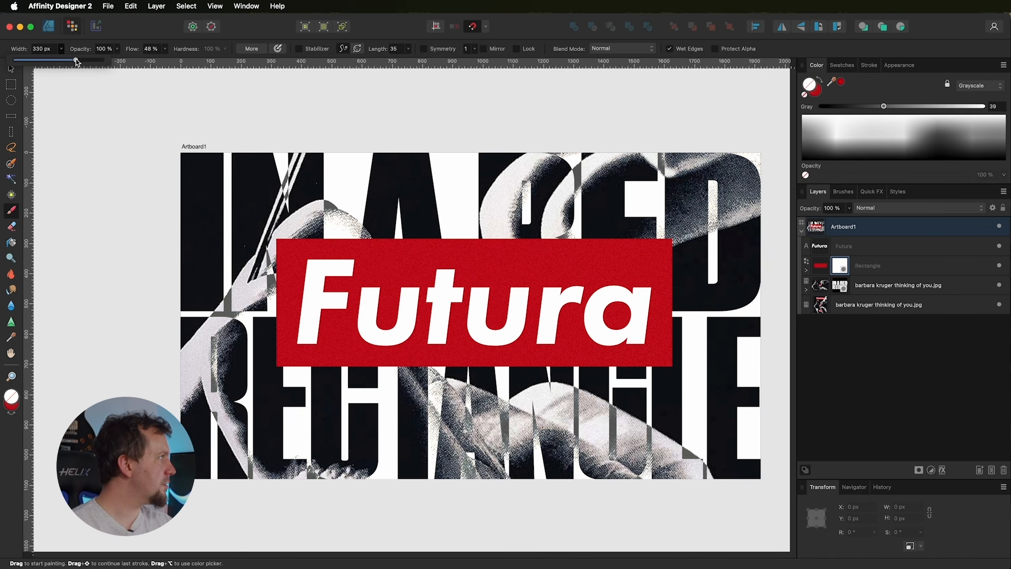
{"action": "left_click", "coordinate": [269, 37]}
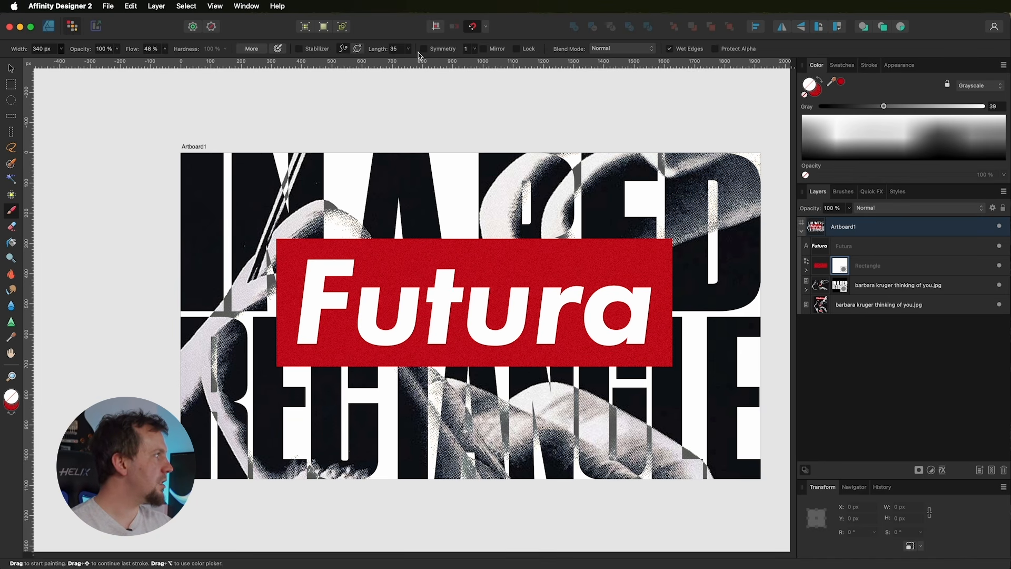
{"action": "left_click", "coordinate": [252, 49]}
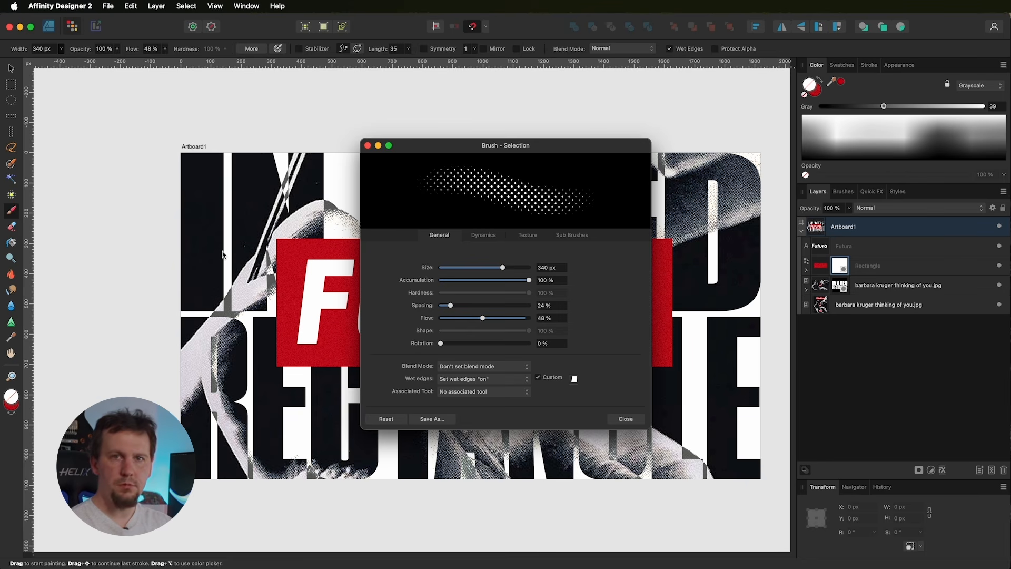
{"action": "left_click", "coordinate": [626, 419]}
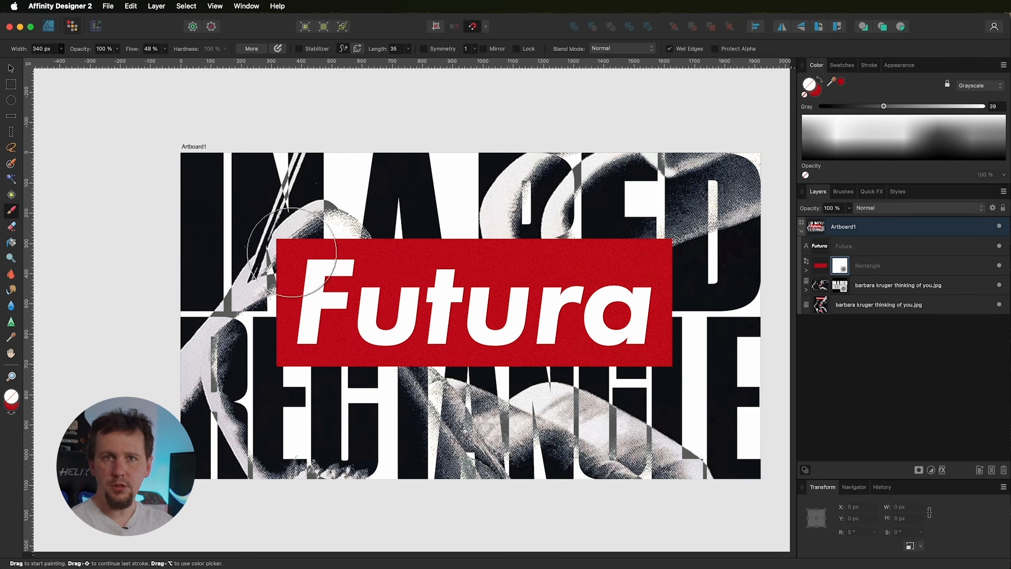
Step: Paint halftone dot texture on the red rectangle's mask, working around its edges and corners behind the Futura text
{"action": "mouse_move", "coordinate": [268, 266]}
{"action": "left_mouse_down"}
{"action": "mouse_move", "coordinate": [322, 243]}
{"action": "mouse_move", "coordinate": [448, 249]}
{"action": "mouse_move", "coordinate": [274, 249]}
{"action": "left_mouse_up"}
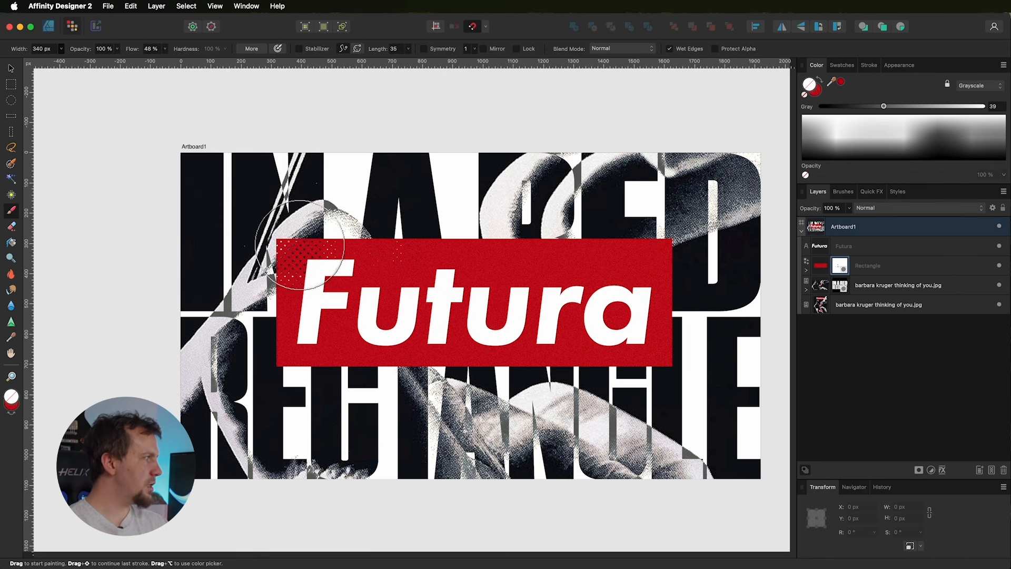
{"action": "mouse_move", "coordinate": [286, 302]}
{"action": "left_mouse_down"}
{"action": "mouse_move", "coordinate": [284, 362]}
{"action": "mouse_move", "coordinate": [304, 308]}
{"action": "mouse_move", "coordinate": [282, 375]}
{"action": "mouse_move", "coordinate": [286, 336]}
{"action": "mouse_move", "coordinate": [271, 376]}
{"action": "mouse_move", "coordinate": [314, 351]}
{"action": "mouse_move", "coordinate": [259, 362]}
{"action": "mouse_move", "coordinate": [396, 368]}
{"action": "left_mouse_up"}
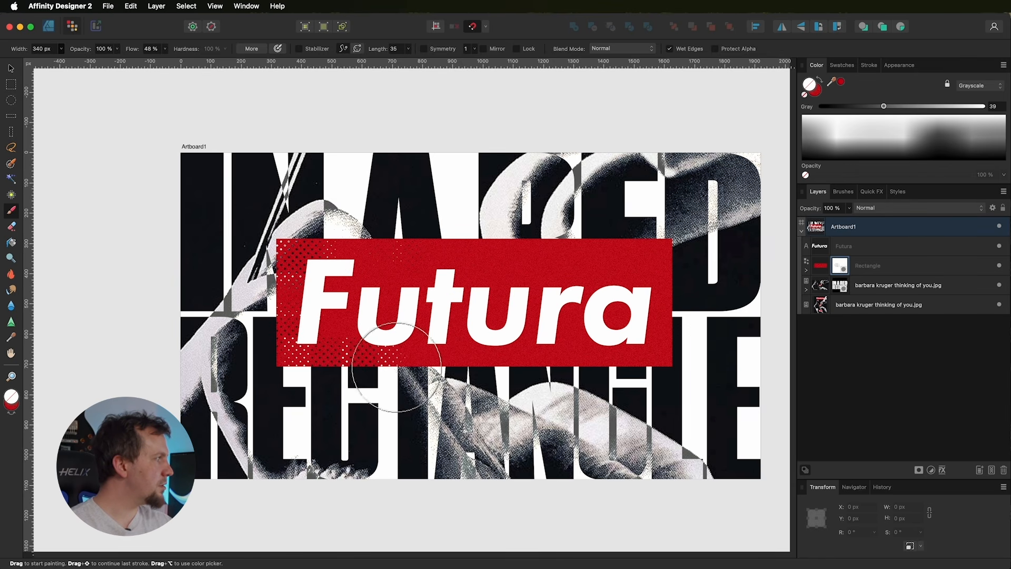
{"action": "mouse_move", "coordinate": [655, 344]}
{"action": "left_mouse_down"}
{"action": "mouse_move", "coordinate": [673, 331]}
{"action": "mouse_move", "coordinate": [648, 295]}
{"action": "mouse_move", "coordinate": [665, 242]}
{"action": "left_mouse_up"}
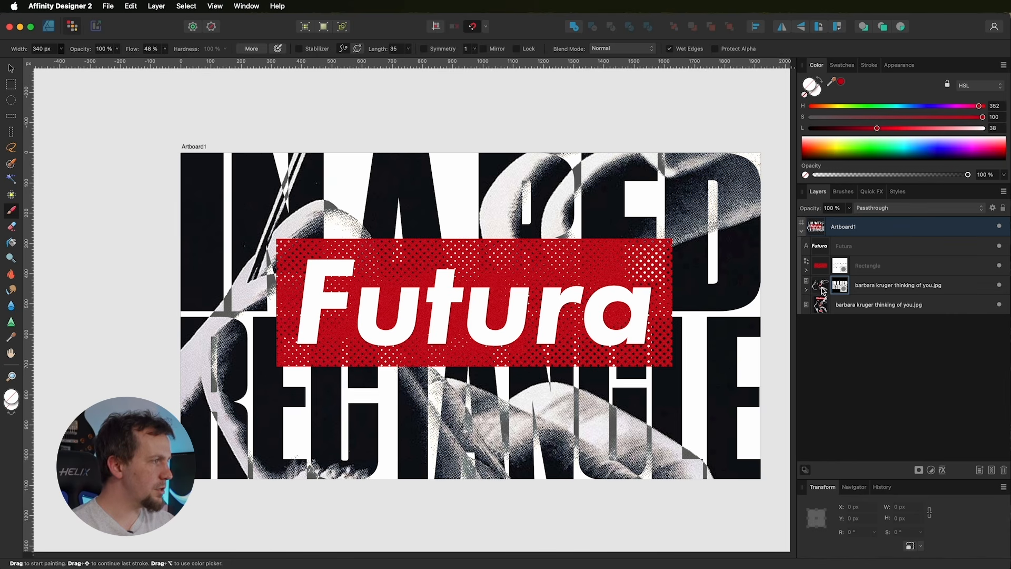
Step: Add another mask to the letter-masked image and choose the Brush Pattern 03 texture brush at about 410 px wide
{"action": "left_click", "coordinate": [824, 290]}
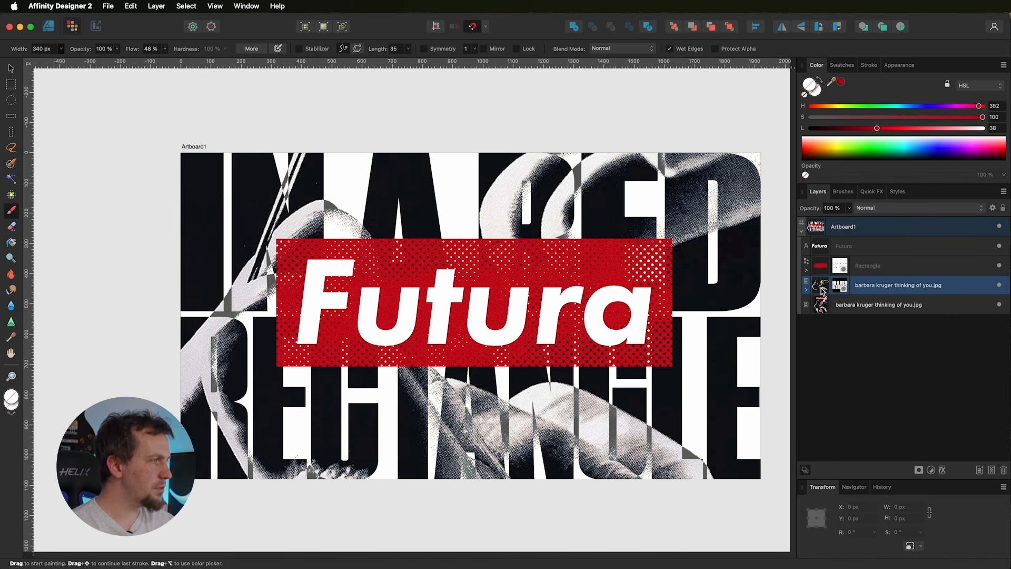
{"action": "left_click", "coordinate": [918, 469], "text": "alt"}
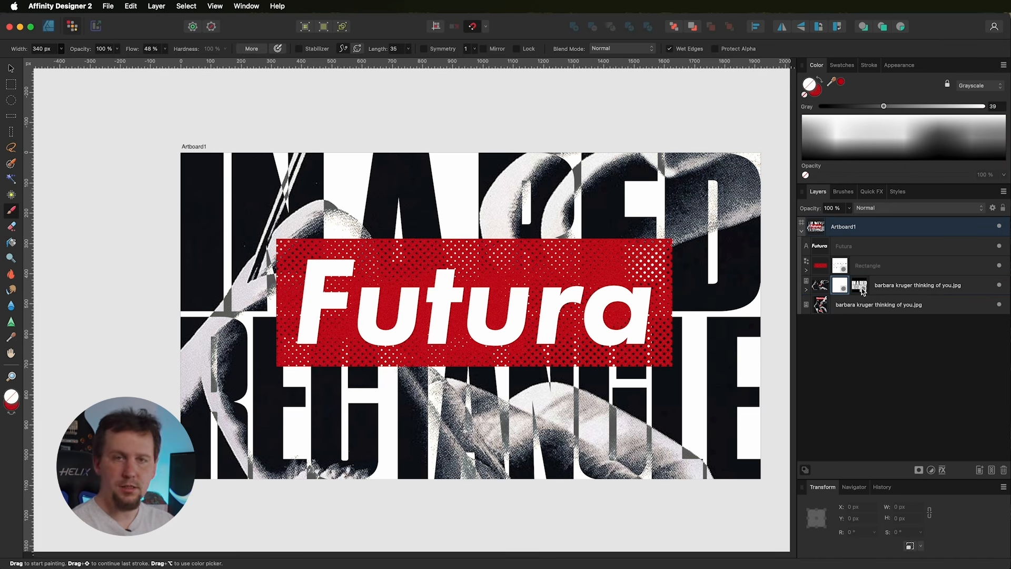
{"action": "left_click", "coordinate": [844, 193]}
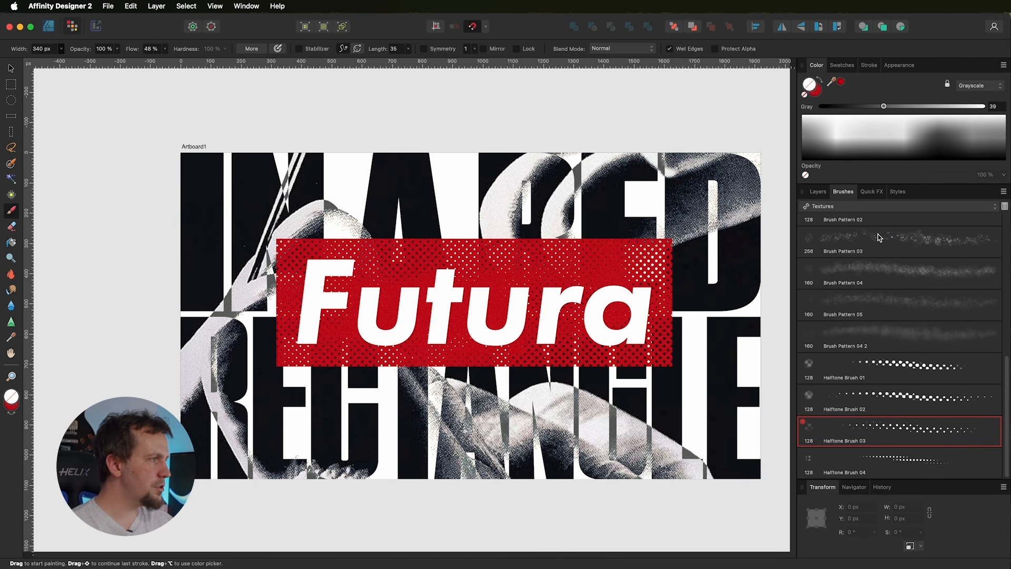
{"action": "left_click", "coordinate": [863, 240]}
{"action": "left_click", "coordinate": [842, 206]}
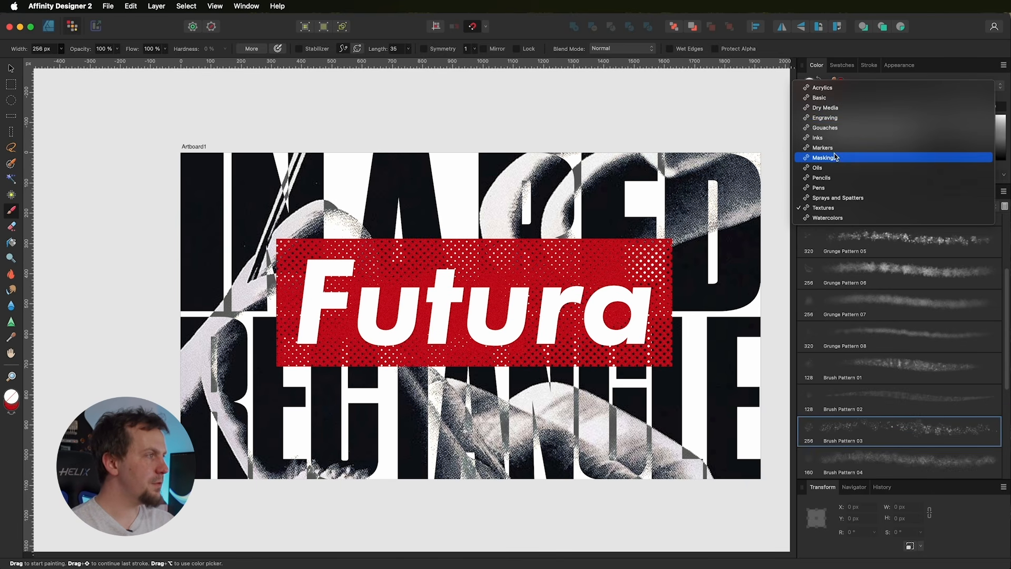
{"action": "left_click", "coordinate": [822, 210]}
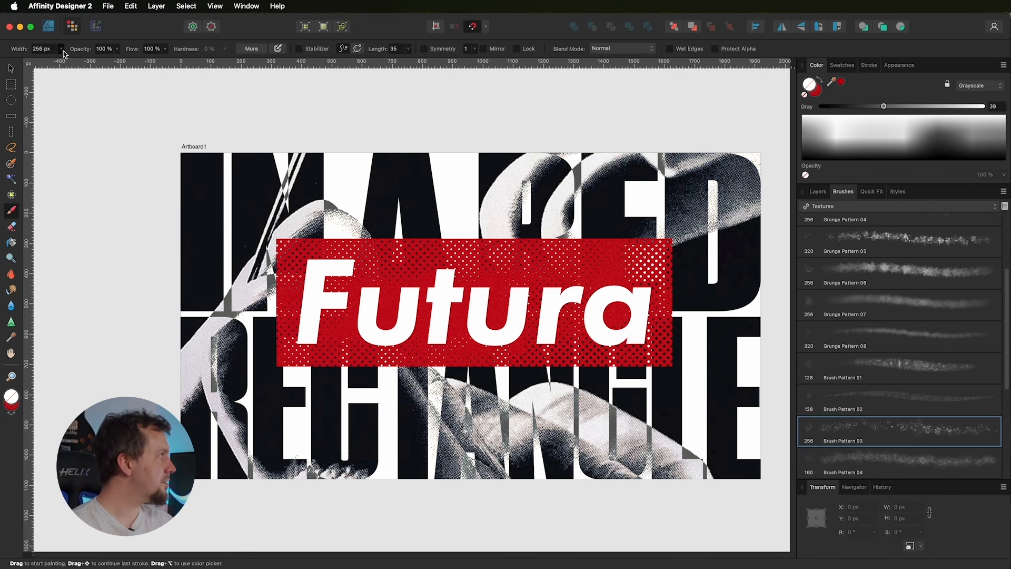
{"action": "left_click_drag", "start_coordinate": [66, 60], "coordinate": [70, 62]}
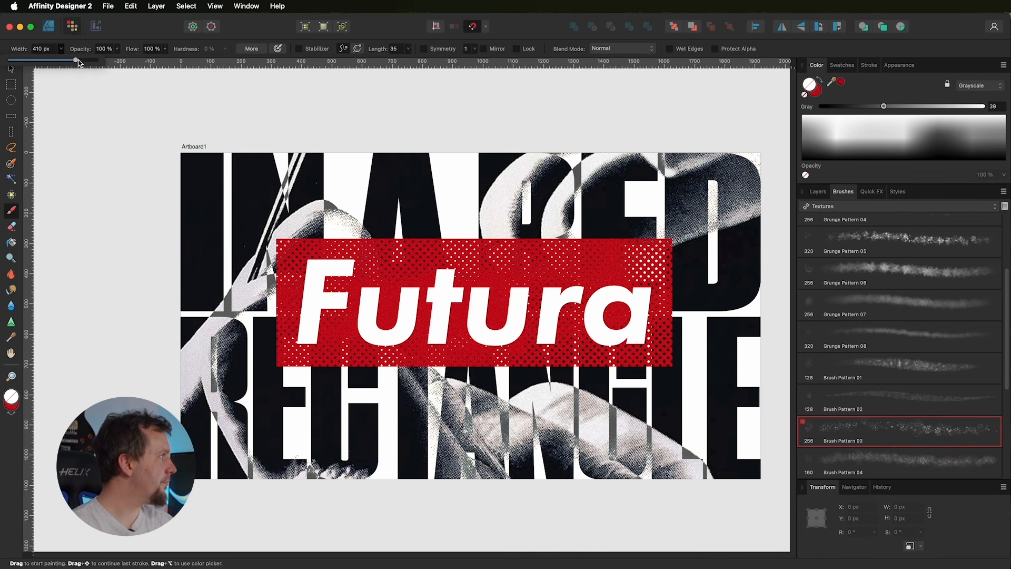
{"action": "left_click", "coordinate": [165, 49]}
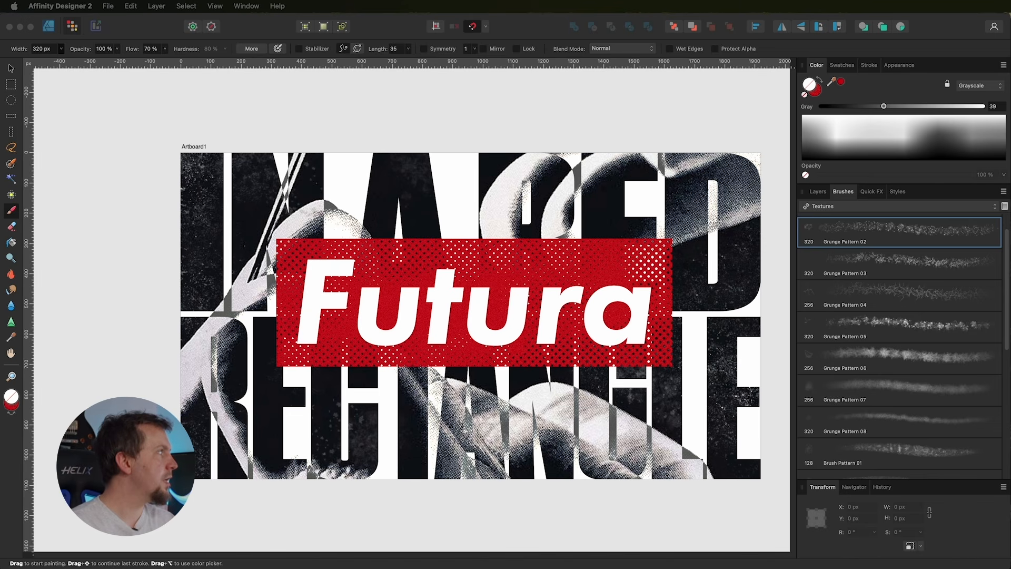
Step: Inspect both embedded copies of the barbara kruger thinking of you.jpg image in the Resource Manager and close it
{"action": "left_click", "coordinate": [239, 7]}
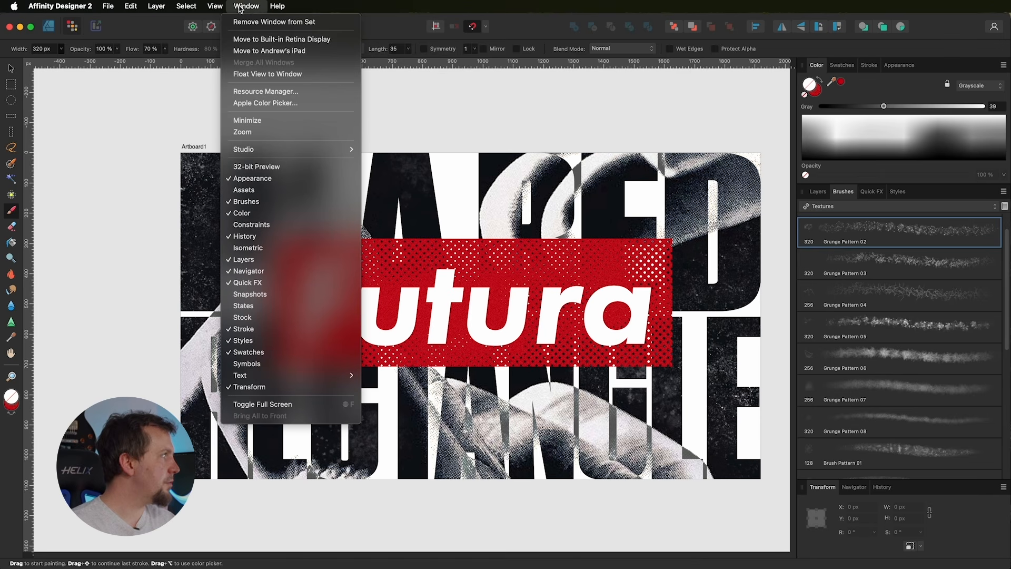
{"action": "left_click", "coordinate": [256, 92]}
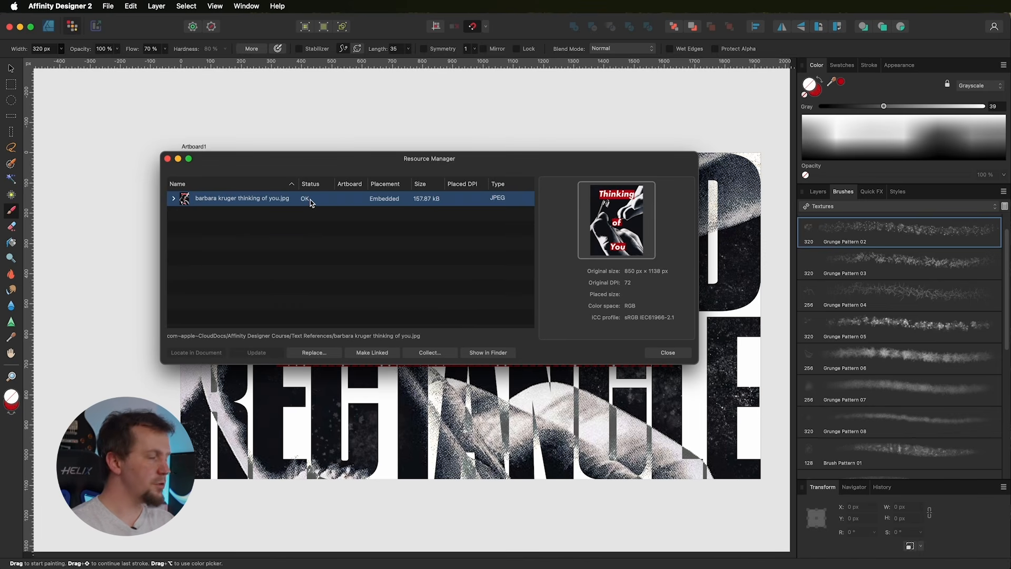
{"action": "left_click", "coordinate": [174, 199]}
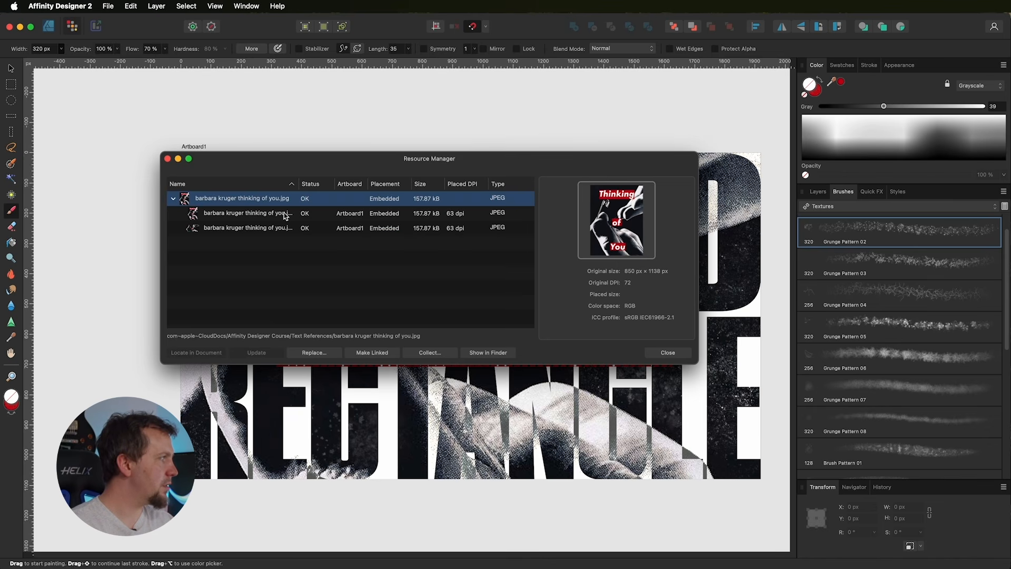
{"action": "left_click", "coordinate": [236, 232]}
{"action": "left_click", "coordinate": [241, 219]}
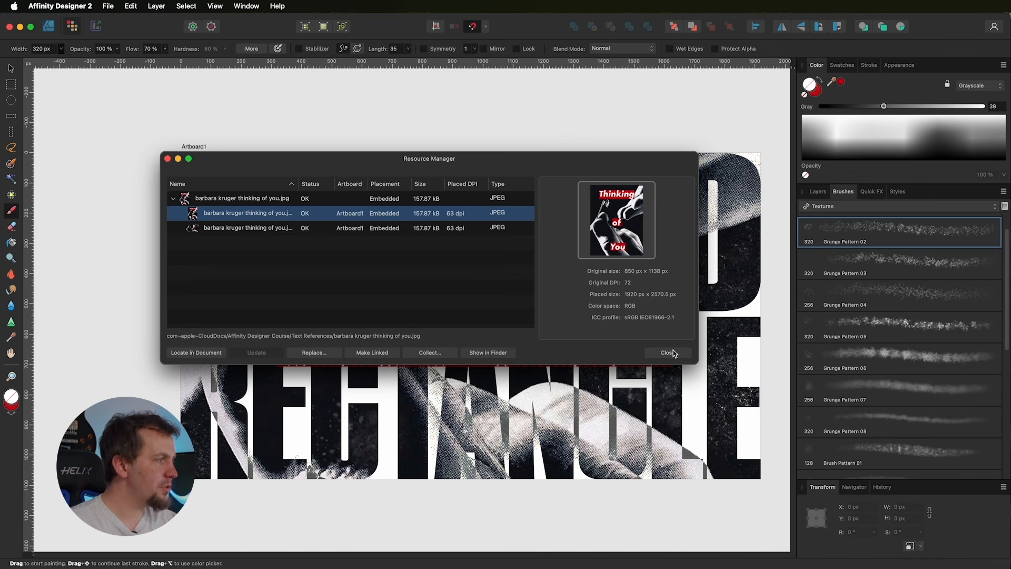
{"action": "left_click", "coordinate": [674, 354]}
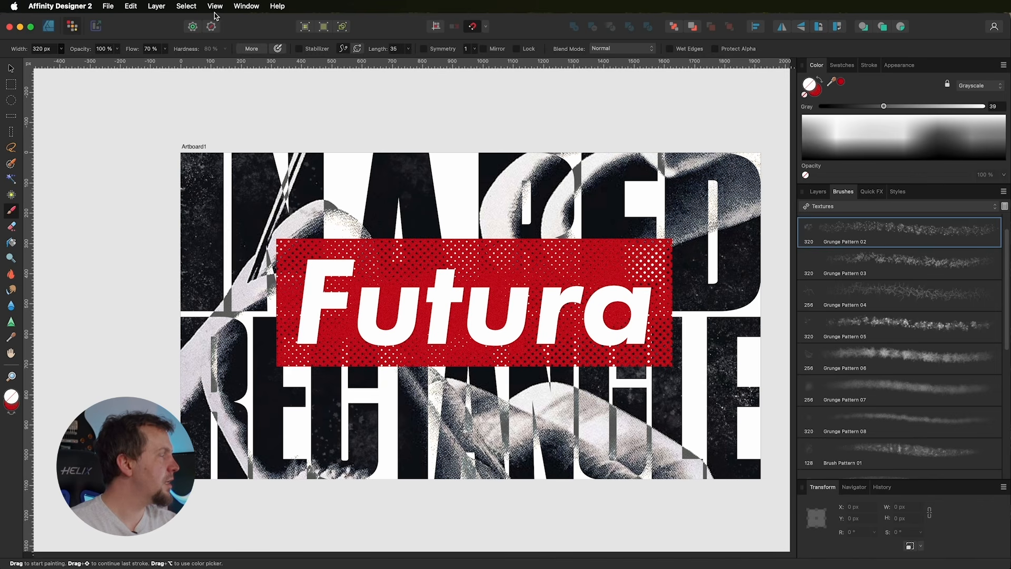
Step: Show the Assets library and place the Sound category's keyboard icon from Simply Flat Icons above the red rectangle's upper-left corner, about 225 px wide
{"action": "left_click", "coordinate": [247, 6]}
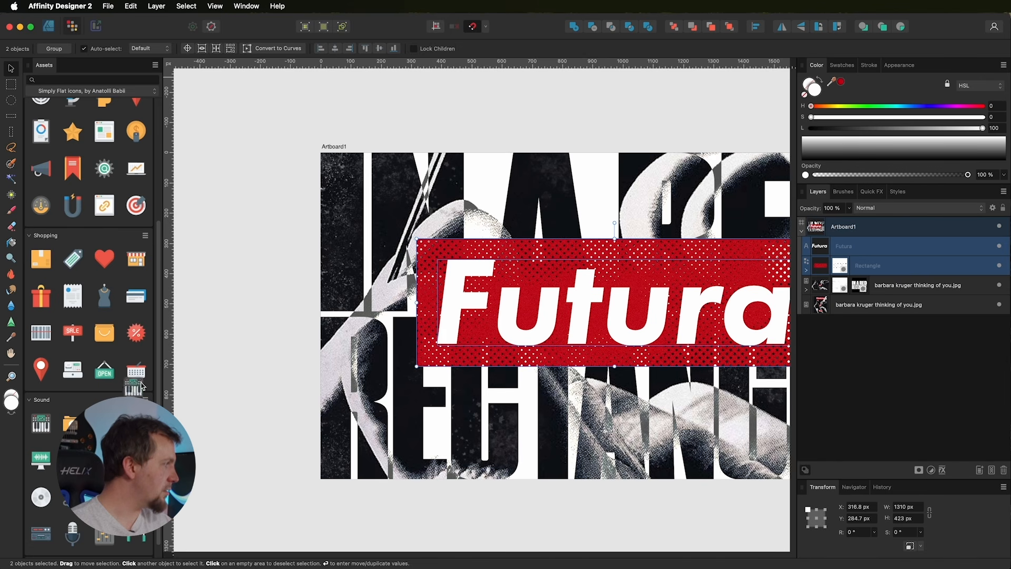
{"action": "left_click_drag", "start_coordinate": [141, 386], "coordinate": [383, 209]}
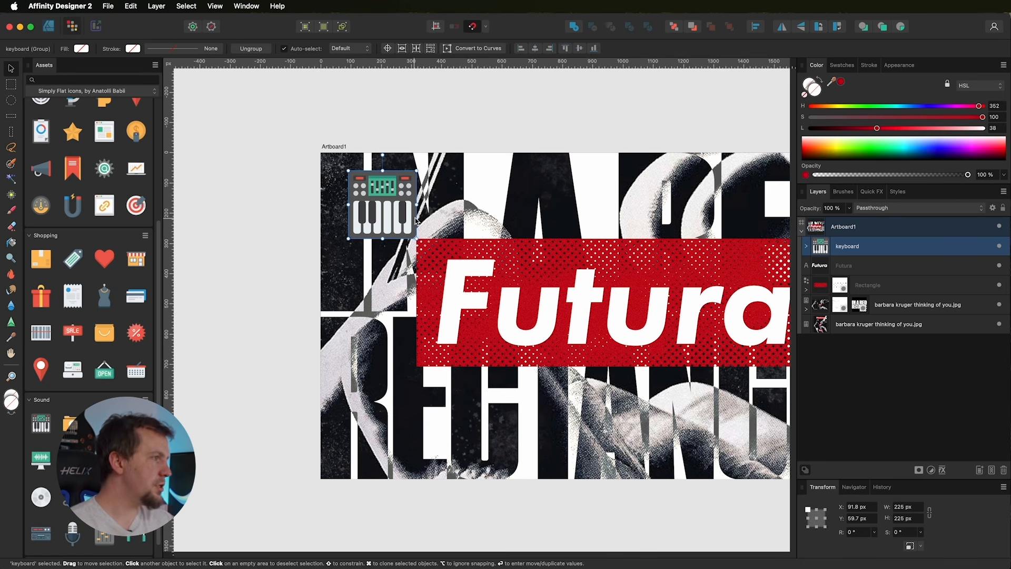
Step: Expand the keyboard group's layers and inspect its individual curves, selecting a dark key curve and the green display curve
{"action": "left_click", "coordinate": [806, 246]}
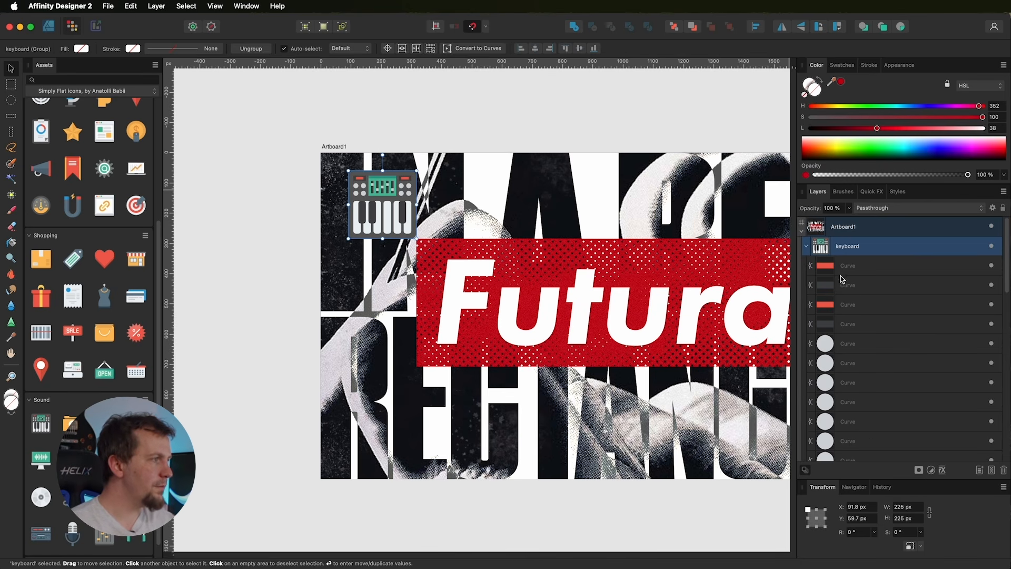
{"action": "scroll", "coordinate": [874, 361], "scroll_direction": "down", "scroll_amount": 5}
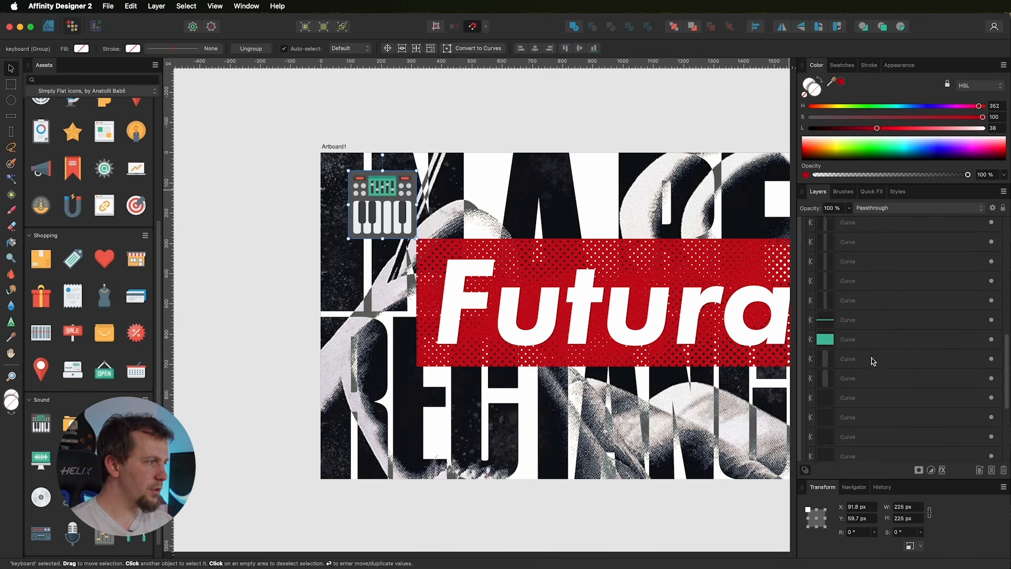
{"action": "left_click", "coordinate": [861, 303]}
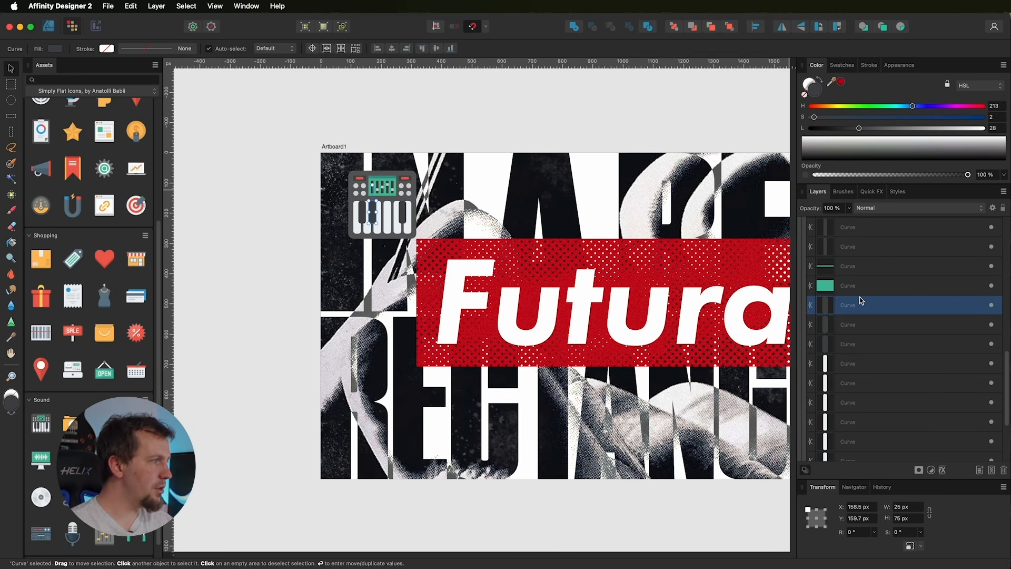
{"action": "left_click", "coordinate": [863, 291]}
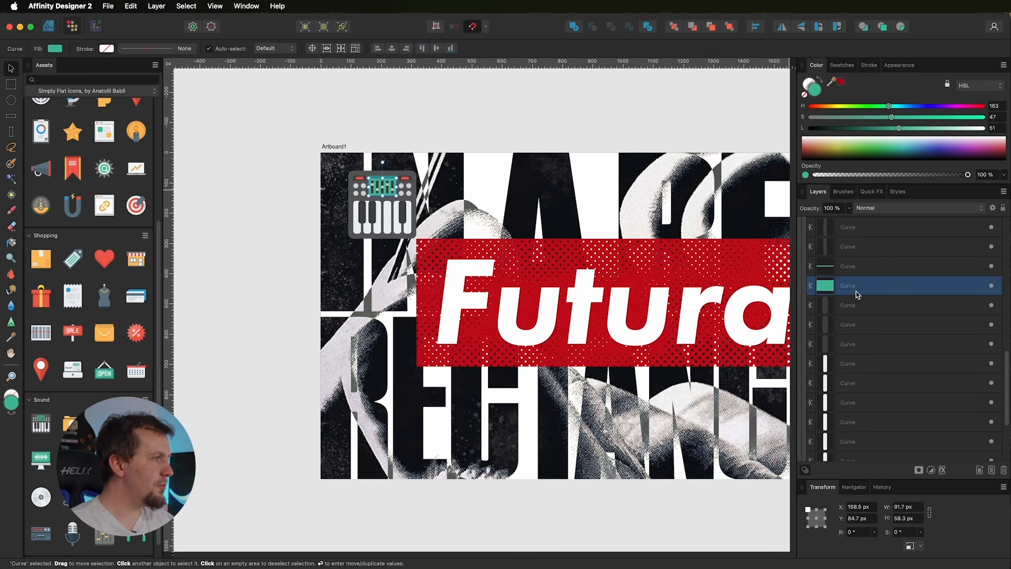
Step: Select the whole keyboard group and delete it from the artboard
{"action": "scroll", "coordinate": [857, 295], "scroll_direction": "up", "scroll_amount": 5}
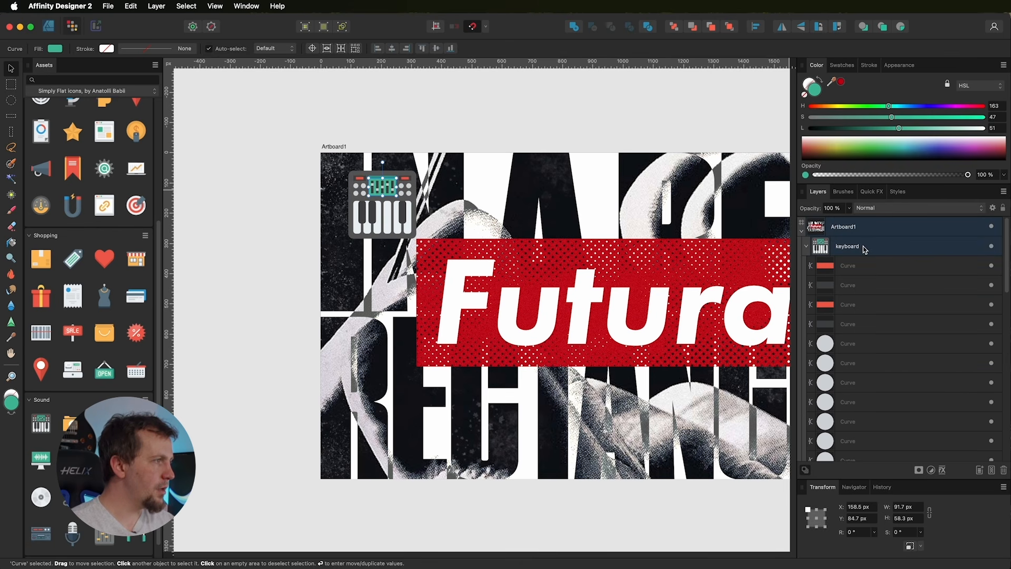
{"action": "left_click", "coordinate": [877, 246]}
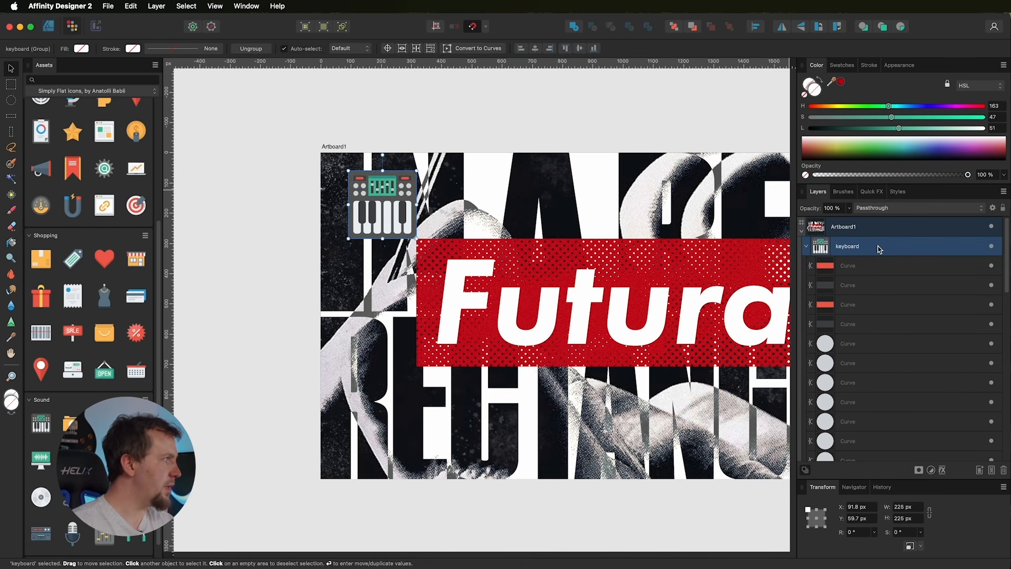
{"action": "key", "text": "Delete"}
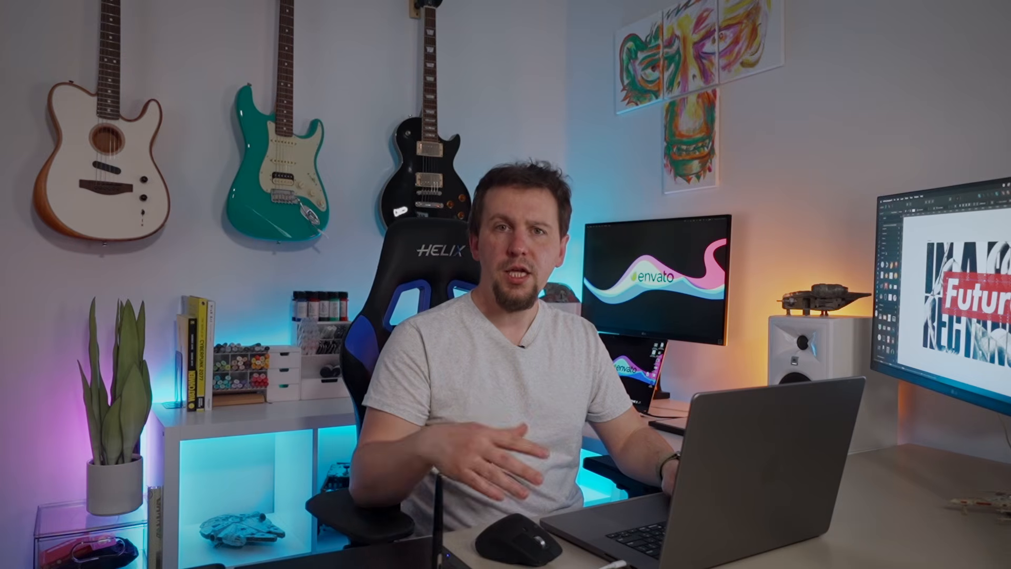